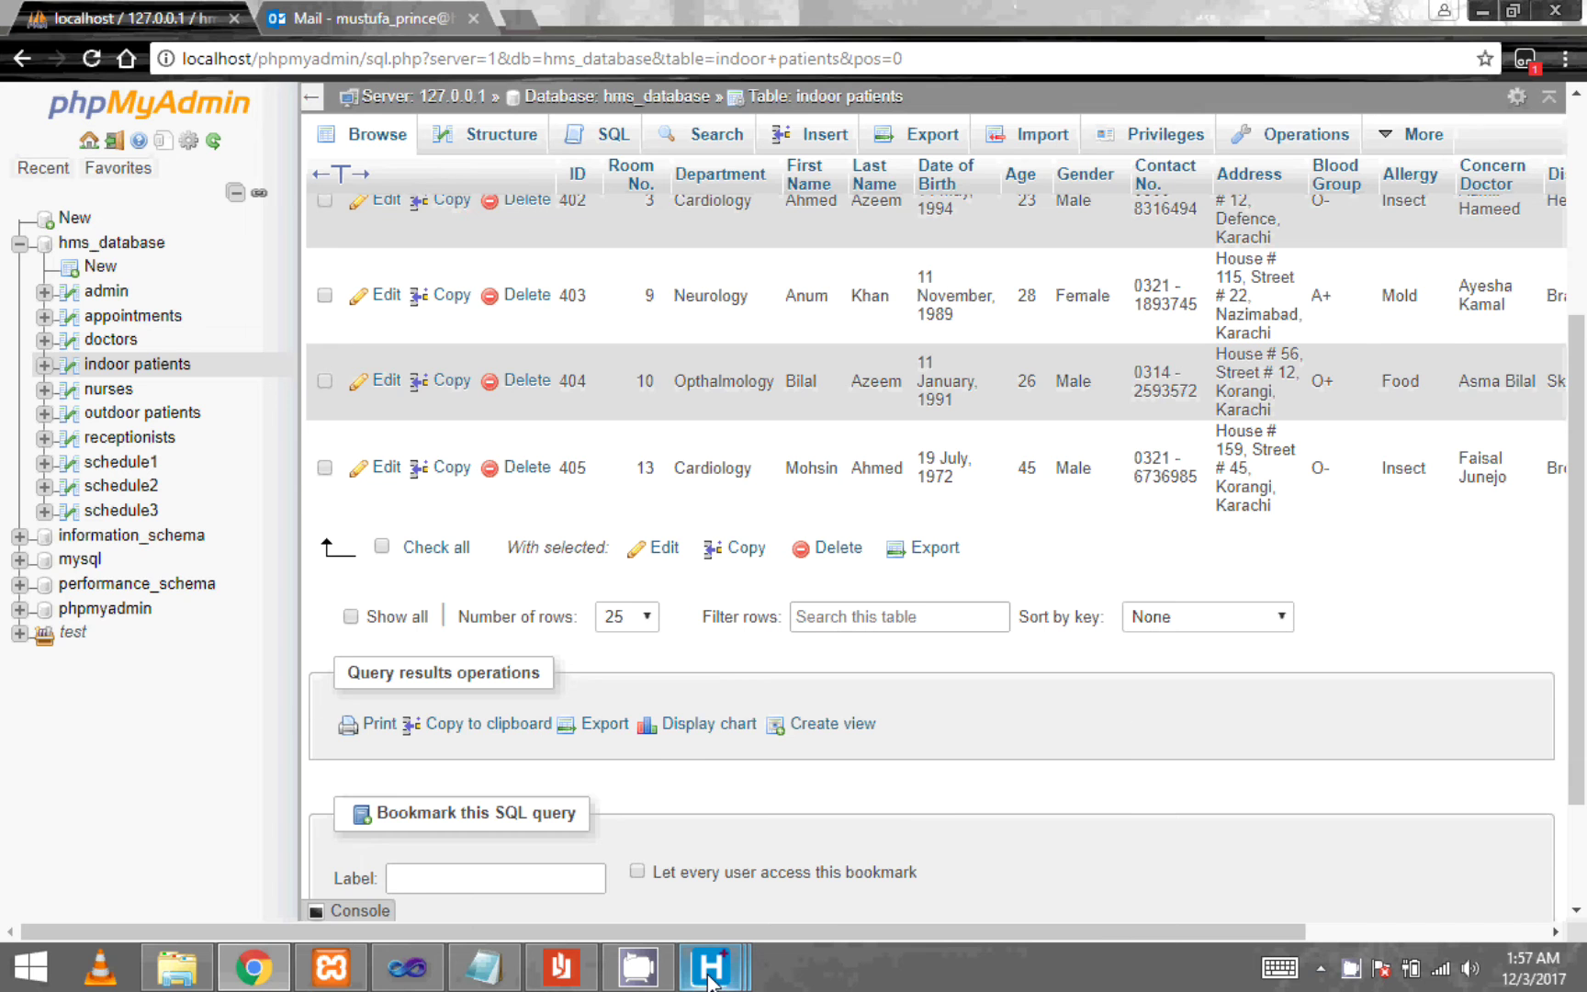
- Bring up the HMS Indoor Patients window listing records 401–405 to match phpMyAdmin
{"action": "left_click", "coordinate": [972, 822]}
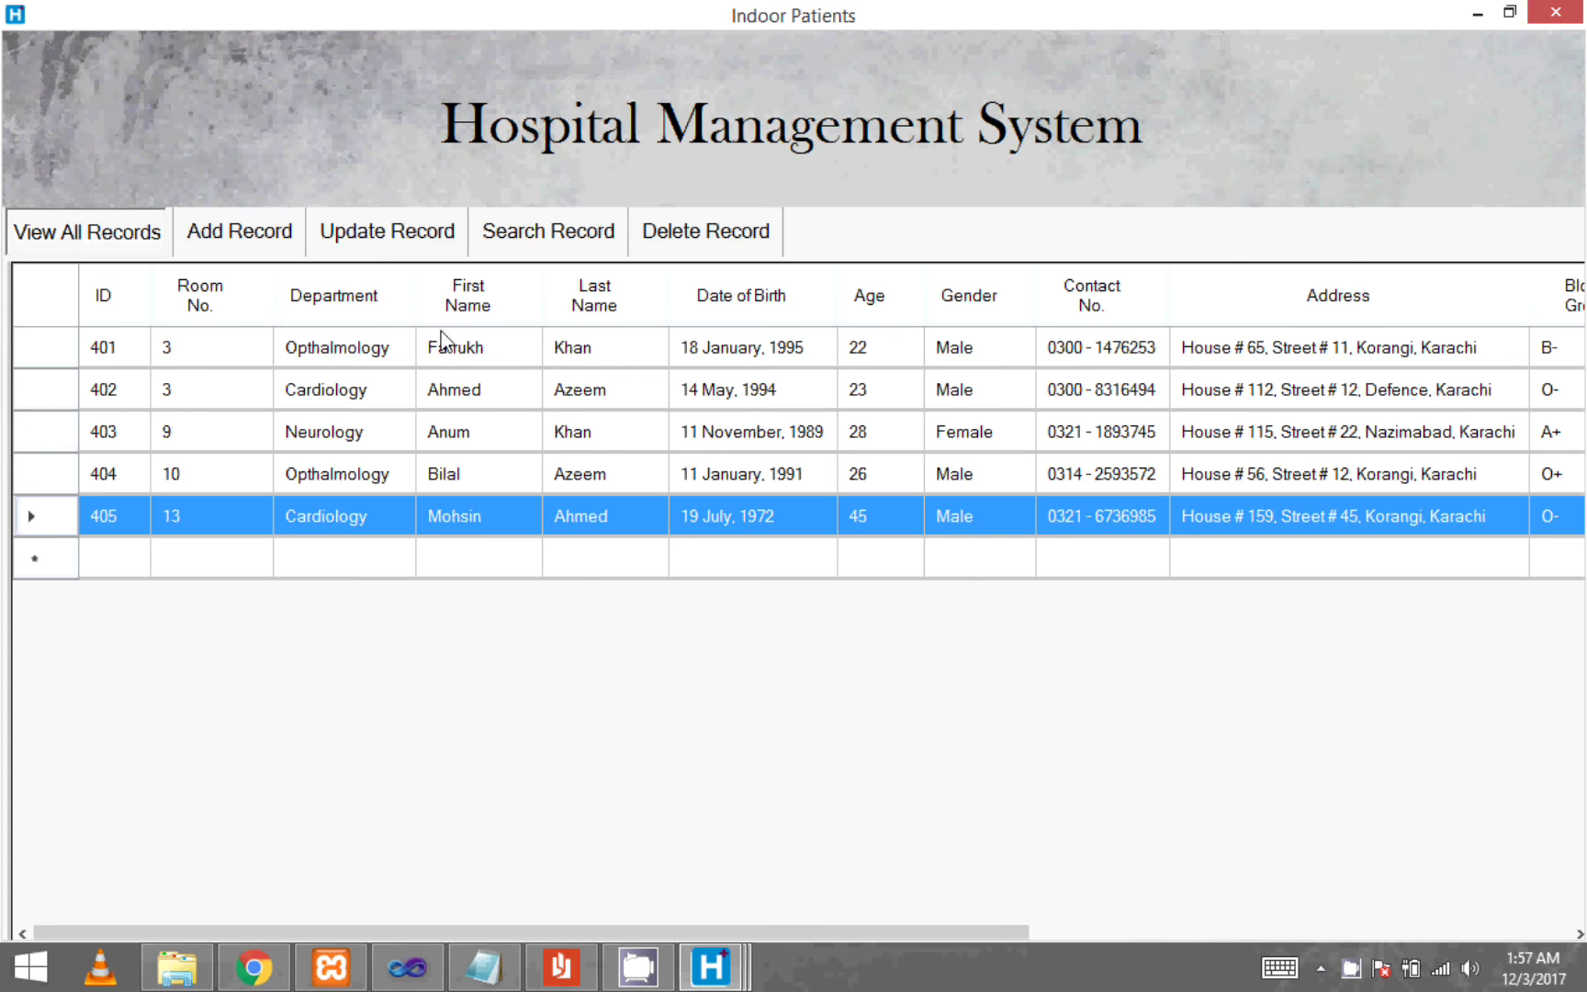
- Tour the Outdoor Patients add, update, search and delete forms
{"action": "left_click", "coordinate": [1555, 12]}
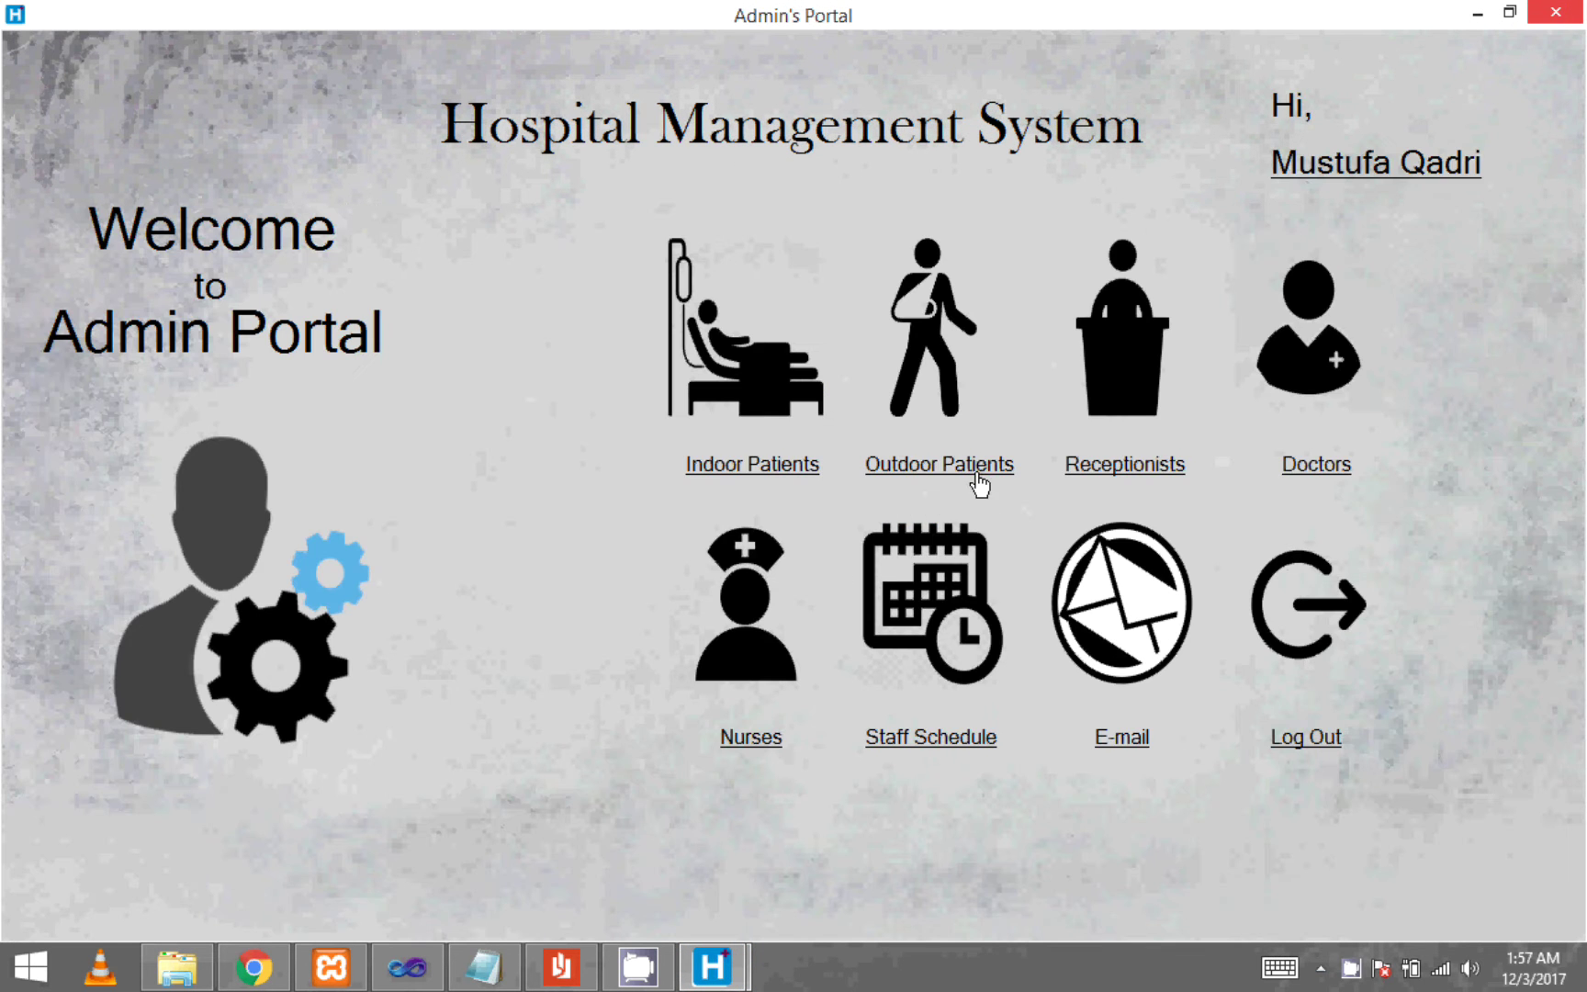
{"action": "left_click", "coordinate": [971, 470]}
{"action": "left_click", "coordinate": [268, 238]}
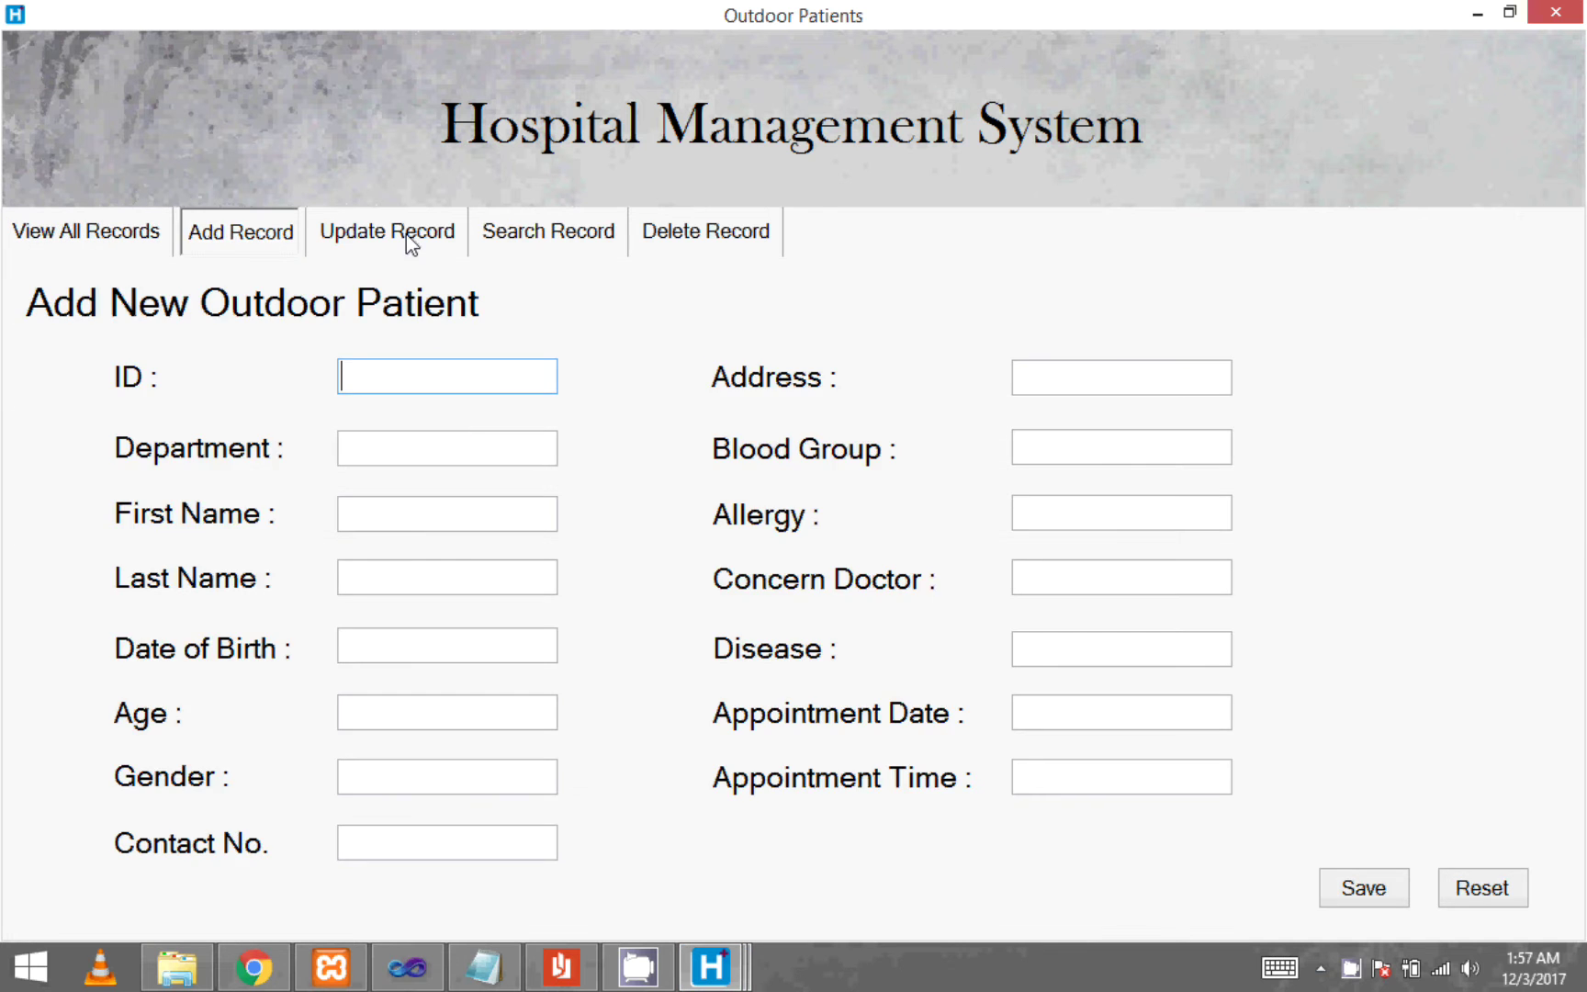
{"action": "left_click", "coordinate": [405, 234]}
{"action": "left_click", "coordinate": [529, 240]}
{"action": "left_click", "coordinate": [673, 256]}
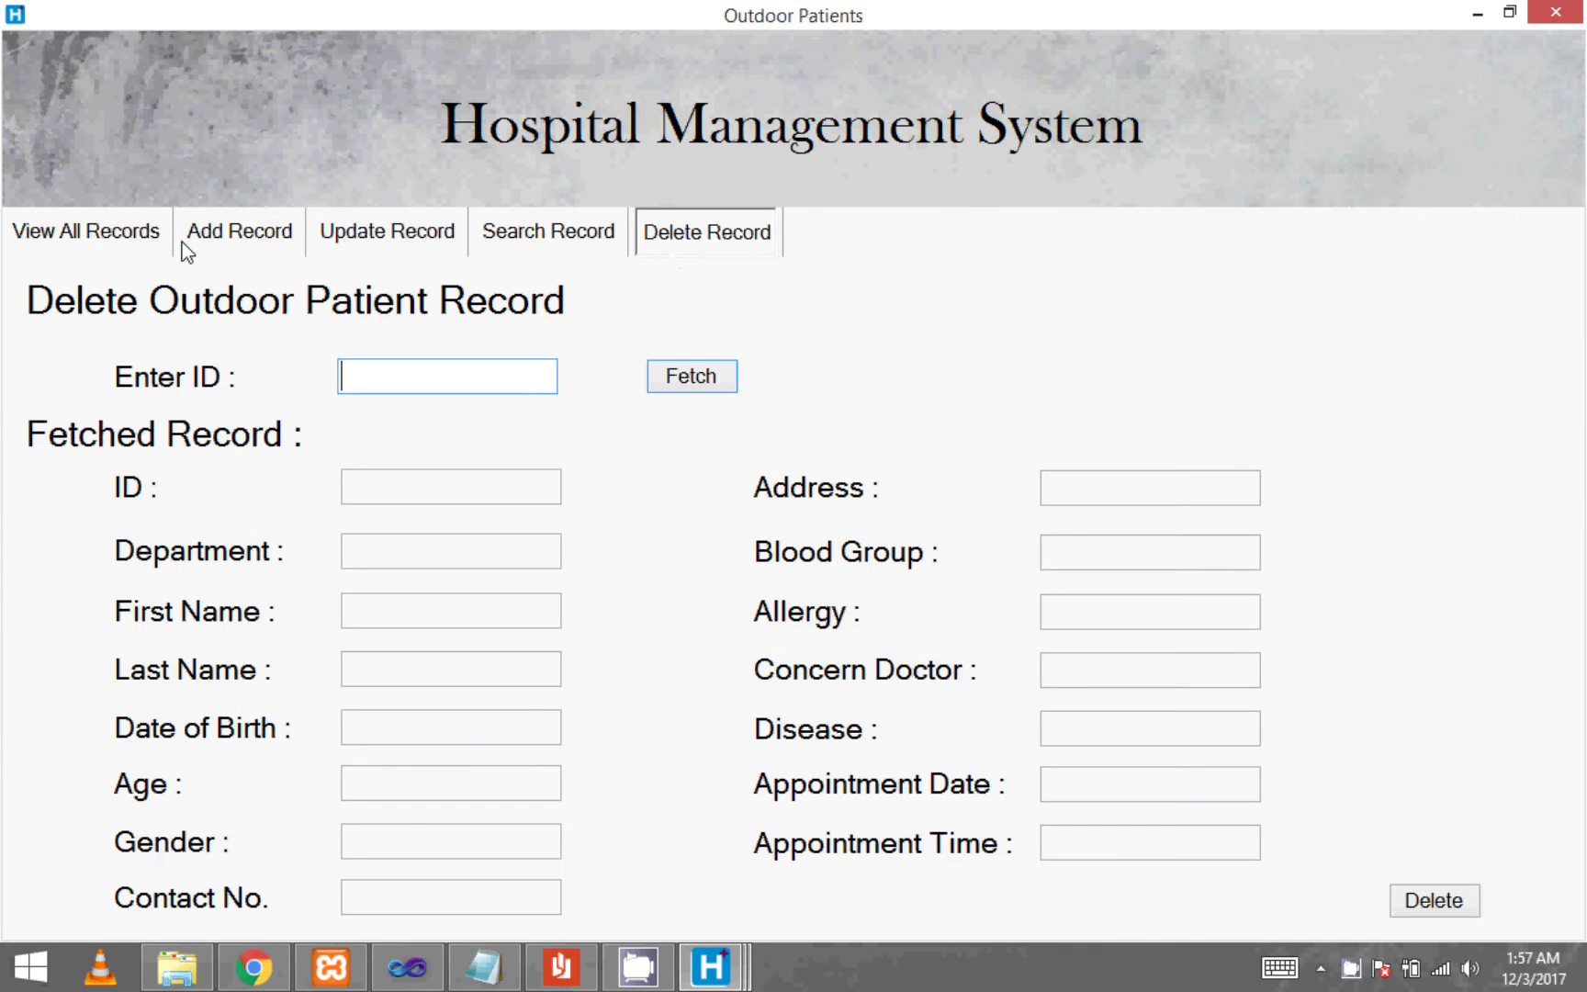
{"action": "left_click", "coordinate": [1554, 12]}
- Tour the Receptionists add, update, search and delete forms
{"action": "left_click", "coordinate": [1164, 463]}
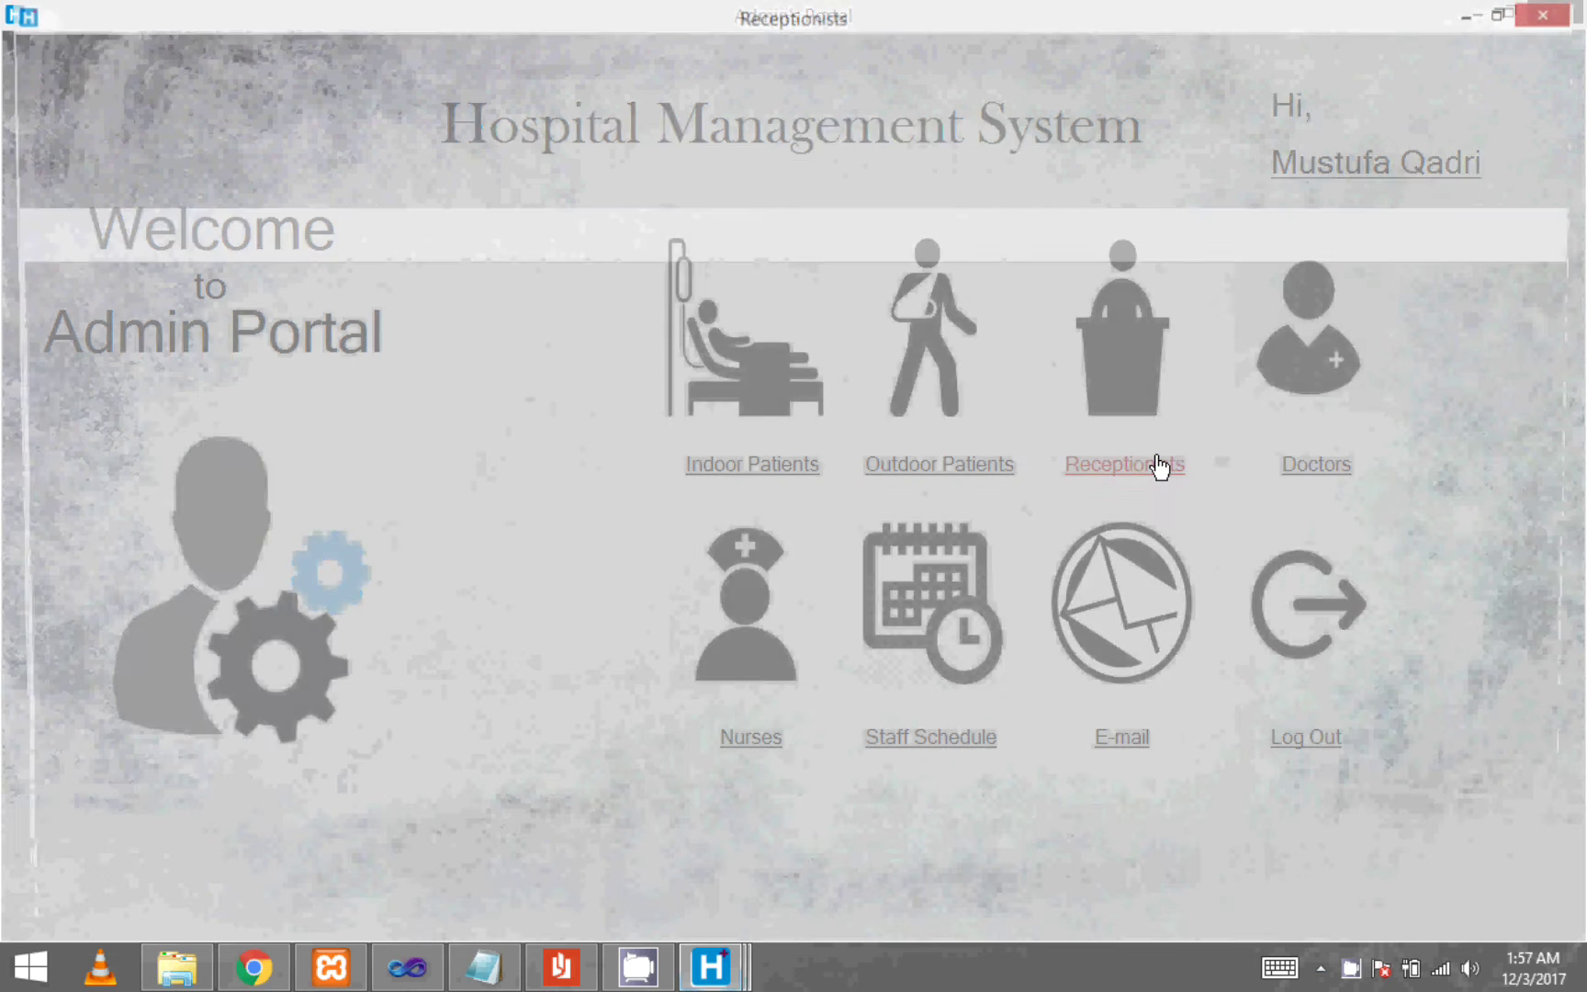
{"action": "left_click", "coordinate": [241, 243]}
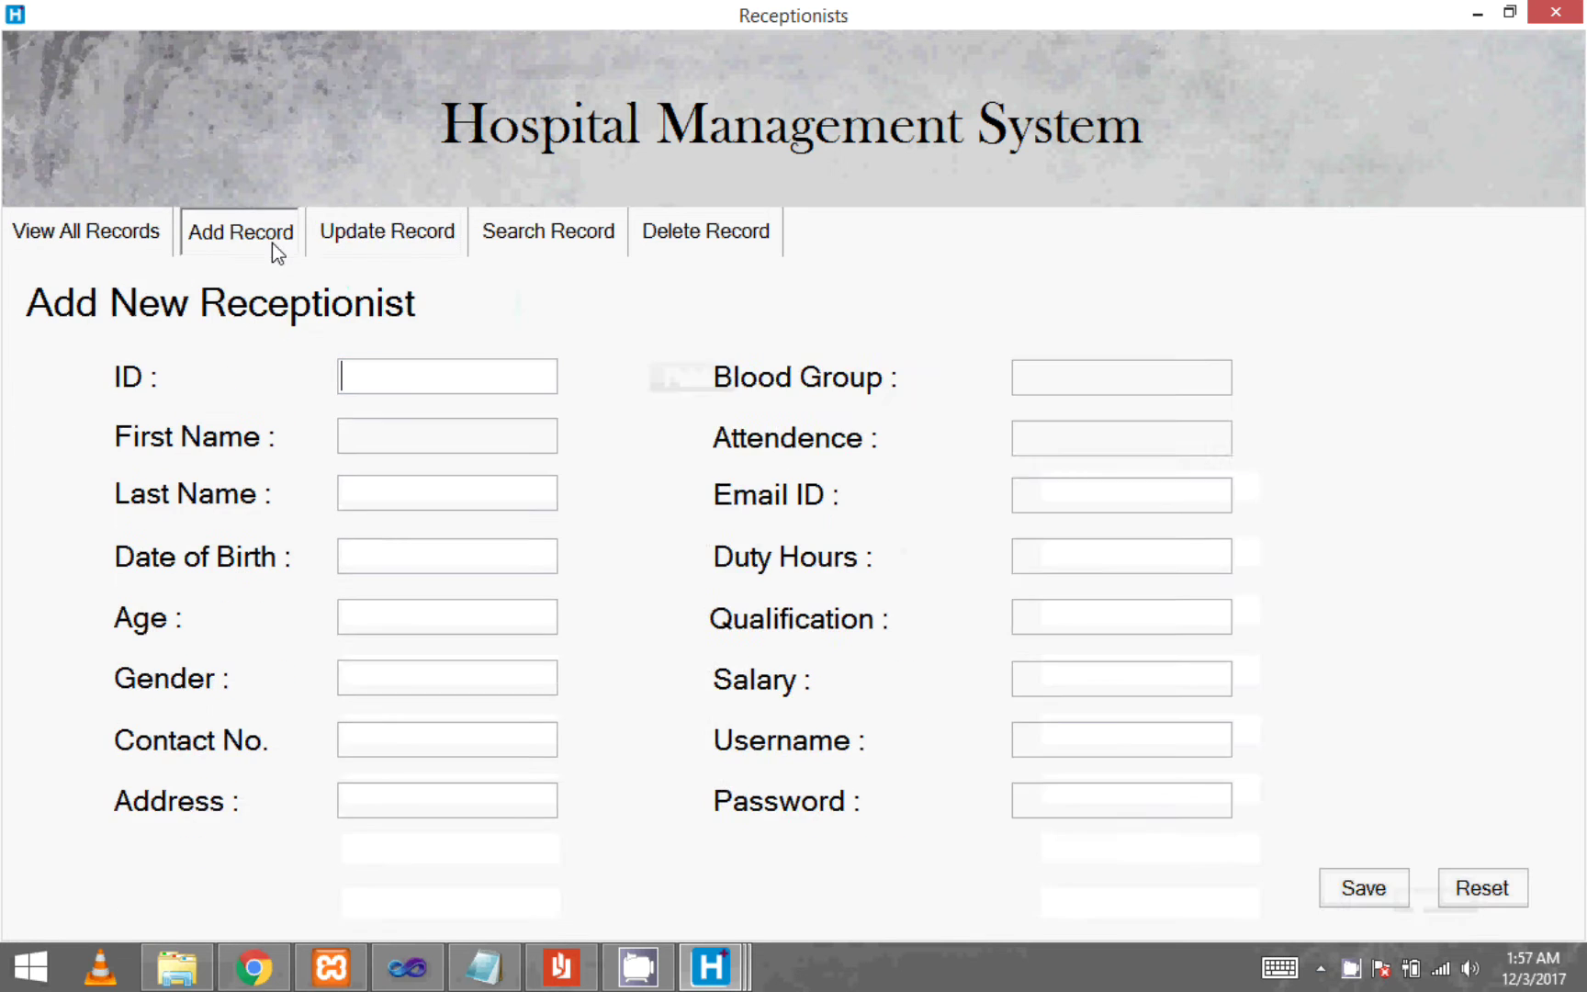
{"action": "left_click", "coordinate": [415, 246]}
{"action": "left_click", "coordinate": [555, 246]}
{"action": "left_click", "coordinate": [707, 243]}
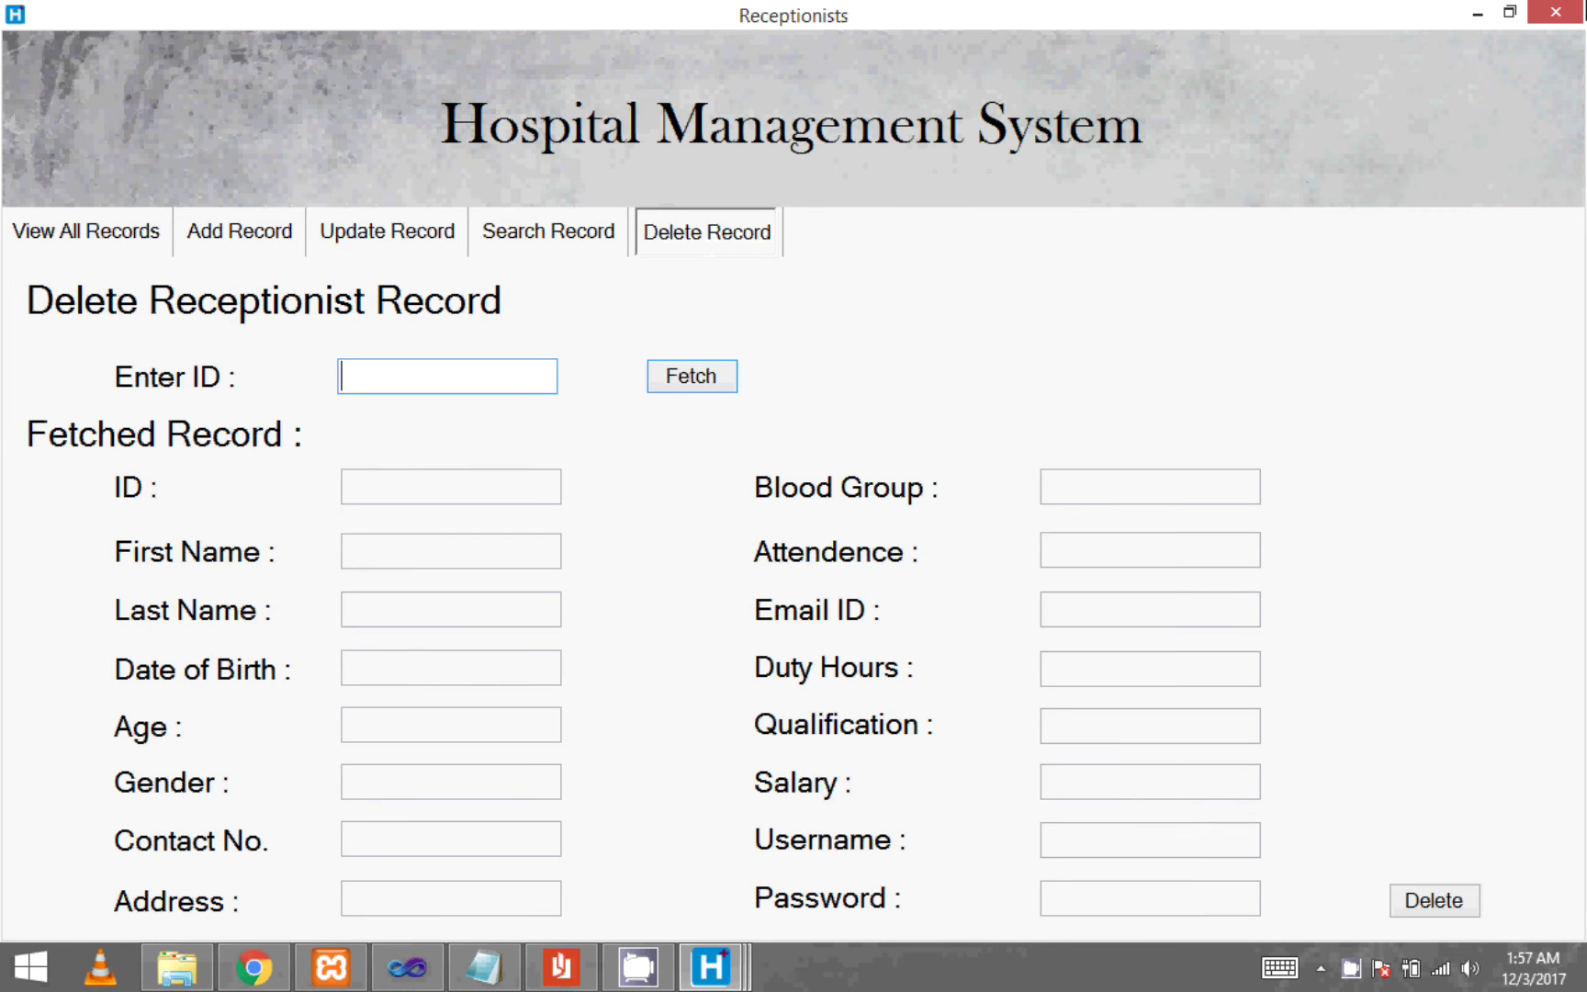
{"action": "left_click", "coordinate": [1554, 12]}
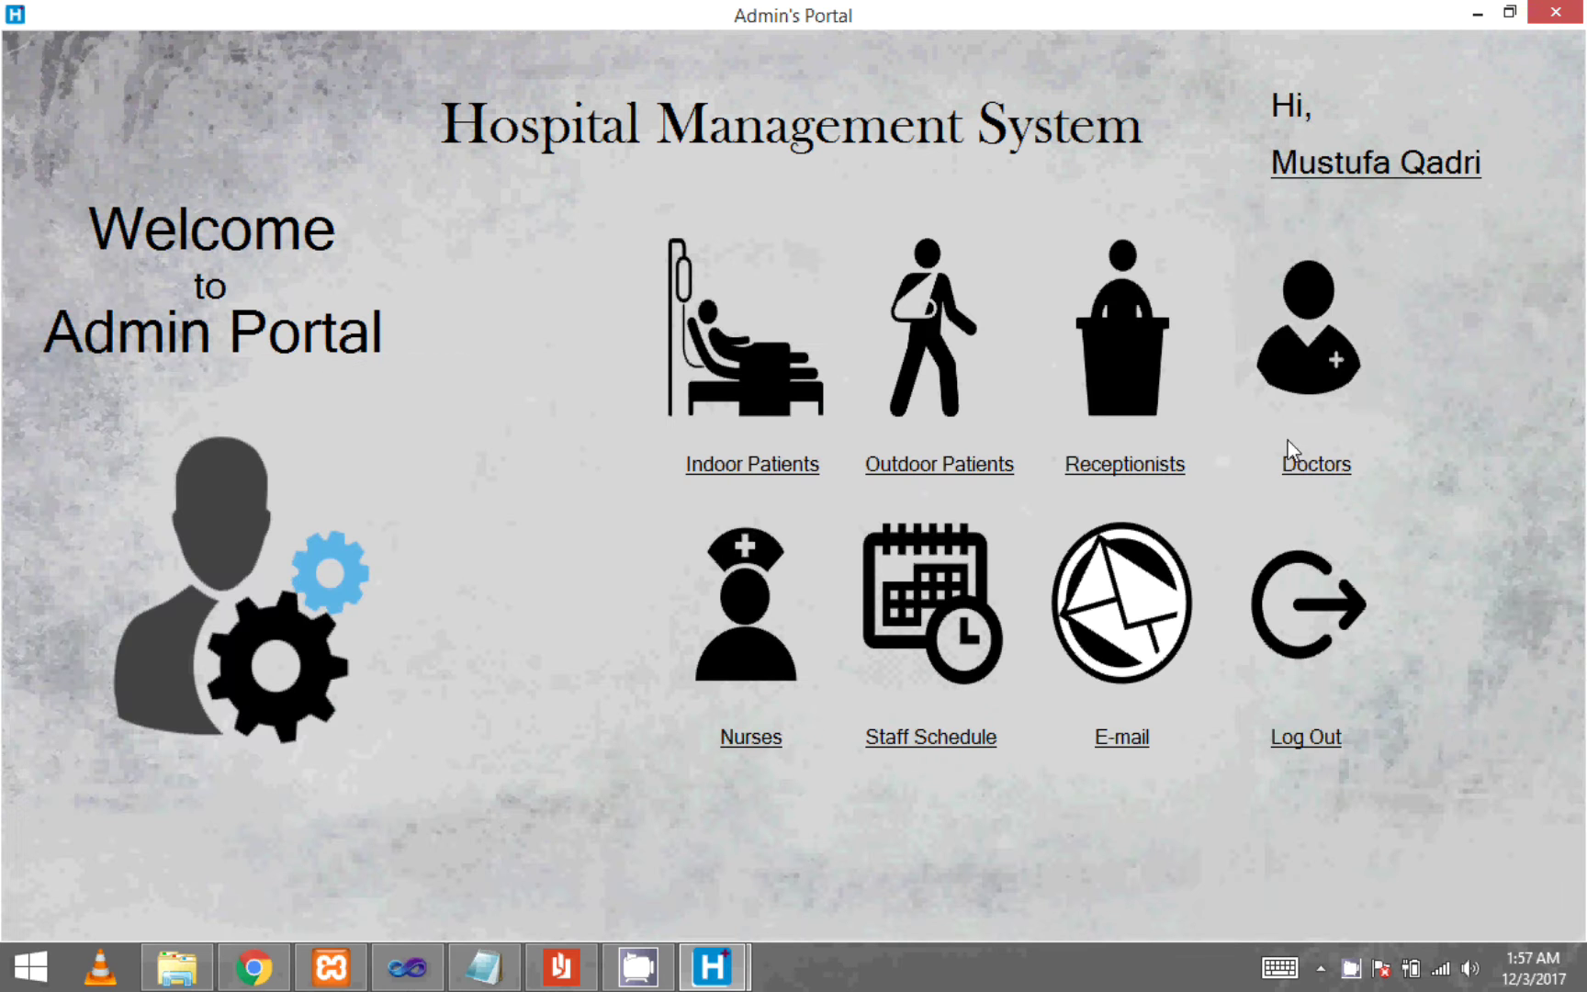
- Tour the Doctors add, update, search and delete forms
{"action": "left_click", "coordinate": [1316, 466]}
{"action": "left_click", "coordinate": [211, 240]}
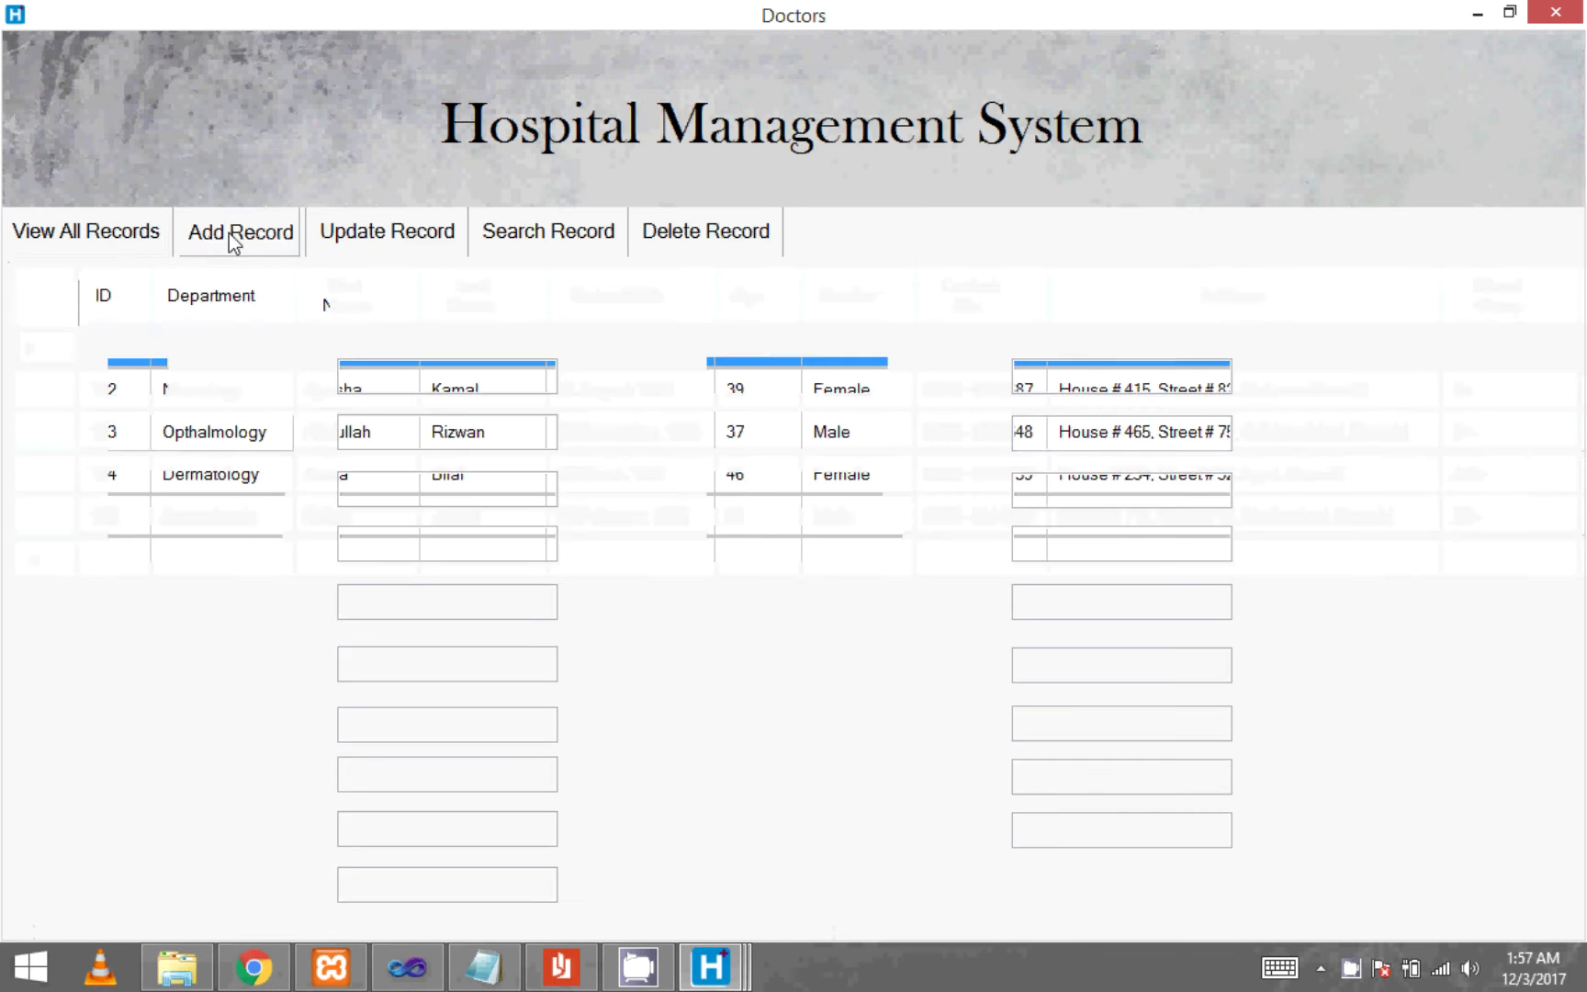
{"action": "left_click", "coordinate": [380, 241]}
{"action": "left_click", "coordinate": [556, 243]}
{"action": "left_click", "coordinate": [650, 243]}
{"action": "key", "text": "alt+F4"}
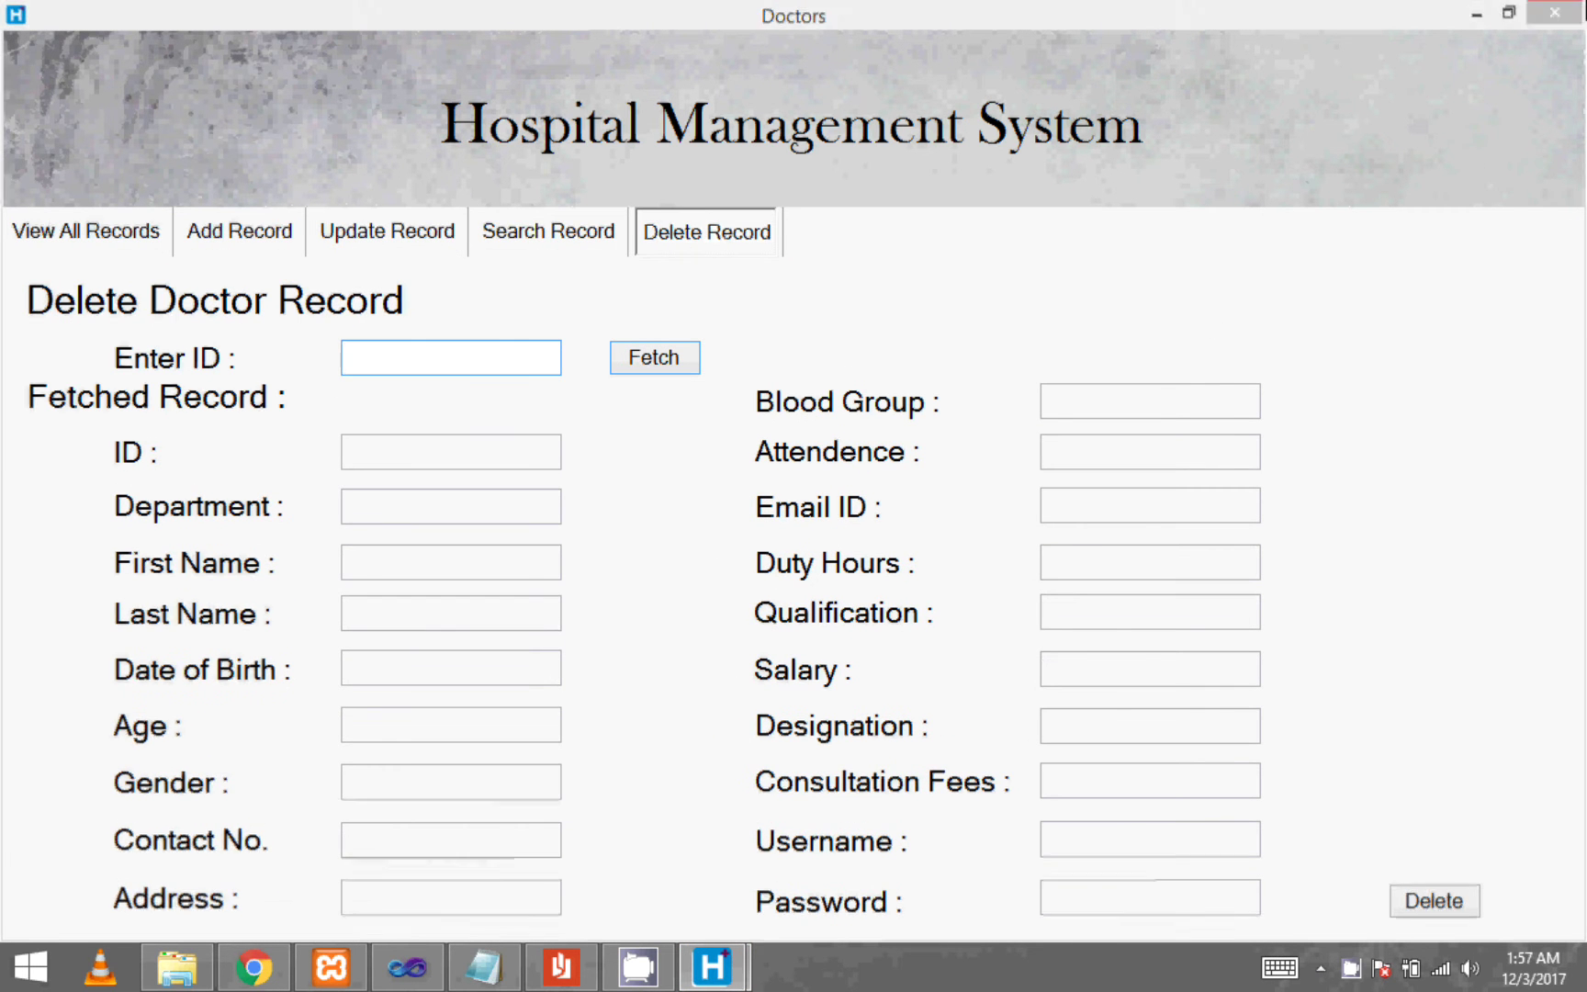
- Tour the Nurses add, update, search and delete forms, then open Staff Schedule
{"action": "left_click", "coordinate": [769, 737]}
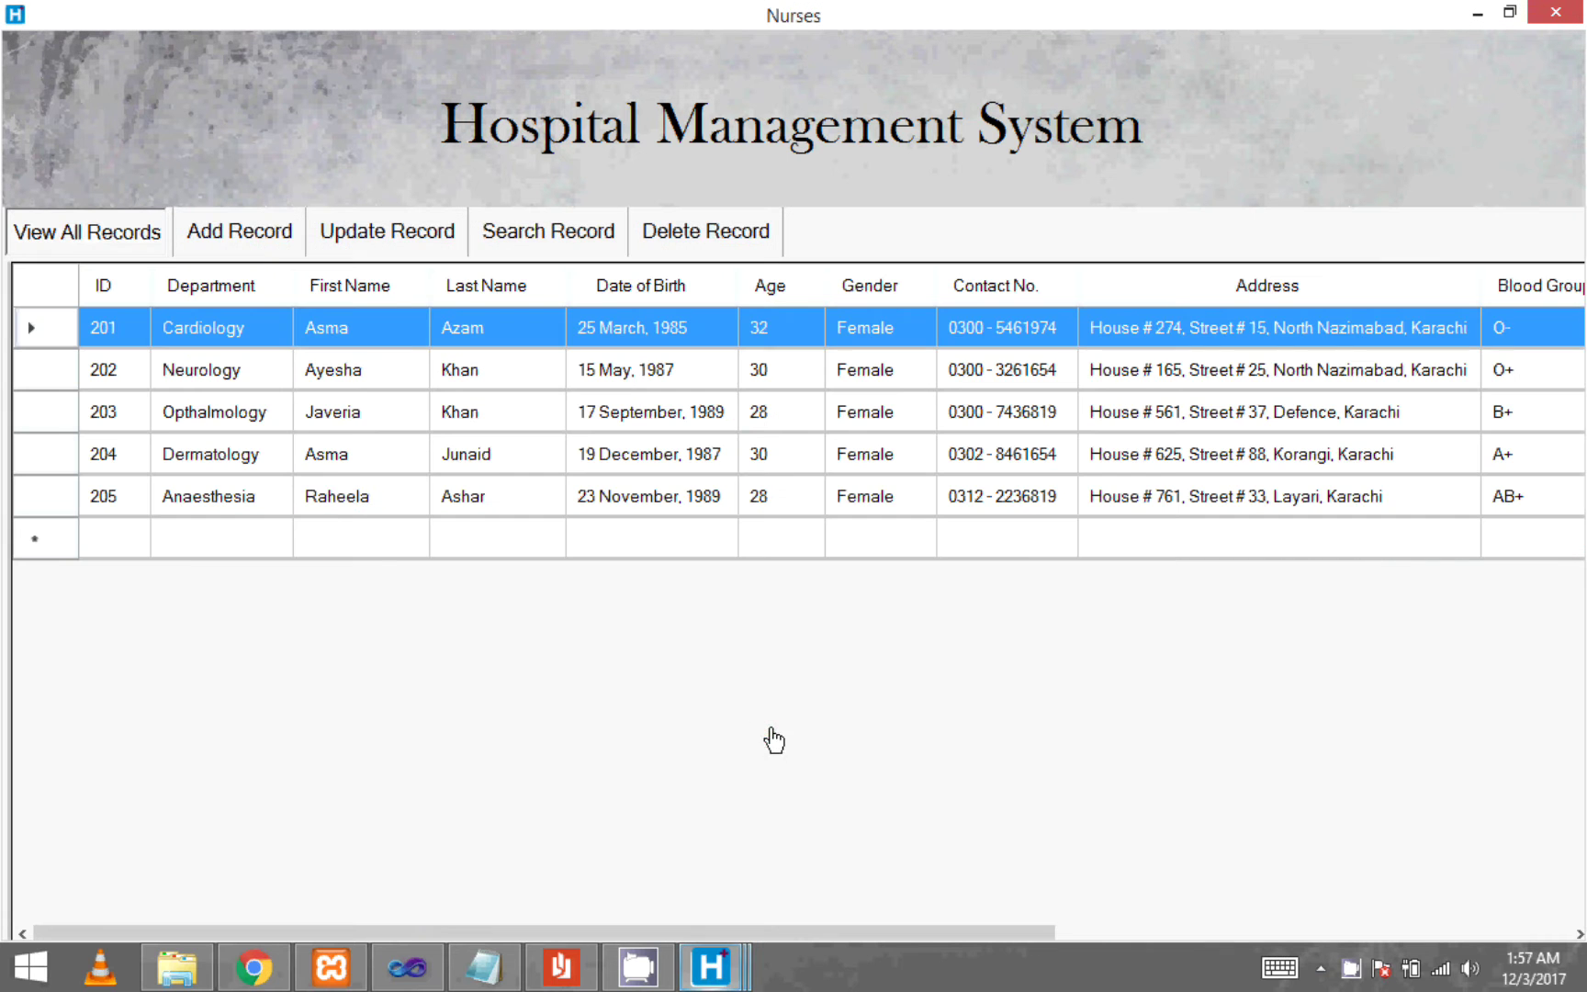
{"action": "left_click", "coordinate": [268, 240]}
{"action": "left_click", "coordinate": [405, 240]}
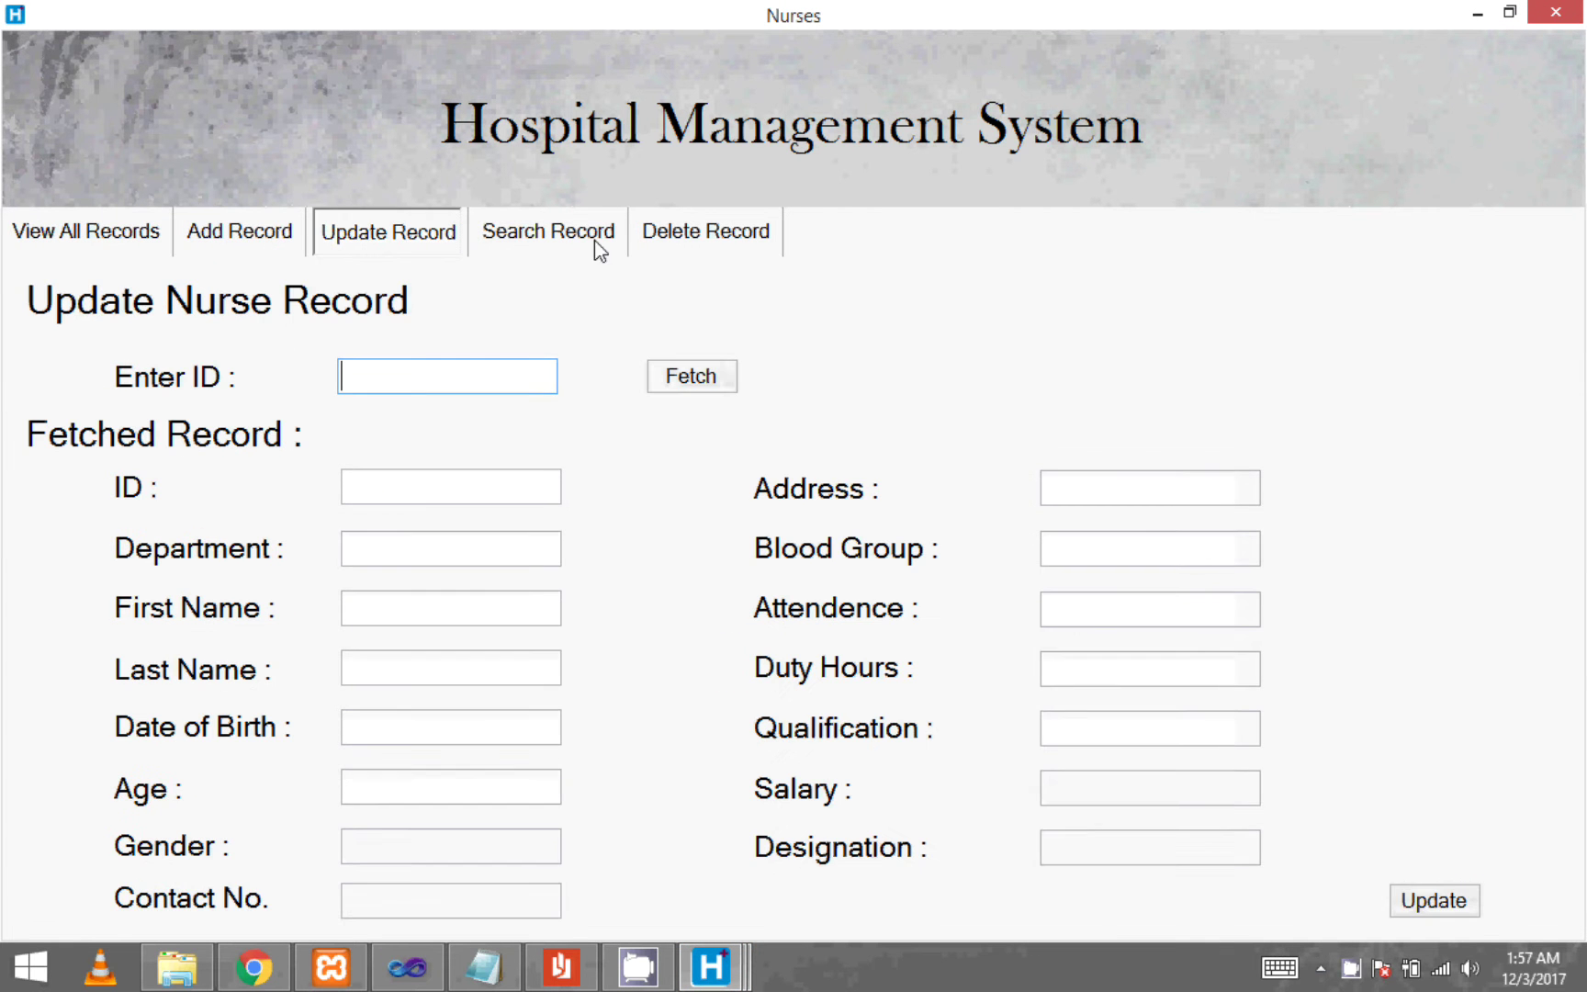
{"action": "left_click", "coordinate": [597, 240]}
{"action": "left_click", "coordinate": [707, 240]}
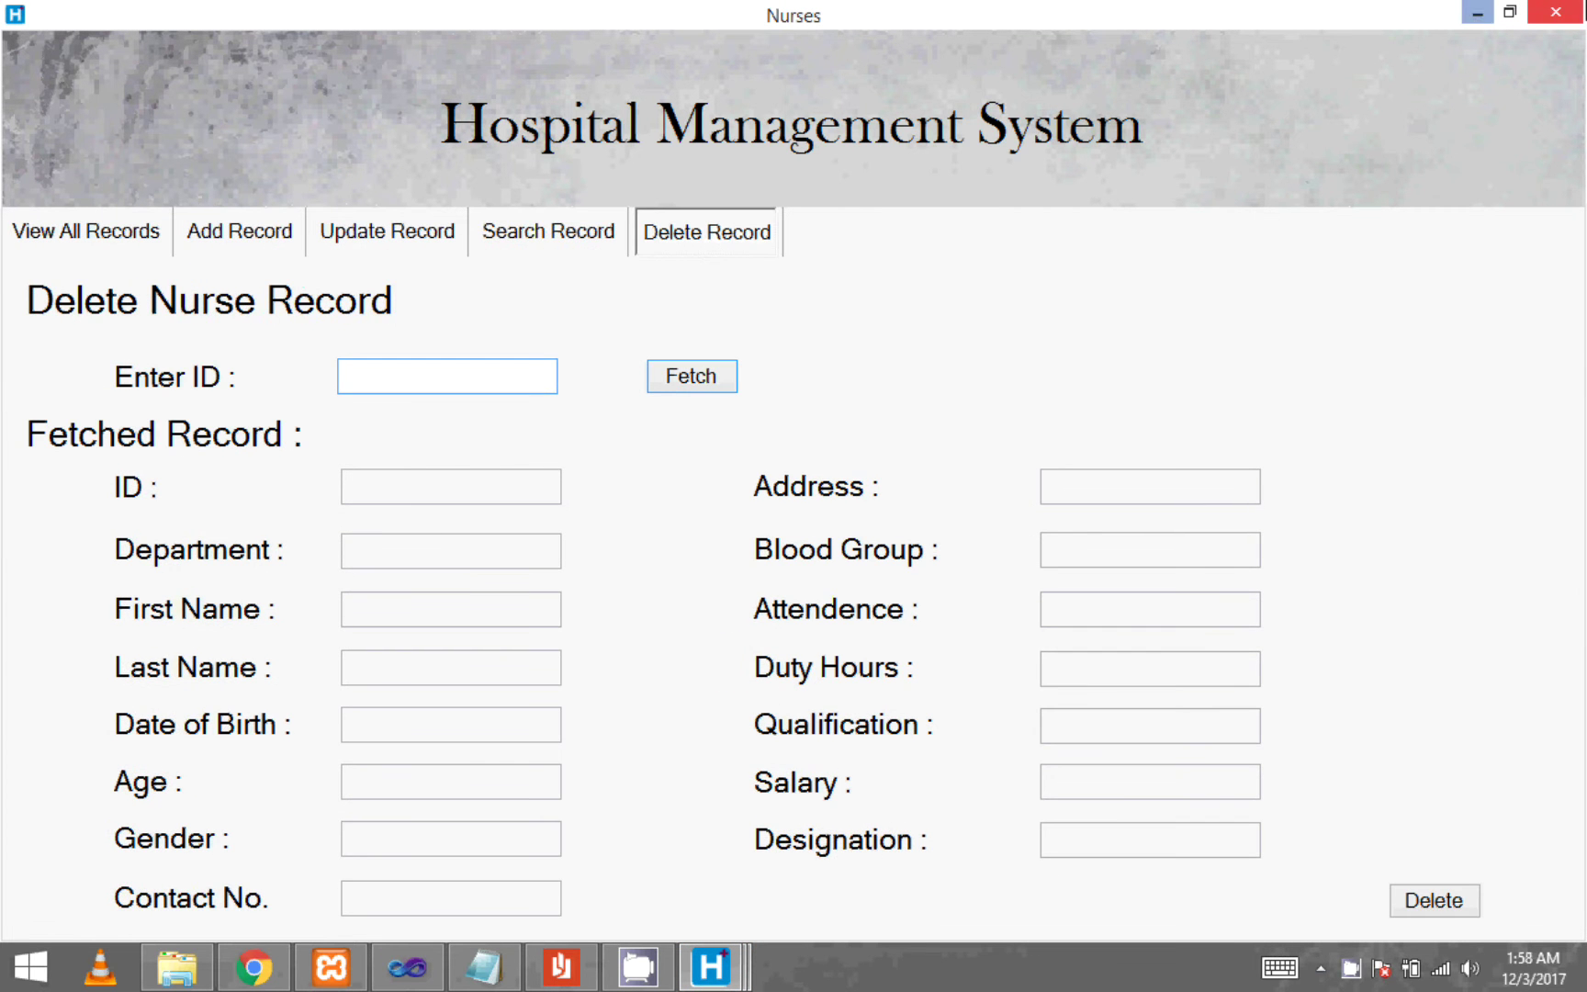
{"action": "left_click", "coordinate": [1554, 11]}
{"action": "left_click", "coordinate": [962, 746]}
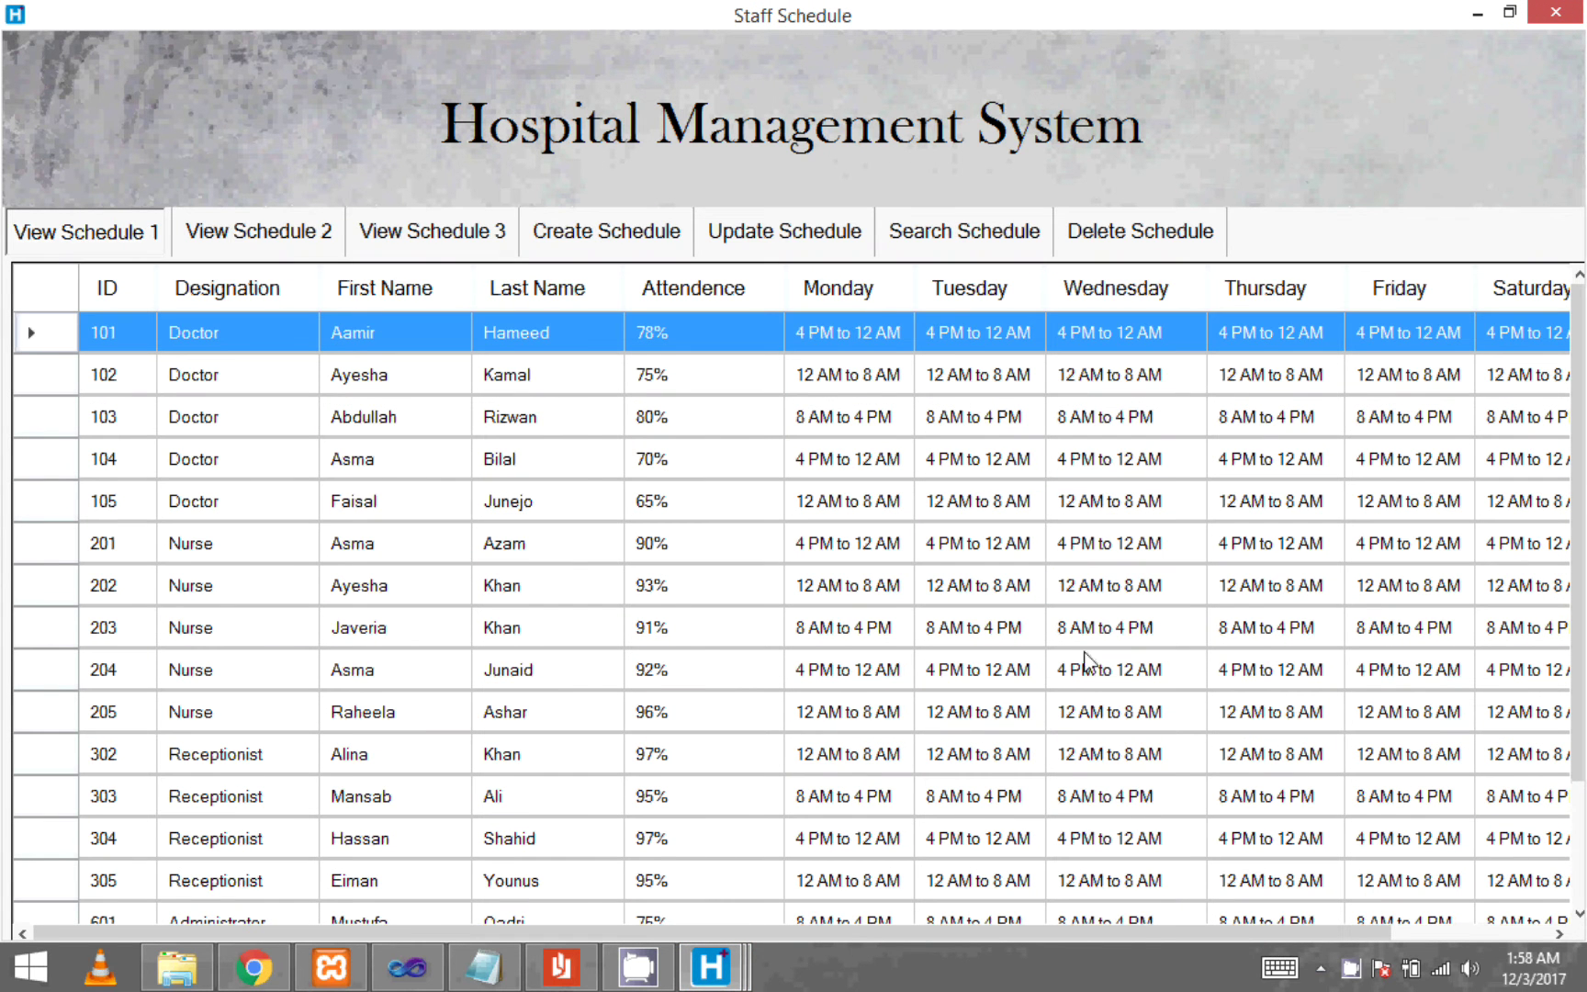
- Scroll the first schedule grid, compare schedules 1, 2 and 3, then open Create Schedule
{"action": "left_click_drag", "start_coordinate": [1581, 477], "coordinate": [1582, 599]}
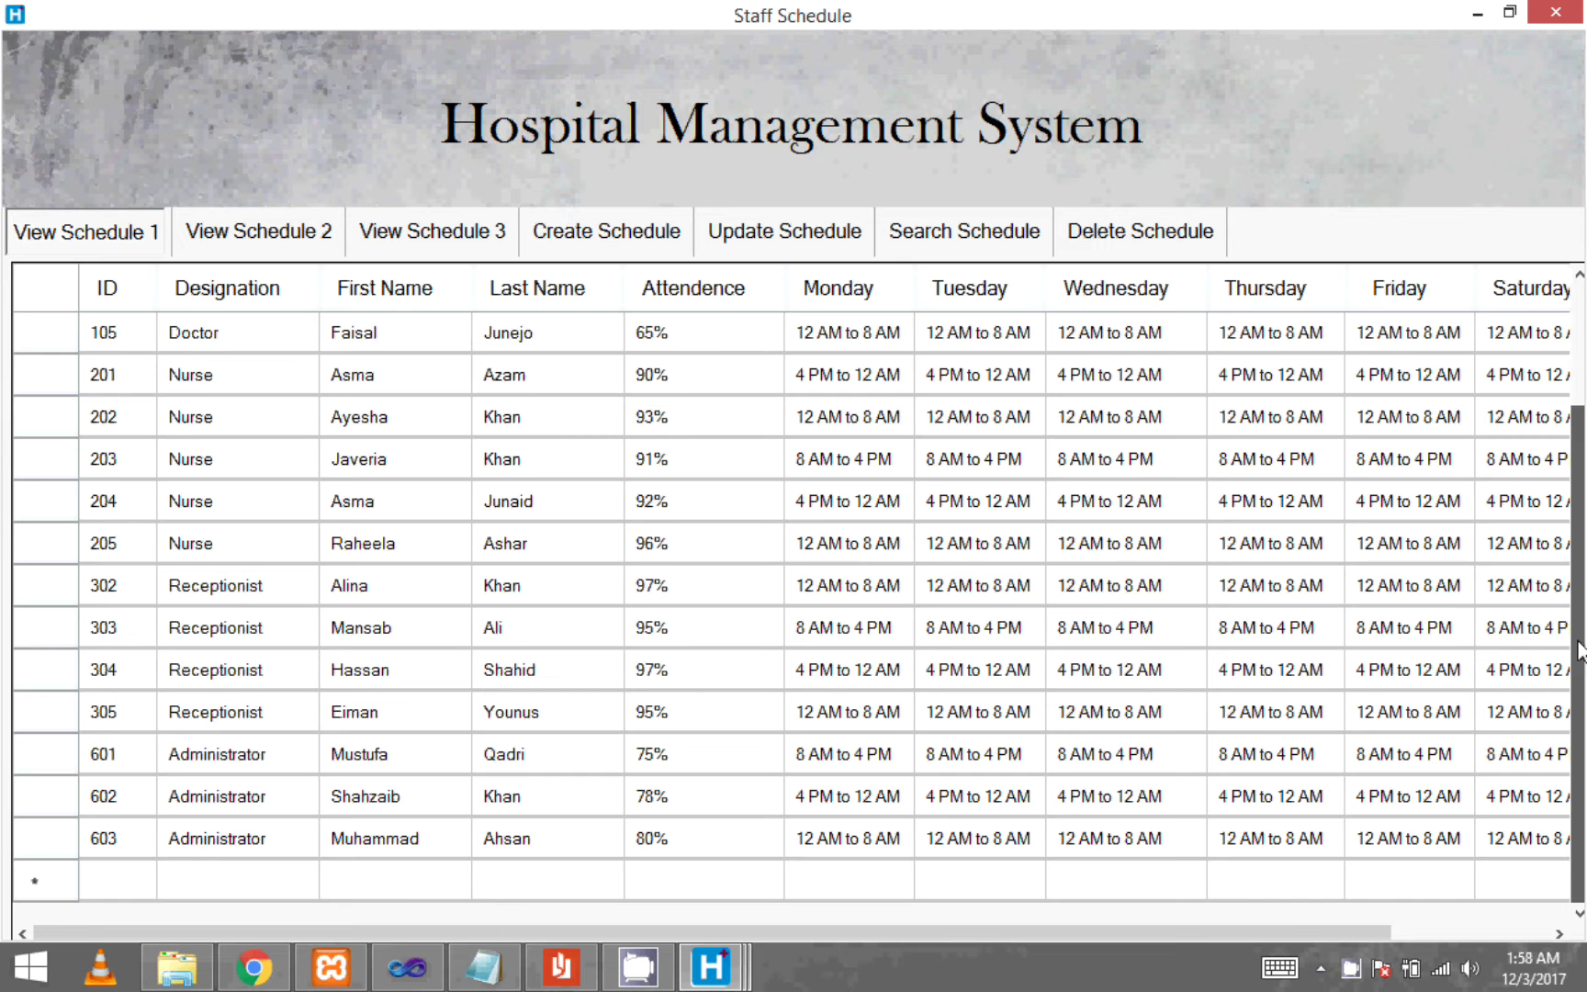
{"action": "left_click_drag", "start_coordinate": [1259, 929], "coordinate": [1525, 934]}
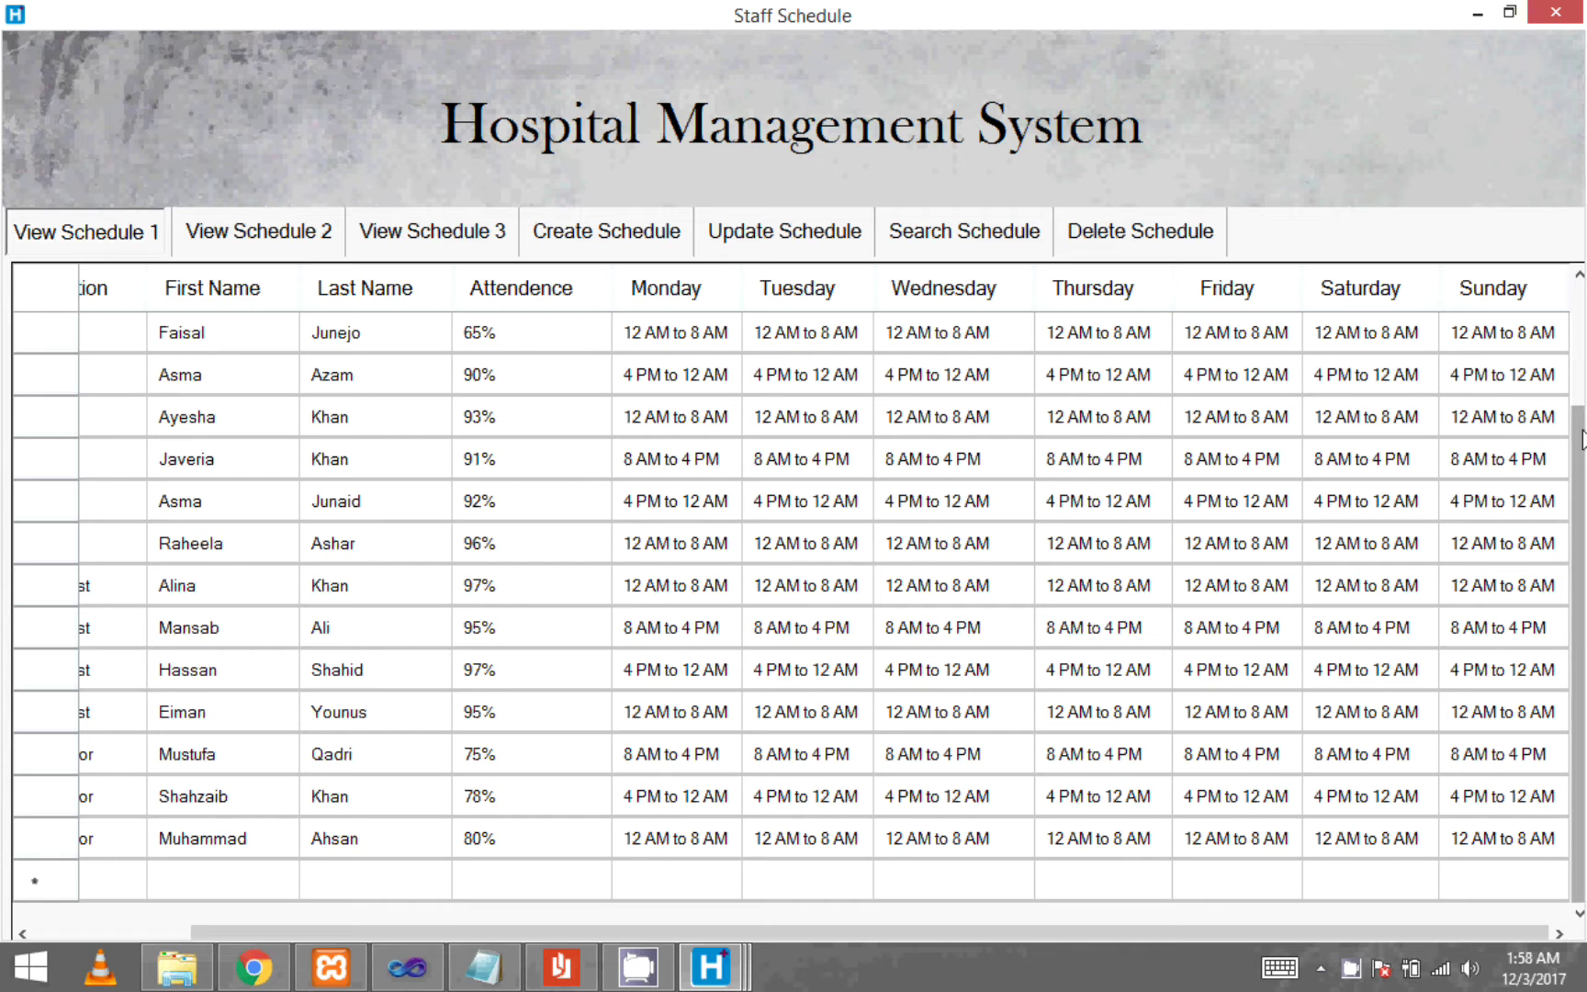
{"action": "scroll", "coordinate": [1584, 439], "scroll_direction": "up", "scroll_amount": 2}
{"action": "left_click", "coordinate": [278, 228]}
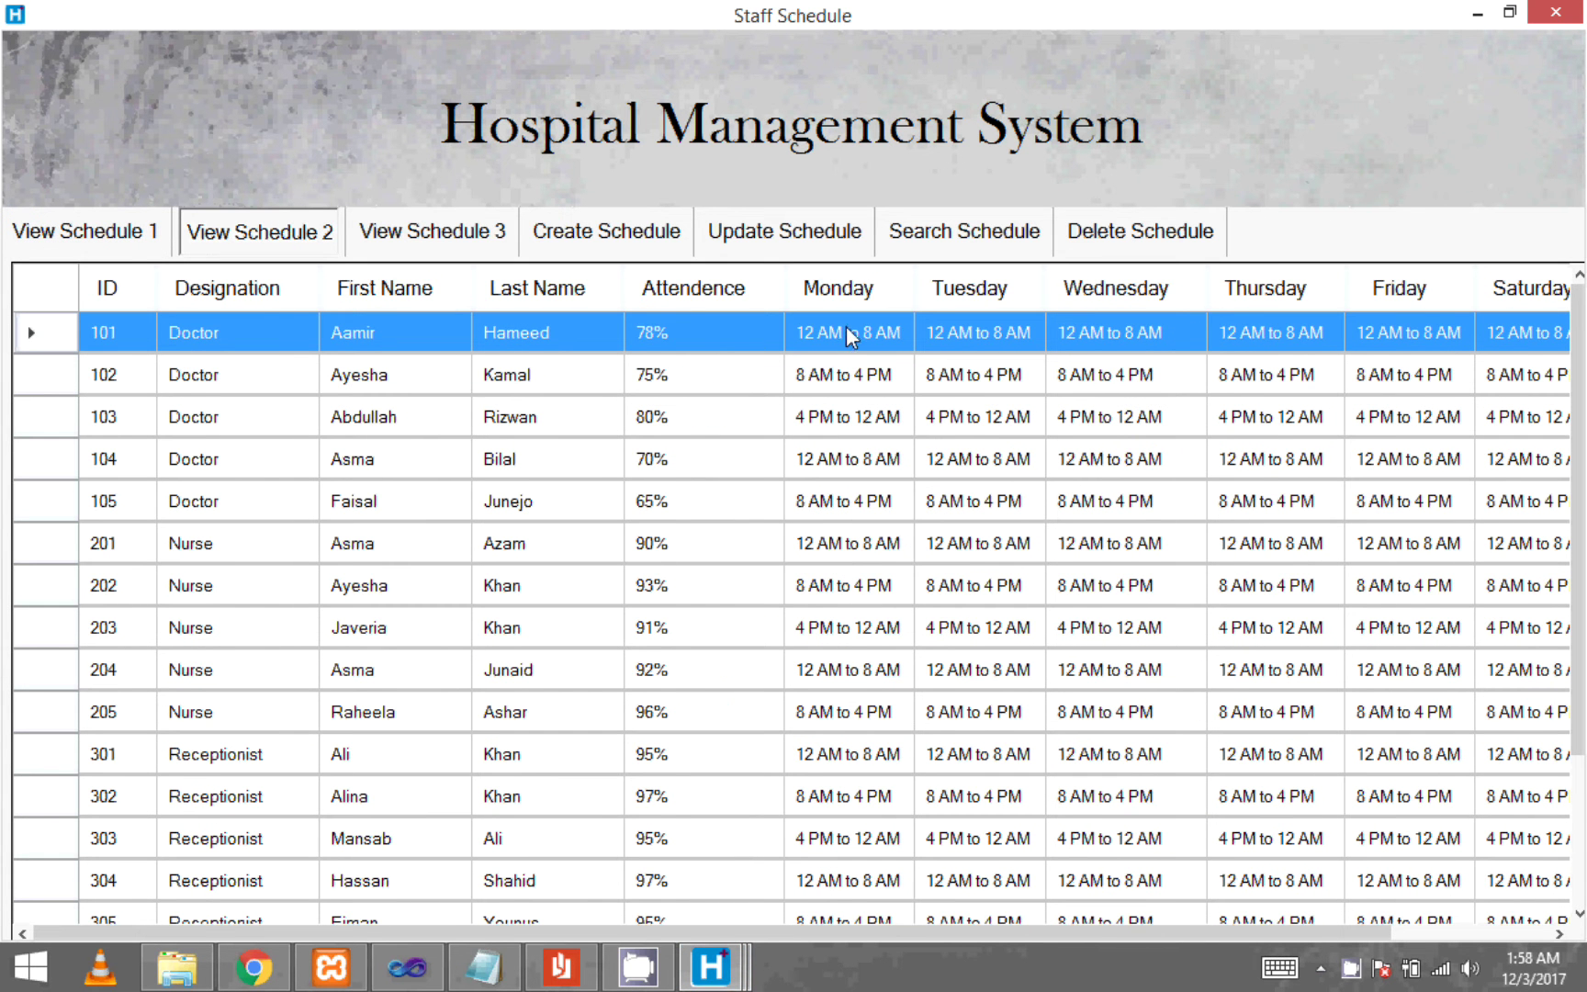
{"action": "left_click", "coordinate": [123, 251]}
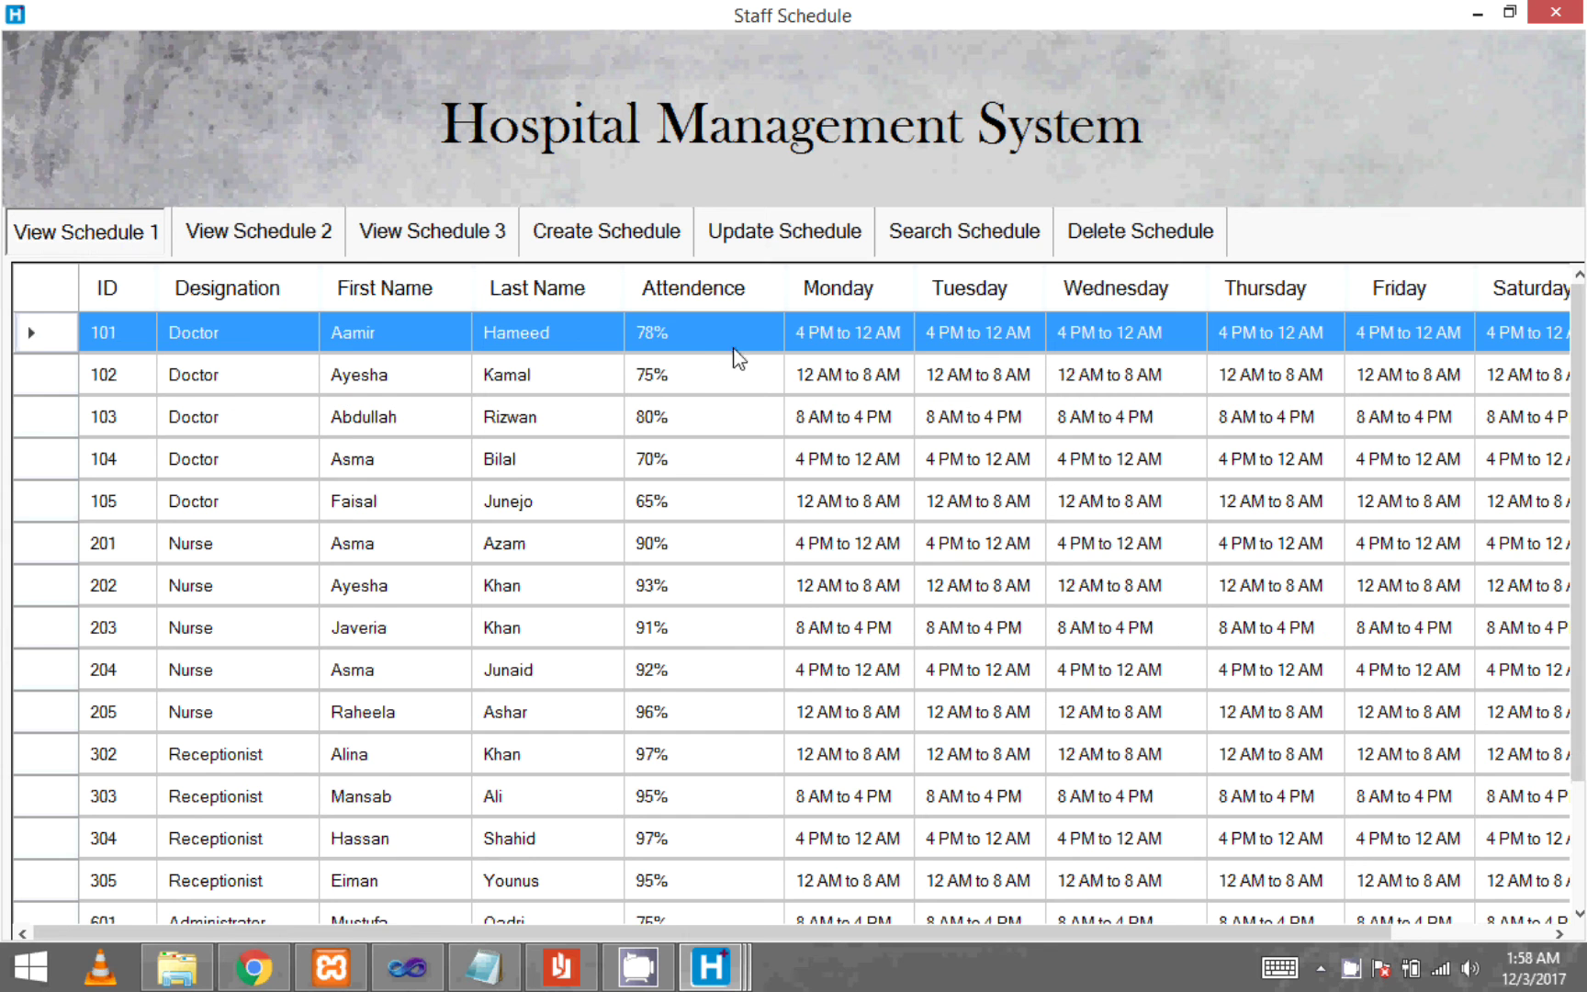
{"action": "left_click", "coordinate": [278, 240]}
{"action": "left_click", "coordinate": [429, 242]}
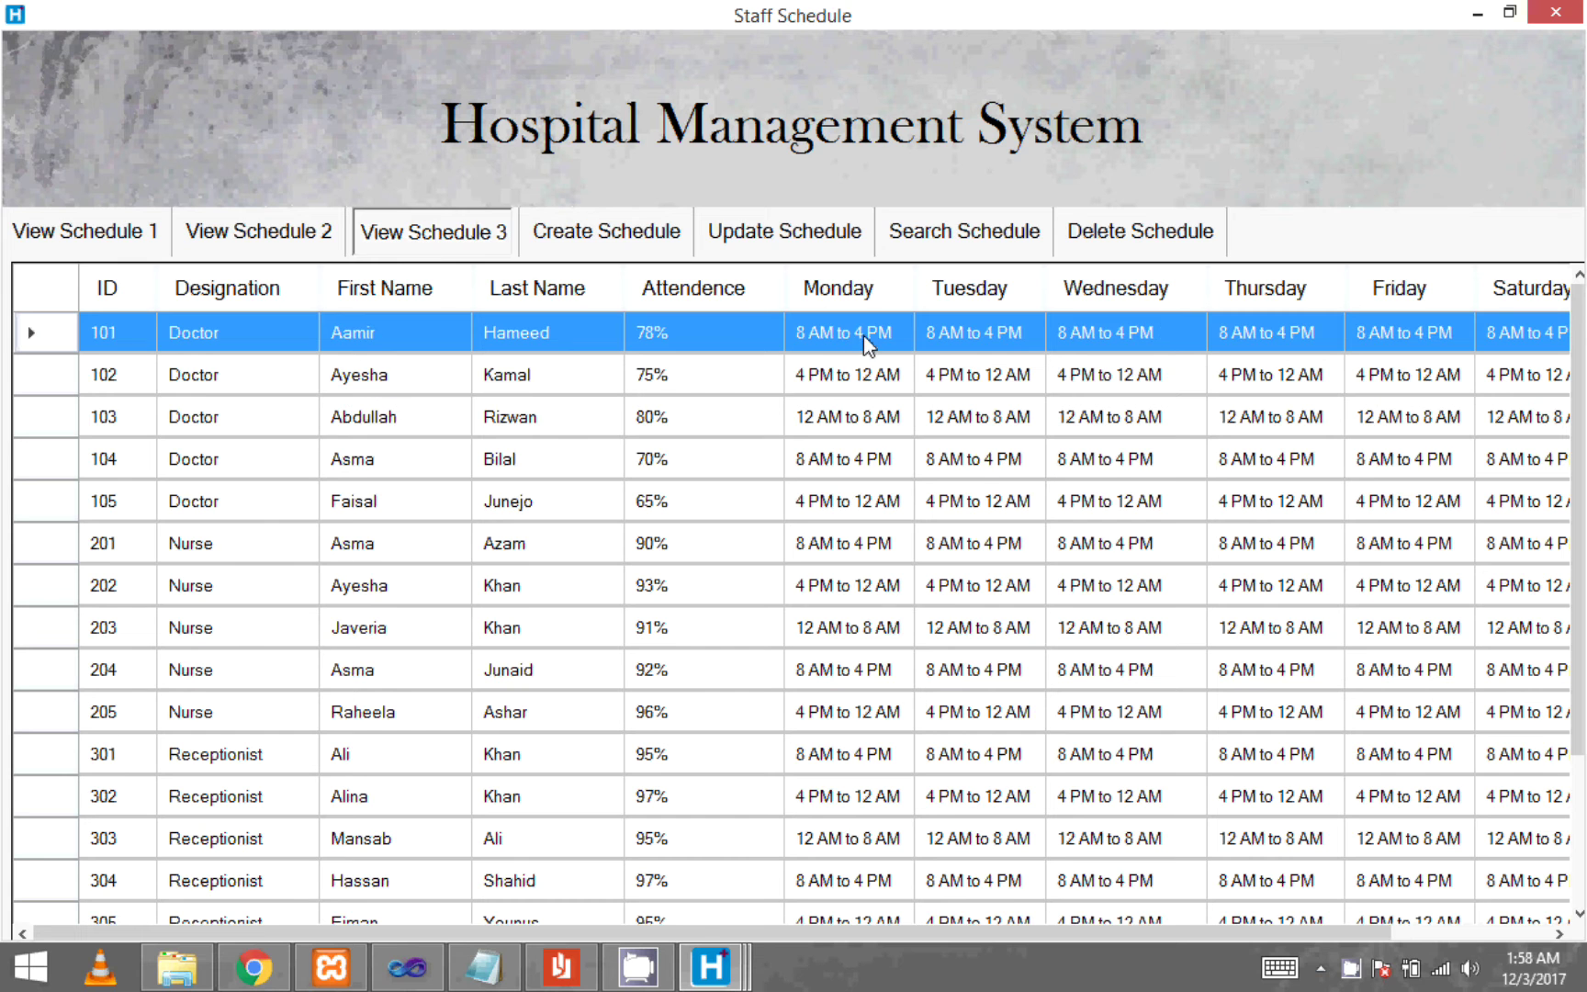
{"action": "left_click", "coordinate": [592, 229]}
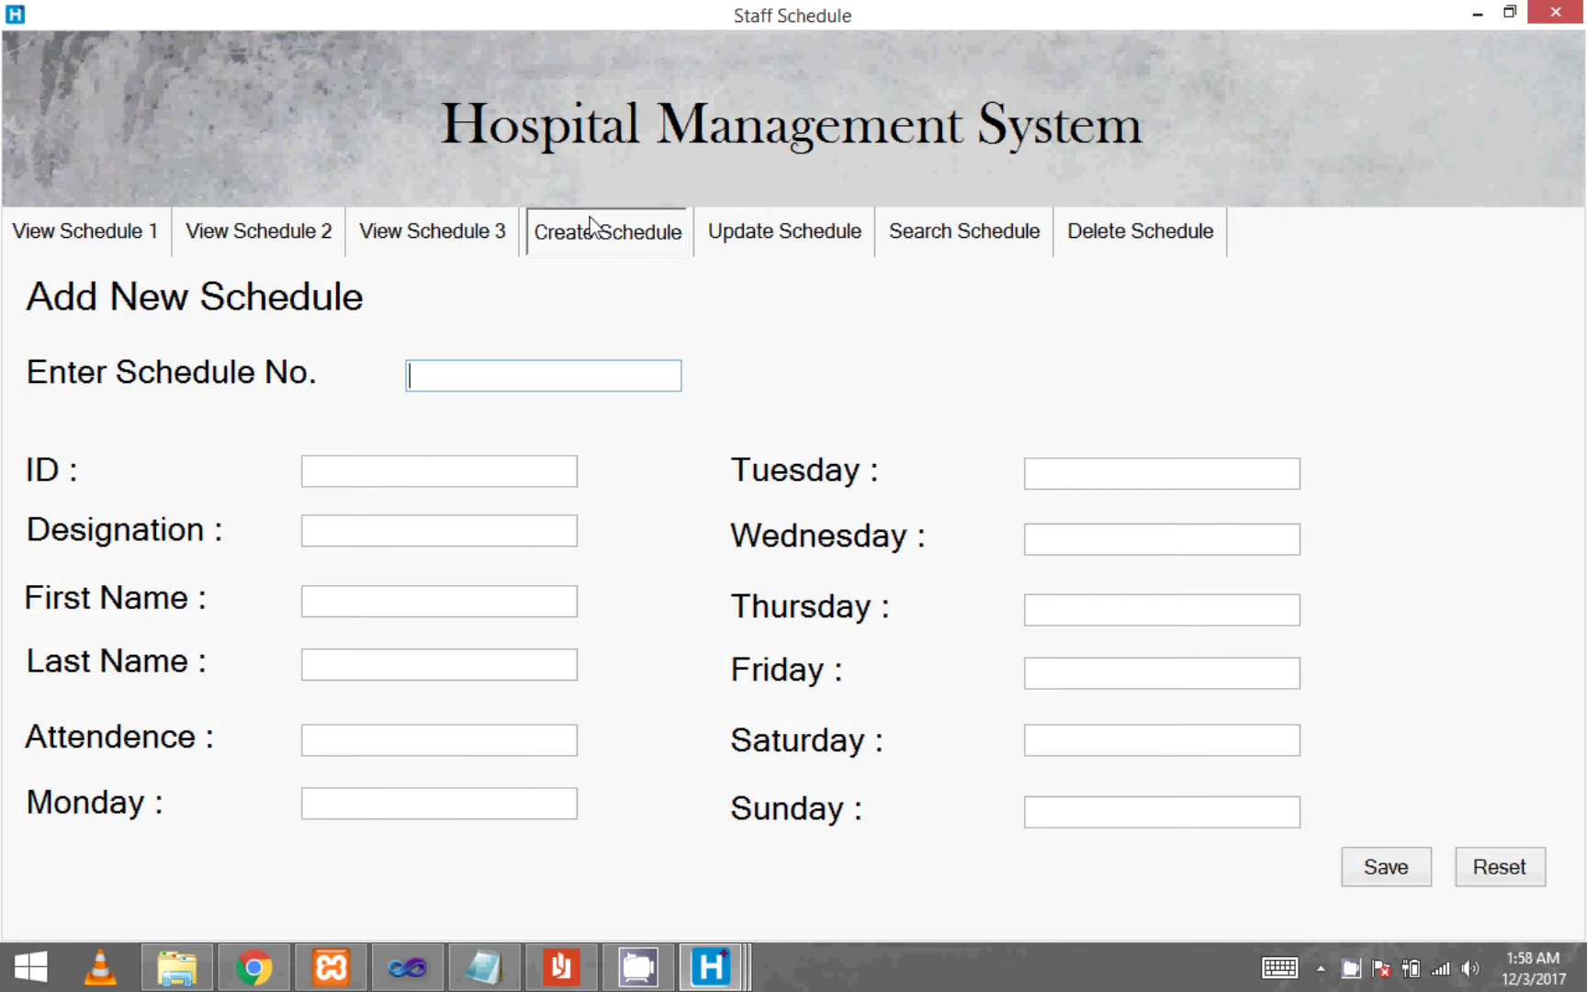
- Enter schedule 1, ID 107, designation Doctor, the staff member's name and 88% attendance
{"action": "type", "text": "1"}
{"action": "left_click", "coordinate": [407, 470]}
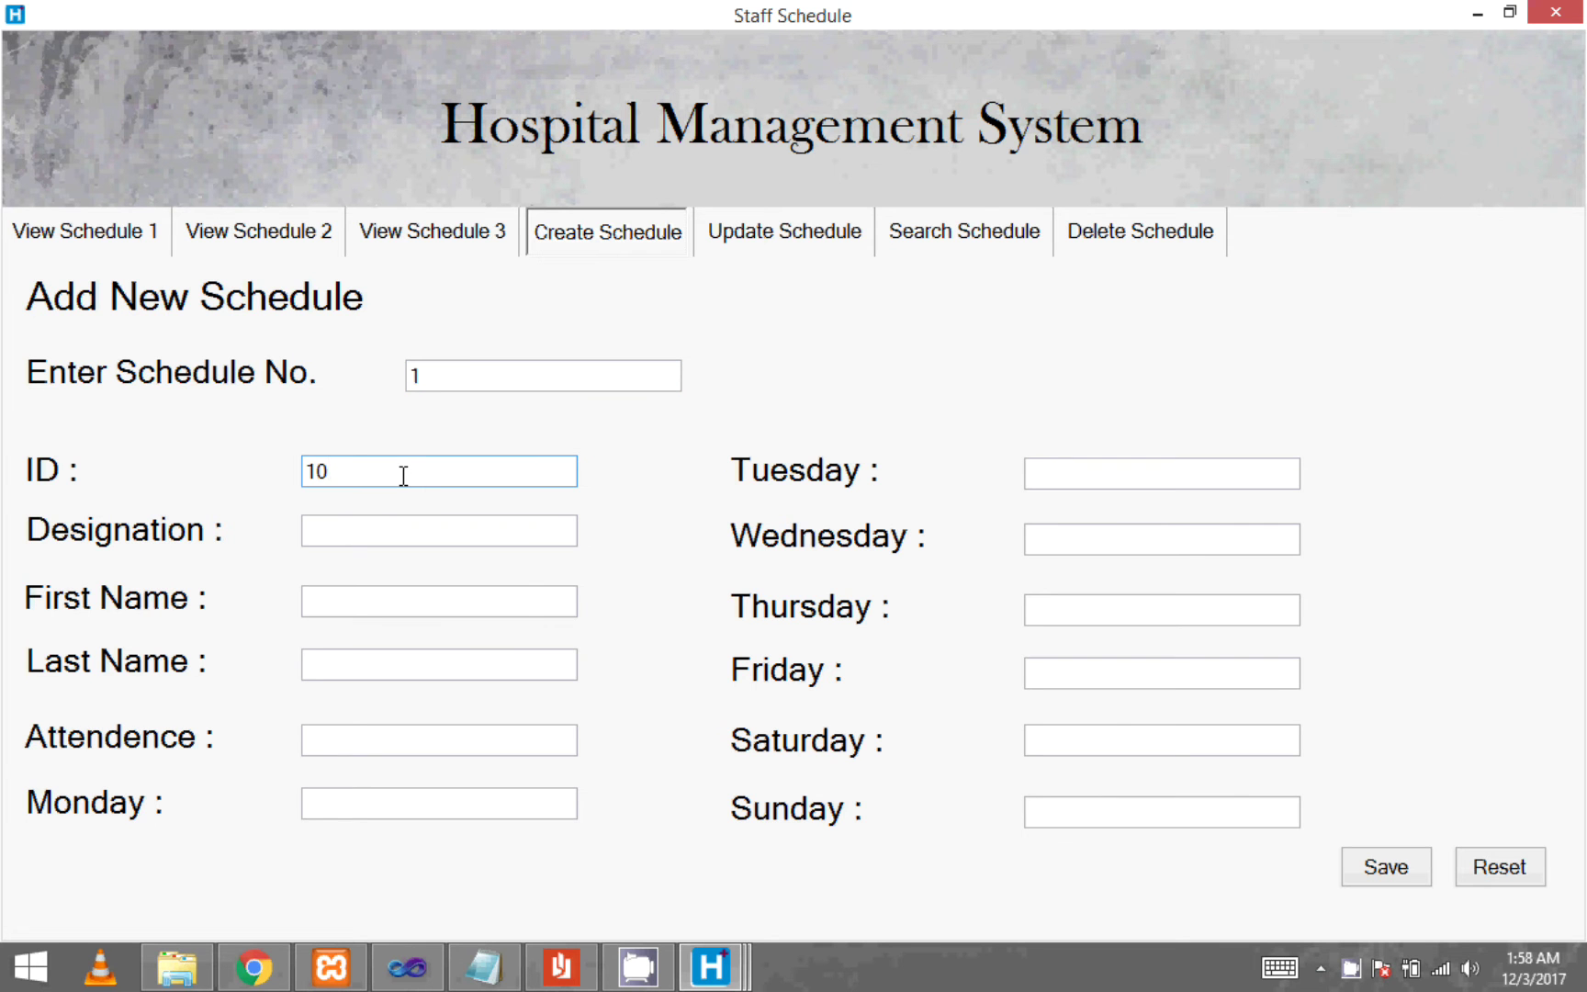
{"action": "left_click", "coordinate": [381, 533]}
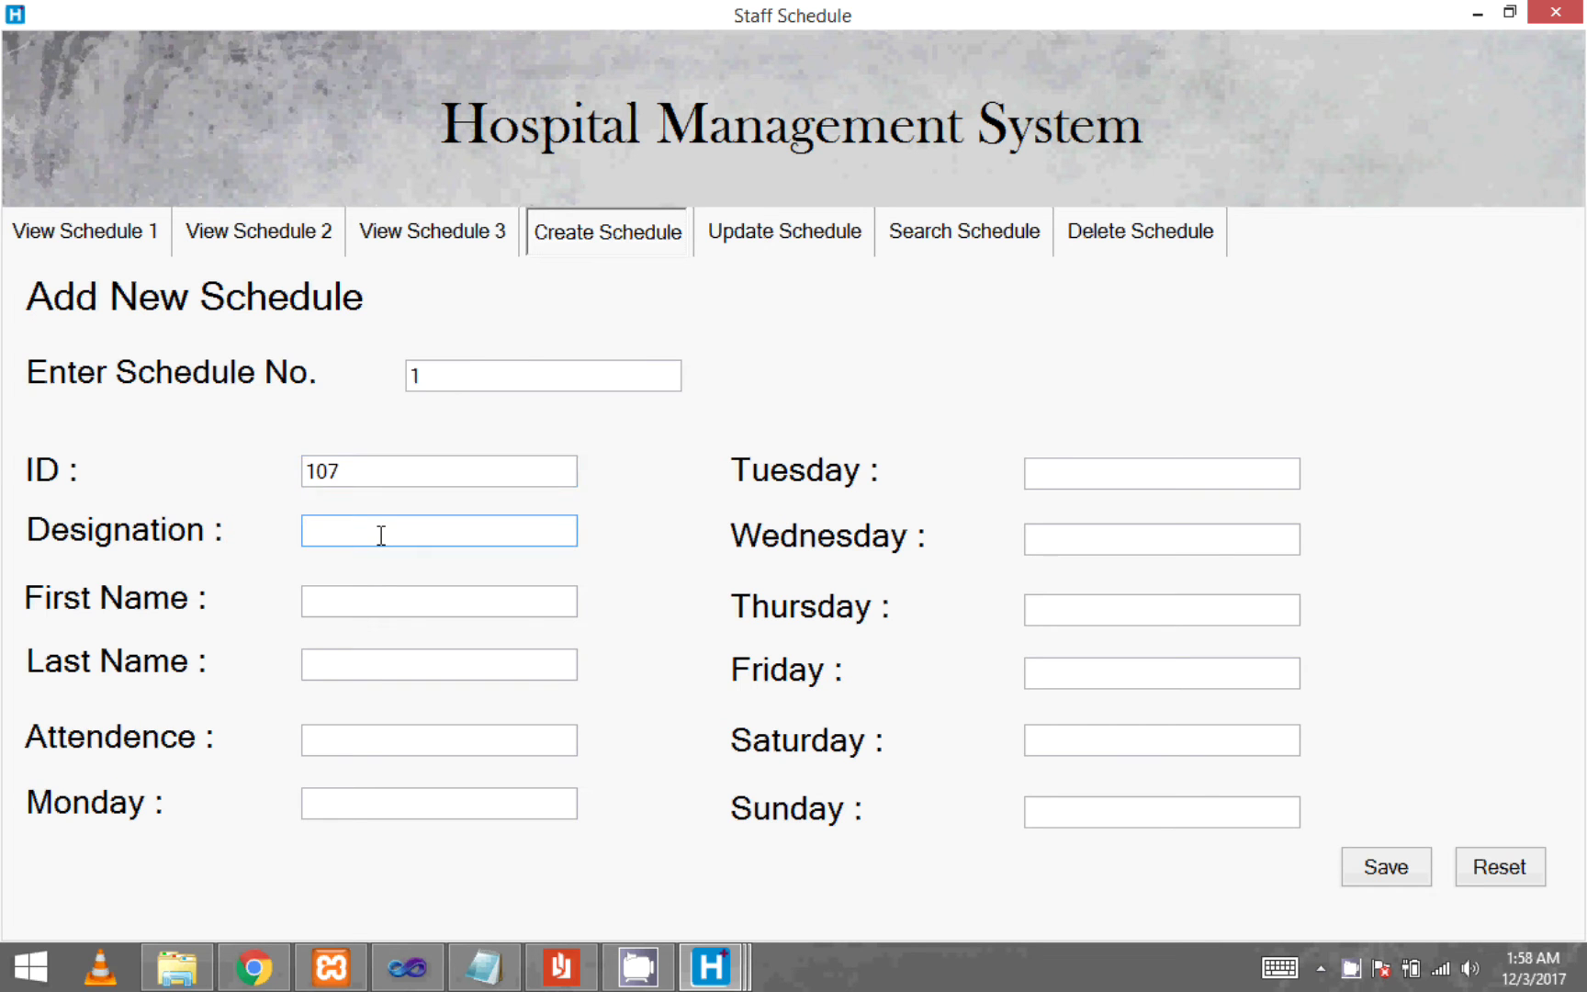
{"action": "type", "text": "Doctor"}
{"action": "key", "text": "Tab"}
{"action": "left_click", "coordinate": [347, 599]}
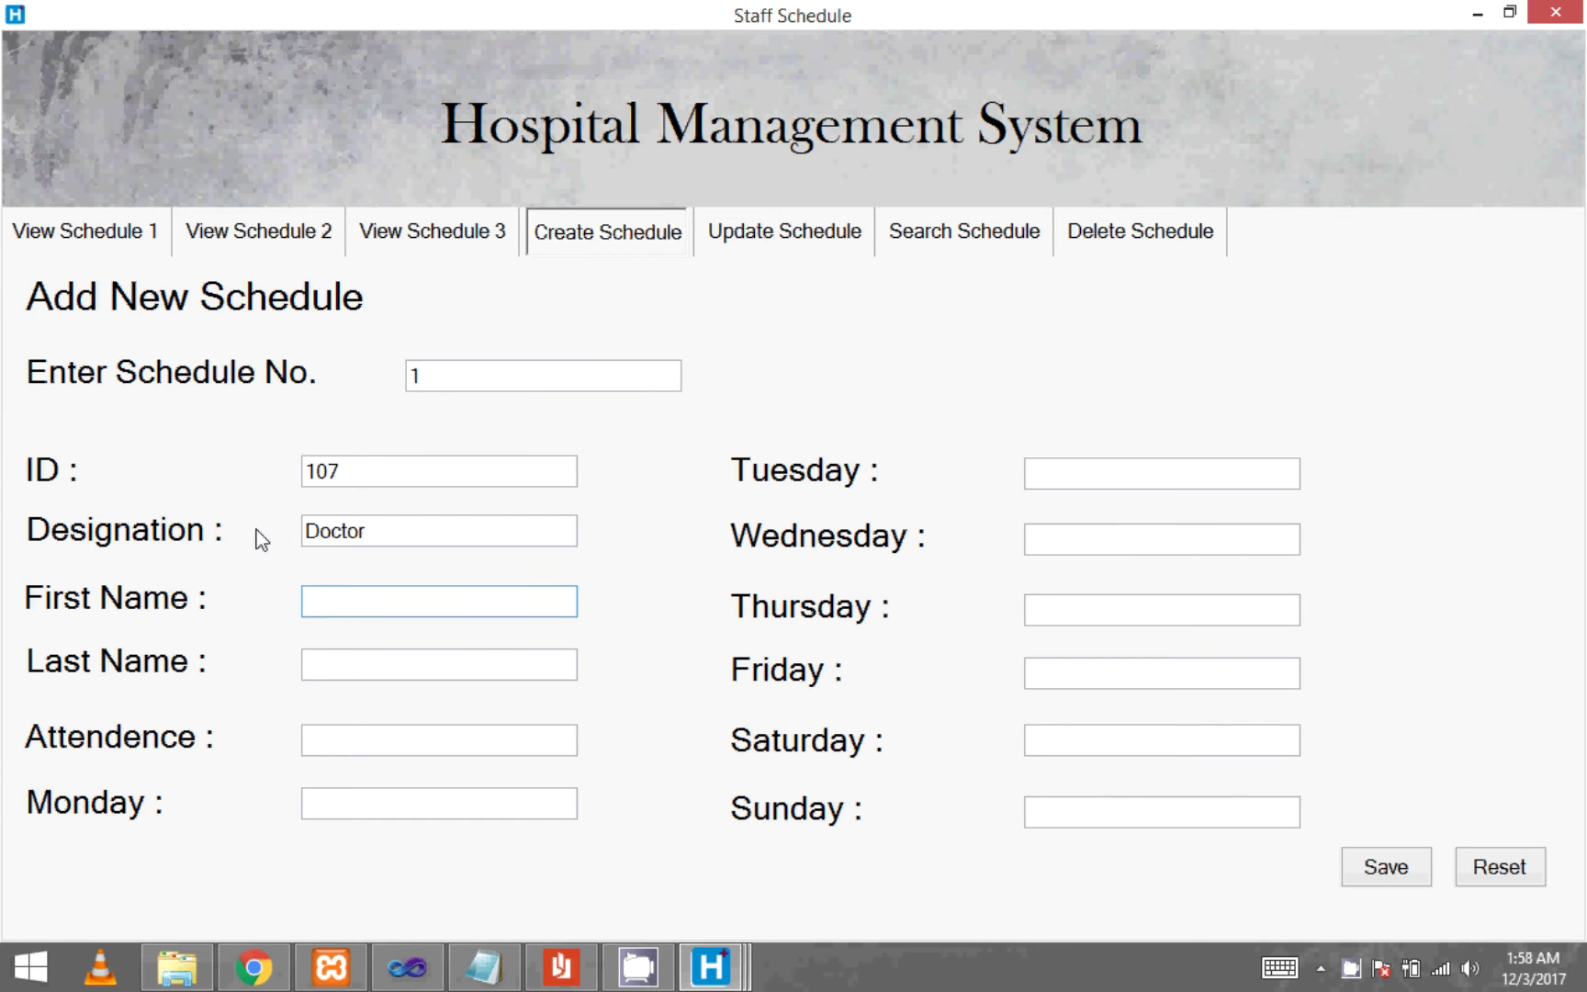
{"action": "key", "text": "Tab"}
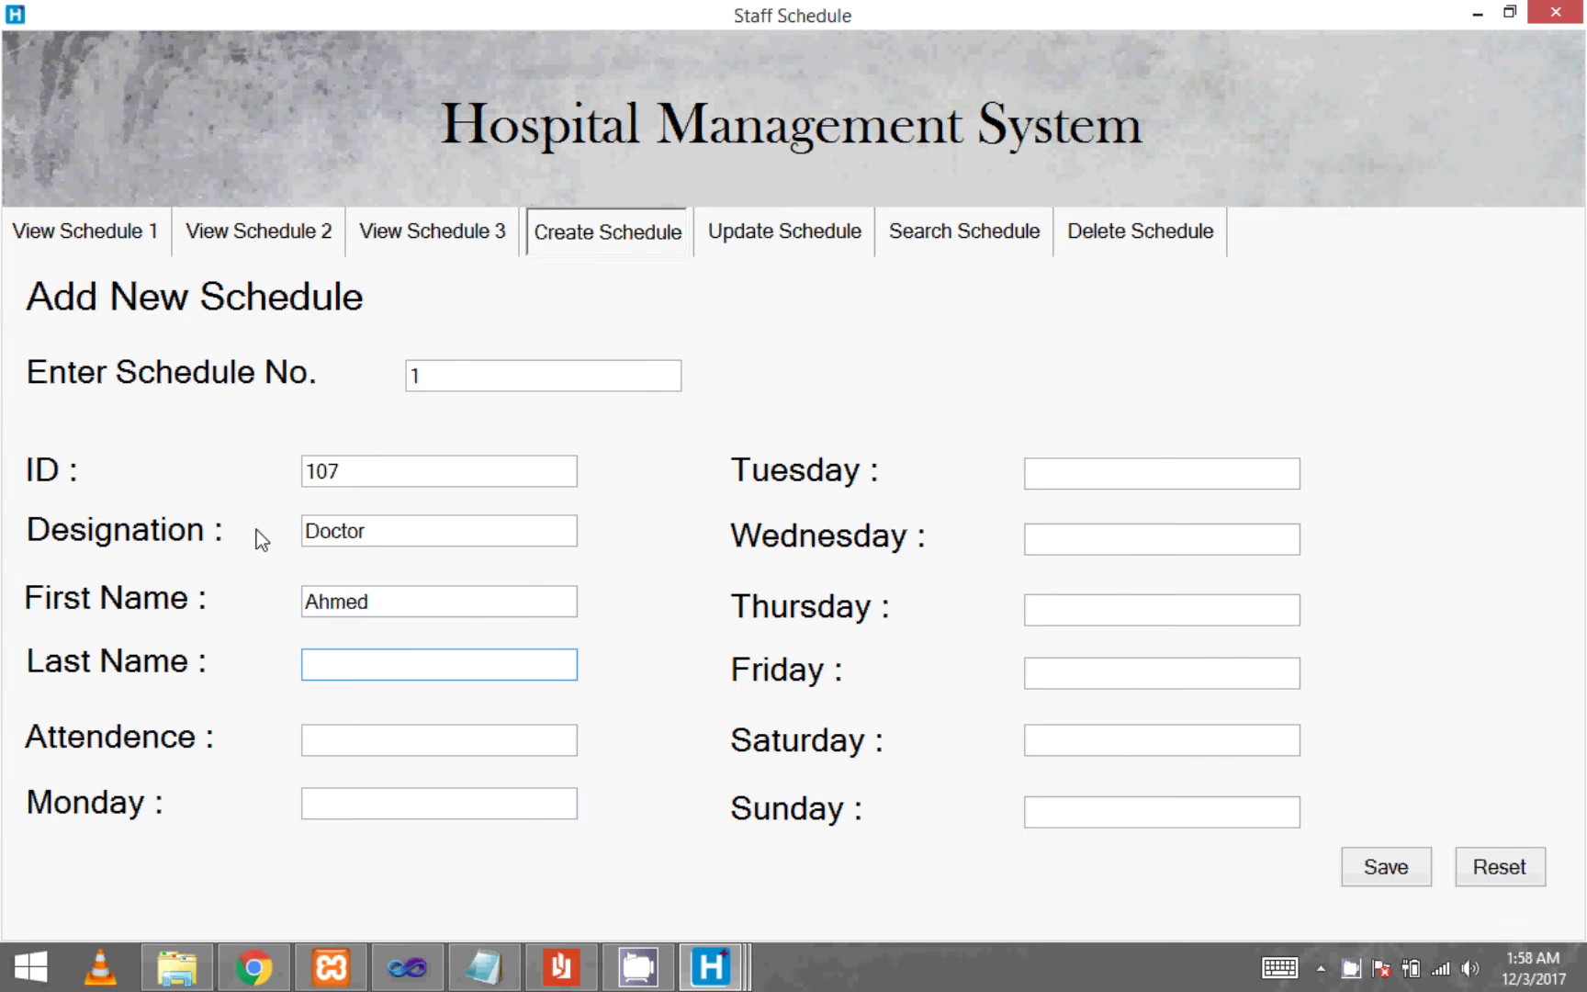
{"action": "left_click", "coordinate": [372, 734]}
{"action": "type", "text": "88"}
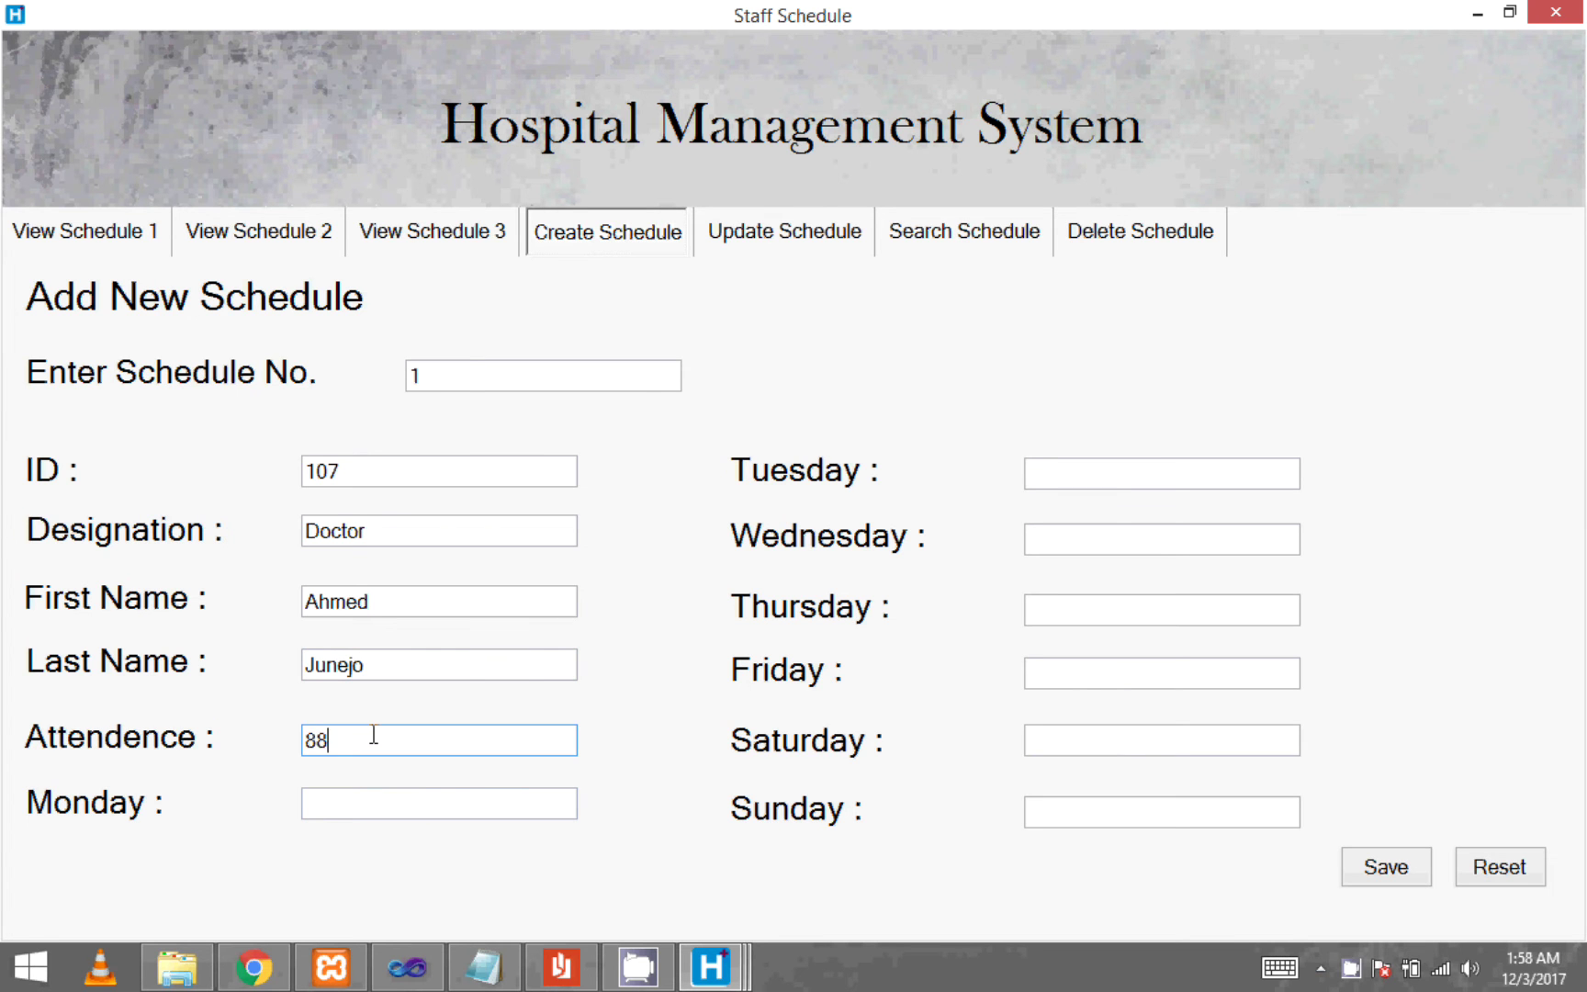
- Set the Monday shift to 4AM to 4PM and copy it
{"action": "left_click", "coordinate": [376, 805]}
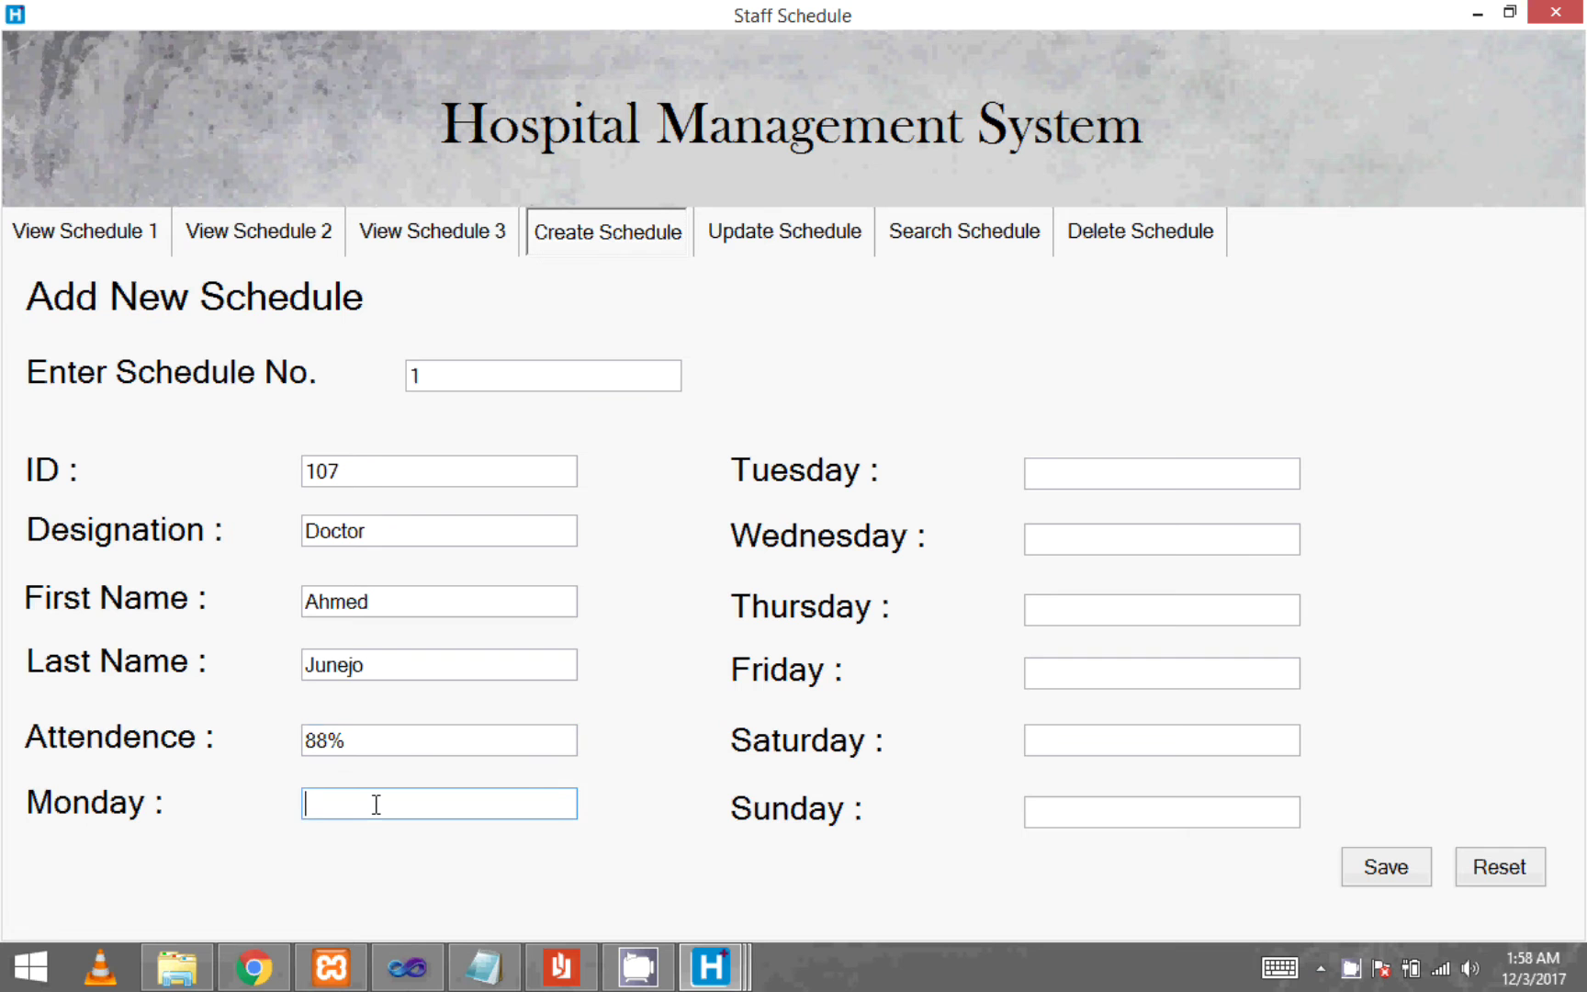
{"action": "type", "text": "4AM to 9PM"}
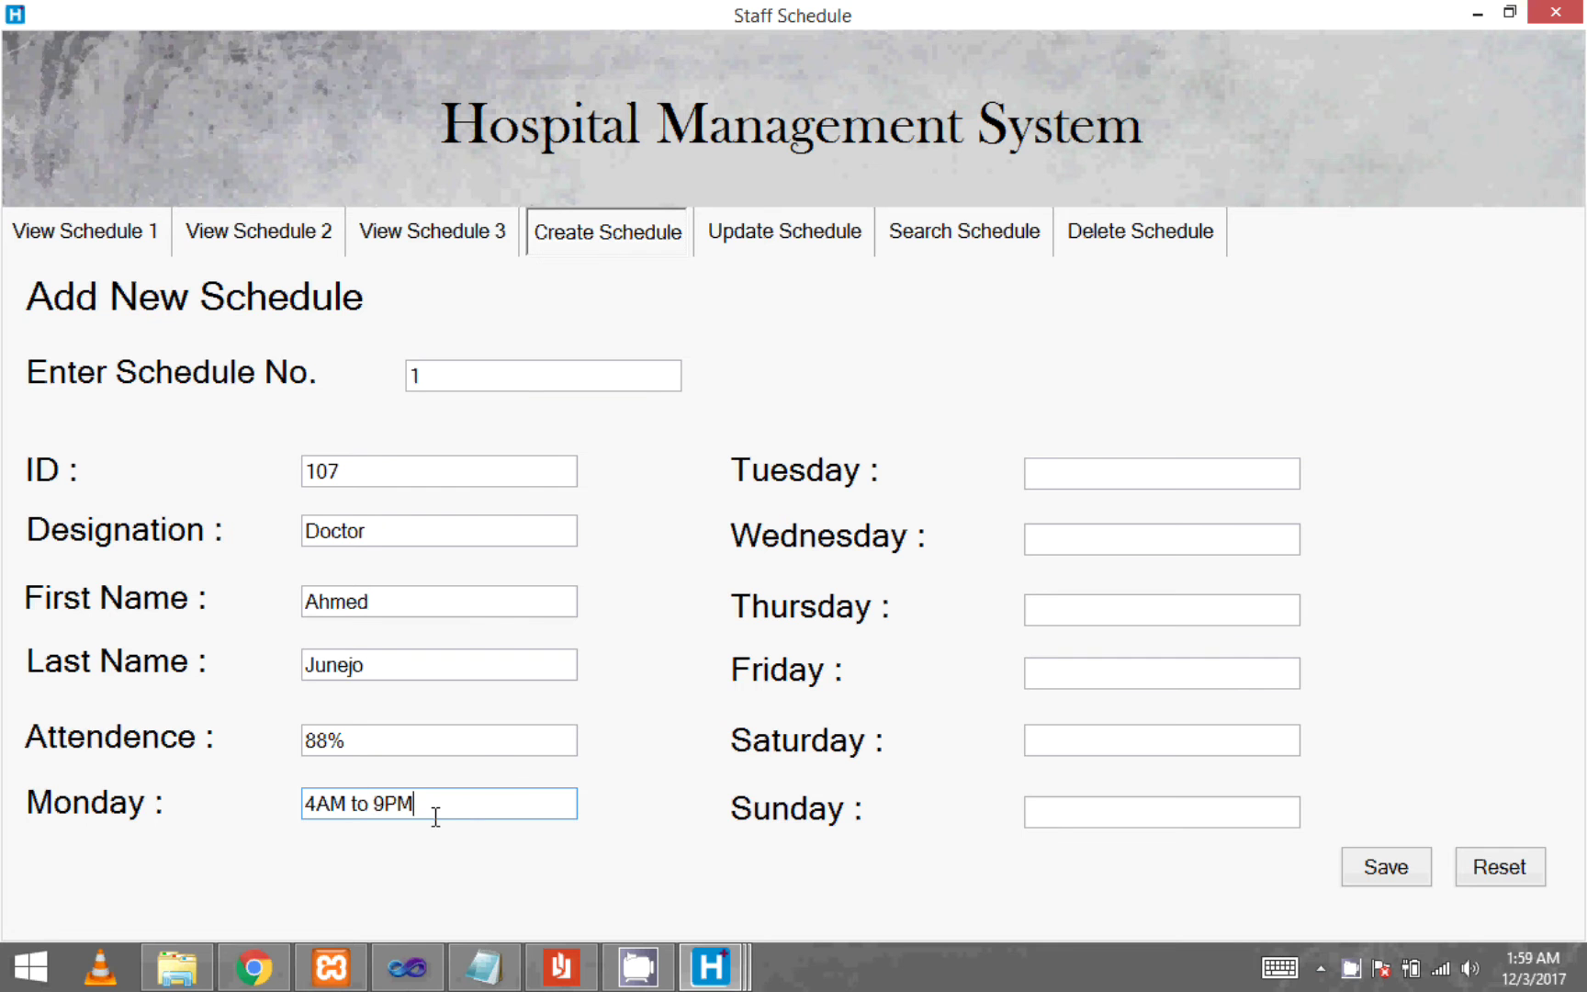
{"action": "key", "text": "BackSpace"}
{"action": "type", "text": "4"}
{"action": "left_click", "coordinate": [433, 802]}
{"action": "left_click_drag", "start_coordinate": [432, 801], "coordinate": [174, 805]}
{"action": "key", "text": "ctrl+c"}
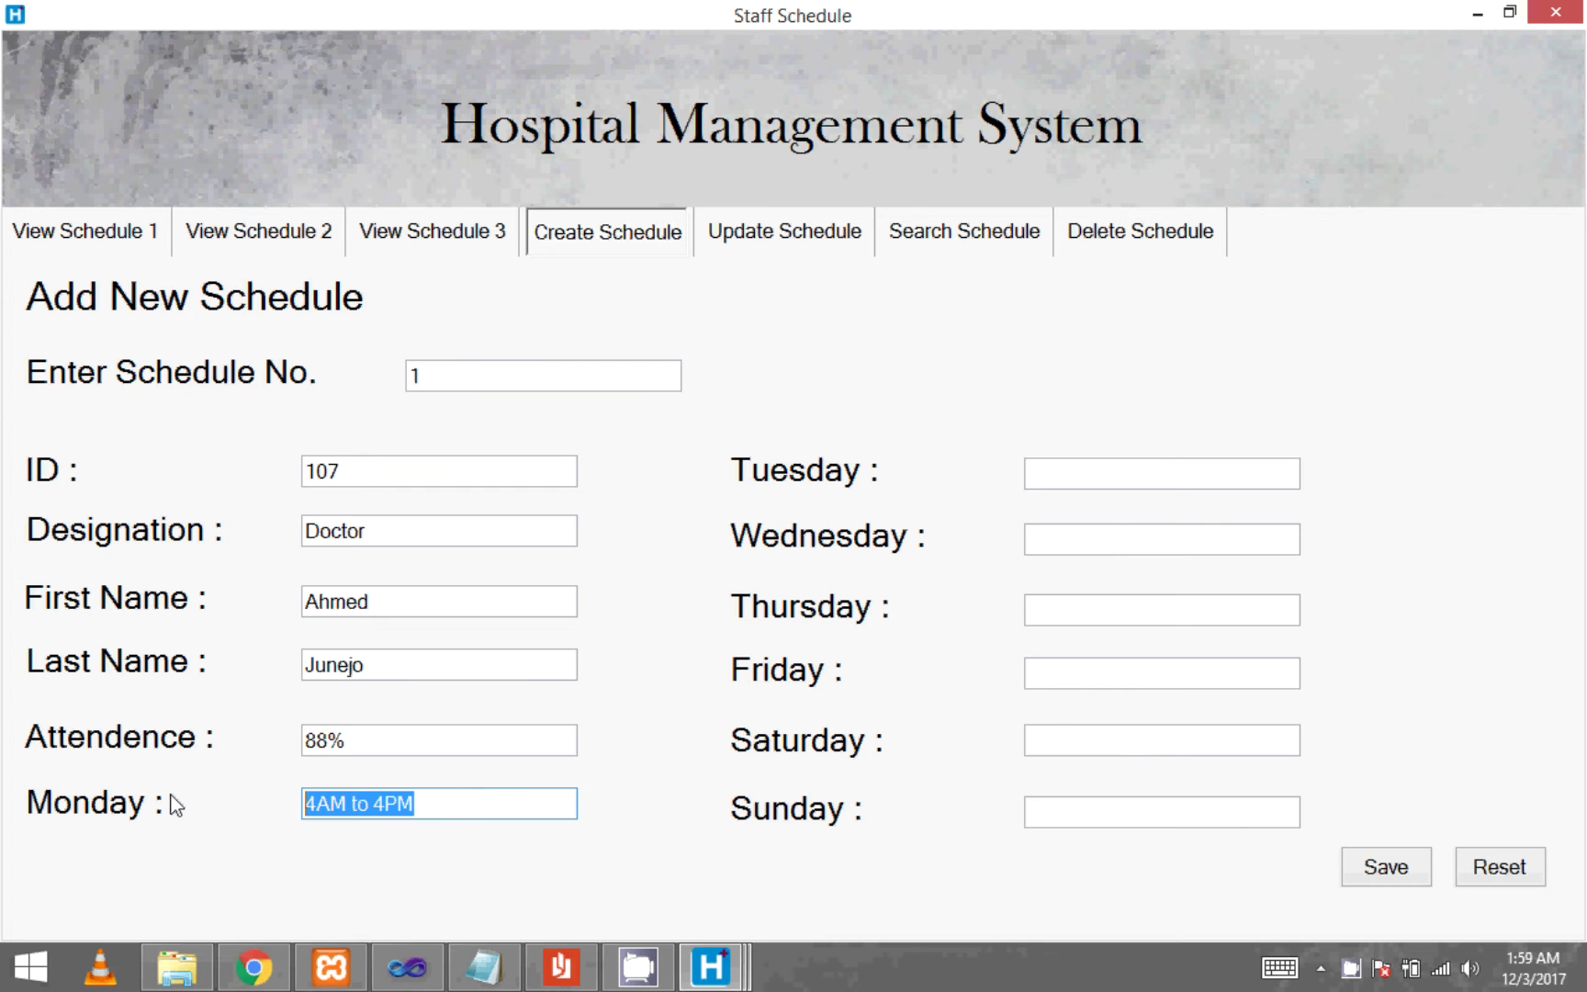
- Fill Tuesday through Sunday with 4AM to 4PM and save the schedule
{"action": "left_click", "coordinate": [1077, 474]}
{"action": "key", "text": "ctrl+v"}
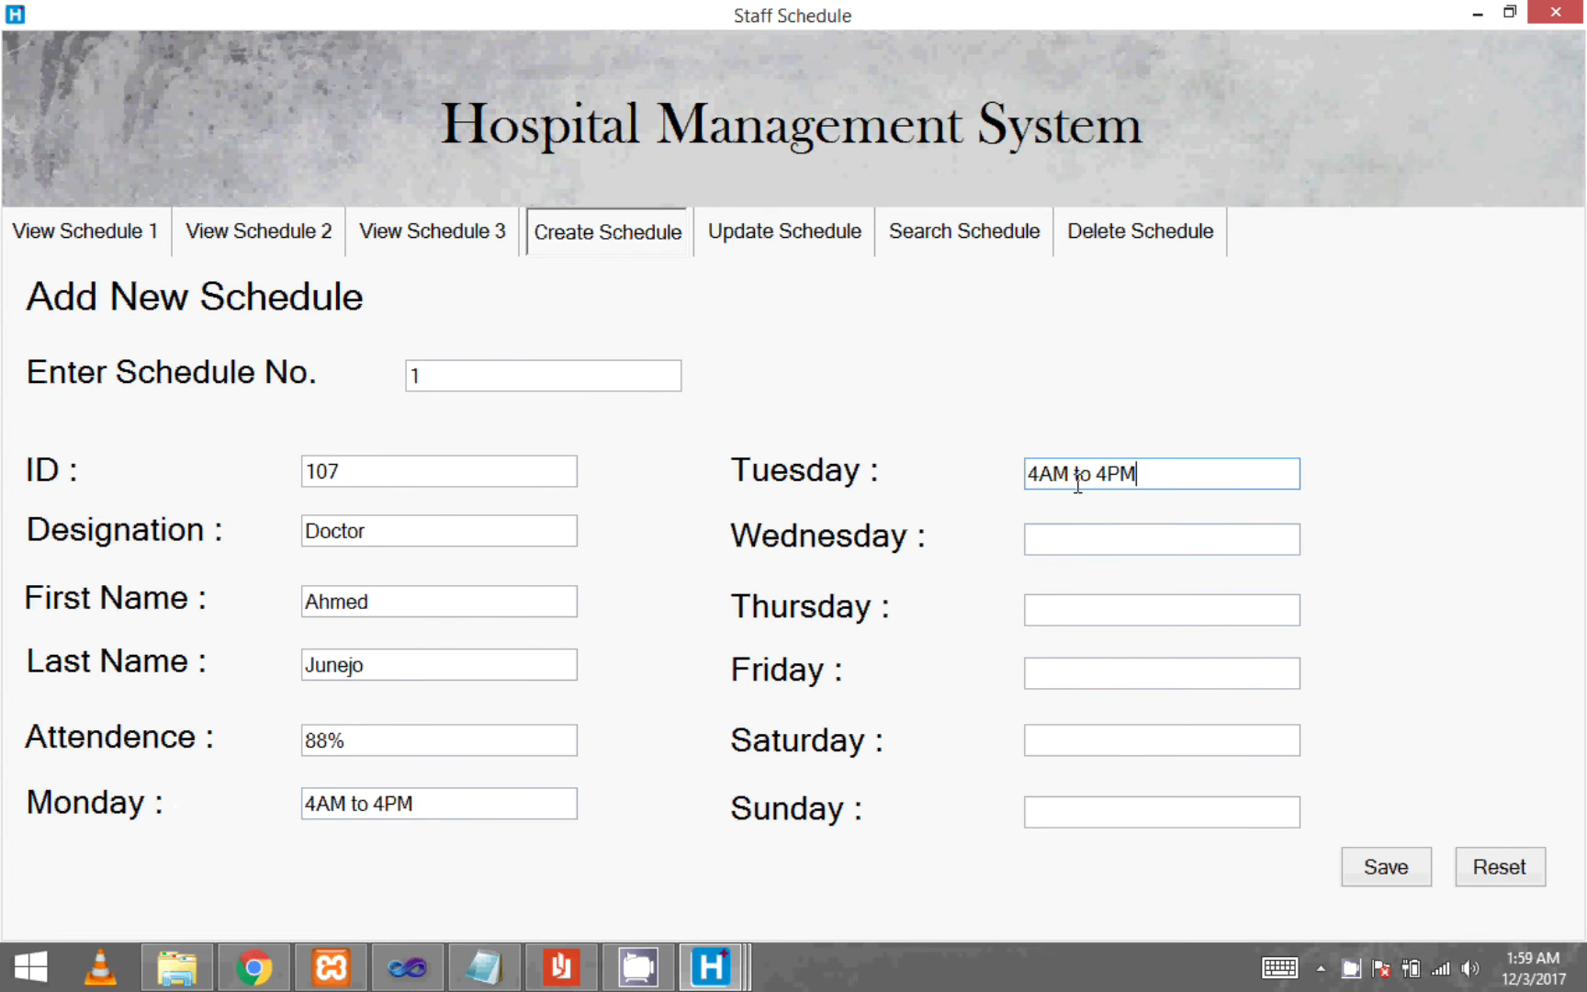
{"action": "key", "text": "ctrl+v"}
{"action": "left_click", "coordinate": [1091, 608]}
{"action": "key", "text": "ctrl+v"}
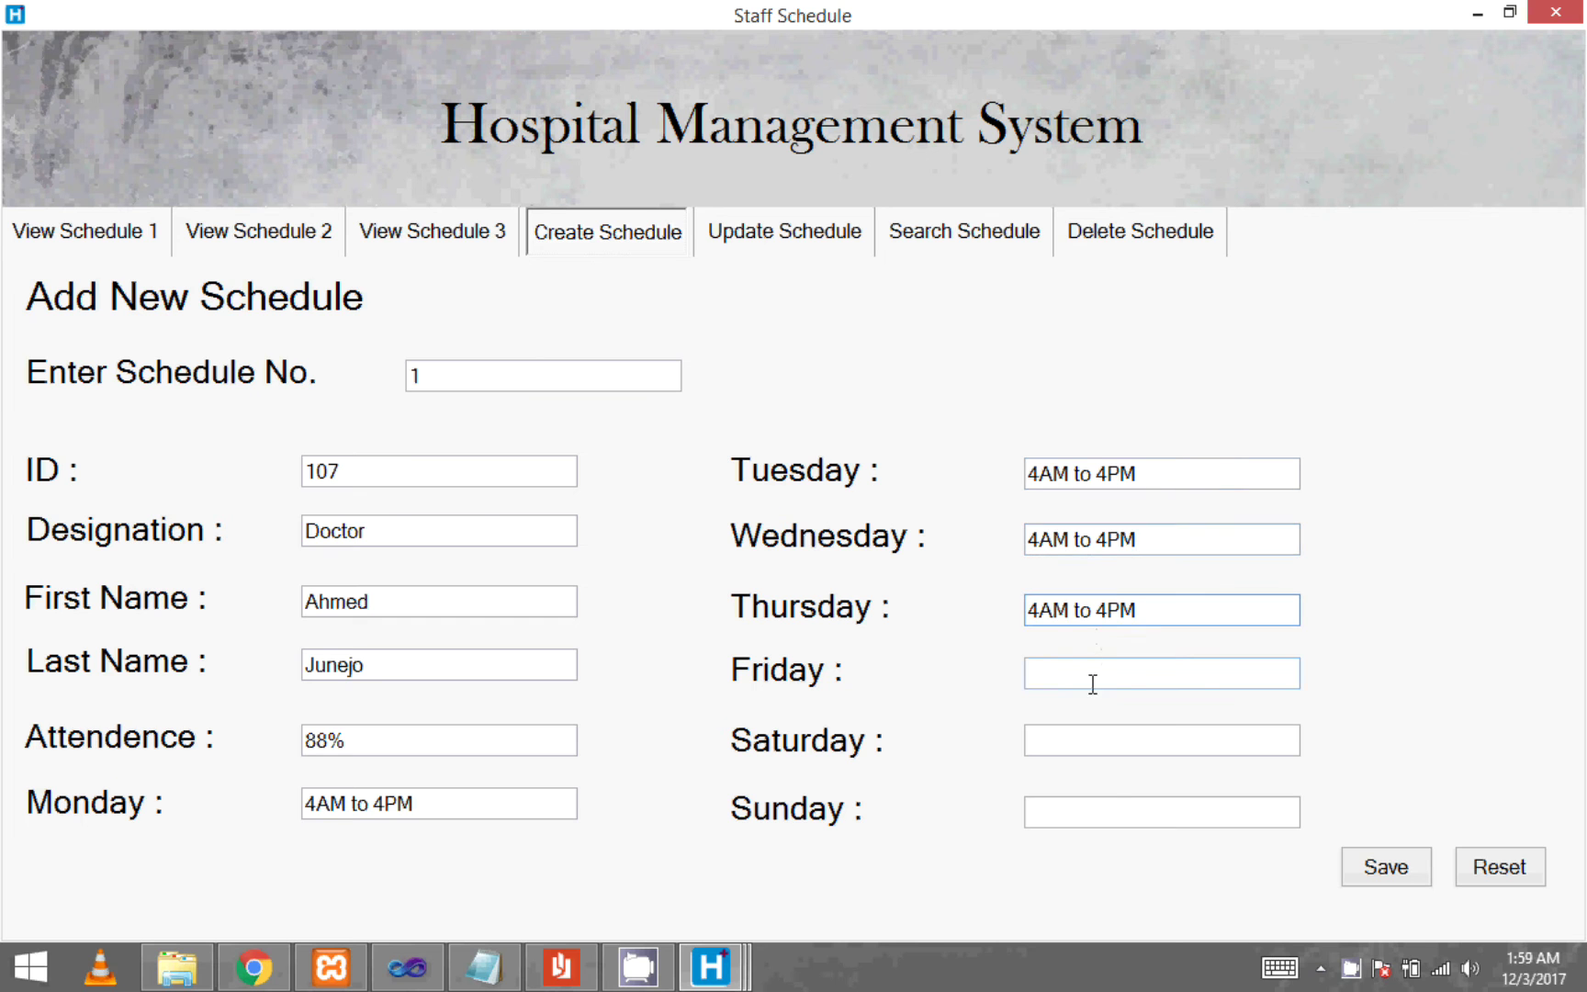
{"action": "left_click", "coordinate": [1091, 678]}
{"action": "key", "text": "ctrl+v"}
{"action": "left_click", "coordinate": [1097, 740]}
{"action": "key", "text": "ctrl+v"}
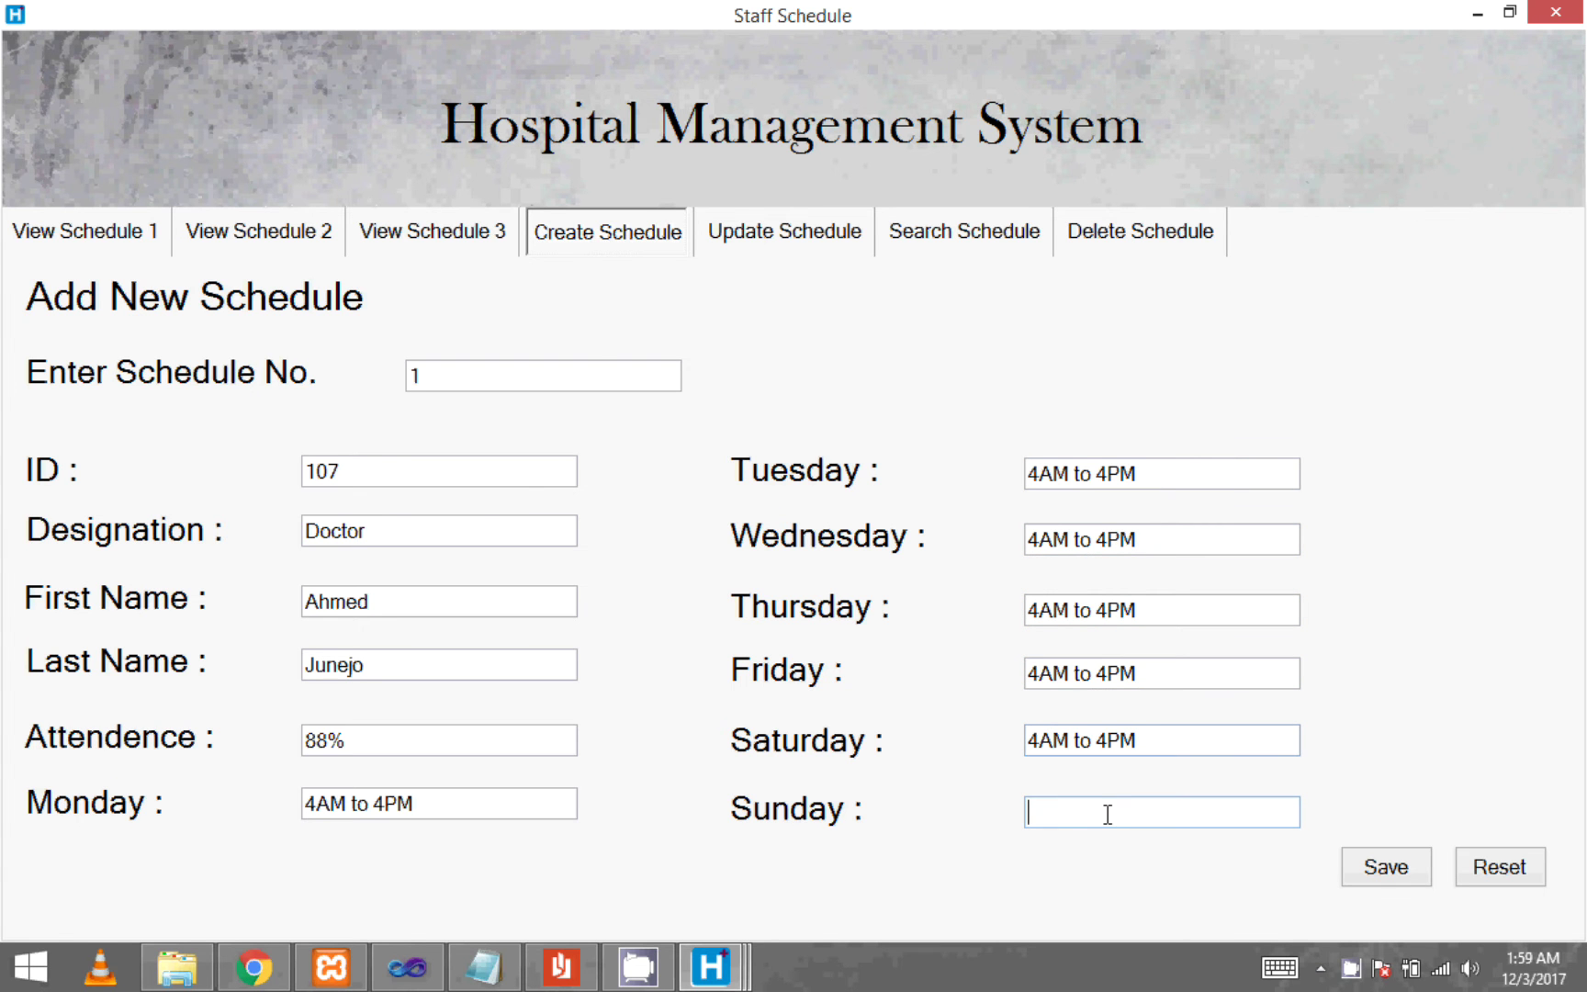
{"action": "key", "text": "ctrl+v"}
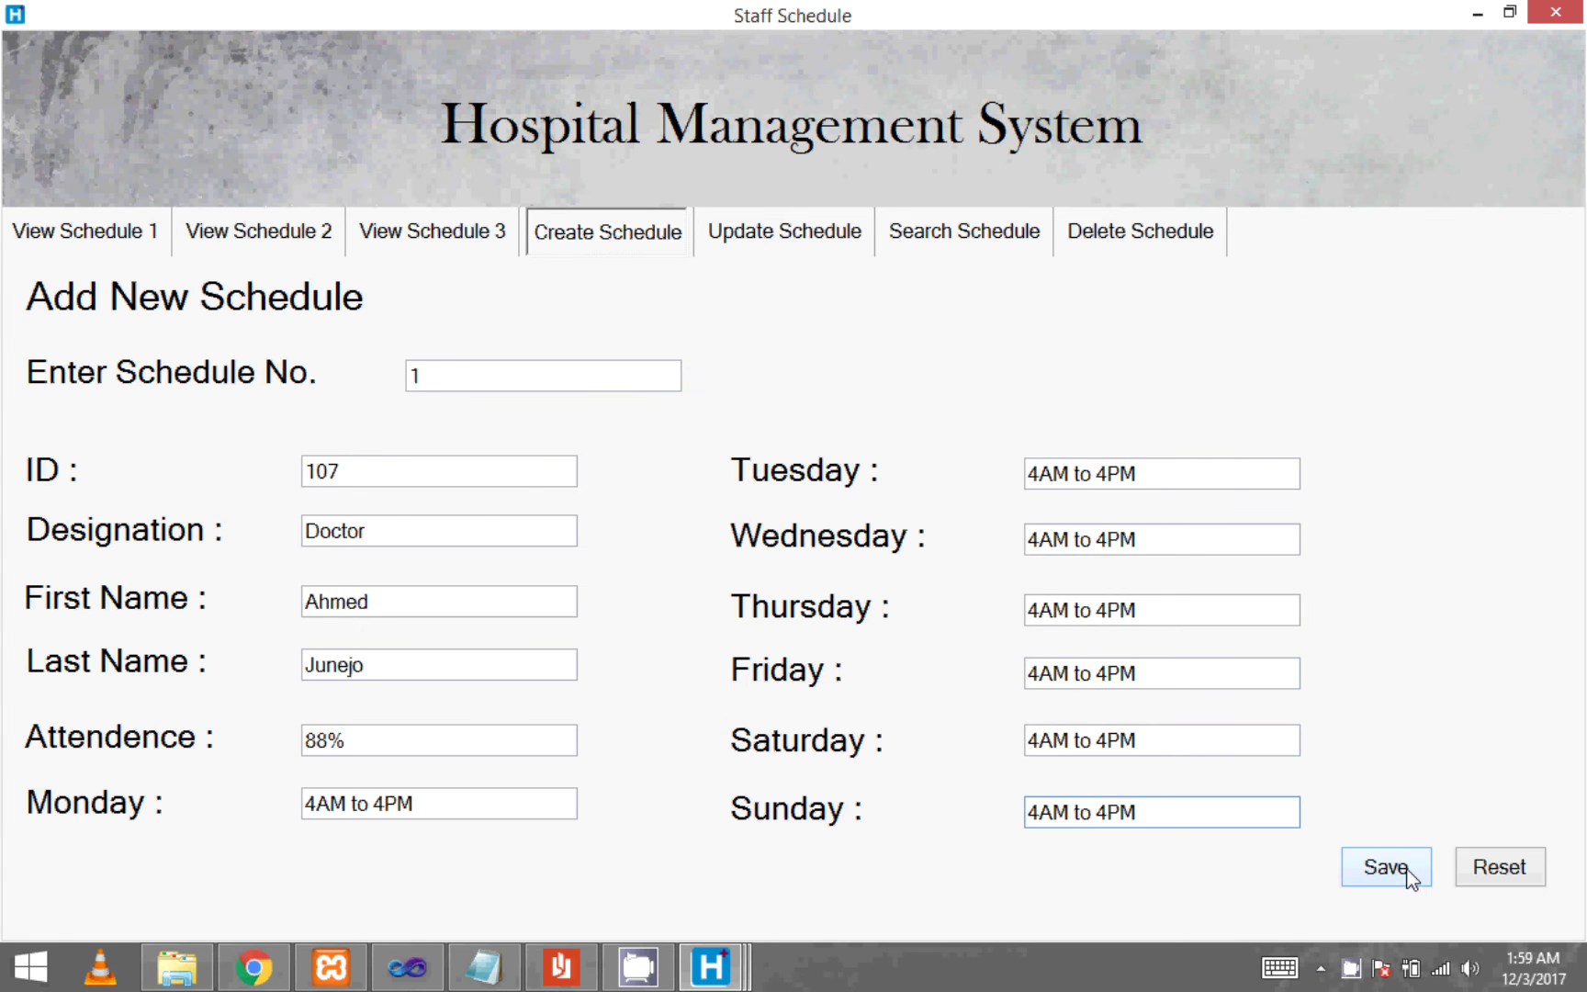
{"action": "left_click", "coordinate": [1405, 869]}
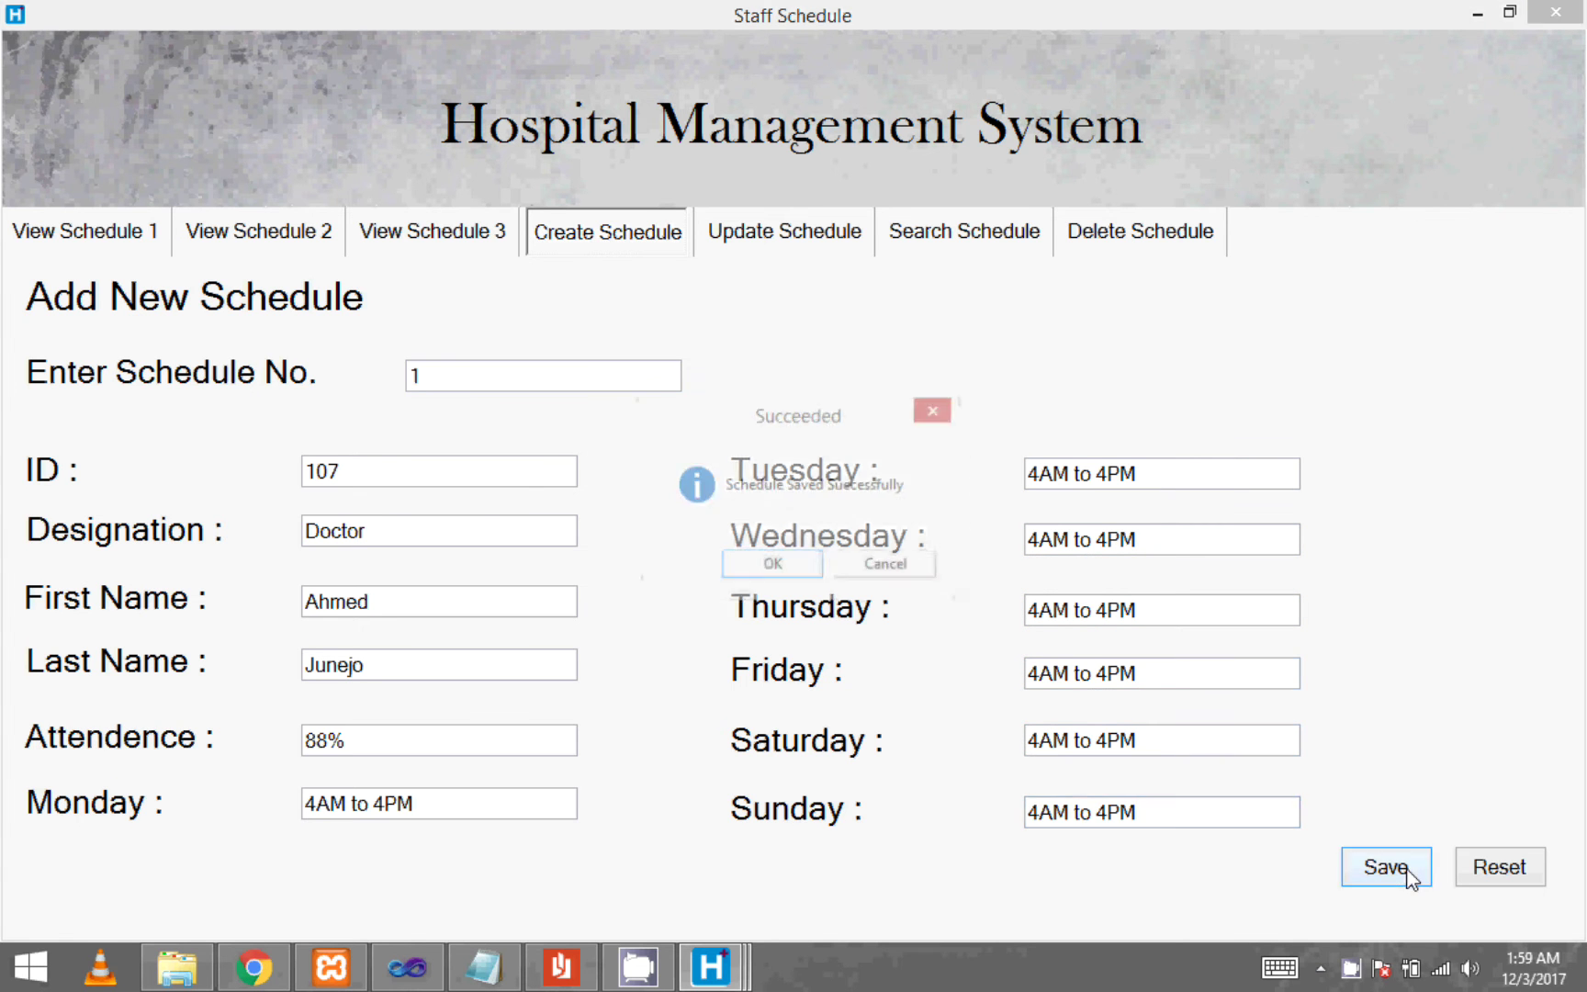
{"action": "left_click", "coordinate": [771, 569]}
- Confirm row 107 in Schedule 1 sorted by ID, then enter schedule 1 in Update Schedule
{"action": "left_click", "coordinate": [96, 237]}
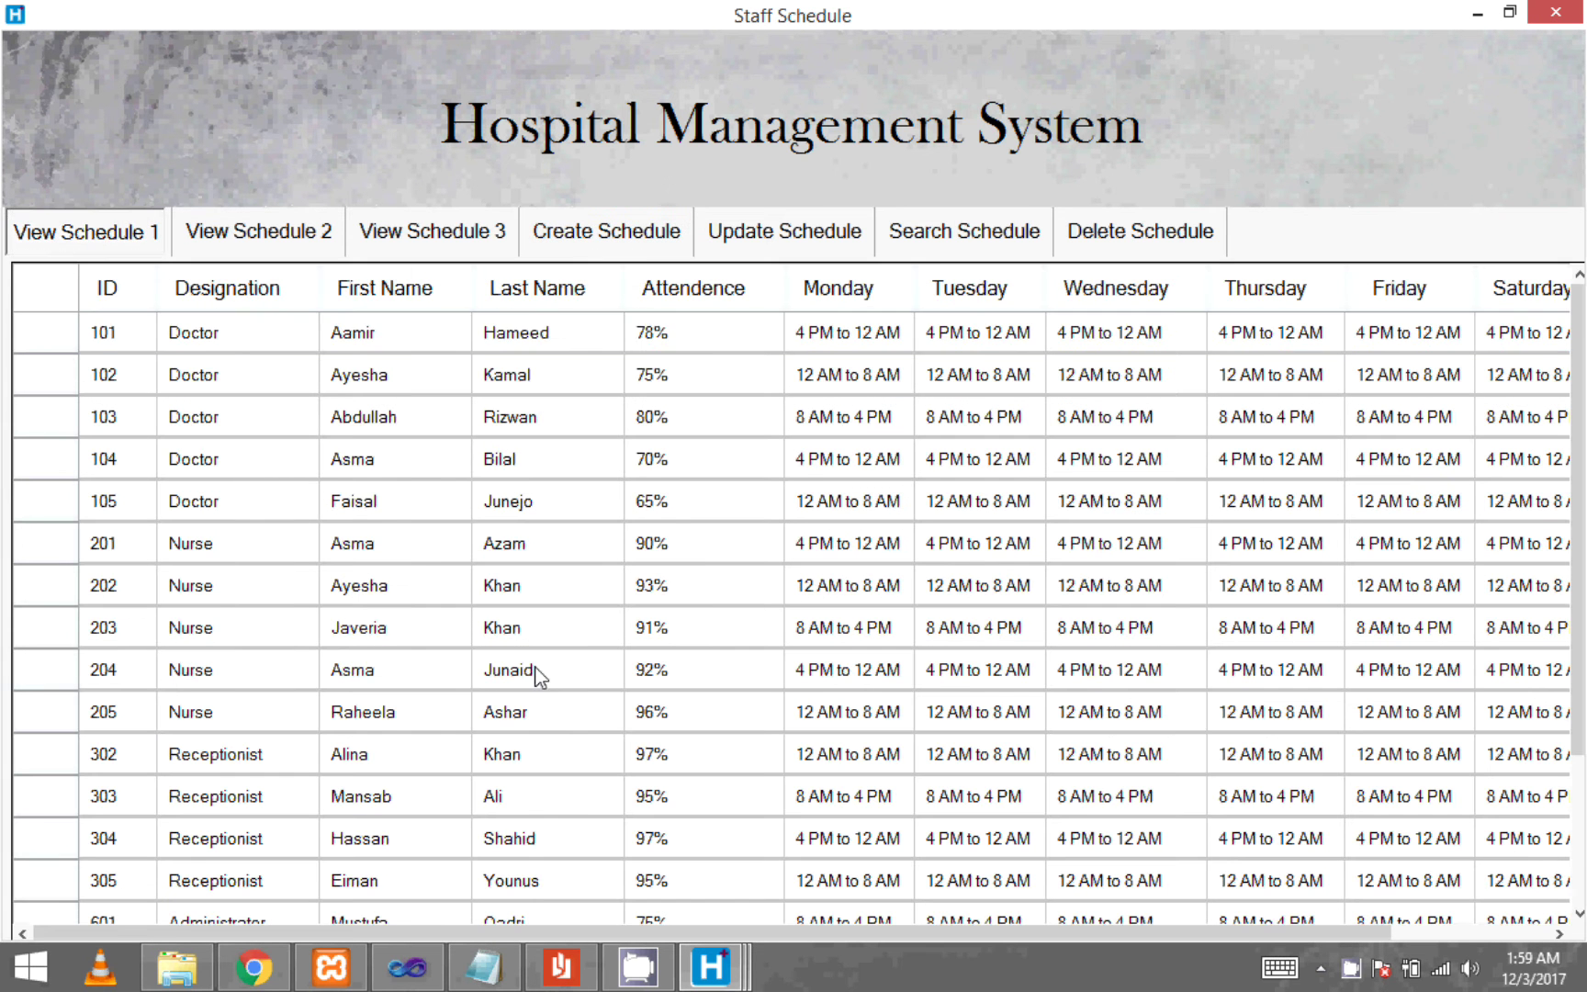
{"action": "left_click", "coordinate": [535, 673]}
{"action": "scroll", "coordinate": [535, 675], "scroll_direction": "down", "scroll_amount": 2}
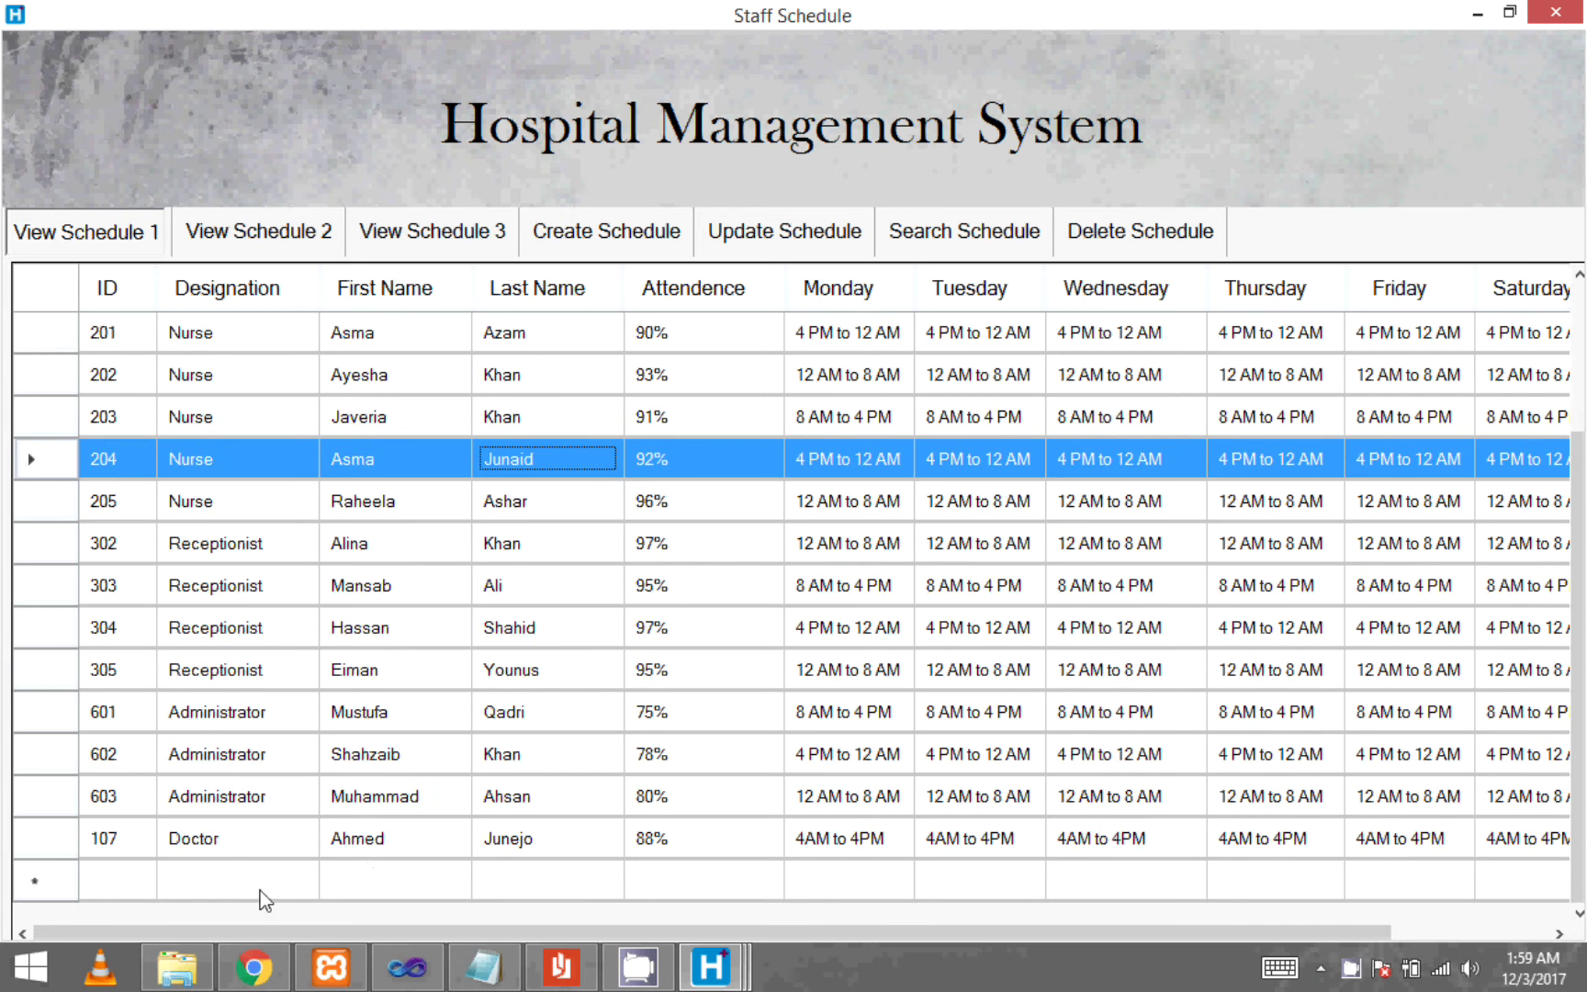
{"action": "left_click", "coordinate": [233, 845]}
{"action": "left_click_drag", "start_coordinate": [1236, 927], "coordinate": [335, 873]}
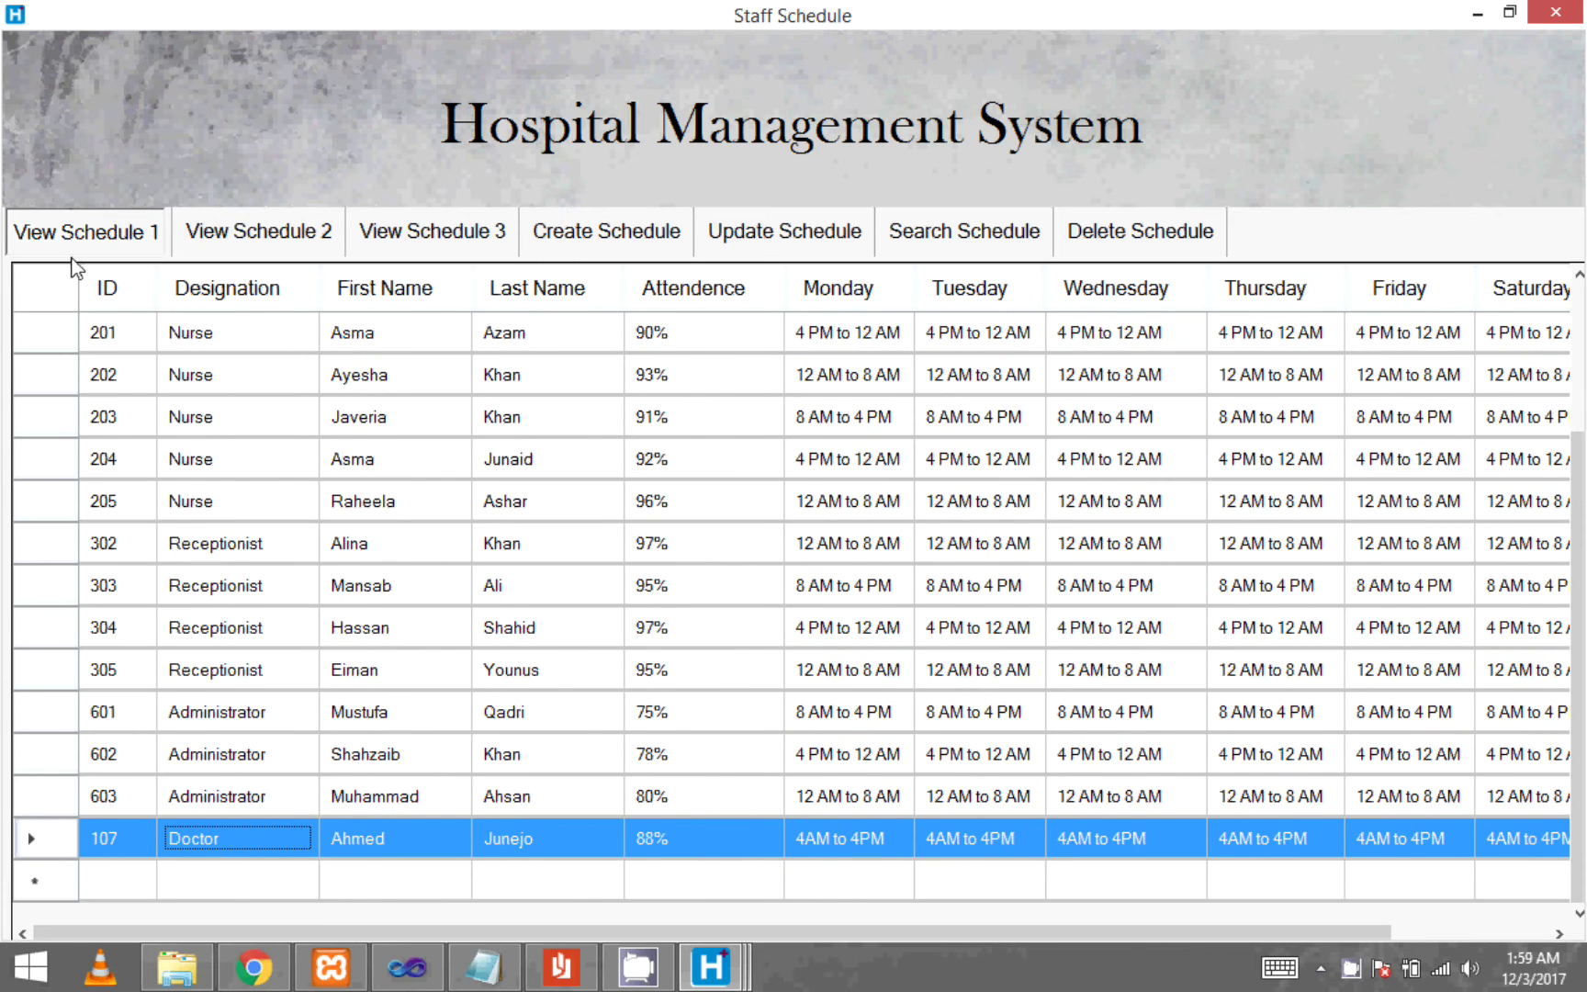
{"action": "left_click", "coordinate": [115, 299]}
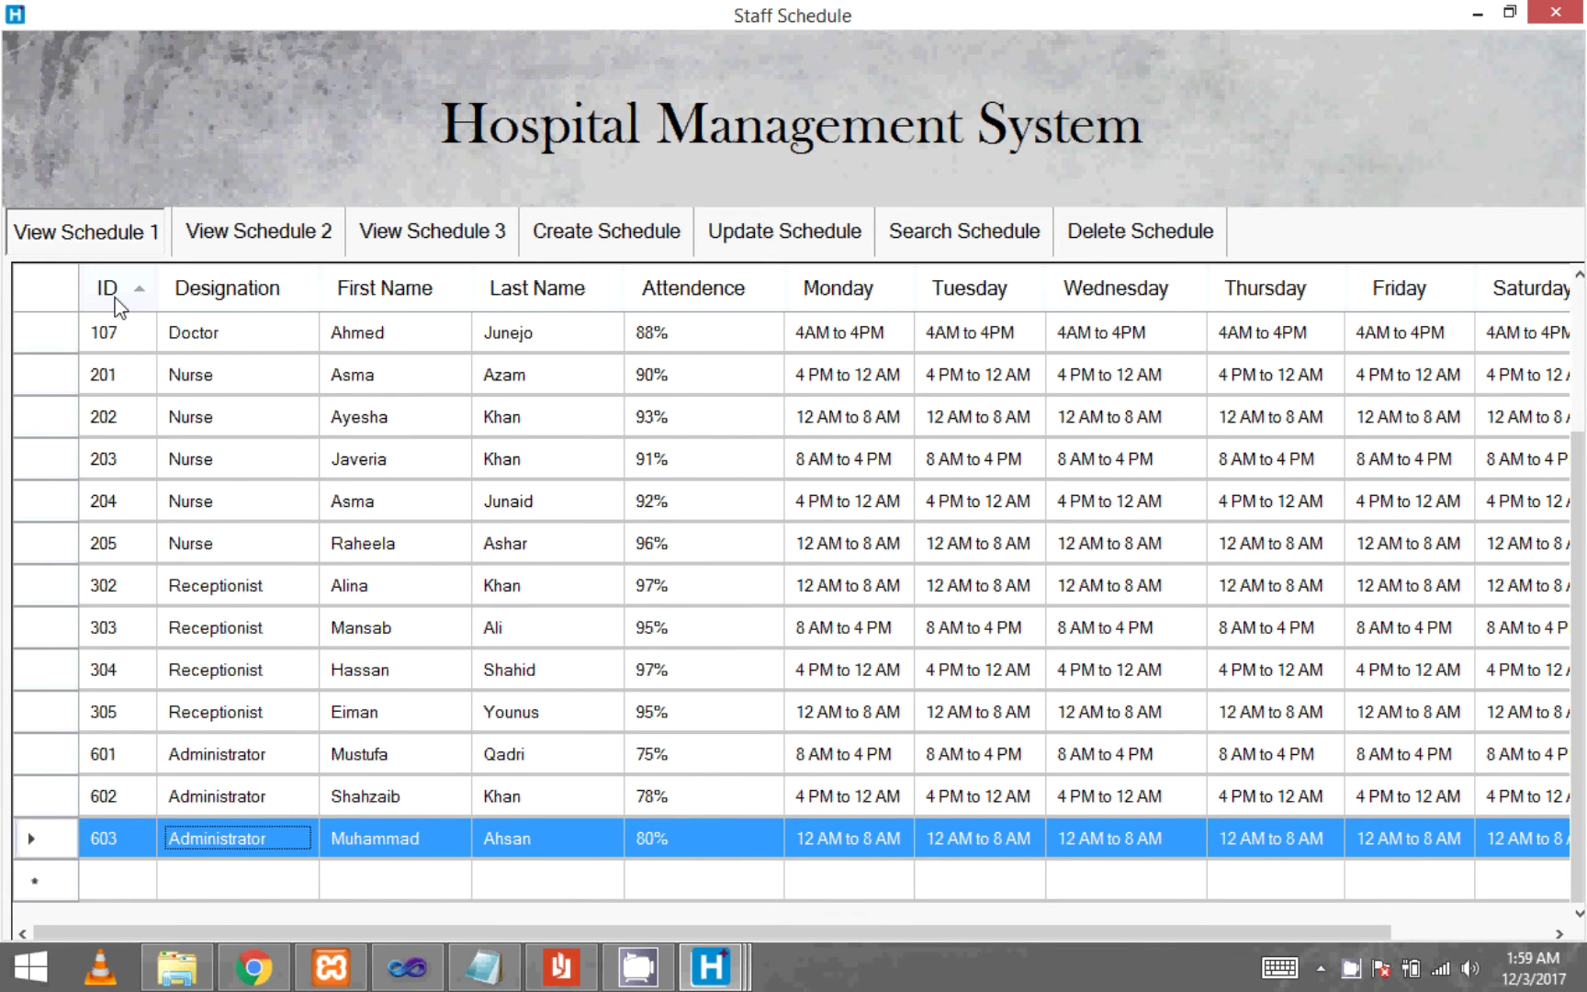
{"action": "scroll", "coordinate": [193, 480], "scroll_direction": "up", "scroll_amount": 2}
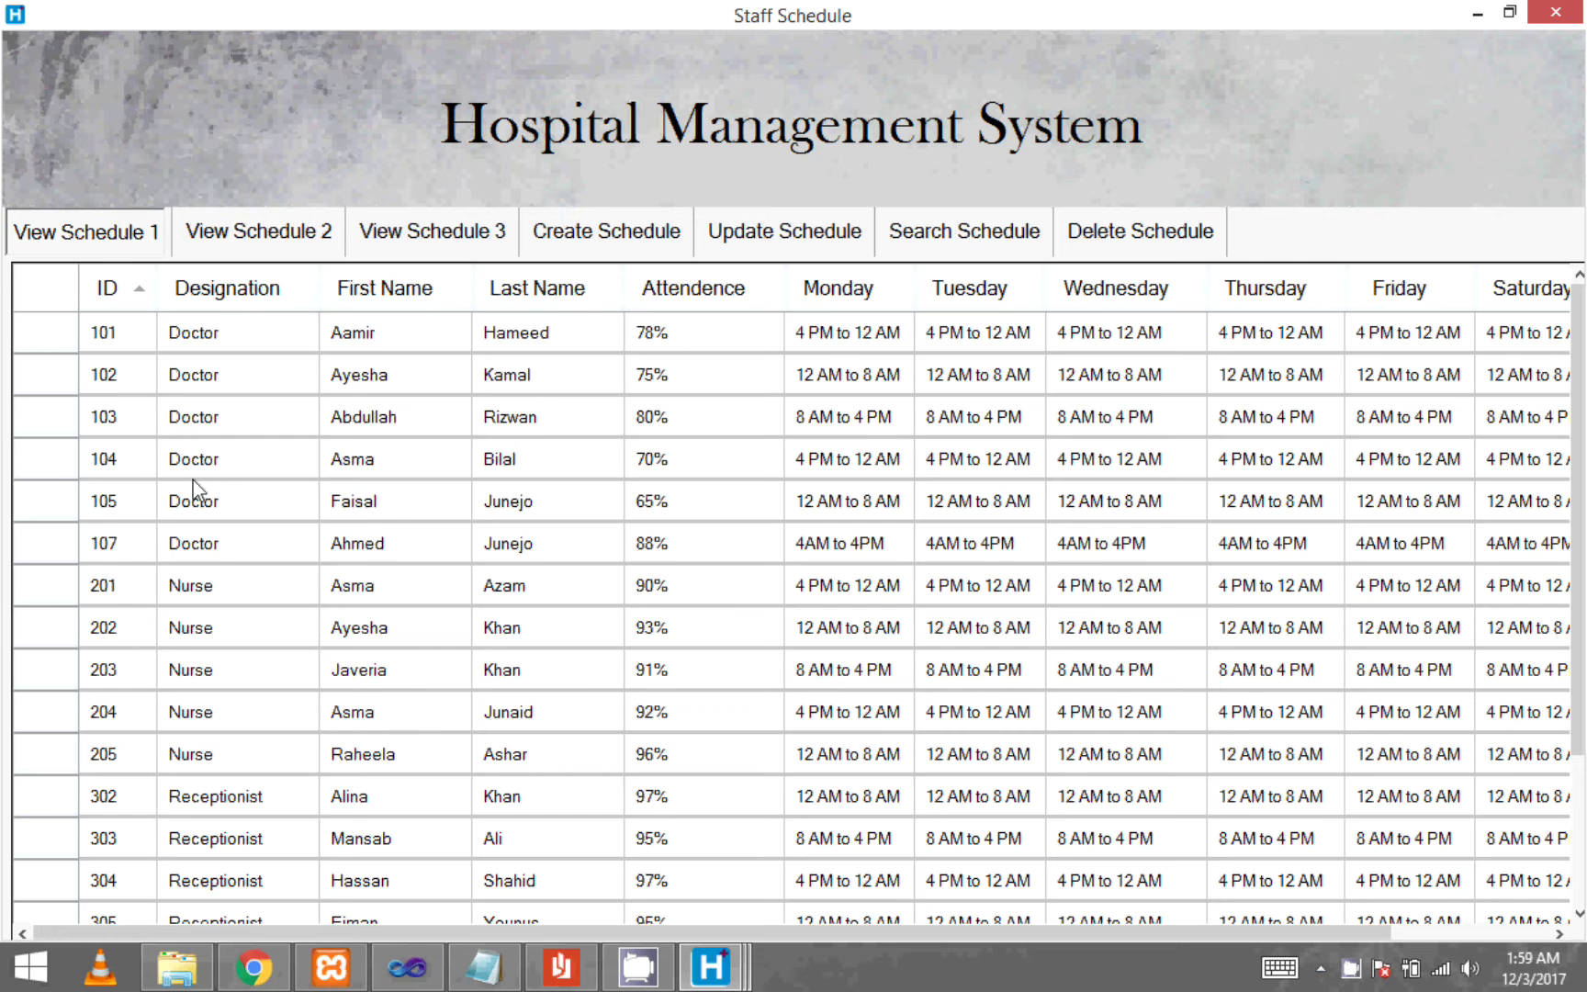
{"action": "left_click", "coordinate": [115, 540]}
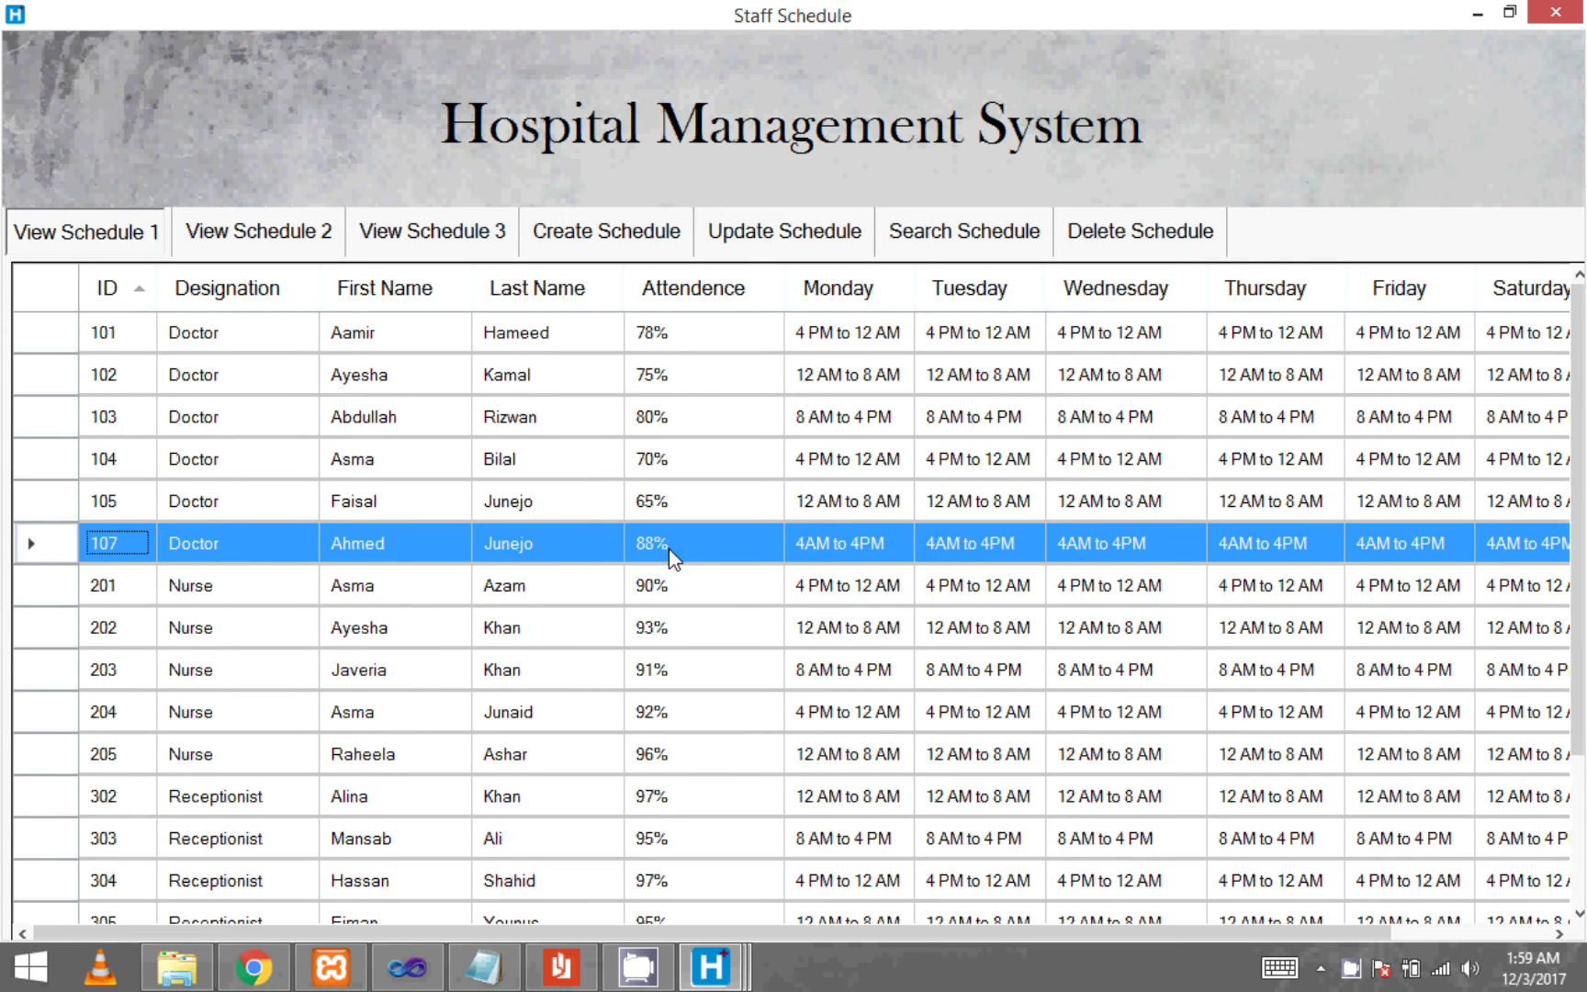
{"action": "left_click_drag", "start_coordinate": [944, 937], "coordinate": [1355, 941]}
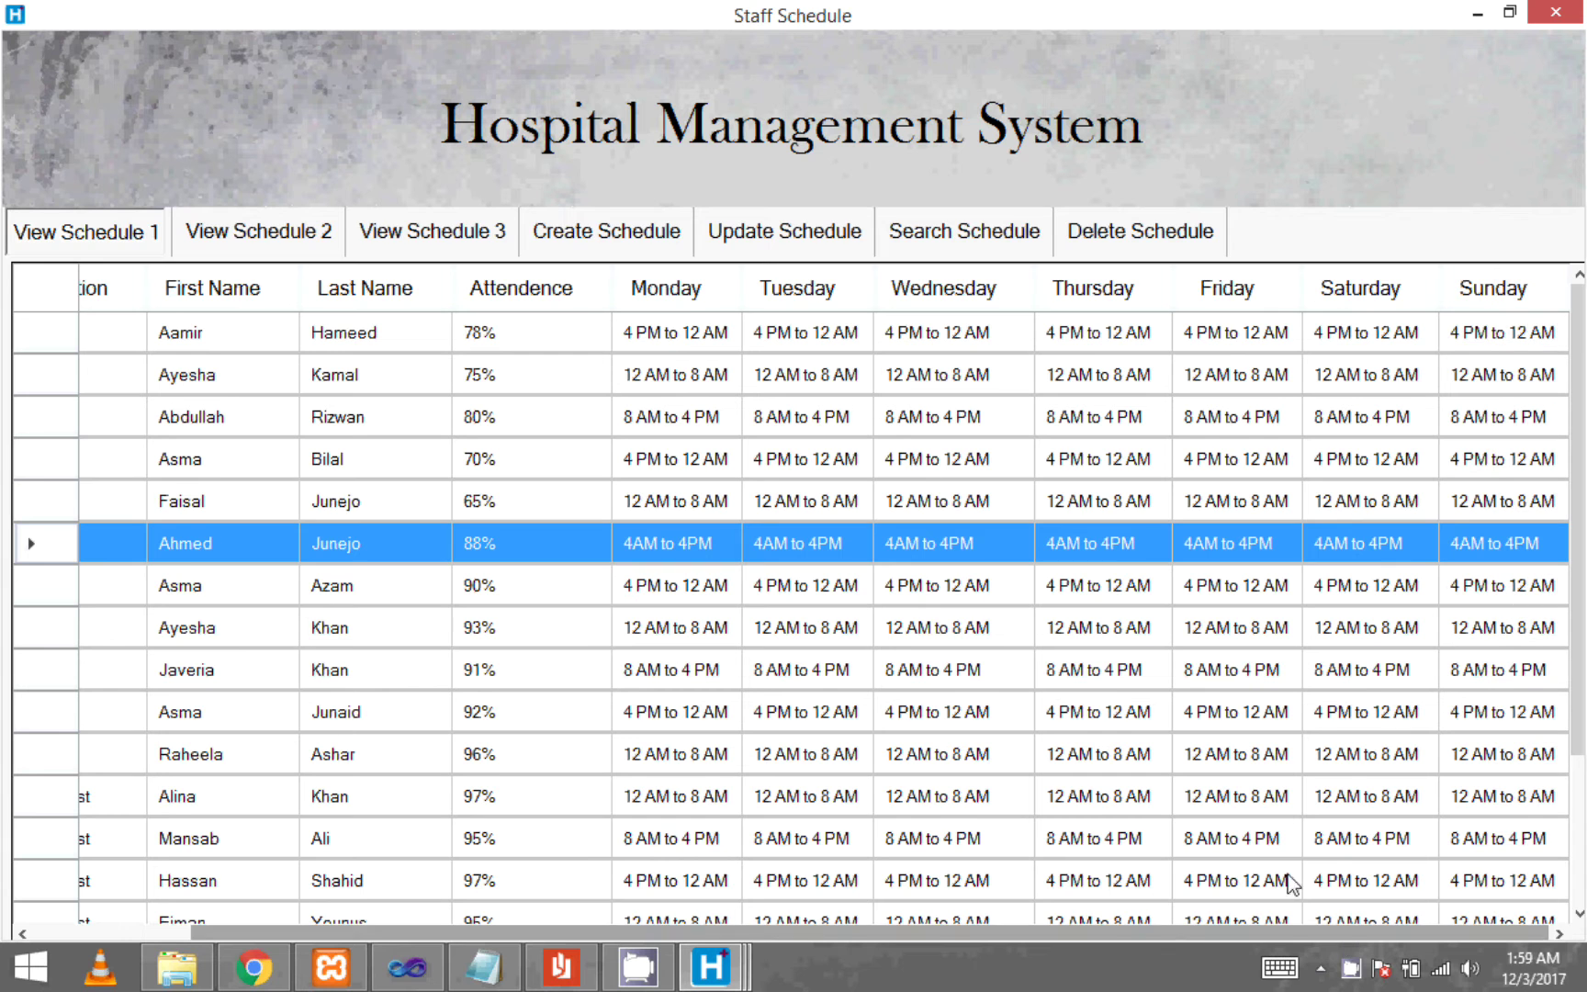
{"action": "left_click", "coordinate": [769, 239]}
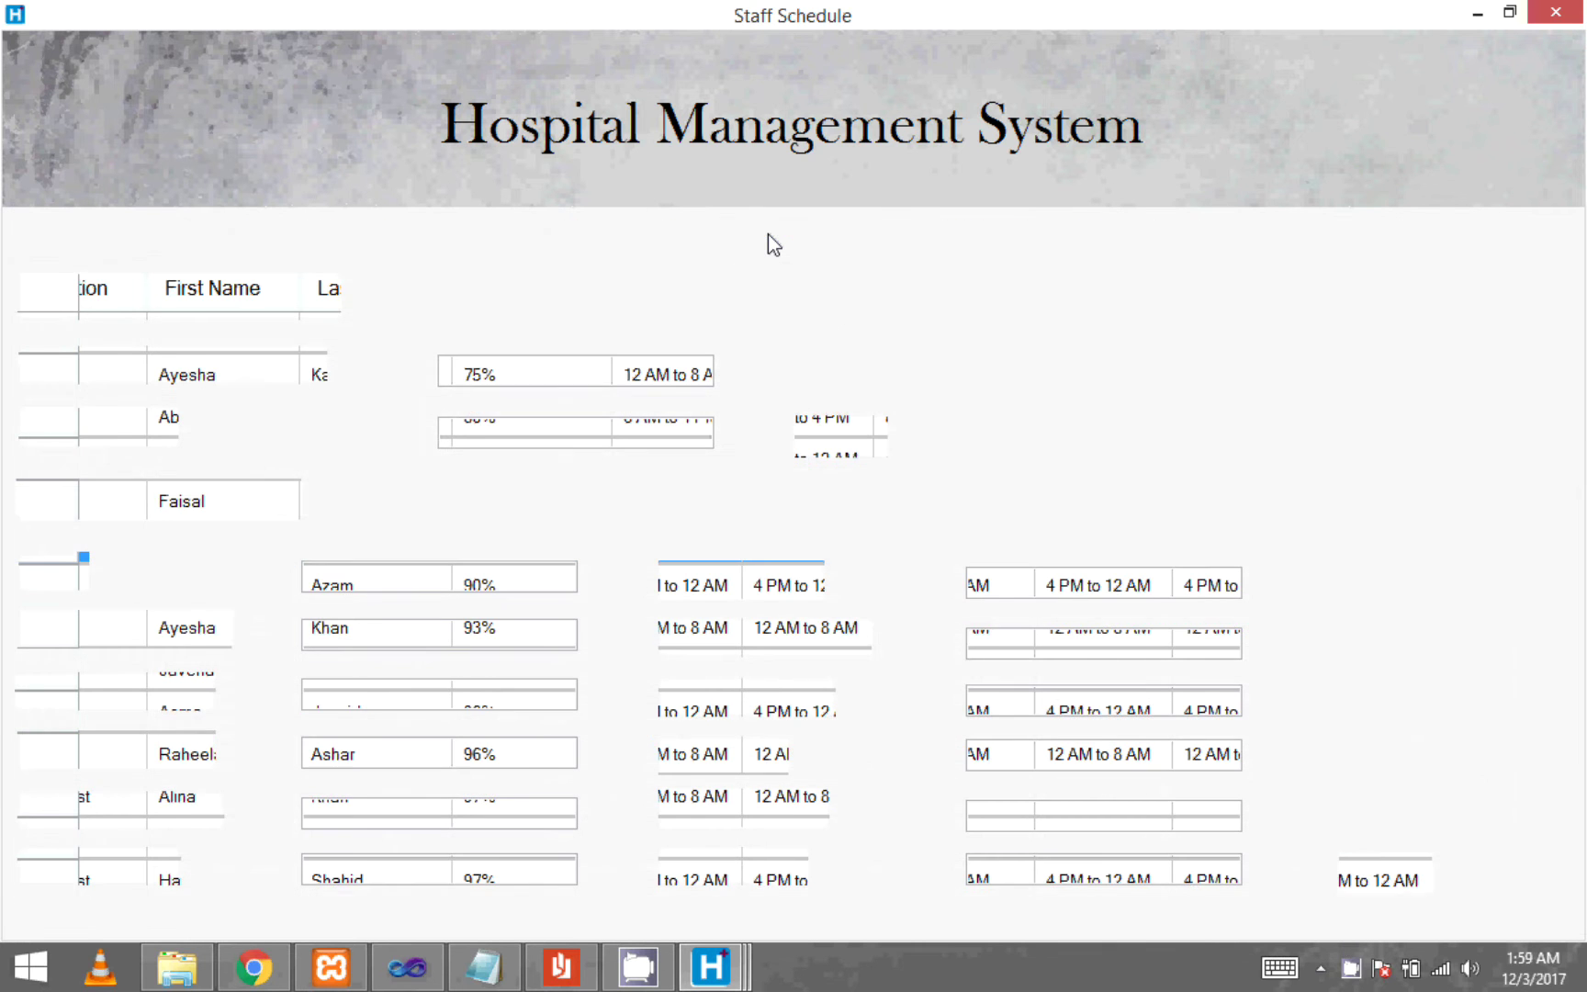
{"action": "type", "text": "1"}
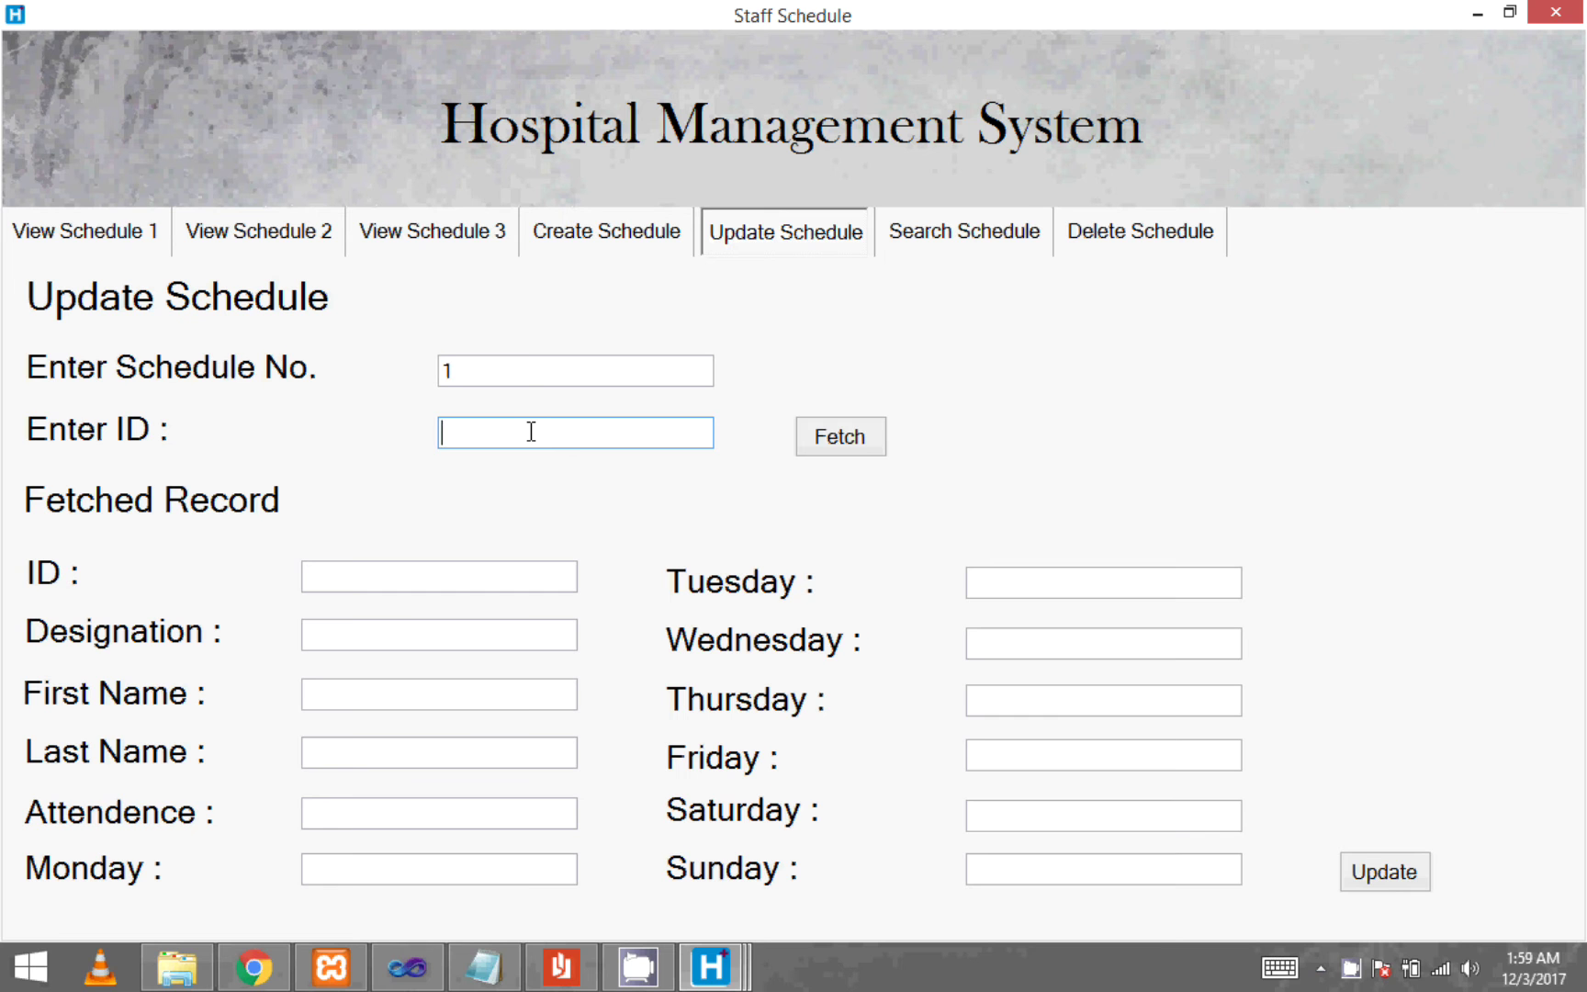
- Fetch record 107 and change its ID to 106 and designation to Nurse
{"action": "left_click", "coordinate": [531, 432]}
{"action": "type", "text": "107"}
{"action": "left_click", "coordinate": [826, 445]}
{"action": "left_click", "coordinate": [421, 572]}
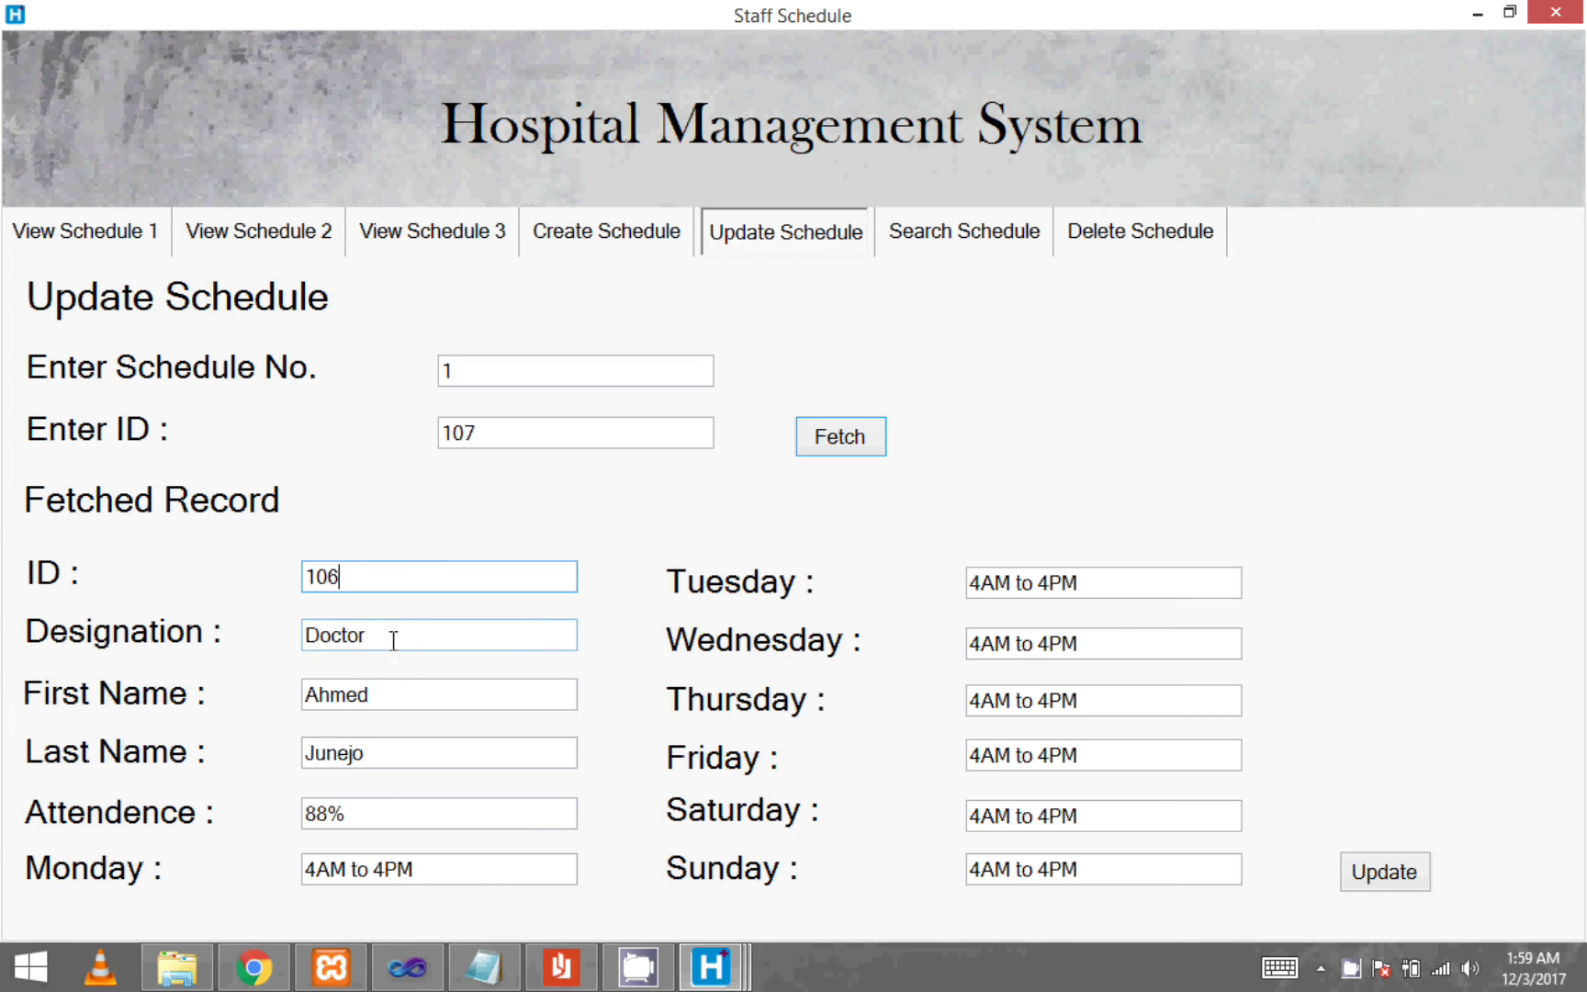
{"action": "left_click_drag", "start_coordinate": [393, 641], "coordinate": [150, 638]}
{"action": "key", "text": "BackSpace"}
{"action": "type", "text": "Nu"}
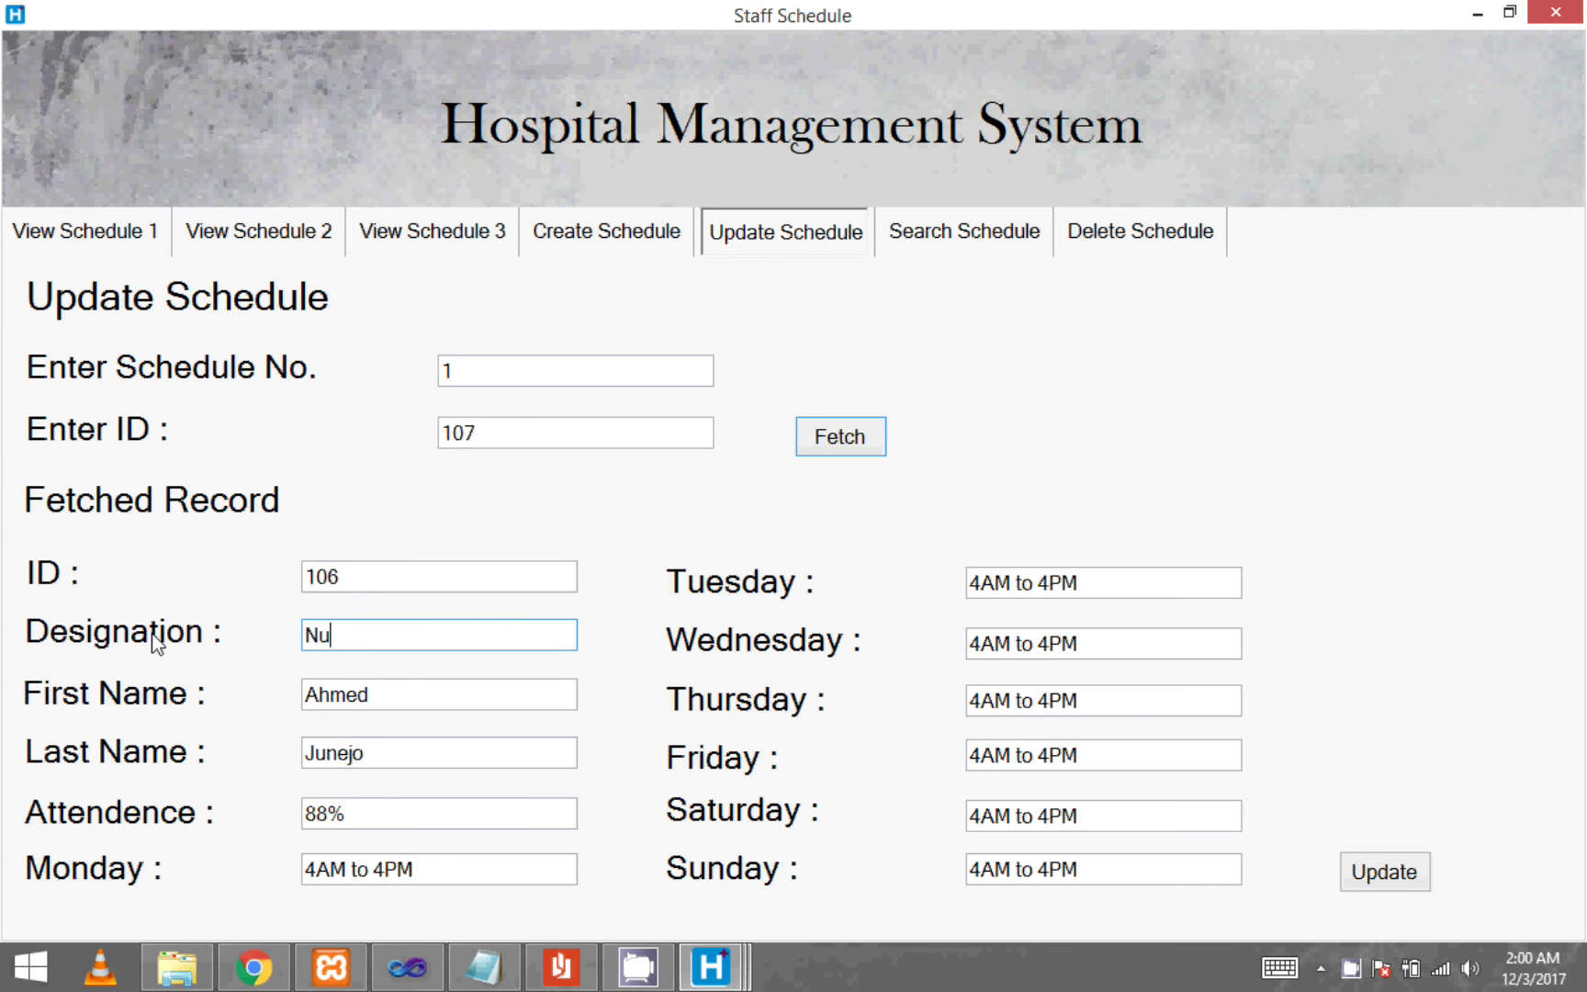
- Change Sunday to 4AM to 12PM, save the update, and return to the schedule list
{"action": "left_click", "coordinate": [1089, 870]}
{"action": "key", "text": "BackSpace"}
{"action": "key", "text": "BackSpace"}
{"action": "key", "text": "BackSpace"}
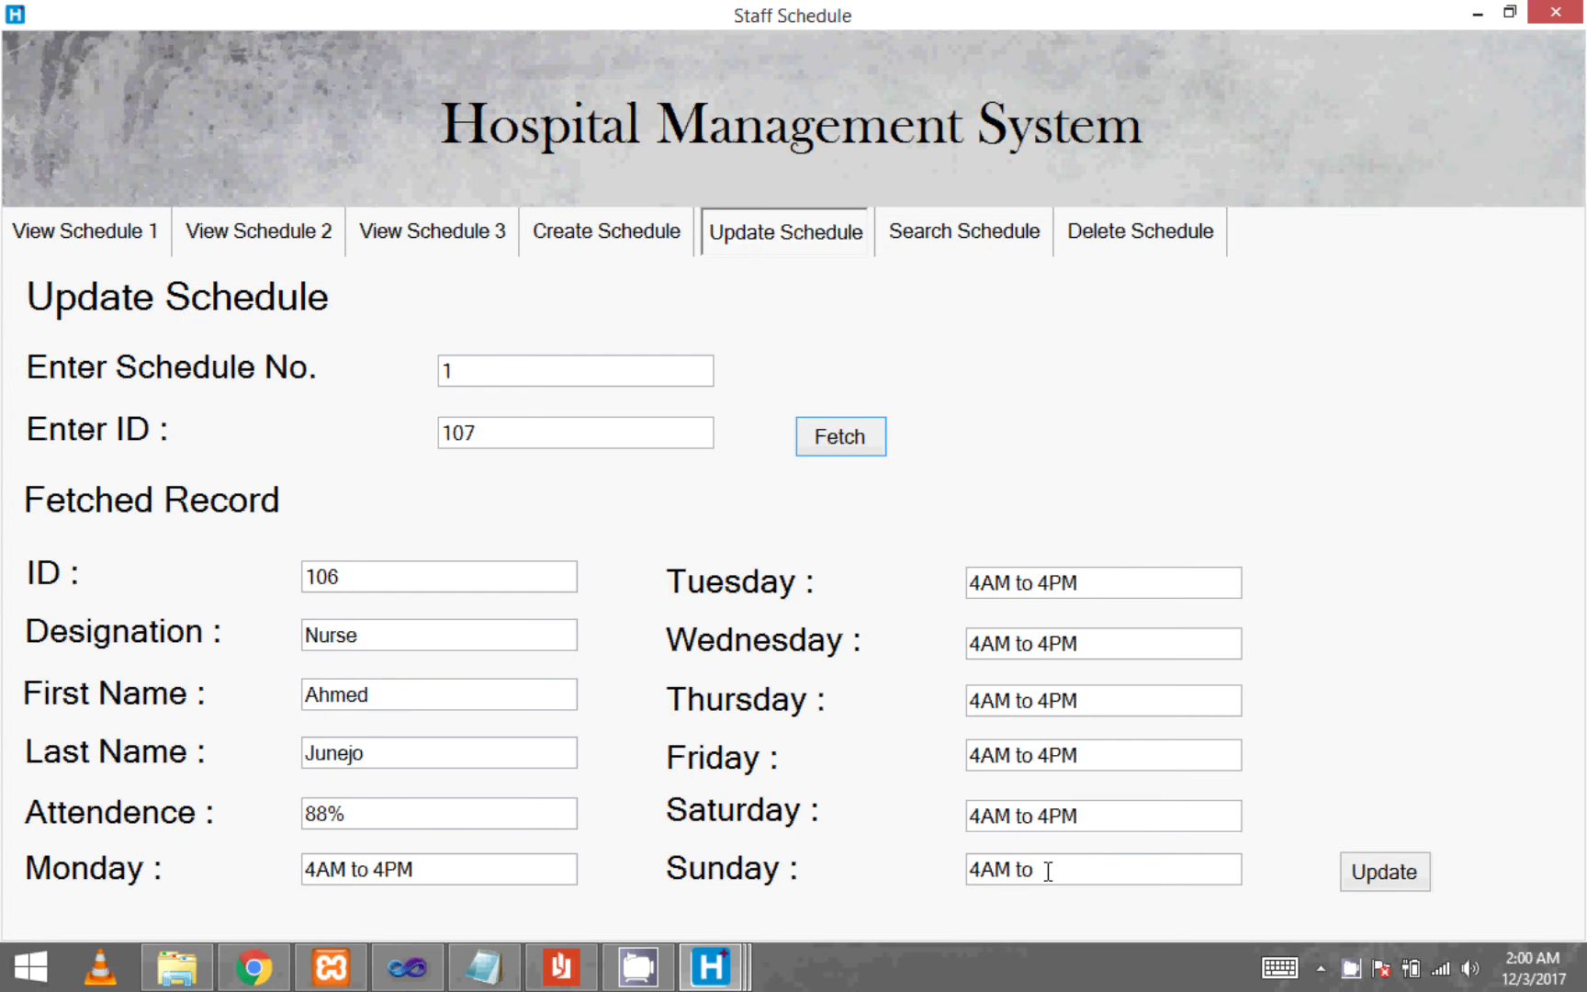
{"action": "type", "text": "12PM"}
{"action": "left_click", "coordinate": [1384, 881]}
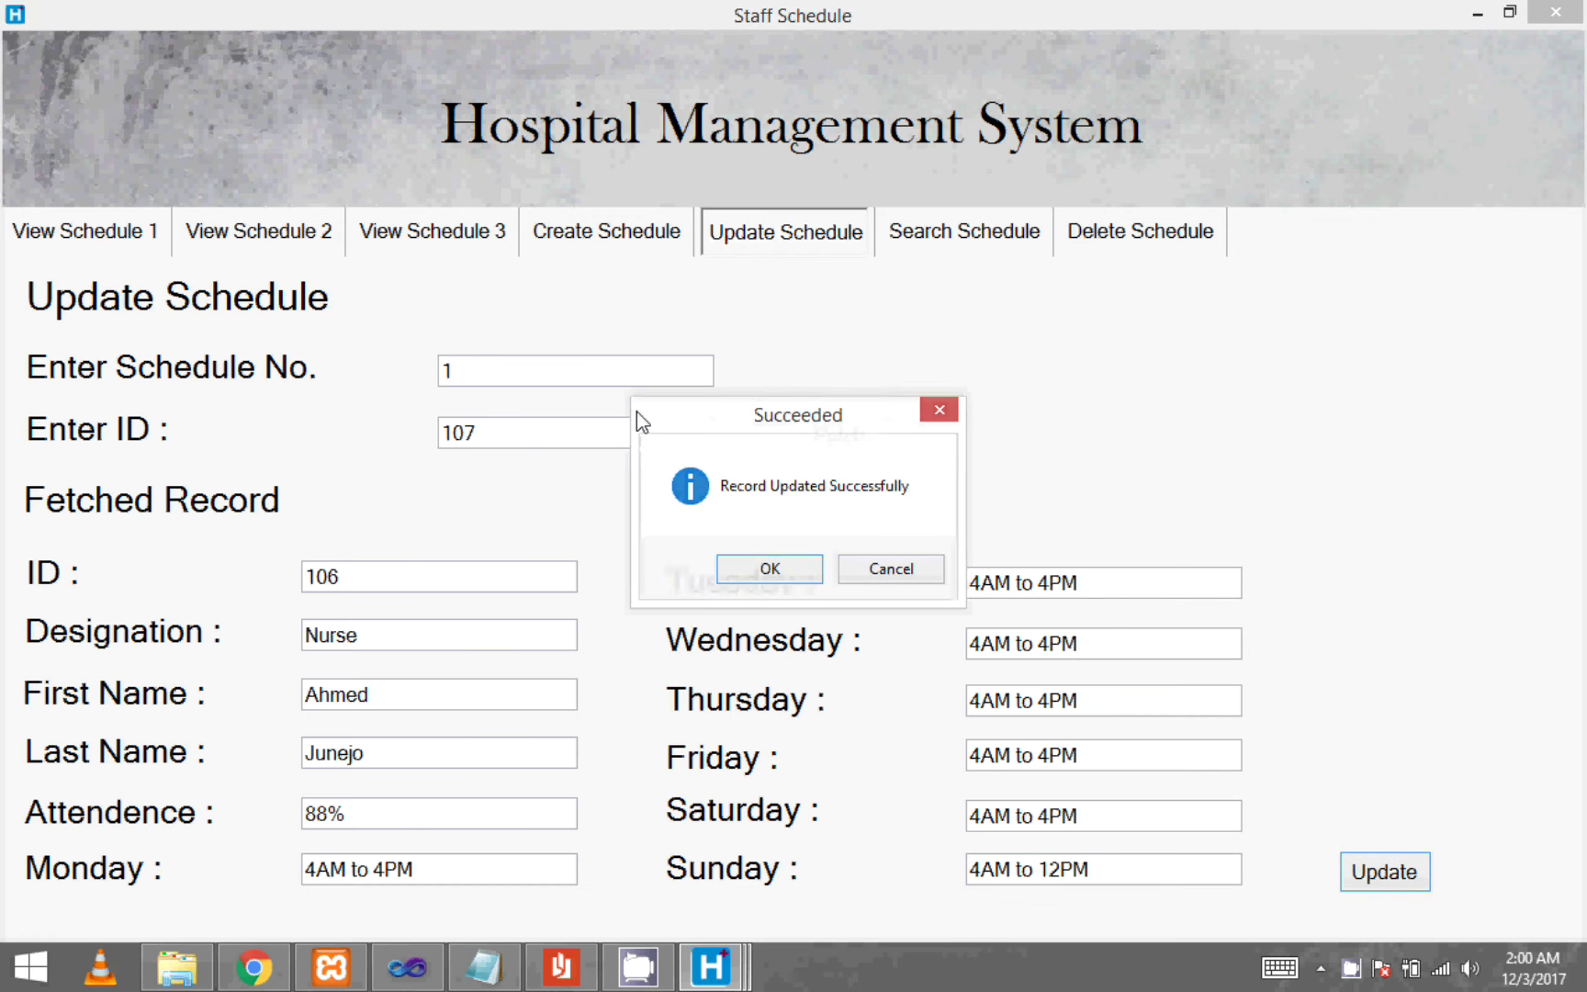
{"action": "left_click", "coordinate": [770, 569]}
{"action": "left_click", "coordinate": [125, 232]}
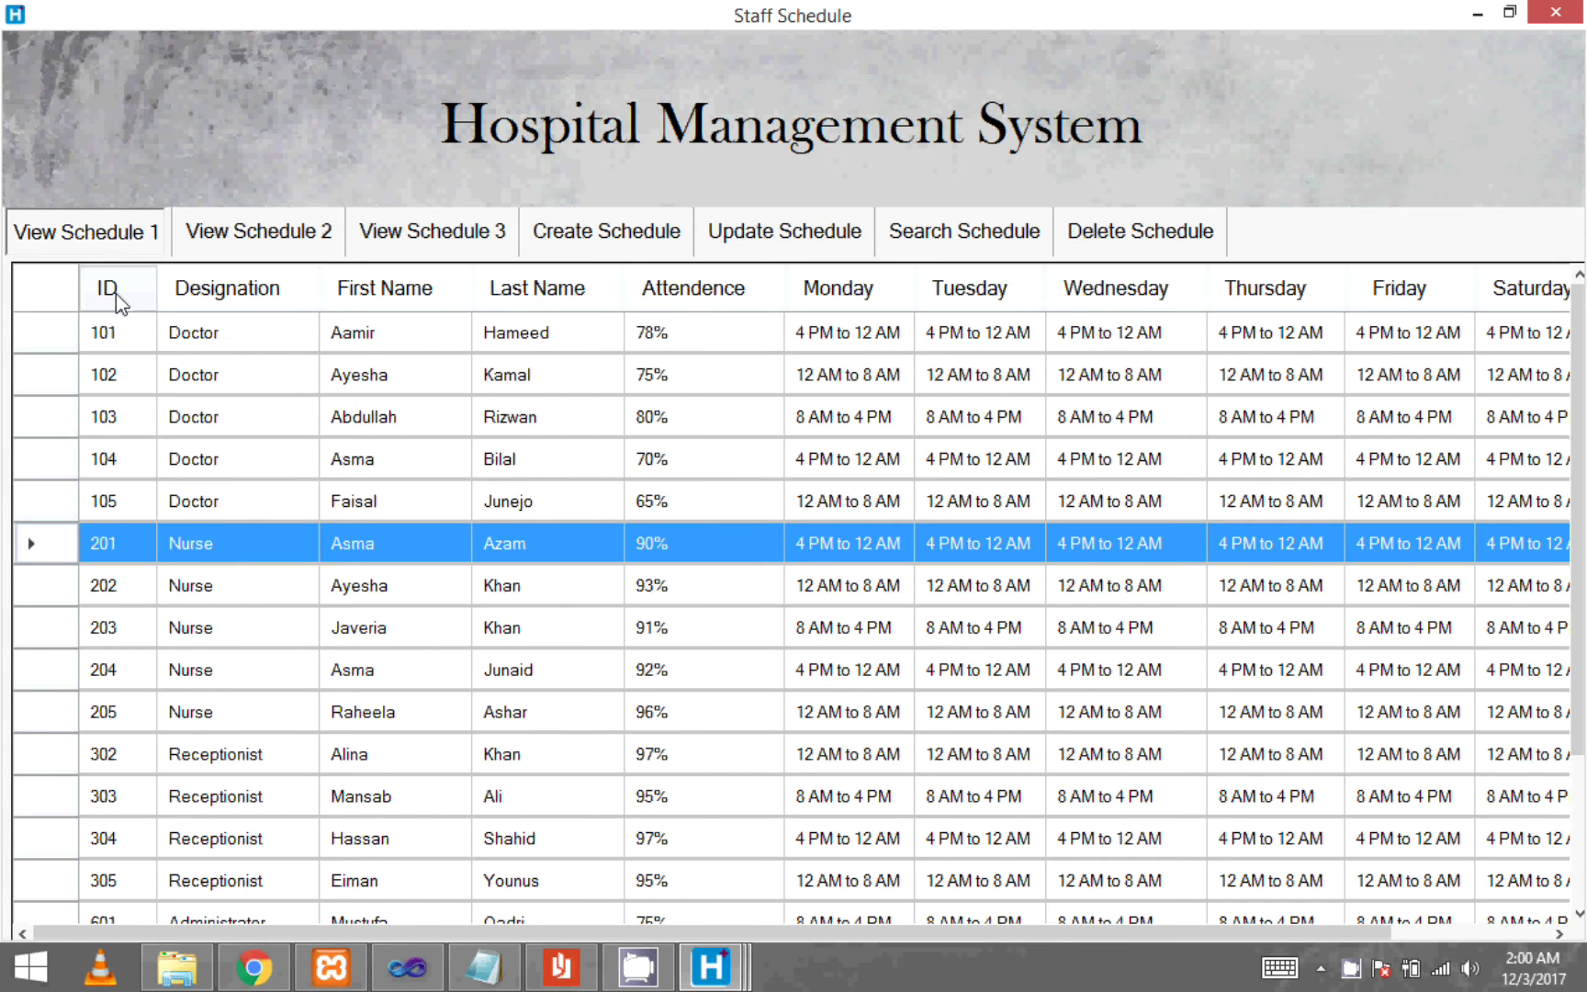
- Check record 106 in the ID-sorted list, then fetch schedule 1, ID 106 in Search Schedule
{"action": "left_click", "coordinate": [111, 290]}
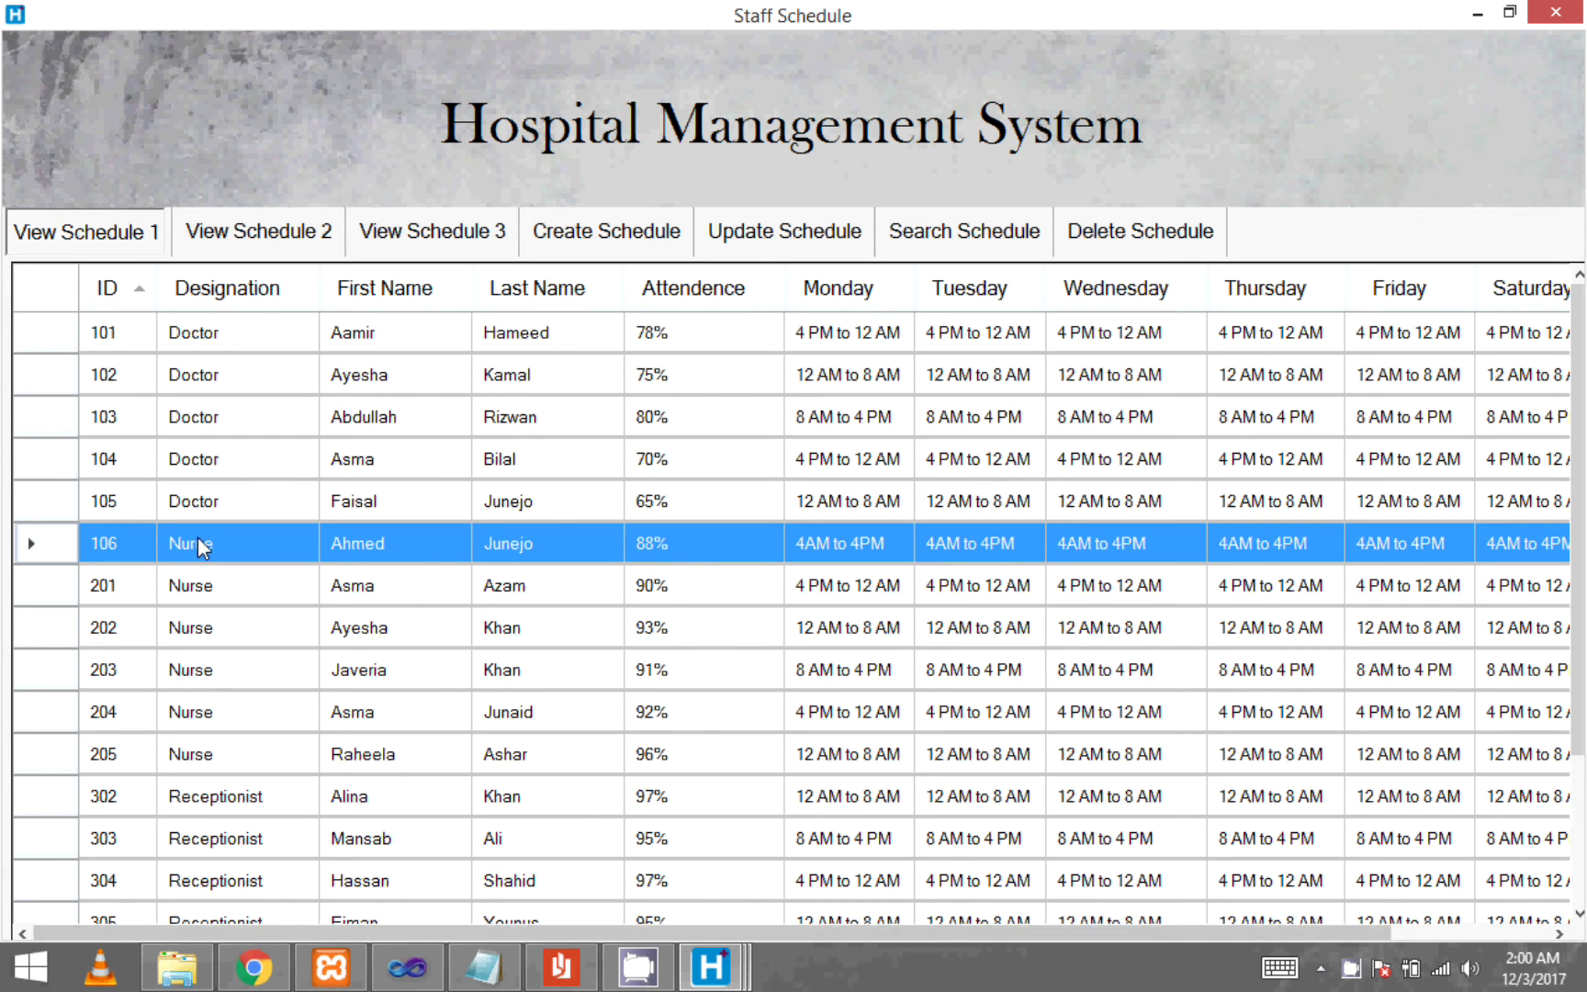
{"action": "left_click_drag", "start_coordinate": [517, 934], "coordinate": [1497, 930]}
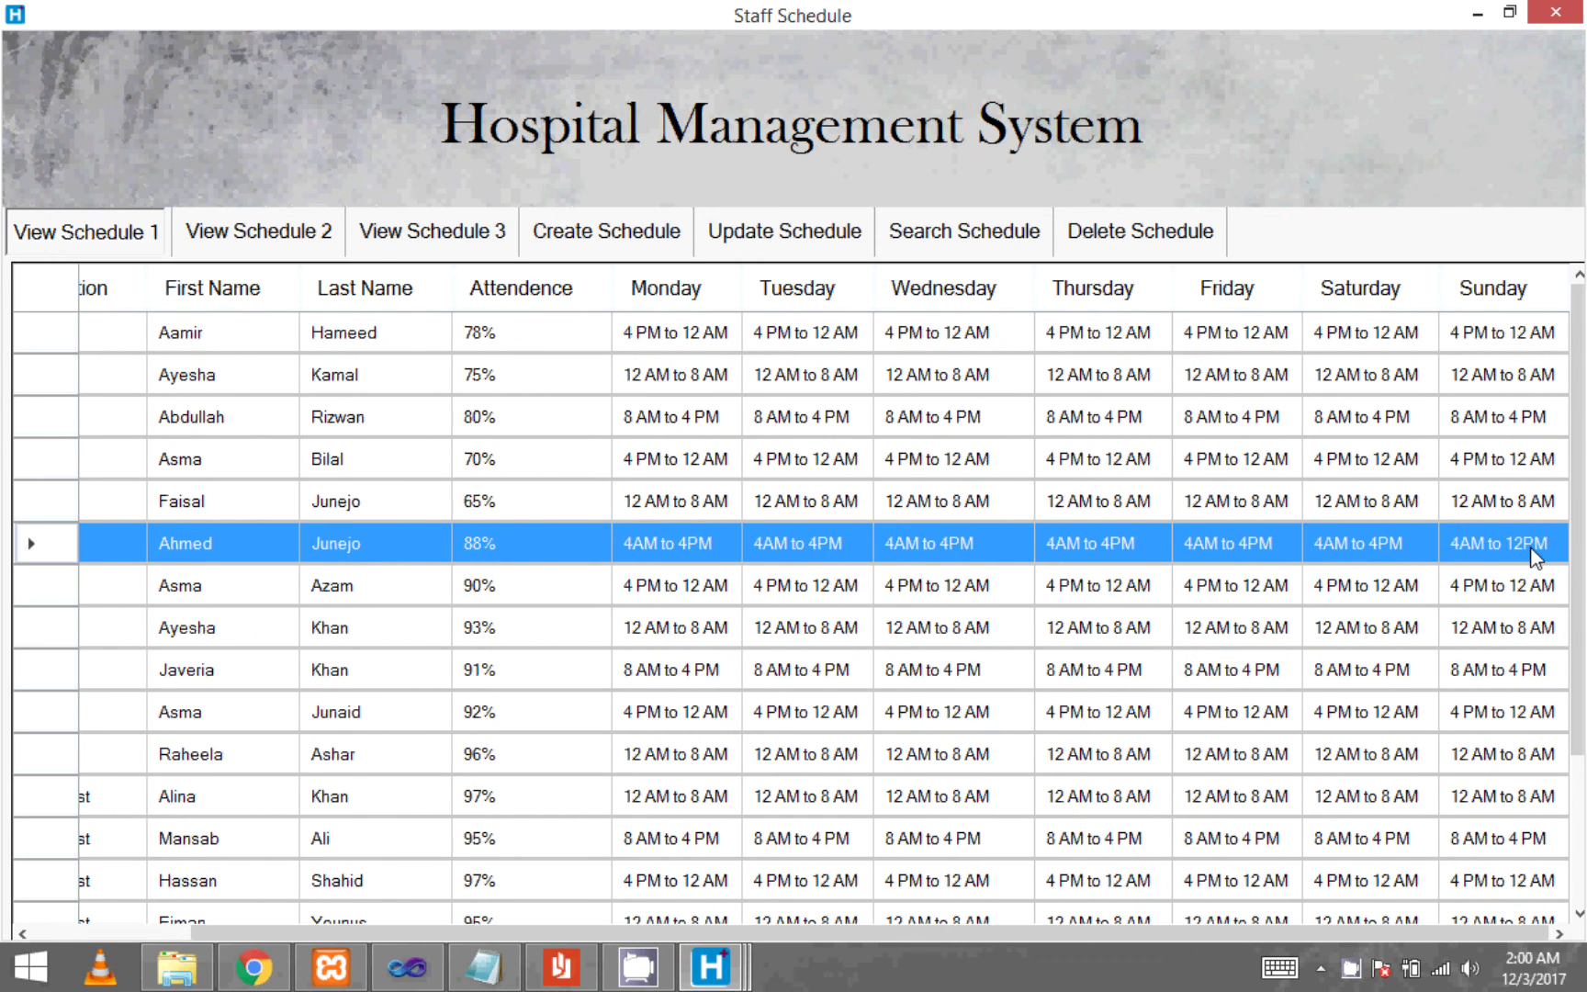
{"action": "left_click", "coordinate": [956, 241]}
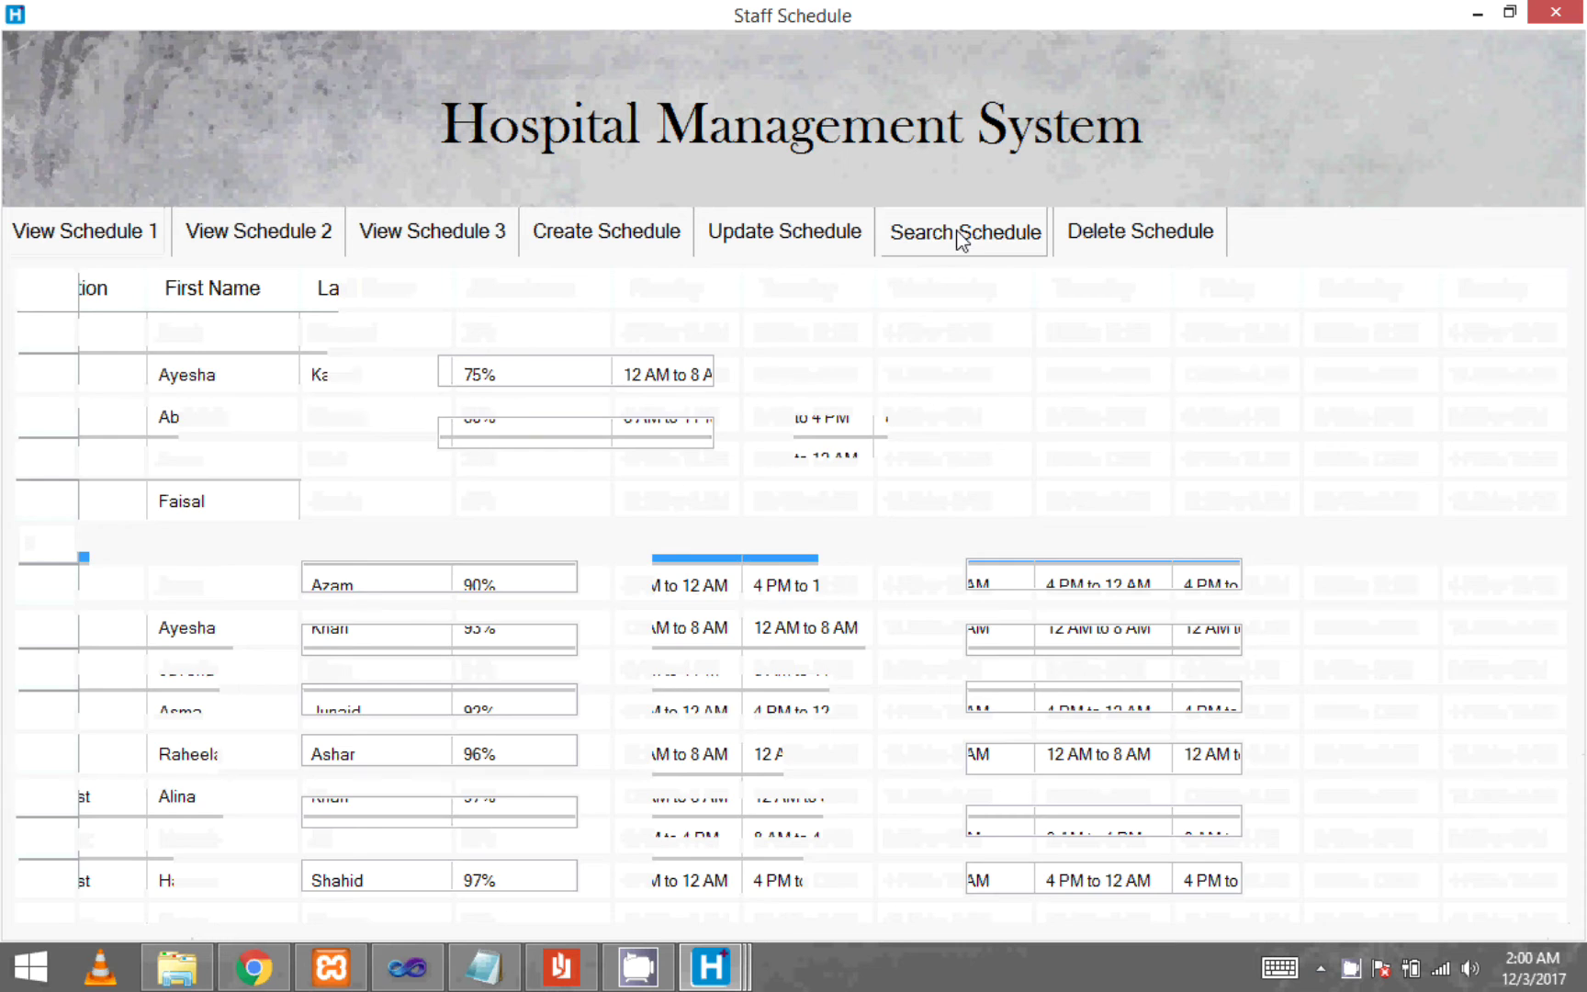
{"action": "left_click", "coordinate": [504, 368]}
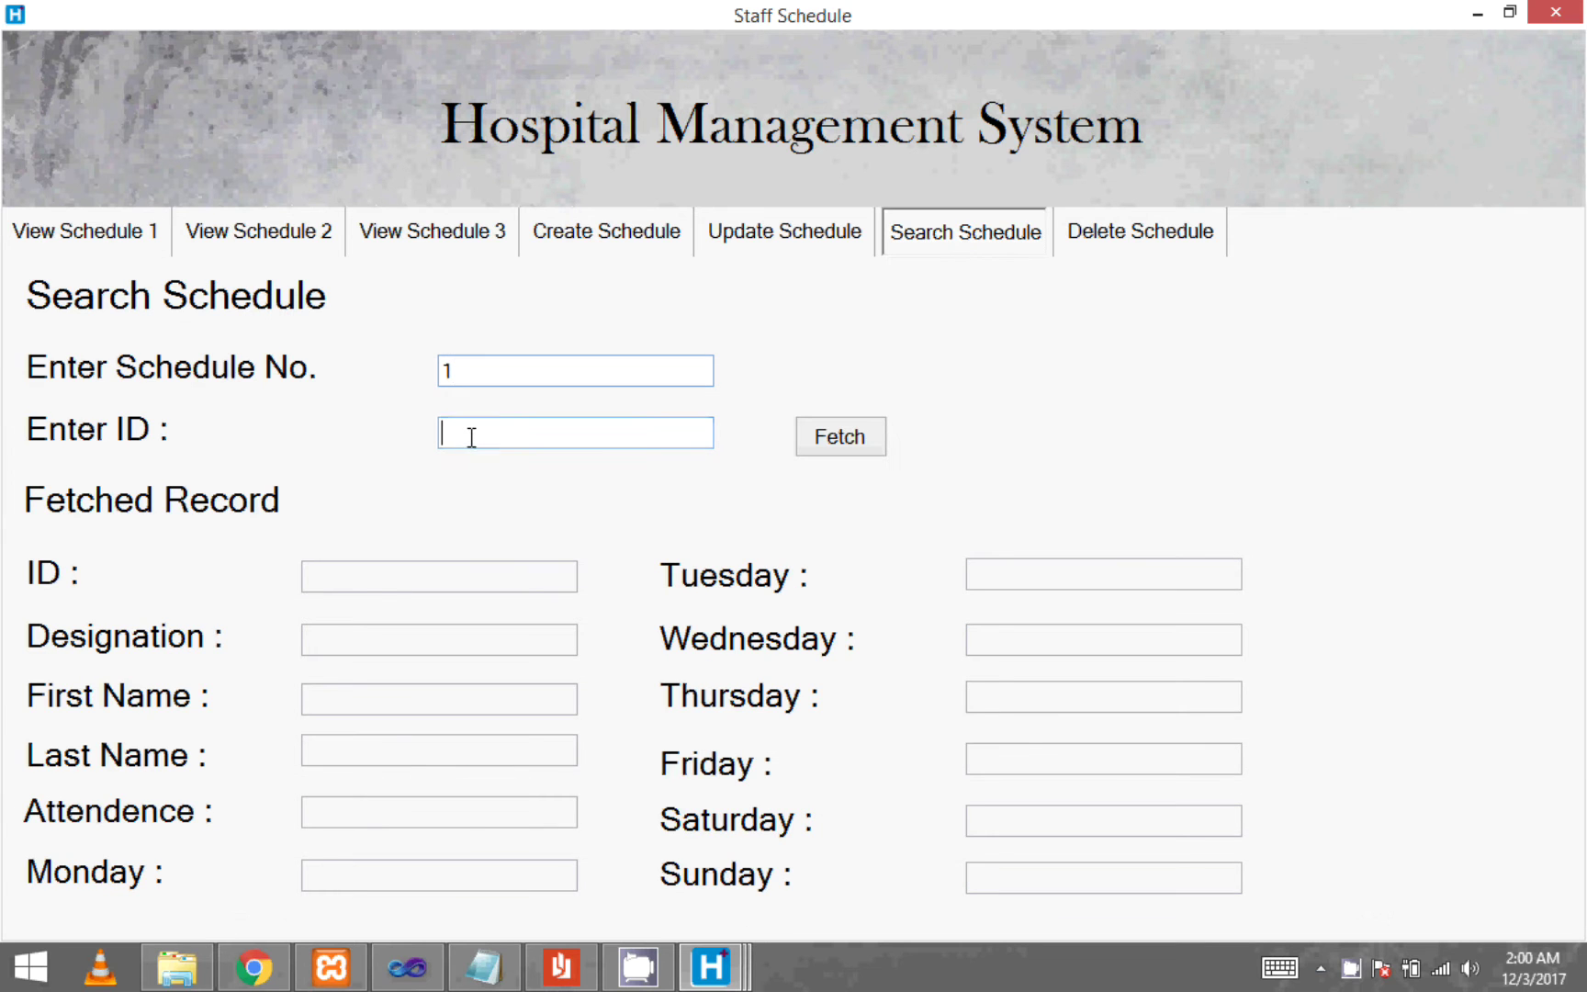
{"action": "type", "text": "106"}
{"action": "left_click", "coordinate": [801, 435]}
{"action": "key", "text": "Tab"}
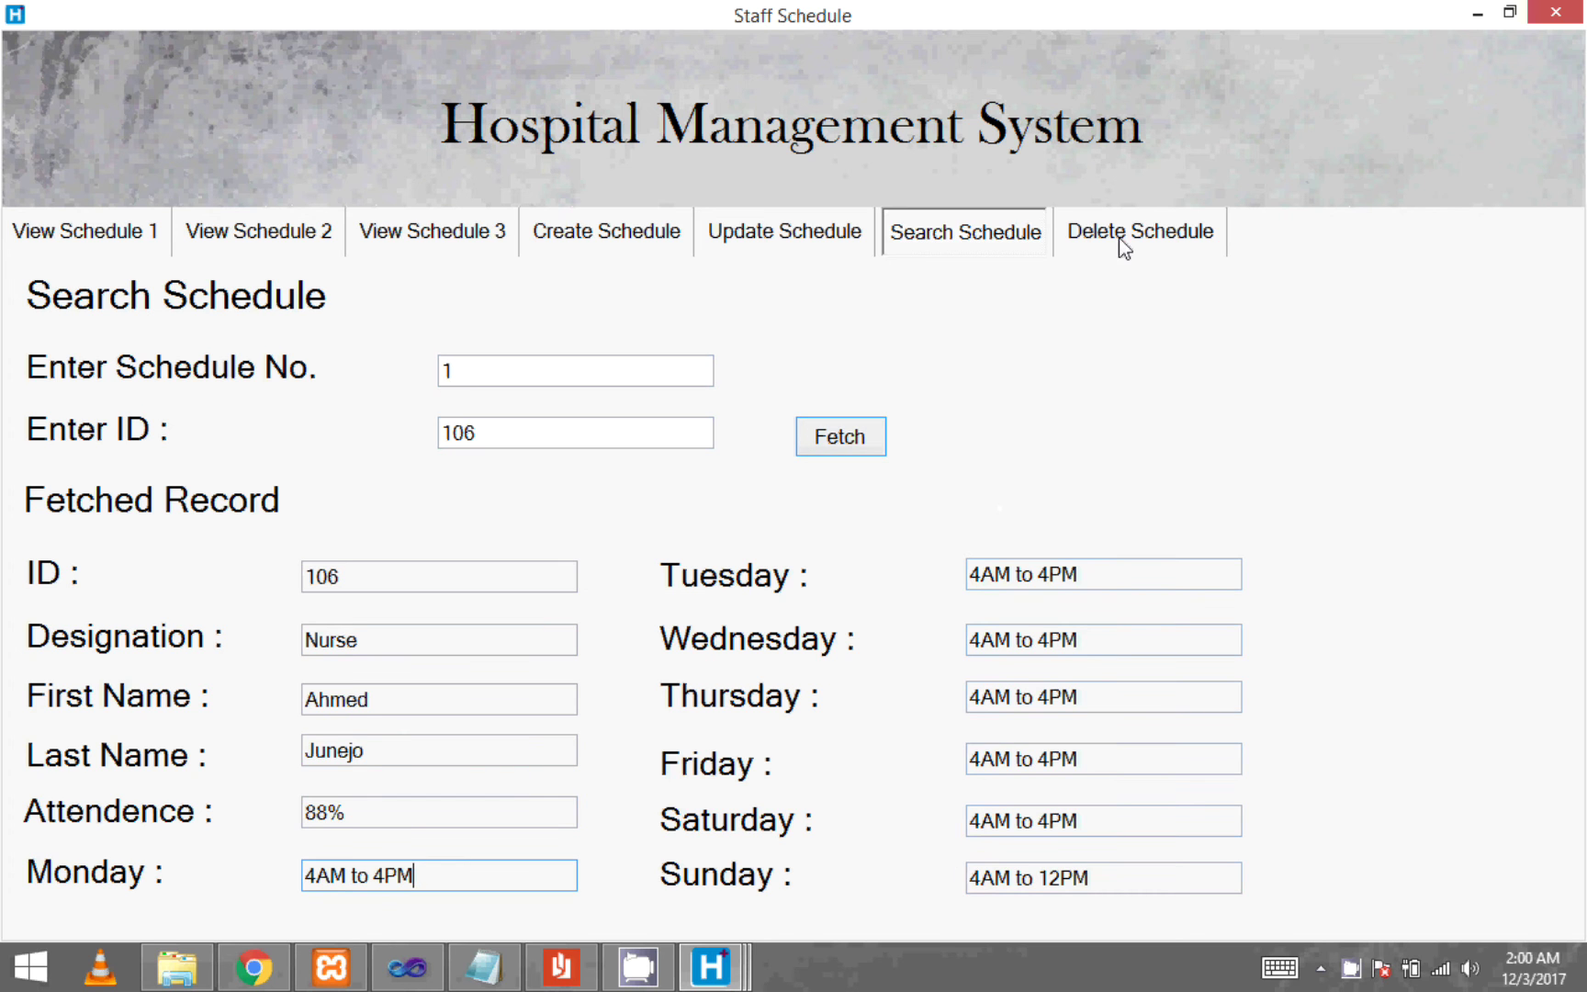
{"action": "left_click", "coordinate": [1145, 236]}
- Load schedule 1's ID 106 record in Delete Schedule, then switch to phpMyAdmin in Chrome
{"action": "type", "text": "1"}
{"action": "left_click", "coordinate": [511, 438]}
{"action": "type", "text": "106"}
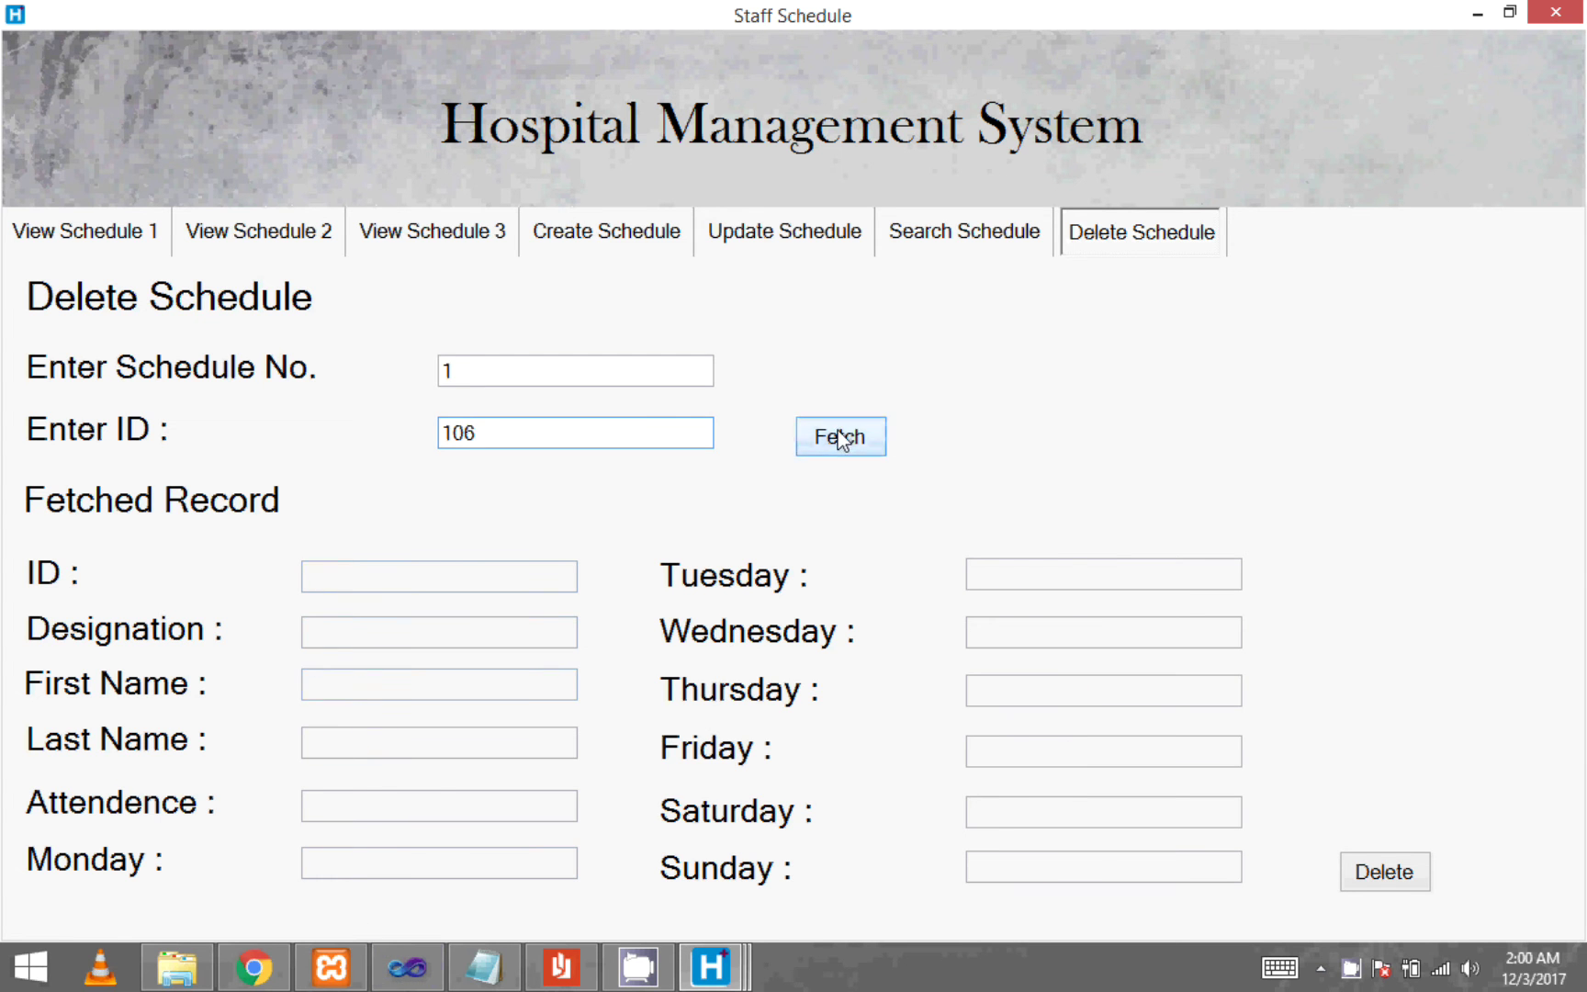
{"action": "left_click", "coordinate": [840, 437]}
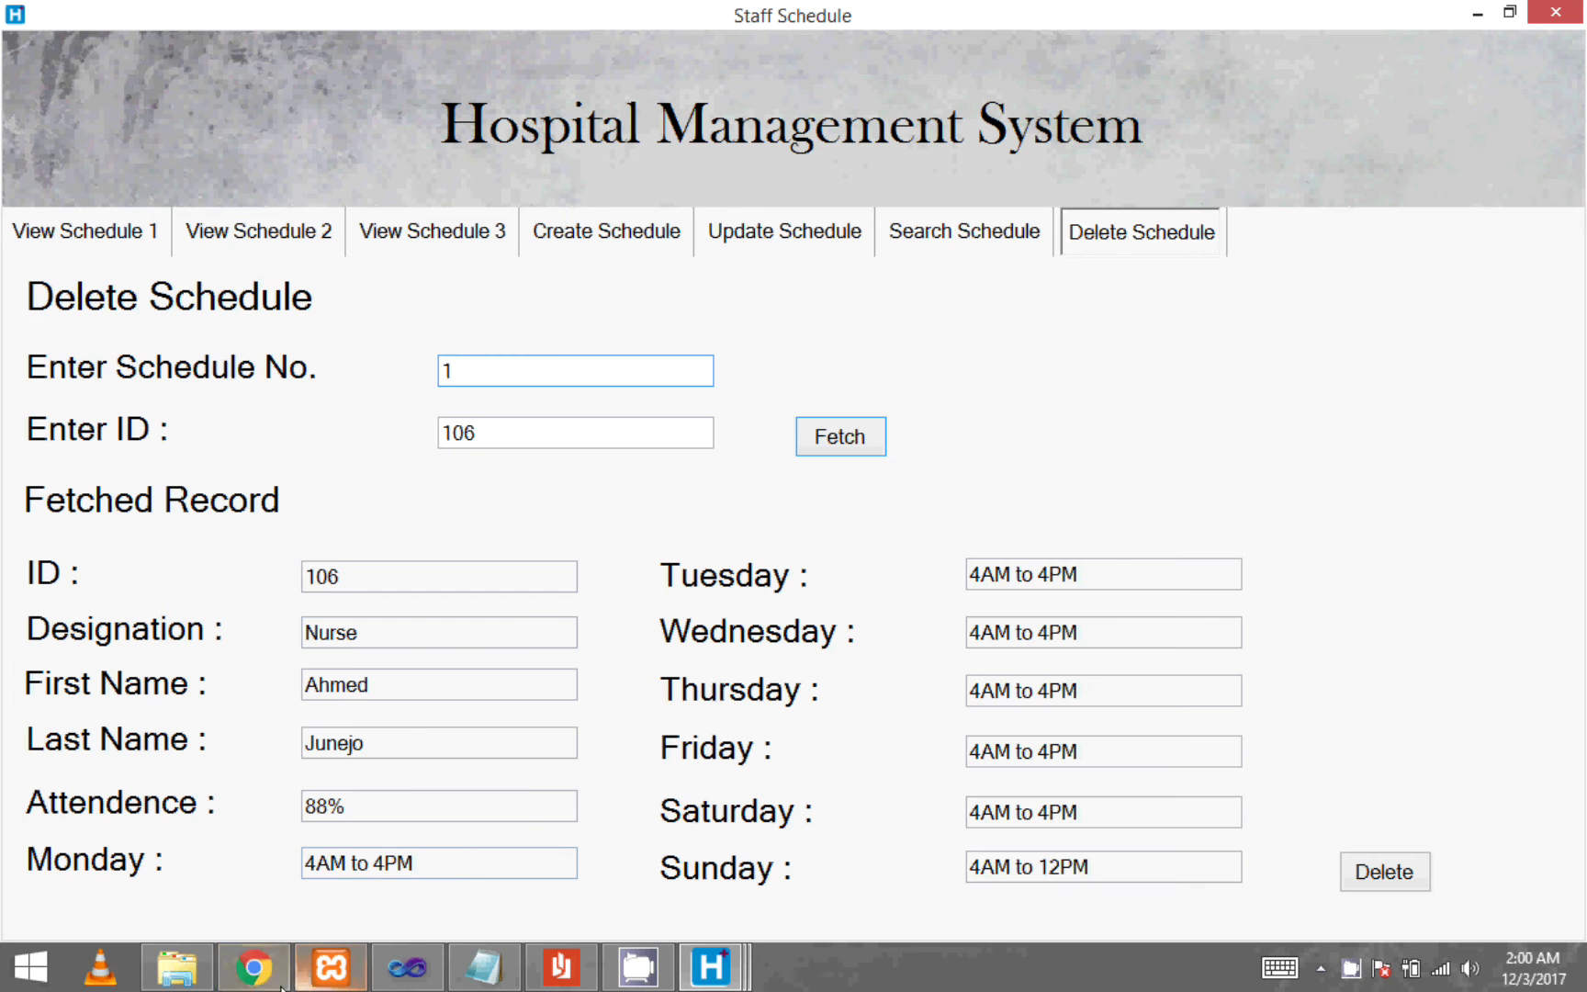
{"action": "left_click", "coordinate": [255, 969]}
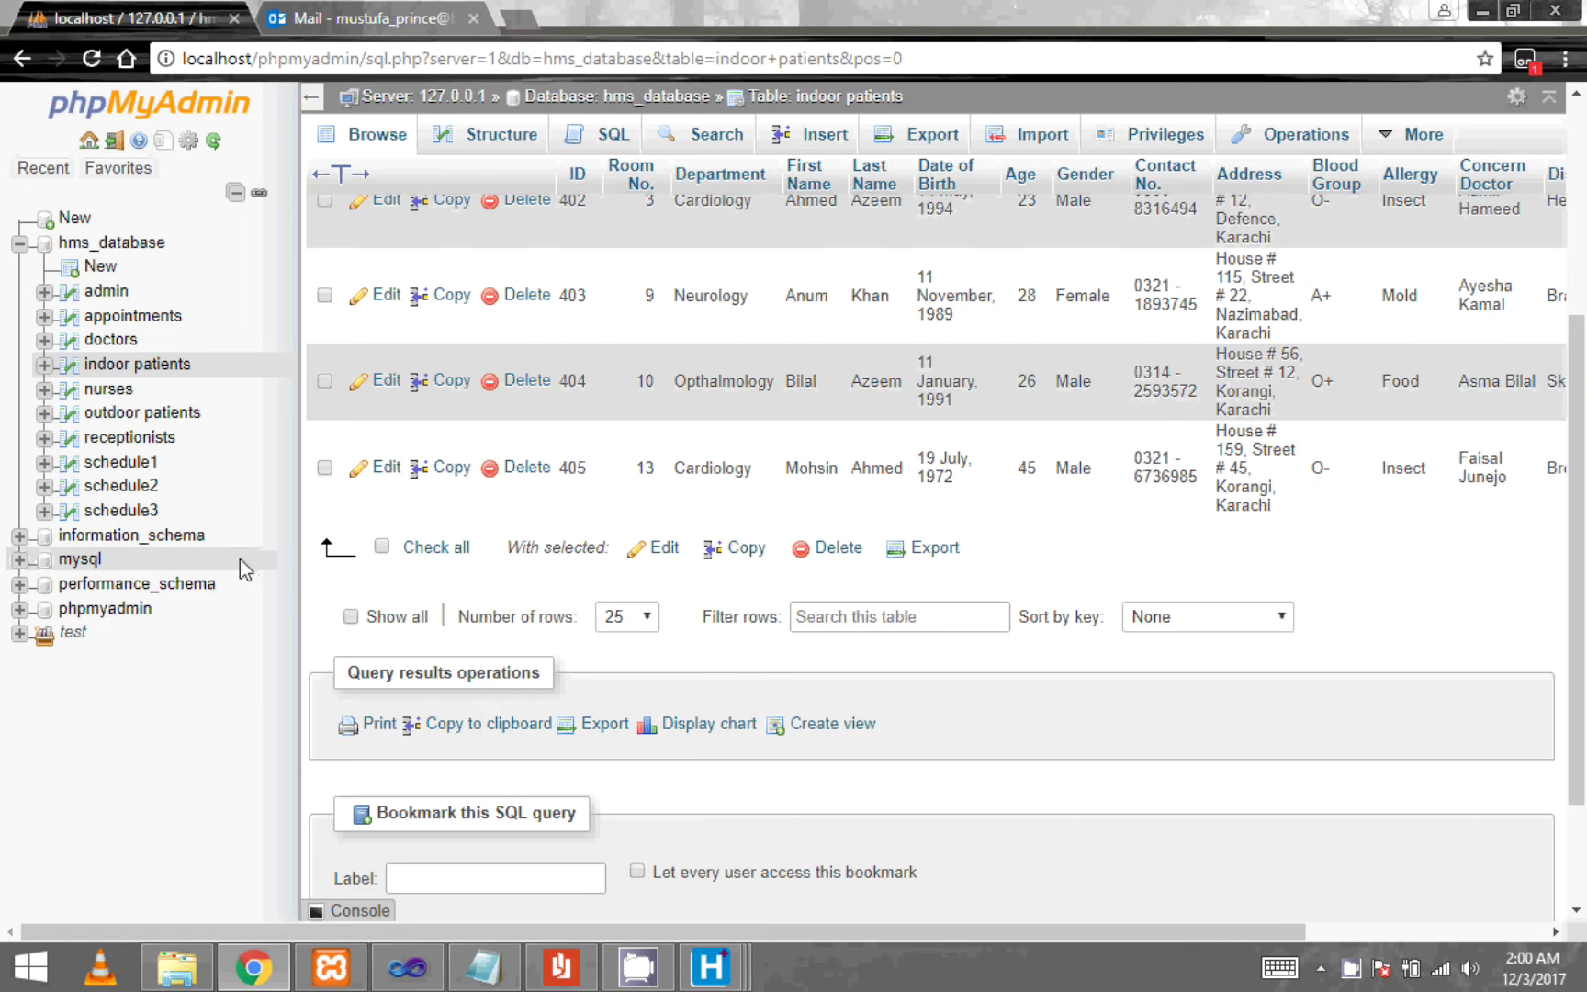
- Open the schedule1 table and check row 106 shows Nurse with Sunday 4AM to 12PM
{"action": "left_click", "coordinate": [133, 464]}
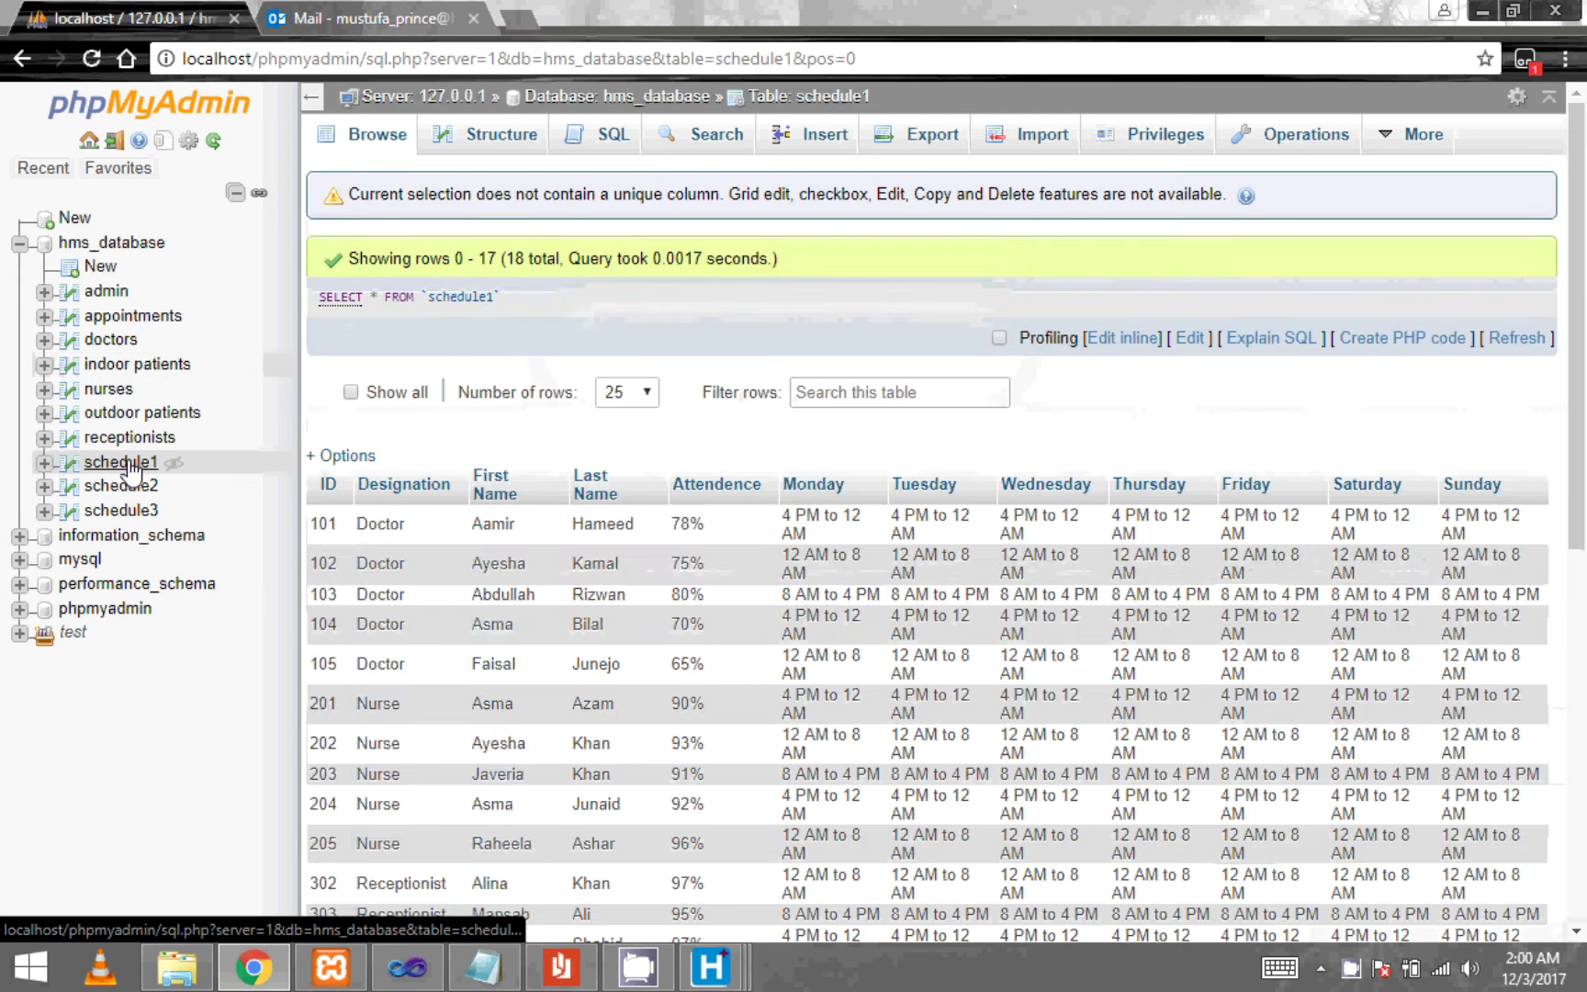
{"action": "scroll", "coordinate": [511, 514], "scroll_direction": "down", "scroll_amount": 6}
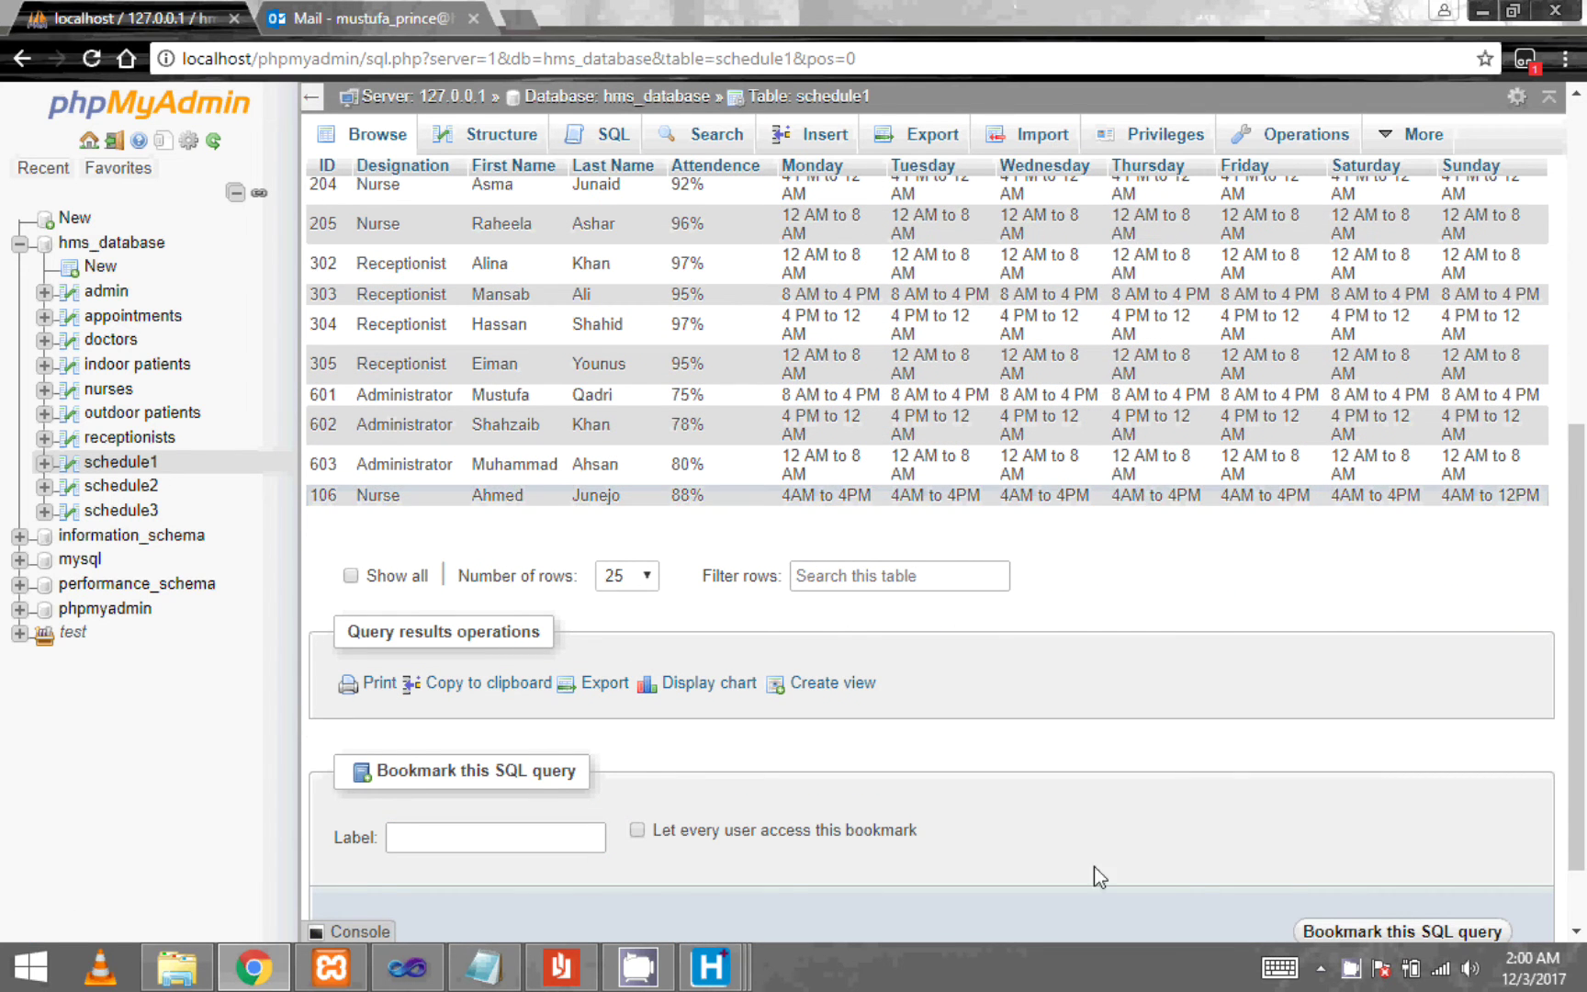
{"action": "double_click", "coordinate": [596, 495]}
- Delete the ID 106 schedule record and return to the Schedule 1 list
{"action": "mouse_move", "coordinate": [709, 966]}
{"action": "left_click", "coordinate": [973, 840]}
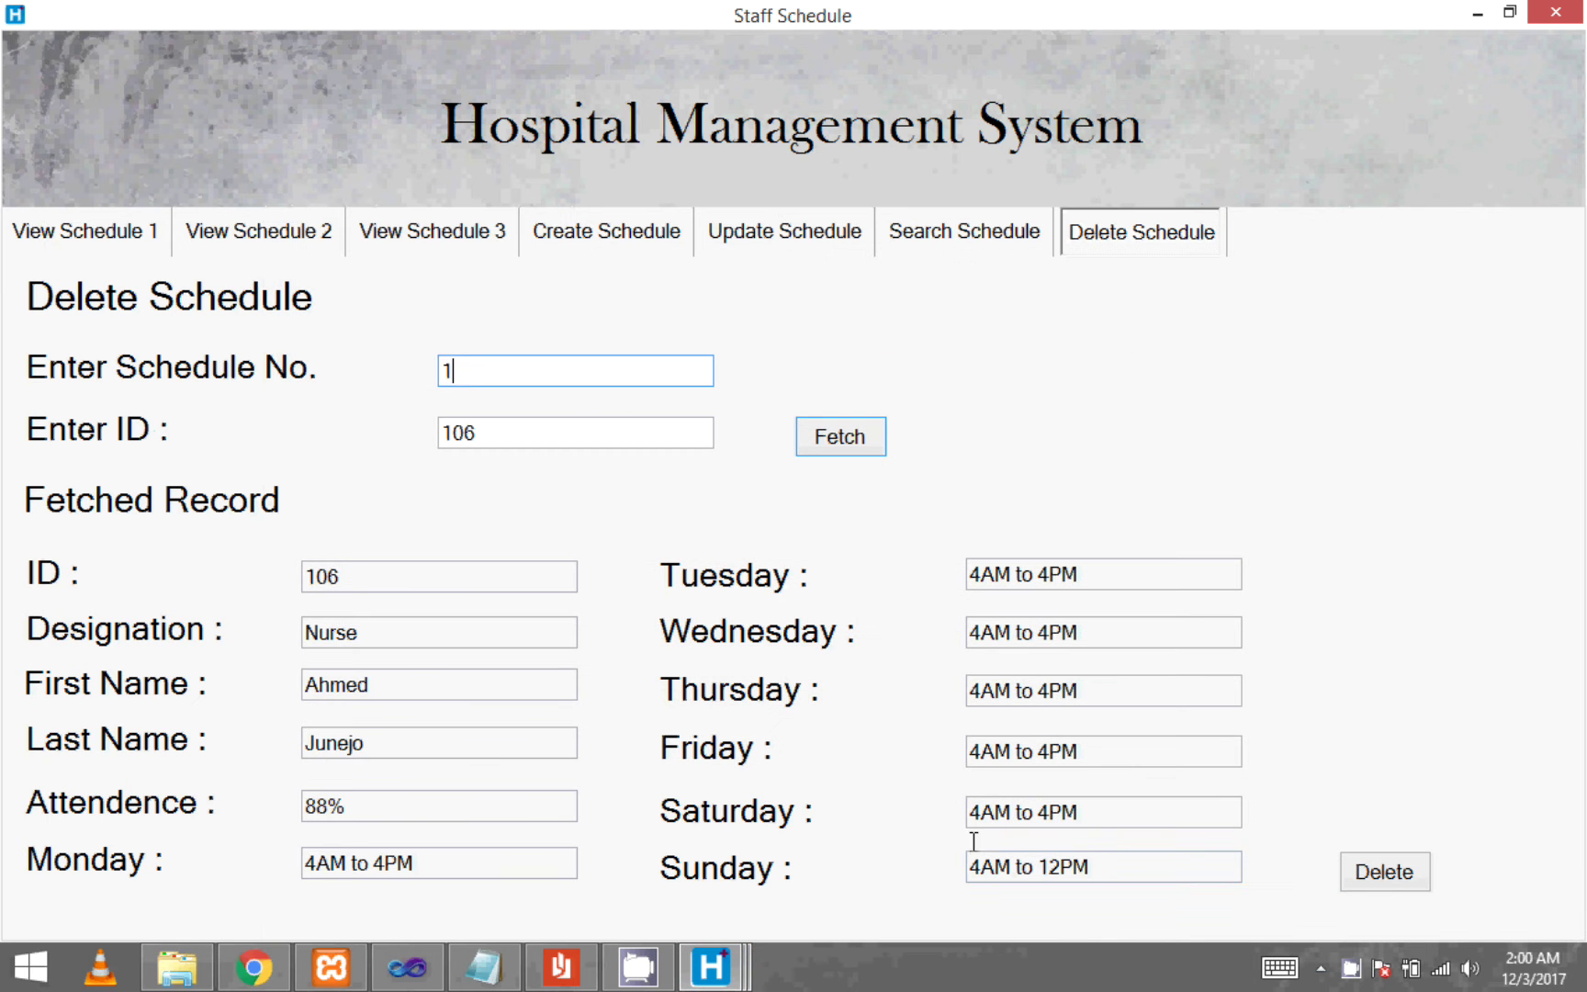
{"action": "left_click", "coordinate": [1393, 883]}
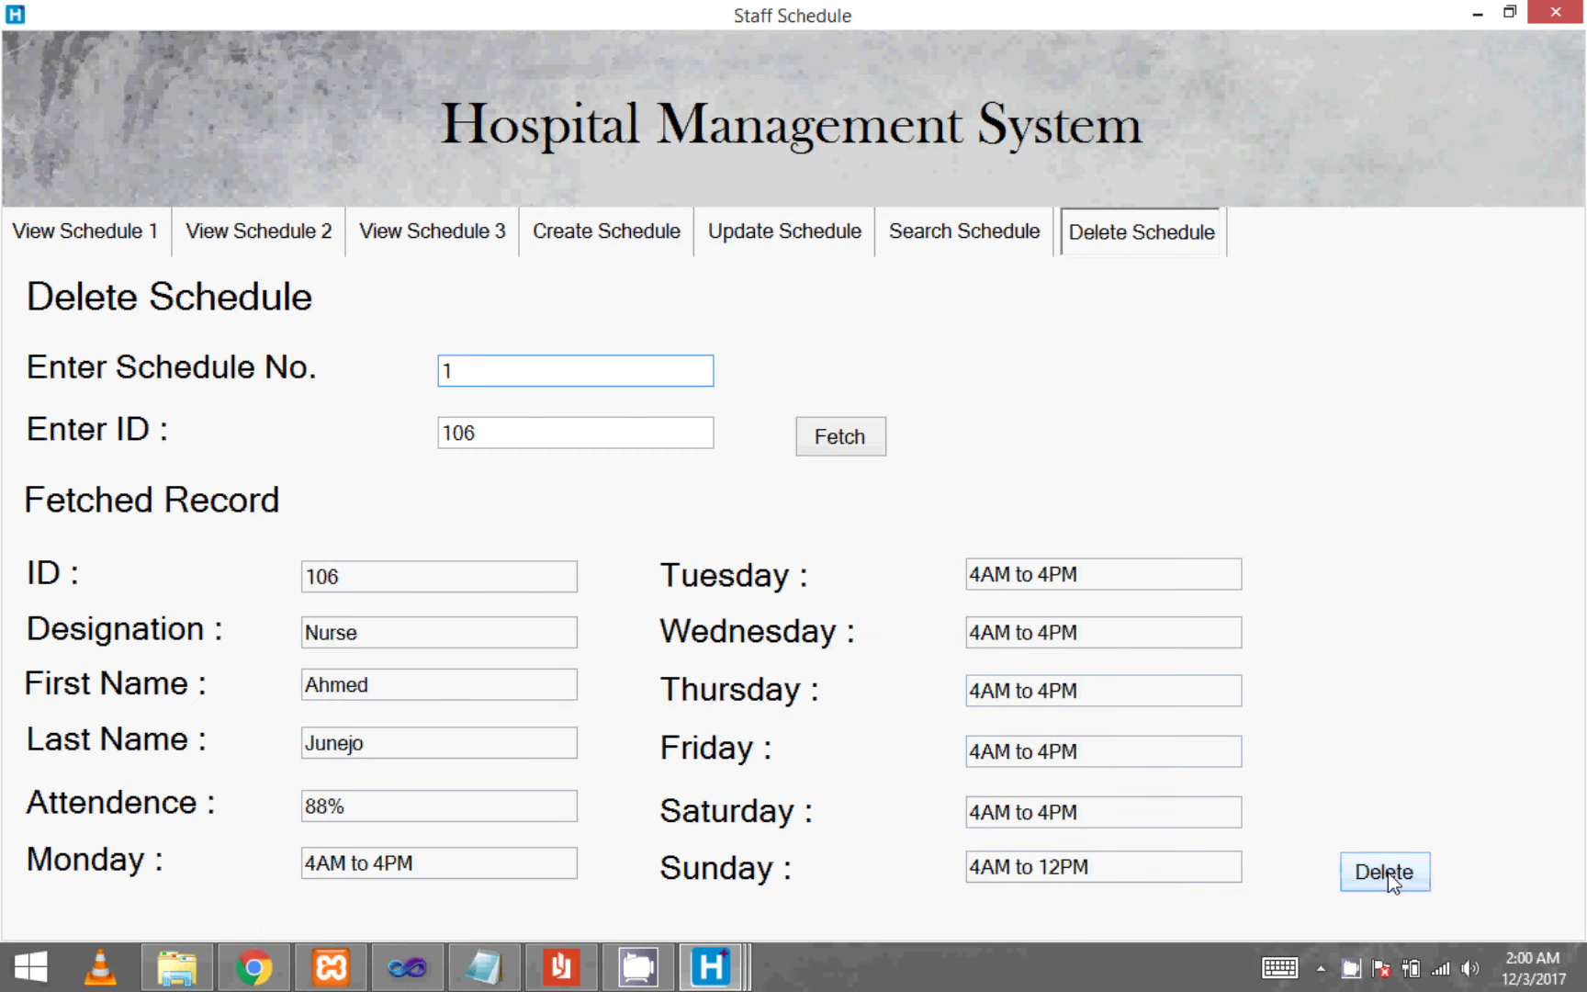
{"action": "left_click", "coordinate": [770, 570]}
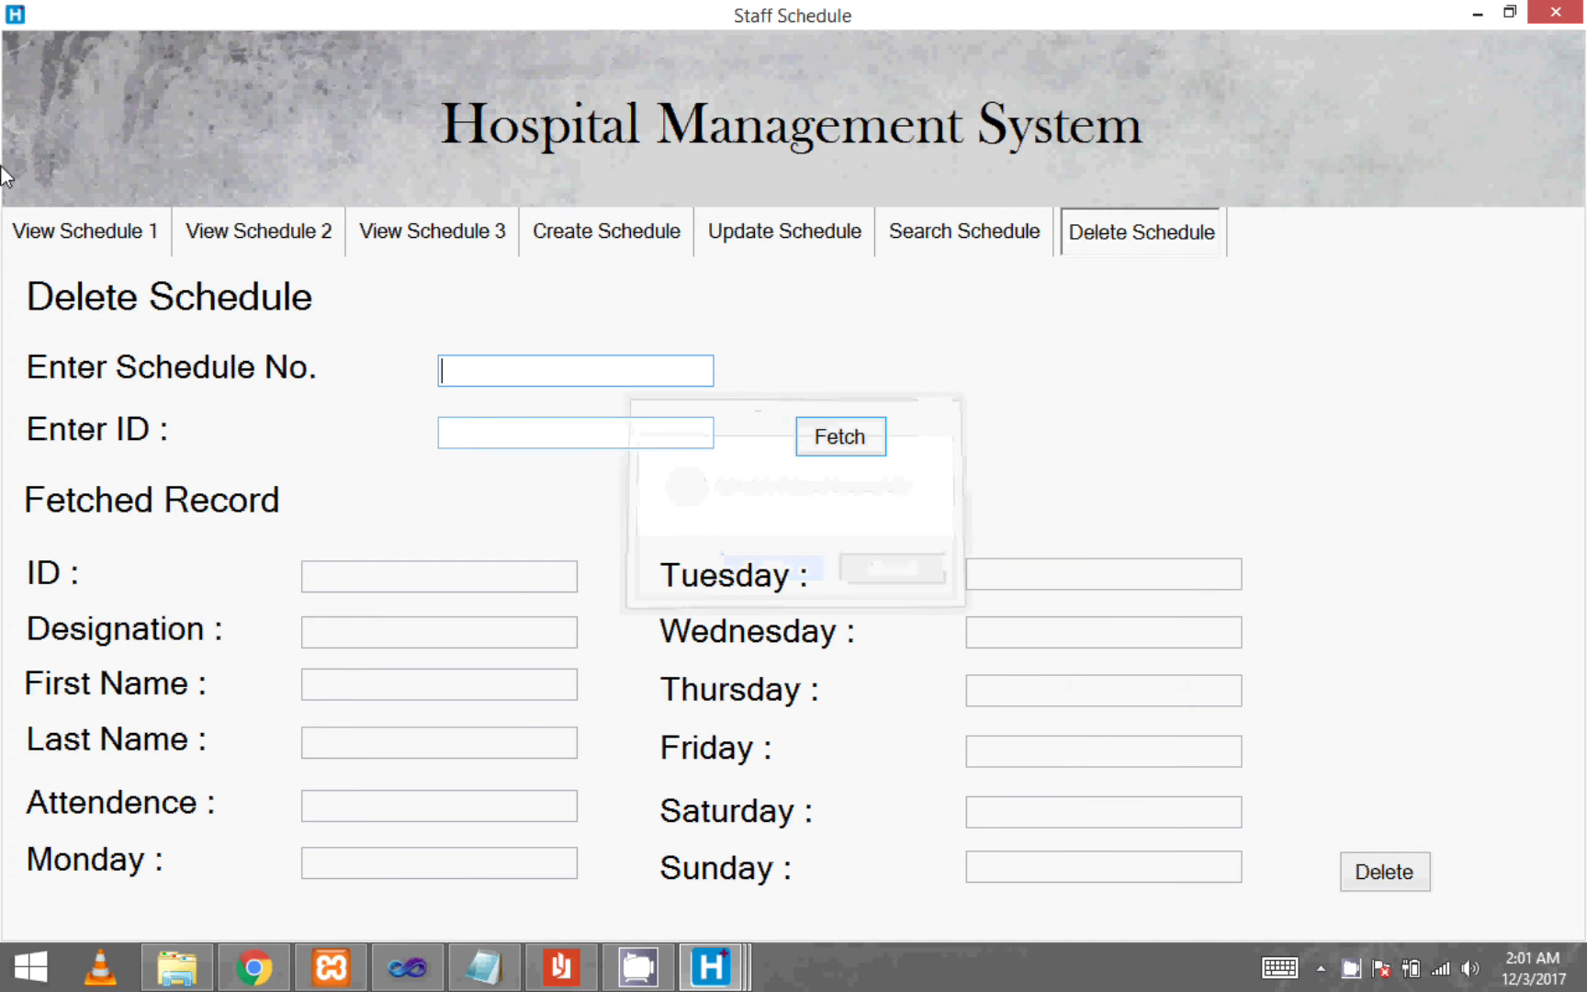
{"action": "left_click", "coordinate": [66, 229]}
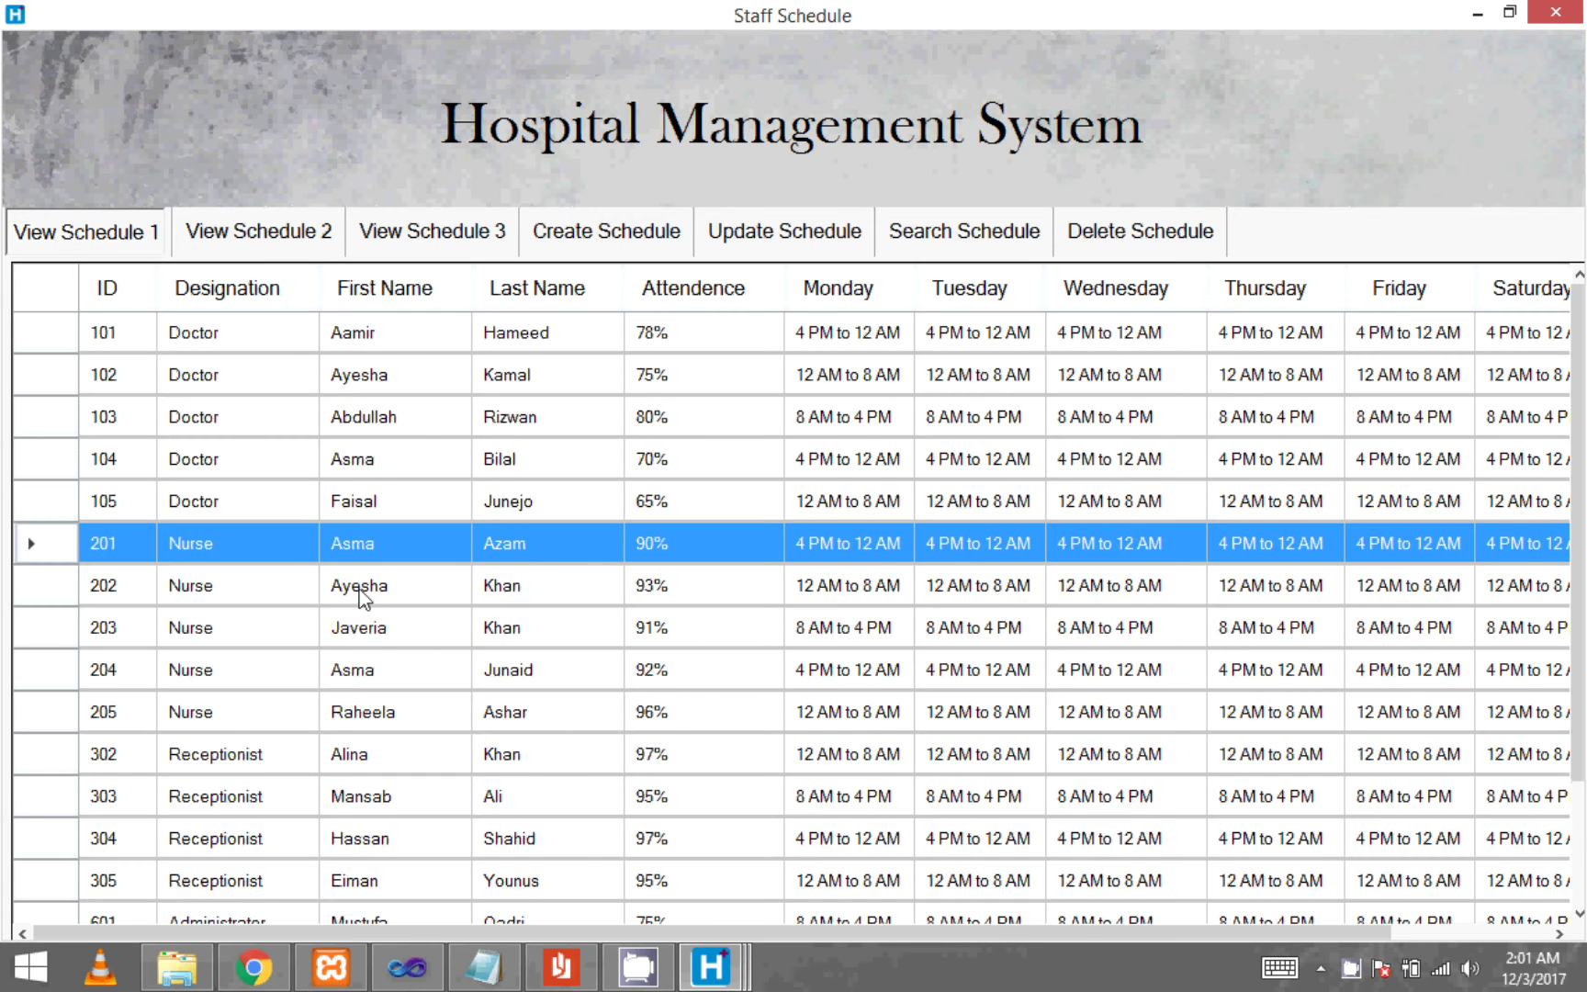
- Browse the Schedule 1 rows from 105 through 205 and beyond, scrolling down and back
{"action": "left_click", "coordinate": [336, 623]}
{"action": "left_click", "coordinate": [134, 511]}
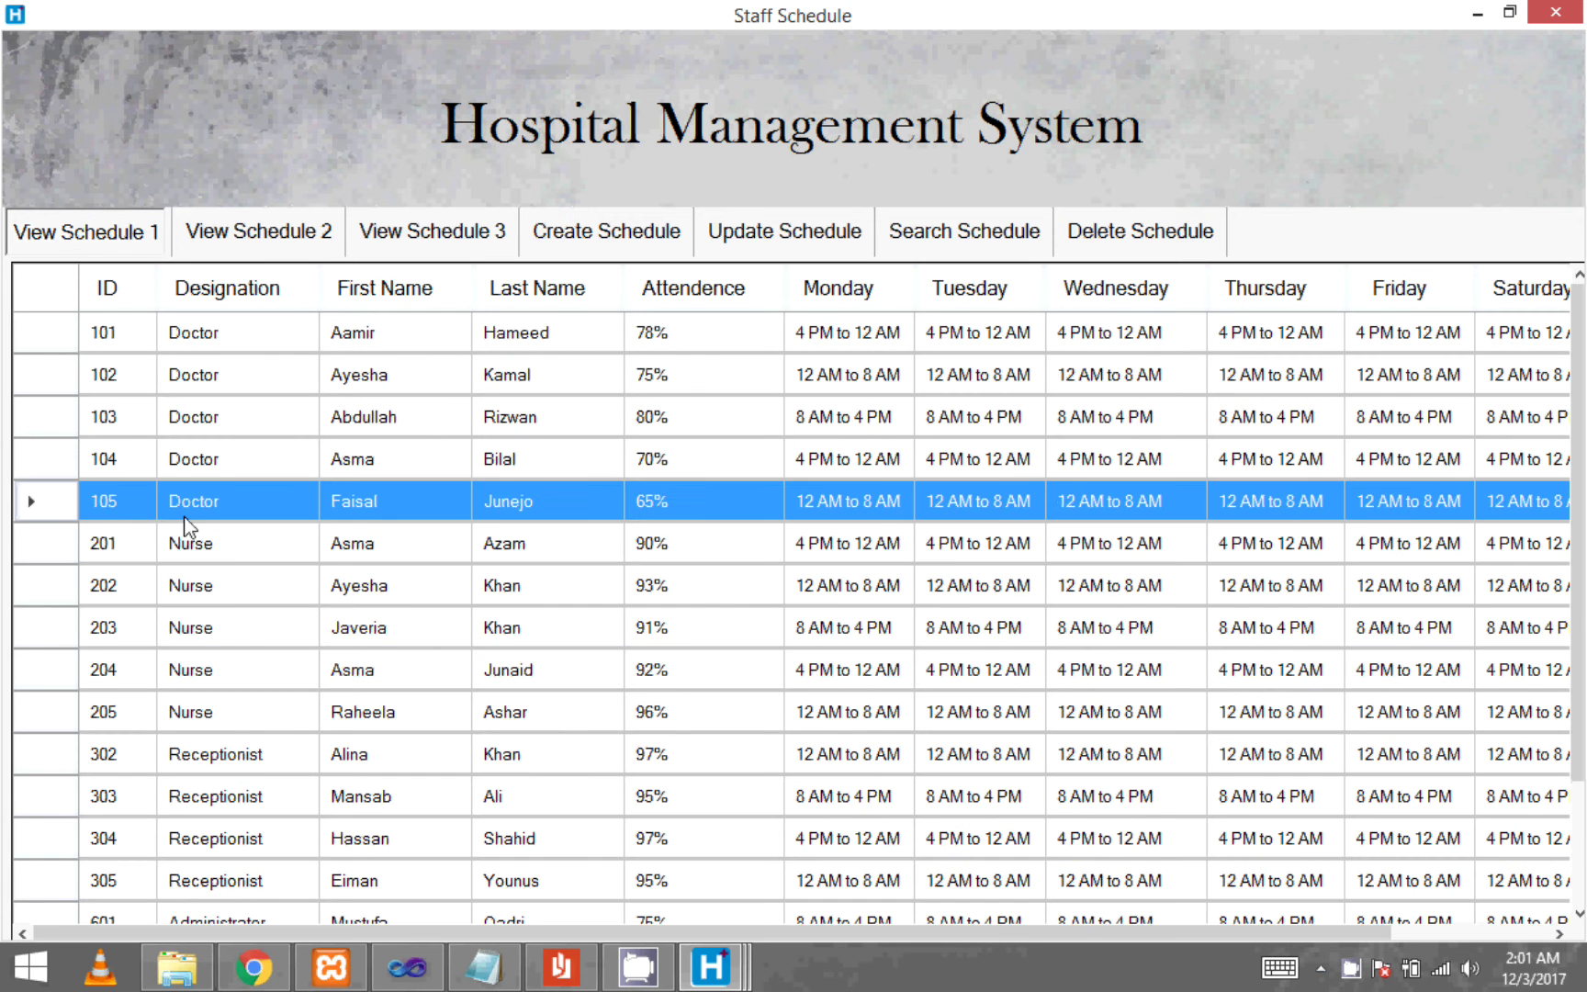
{"action": "scroll", "coordinate": [202, 598], "scroll_direction": "down", "scroll_amount": 2}
{"action": "scroll", "coordinate": [398, 764], "scroll_direction": "up", "scroll_amount": 2}
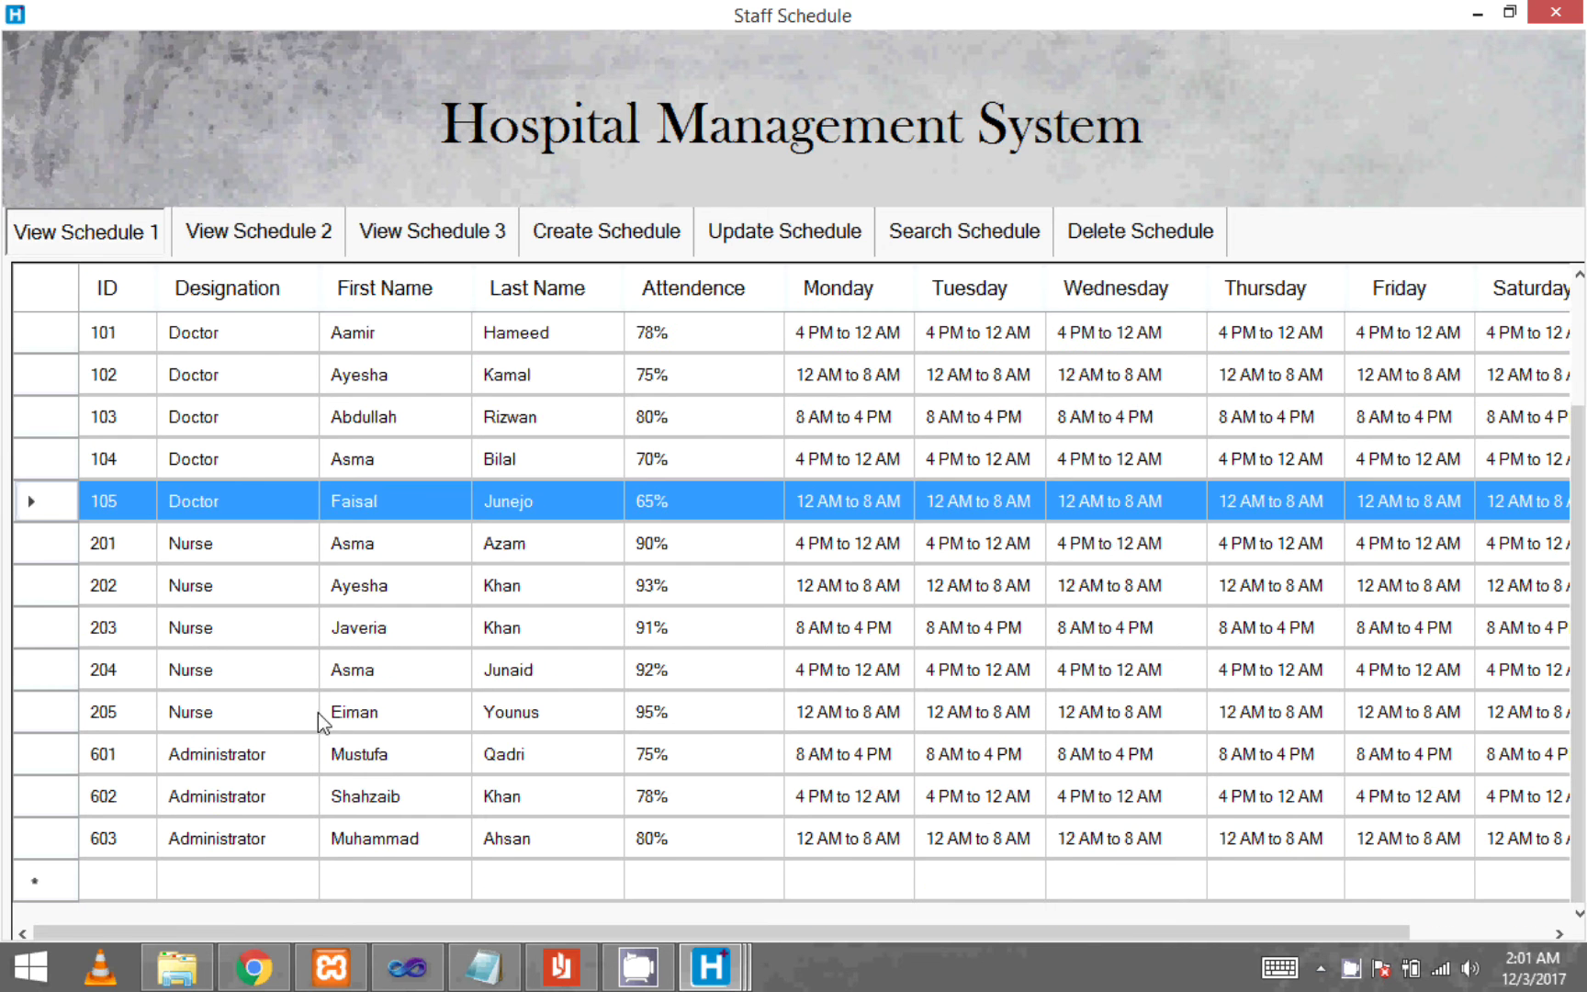
{"action": "left_click", "coordinate": [395, 730]}
{"action": "scroll", "coordinate": [394, 732], "scroll_direction": "down", "scroll_amount": 2}
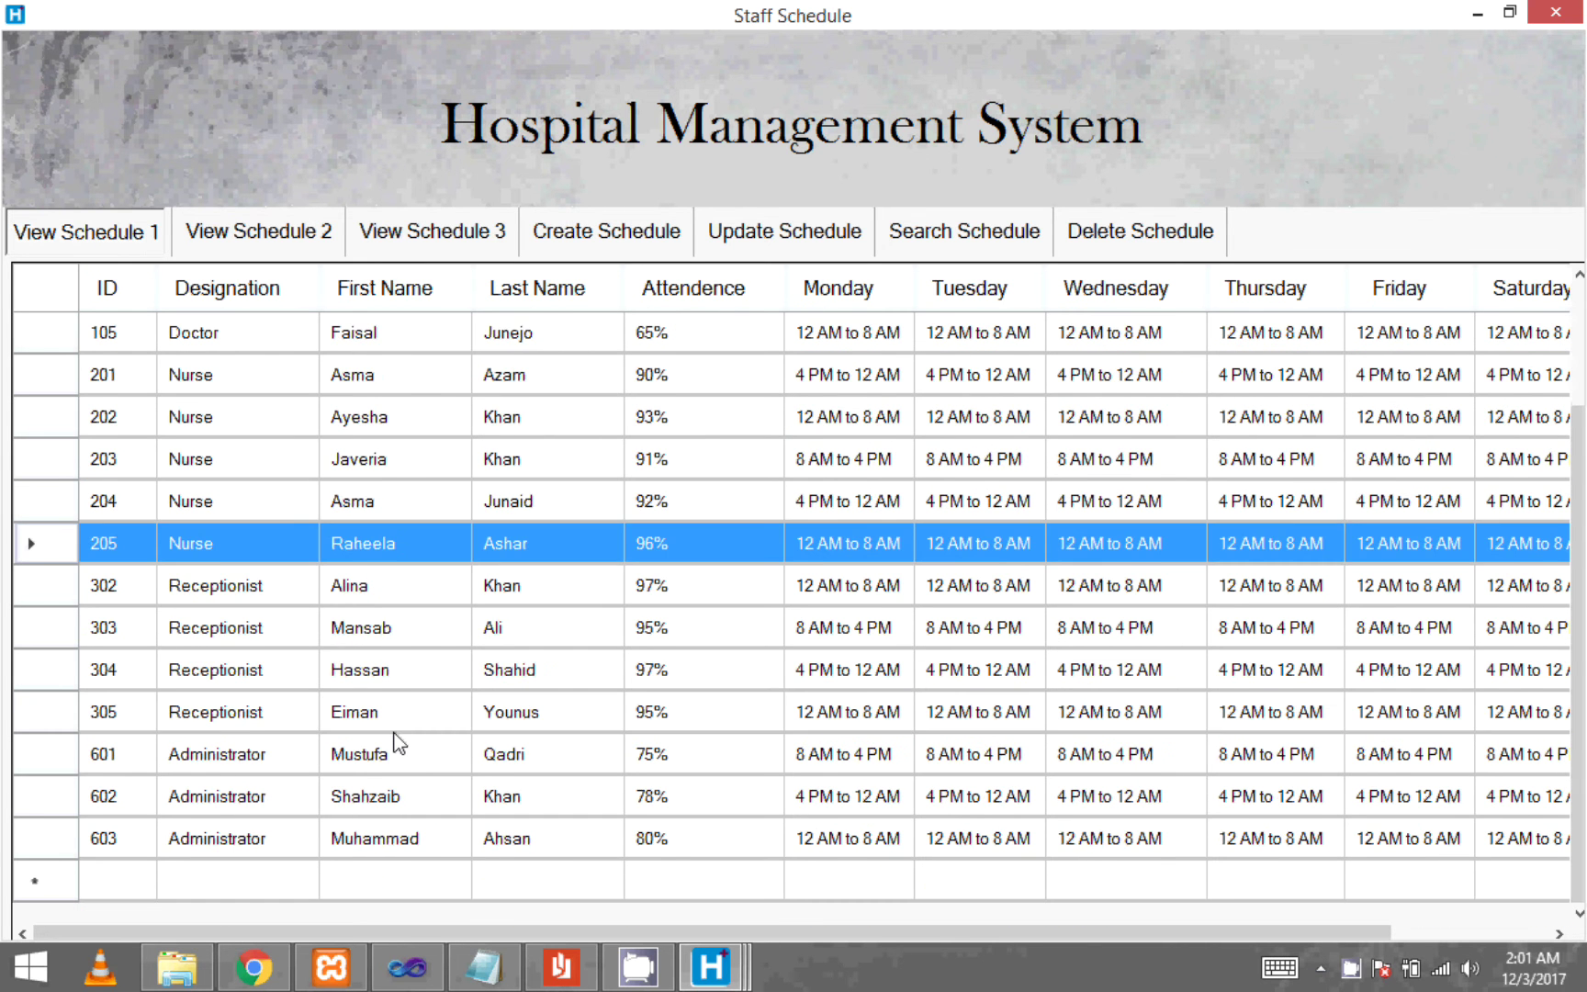
{"action": "scroll", "coordinate": [398, 744], "scroll_direction": "up", "scroll_amount": 2}
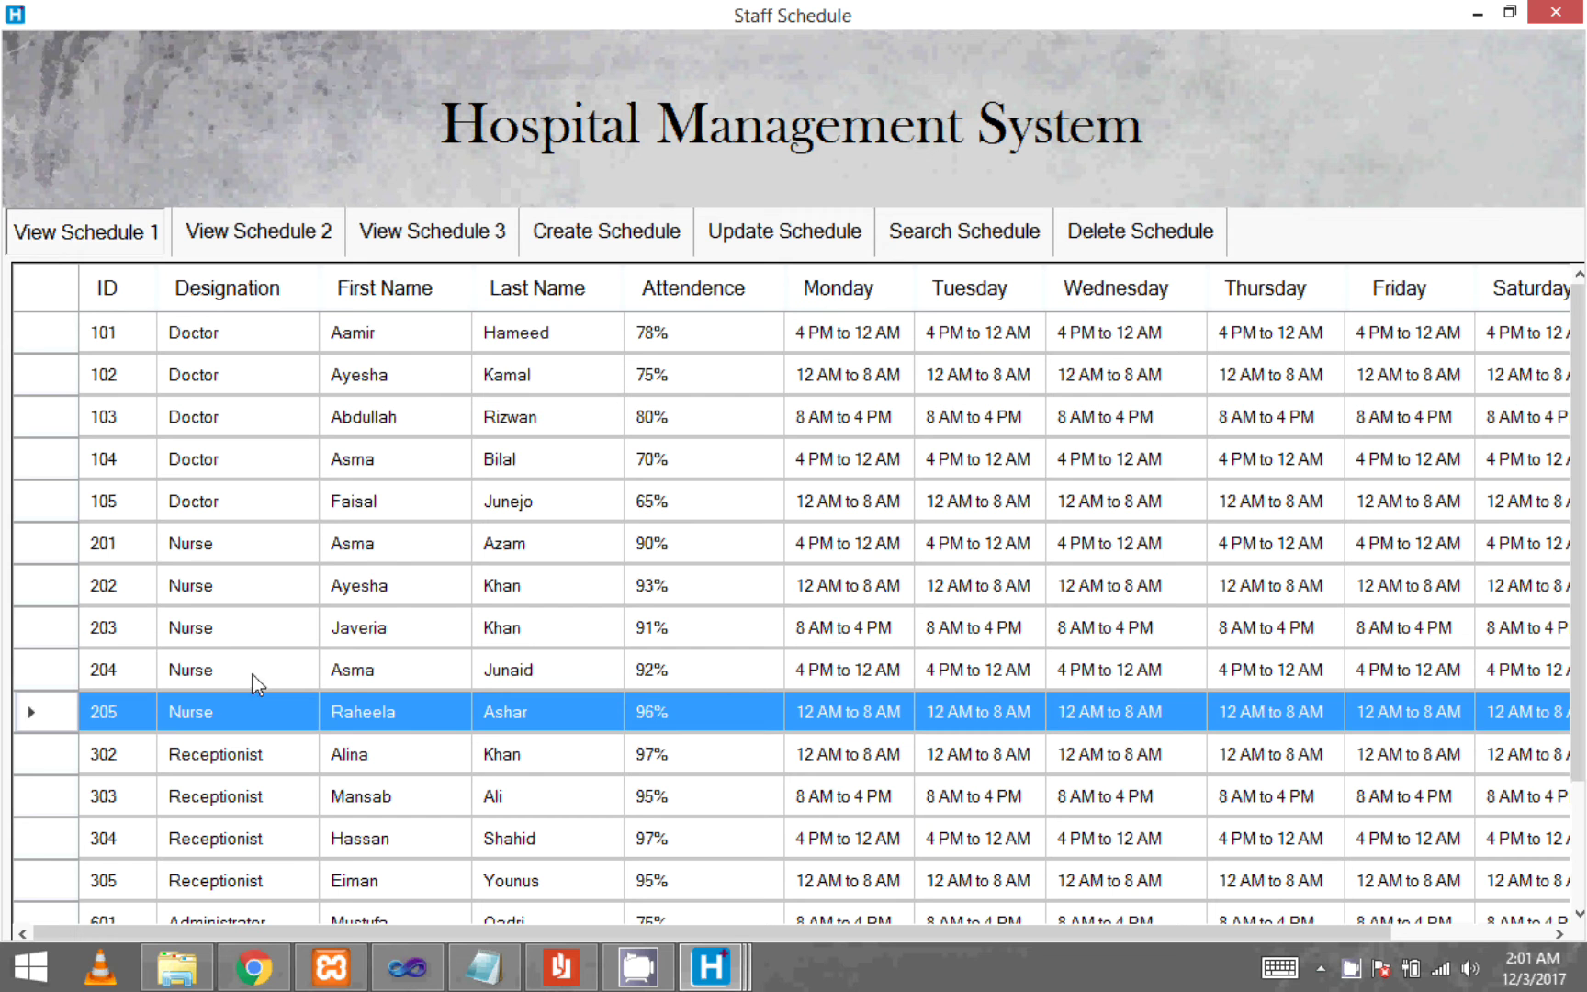
{"action": "left_click", "coordinate": [119, 503]}
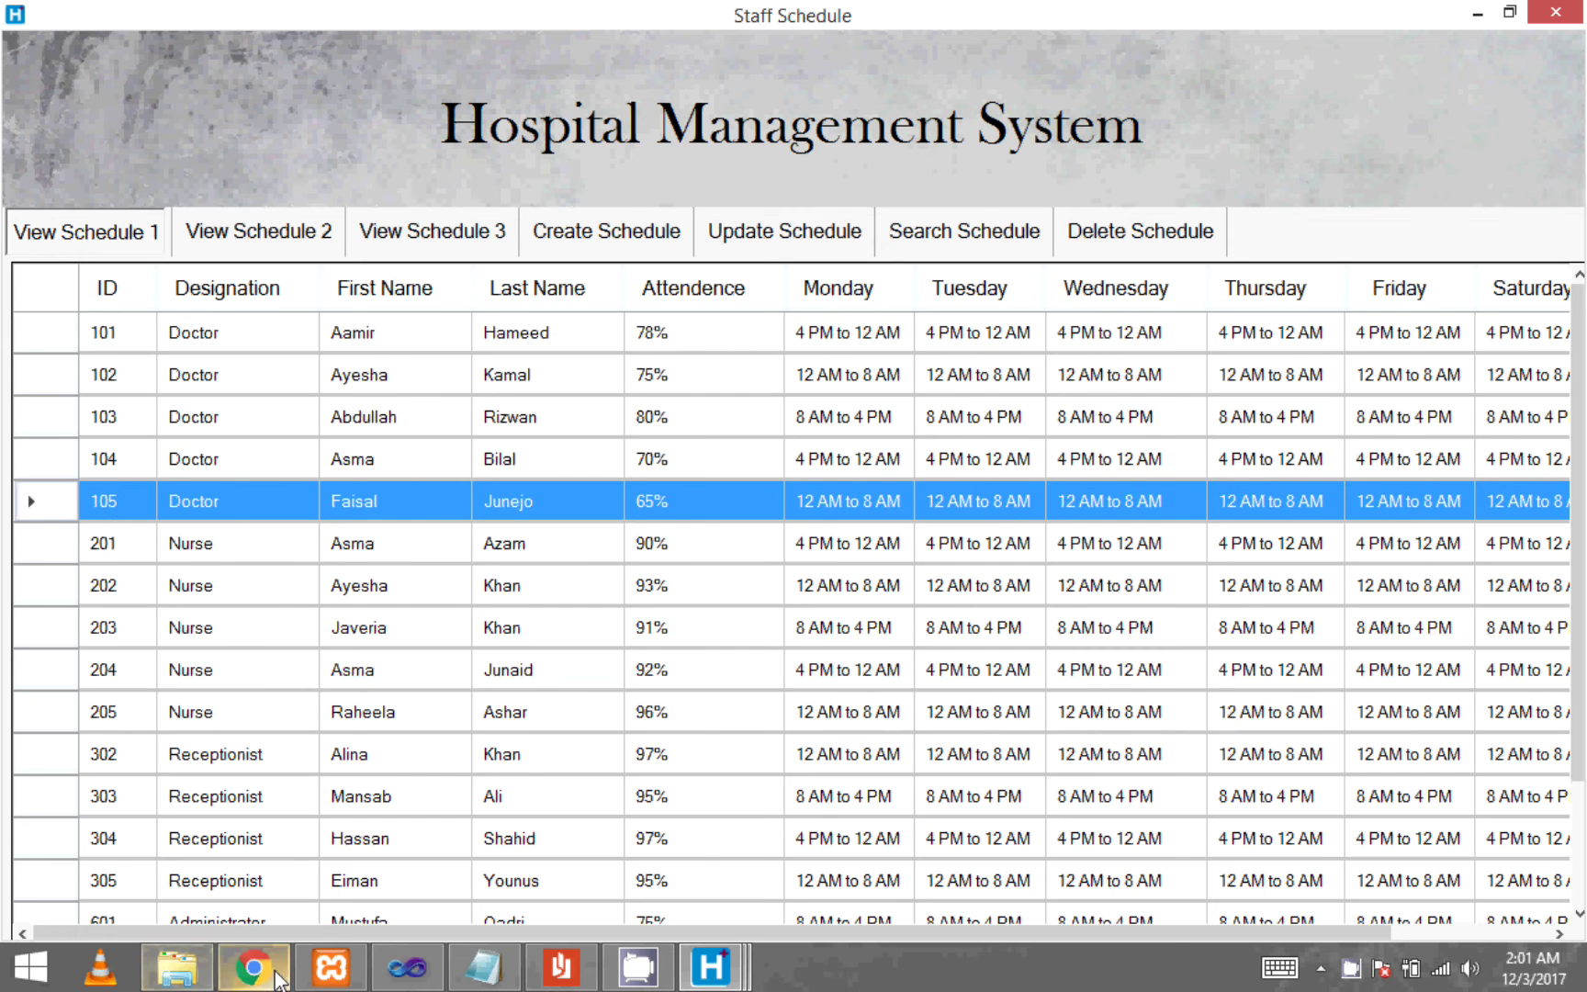
- Reload phpMyAdmin's schedule1 table to verify row 106 is deleted, then return to Staff Schedule
{"action": "left_click", "coordinate": [277, 978]}
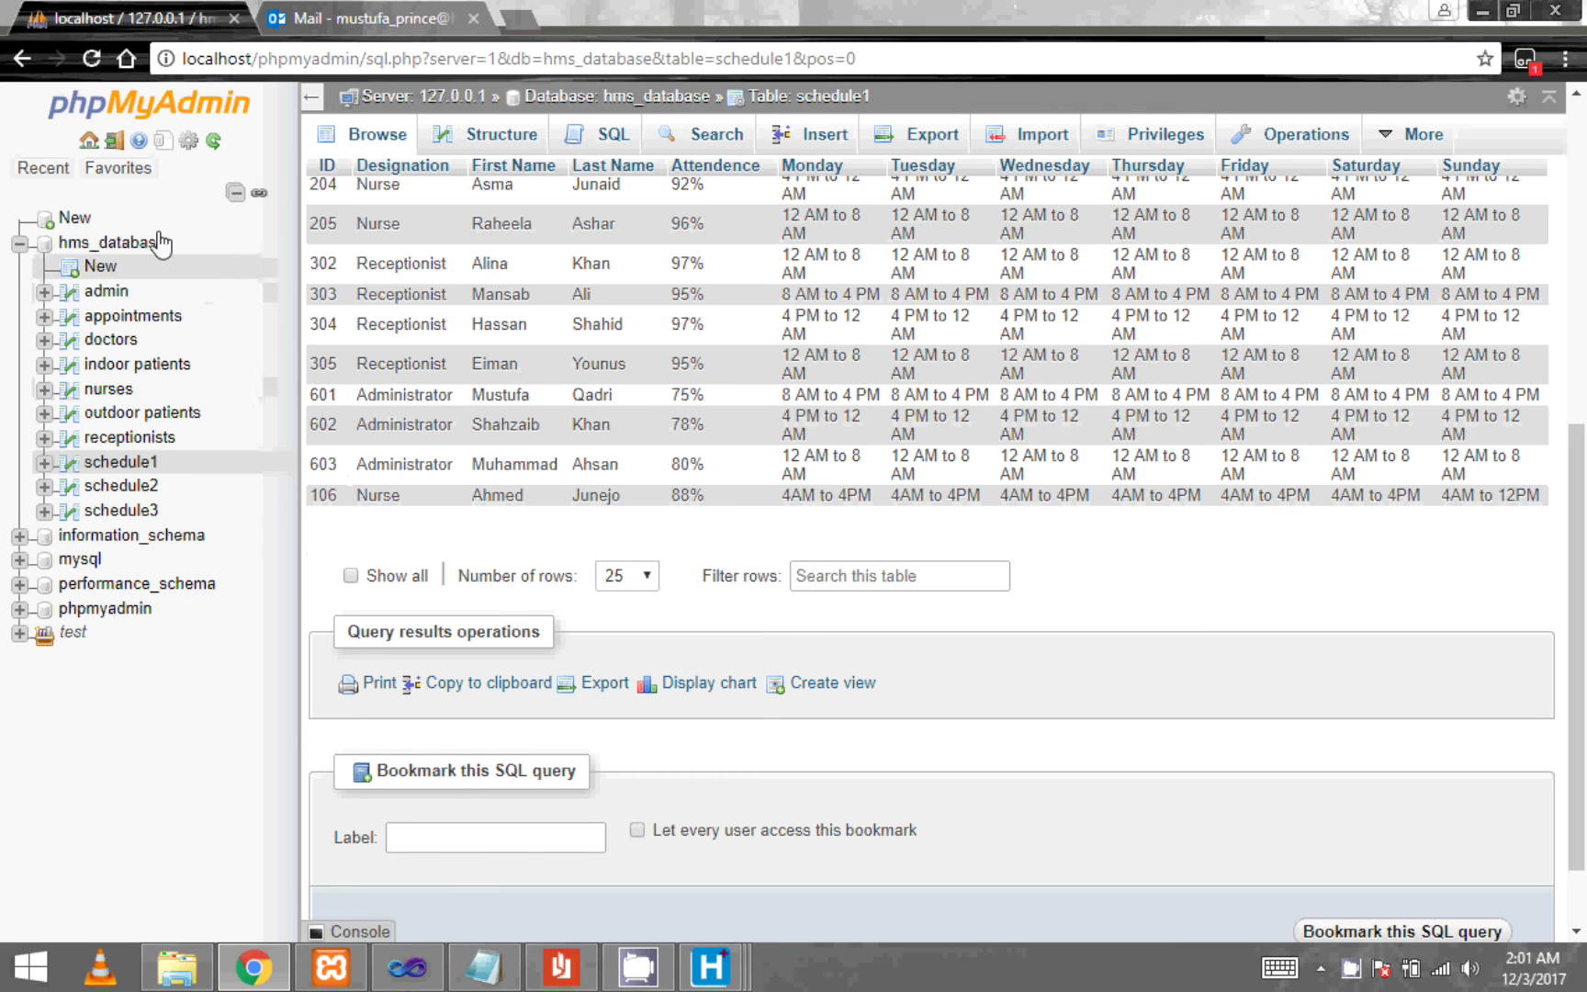
{"action": "left_click", "coordinate": [89, 58]}
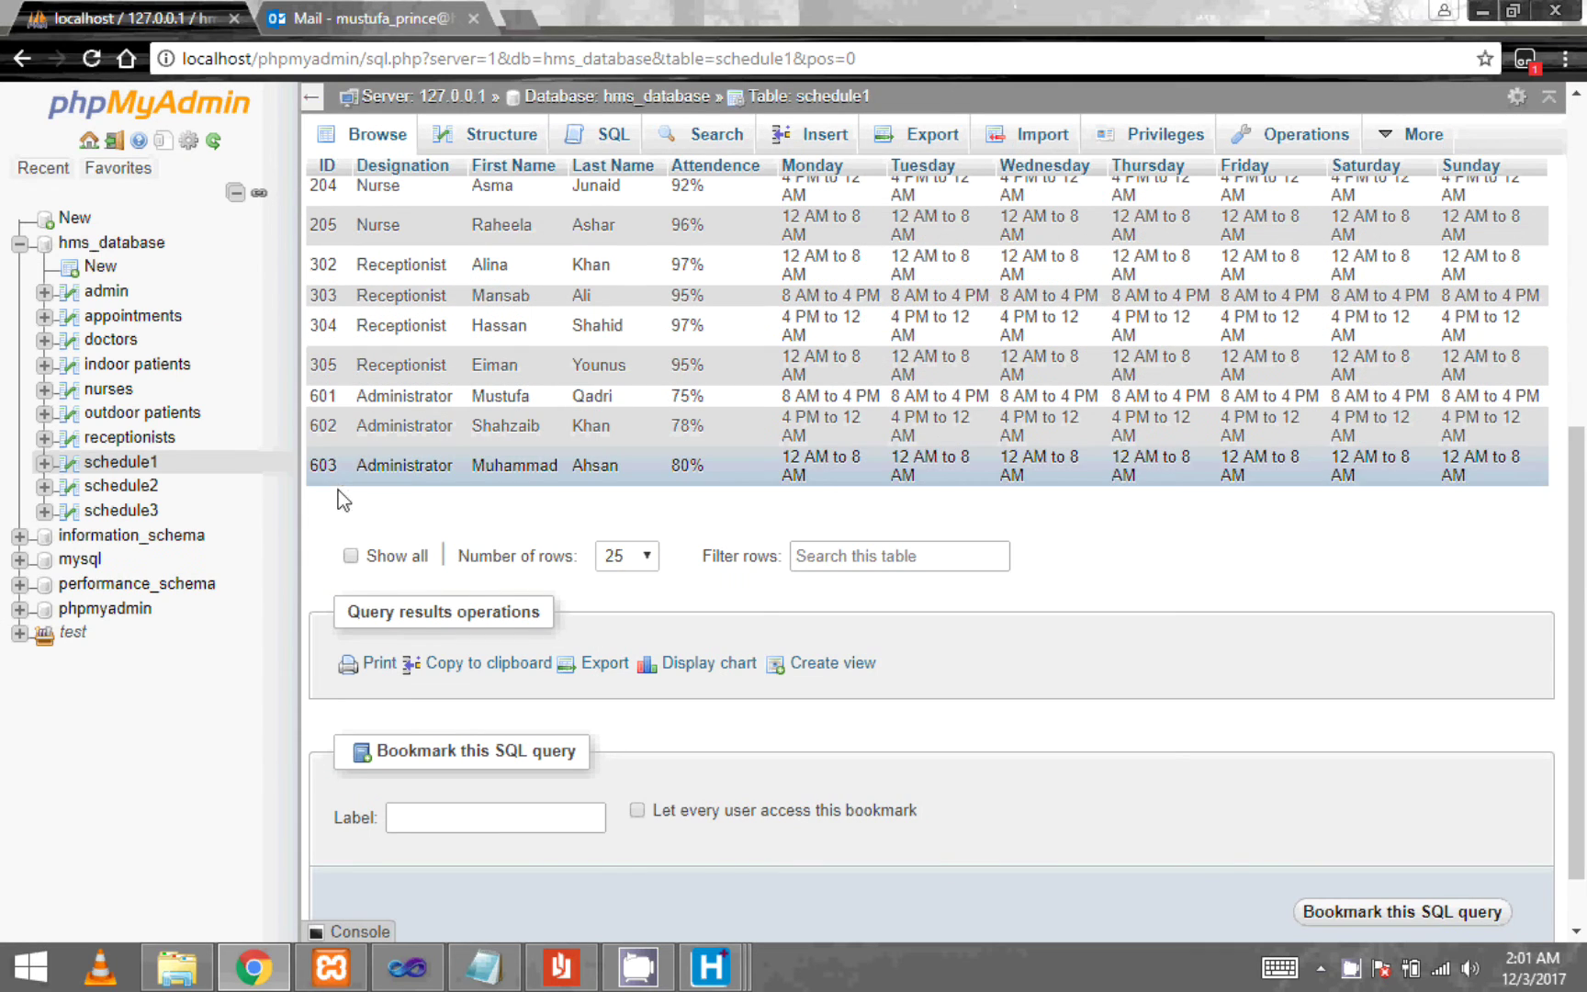
{"action": "scroll", "coordinate": [588, 503], "scroll_direction": "up", "scroll_amount": 1}
{"action": "scroll", "coordinate": [588, 503], "scroll_direction": "up", "scroll_amount": 3}
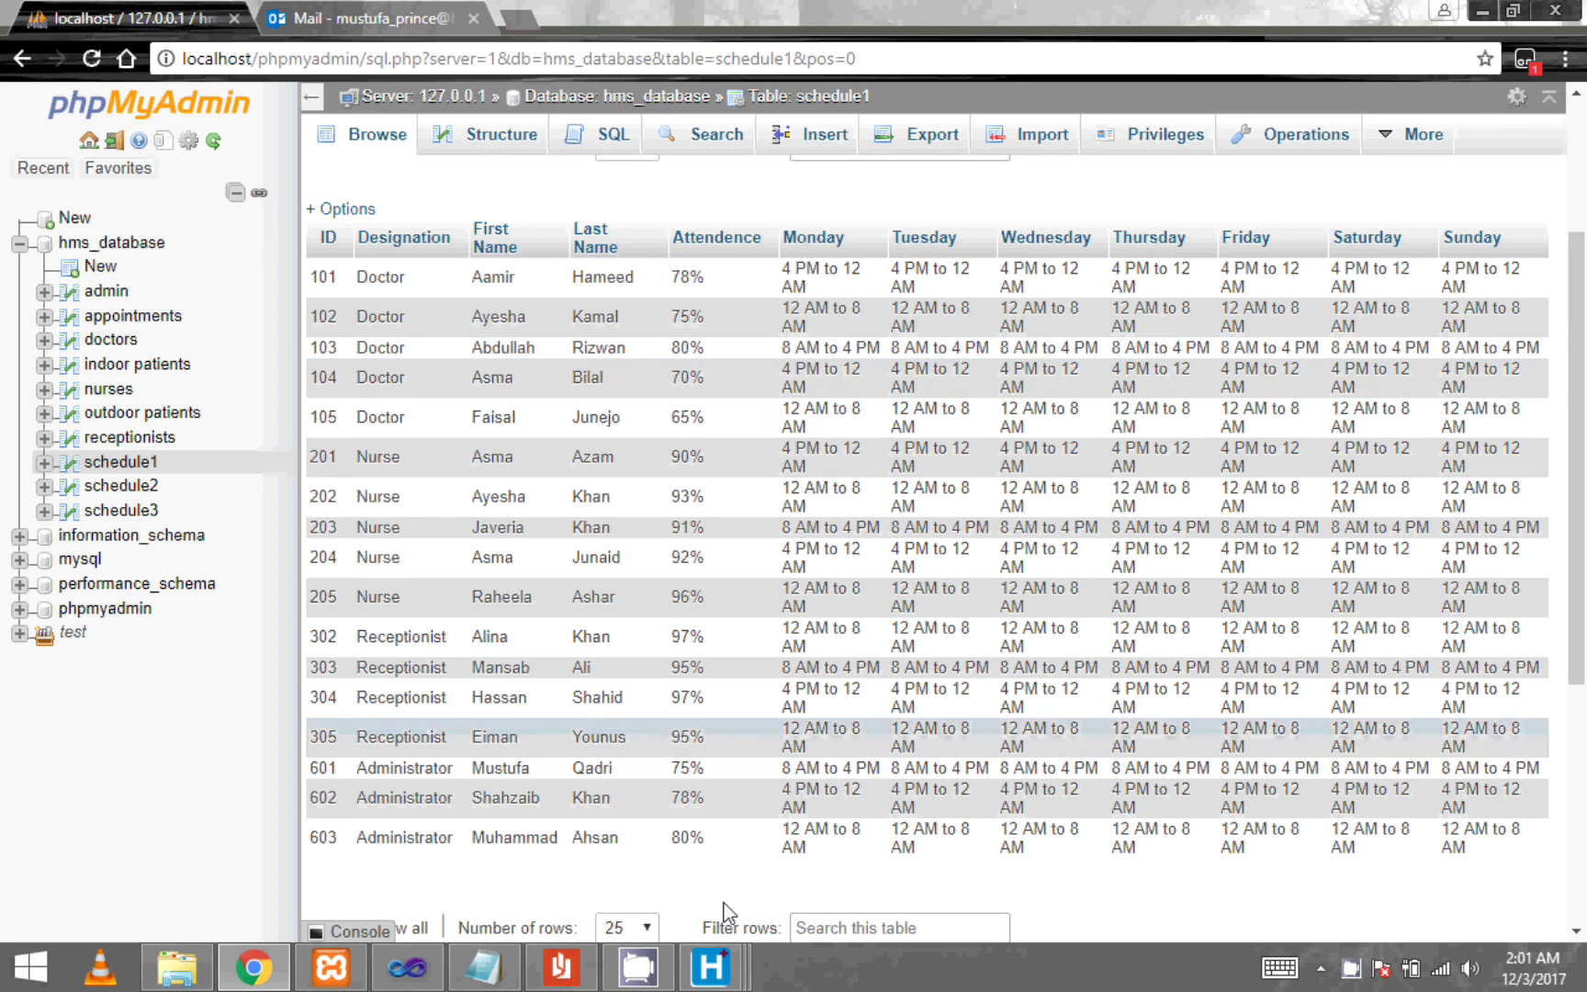
{"action": "mouse_move", "coordinate": [709, 966]}
{"action": "left_click", "coordinate": [941, 838]}
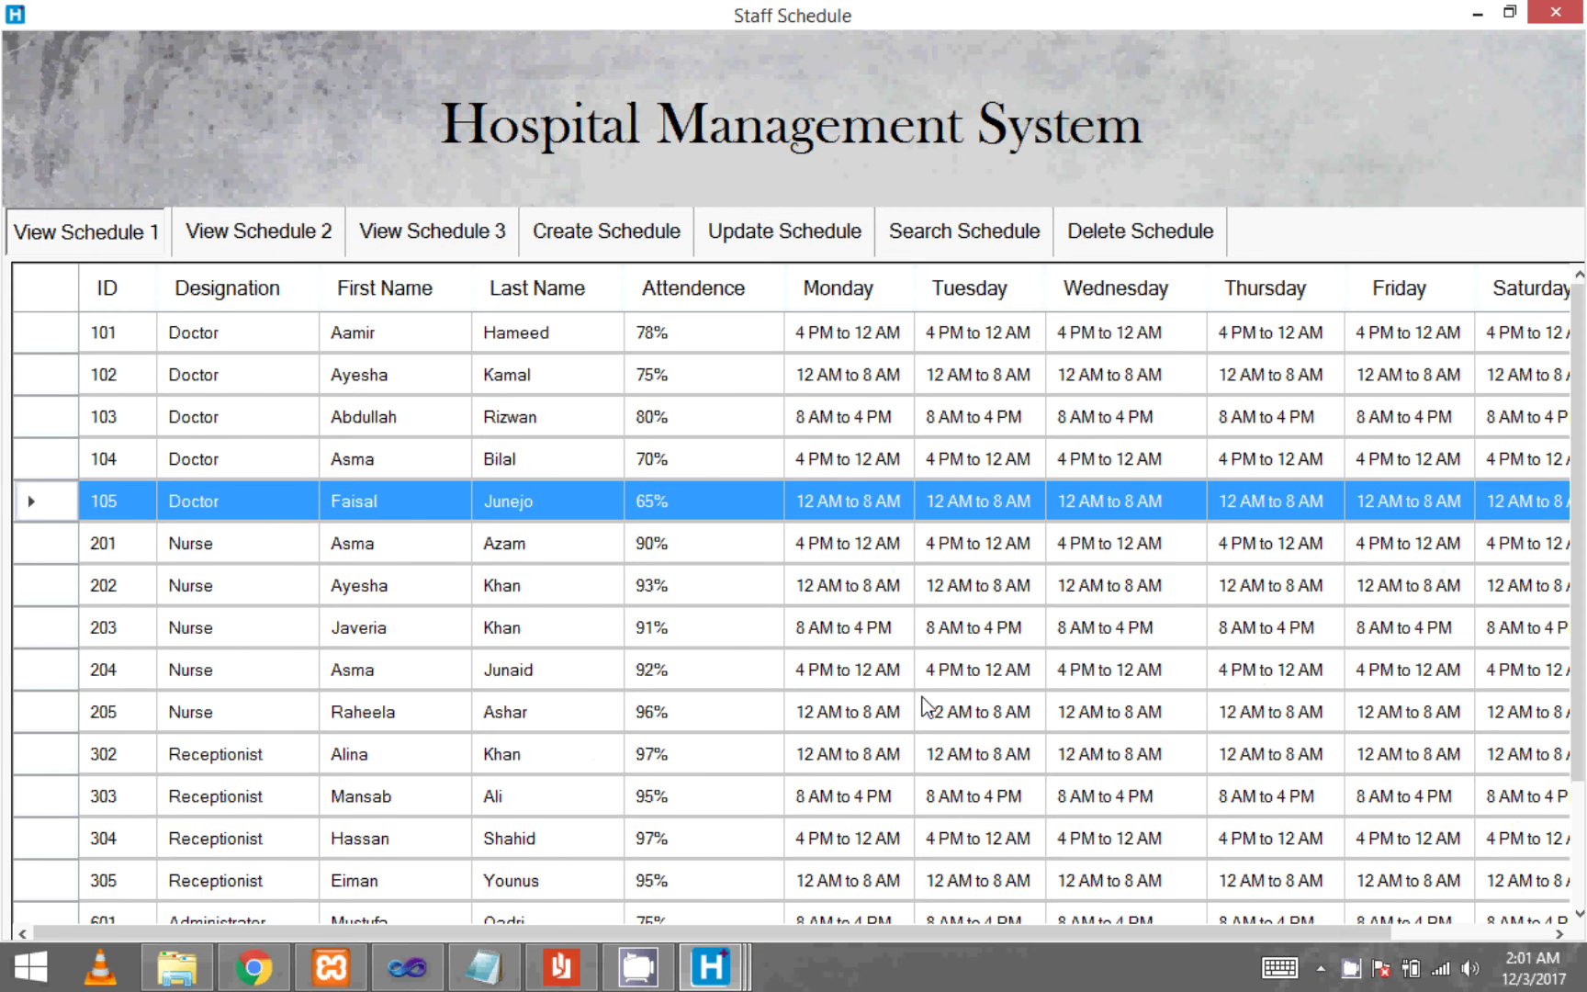
- Close Staff Schedule and fill the Email form with sender, recipient addresses and subject 'Testing'
{"action": "key", "text": "alt+F4"}
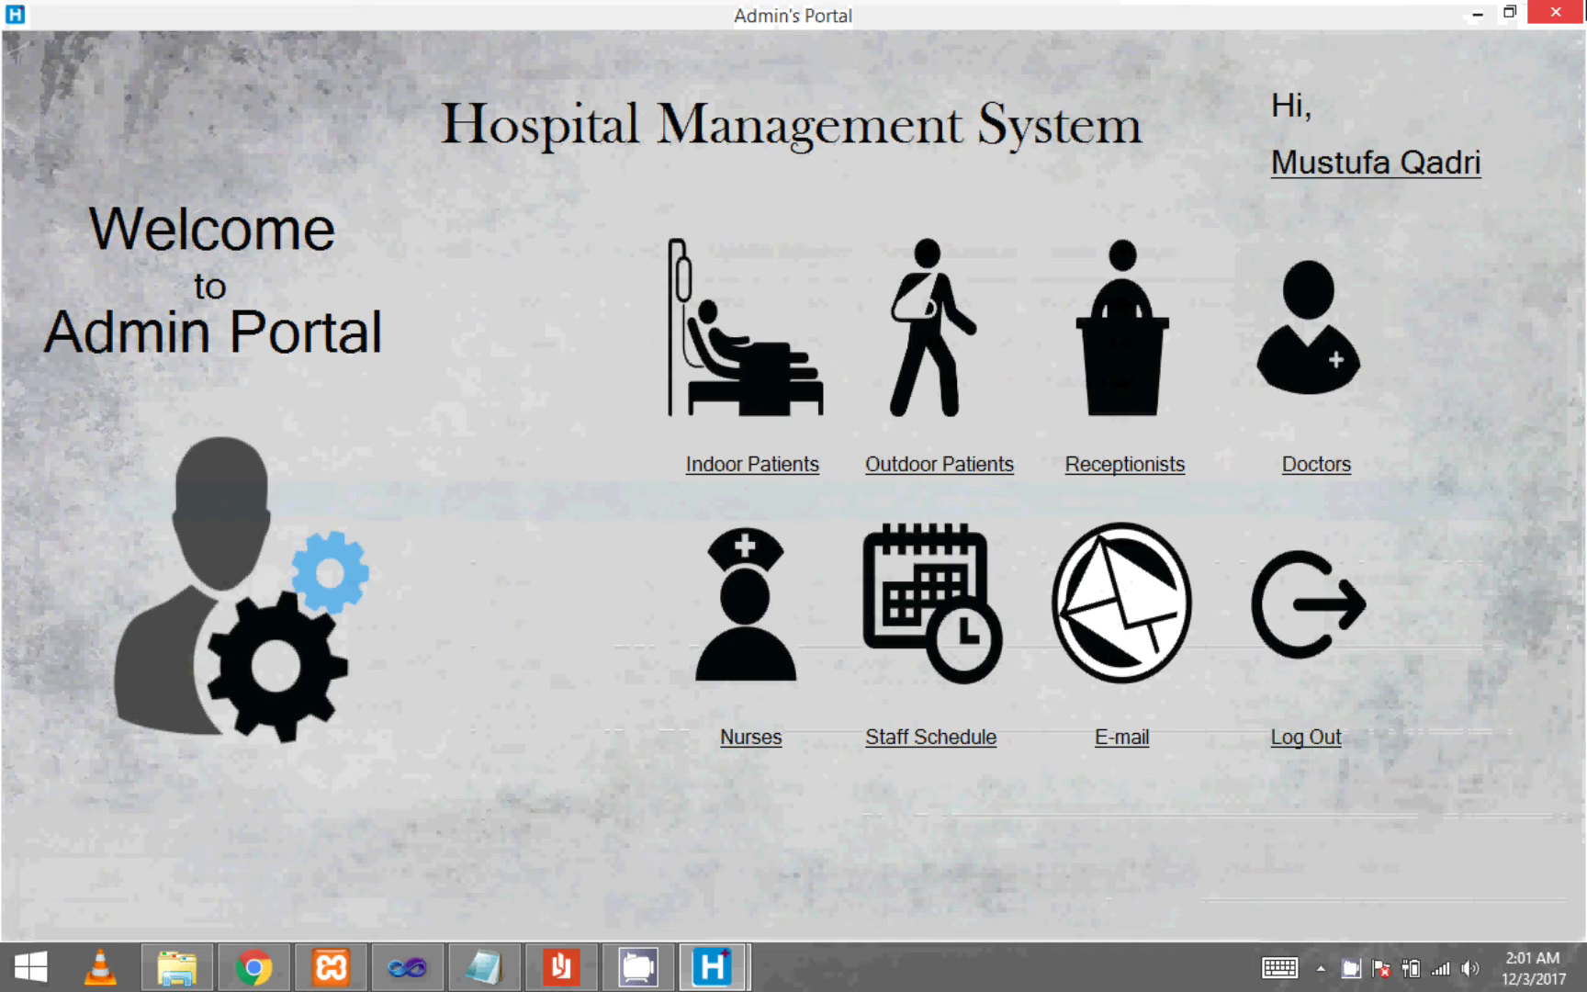
{"action": "left_click", "coordinate": [1119, 740]}
{"action": "key", "text": "Tab"}
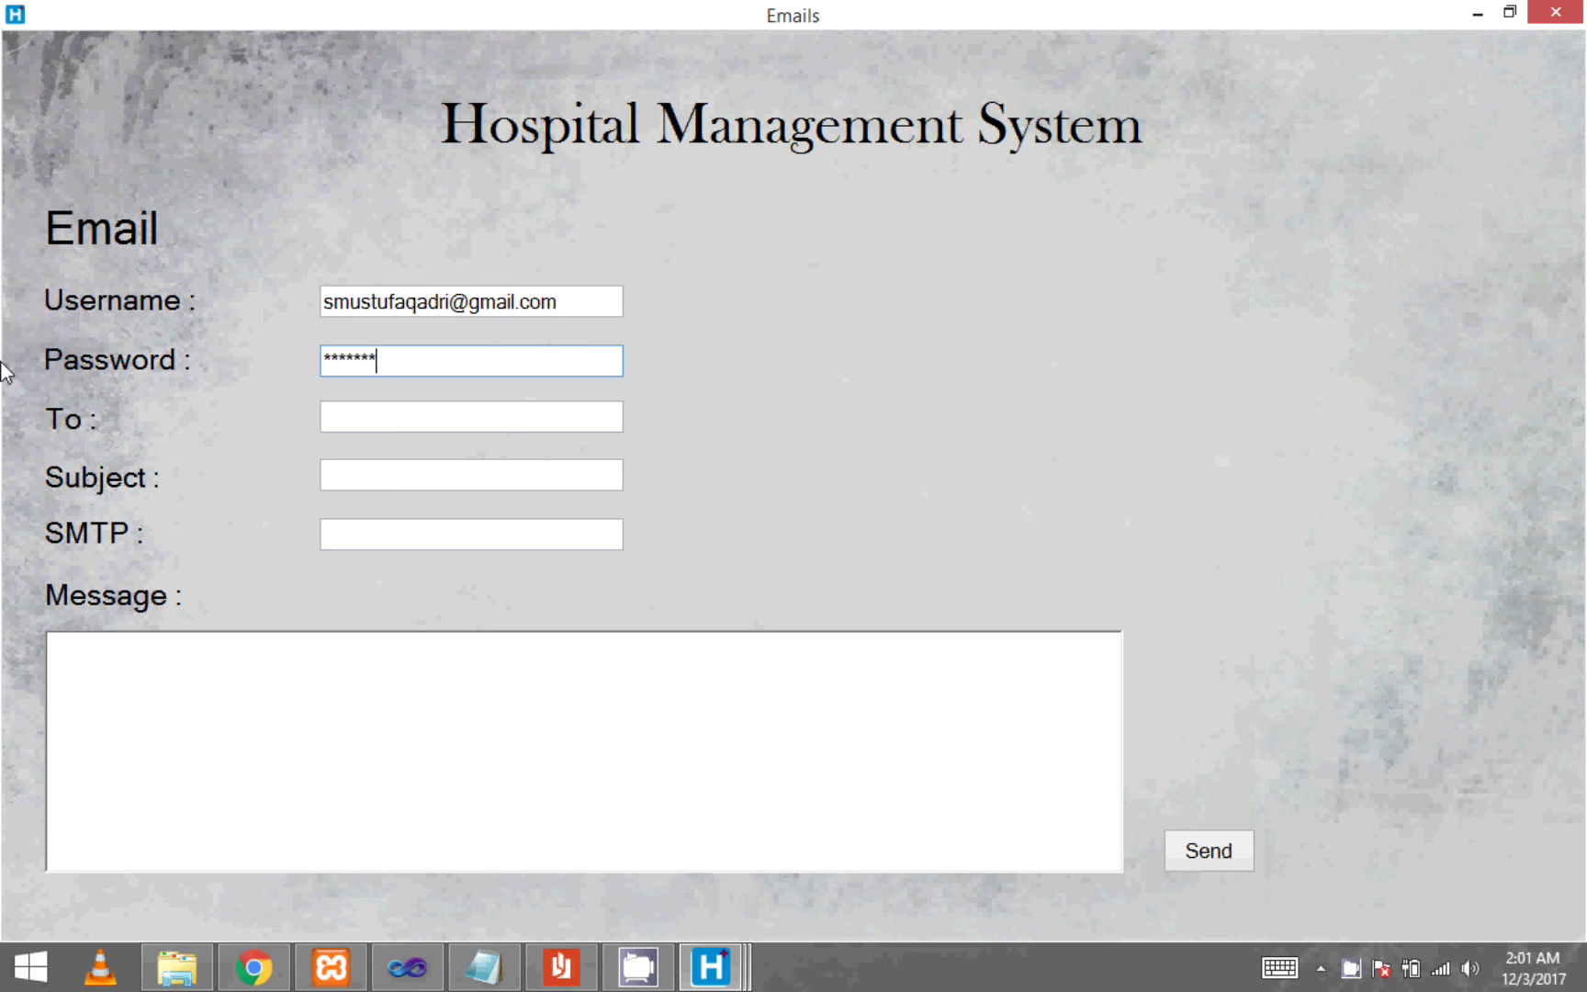
{"action": "key", "text": "Tab"}
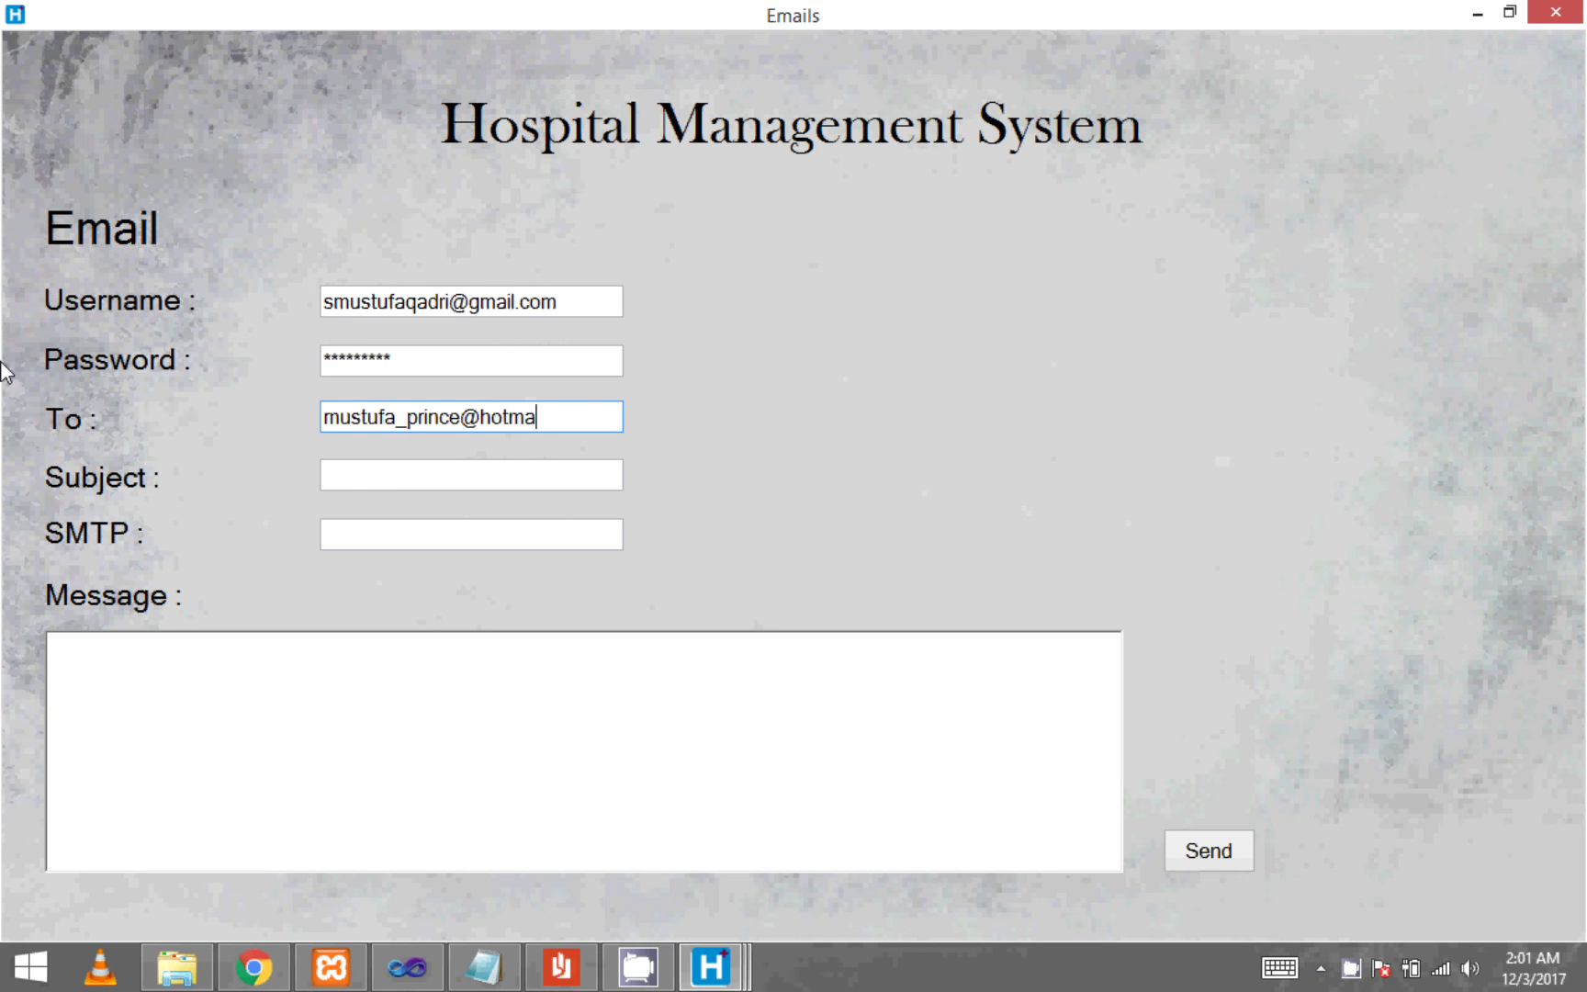
{"action": "key", "text": "Tab"}
{"action": "type", "text": "Testing"}
{"action": "key", "text": "Tab"}
- Set SMTP server smtp.gmail.com, write 'Hi Brother, How are you ?', and send the email
{"action": "type", "text": "smtp.gm"}
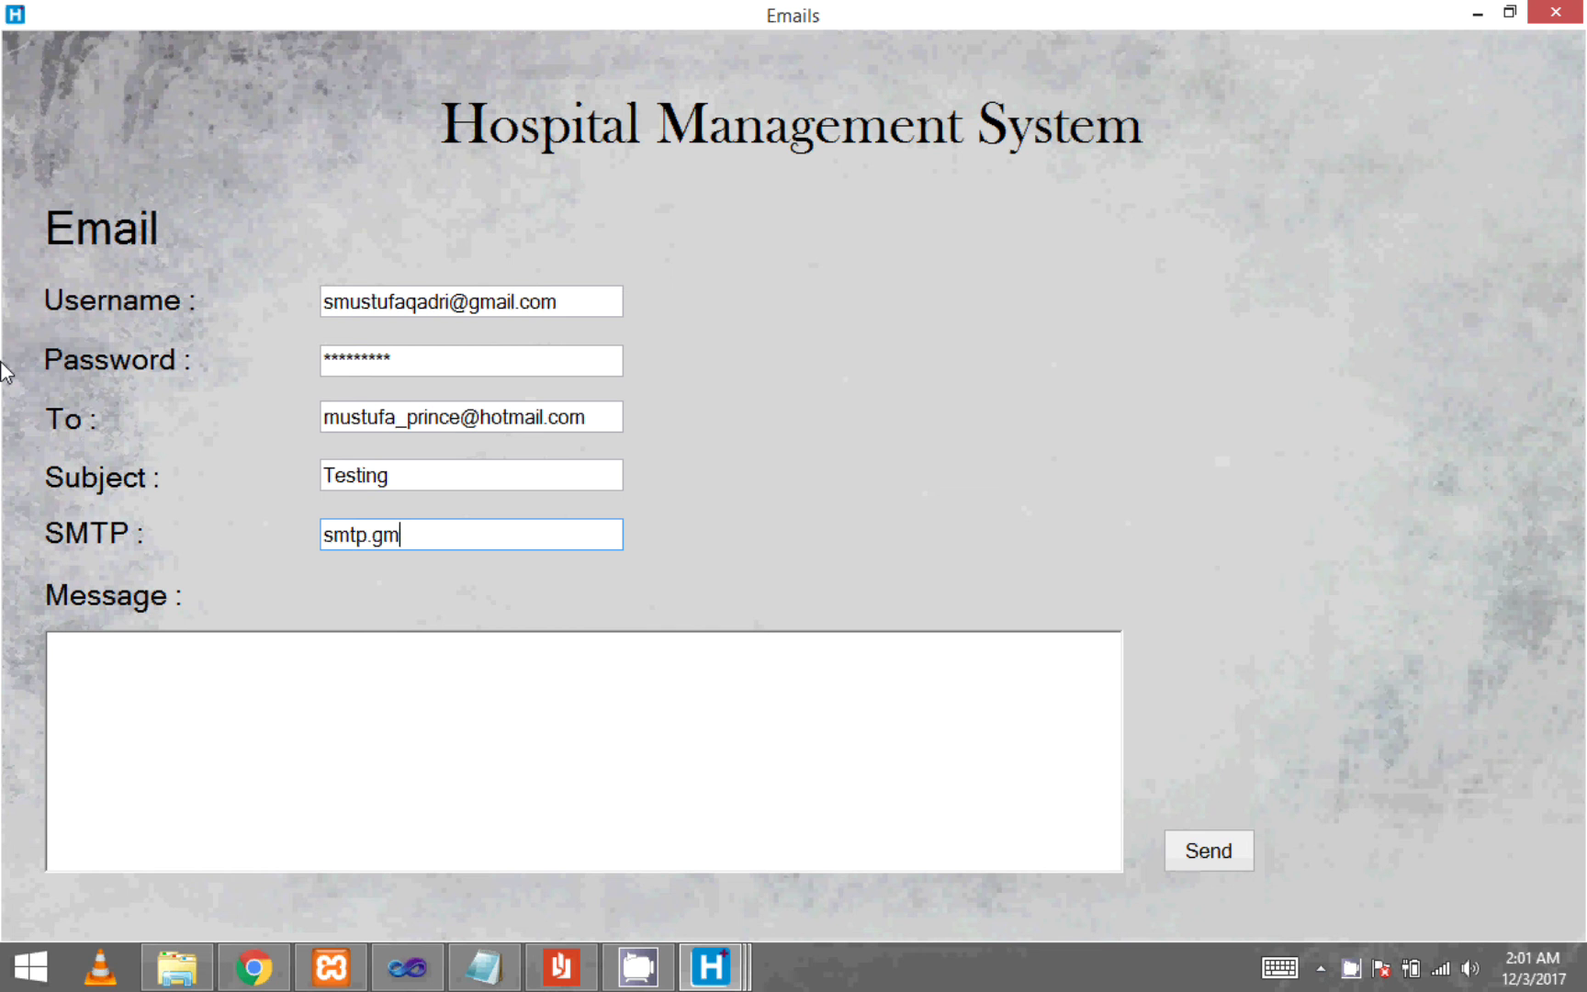
{"action": "type", "text": "ail.com"}
{"action": "key", "text": "Tab"}
{"action": "key", "text": "Tab"}
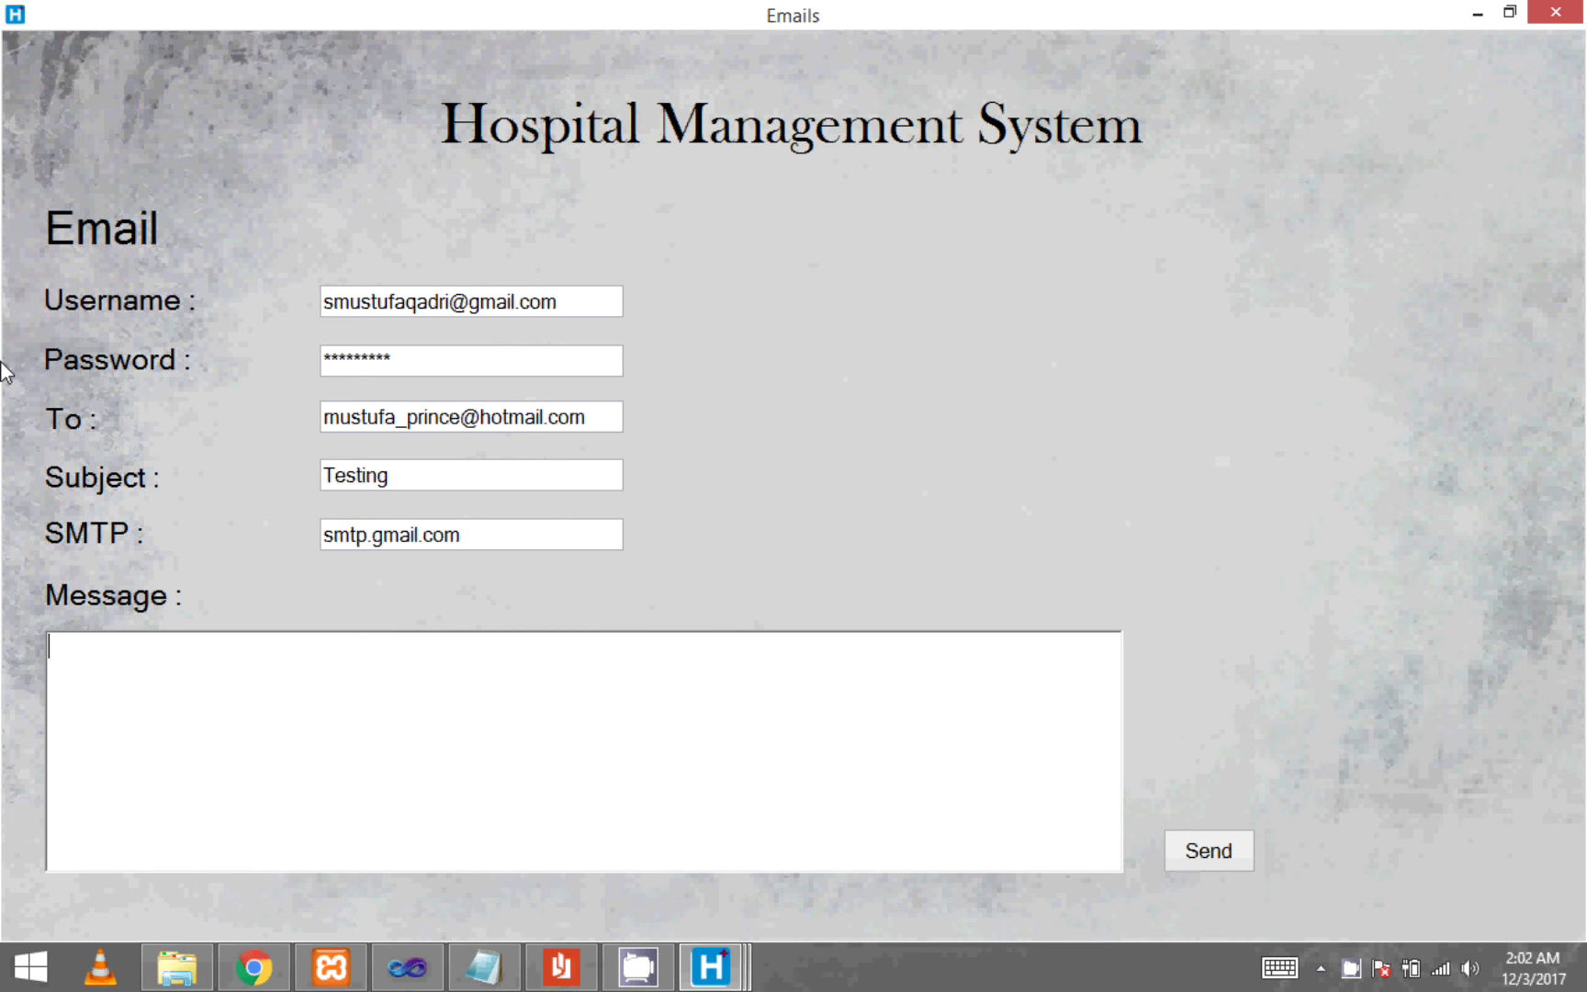
{"action": "type", "text": "H"}
{"action": "type", "text": "i Bro"}
{"action": "type", "text": "teh"}
{"action": "key", "text": "BackSpace"}
{"action": "key", "text": "BackSpace"}
{"action": "type", "text": "her,"}
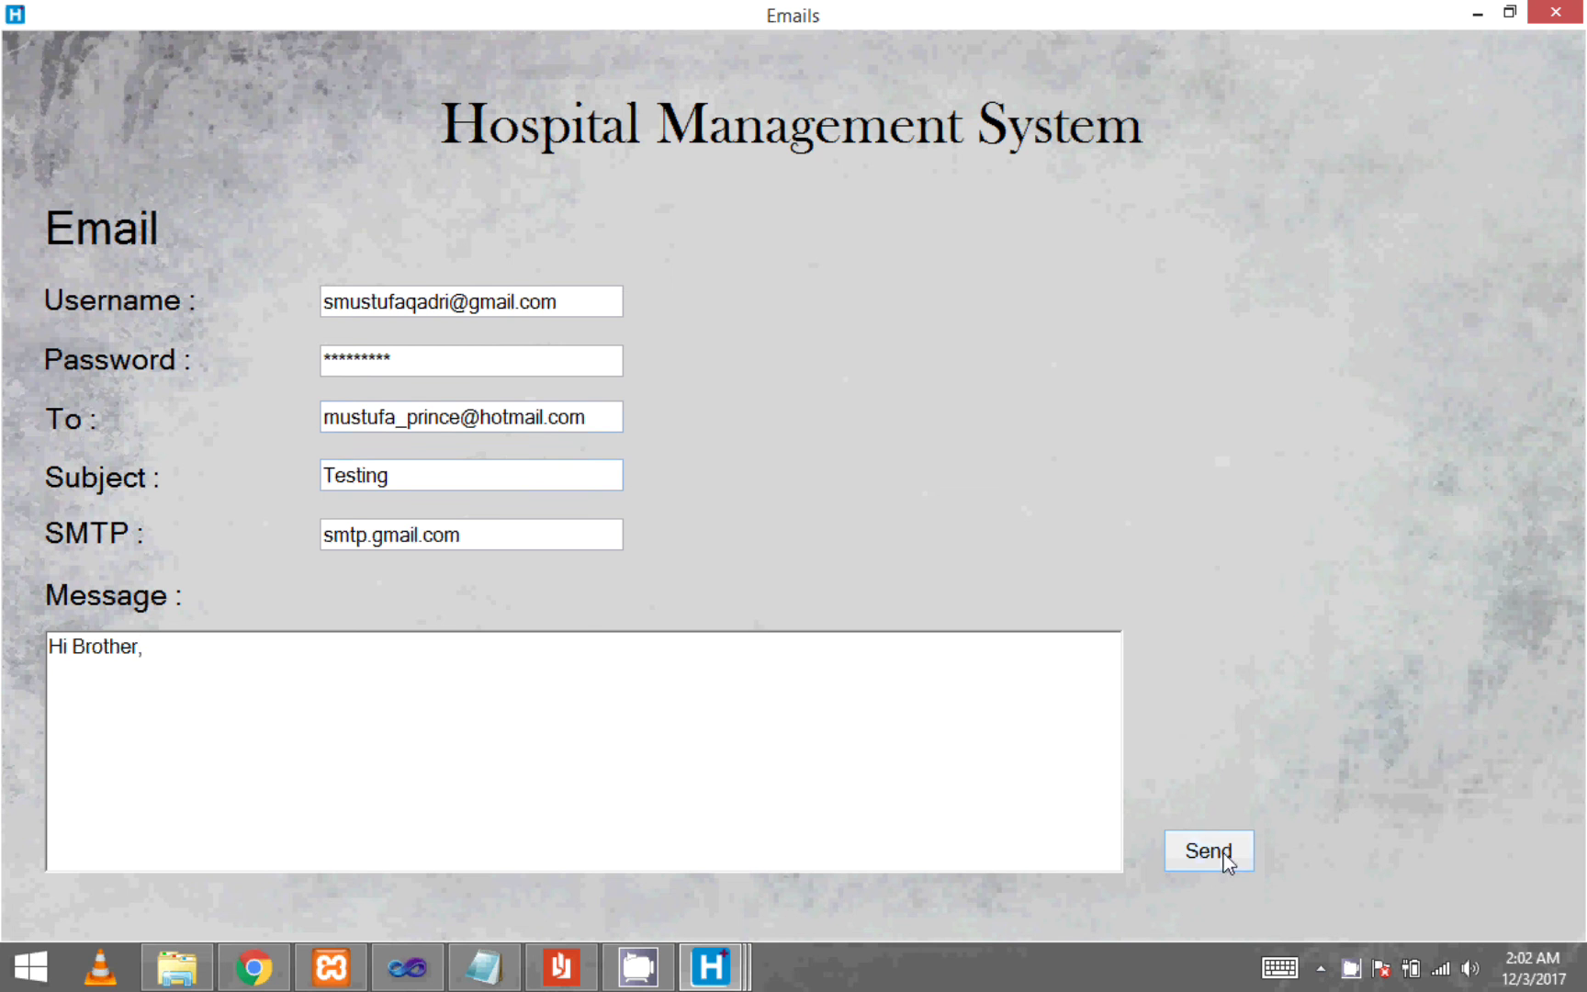
{"action": "key", "text": "Return"}
{"action": "type", "text": "How are you ?"}
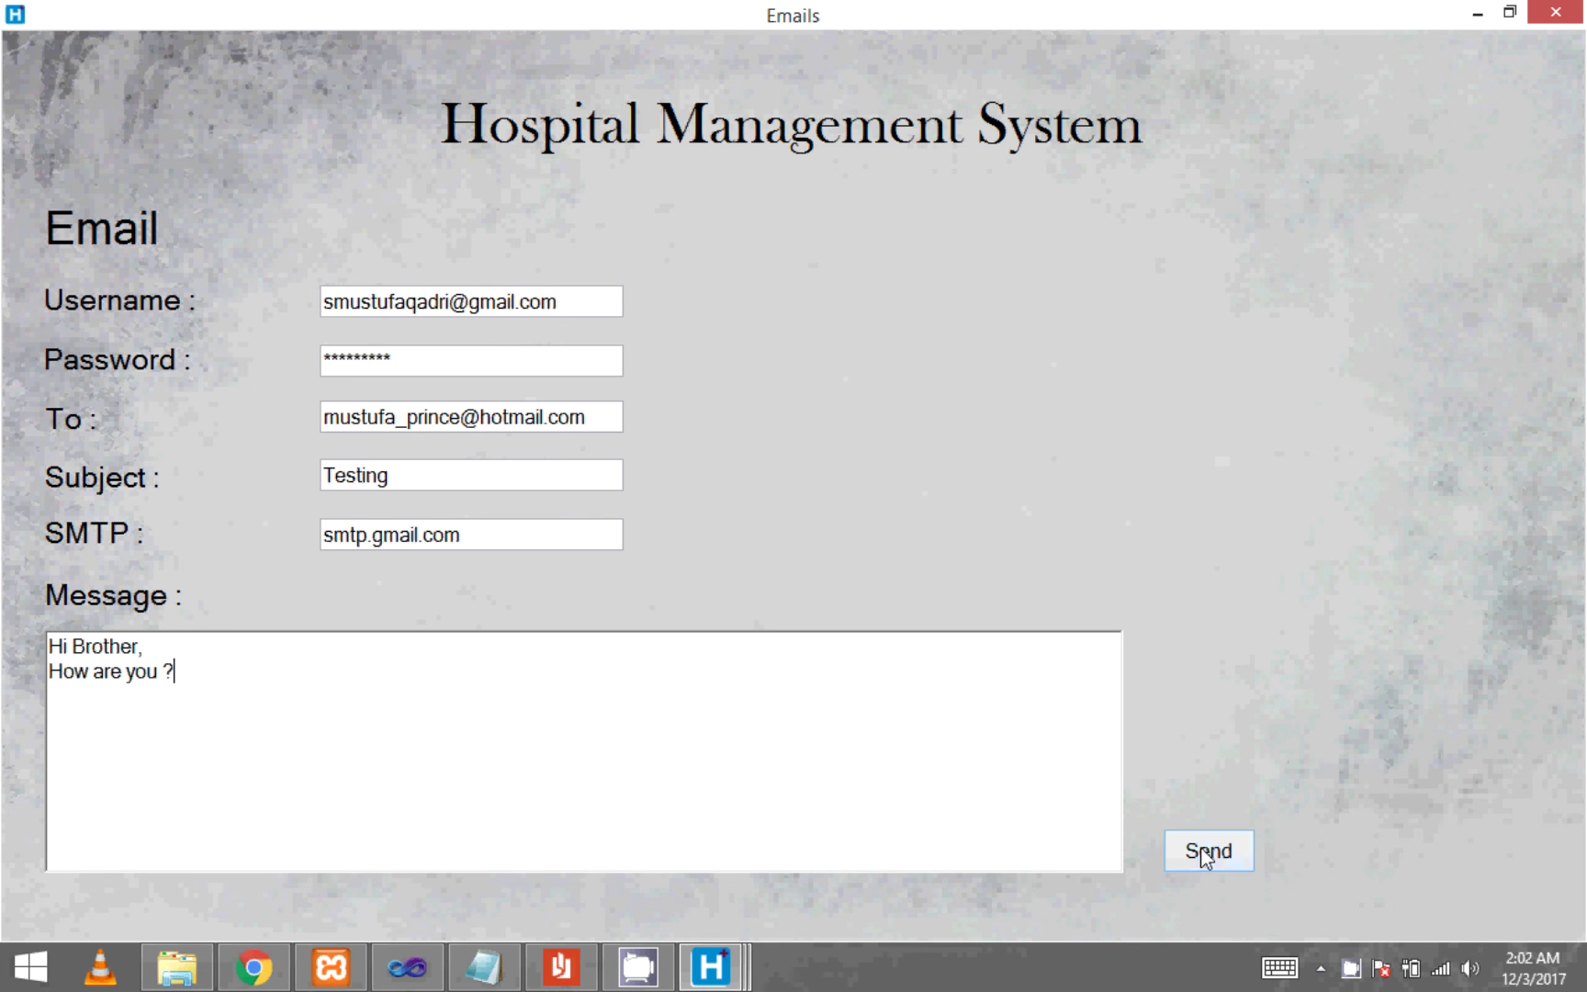
{"action": "left_click", "coordinate": [1201, 853]}
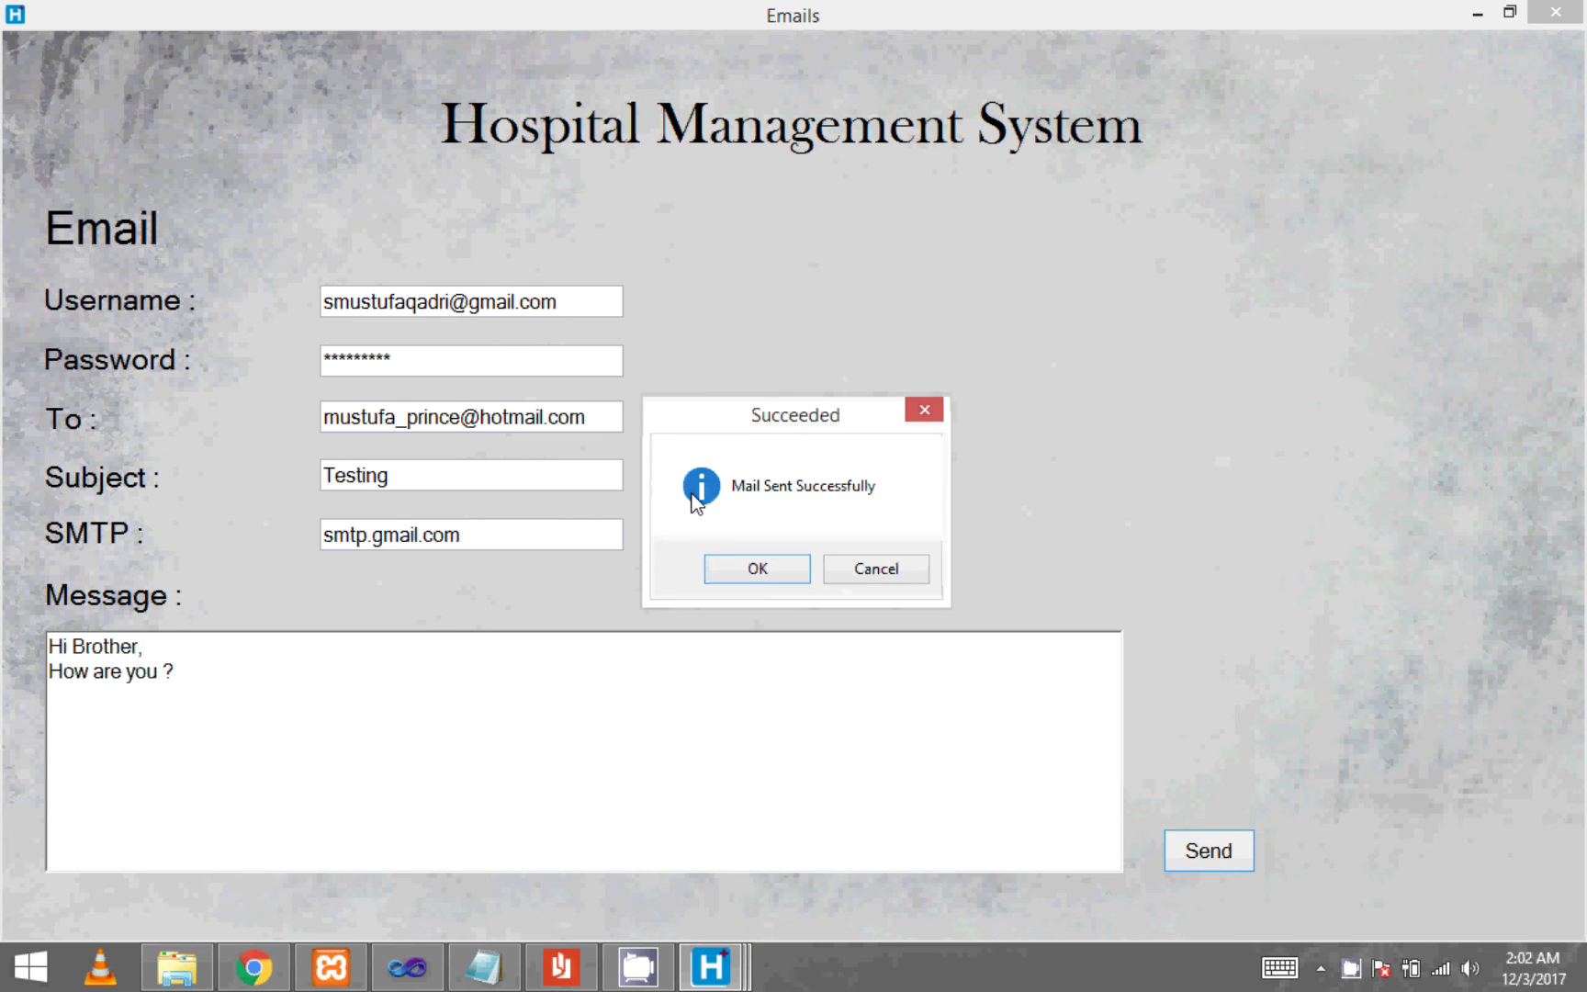
{"action": "left_click", "coordinate": [777, 565]}
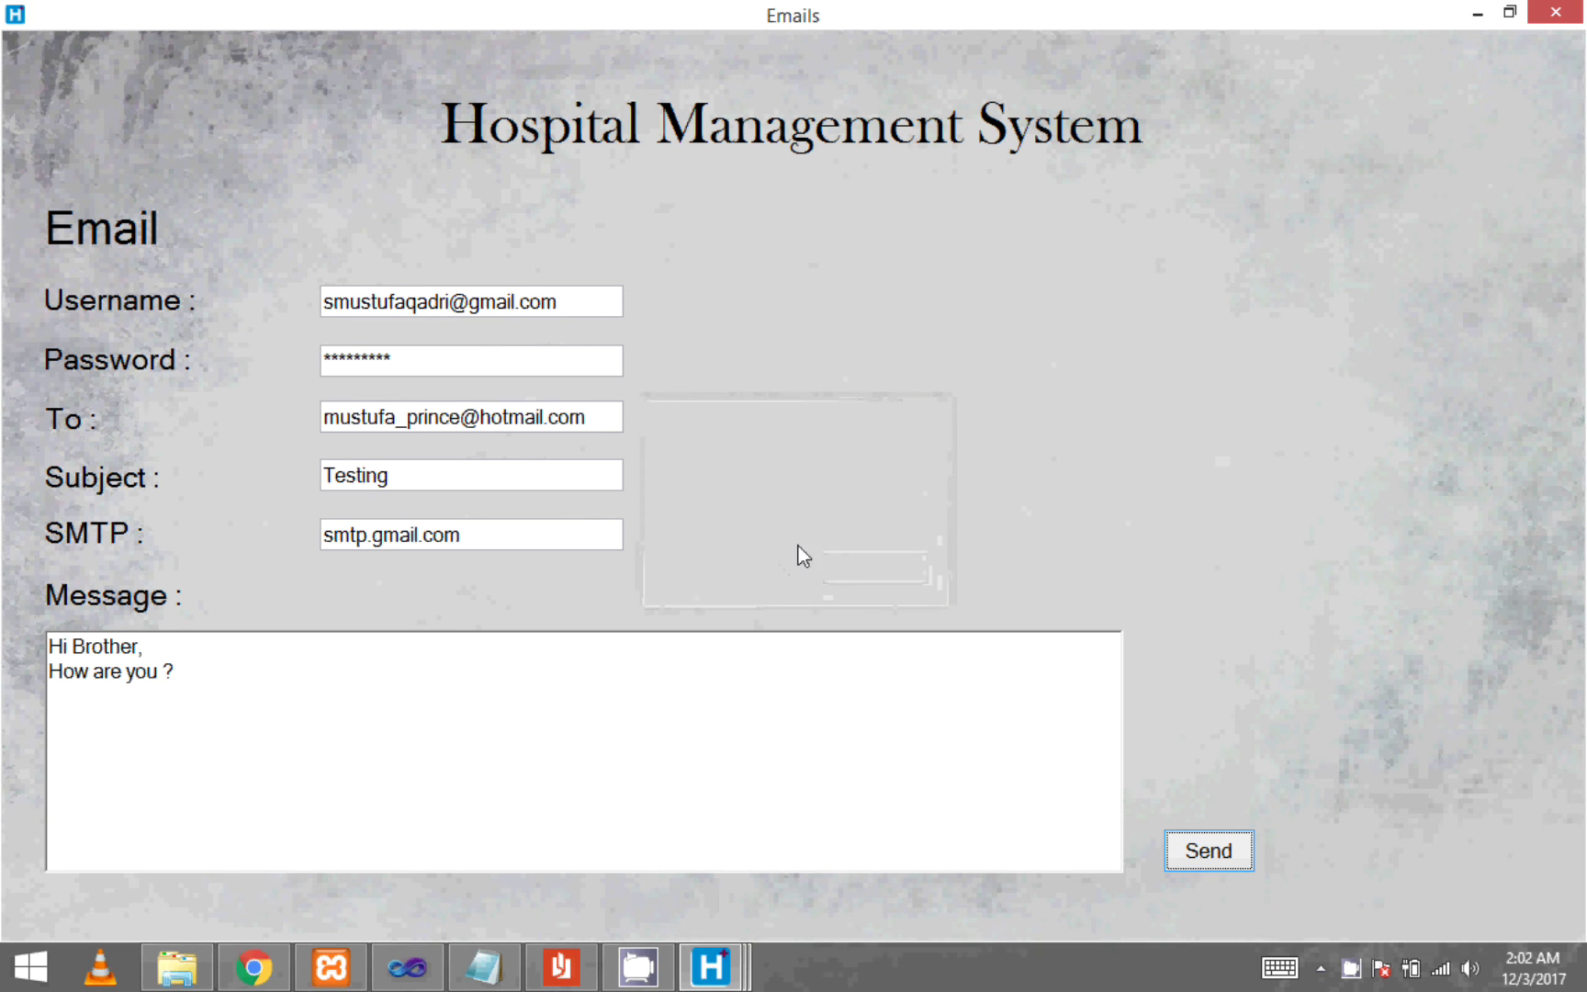
{"action": "left_click", "coordinate": [253, 967]}
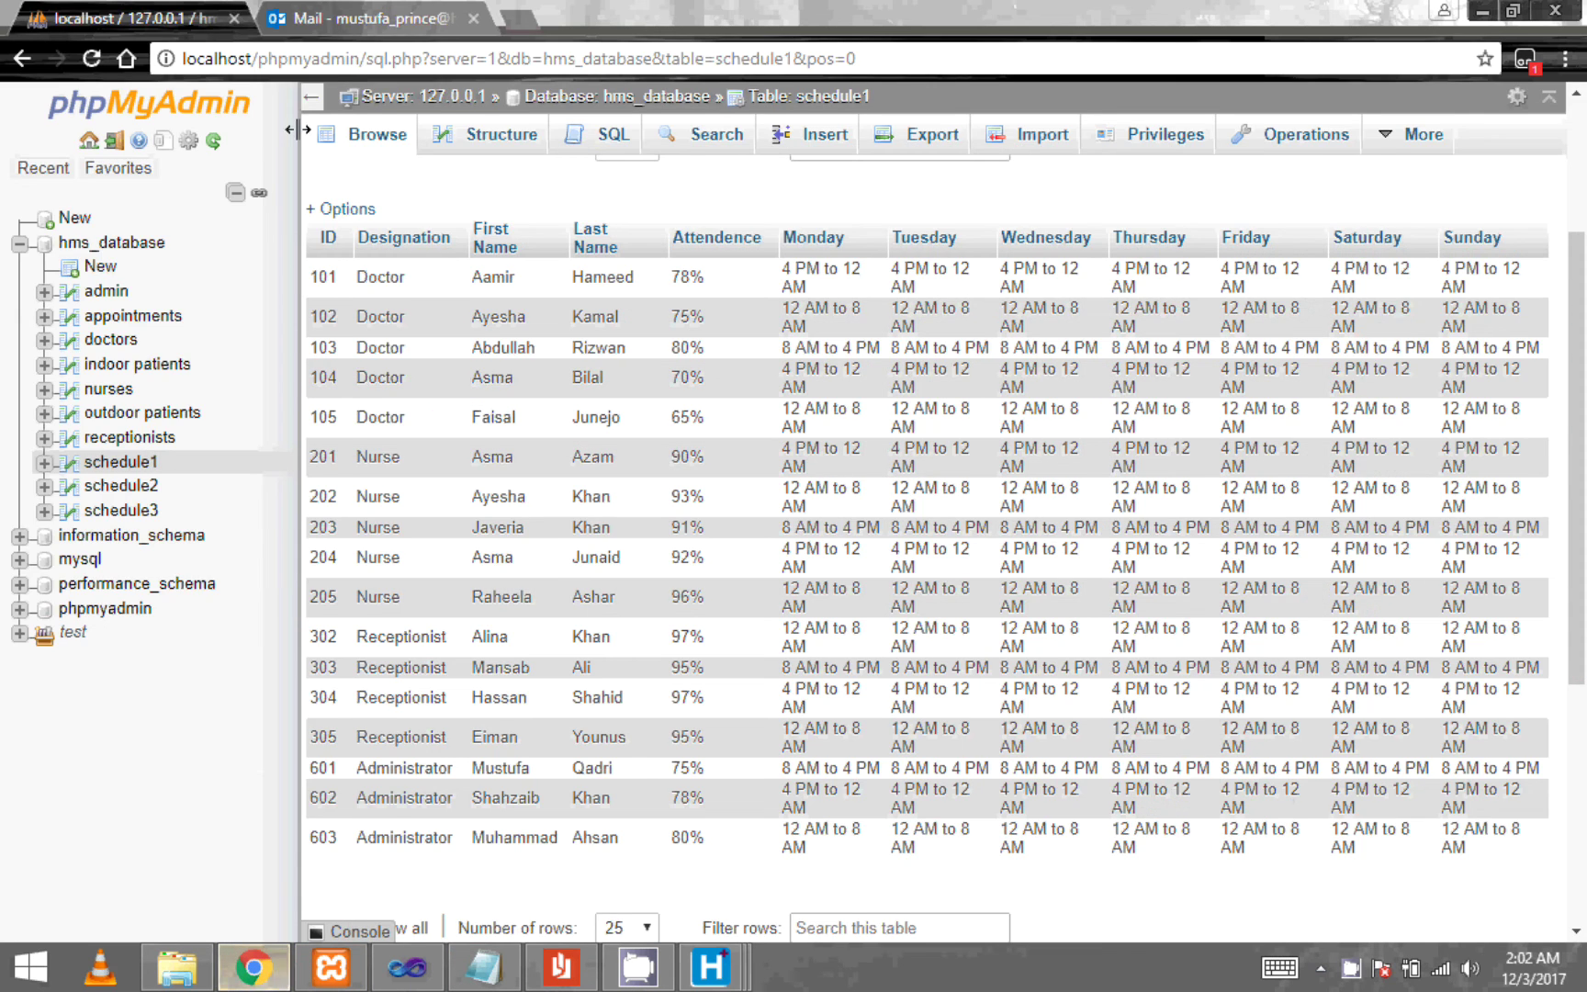
- Reload the Outlook Mail inbox twice looking for the test email, then return to the Email form
{"action": "left_click", "coordinate": [372, 19]}
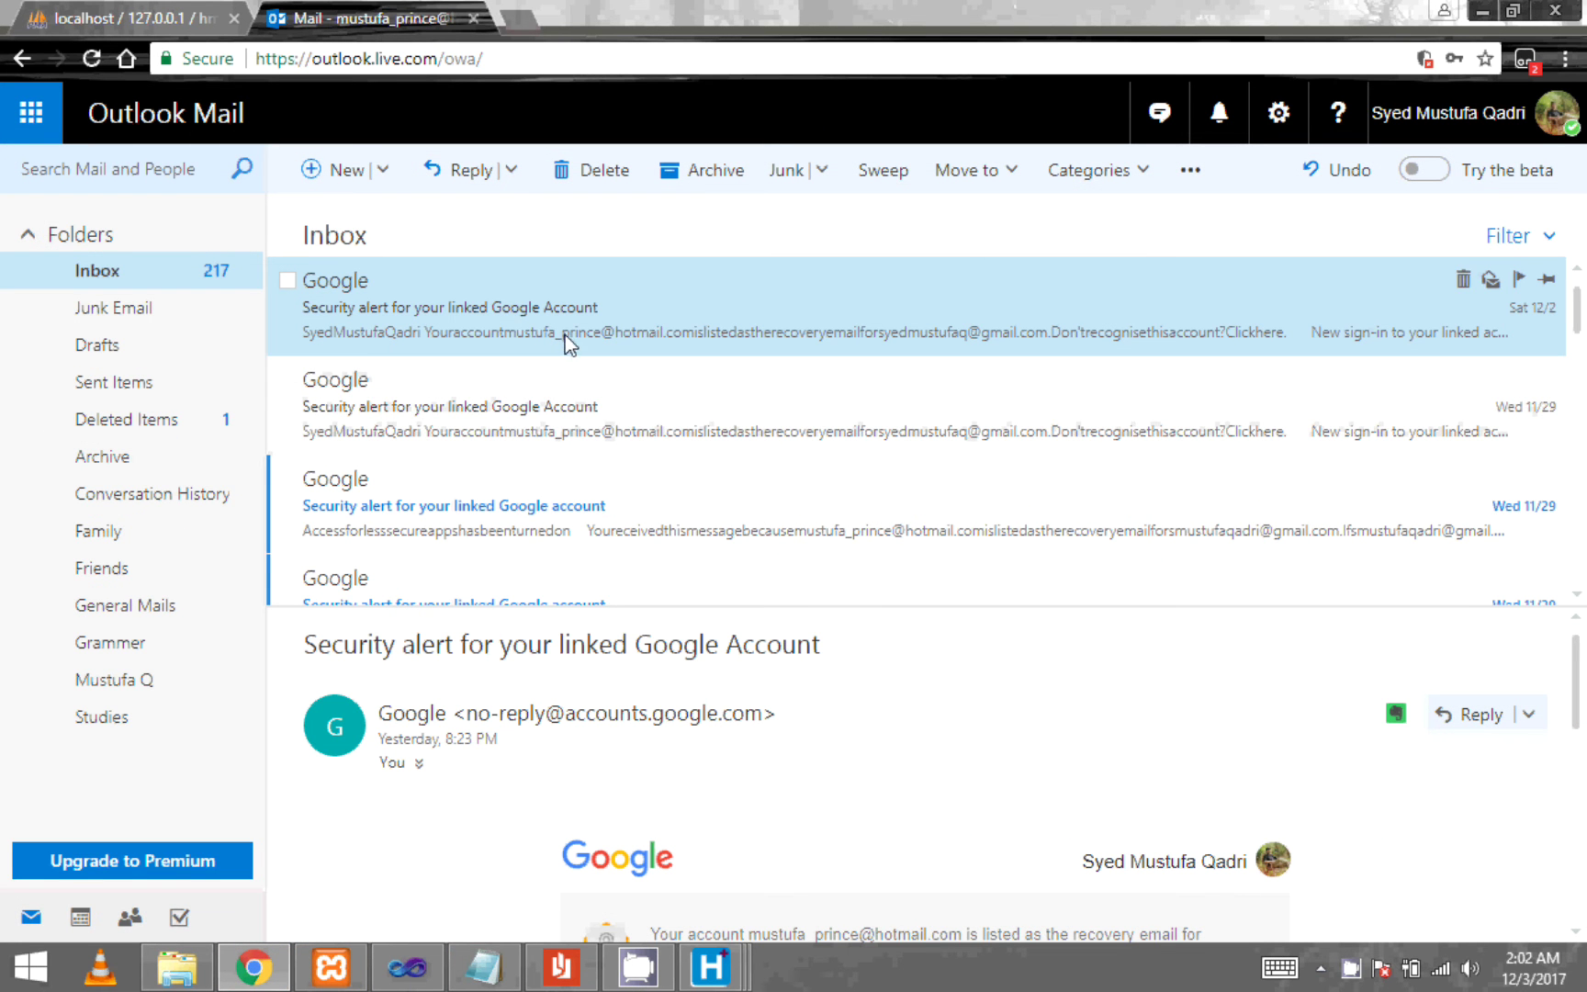
{"action": "left_click", "coordinate": [98, 67]}
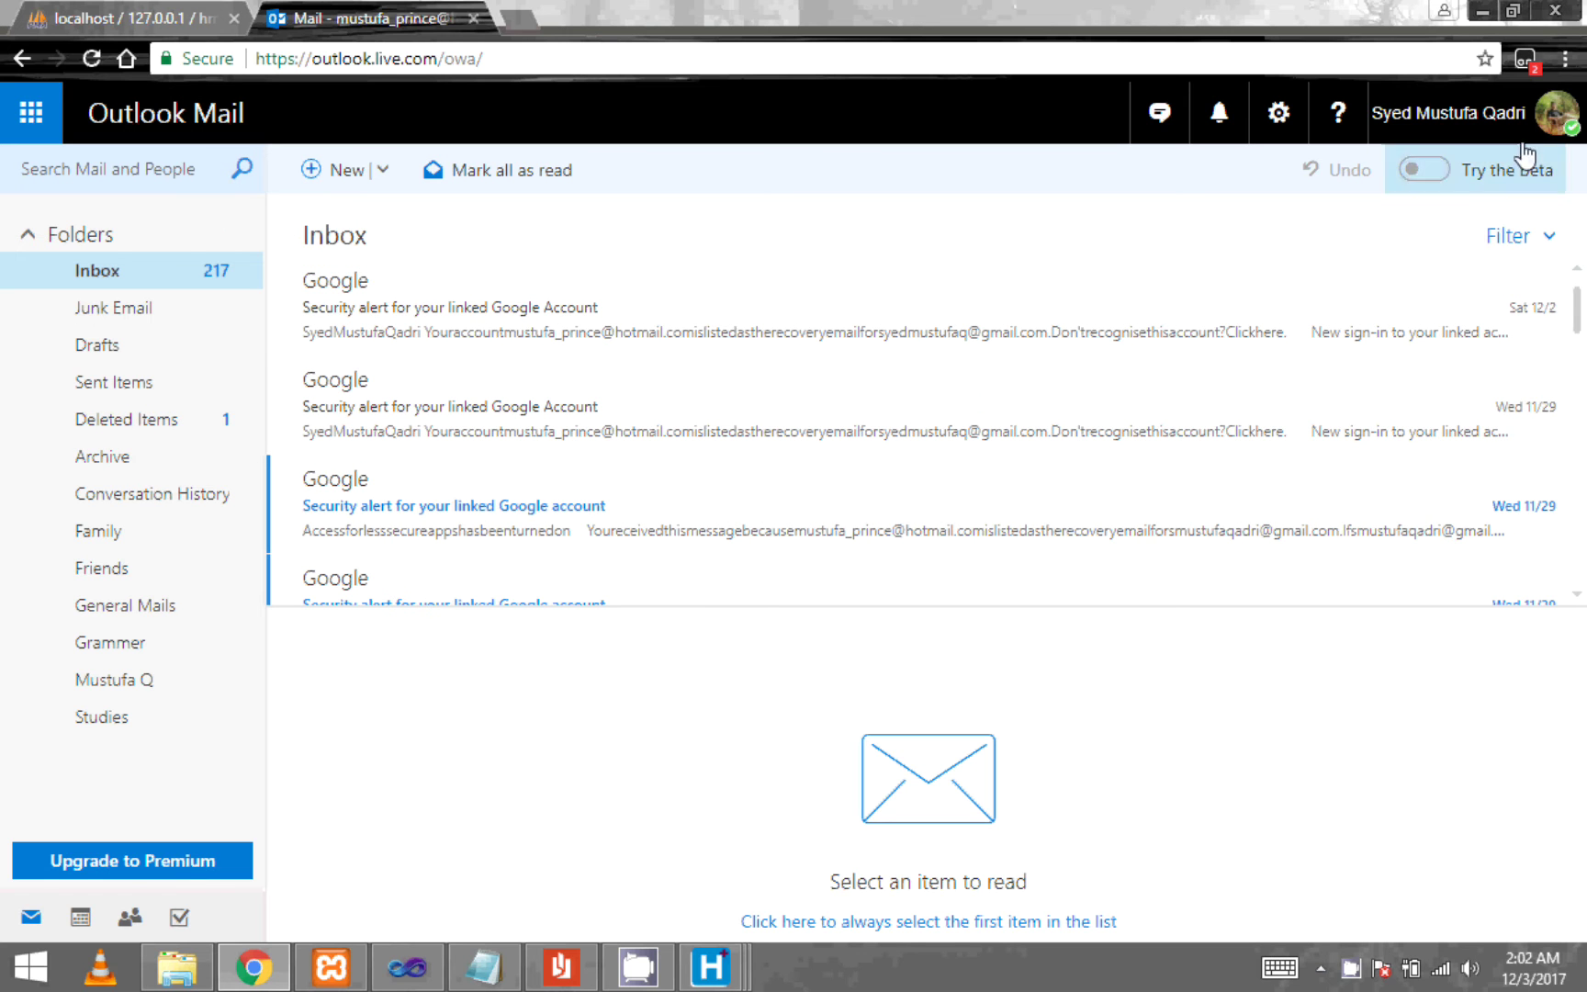
{"action": "left_click", "coordinate": [1554, 122]}
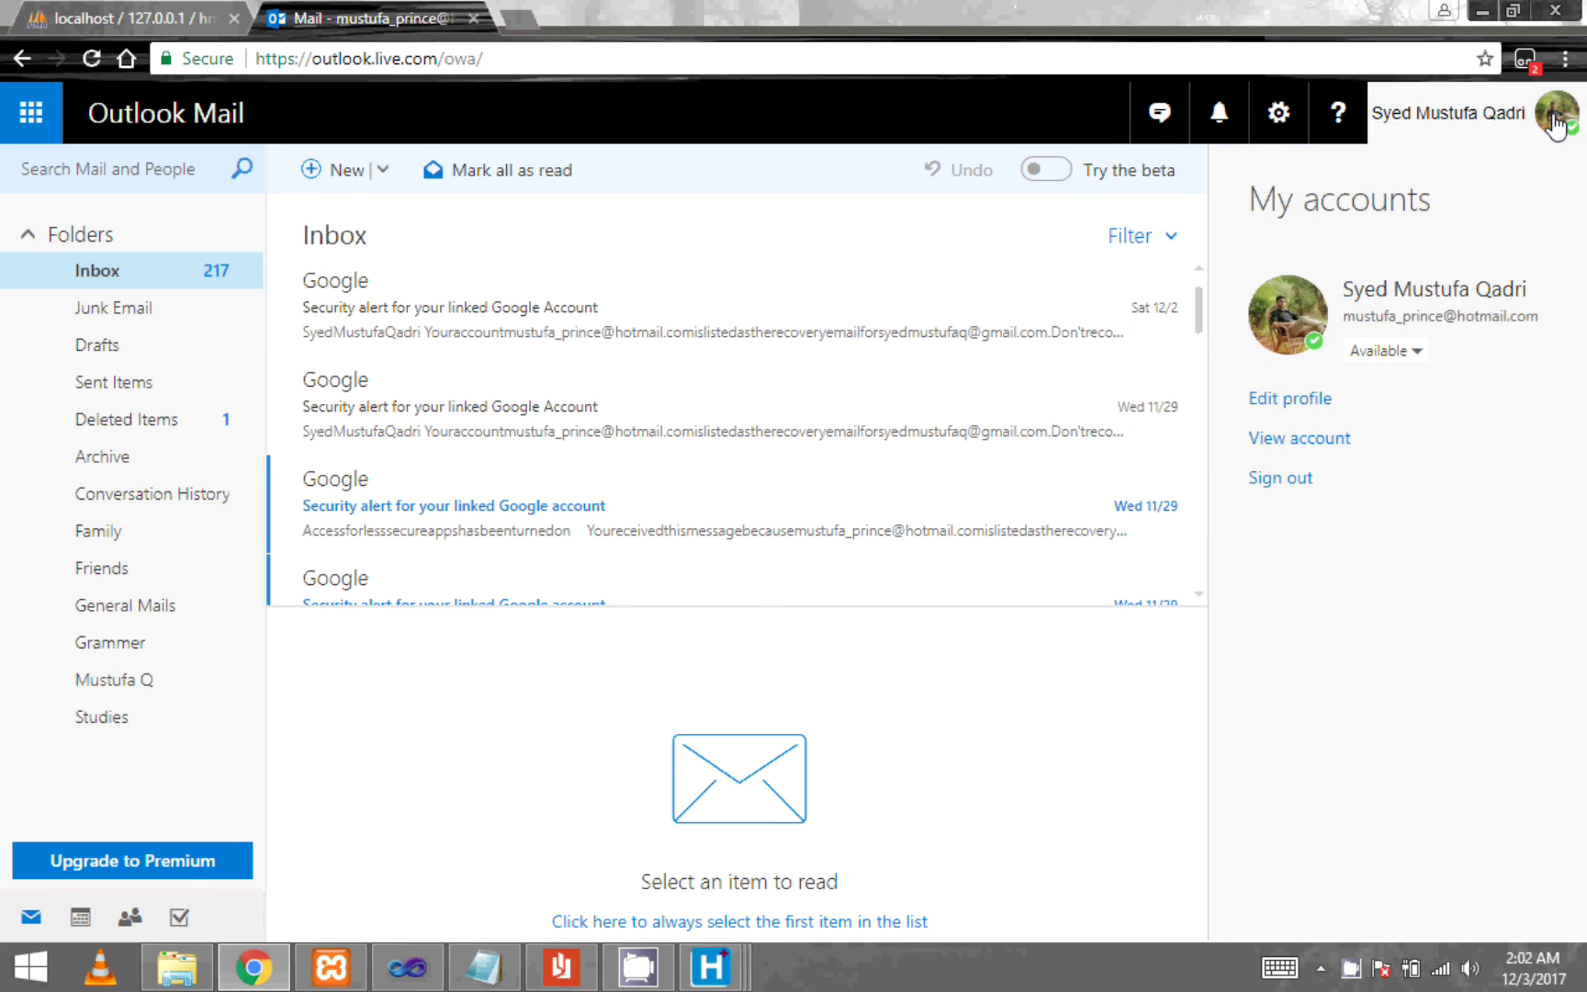
{"action": "left_click", "coordinate": [1555, 122]}
{"action": "left_click", "coordinate": [95, 63]}
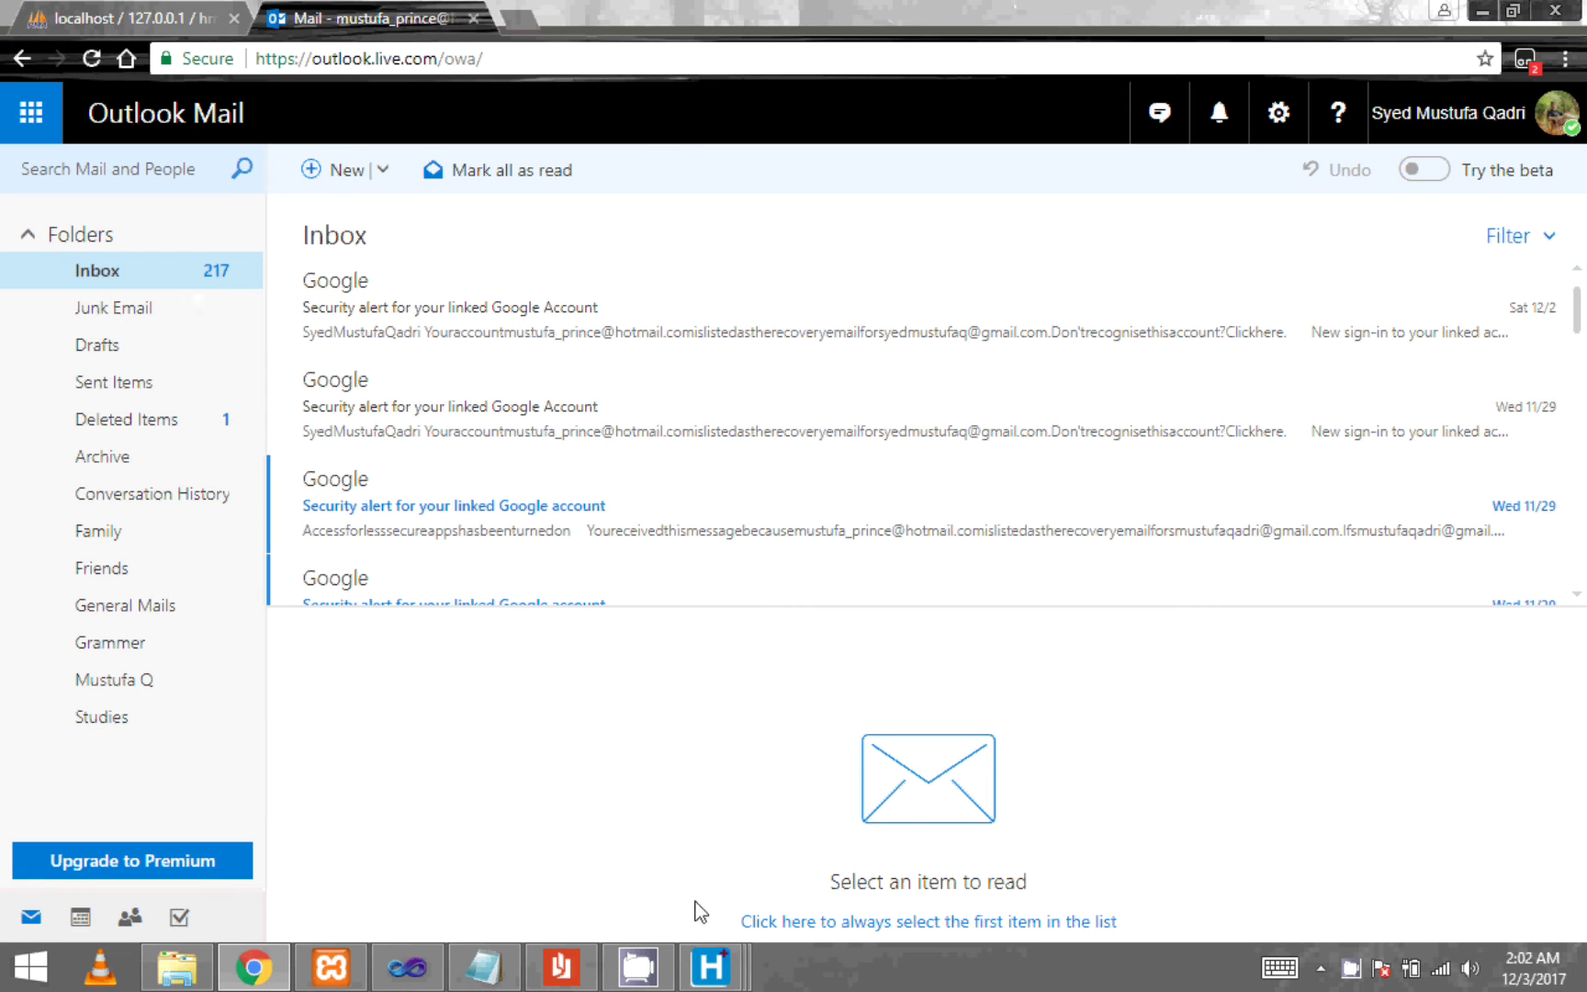
{"action": "mouse_move", "coordinate": [710, 964]}
{"action": "left_click", "coordinate": [917, 887]}
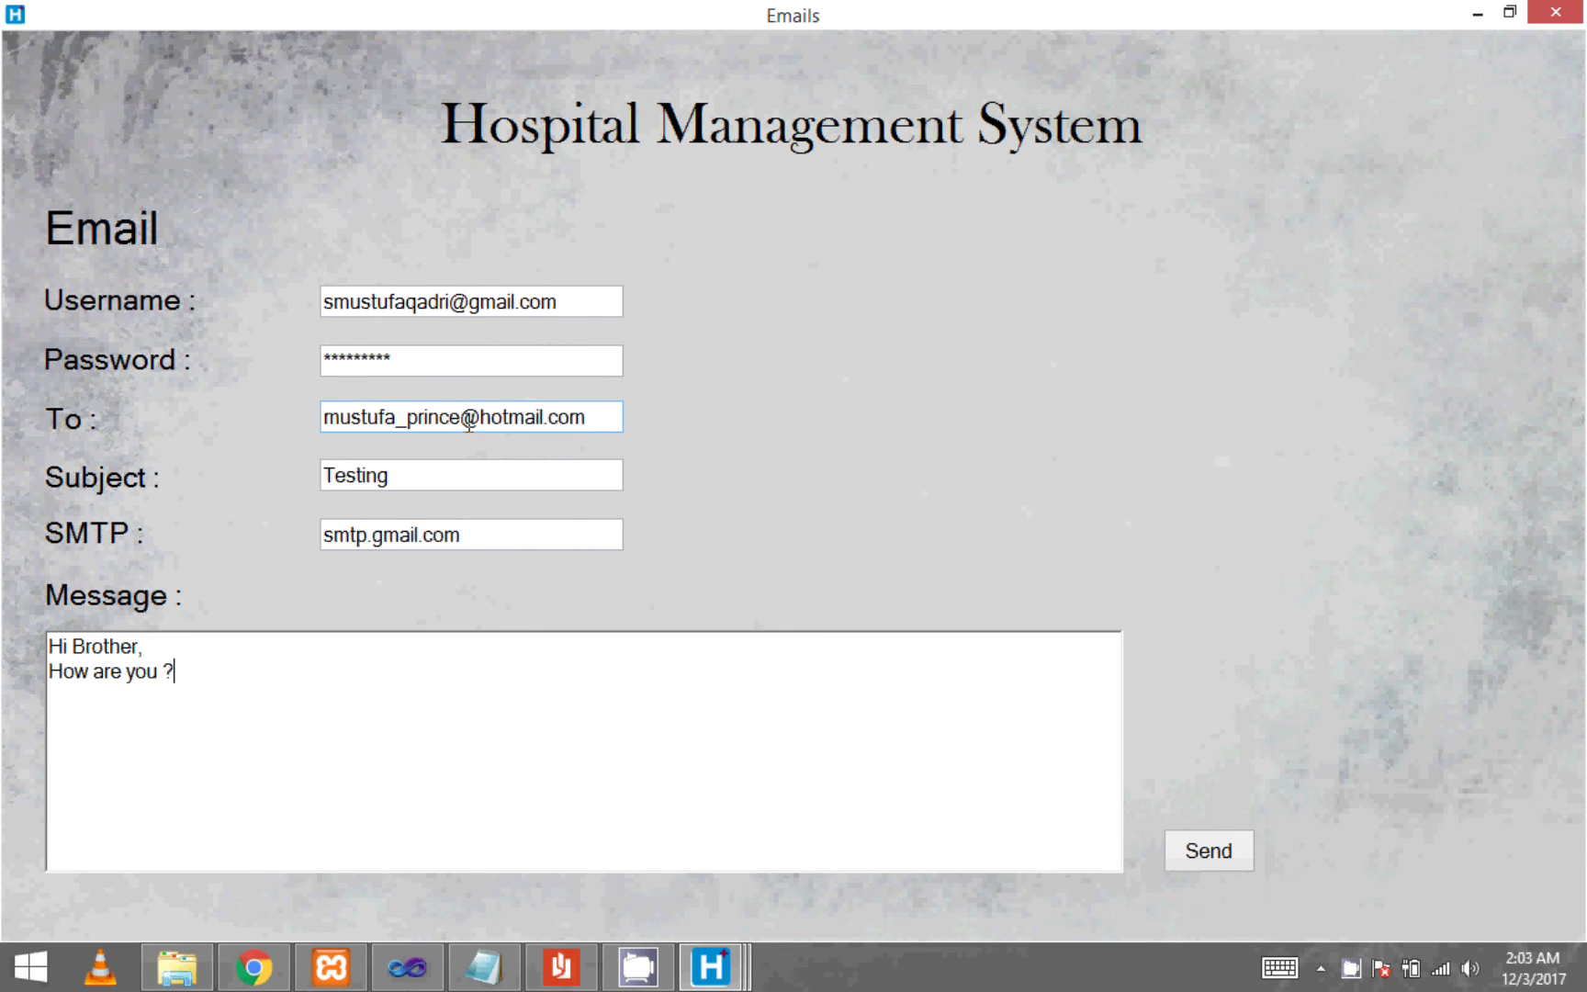
- Resend the 'Testing' email from the Email form and acknowledge the success message
{"action": "left_click", "coordinate": [418, 425]}
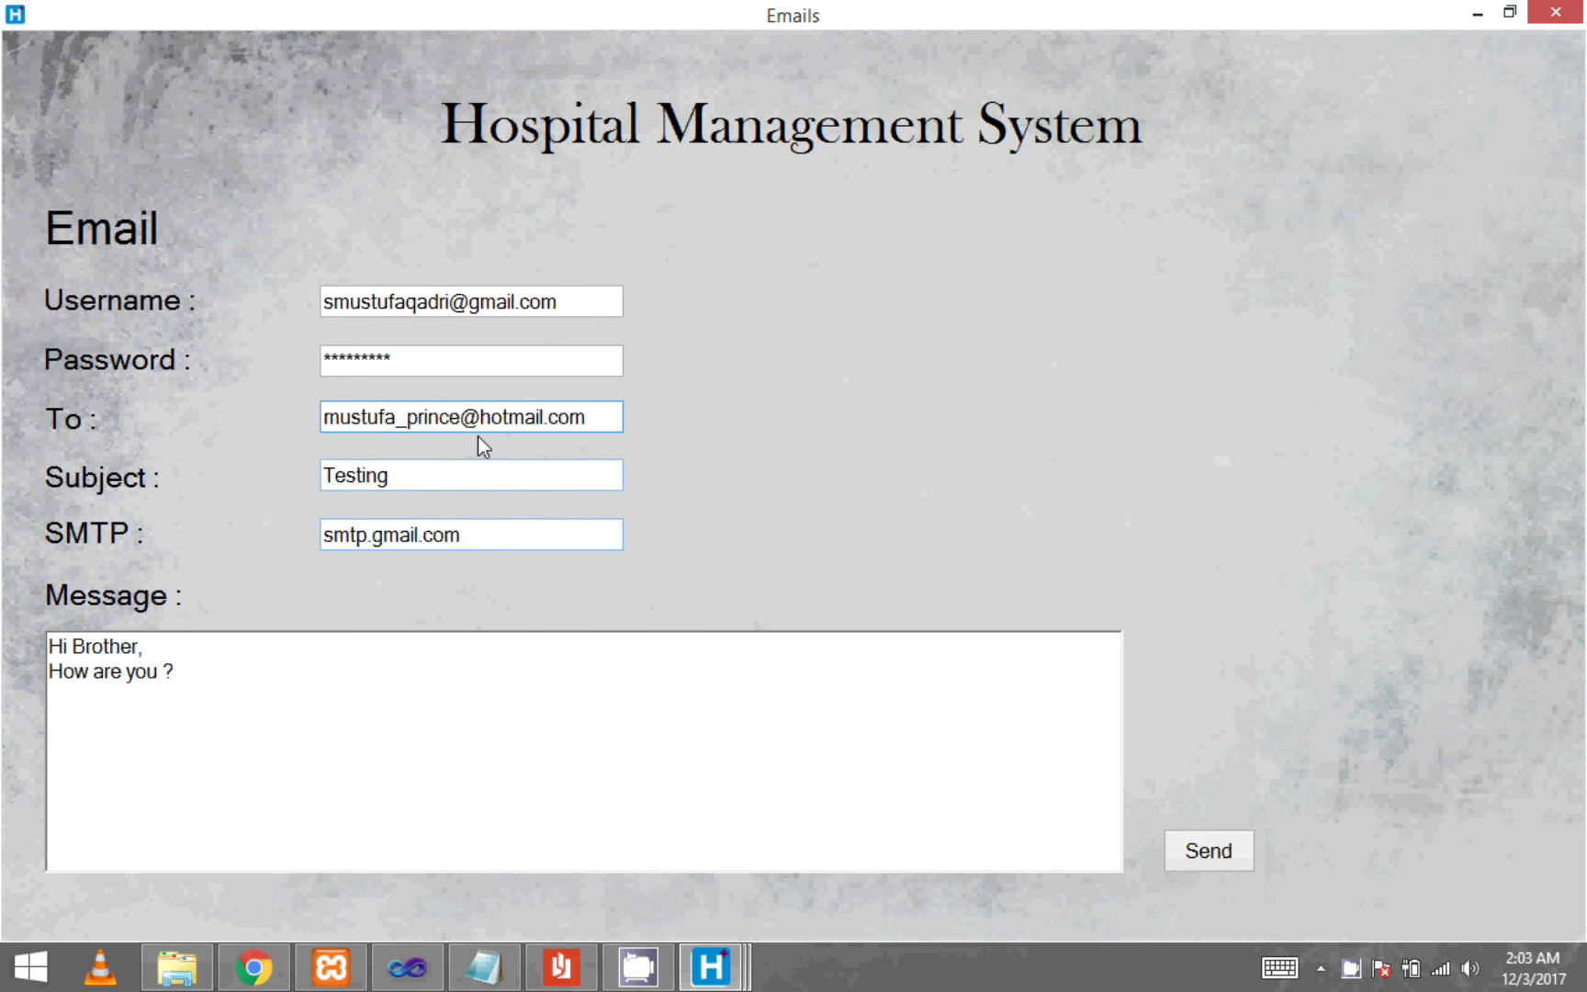
{"action": "left_click", "coordinate": [1175, 845]}
{"action": "left_click", "coordinate": [789, 571]}
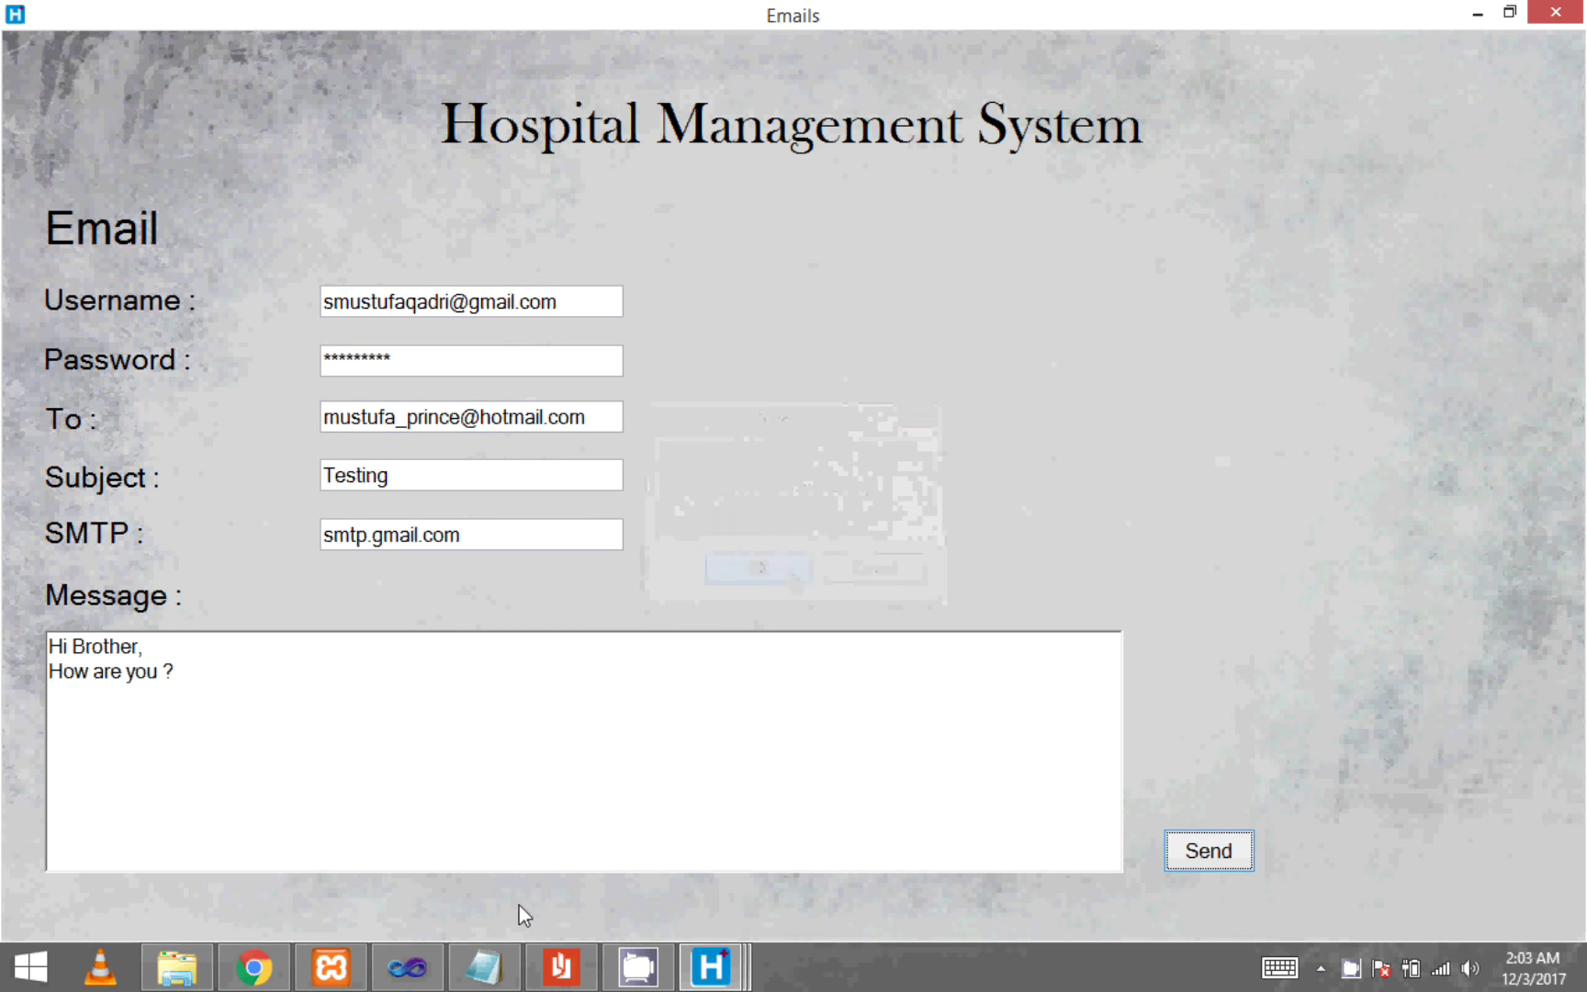
{"action": "left_click", "coordinate": [253, 966]}
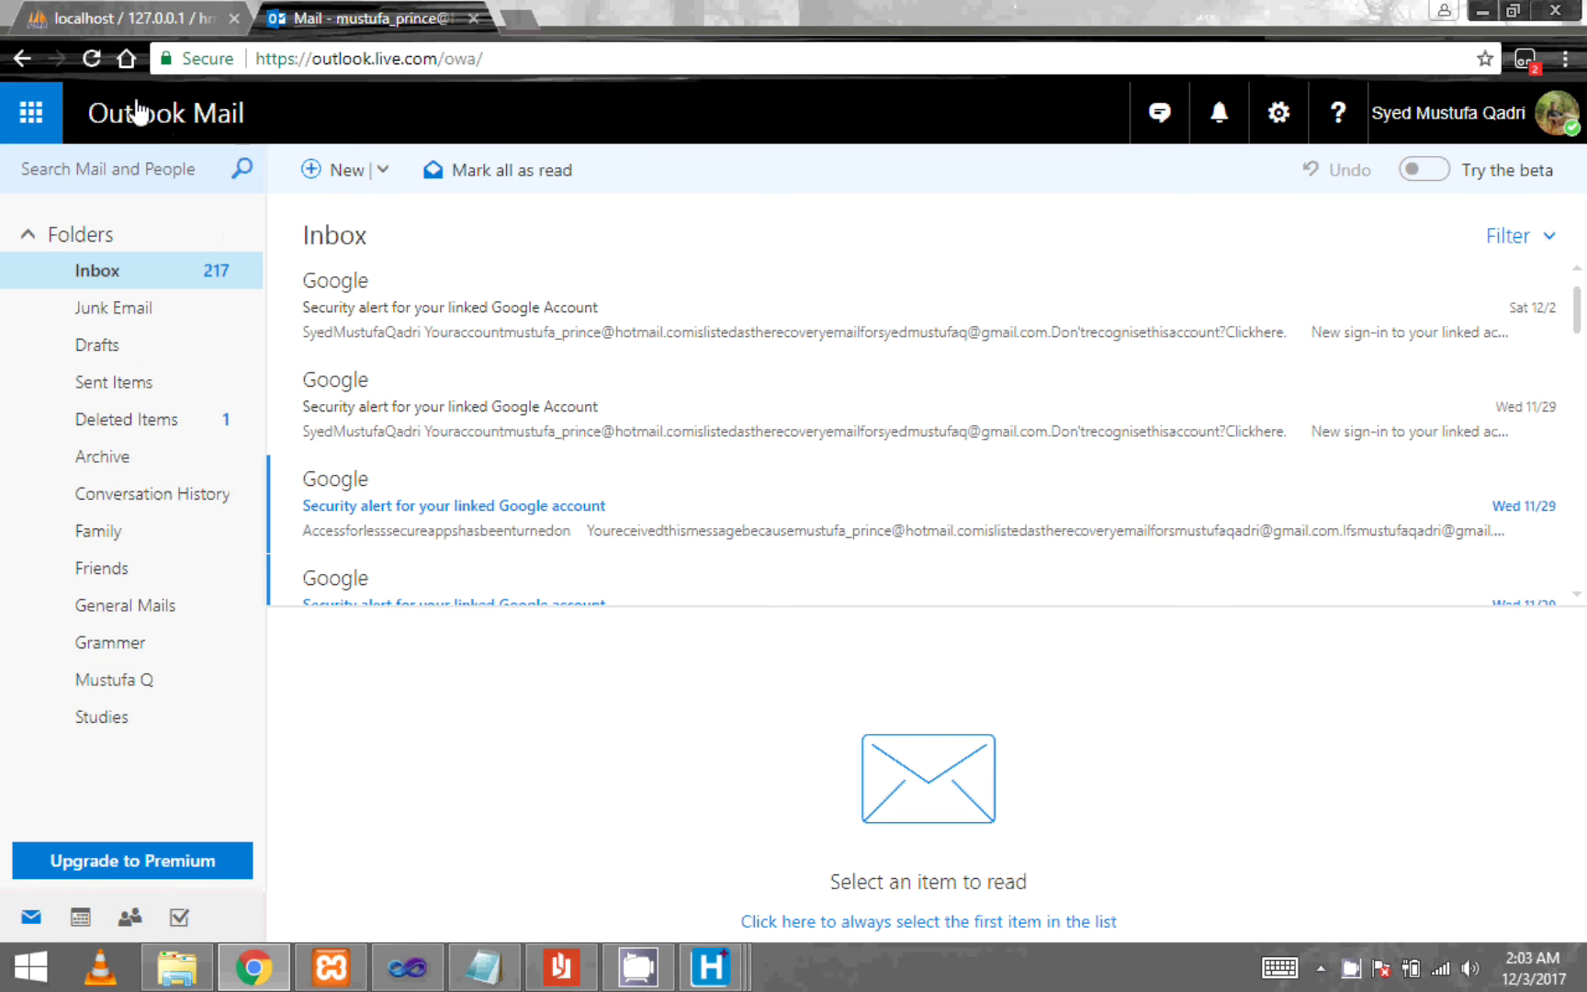
- Reload Outlook and open the received 'Testing' email to view its message text
{"action": "left_click", "coordinate": [98, 61]}
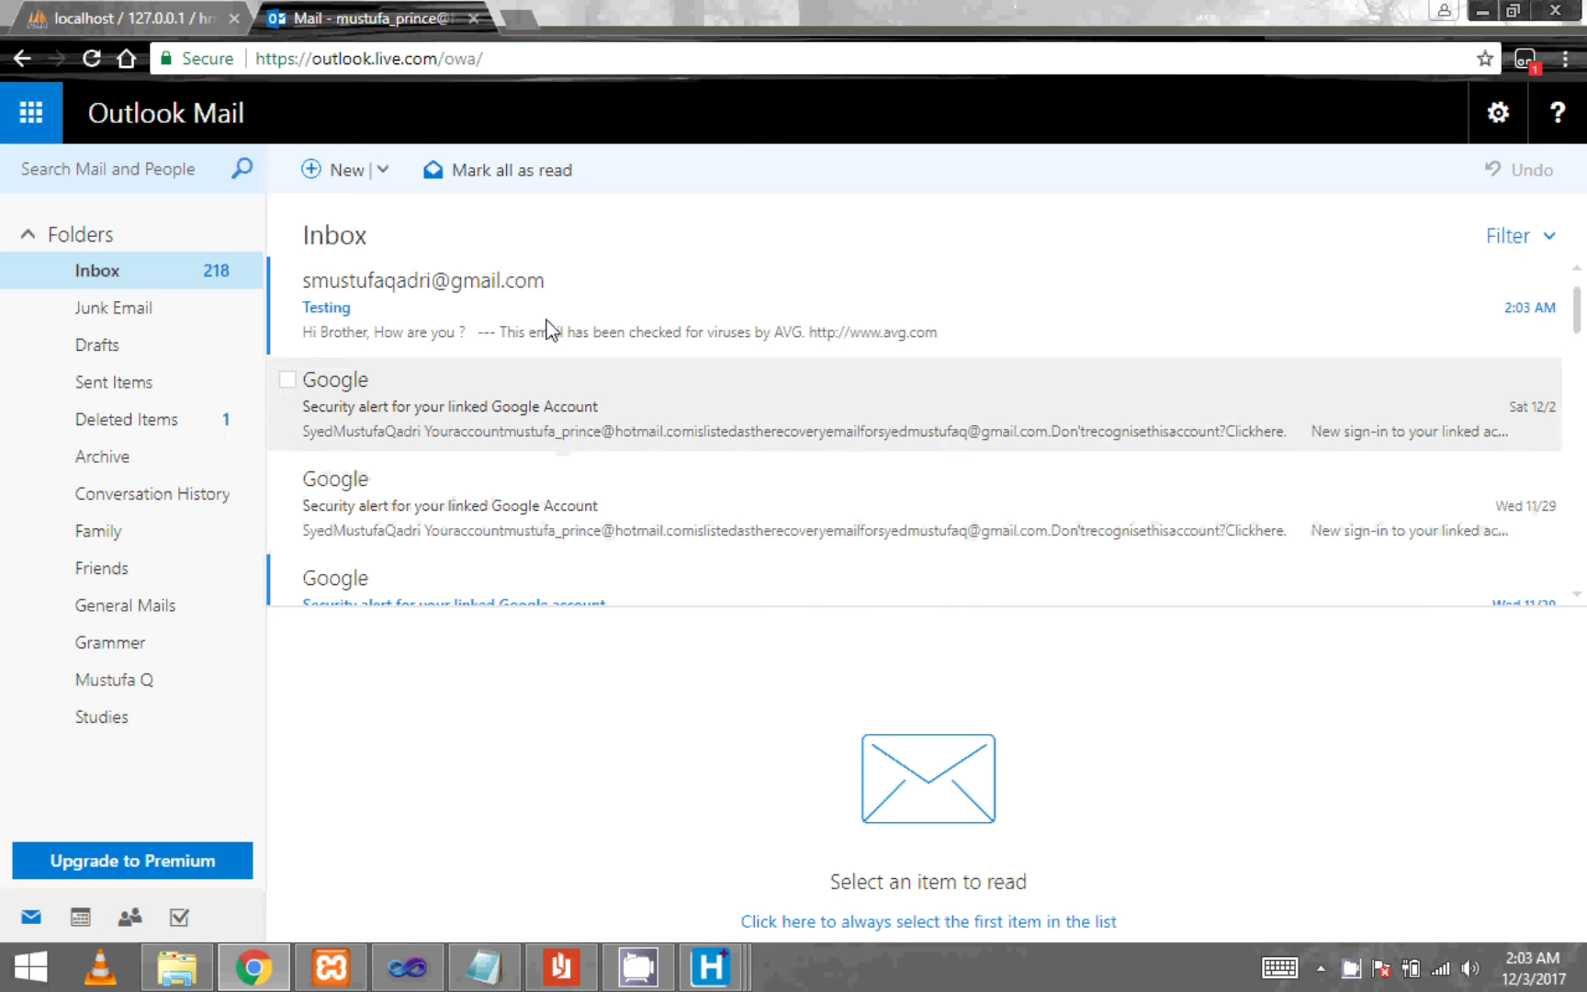
{"action": "left_click", "coordinate": [466, 311]}
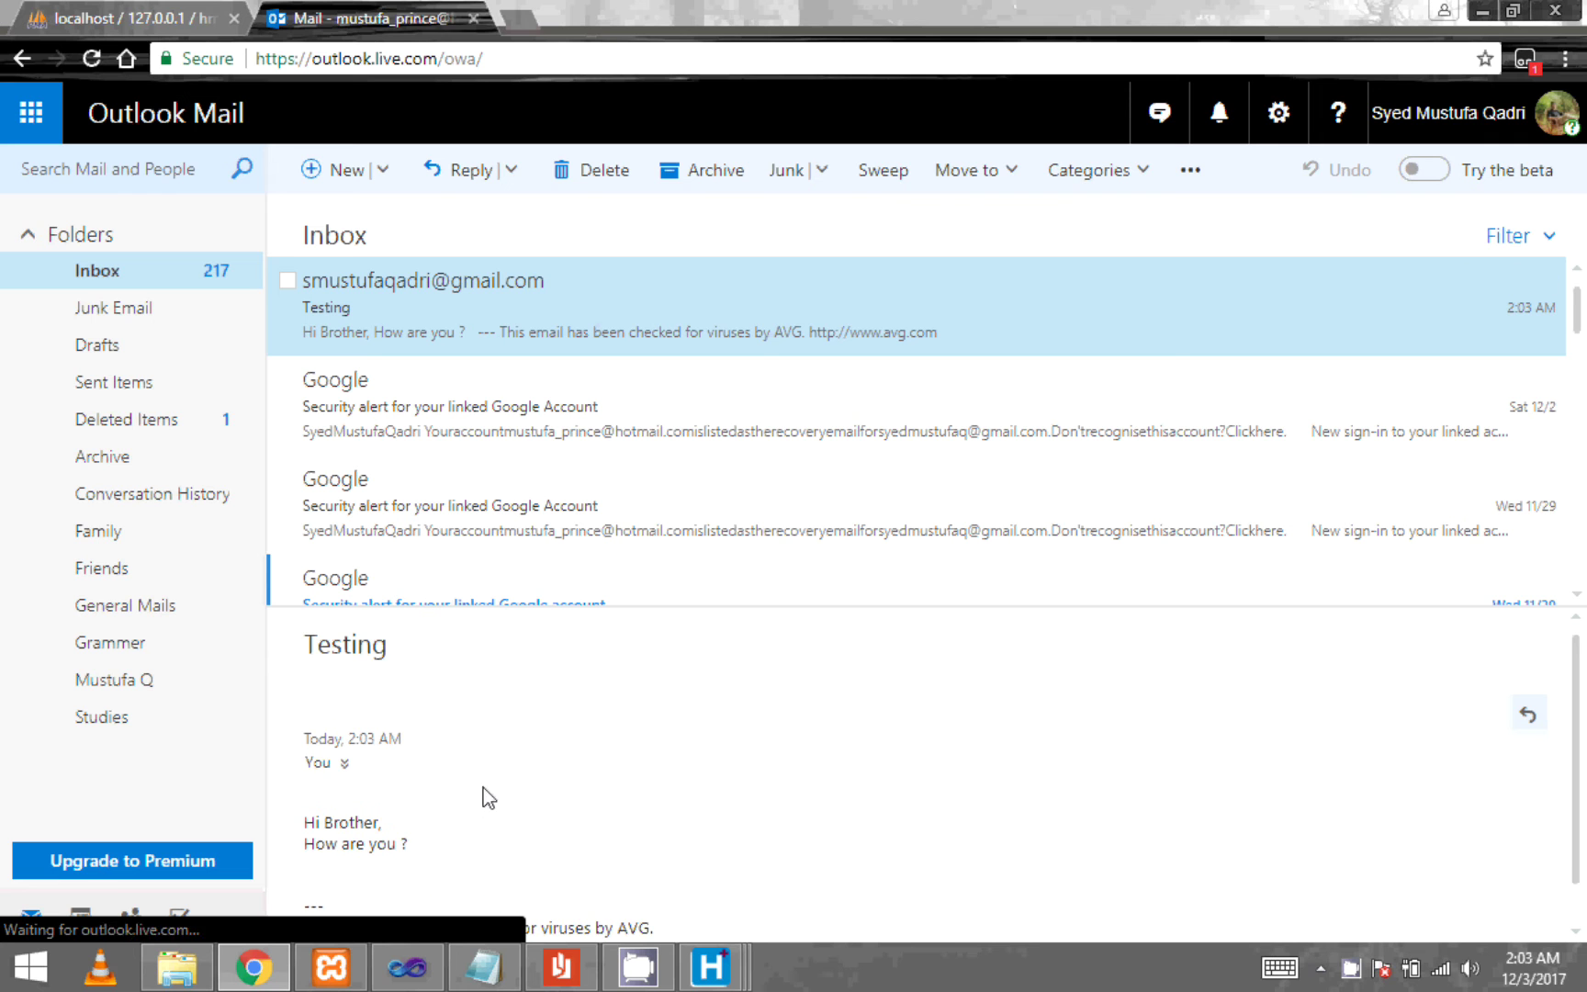
{"action": "left_click_drag", "start_coordinate": [422, 813], "coordinate": [308, 782]}
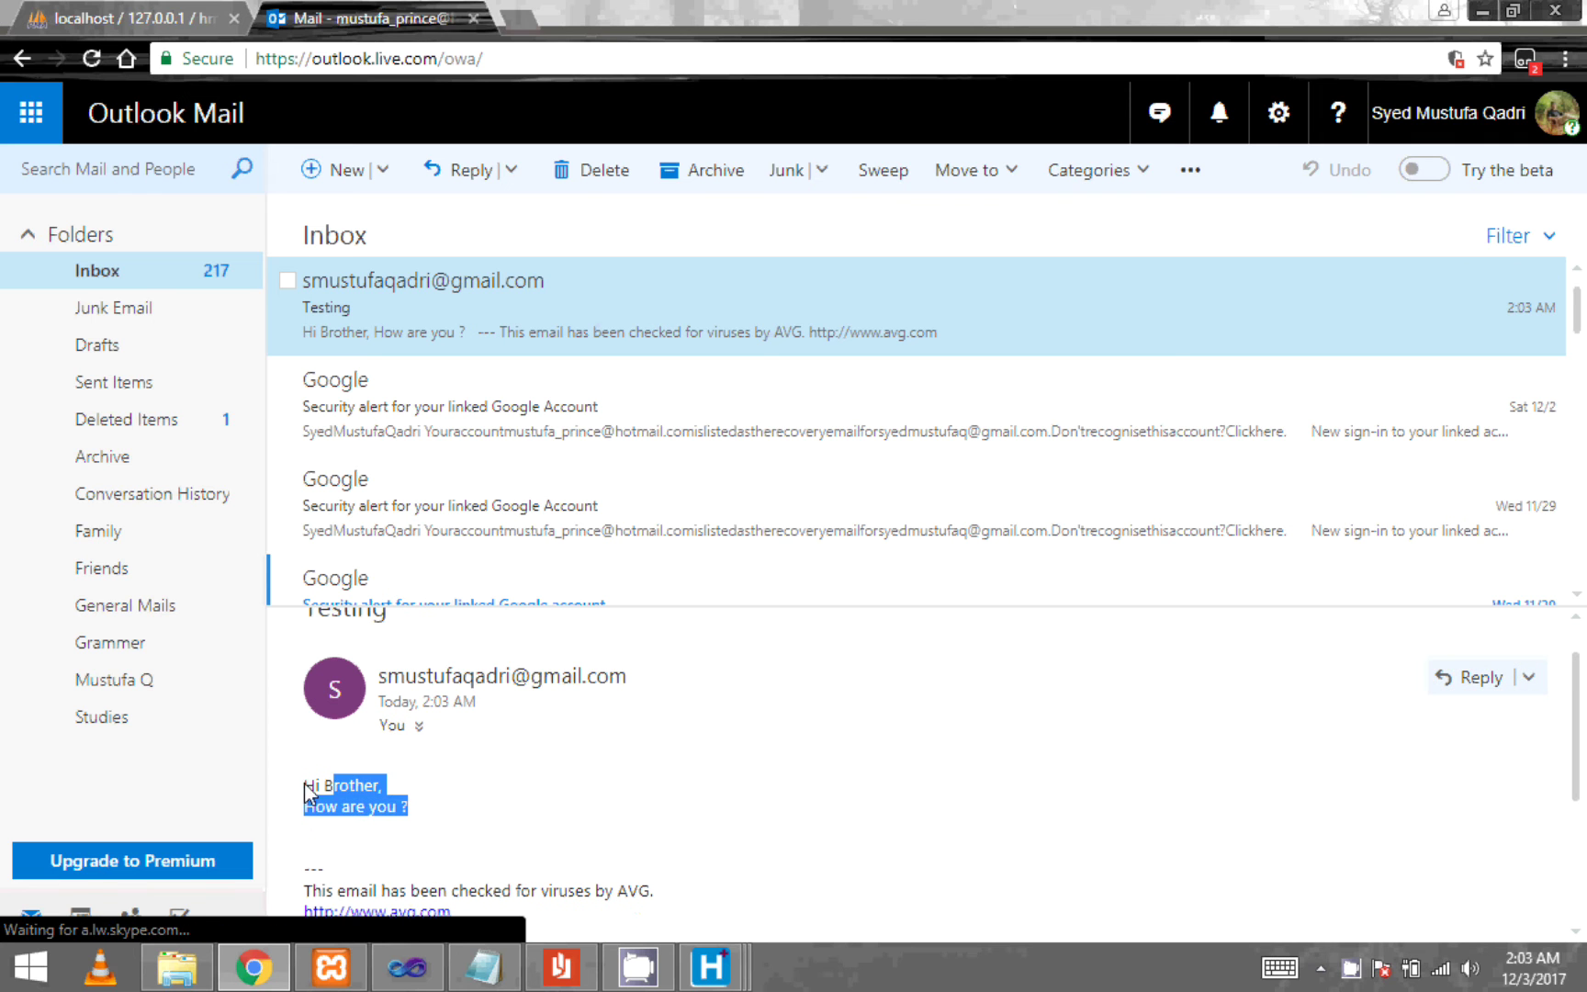
{"action": "left_click", "coordinate": [556, 795]}
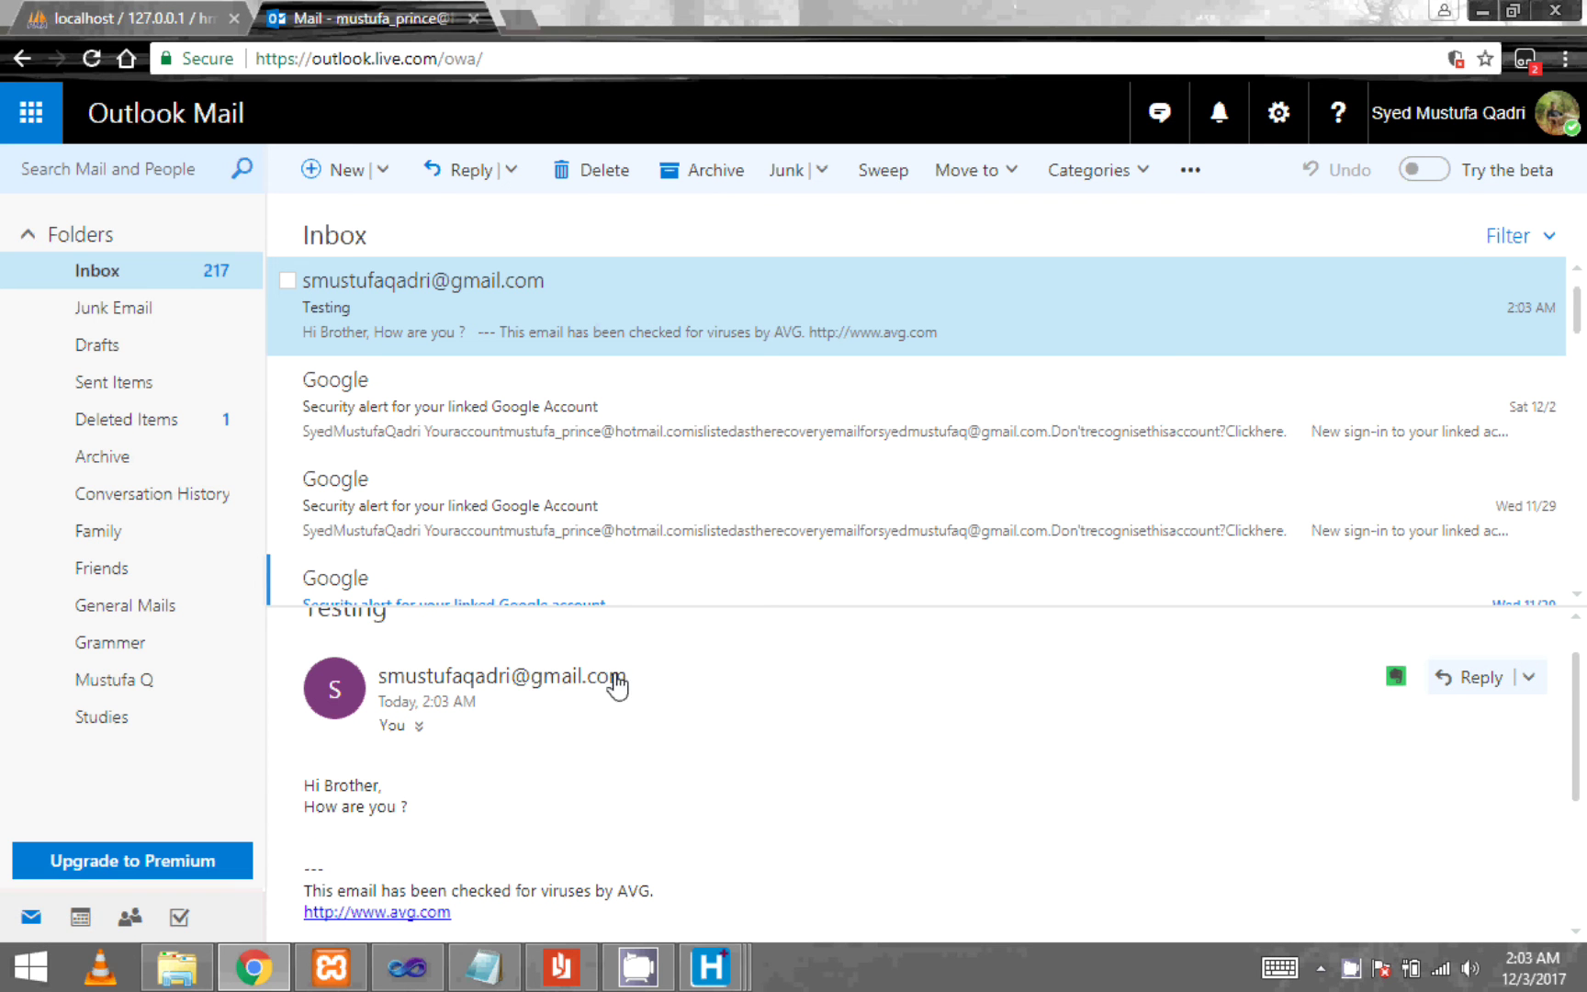
- Compare the sender and recipient addresses in the Email form, then reload the Outlook mailbox
{"action": "mouse_move", "coordinate": [709, 965]}
{"action": "left_click", "coordinate": [1029, 858]}
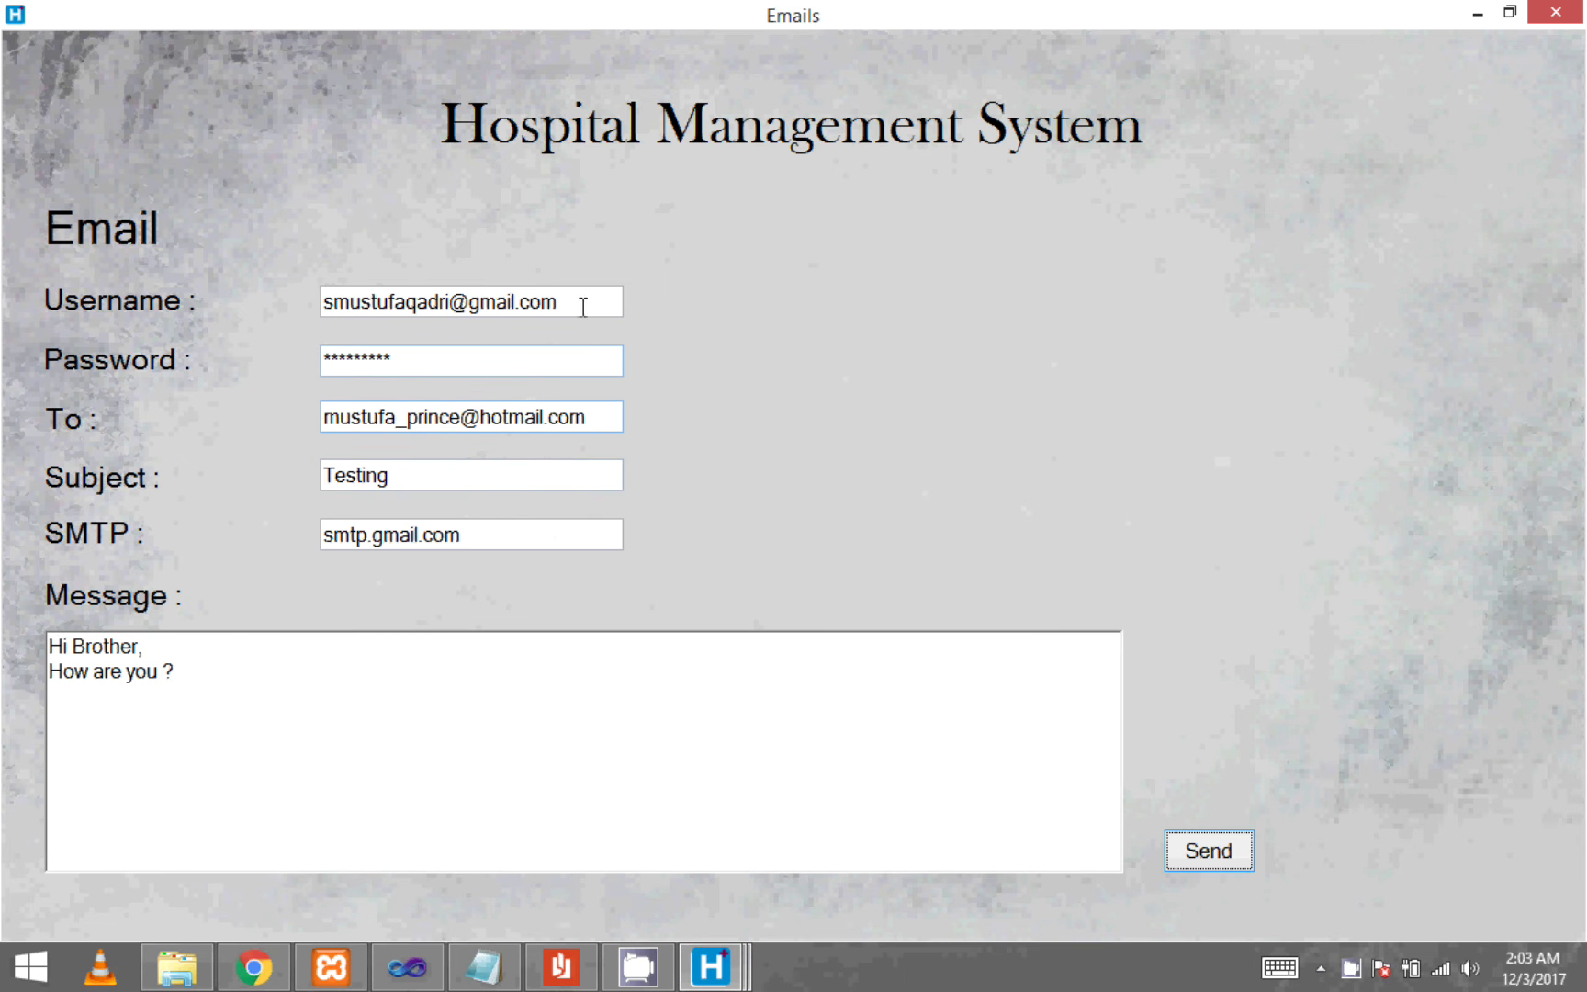
{"action": "left_click_drag", "start_coordinate": [582, 306], "coordinate": [183, 296]}
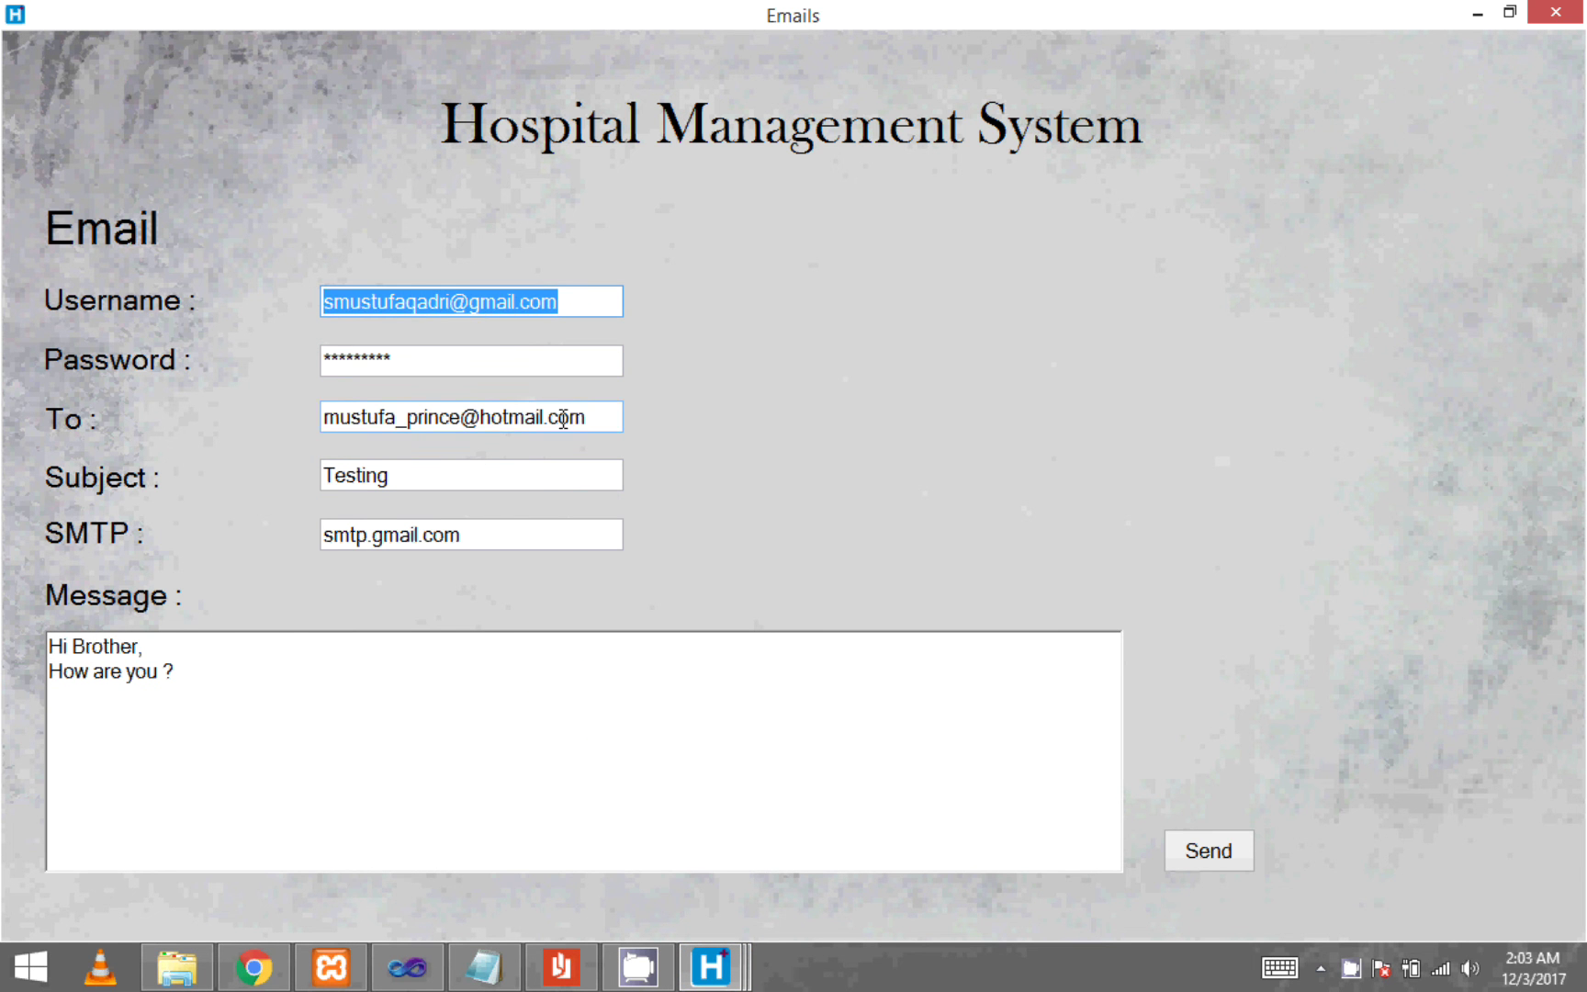
{"action": "left_click_drag", "start_coordinate": [588, 419], "coordinate": [323, 421]}
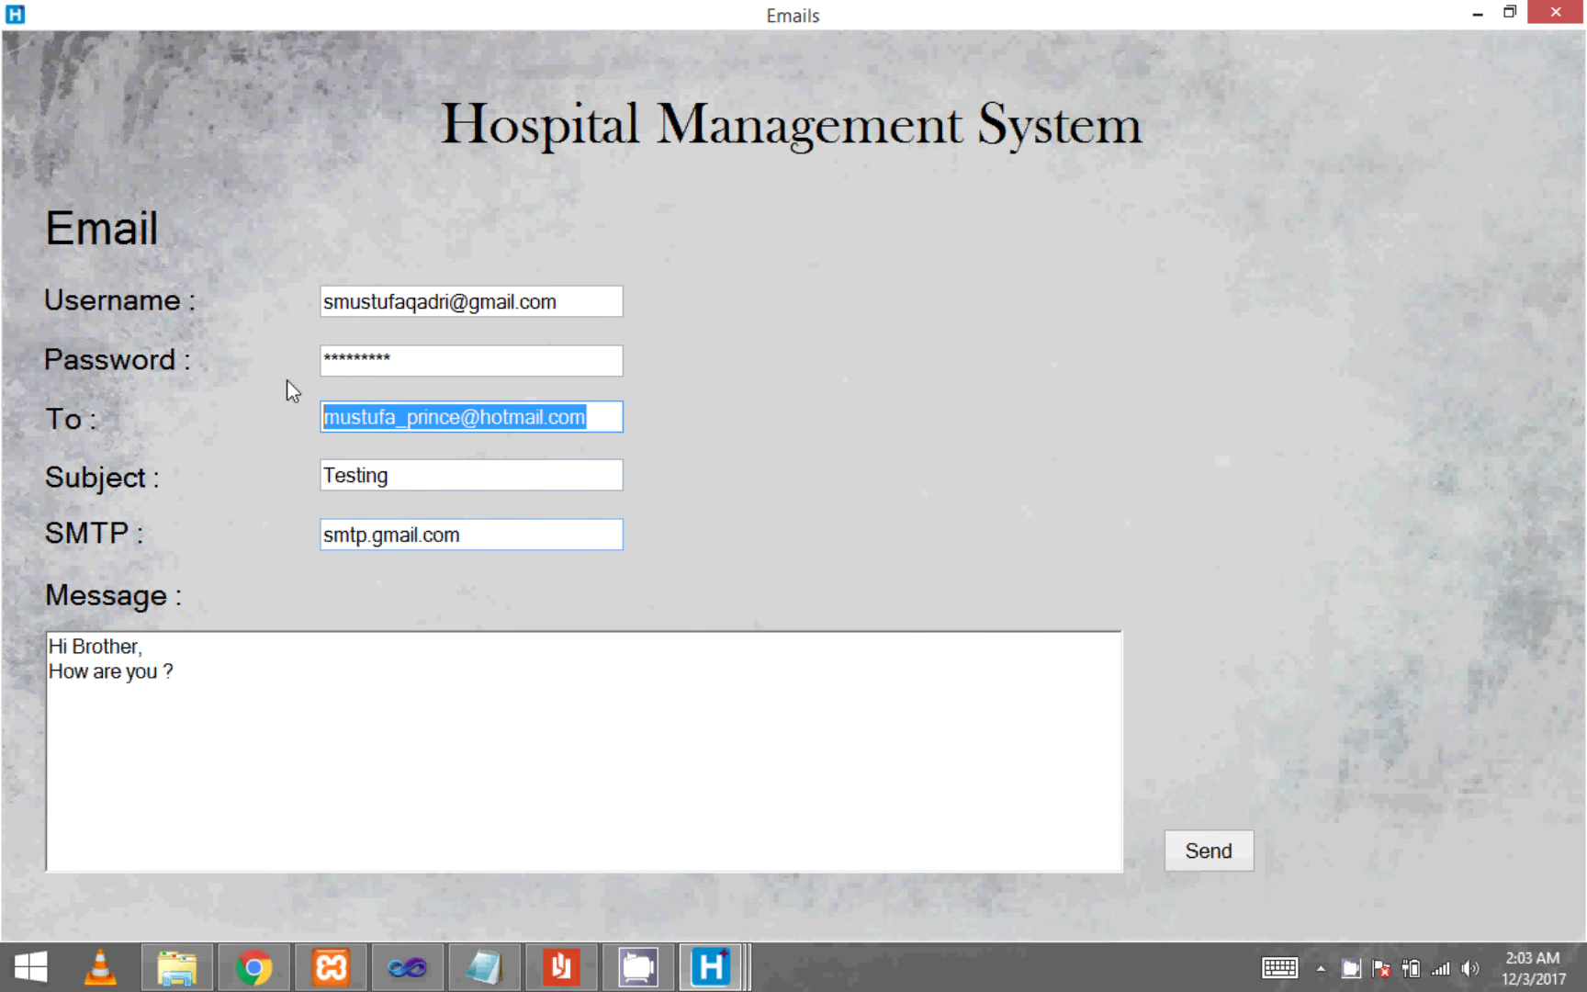
{"action": "left_click", "coordinate": [254, 967]}
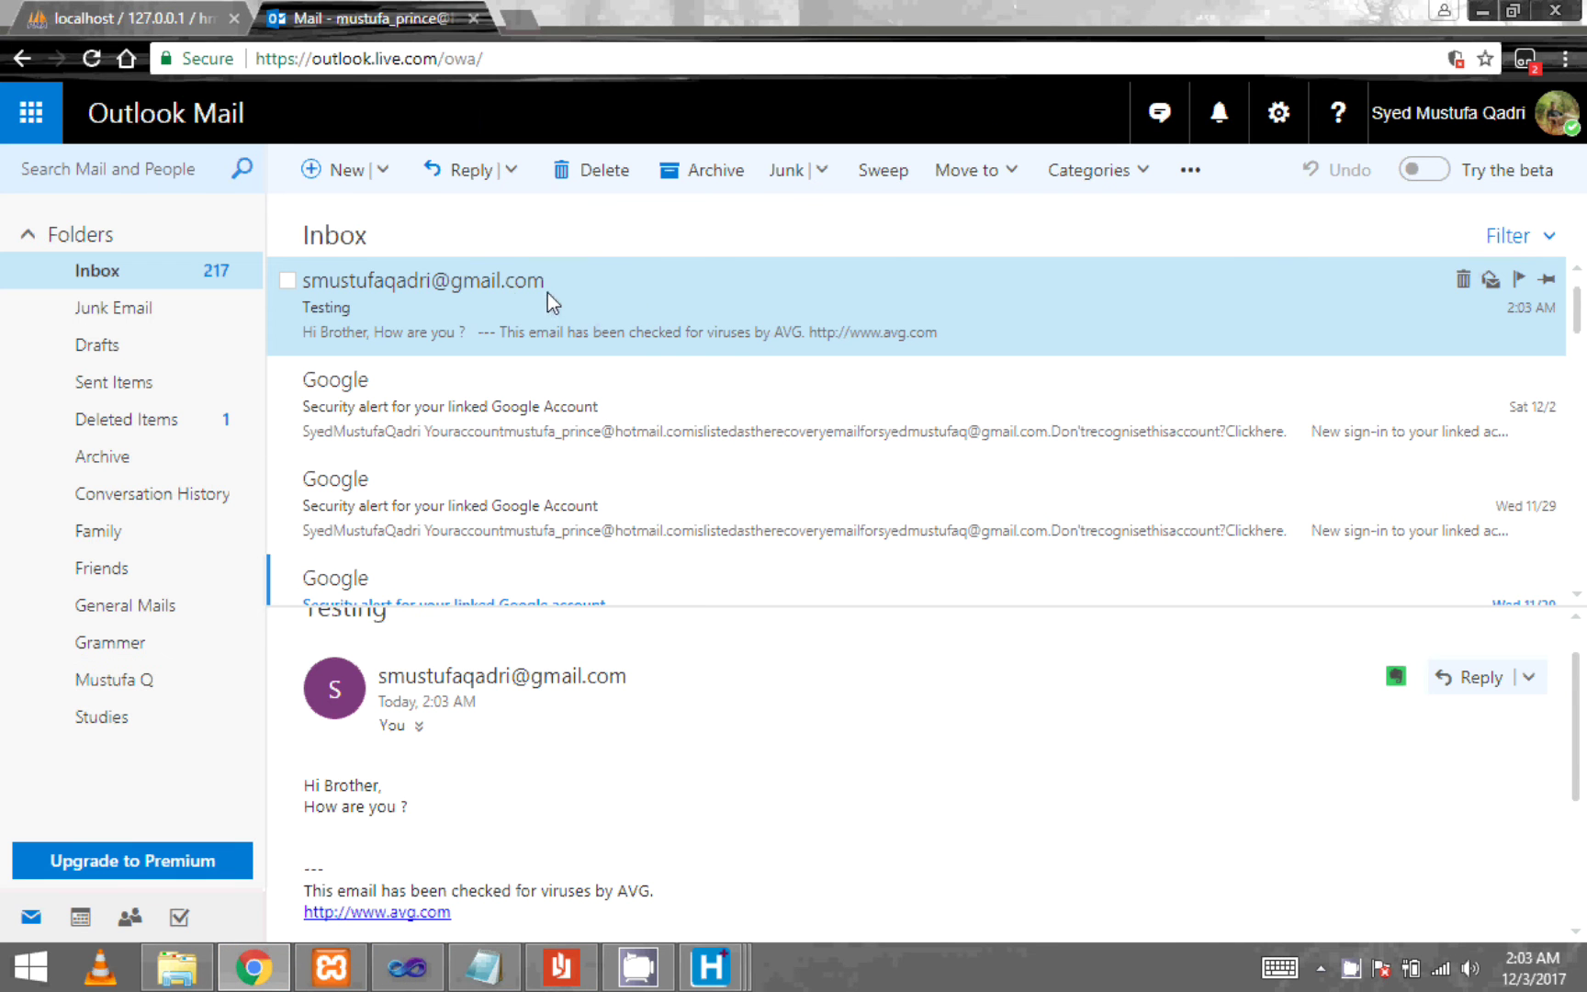
{"action": "left_click", "coordinate": [1560, 117]}
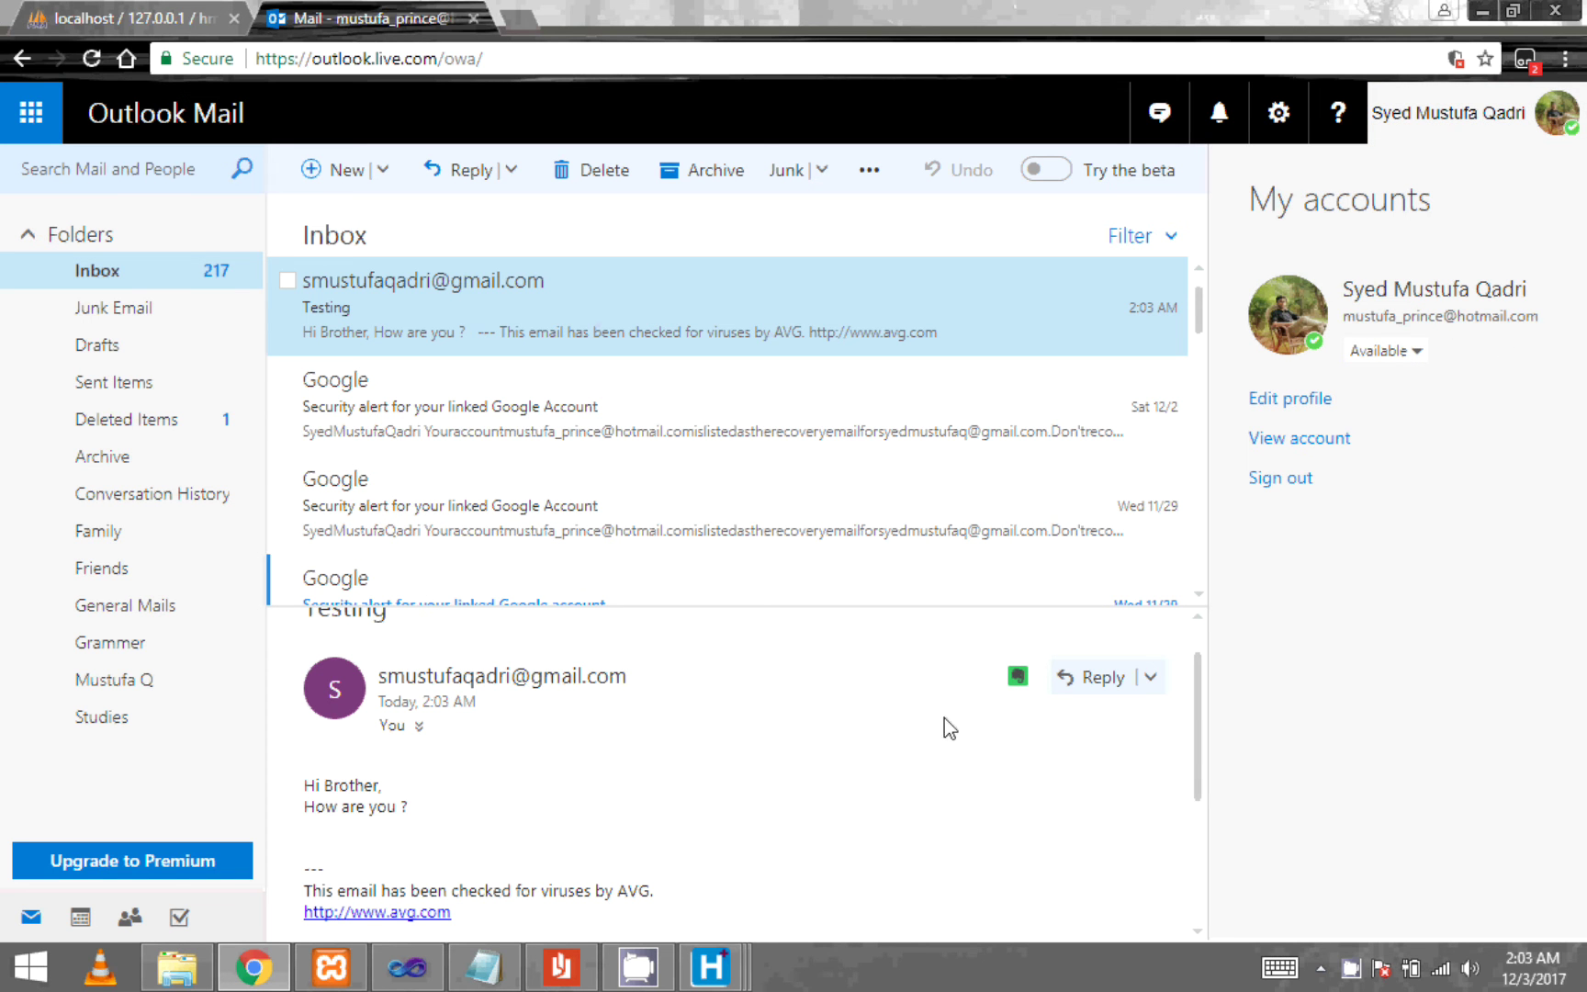
{"action": "left_click", "coordinate": [100, 58]}
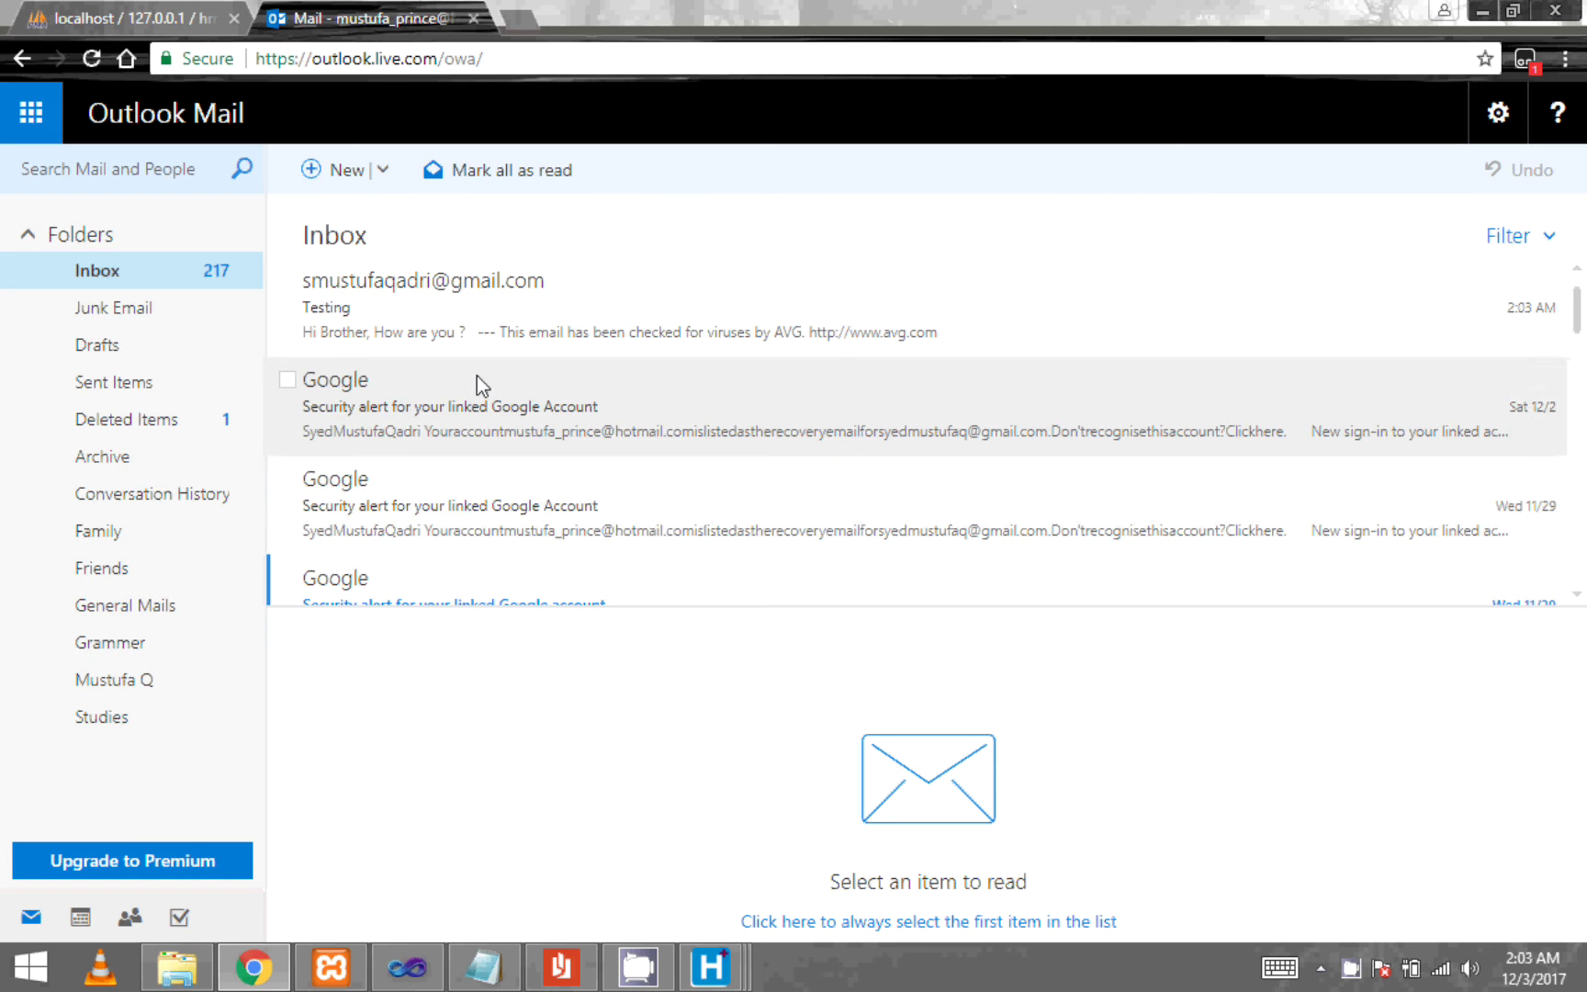
{"action": "mouse_move", "coordinate": [1578, 317]}
{"action": "left_mouse_down"}
{"action": "mouse_move", "coordinate": [1580, 343]}
{"action": "mouse_move", "coordinate": [1579, 317]}
{"action": "left_mouse_up"}
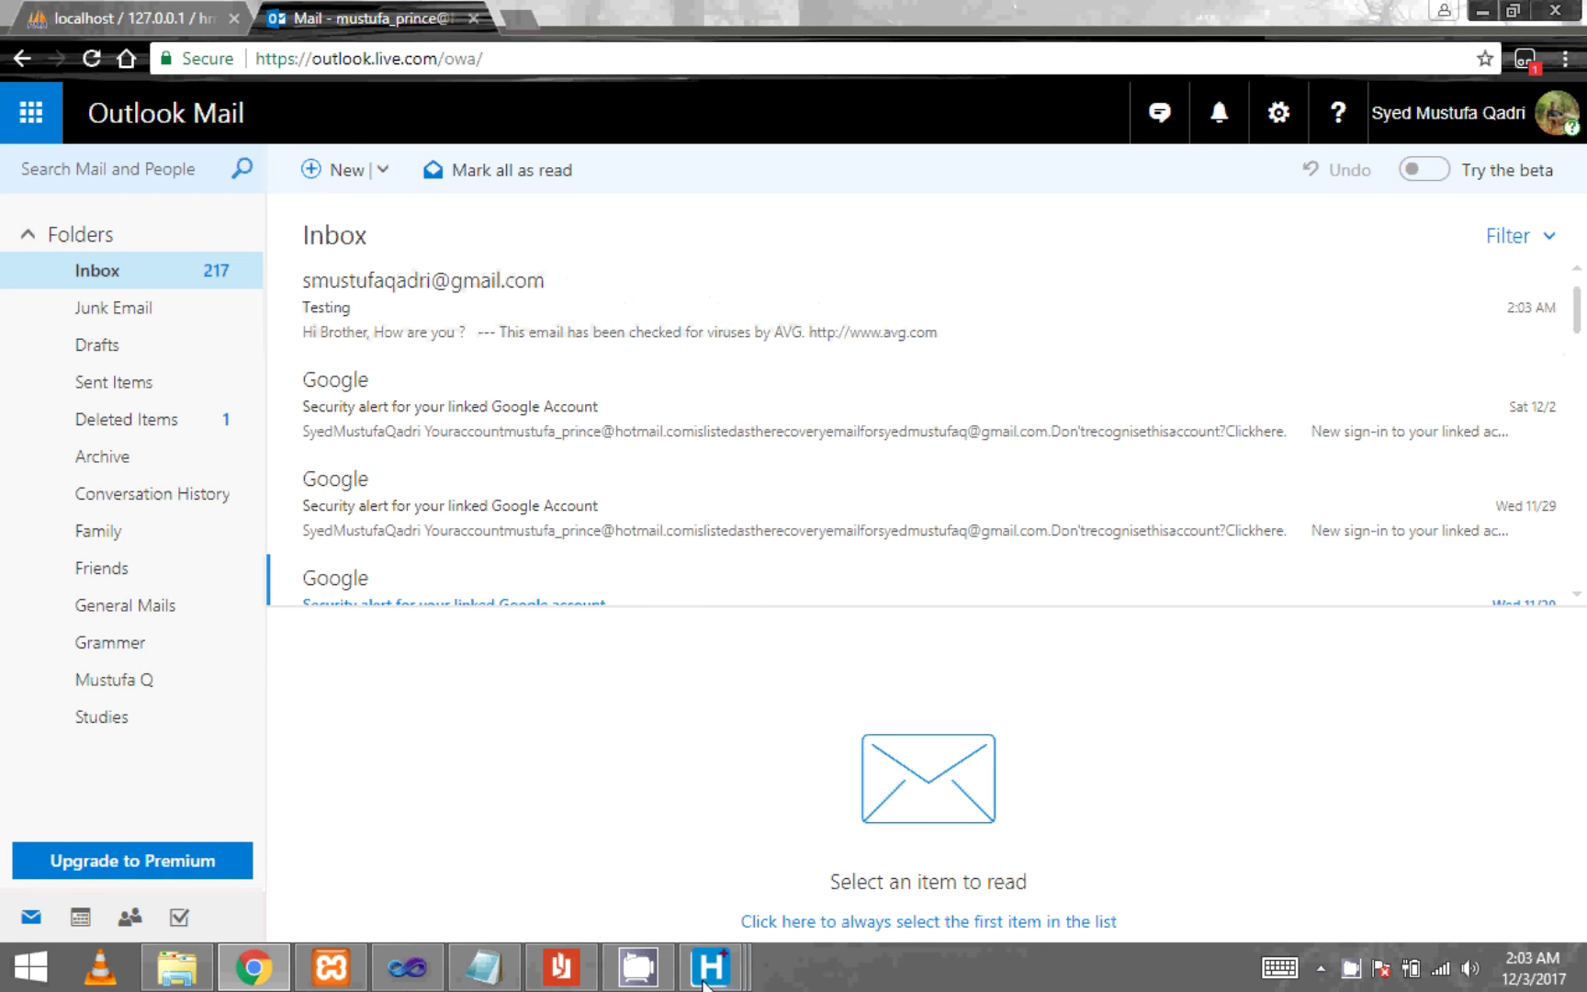
- Insert 'This delay is due to slow internet connection may be....' above Admin Portal in the Notepad script
{"action": "left_click", "coordinate": [470, 979]}
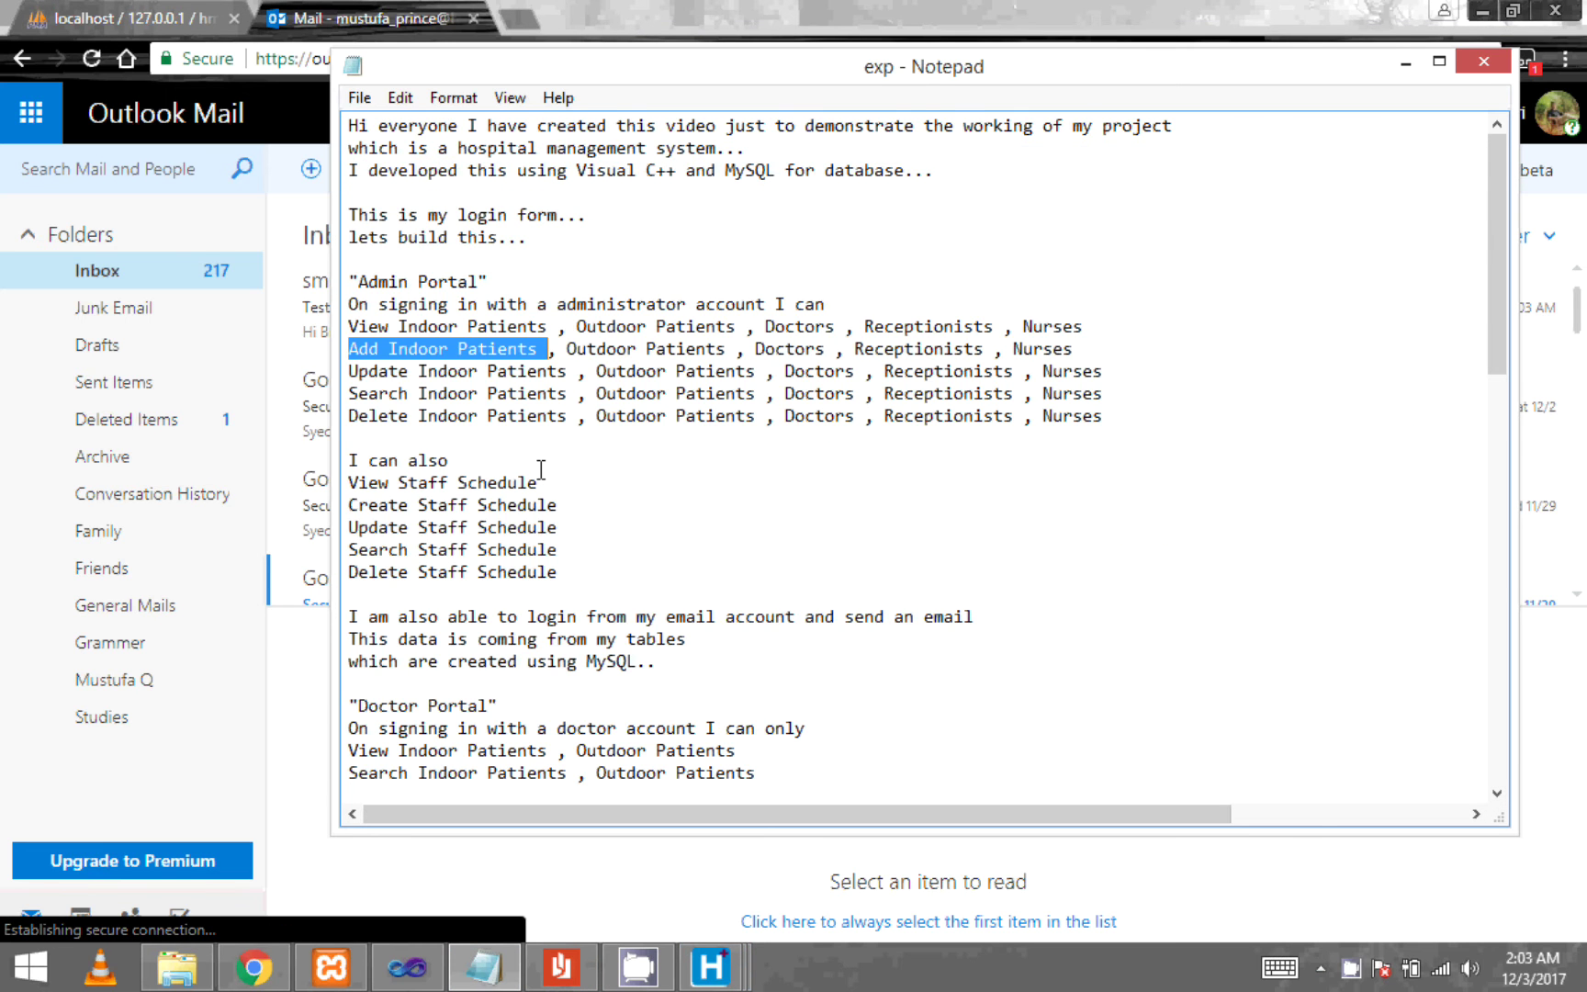
{"action": "scroll", "coordinate": [795, 550], "scroll_direction": "down", "scroll_amount": 2}
{"action": "scroll", "coordinate": [796, 550], "scroll_direction": "down", "scroll_amount": 7}
{"action": "scroll", "coordinate": [496, 623], "scroll_direction": "up", "scroll_amount": 6}
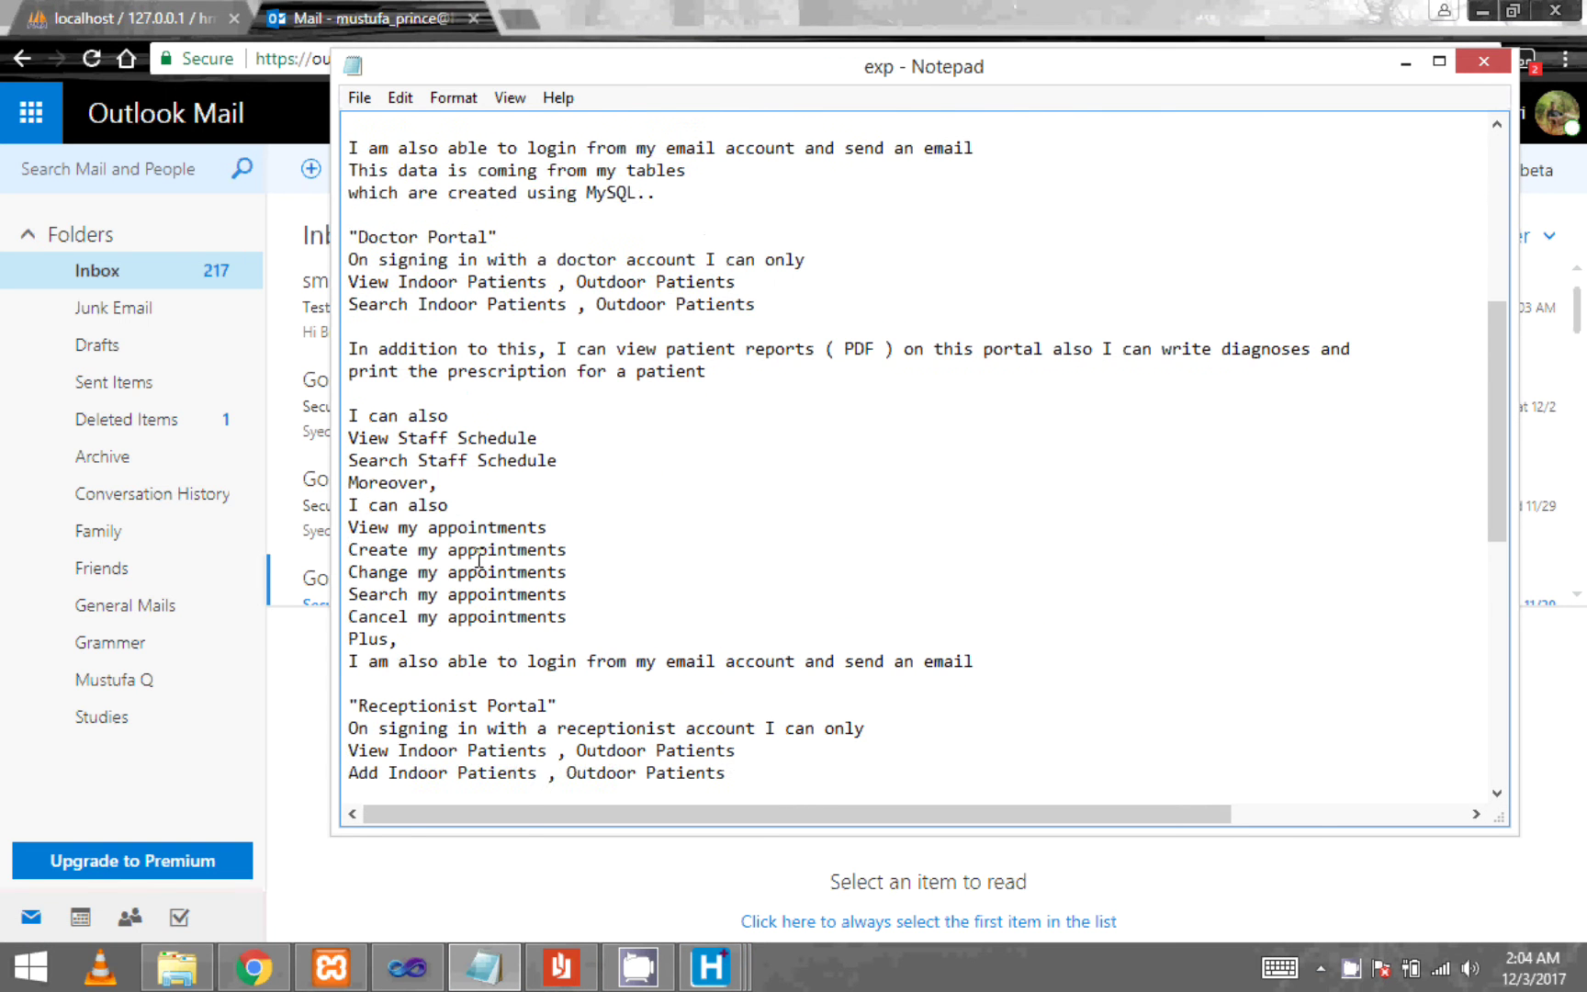
{"action": "scroll", "coordinate": [462, 529], "scroll_direction": "up", "scroll_amount": 3}
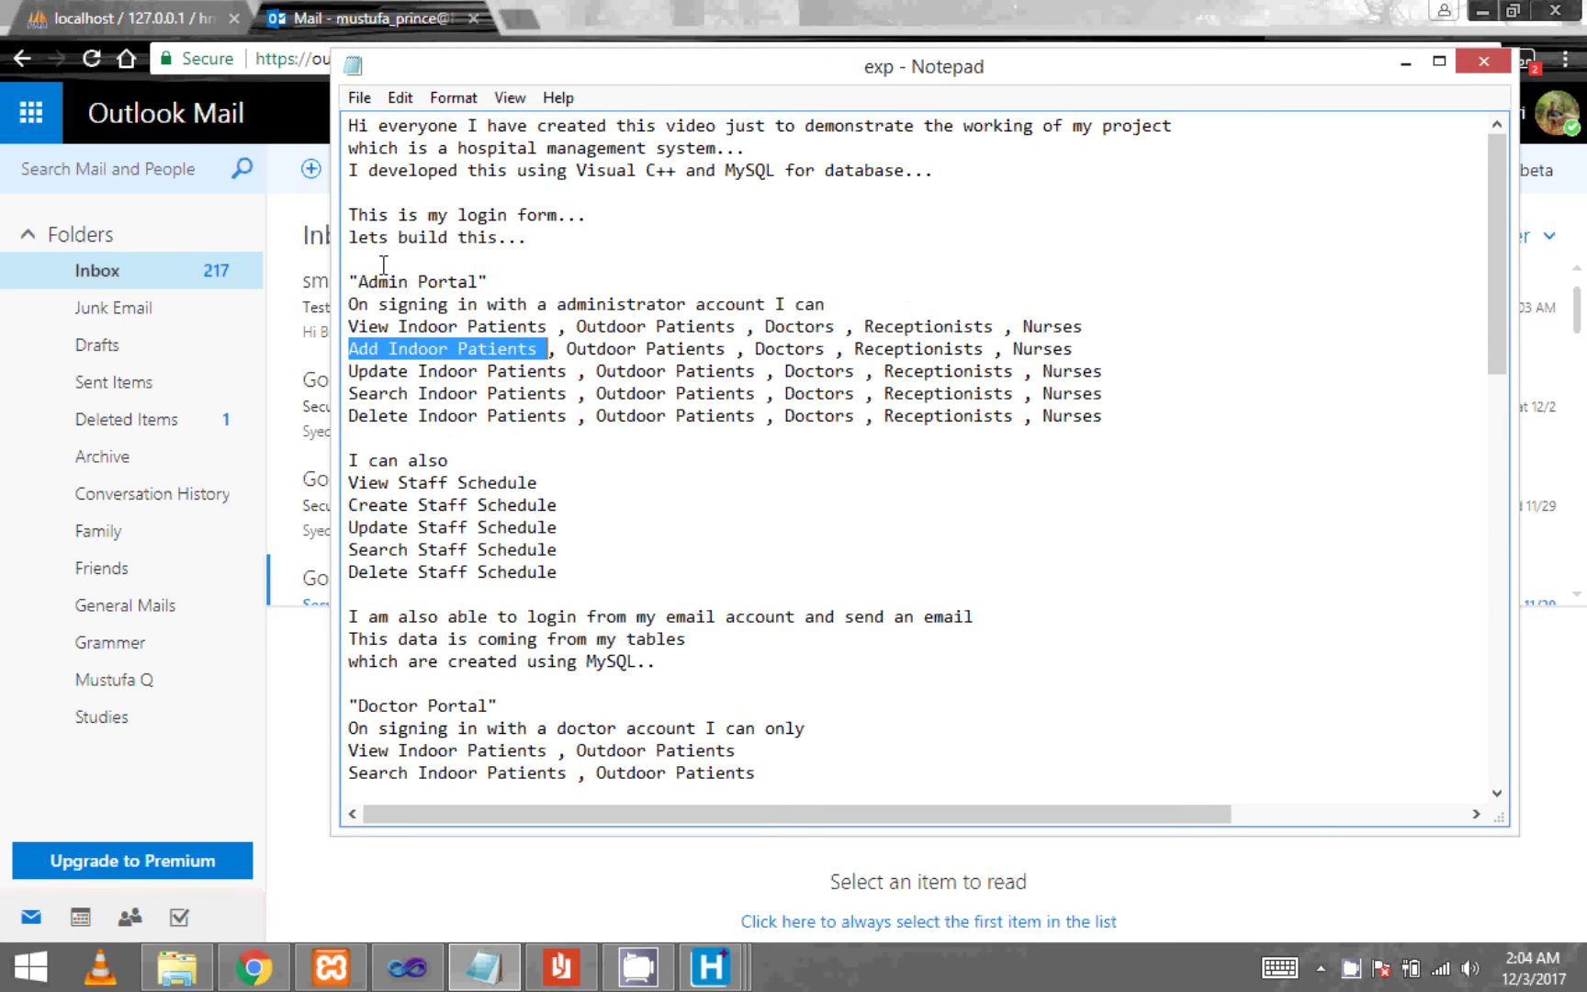
{"action": "left_click", "coordinate": [384, 264]}
{"action": "key", "text": "Return"}
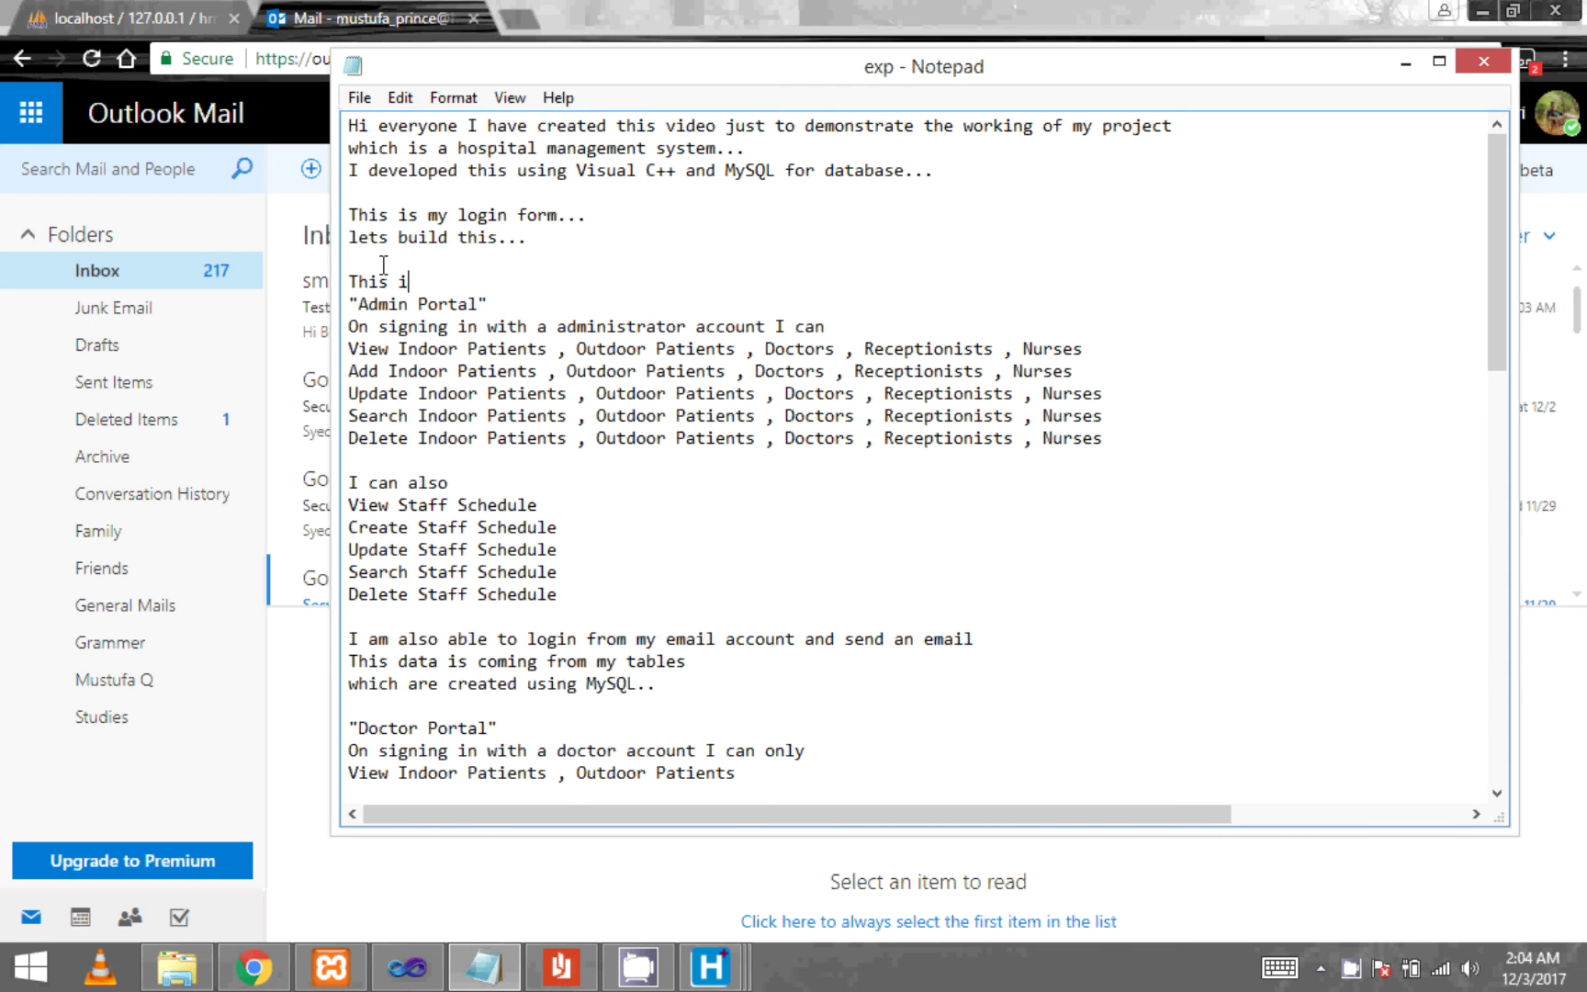
{"action": "type", "text": "This delay is due to slow int"}
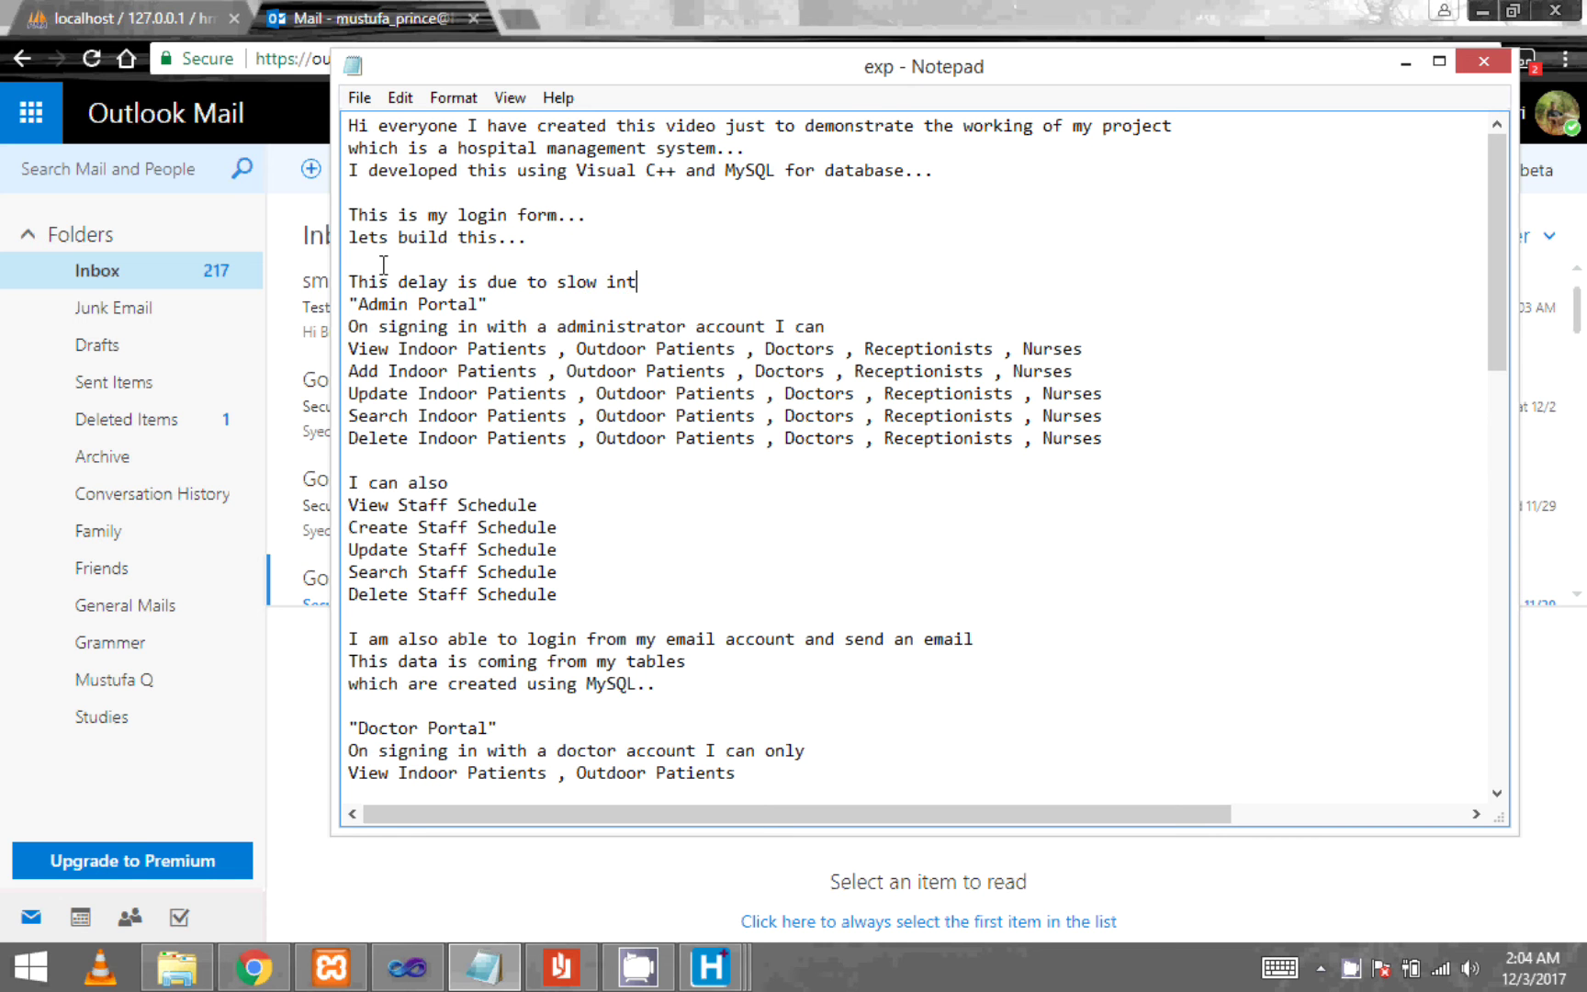
{"action": "type", "text": "net connex=ction"}
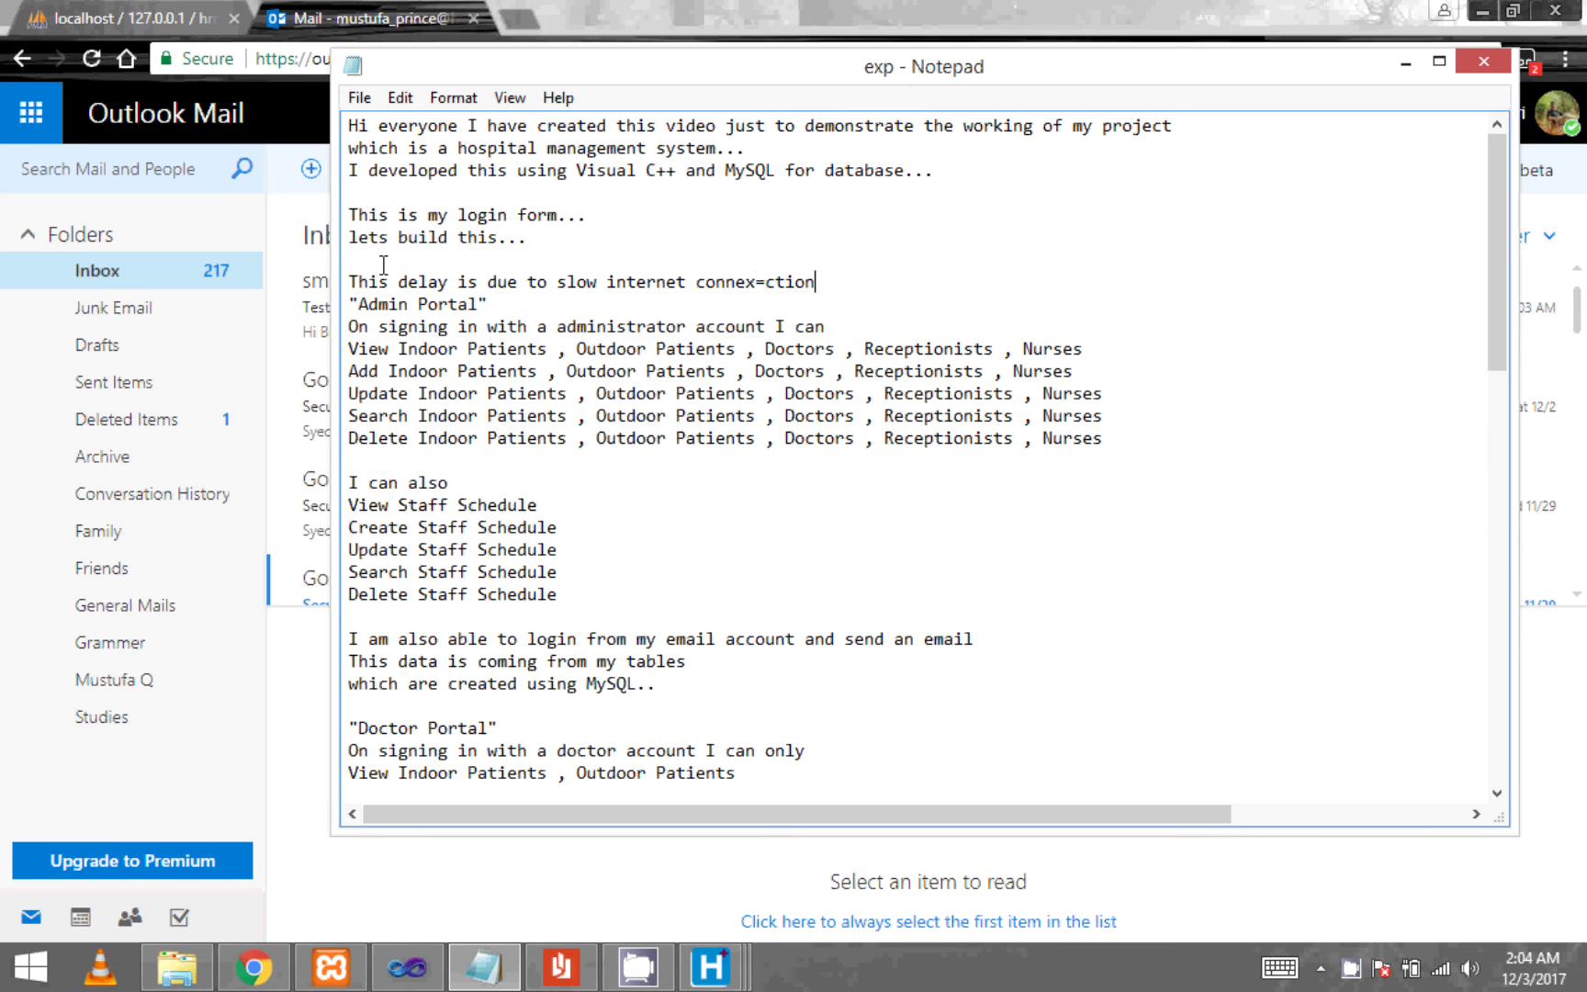
{"action": "key", "text": "BackSpace"}
{"action": "key", "text": "BackSpace"}
{"action": "key", "text": "BackSpace"}
{"action": "key", "text": "BackSpace"}
{"action": "key", "text": "BackSpace"}
{"action": "key", "text": "BackSpace"}
{"action": "type", "text": "ction may be...."}
{"action": "key", "text": "Return"}
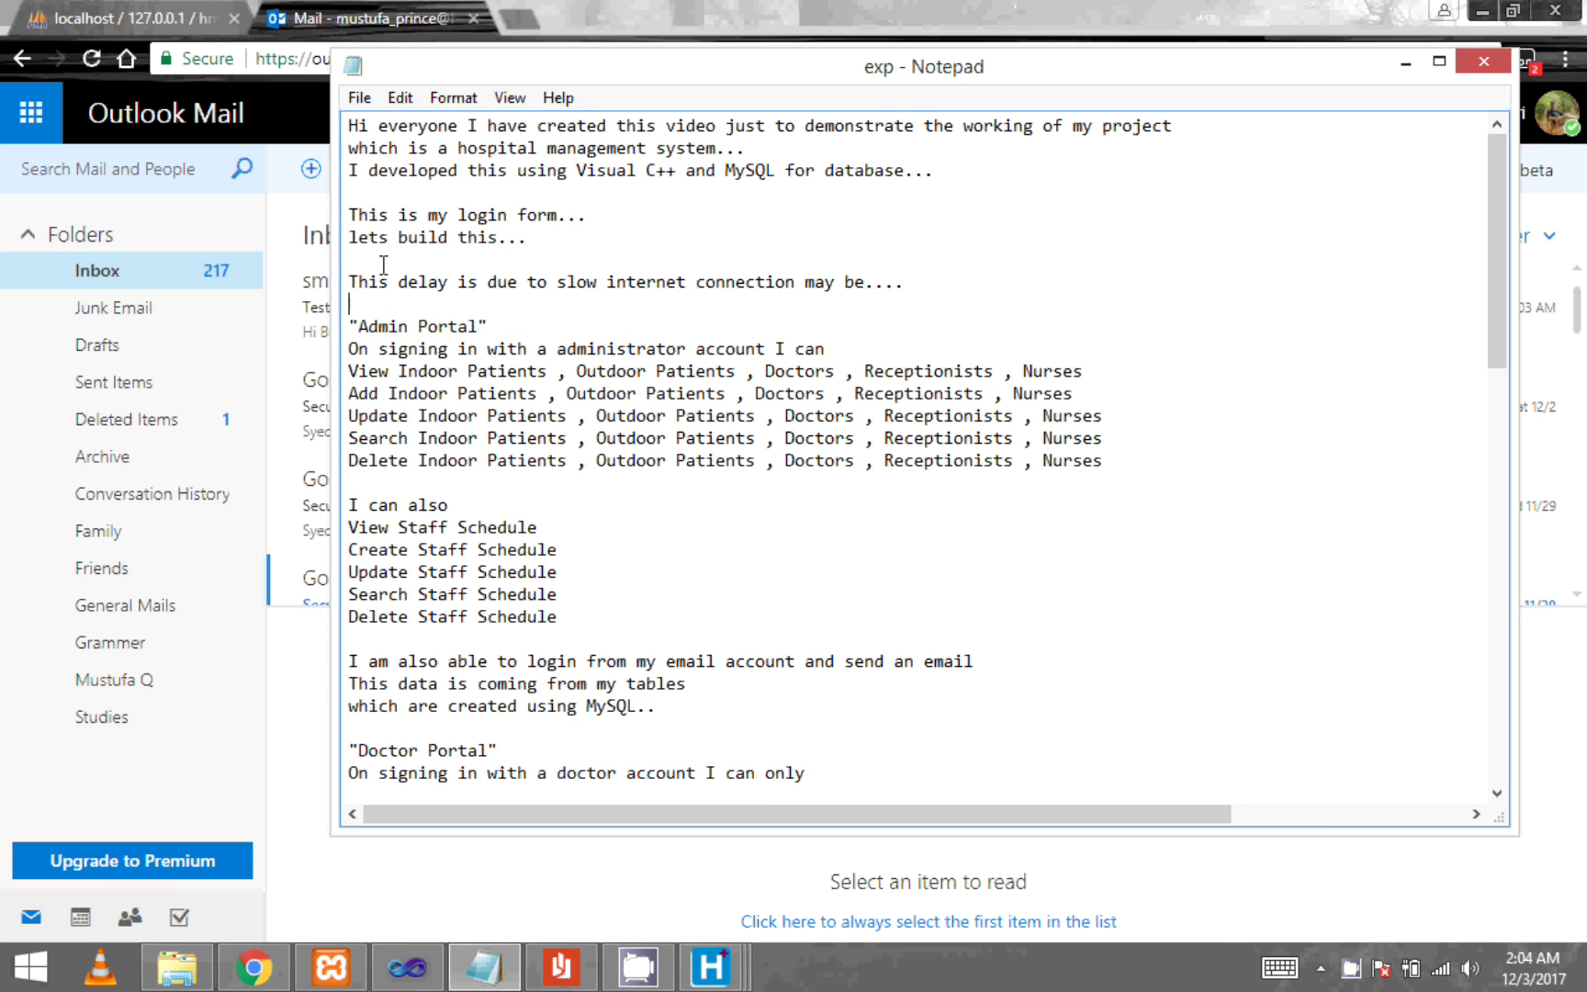
{"action": "left_click_drag", "start_coordinate": [974, 292], "coordinate": [262, 268]}
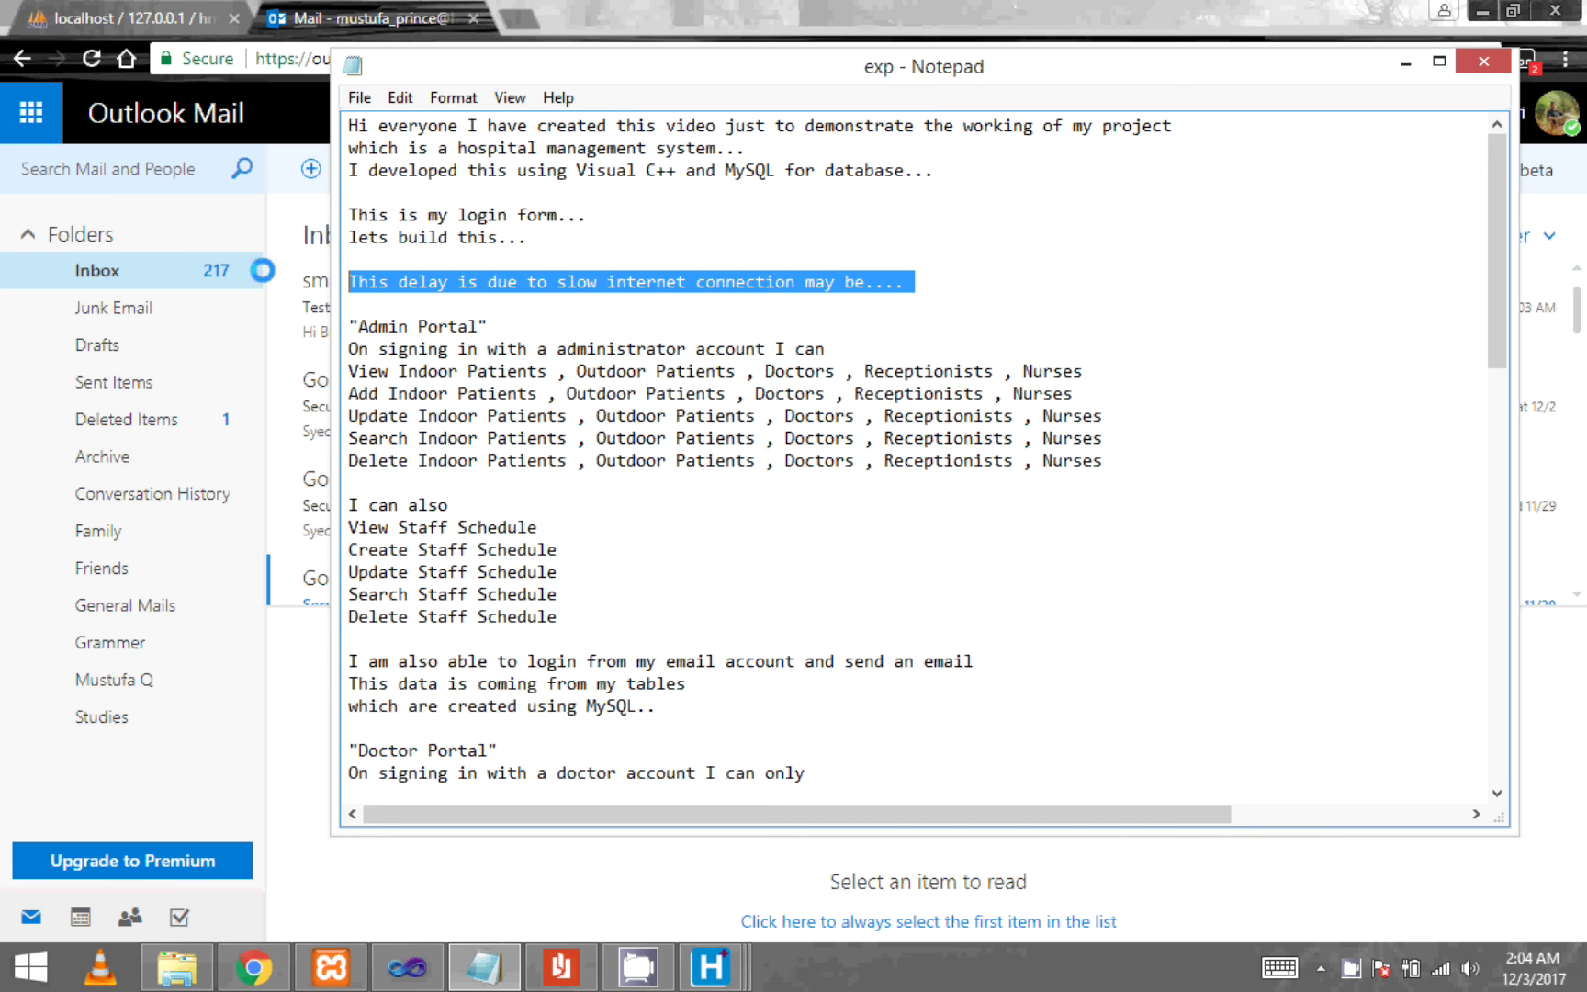
{"action": "left_click", "coordinate": [690, 3]}
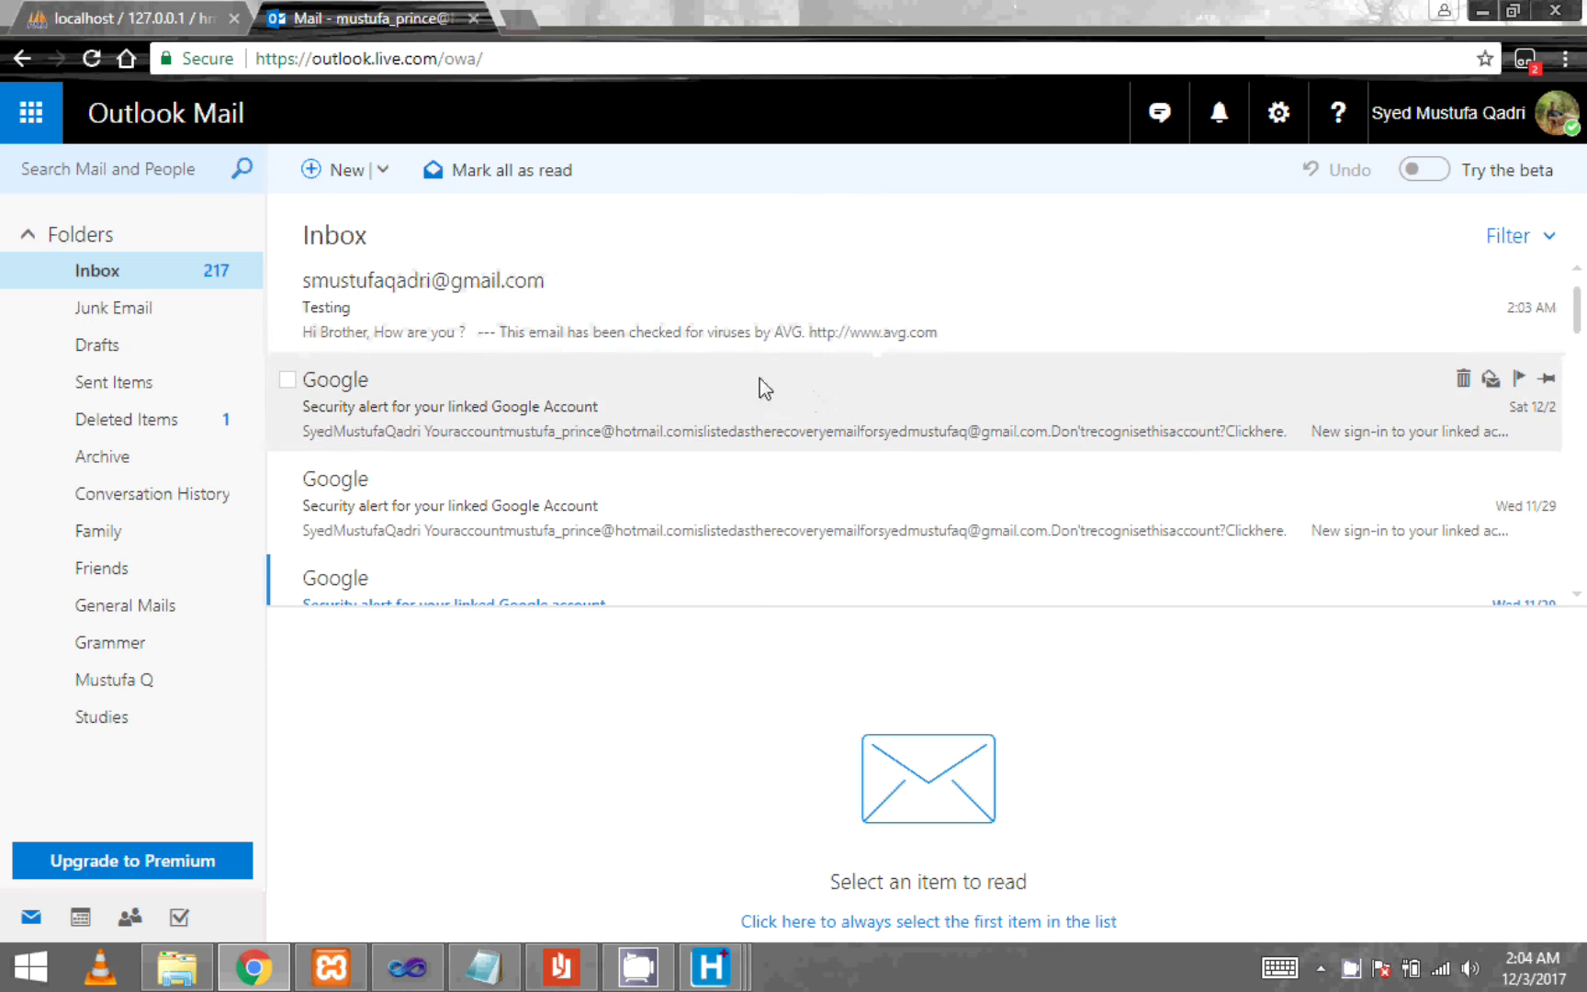
- Reload Outlook, close the HMS Emails window, and log out of the admin portal
{"action": "left_click", "coordinate": [89, 58]}
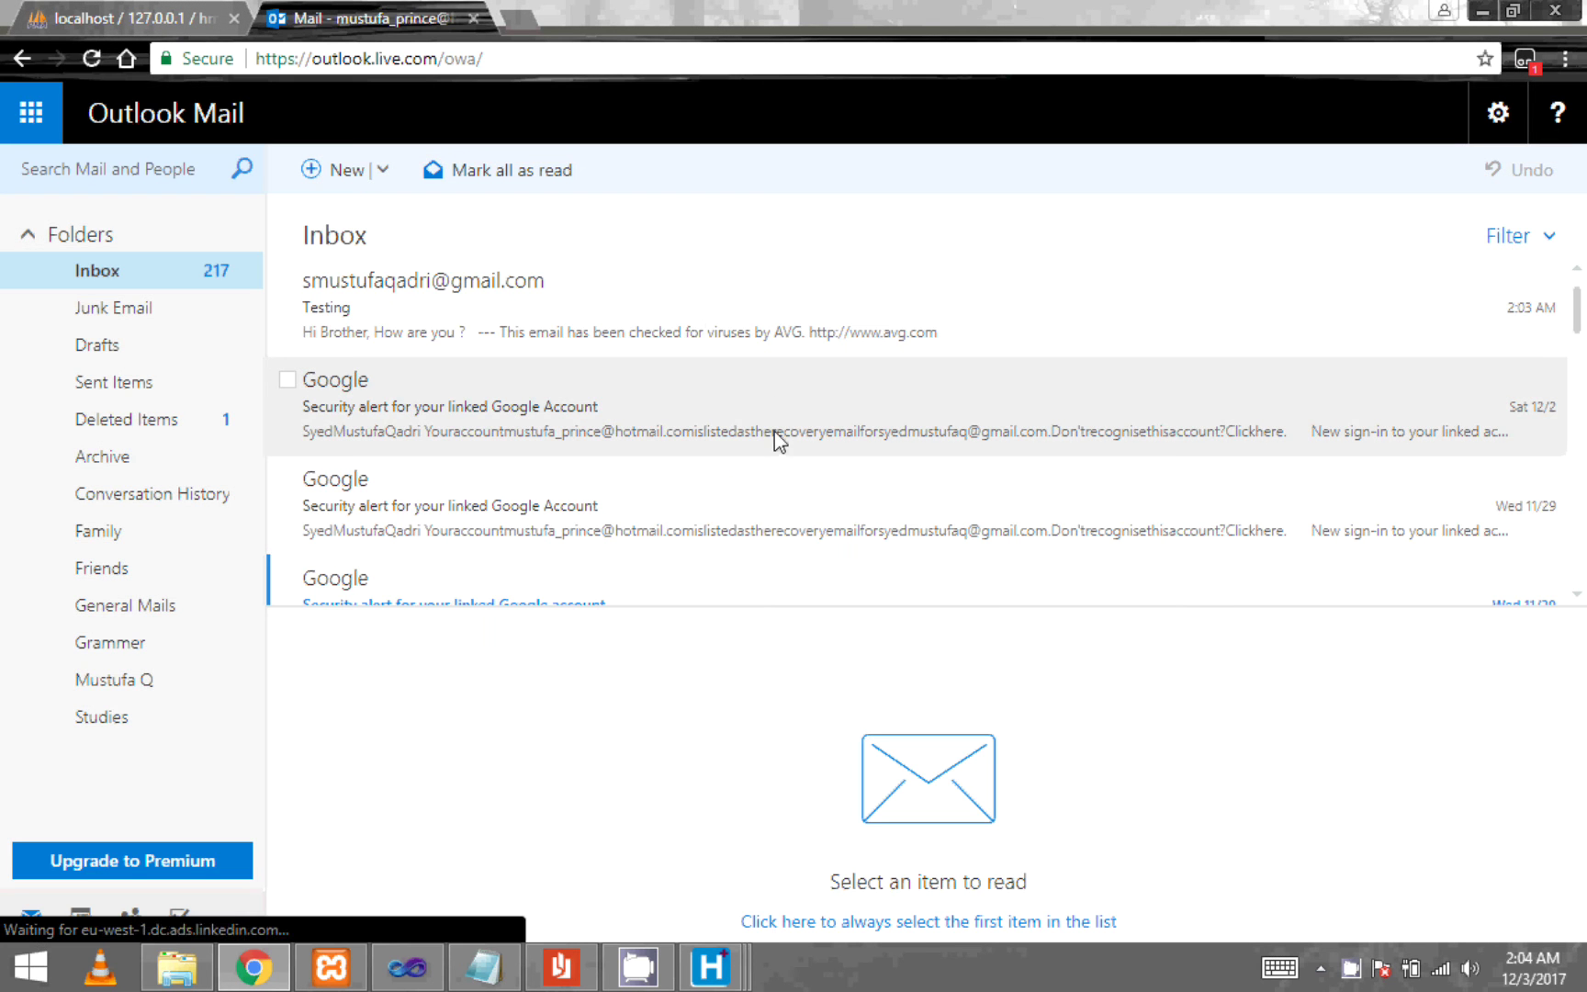
{"action": "mouse_move", "coordinate": [710, 966]}
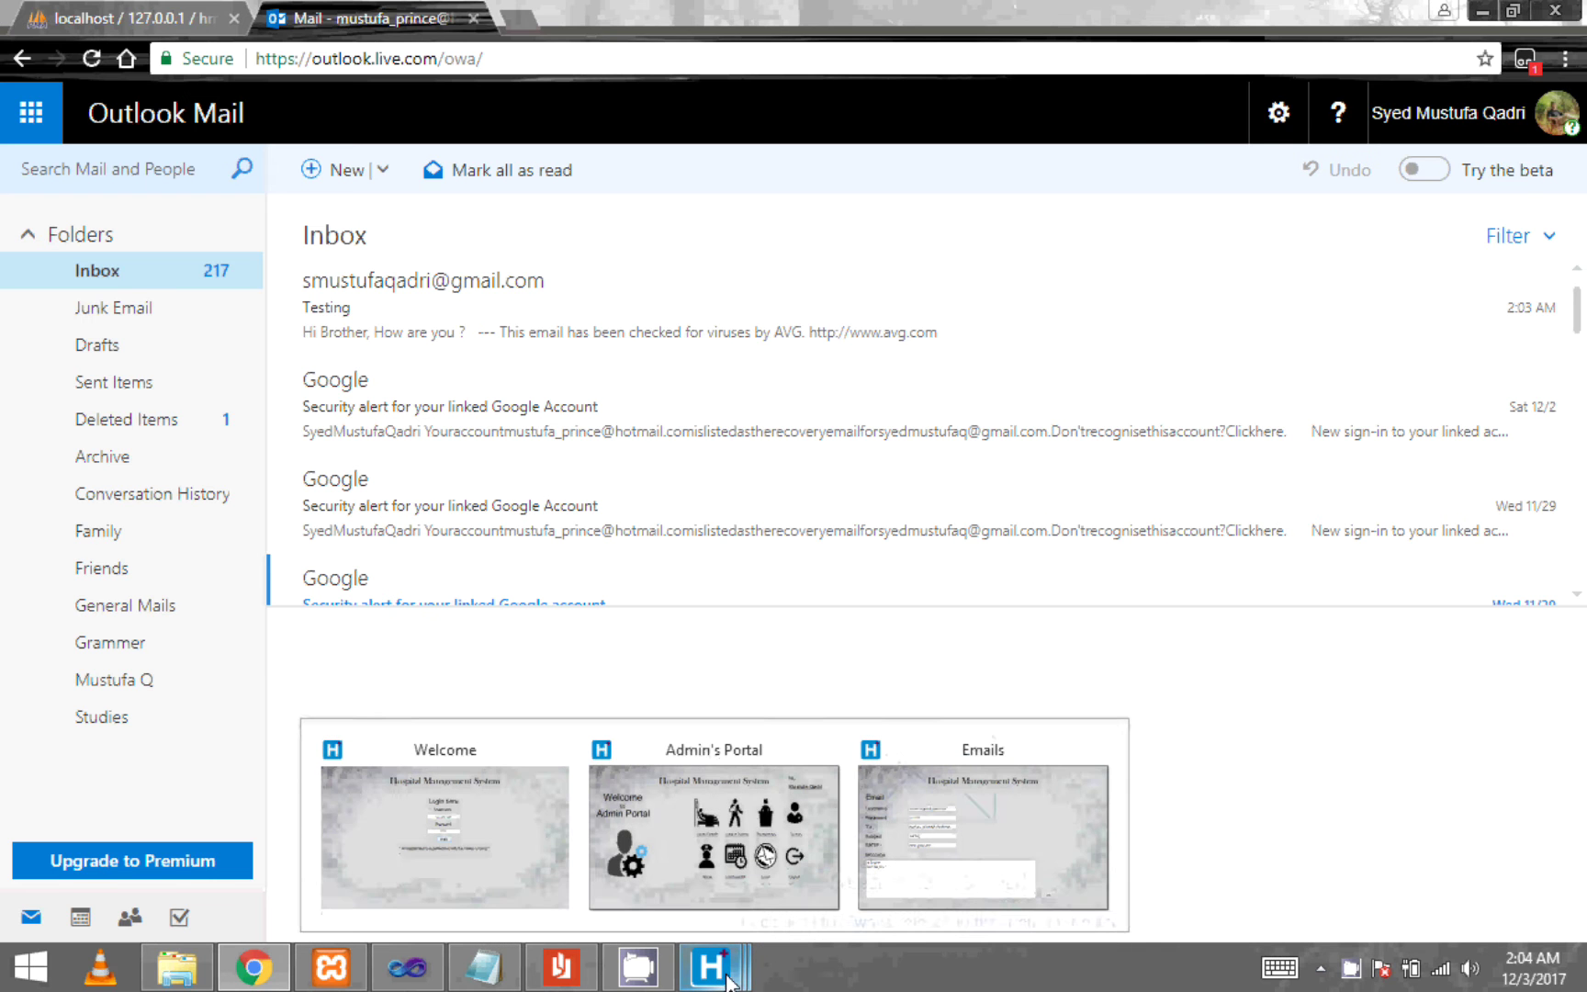
{"action": "left_click", "coordinate": [946, 813]}
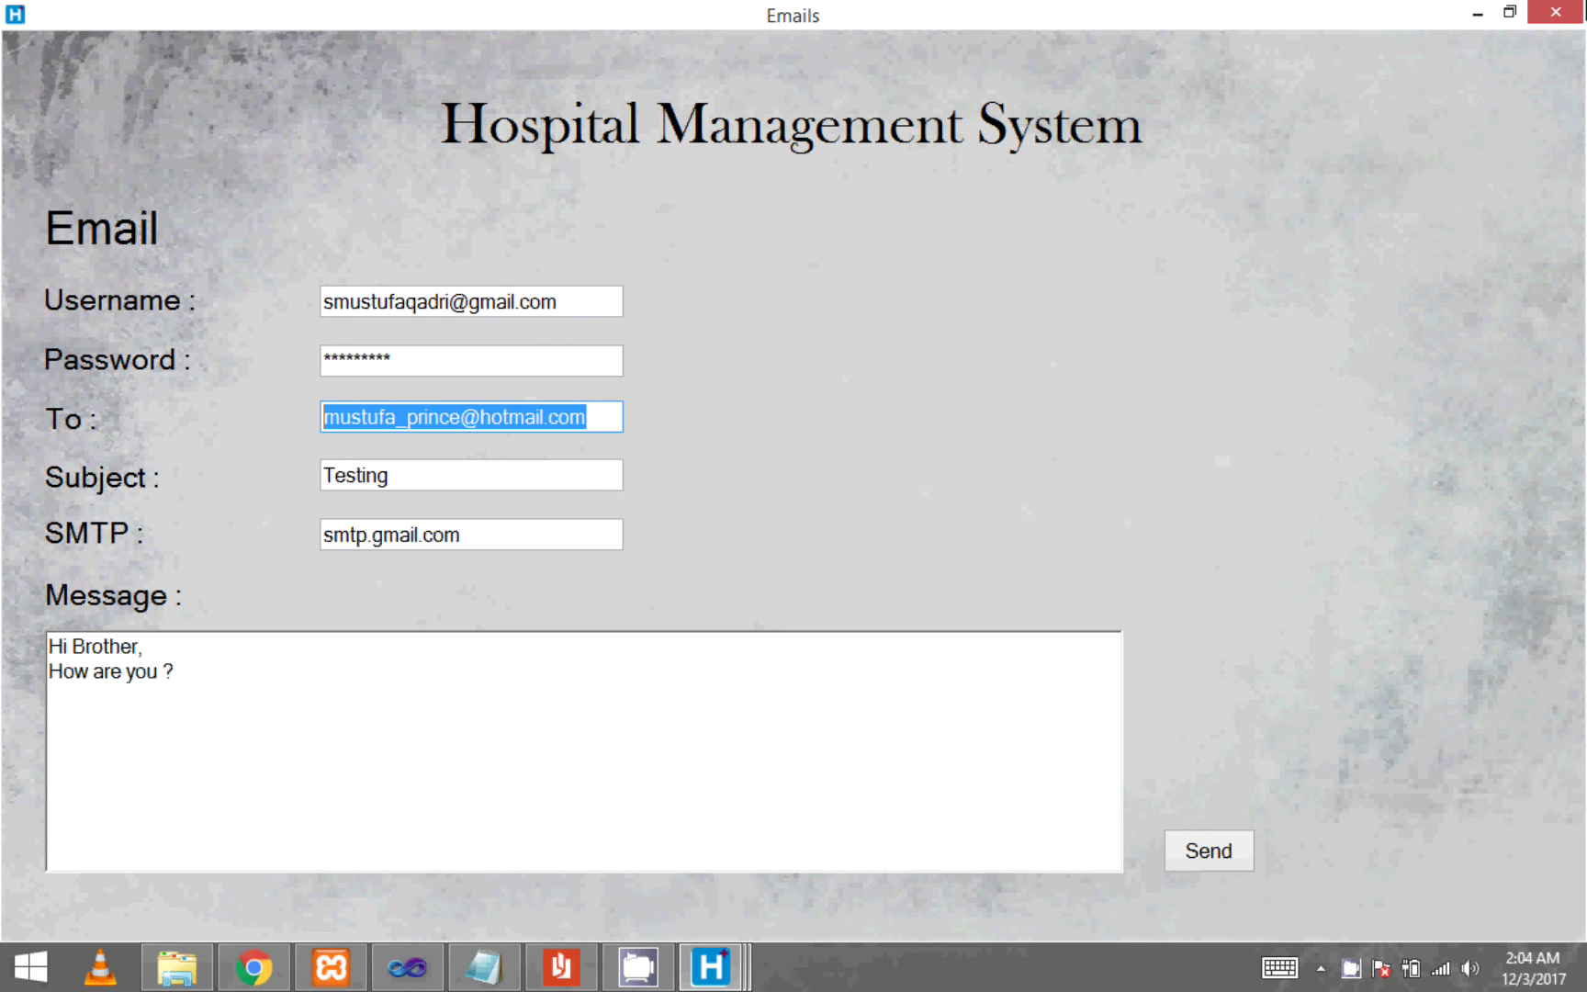
{"action": "key", "text": "alt+F4"}
{"action": "left_click", "coordinate": [1297, 737]}
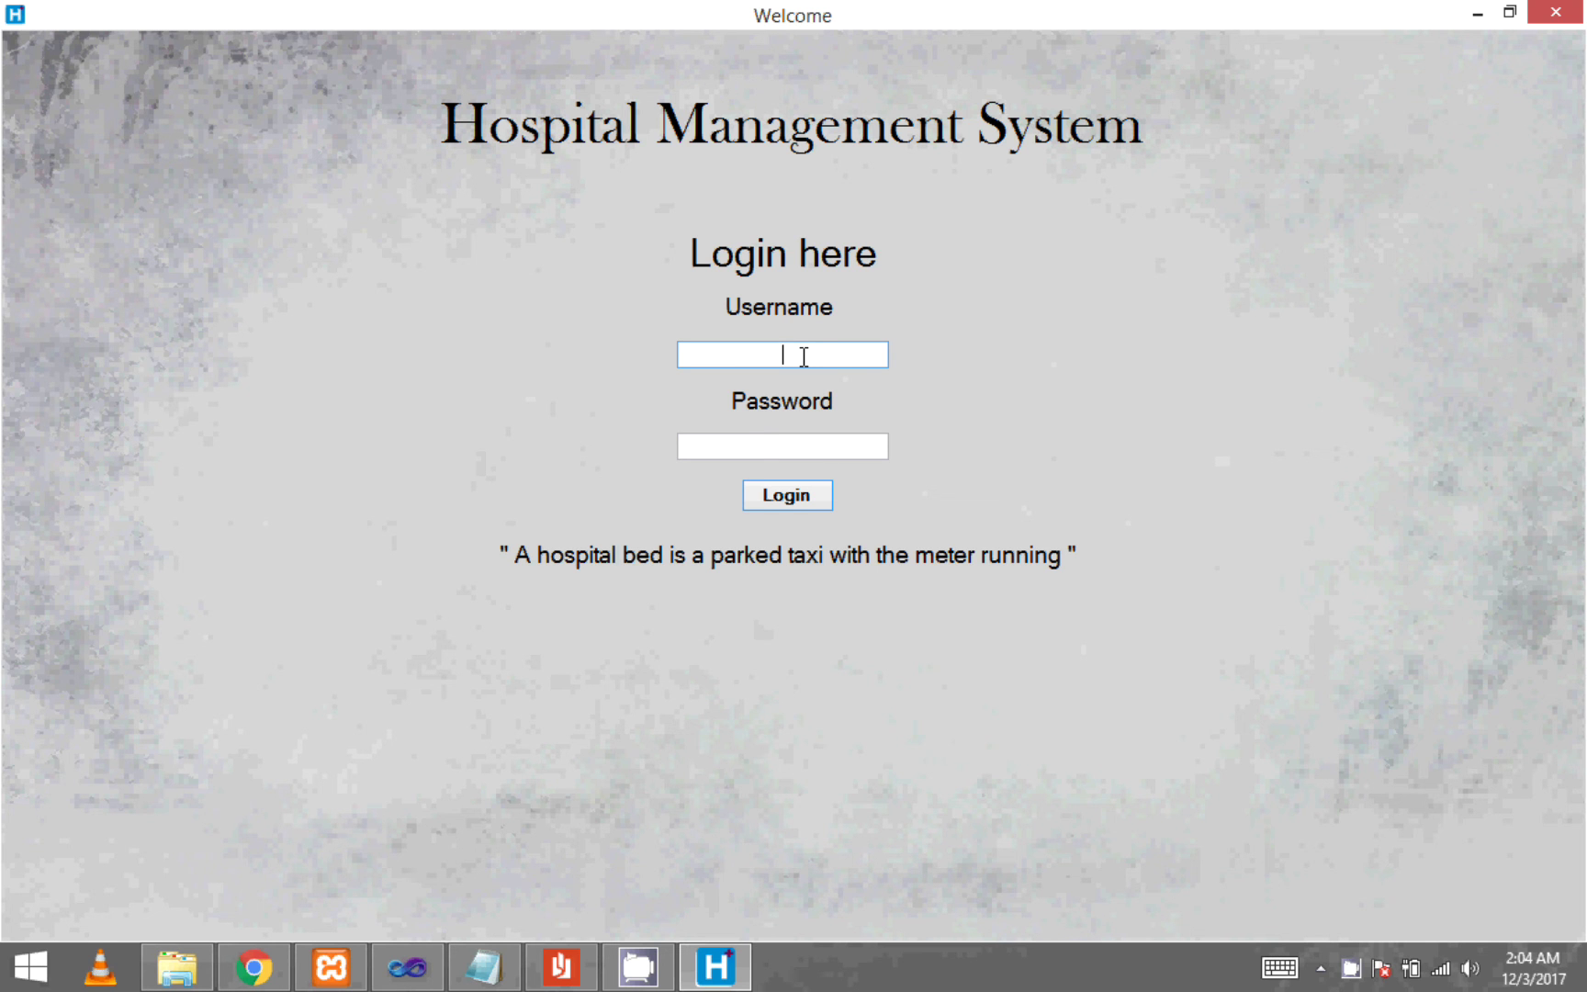
- Sign in with the doctor account's username and password
{"action": "key", "text": "Tab"}
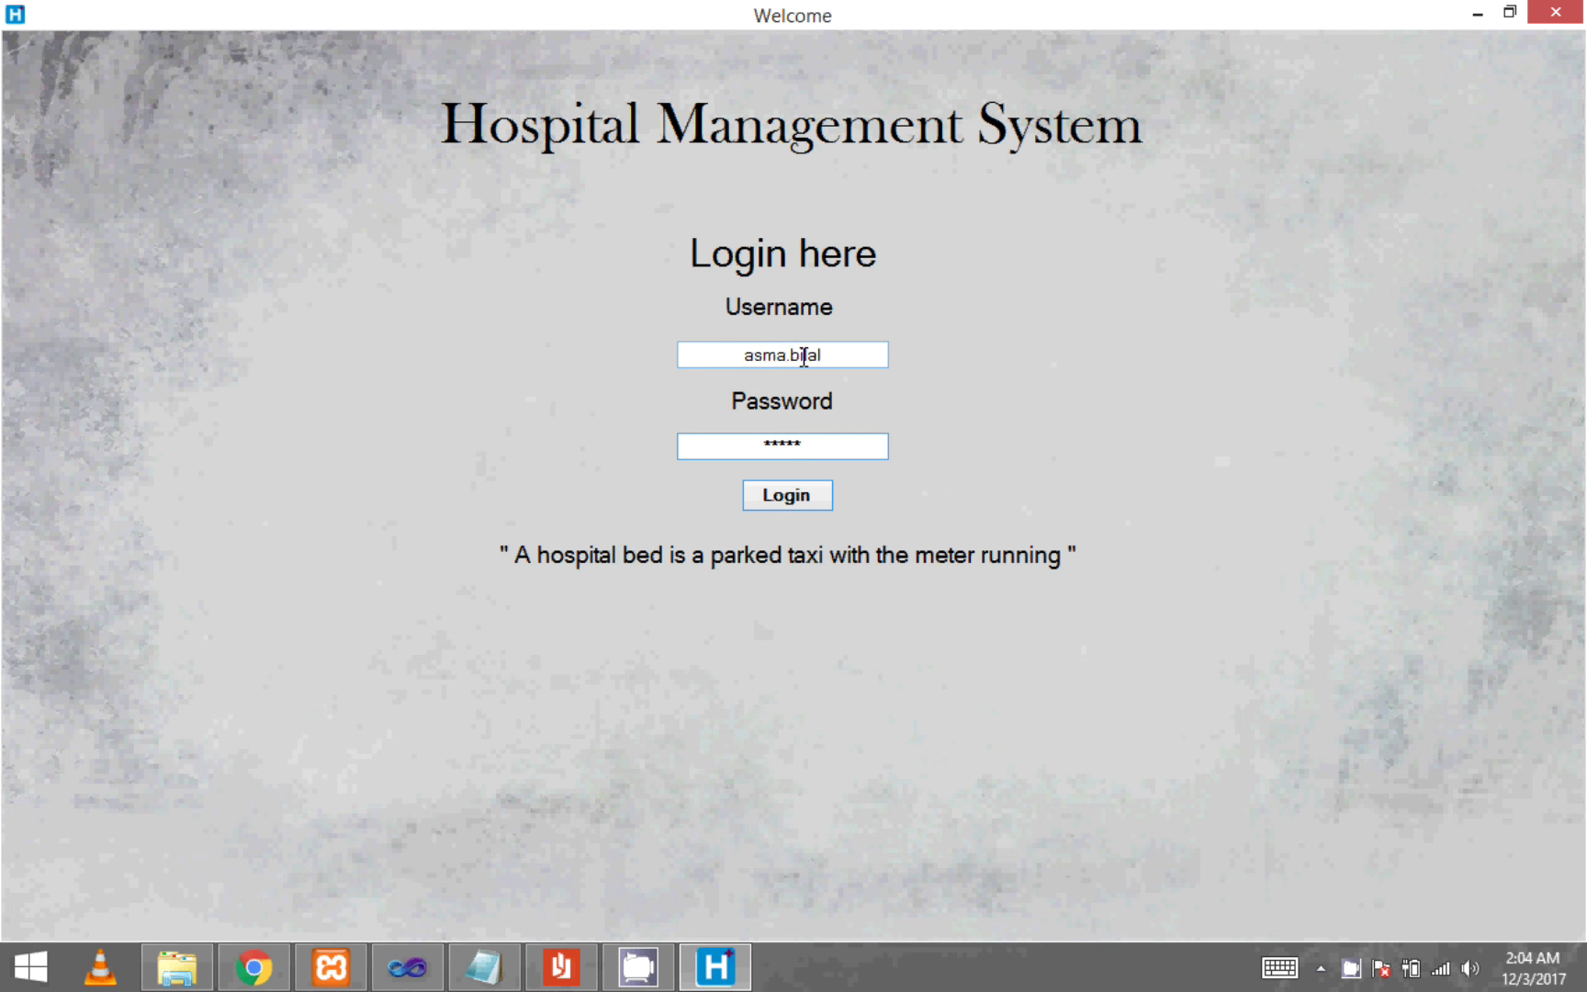
{"action": "key", "text": "Return"}
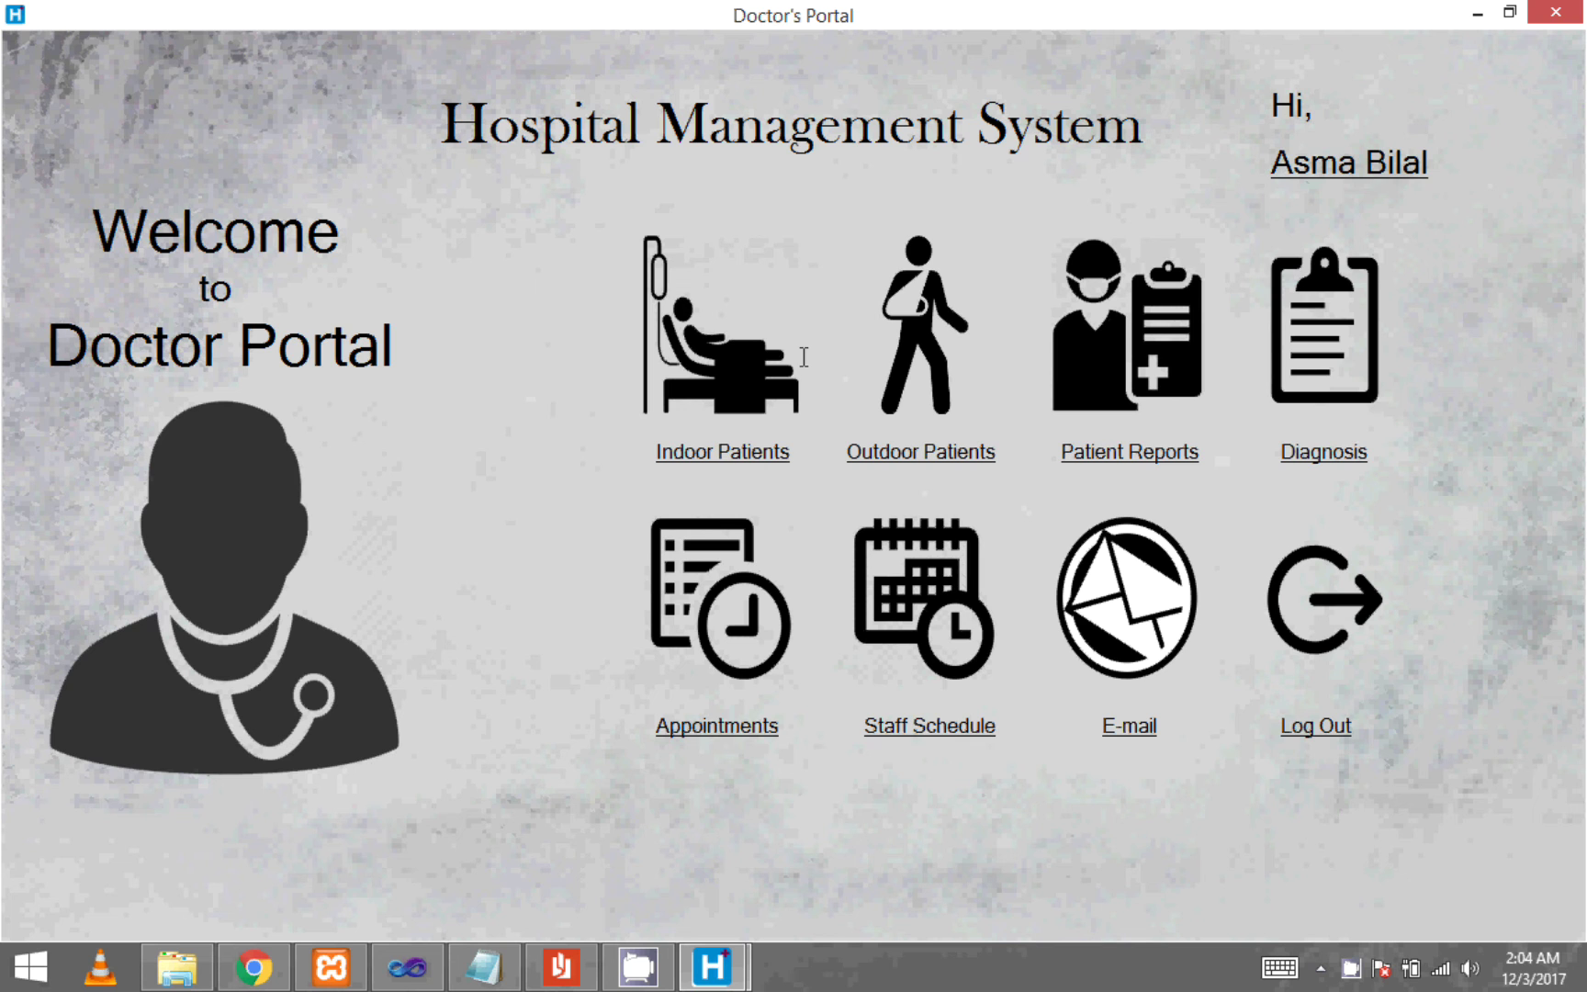
{"action": "left_click", "coordinate": [1299, 163]}
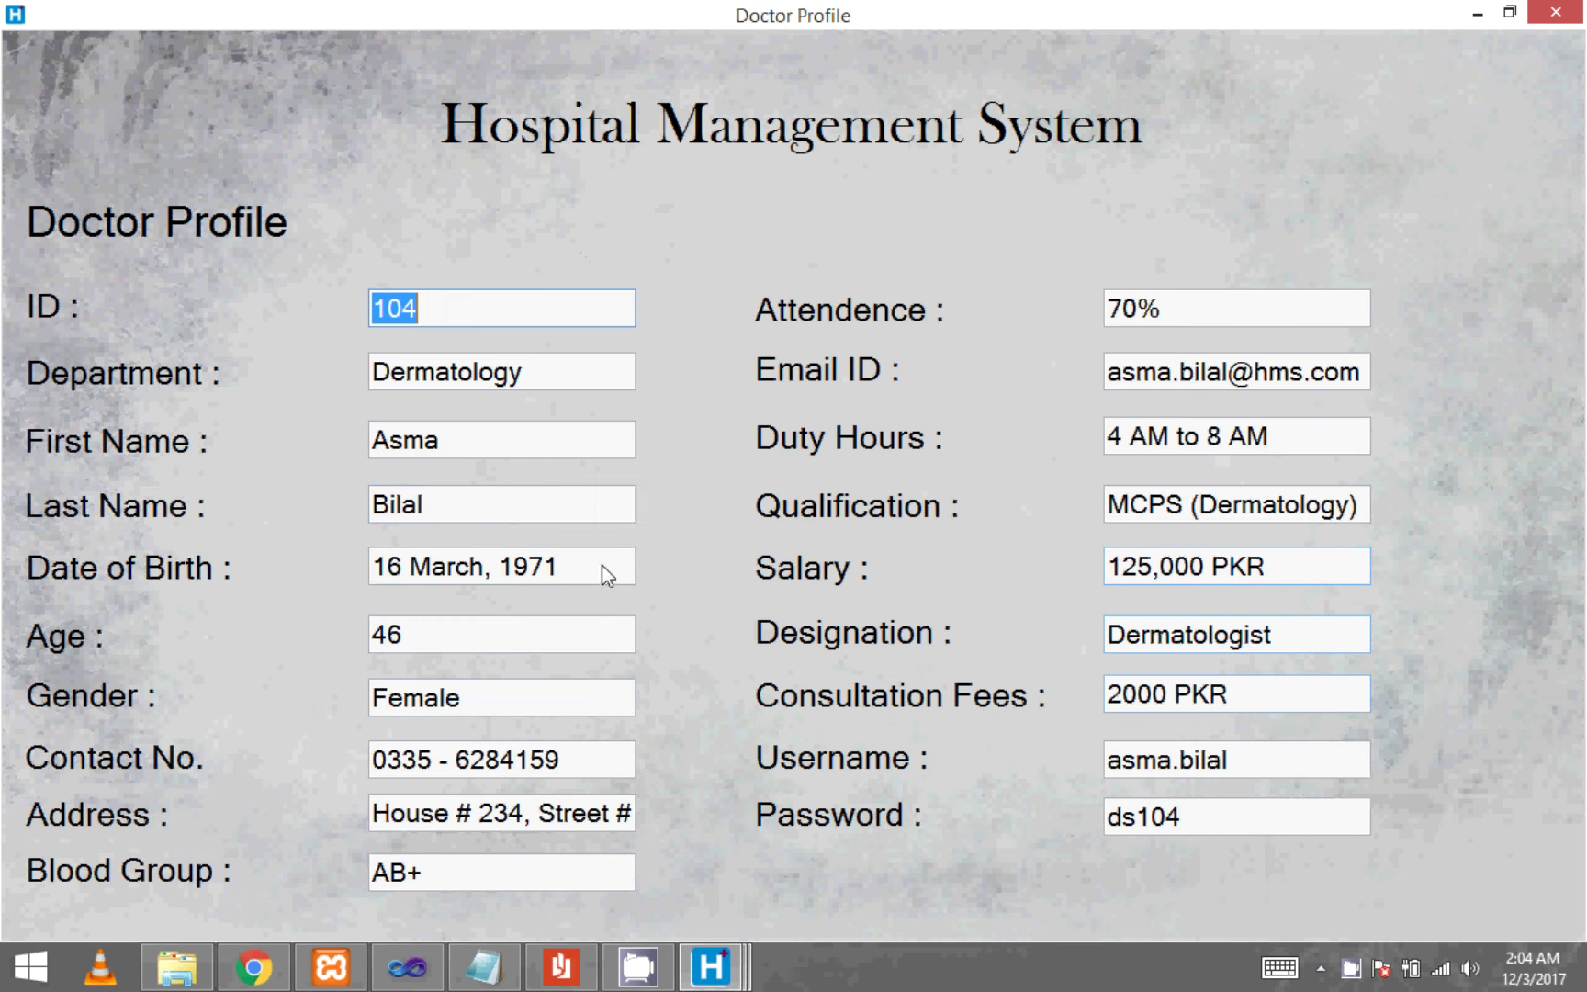
{"action": "left_click", "coordinate": [1296, 684]}
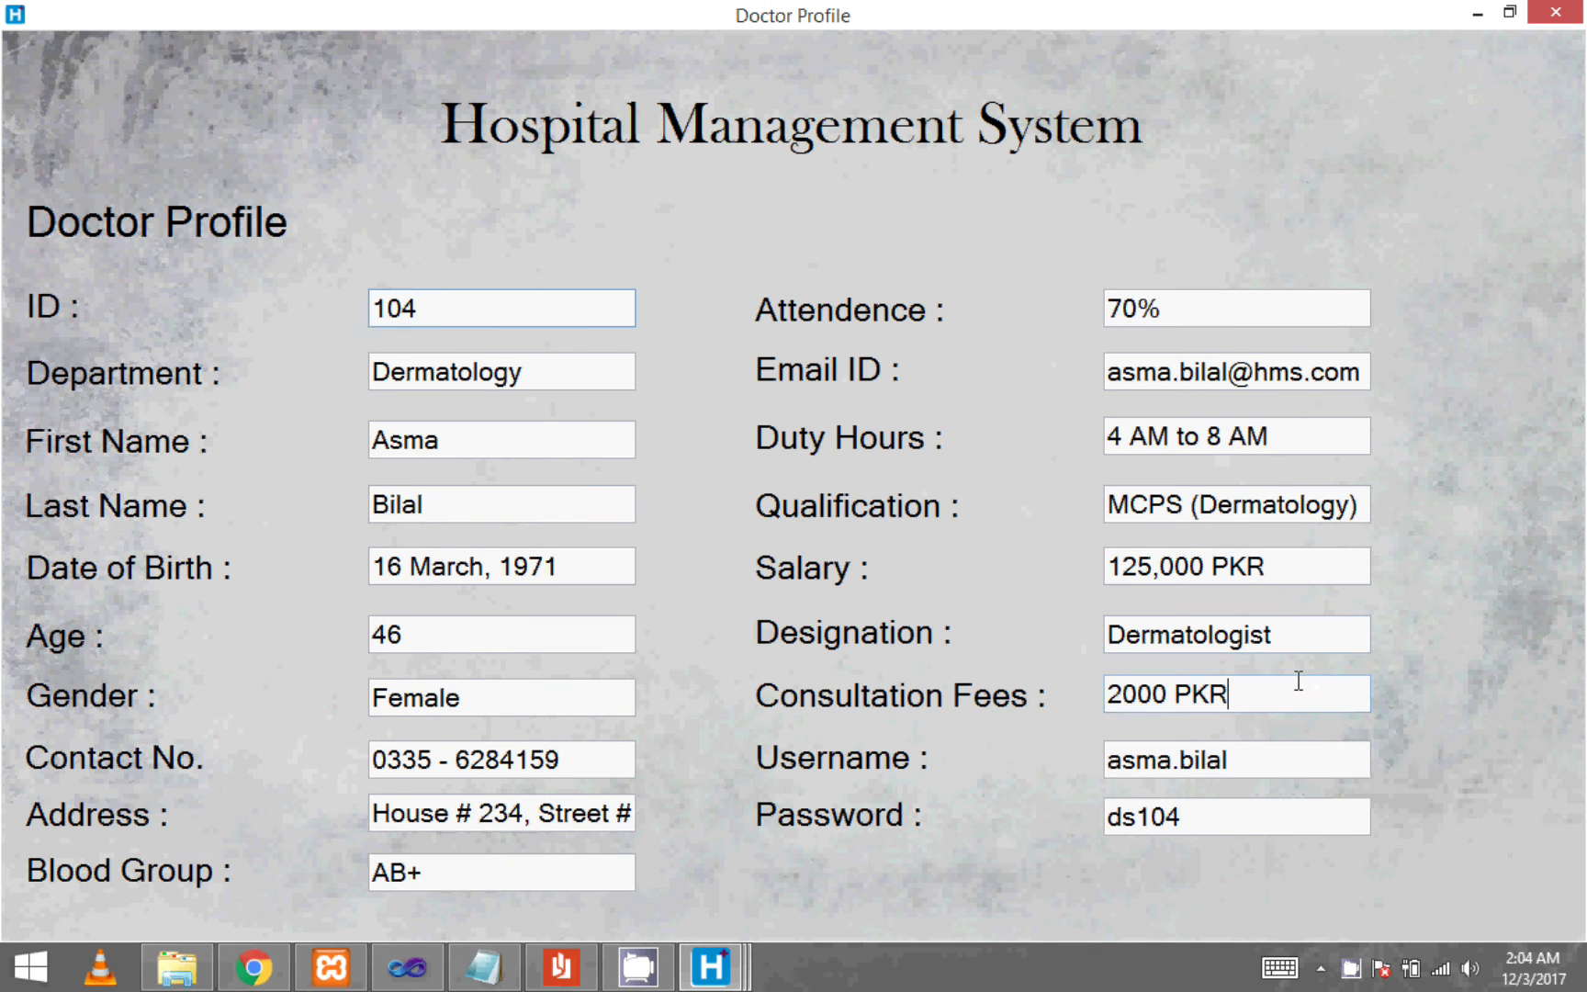
{"action": "left_click_drag", "start_coordinate": [1192, 694], "coordinate": [930, 668]}
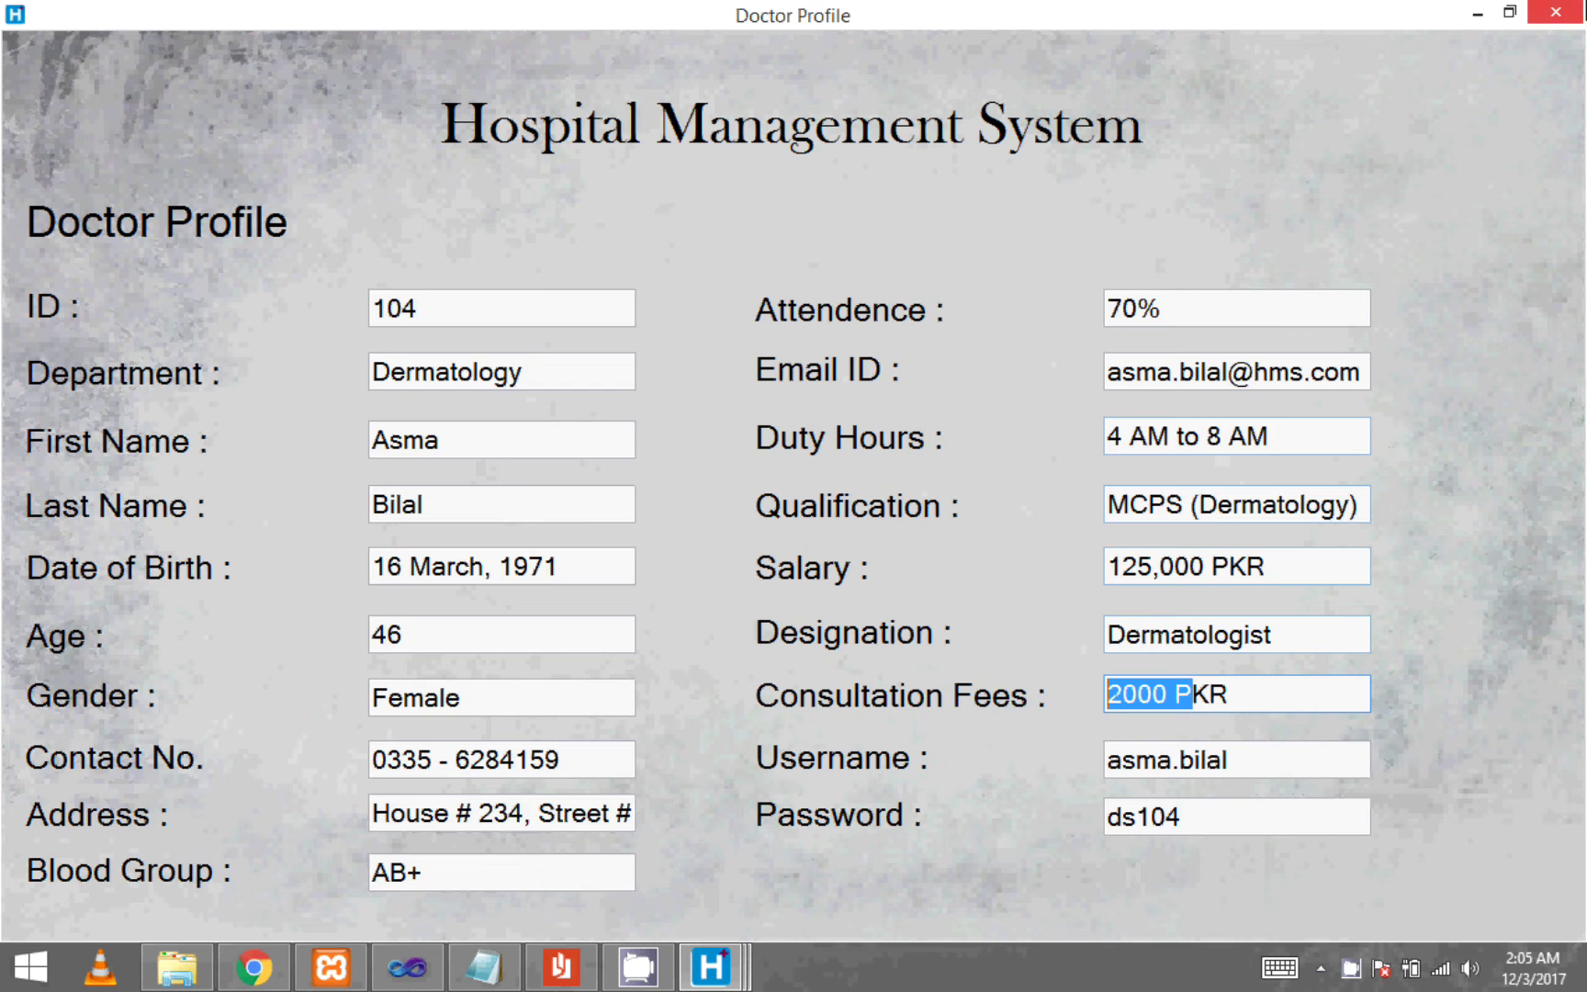
{"action": "left_click", "coordinate": [1555, 11]}
{"action": "left_click", "coordinate": [727, 454]}
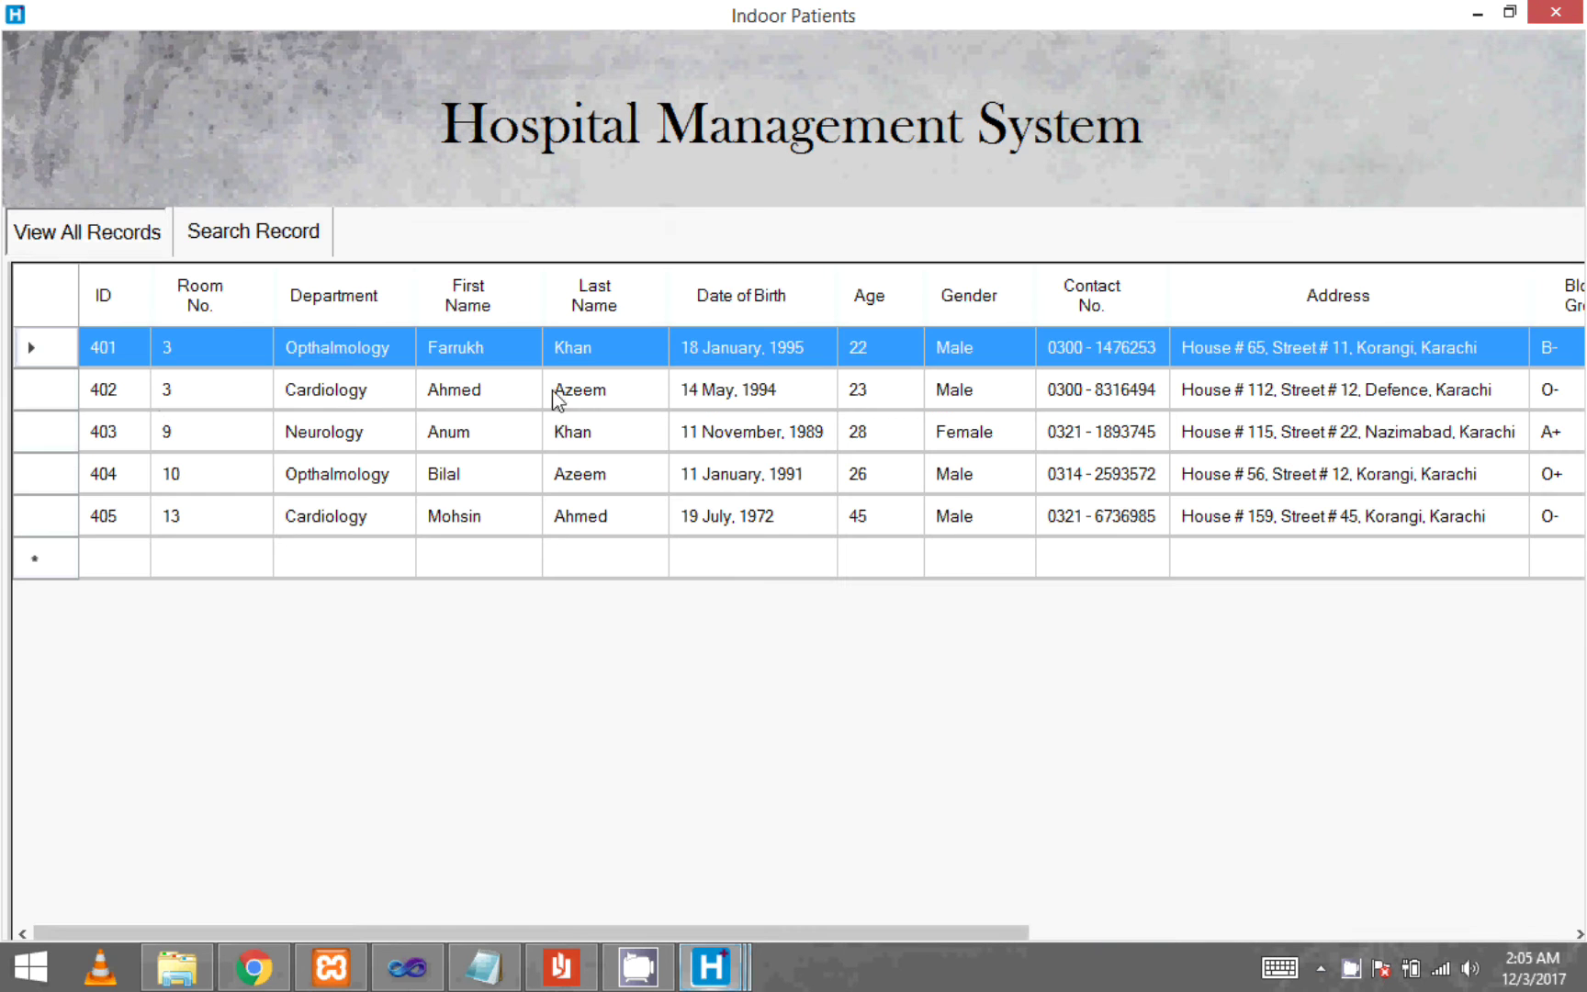
{"action": "left_click_drag", "start_coordinate": [949, 928], "coordinate": [1497, 927]}
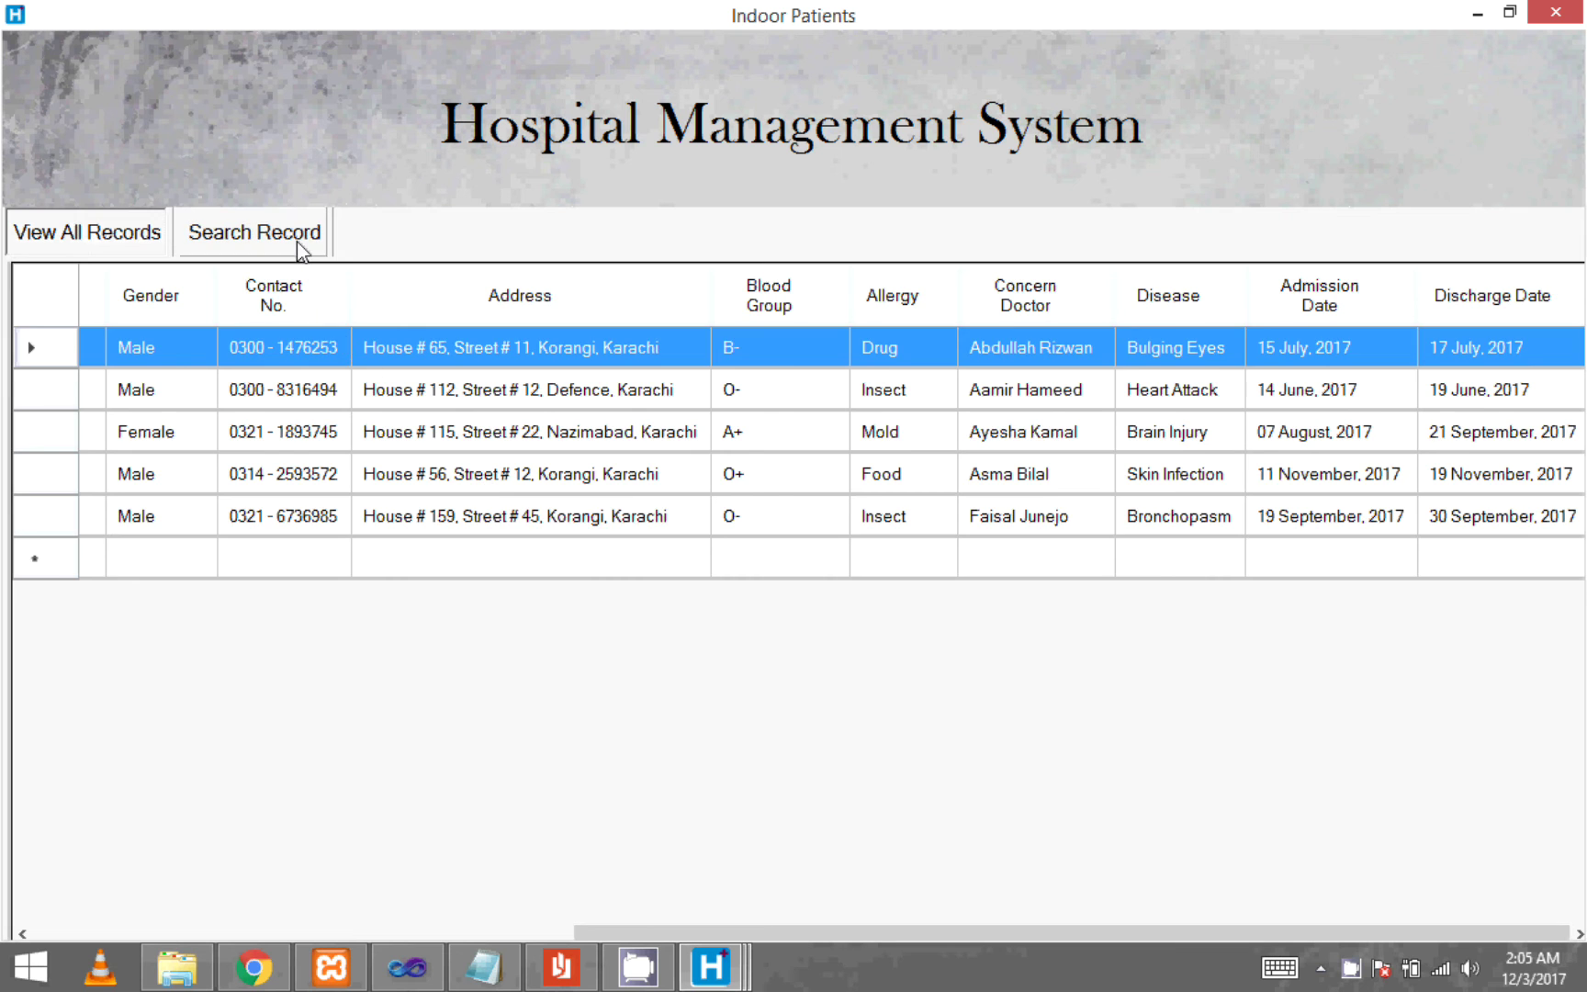
{"action": "left_click", "coordinate": [298, 239]}
{"action": "type", "text": "402"}
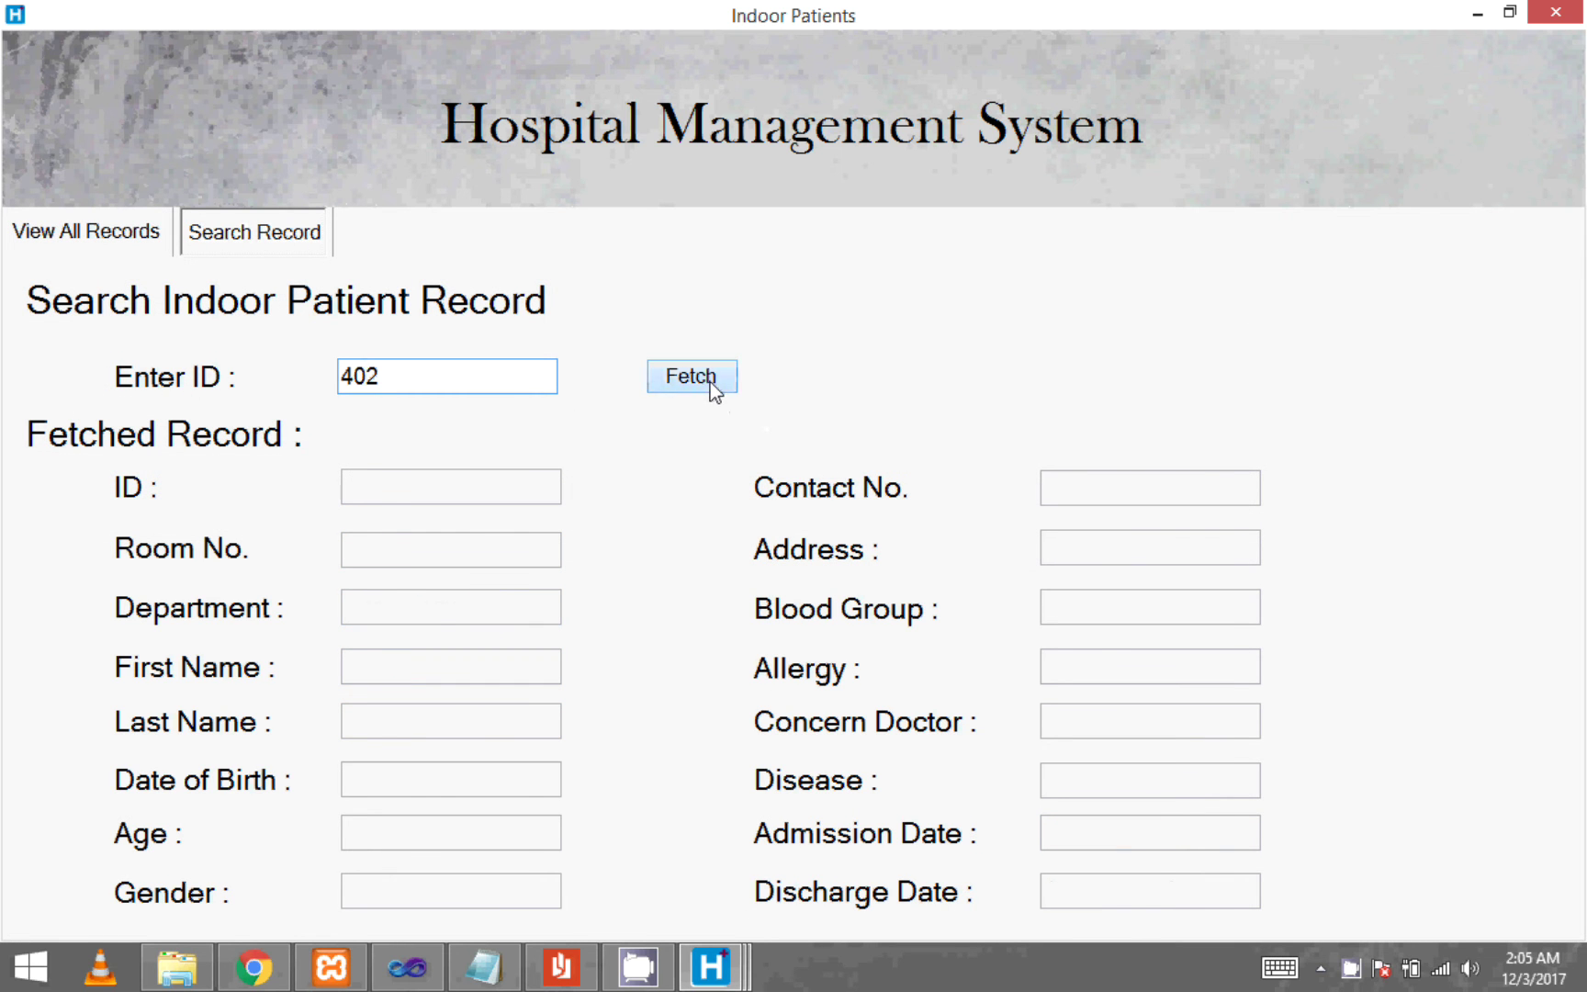
{"action": "left_click", "coordinate": [711, 382]}
{"action": "left_click", "coordinate": [1560, 11]}
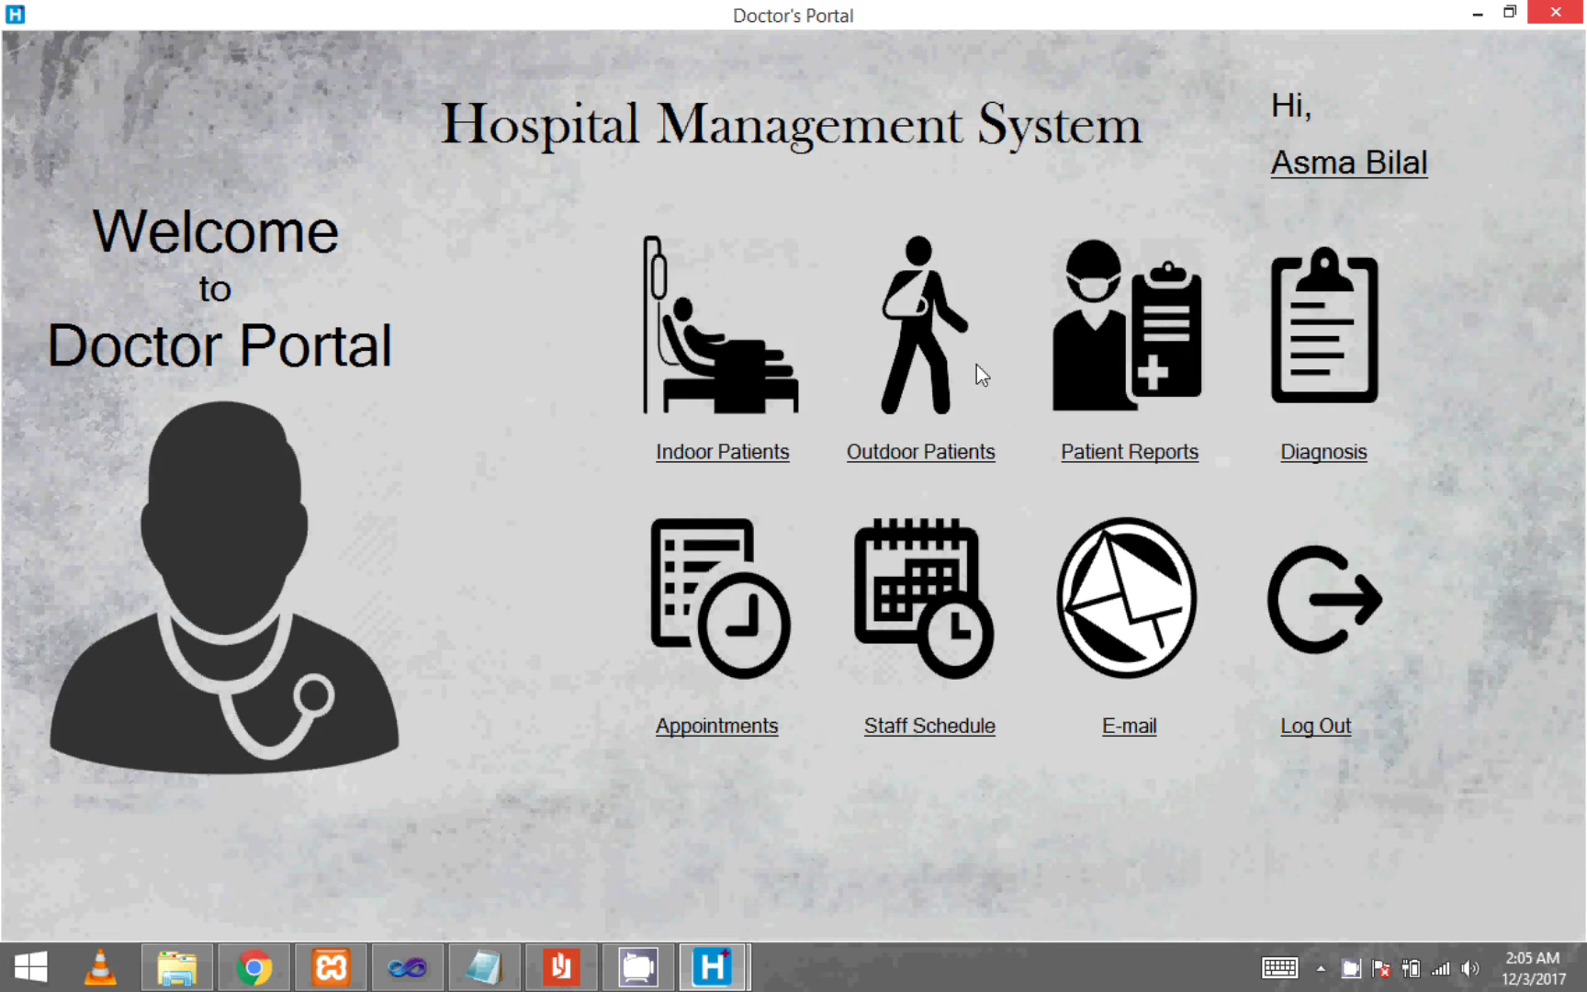
- Open Outdoor Patients and look up records 503 and 502 by ID
{"action": "left_click", "coordinate": [904, 450]}
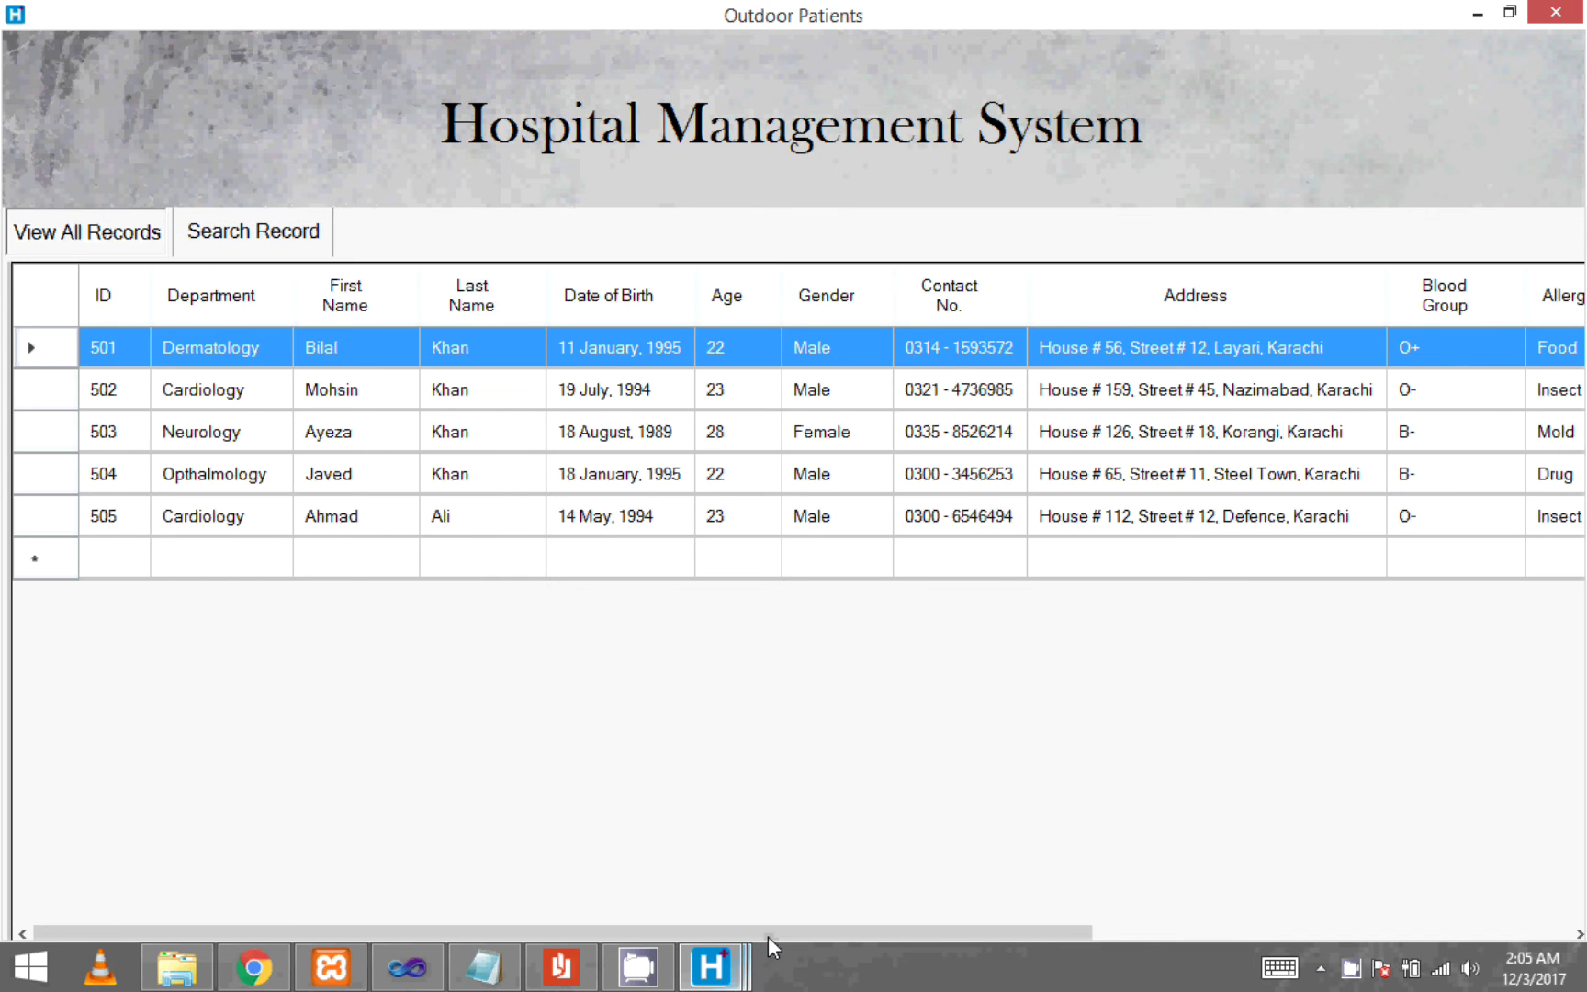
{"action": "left_click_drag", "start_coordinate": [768, 938], "coordinate": [1378, 939]}
{"action": "left_click", "coordinate": [259, 237]}
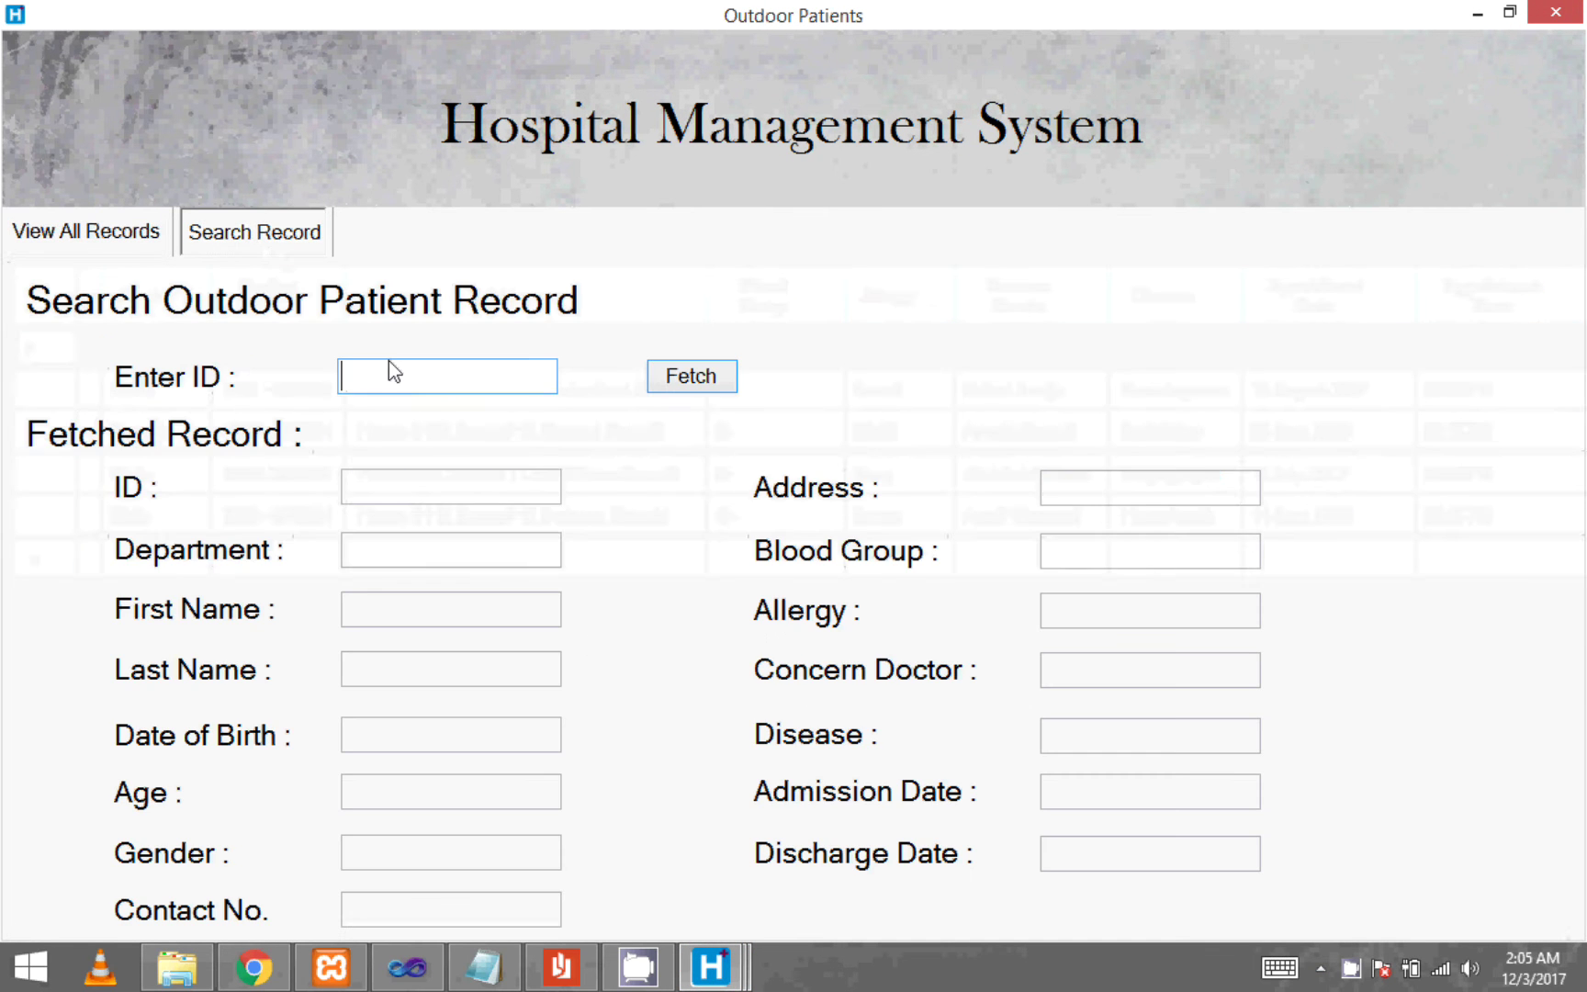
{"action": "type", "text": "503"}
{"action": "left_click", "coordinate": [703, 380]}
{"action": "key", "text": "BackSpace"}
{"action": "type", "text": "2"}
{"action": "left_click", "coordinate": [725, 380]}
- Look up outdoor patient records 501 and 505, then close the window and open Patient Reports
{"action": "key", "text": "BackSpace"}
{"action": "type", "text": "1"}
{"action": "left_click", "coordinate": [725, 379]}
{"action": "key", "text": "BackSpace"}
{"action": "type", "text": "5"}
{"action": "left_click", "coordinate": [725, 379]}
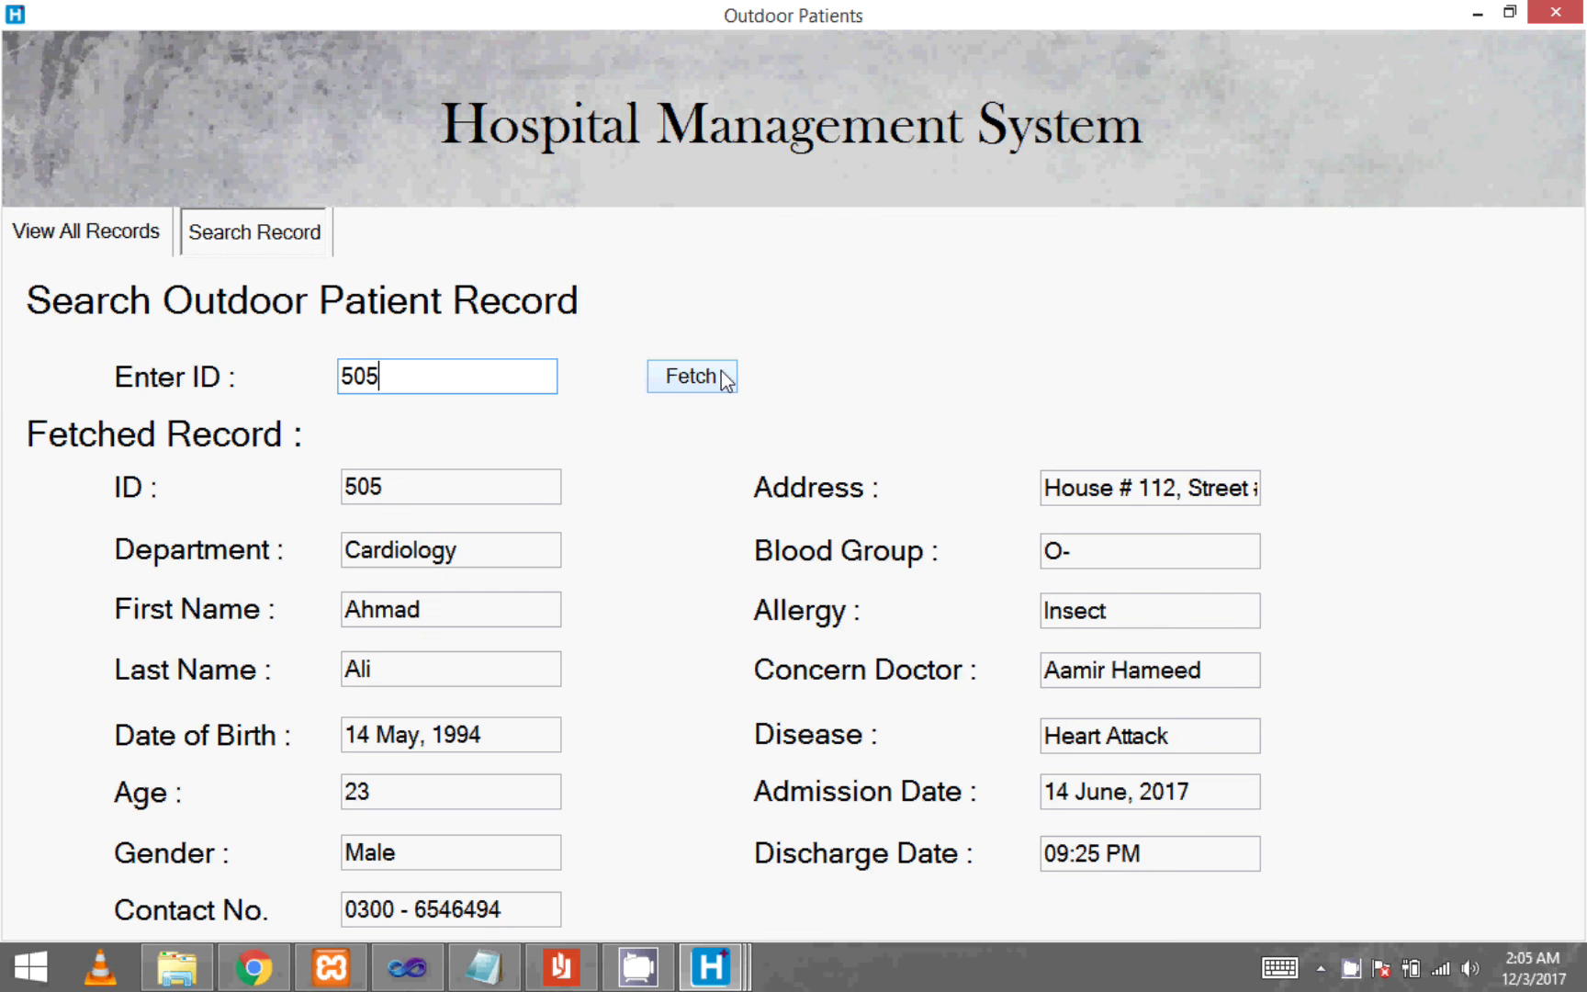
{"action": "left_click", "coordinate": [1554, 12]}
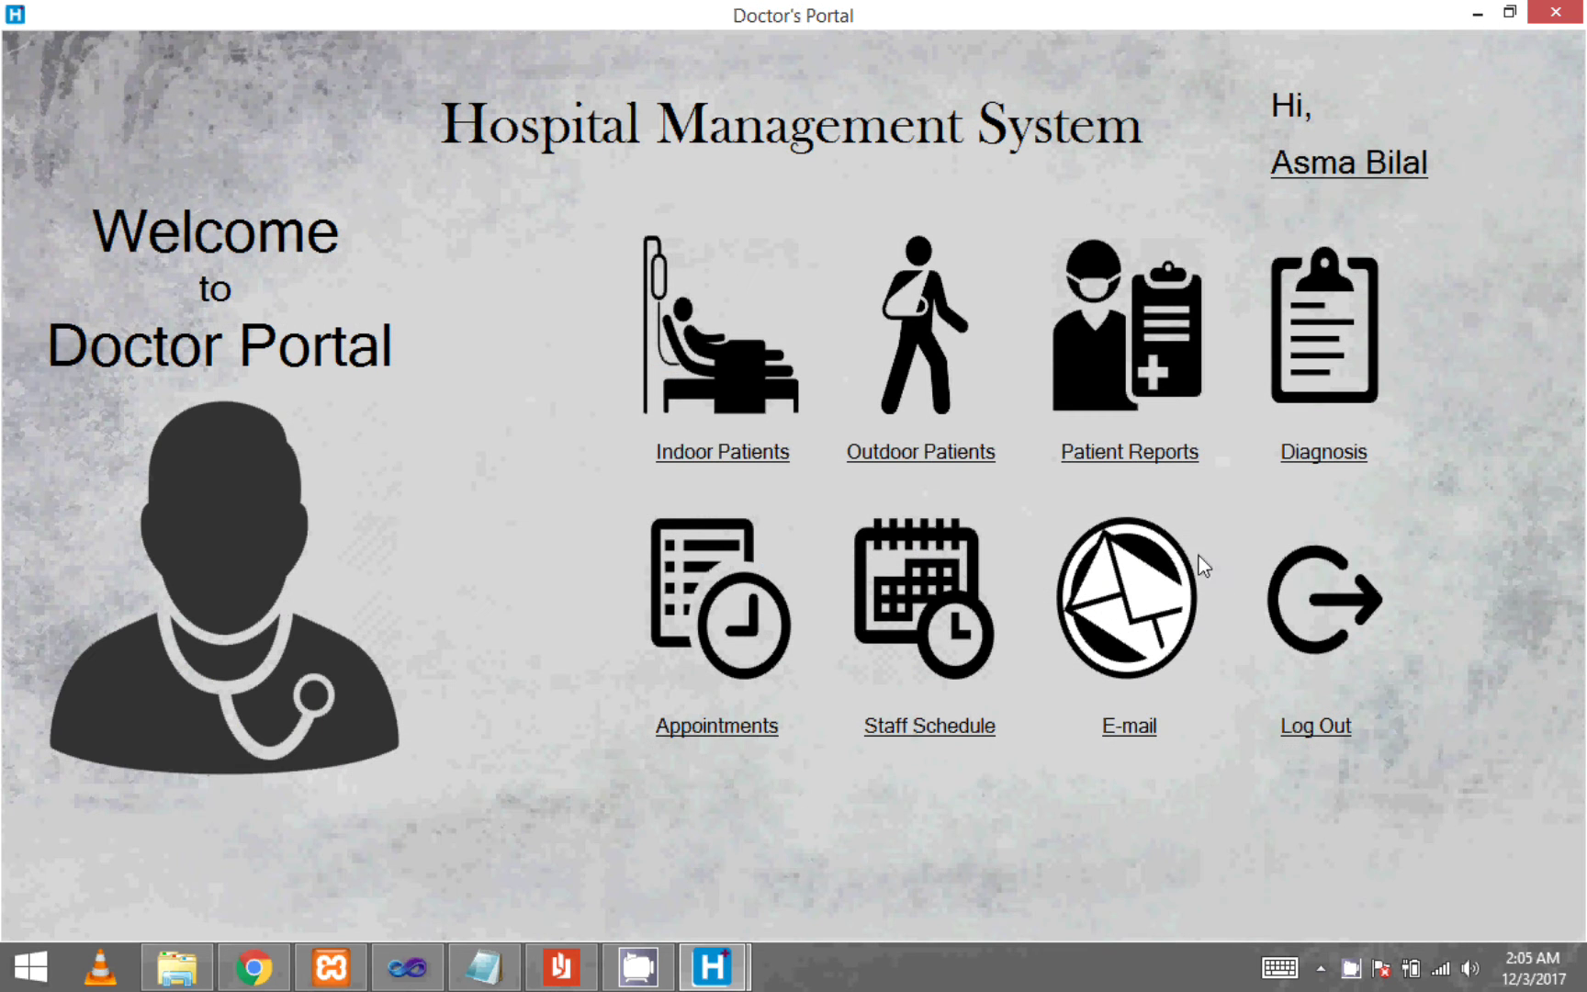
{"action": "left_click", "coordinate": [1132, 454]}
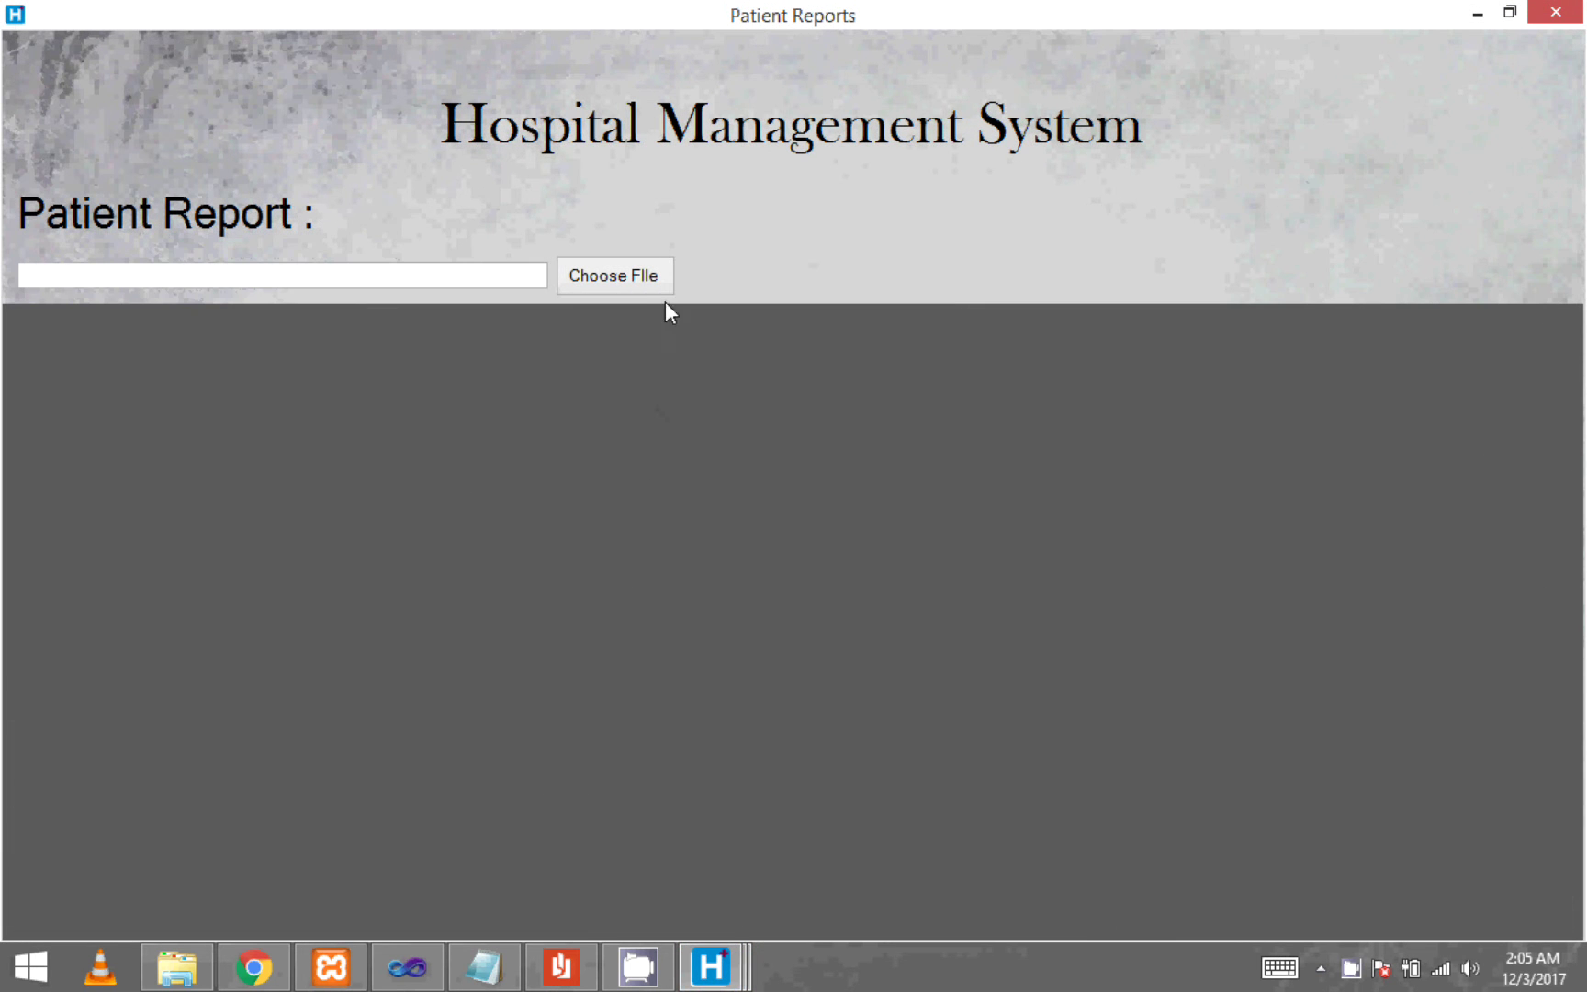
- Load Sample Report 1 into the Patient Reports viewer and scroll through it
{"action": "left_click", "coordinate": [644, 276]}
{"action": "left_click", "coordinate": [948, 290]}
{"action": "left_click", "coordinate": [1216, 667]}
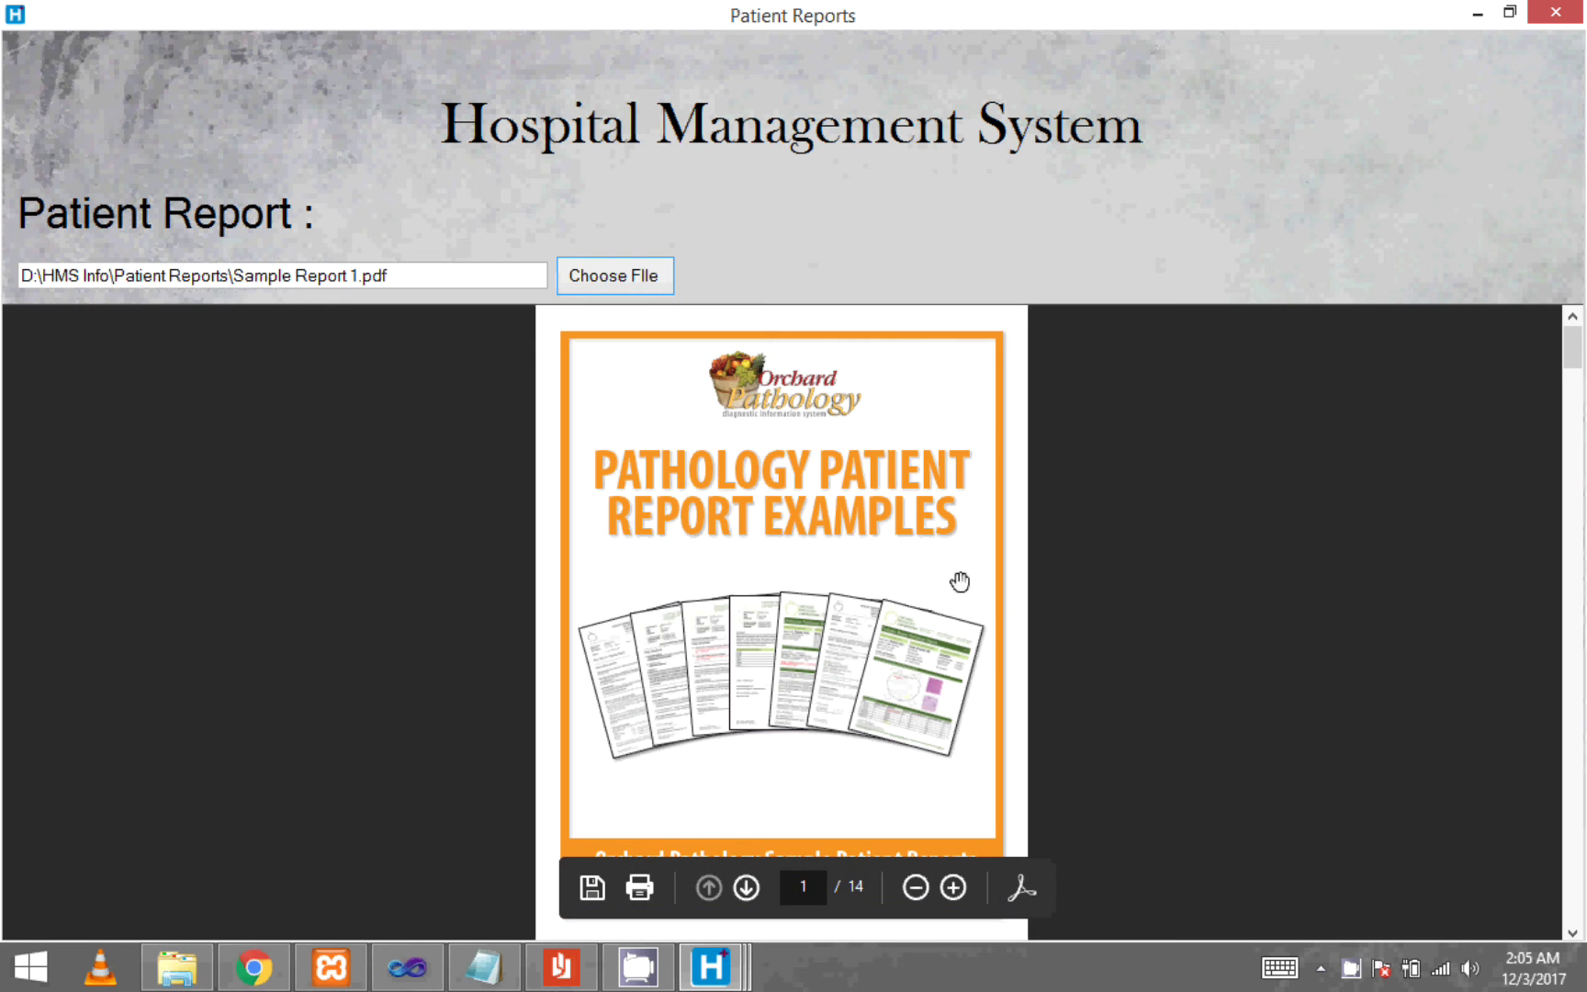
{"action": "scroll", "coordinate": [807, 511], "scroll_direction": "up", "scroll_amount": 1, "text": "ctrl"}
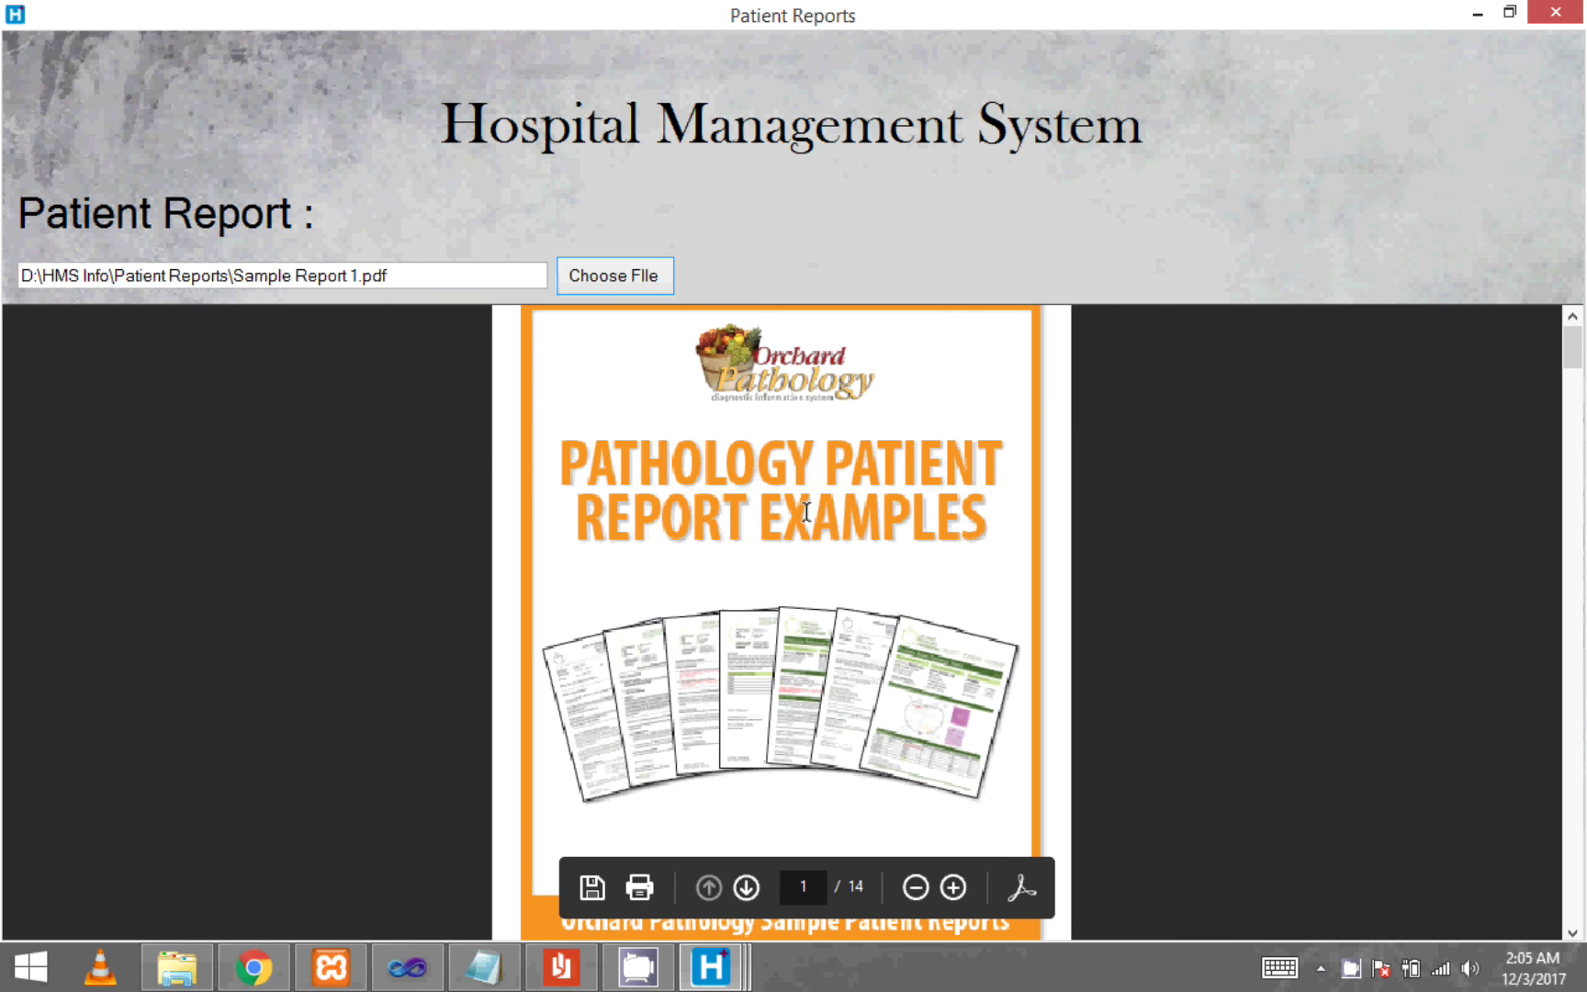
{"action": "scroll", "coordinate": [806, 512], "scroll_direction": "up", "scroll_amount": 1, "text": "ctrl"}
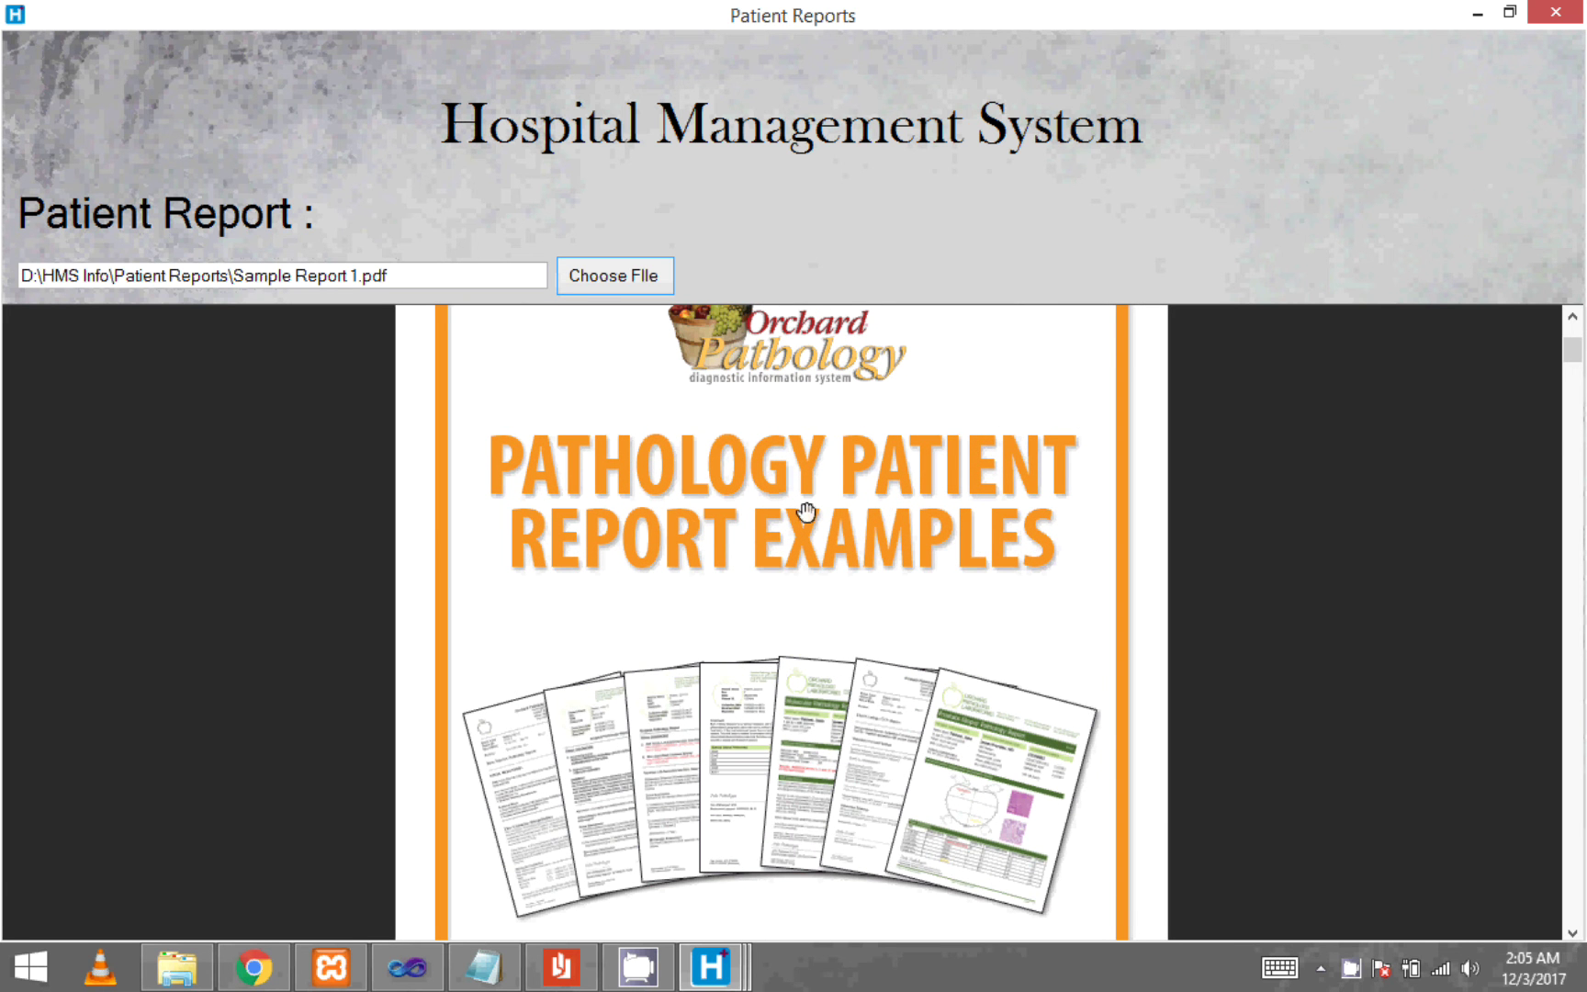
{"action": "scroll", "coordinate": [806, 512], "scroll_direction": "down", "scroll_amount": 2}
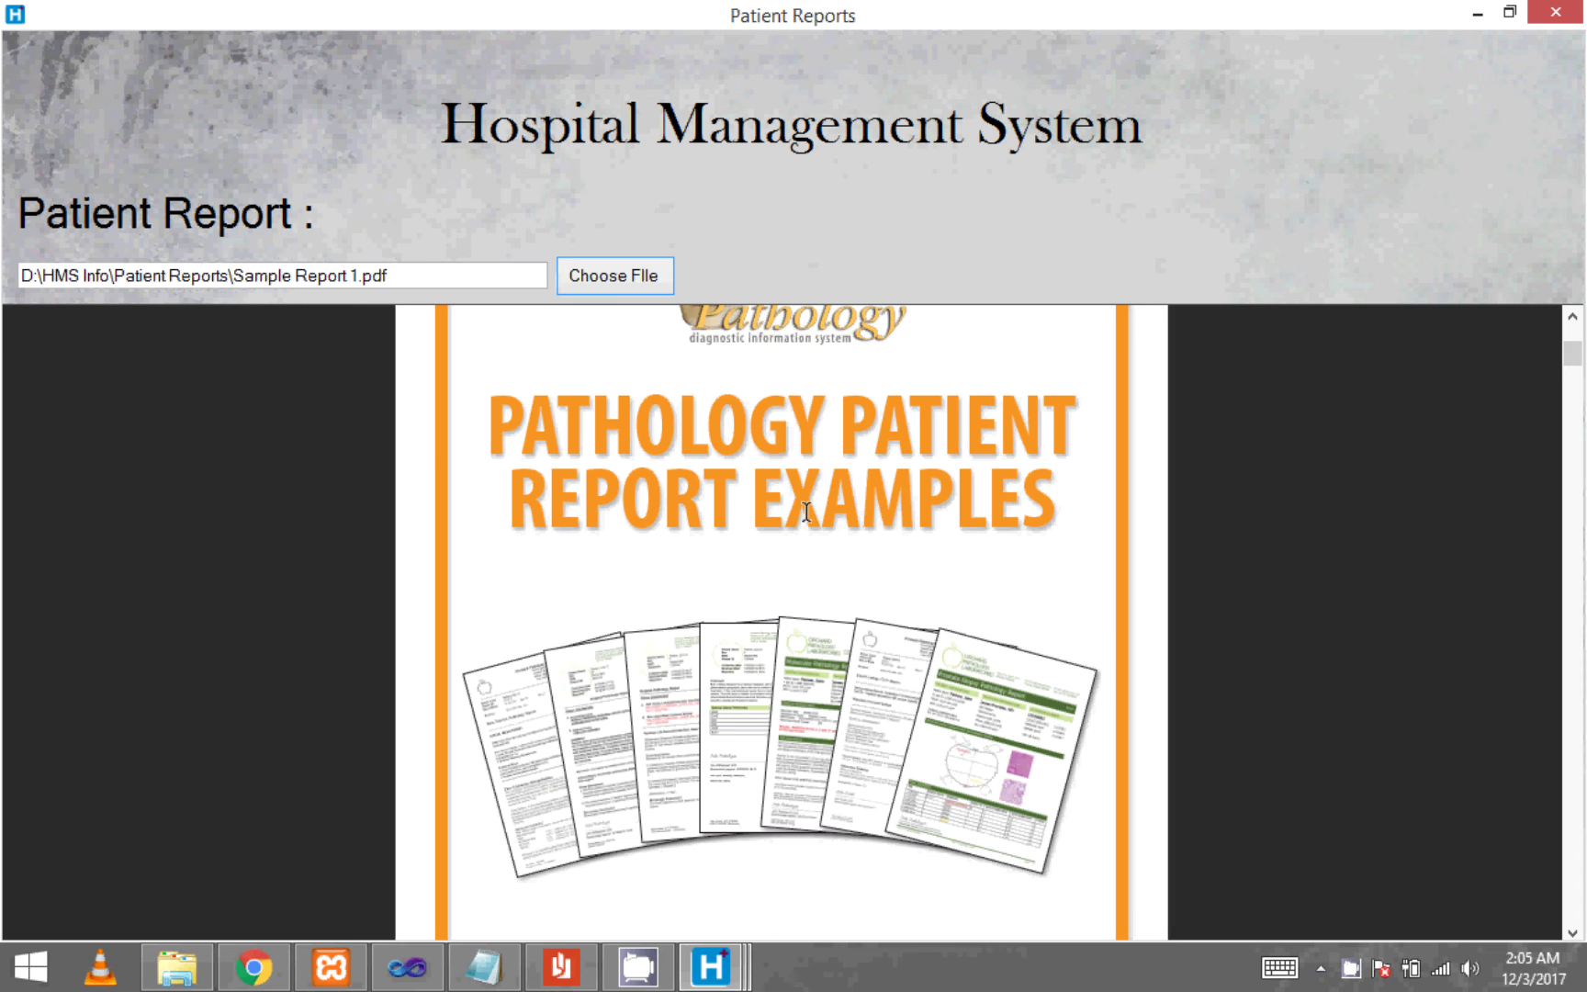
{"action": "scroll", "coordinate": [806, 511], "scroll_direction": "down", "scroll_amount": 10}
{"action": "scroll", "coordinate": [807, 535], "scroll_direction": "down", "scroll_amount": 1}
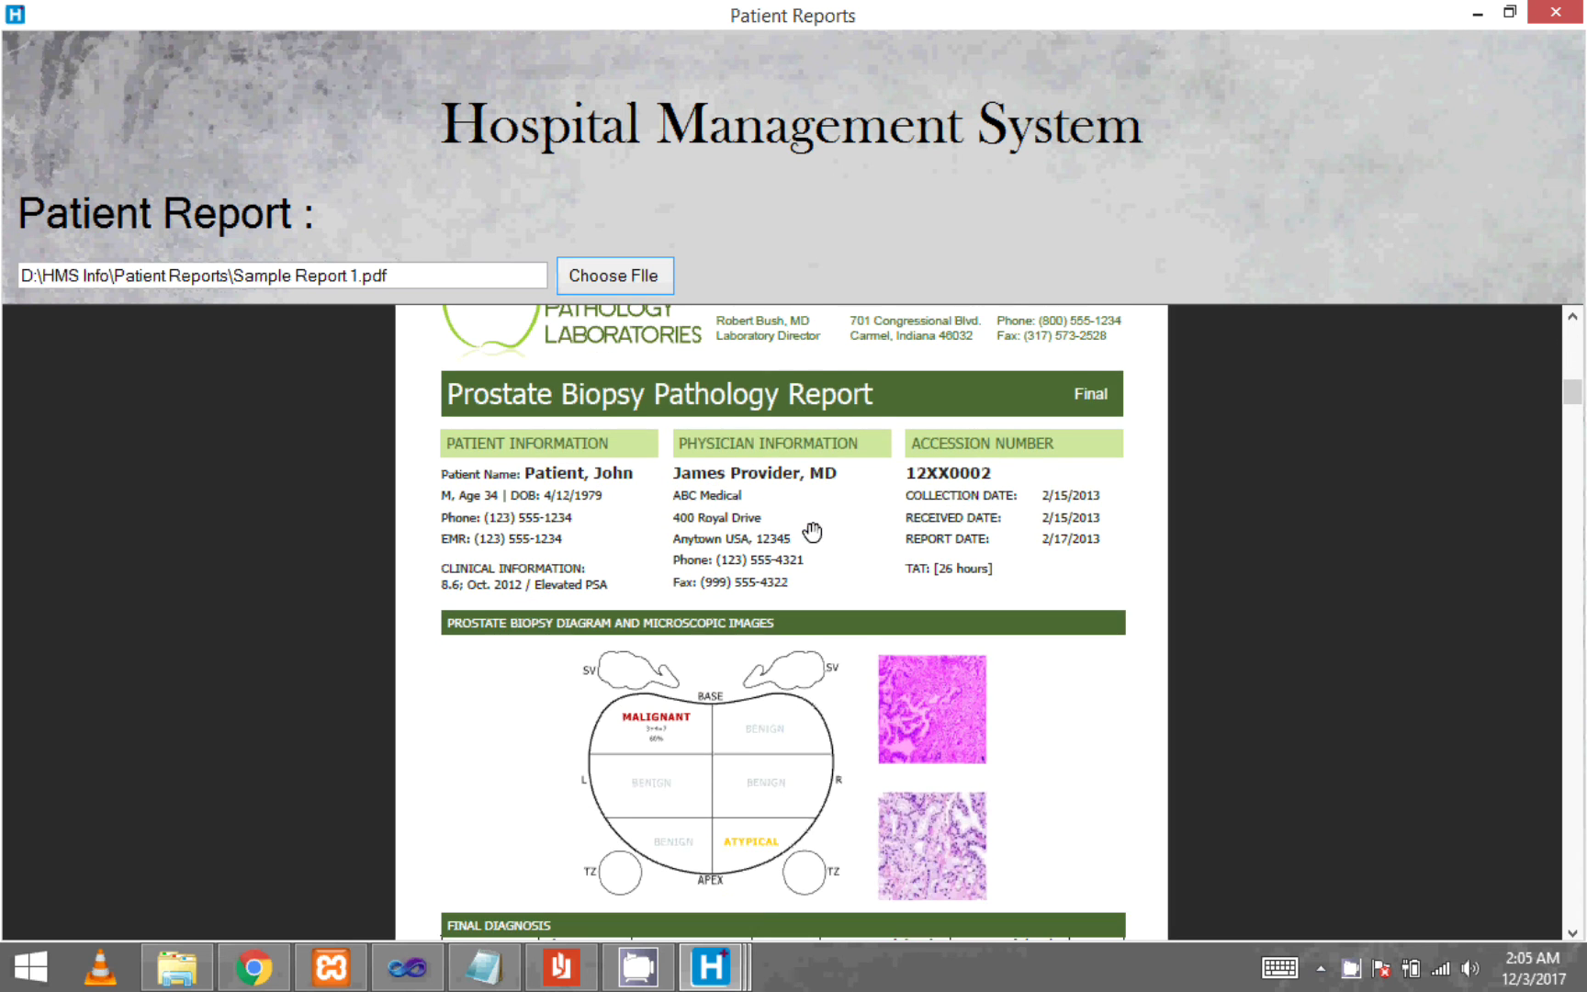
{"action": "scroll", "coordinate": [808, 535], "scroll_direction": "up", "scroll_amount": 1}
{"action": "scroll", "coordinate": [812, 535], "scroll_direction": "up", "scroll_amount": 2, "text": "ctrl"}
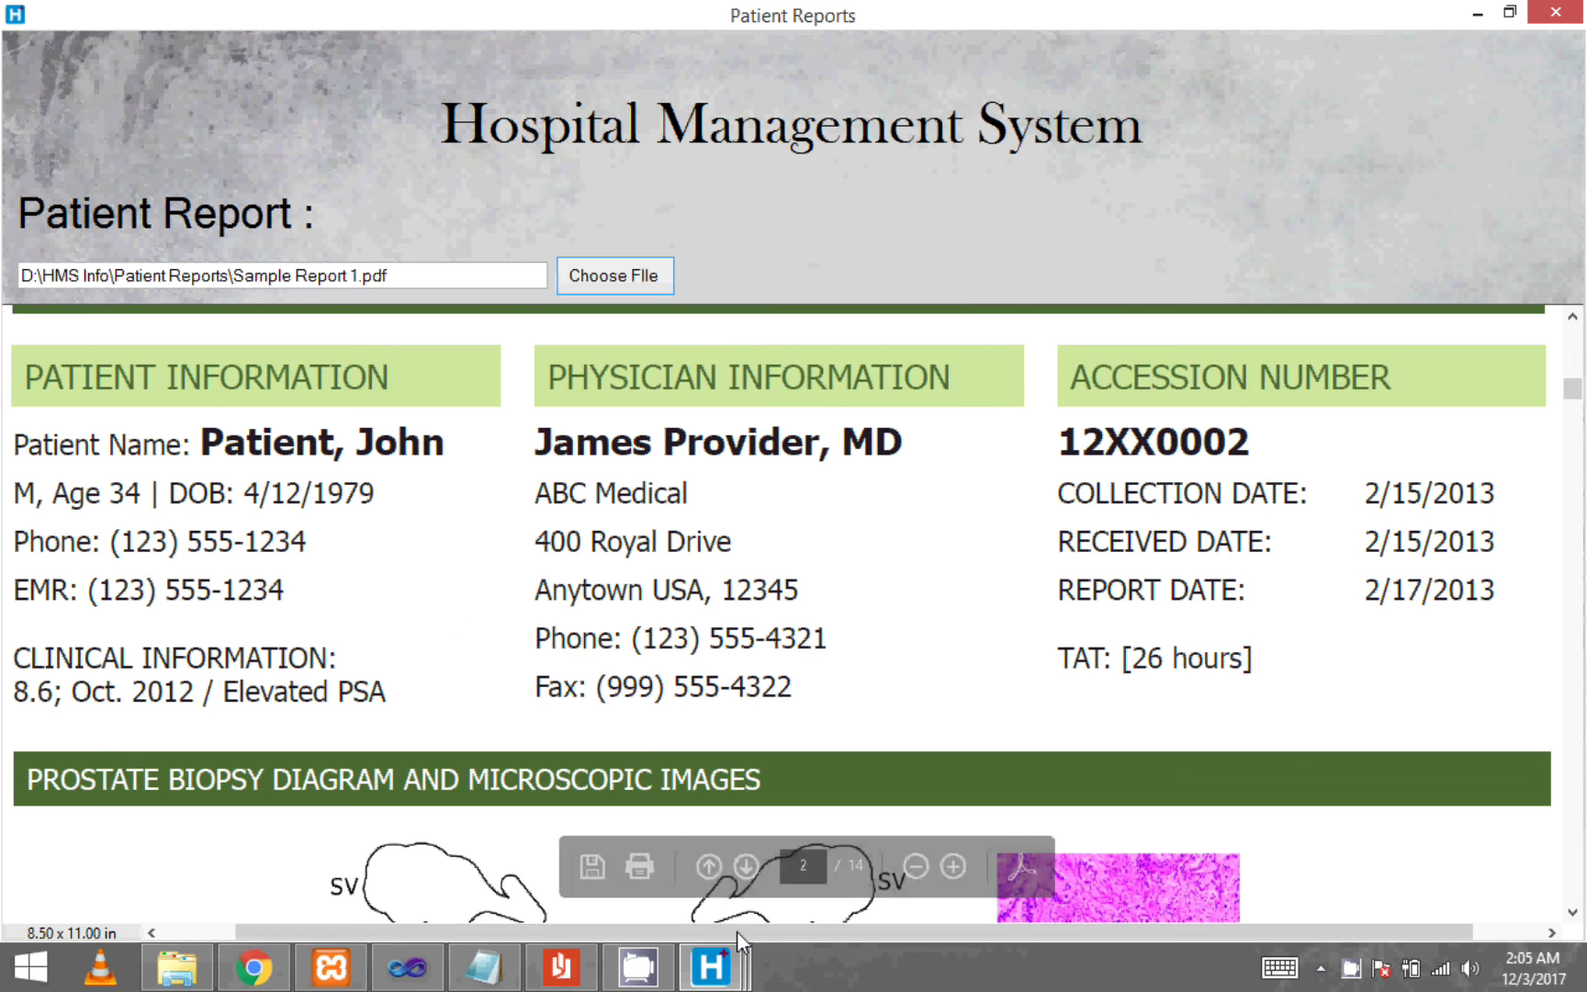
{"action": "left_click_drag", "start_coordinate": [721, 934], "coordinate": [436, 937]}
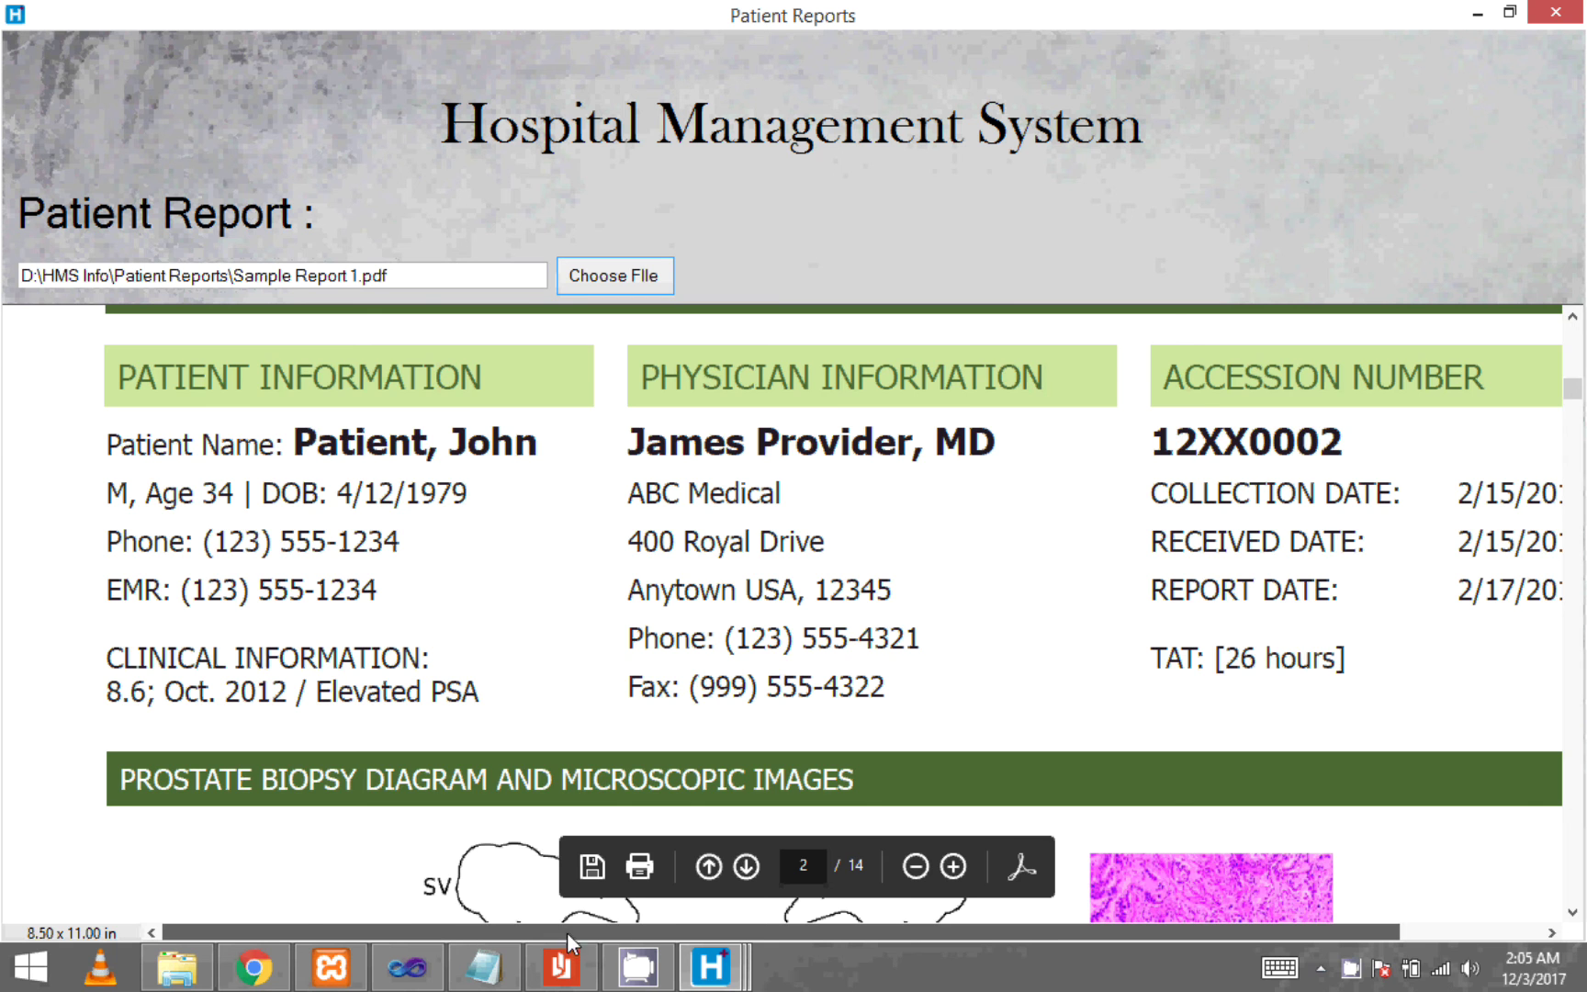
{"action": "left_click_drag", "start_coordinate": [567, 932], "coordinate": [921, 939]}
{"action": "scroll", "coordinate": [732, 592], "scroll_direction": "down", "scroll_amount": 2, "text": "ctrl"}
{"action": "scroll", "coordinate": [732, 592], "scroll_direction": "down", "scroll_amount": 1, "text": "ctrl"}
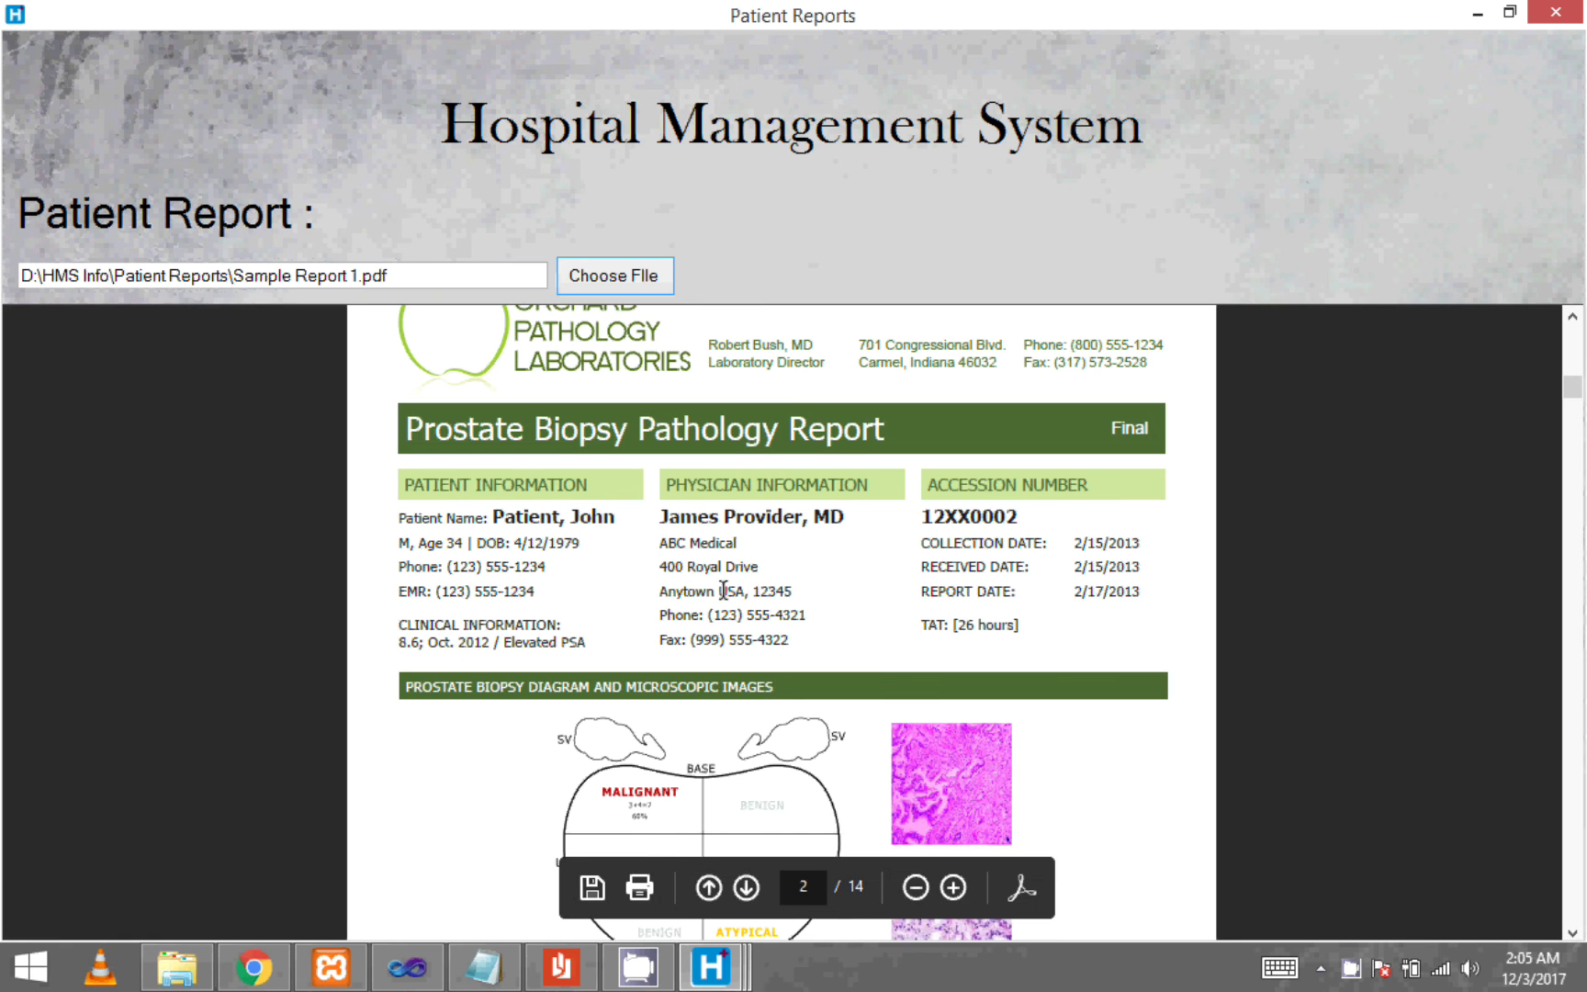
- Load Sample Report 2, the Medical Condition Report, then close the reports window
{"action": "left_click", "coordinate": [615, 279]}
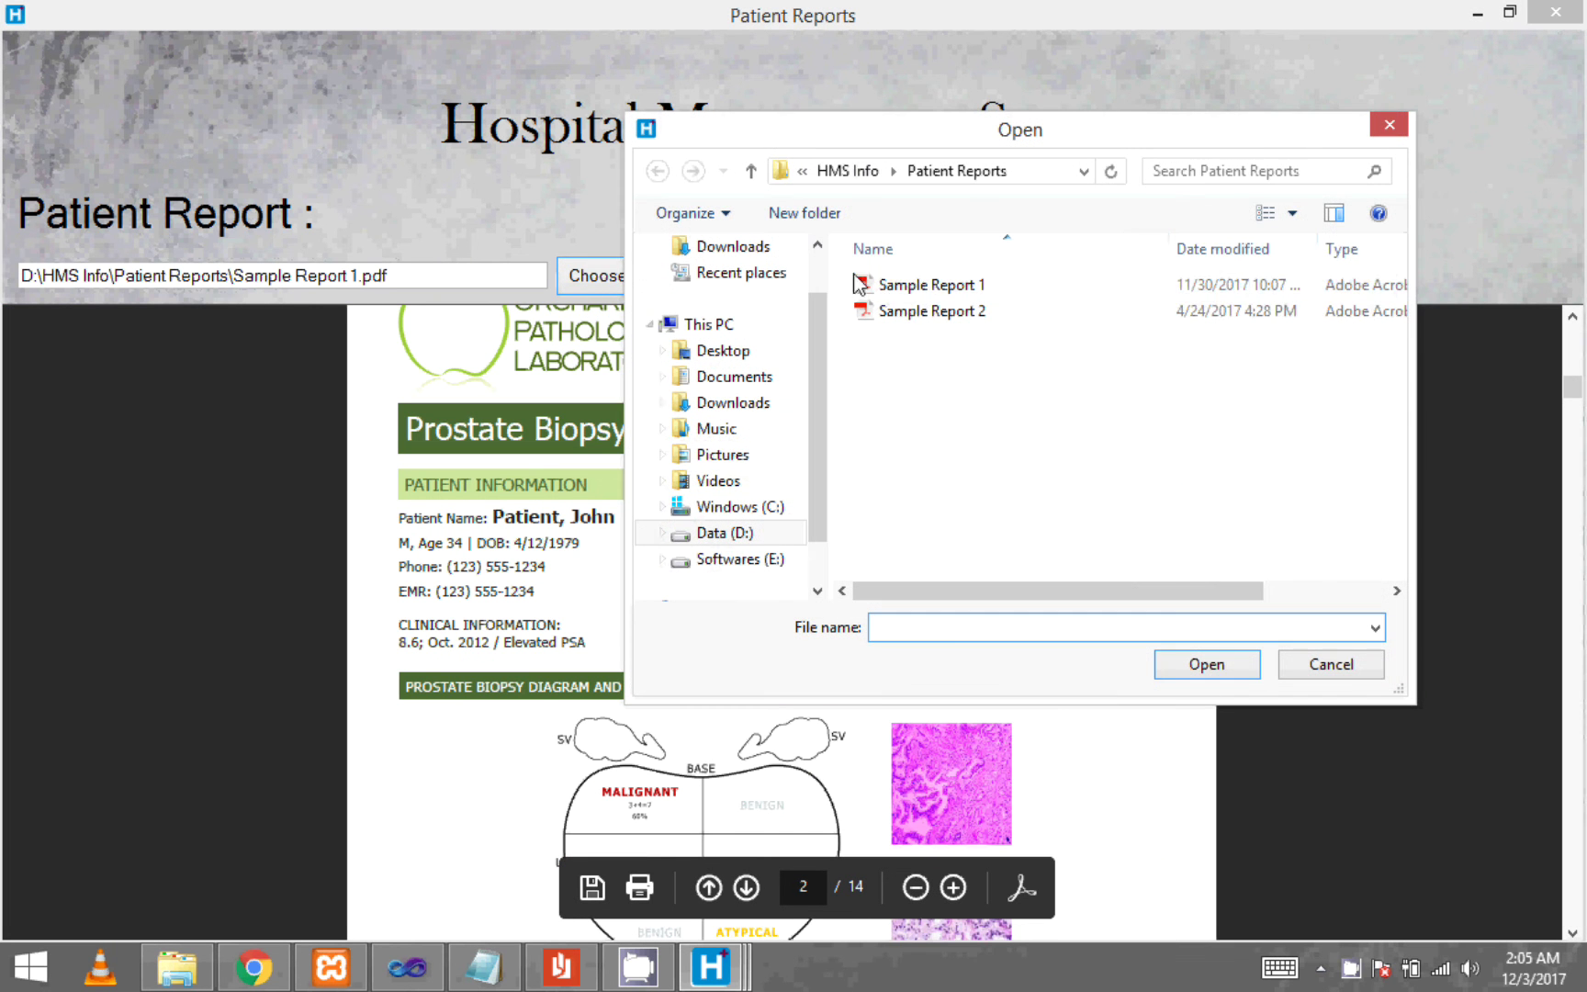
{"action": "left_click", "coordinate": [914, 311]}
{"action": "left_click", "coordinate": [1198, 663]}
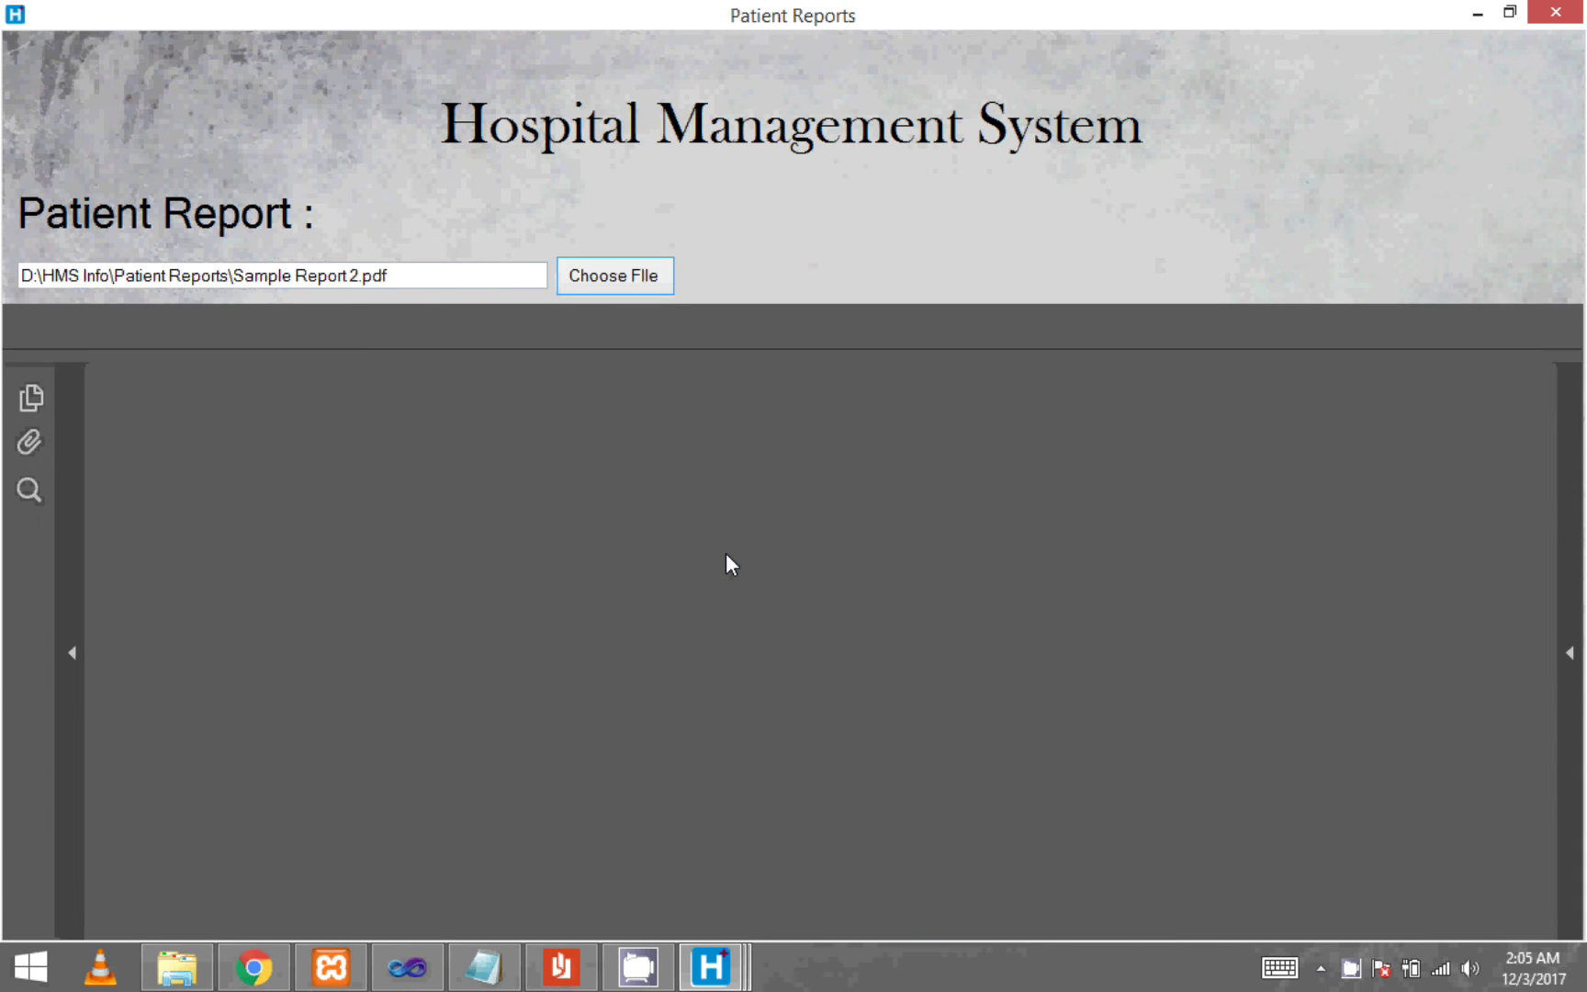
{"action": "scroll", "coordinate": [726, 542], "scroll_direction": "down", "scroll_amount": 5}
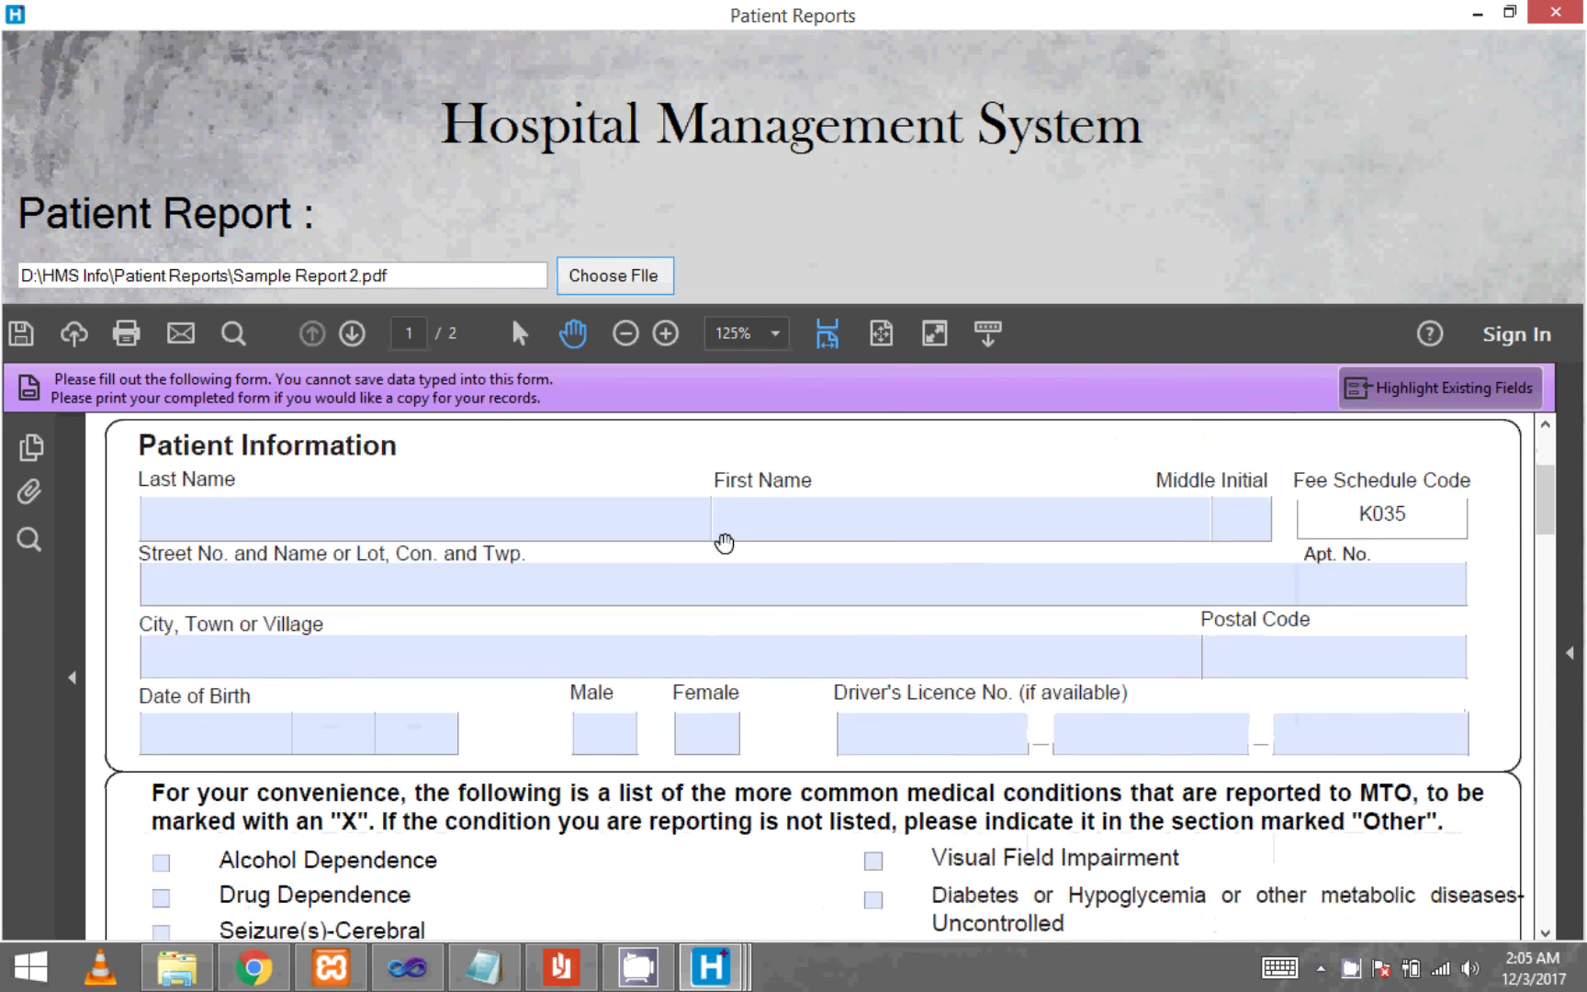
{"action": "scroll", "coordinate": [726, 542], "scroll_direction": "up", "scroll_amount": 5}
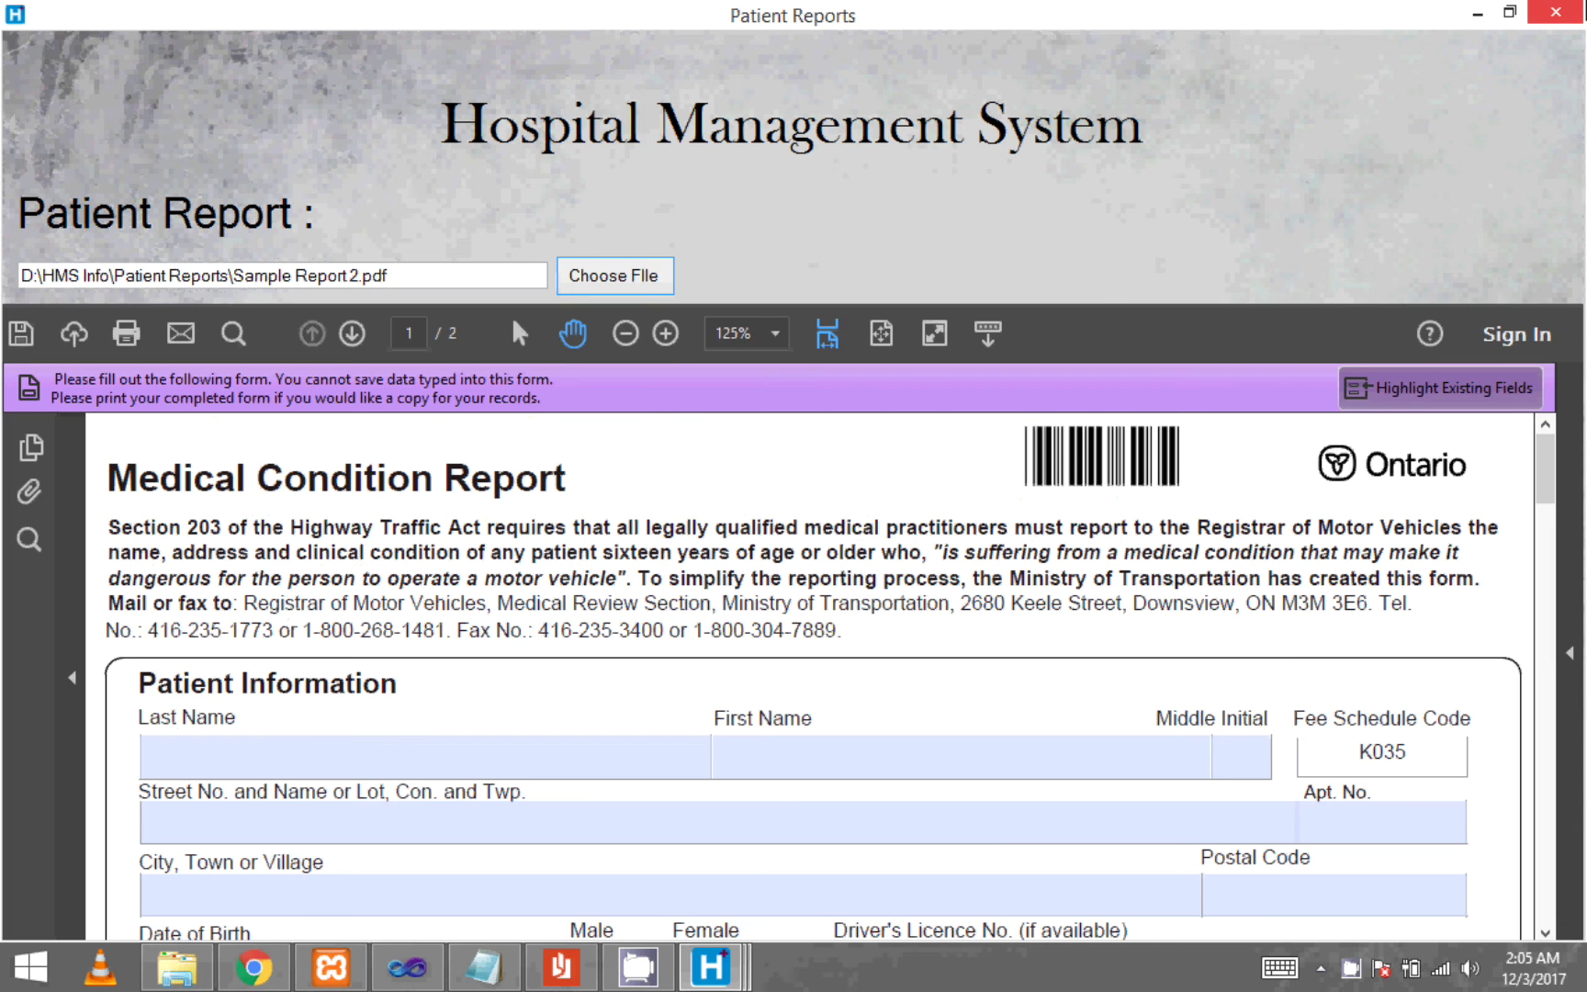
{"action": "left_click", "coordinate": [1555, 12]}
- Fill Write Diagnoses with the patient's name, age 19, disease Flu, and create the prescription file
{"action": "left_click", "coordinate": [1316, 454]}
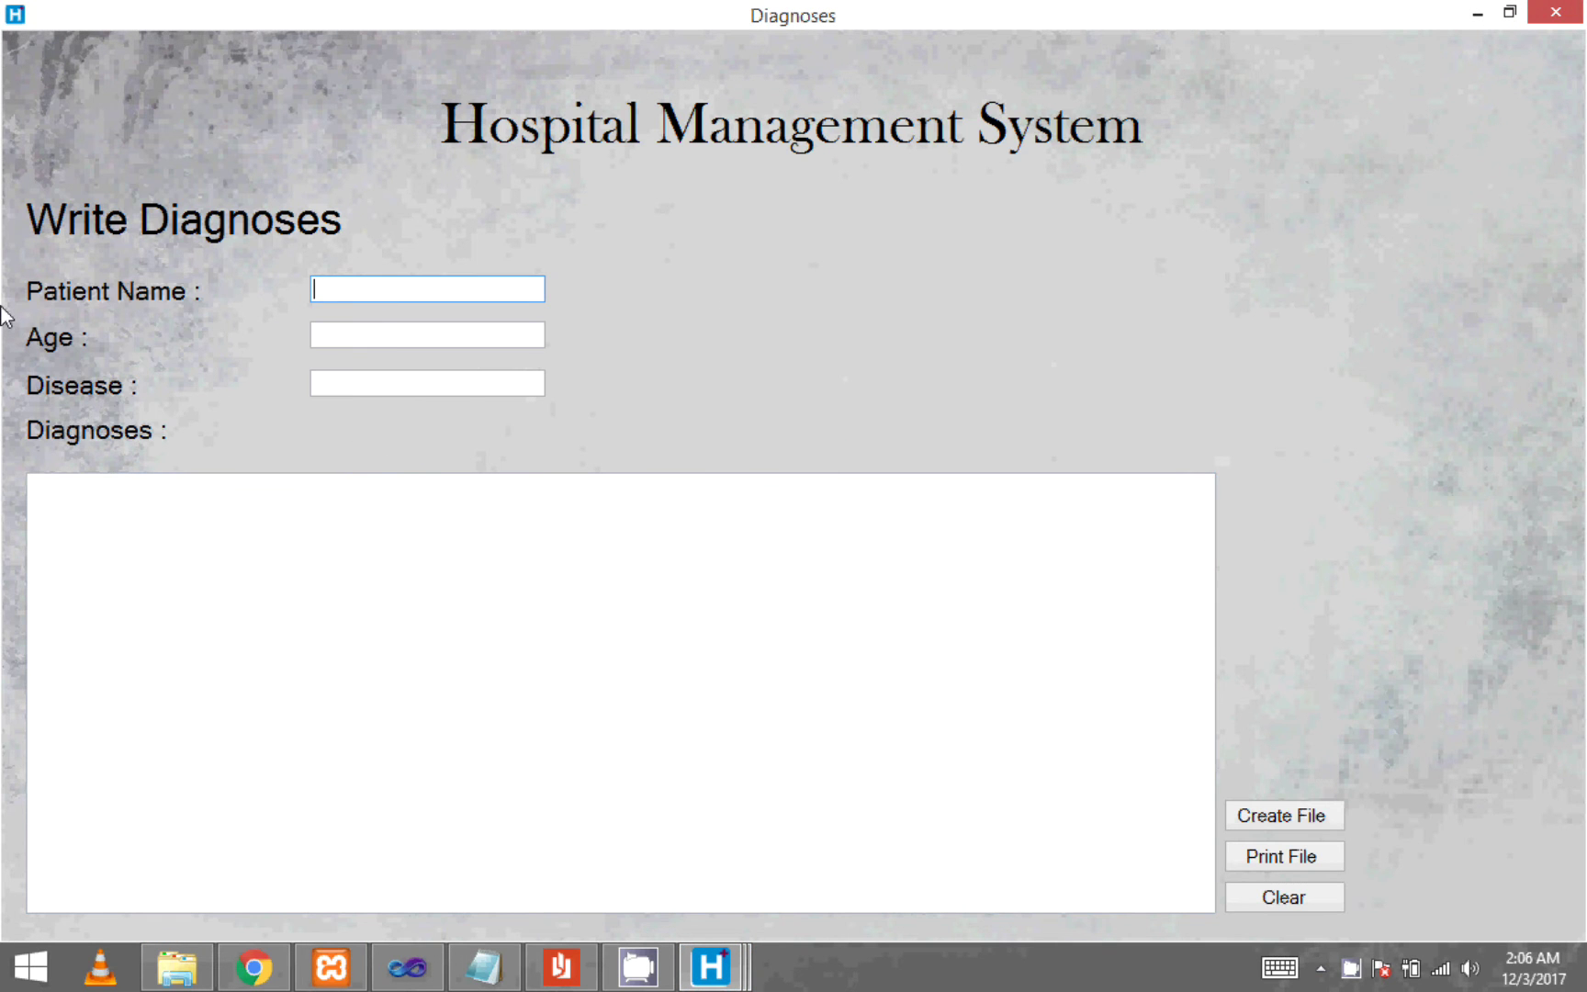
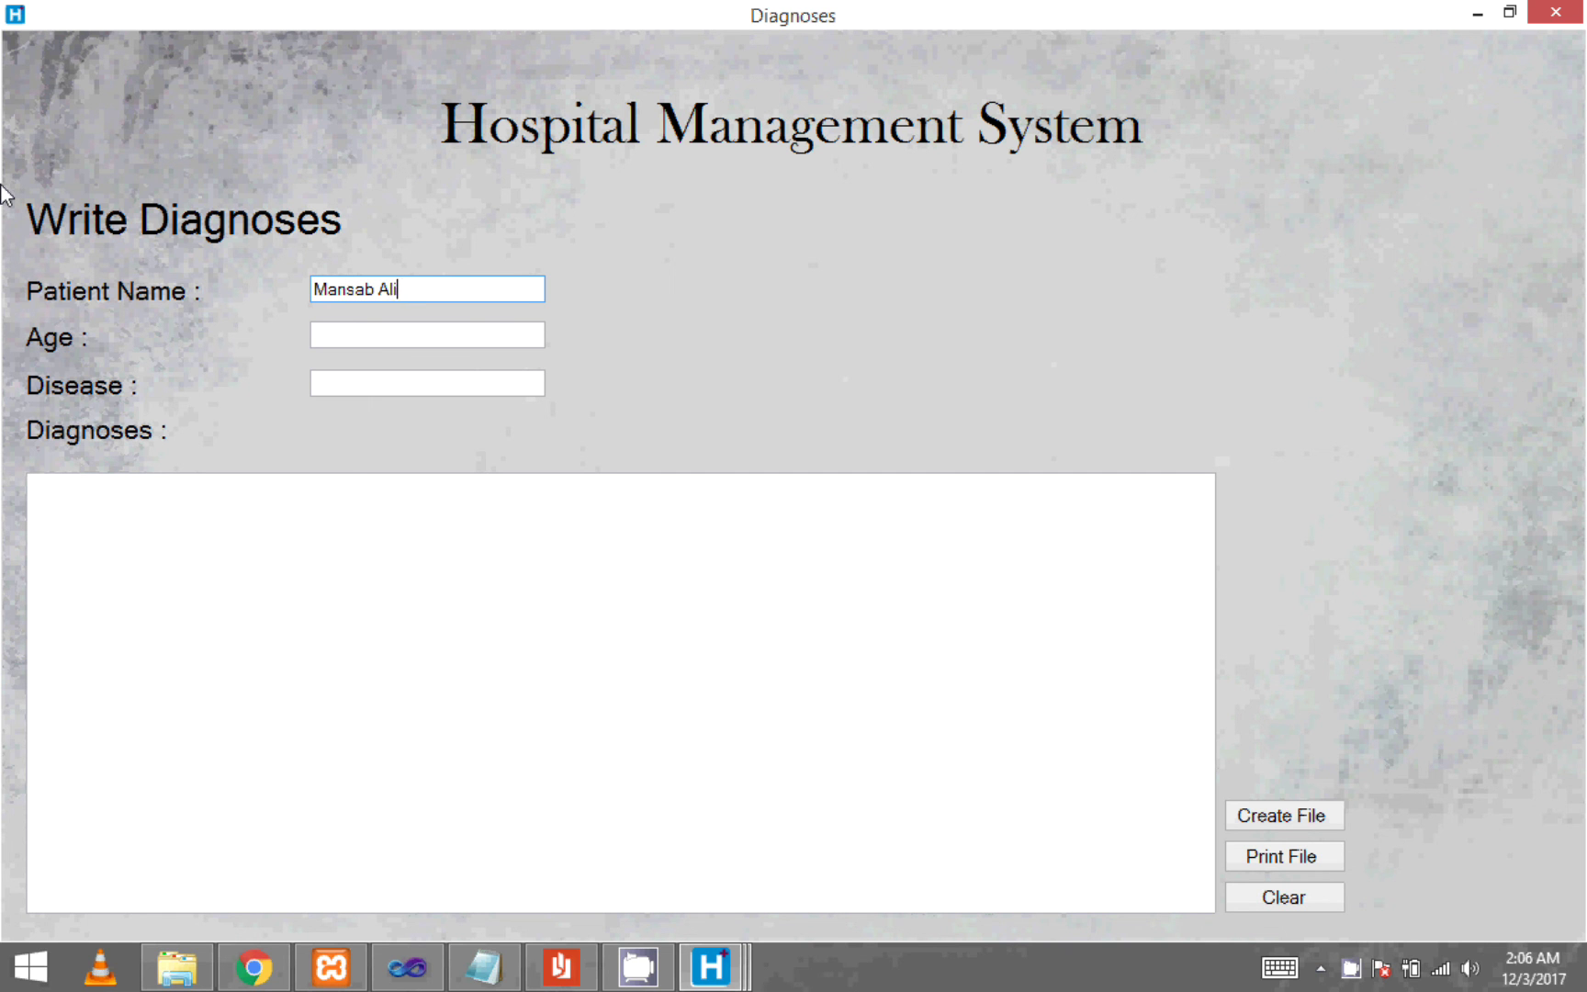
{"action": "key", "text": "Tab"}
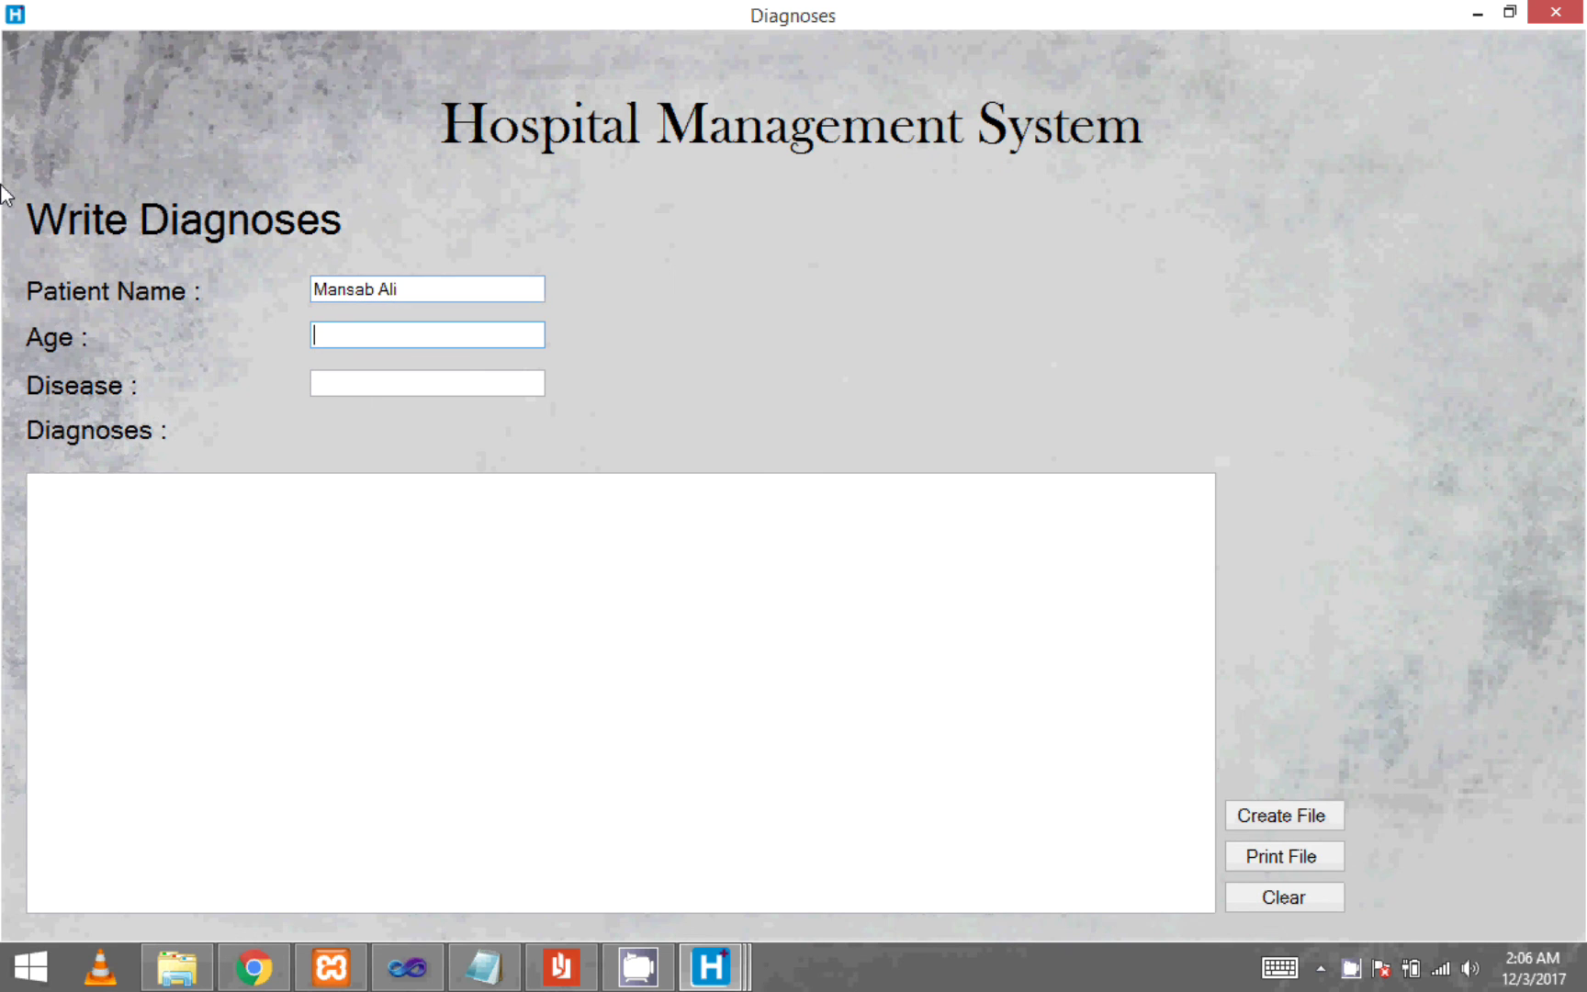
{"action": "type", "text": "19"}
{"action": "key", "text": "Tab"}
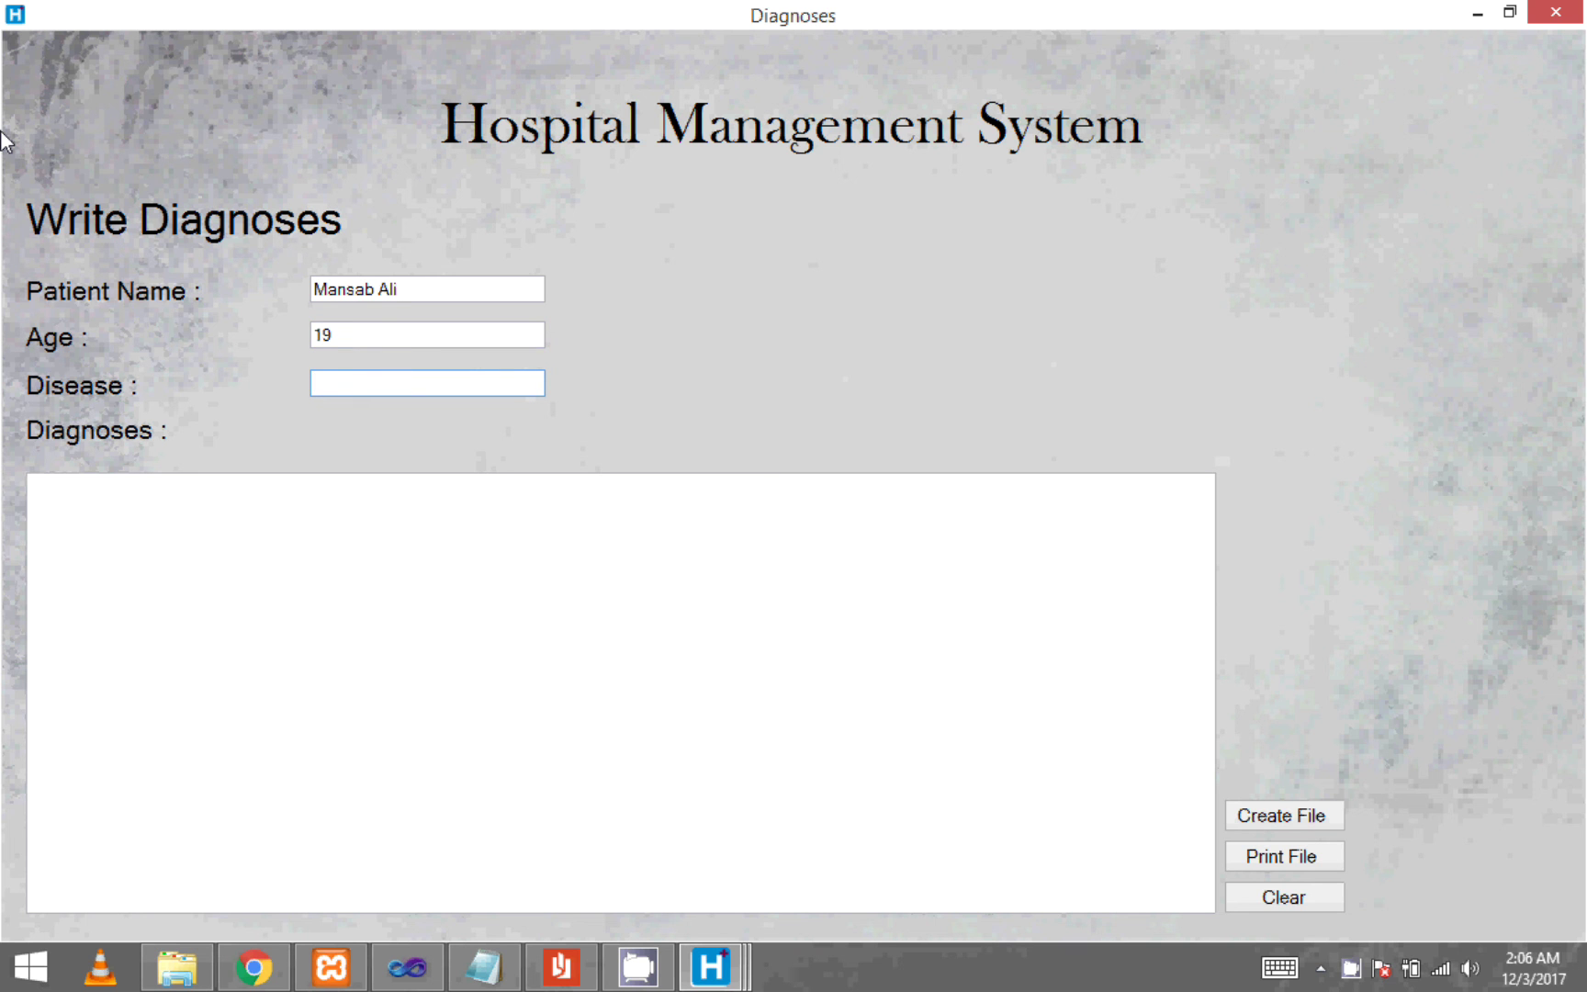
{"action": "type", "text": "Flue"}
{"action": "key", "text": "Tab"}
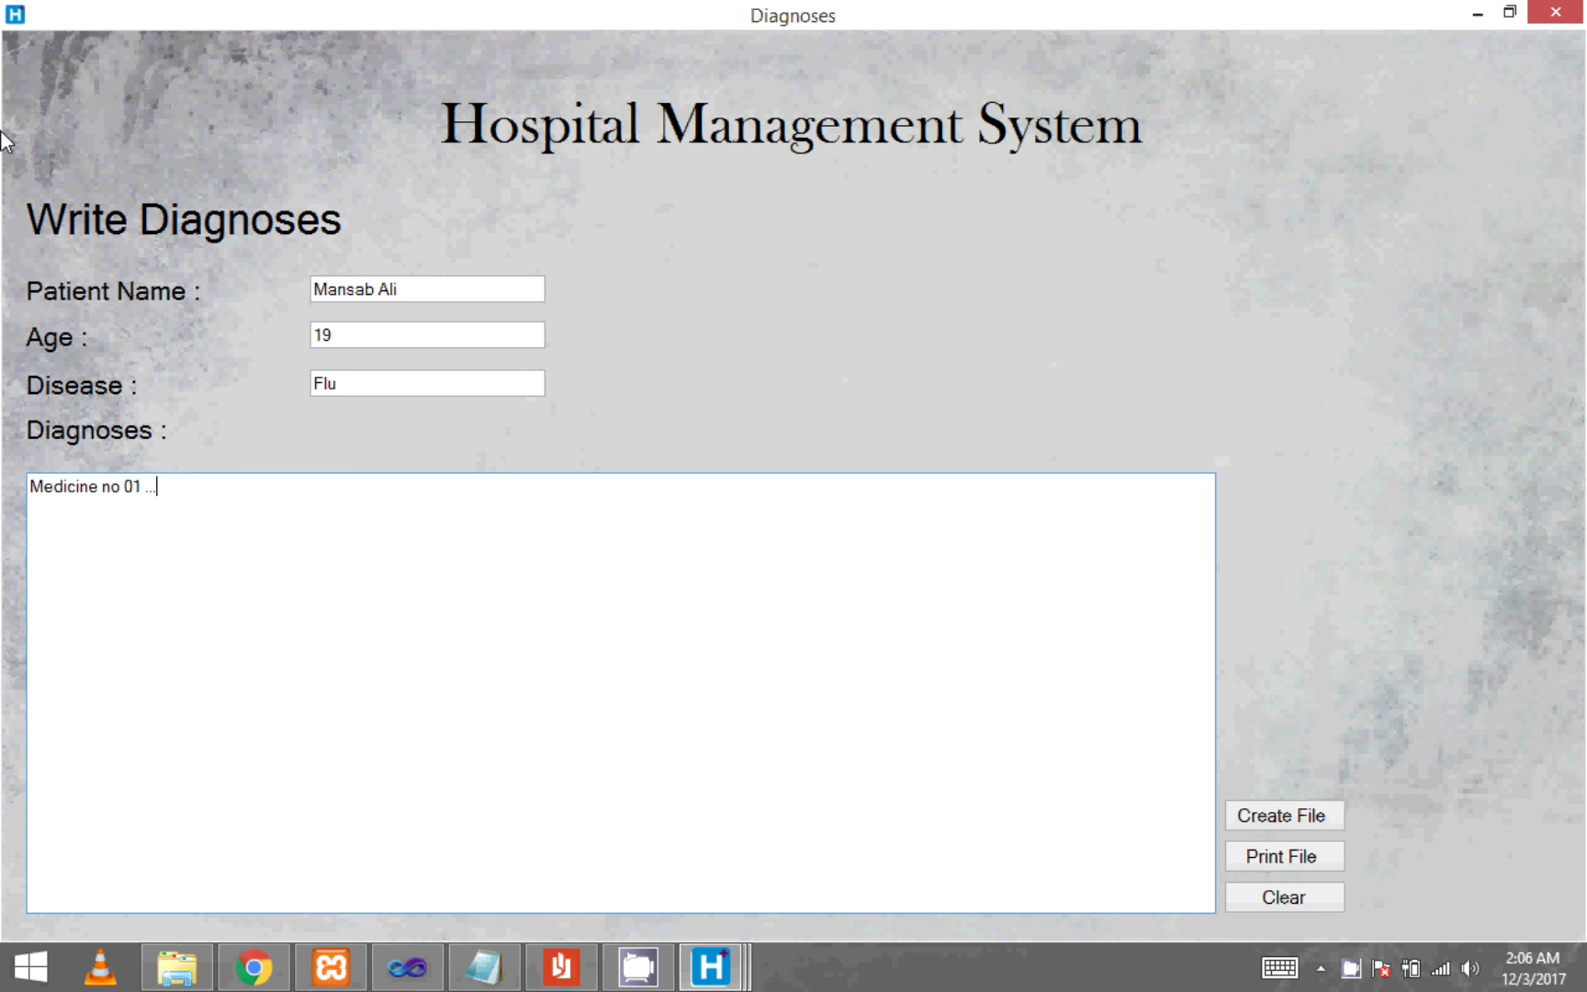
{"action": "left_click", "coordinate": [1296, 826]}
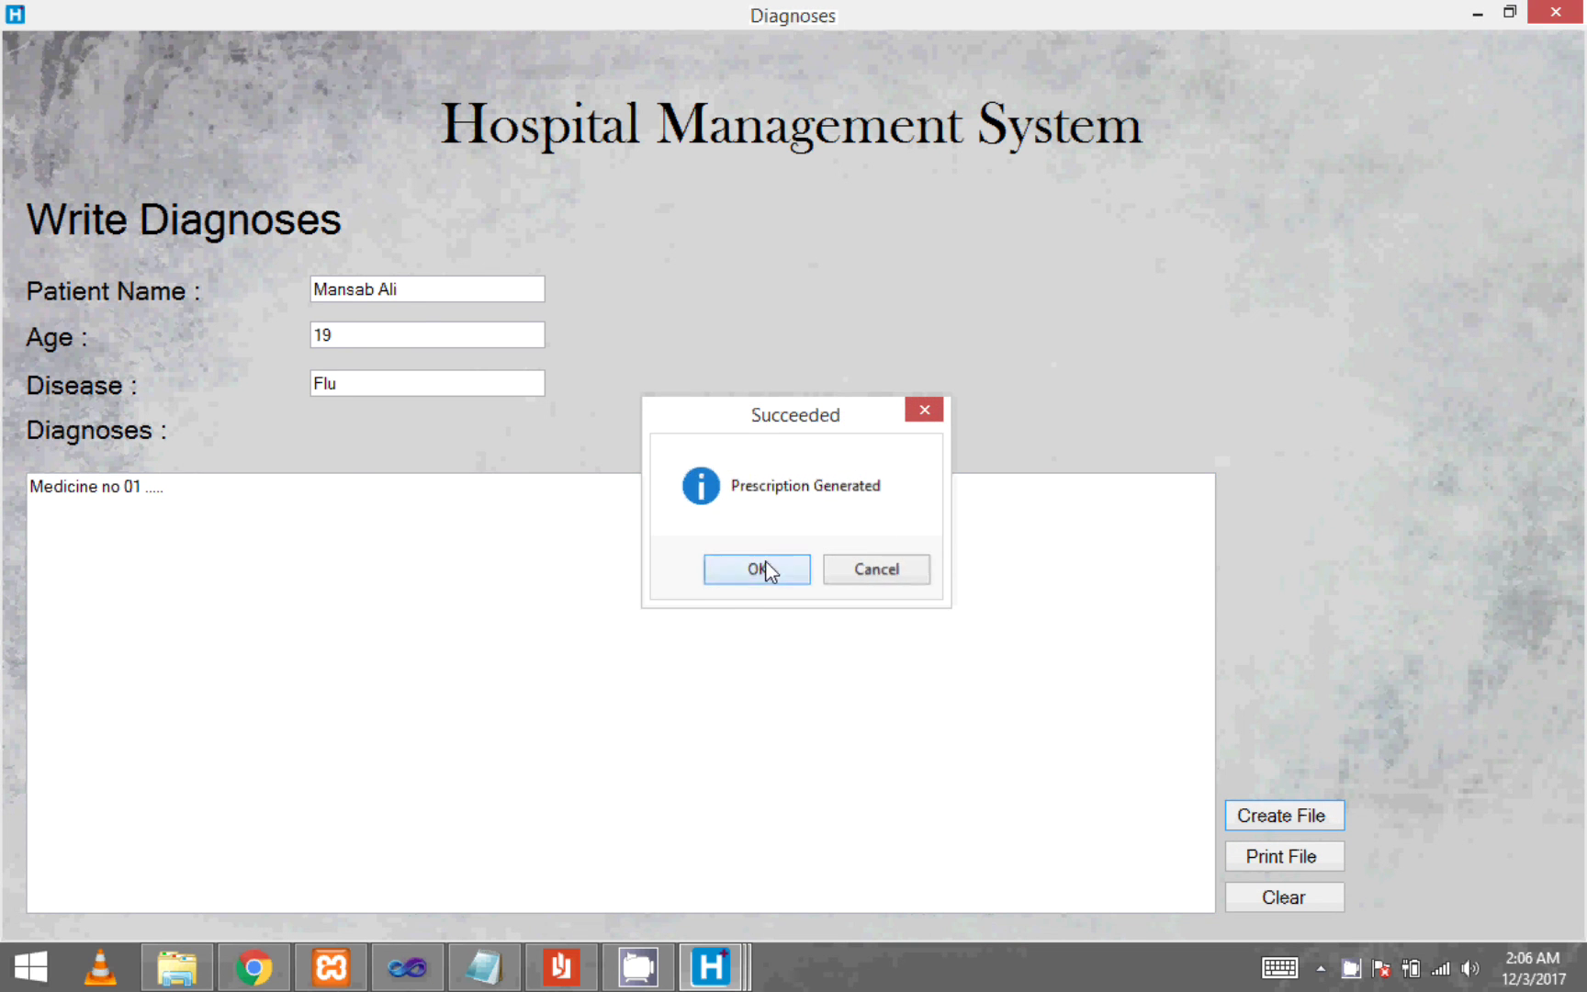
- Open the patient's prescription from HMS Info > Patient Diagnoses in Word
{"action": "left_click", "coordinate": [763, 567]}
{"action": "left_click", "coordinate": [1283, 863]}
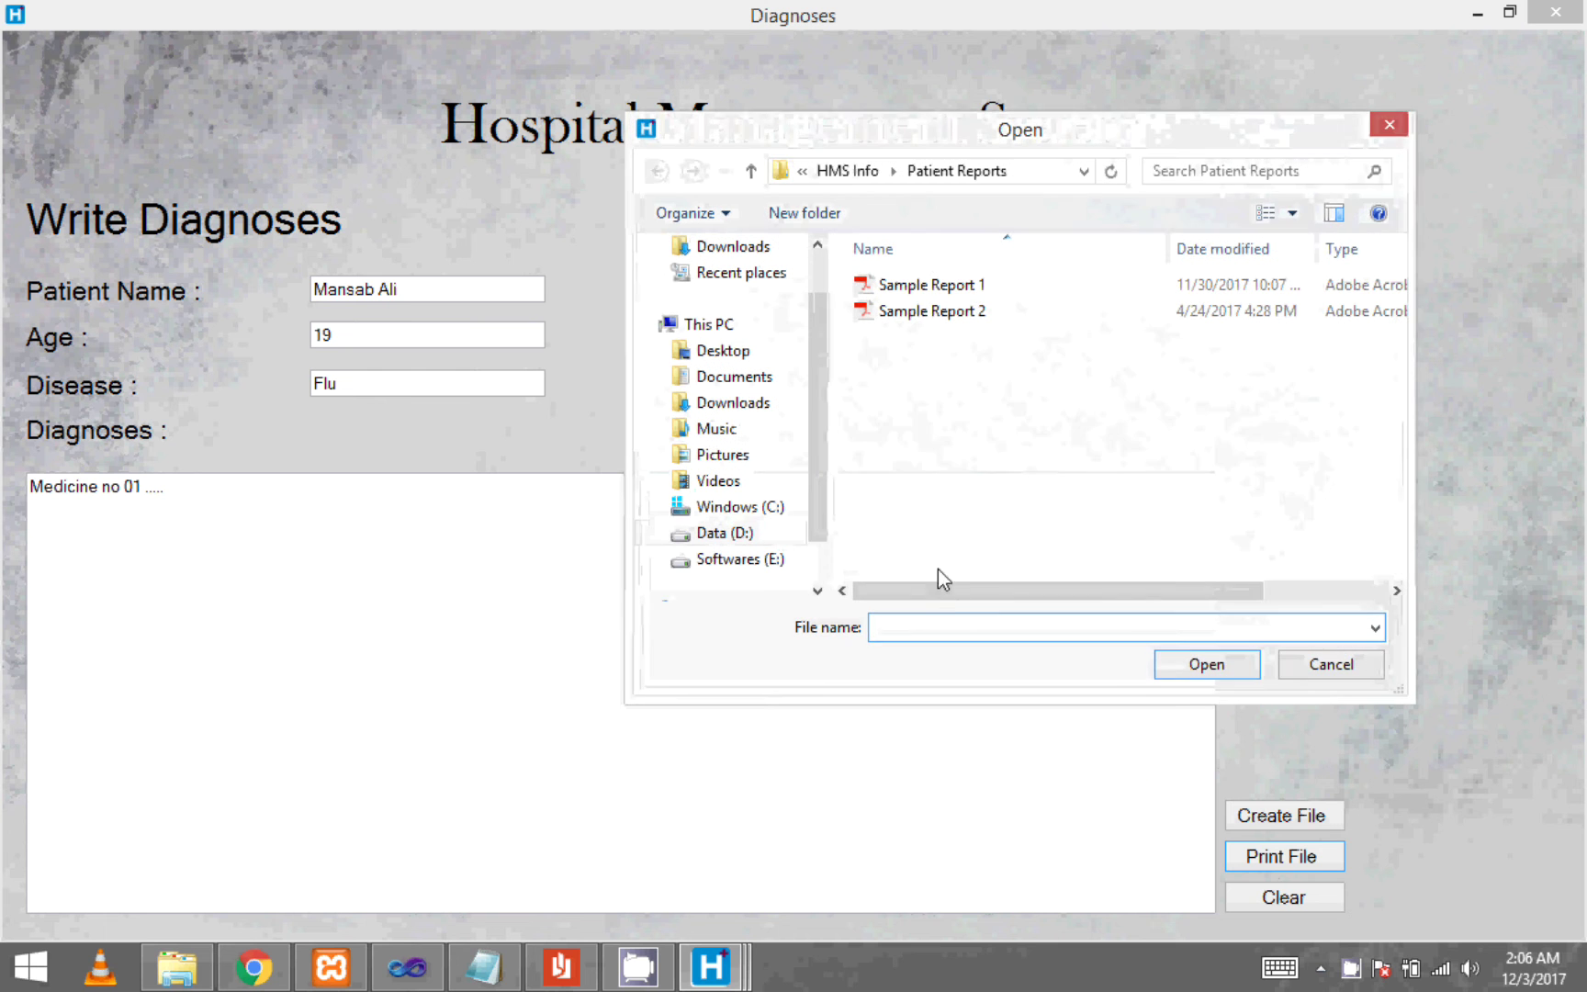
{"action": "left_click", "coordinate": [858, 173]}
{"action": "double_click", "coordinate": [991, 308]}
{"action": "left_click", "coordinate": [906, 312]}
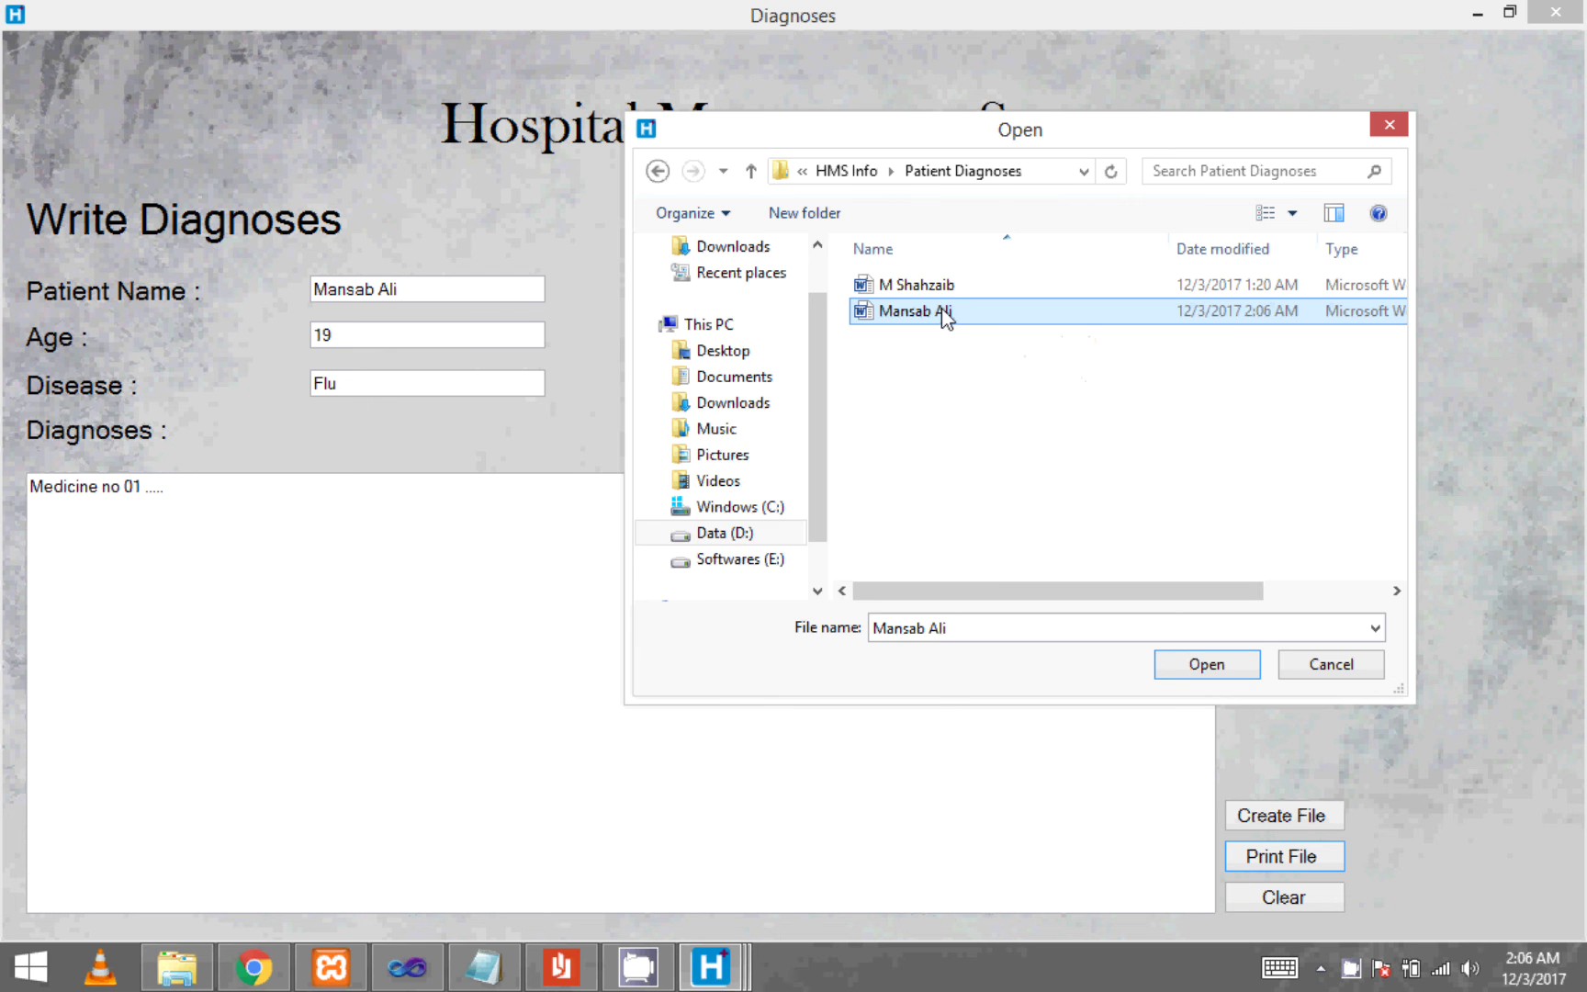
{"action": "right_click", "coordinate": [942, 309]}
{"action": "left_click", "coordinate": [764, 360]}
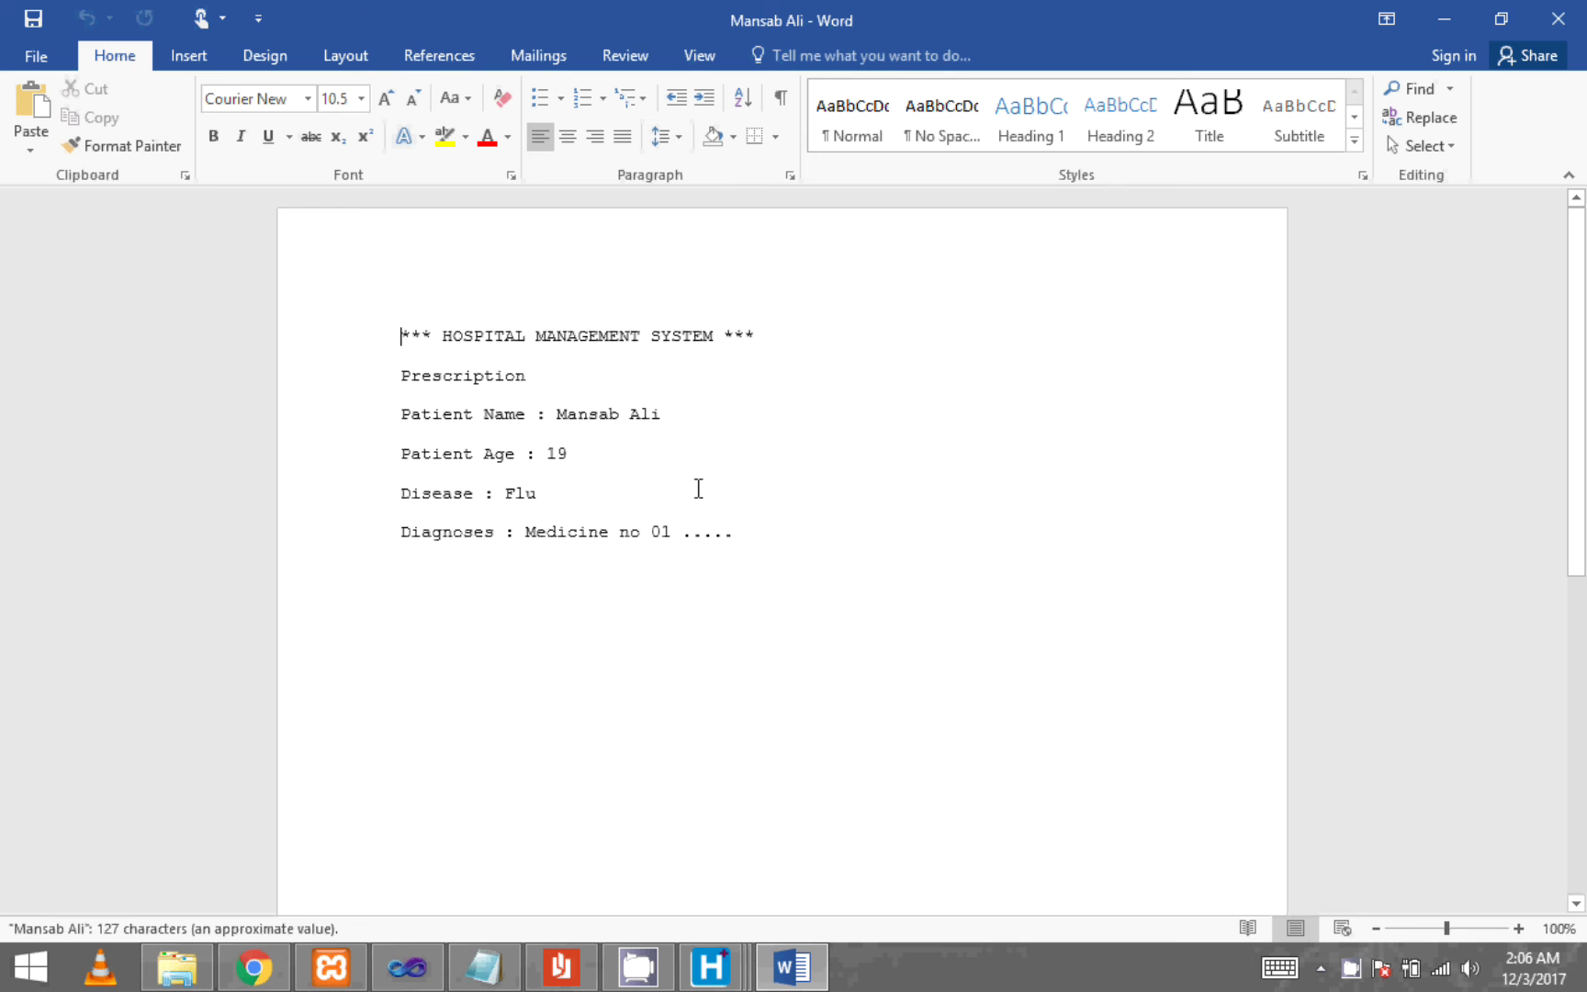
- Print the prescription via Microsoft XPS Document Writer to a Desktop file named after the patient
{"action": "left_click_drag", "start_coordinate": [737, 520], "coordinate": [339, 360]}
{"action": "left_click", "coordinate": [497, 636]}
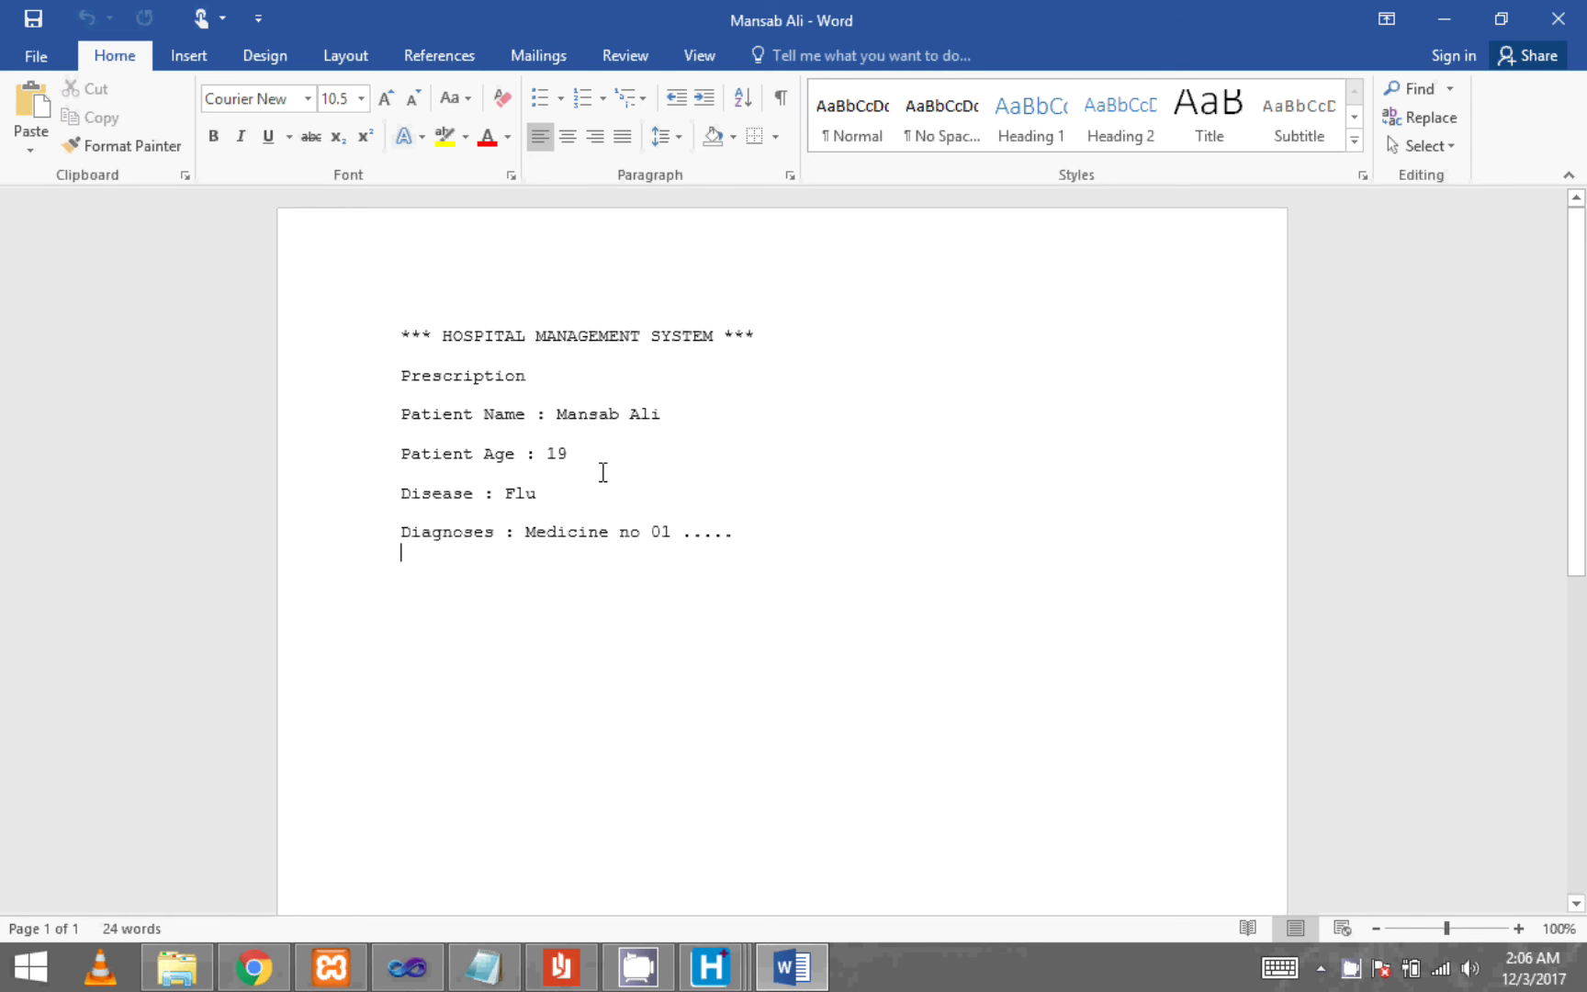
{"action": "left_click", "coordinate": [31, 53]}
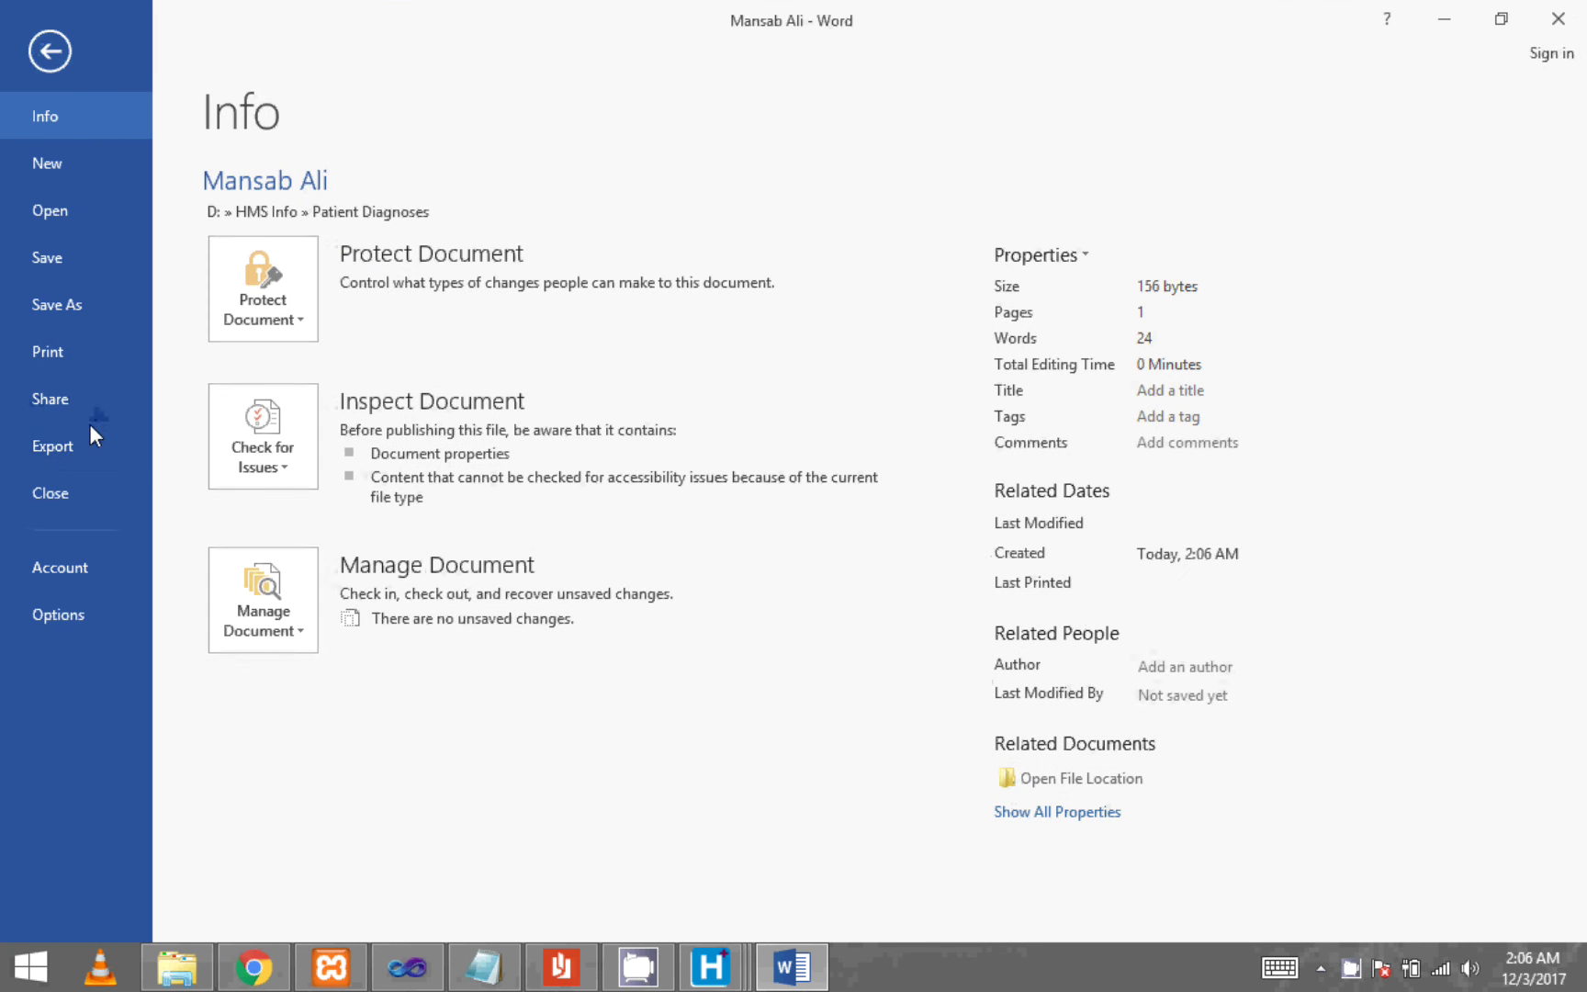
{"action": "left_click", "coordinate": [81, 360]}
{"action": "left_click", "coordinate": [447, 369]}
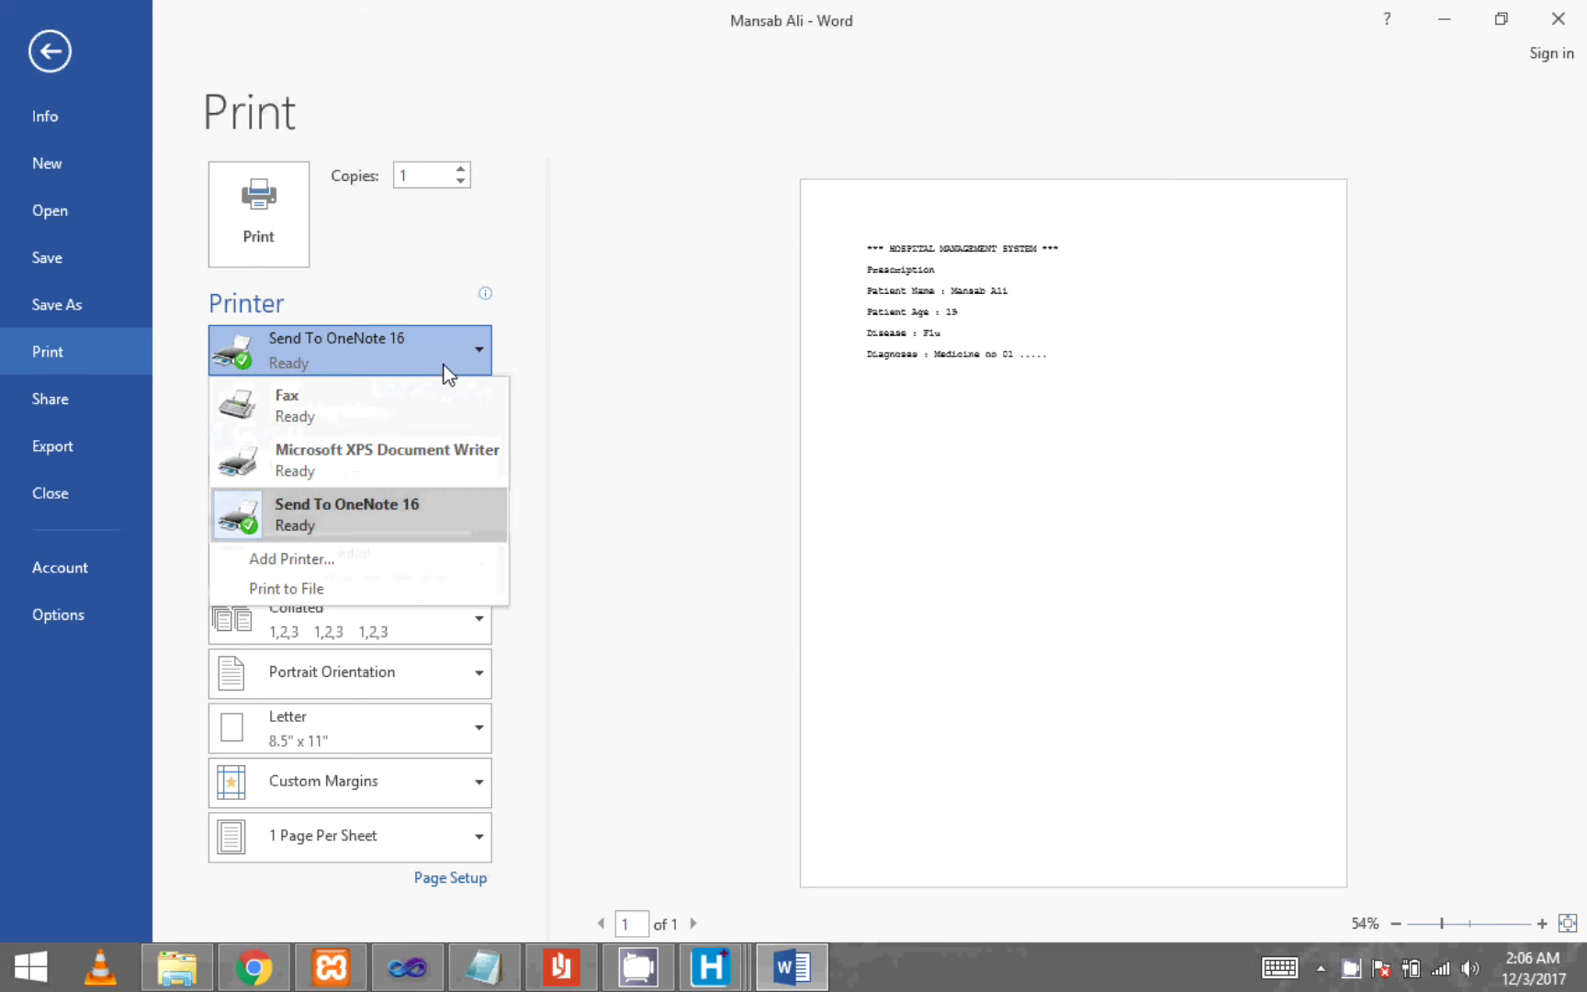
{"action": "left_click", "coordinate": [382, 457]}
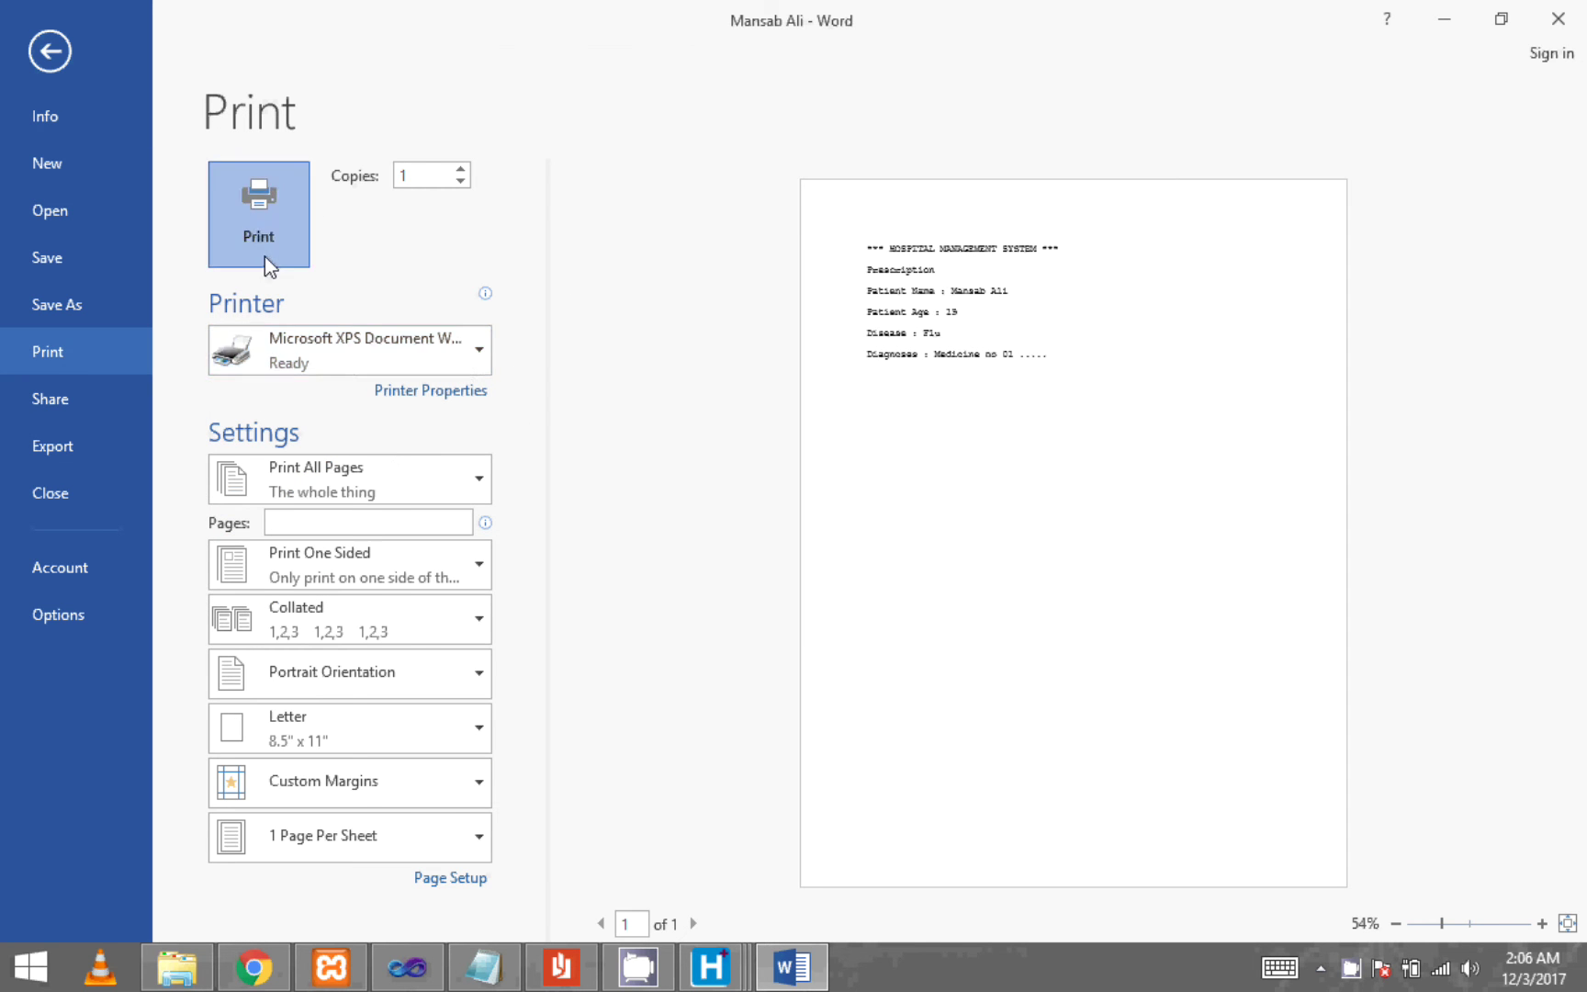
{"action": "left_click", "coordinate": [264, 256]}
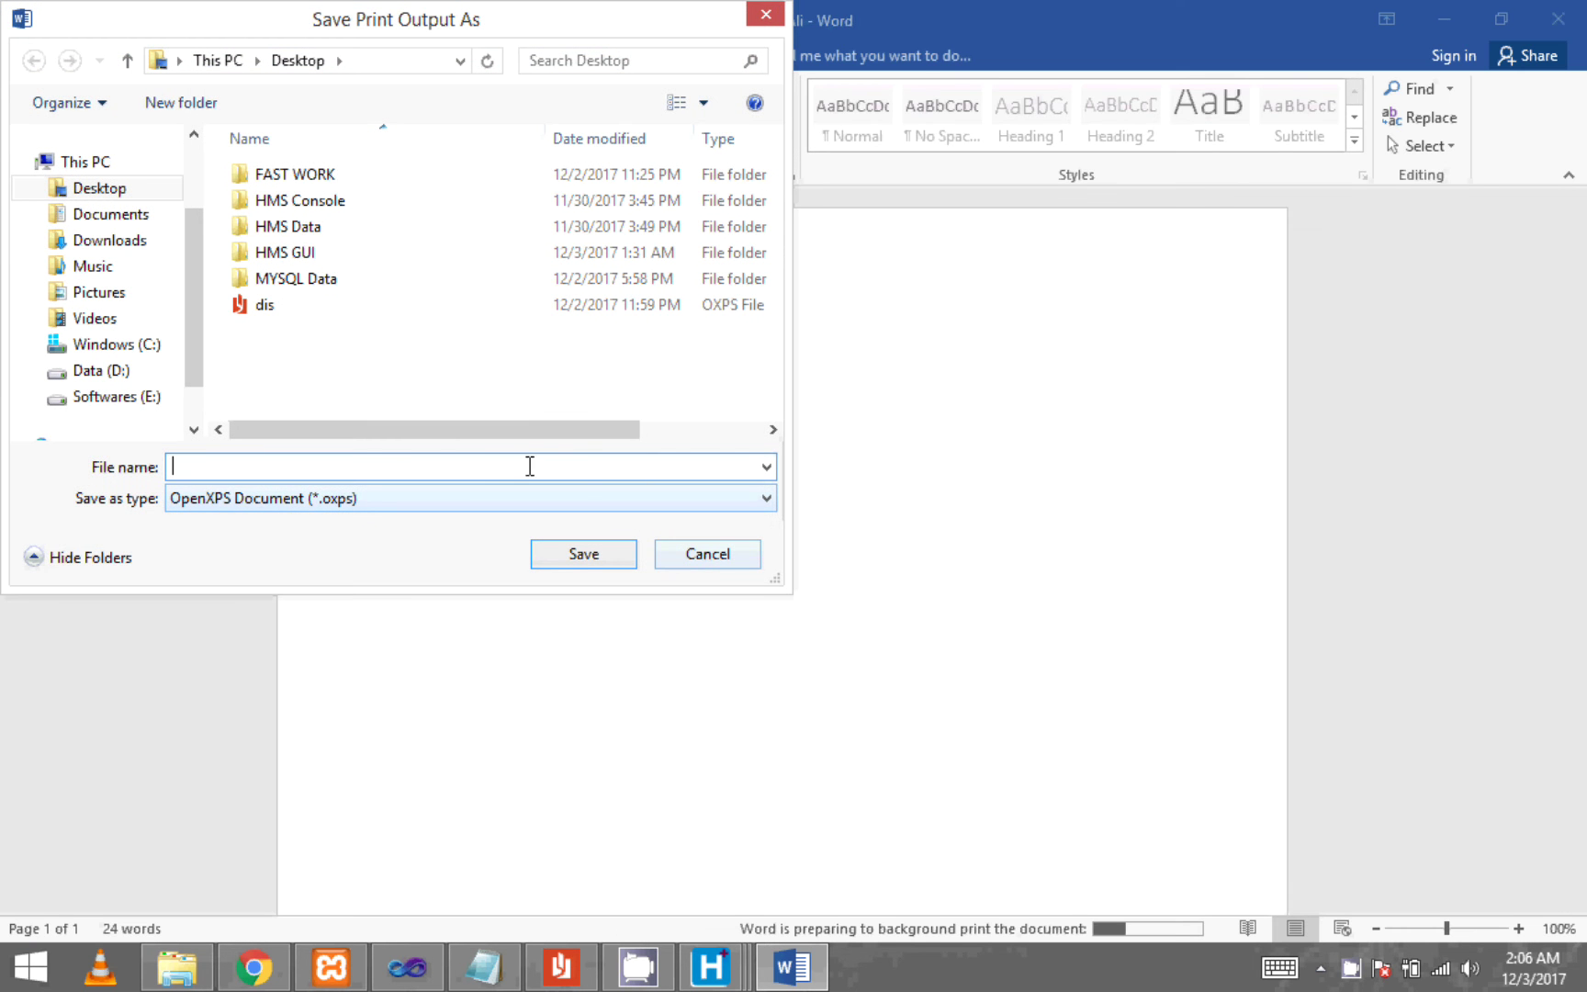
{"action": "left_click", "coordinate": [585, 556]}
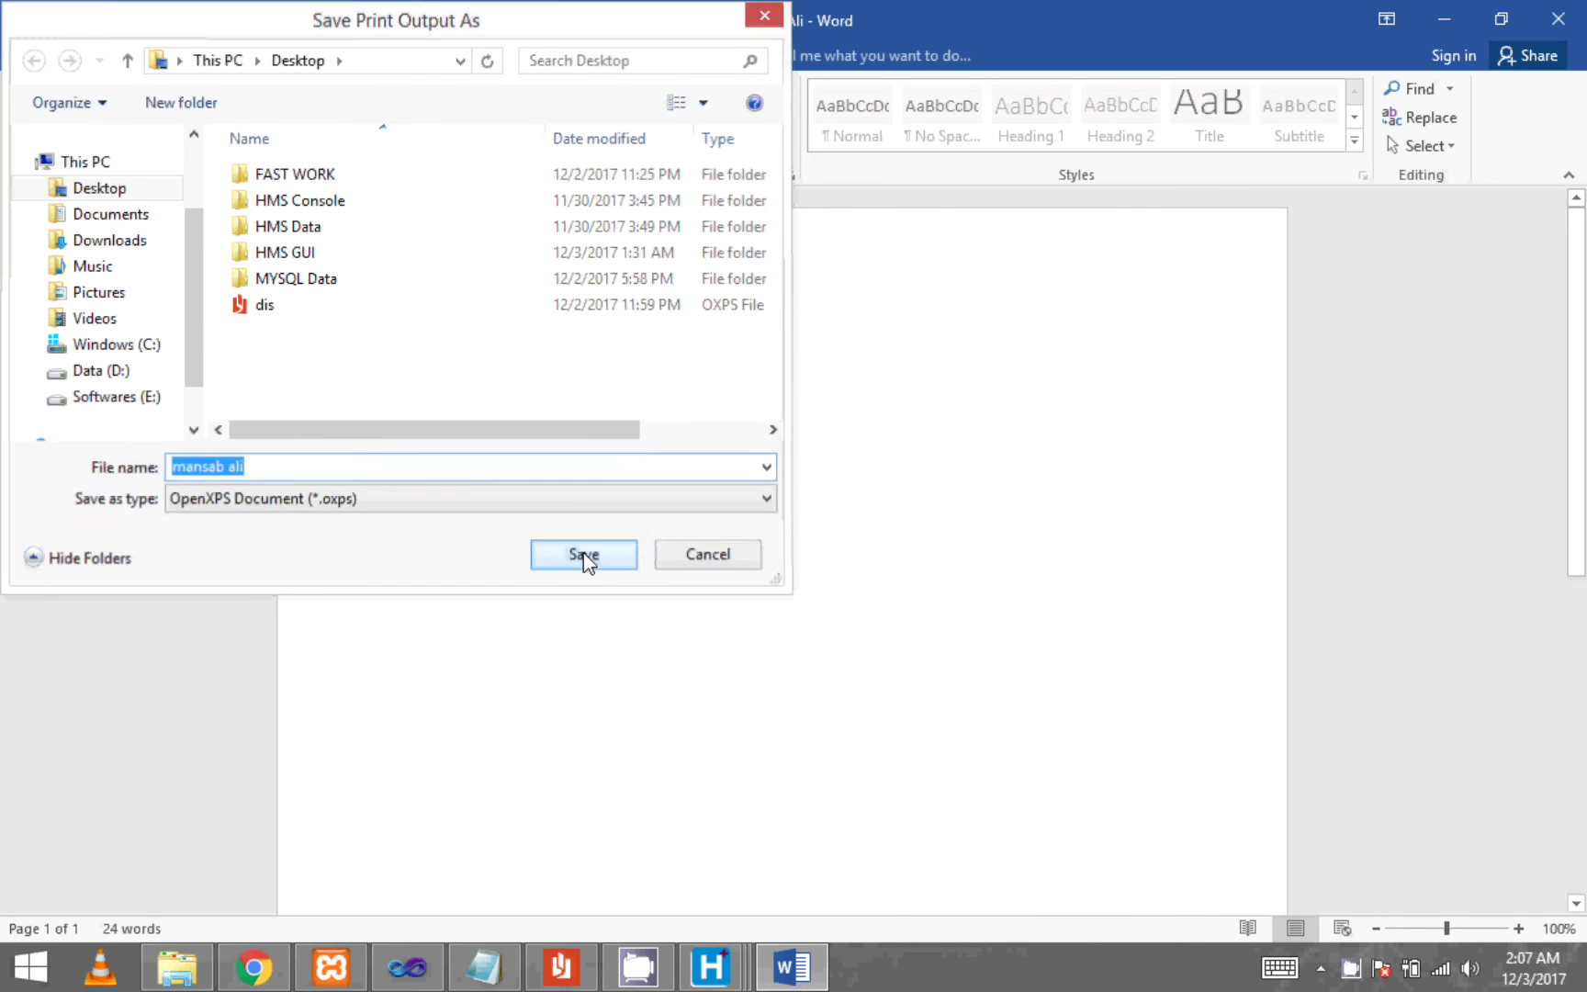
- View the saved XPS prescription in XPS Viewer, then return to the Diagnoses form
{"action": "key", "text": "super+d"}
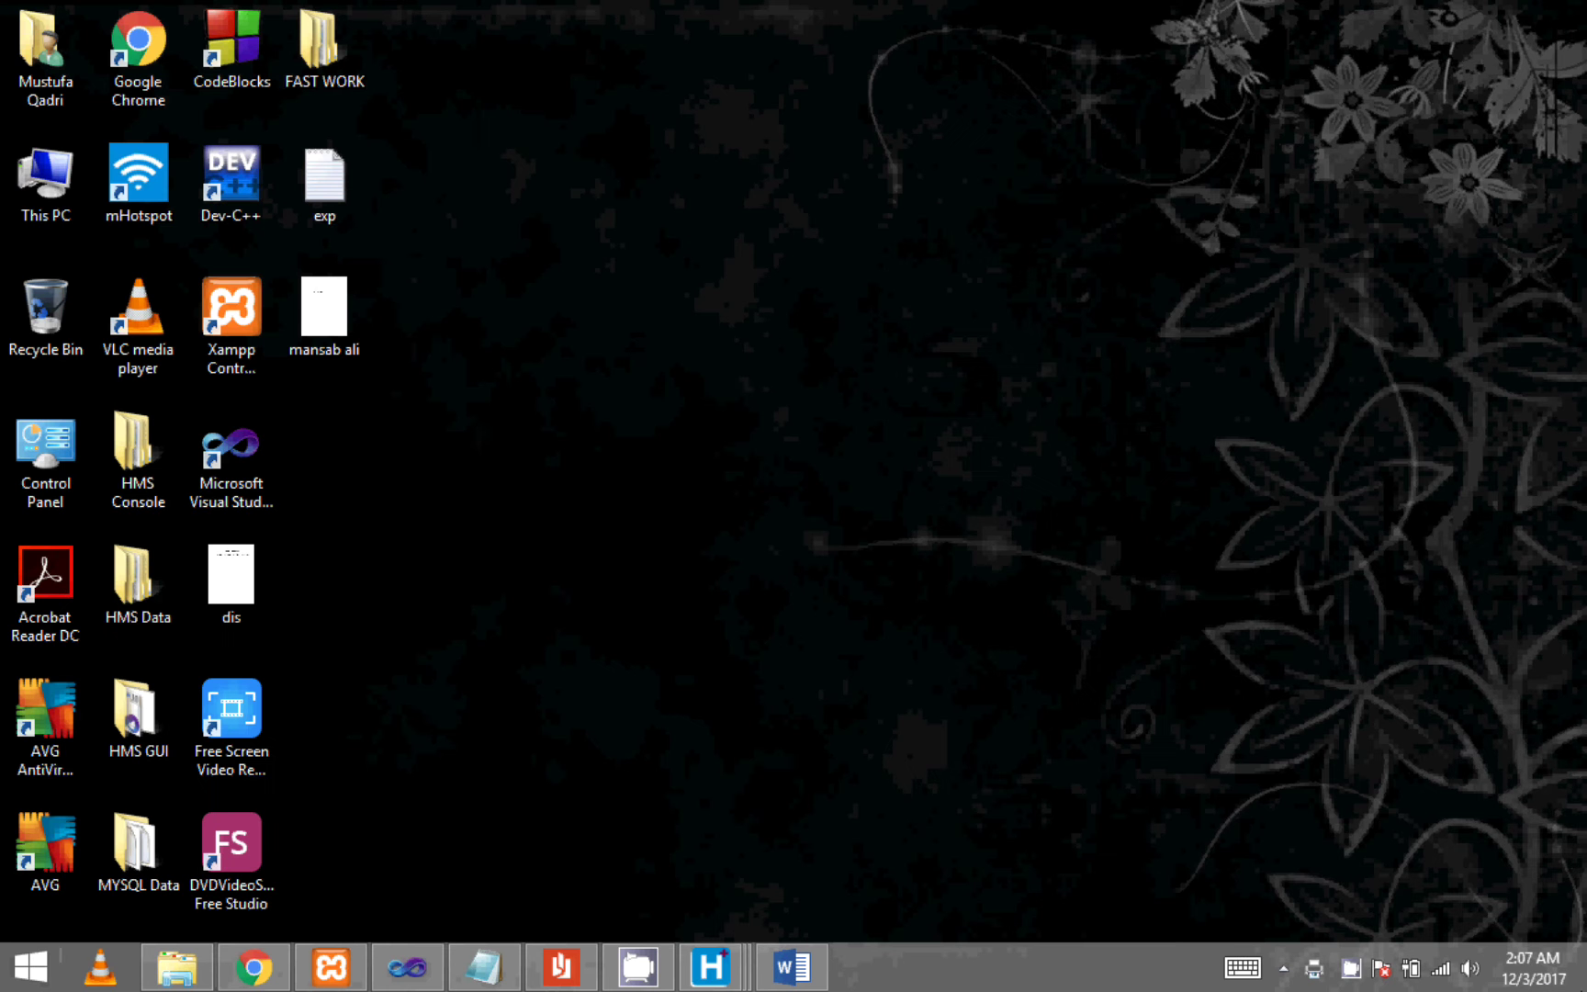
{"action": "double_click", "coordinate": [351, 316]}
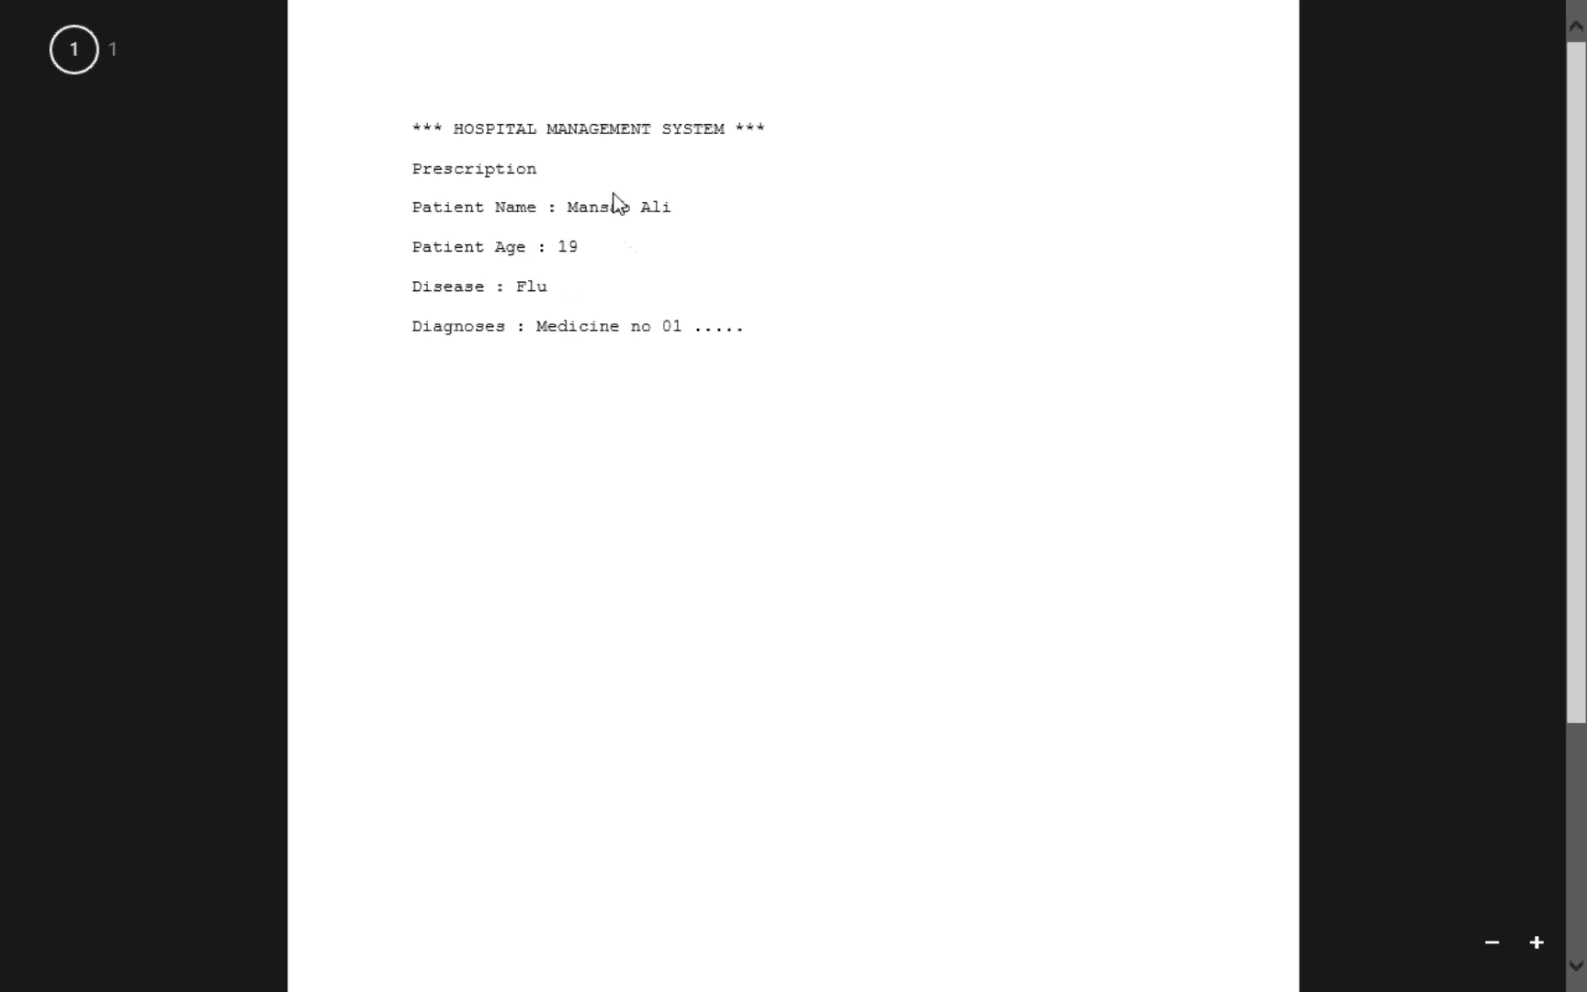
{"action": "scroll", "coordinate": [614, 195], "scroll_direction": "up", "scroll_amount": 4}
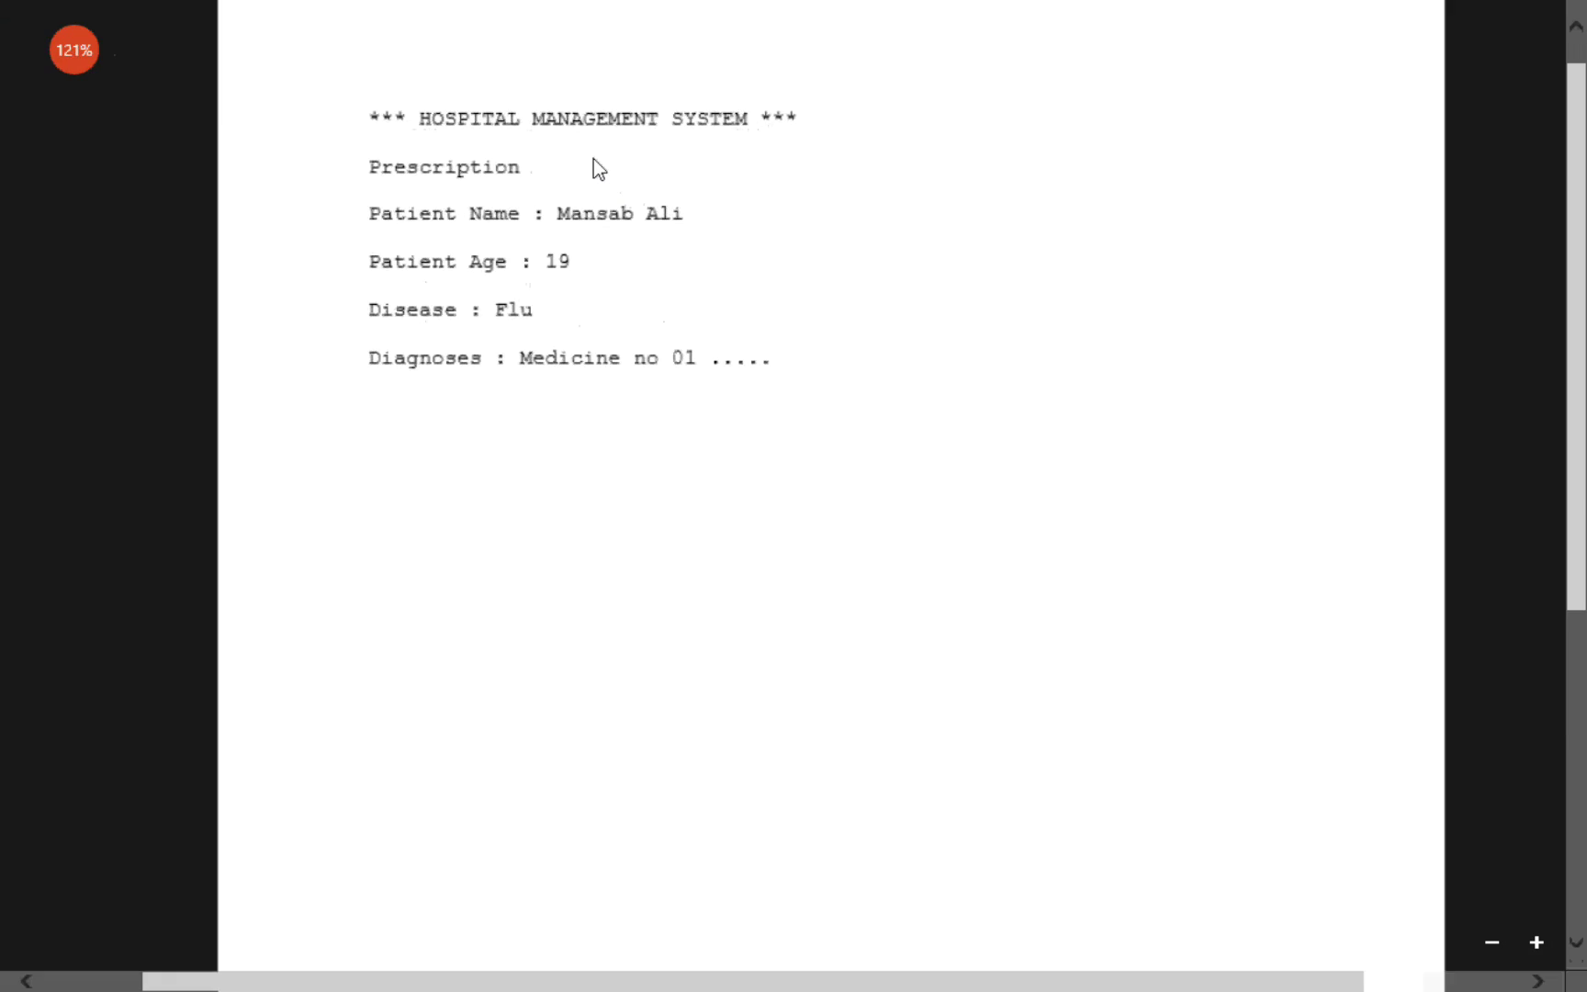
{"action": "mouse_move", "coordinate": [5, 11]}
{"action": "left_click", "coordinate": [5, 11]}
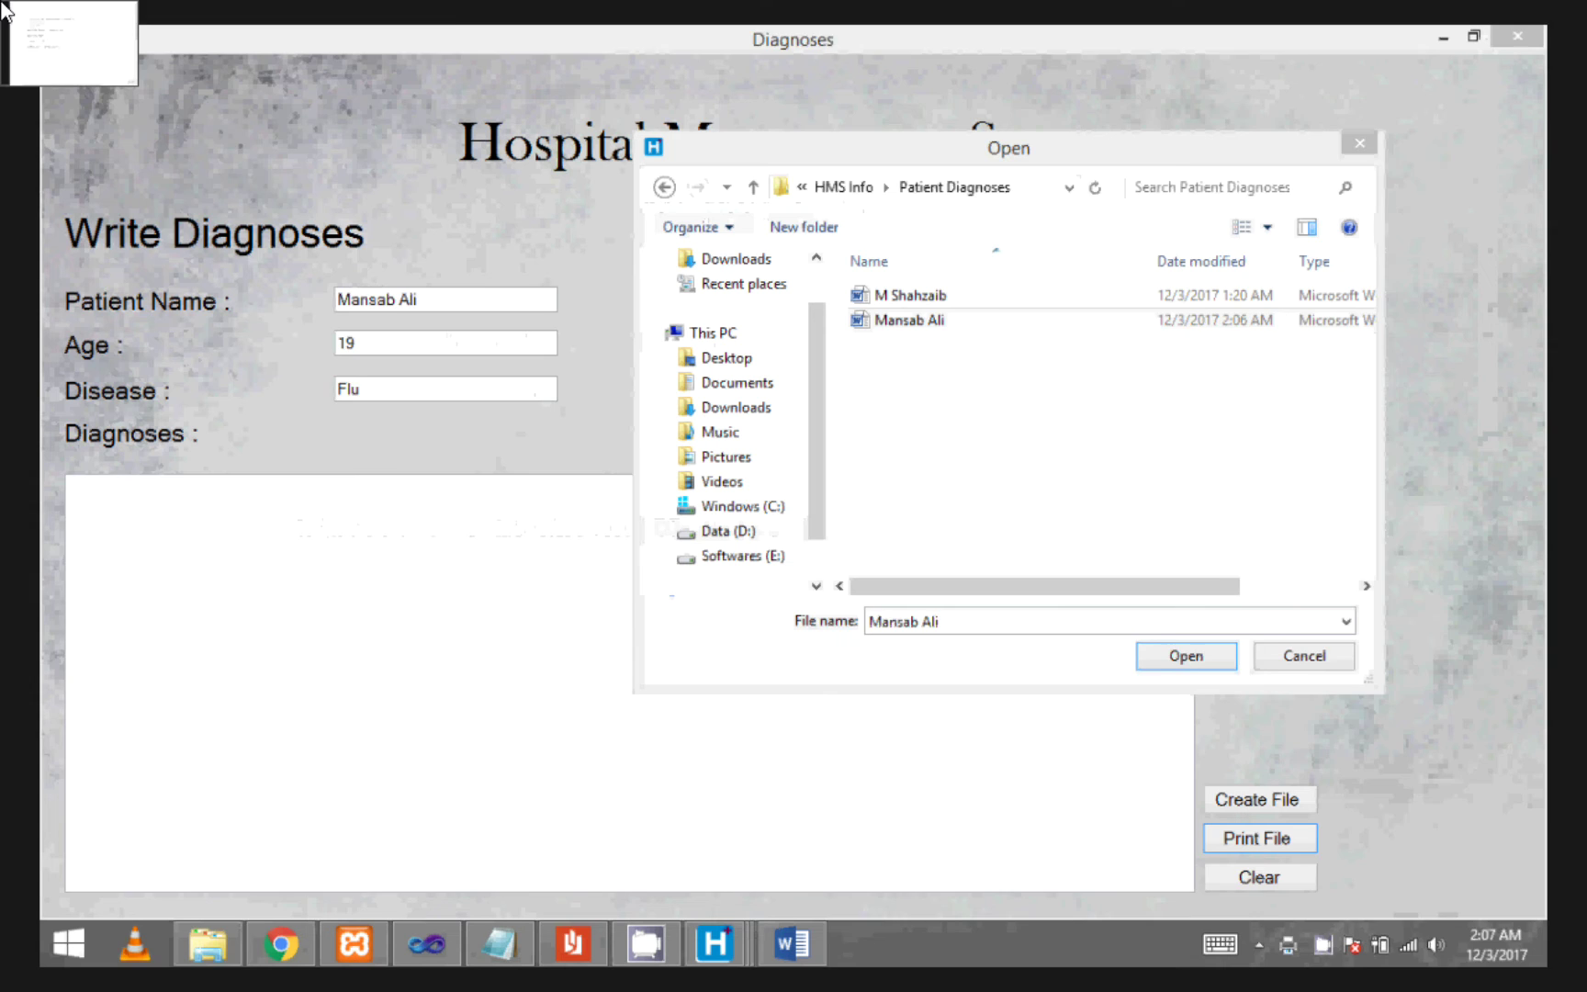
- Cancel the print file chooser, clear the Diagnoses form and close it
{"action": "left_click", "coordinate": [1336, 665]}
{"action": "left_click", "coordinate": [1298, 898]}
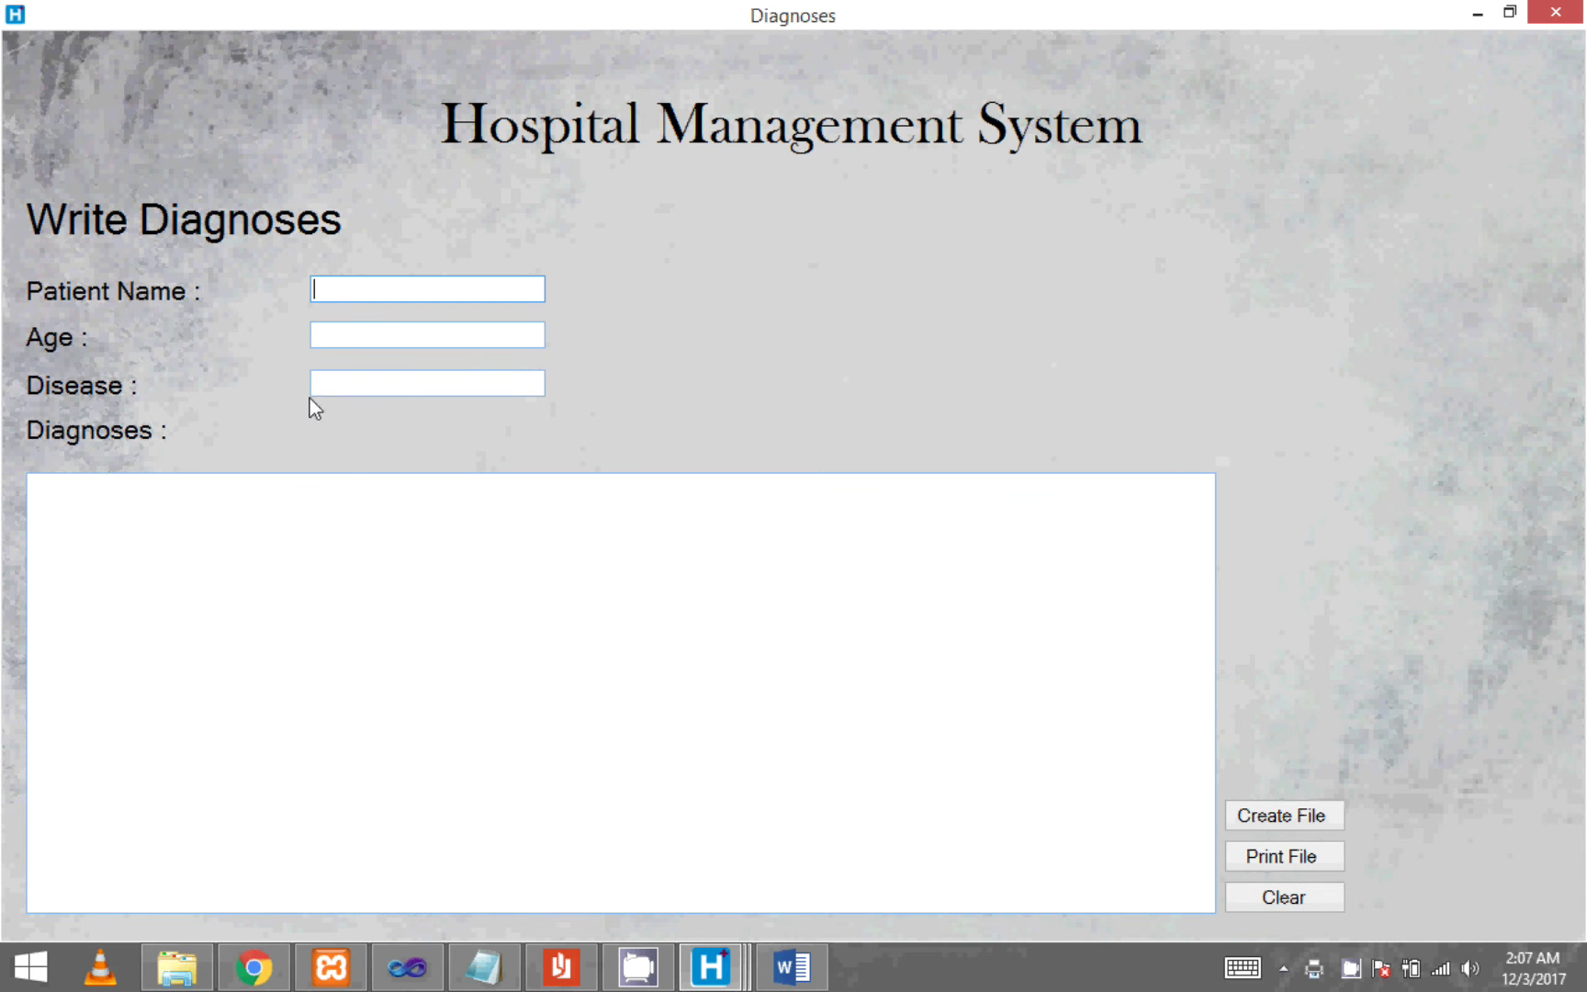
{"action": "left_click", "coordinate": [1555, 11]}
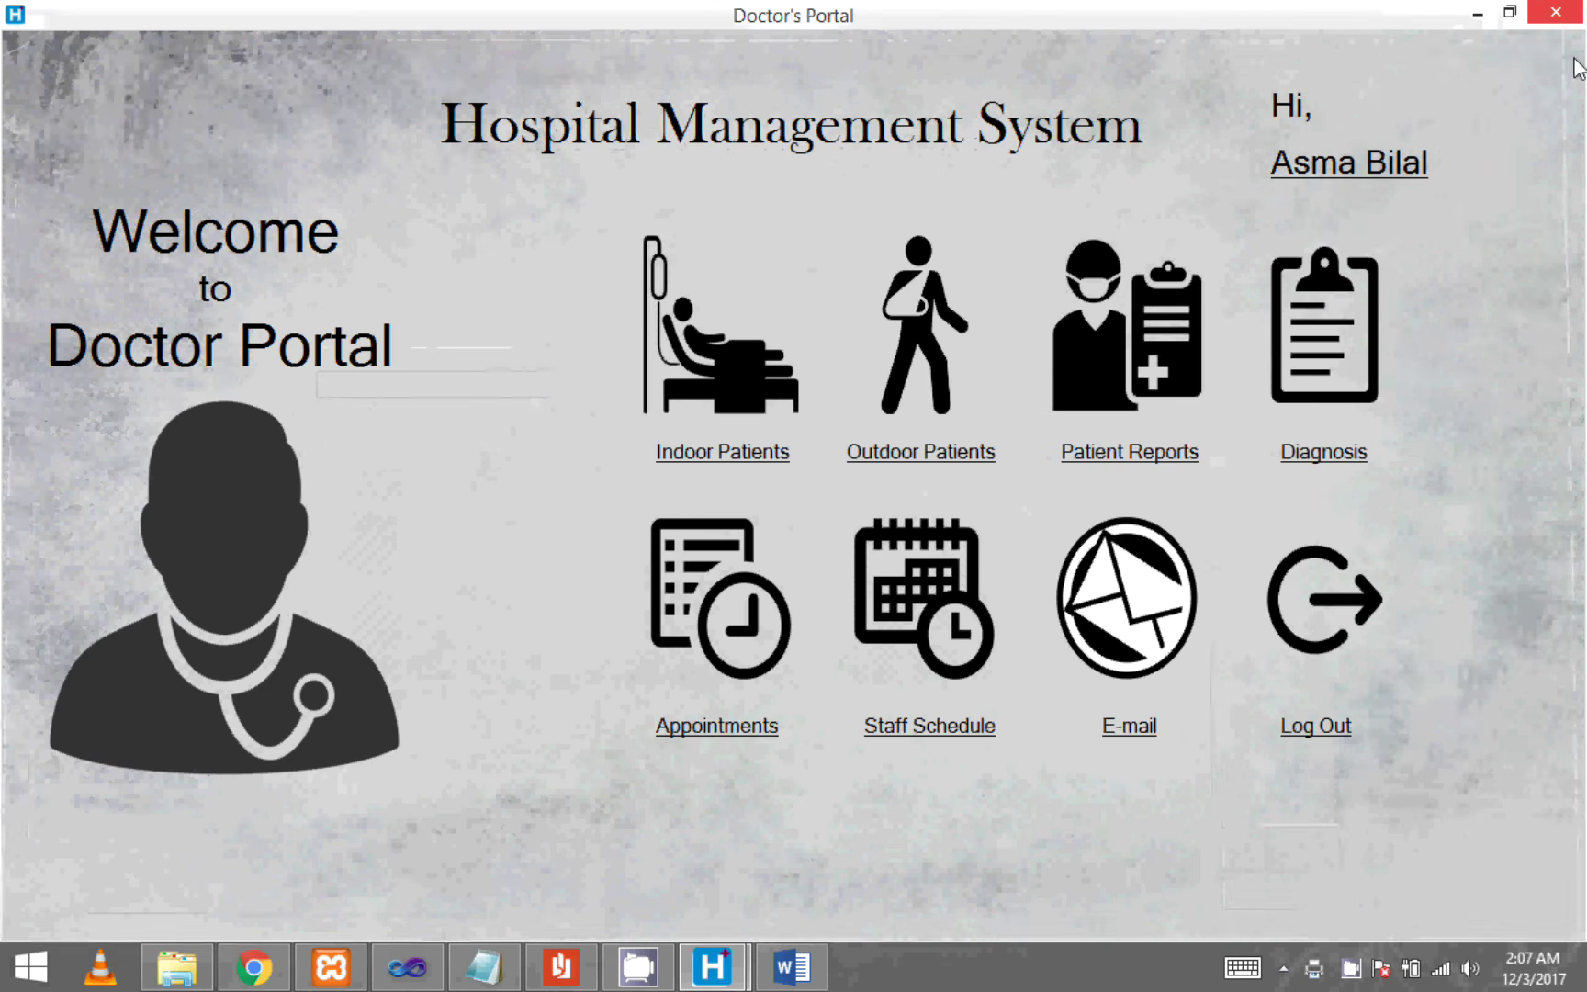
- Review the Create, Update, Search and Cancel Appointment forms, then close Appointments and open Staff Schedule
{"action": "left_click", "coordinate": [735, 730]}
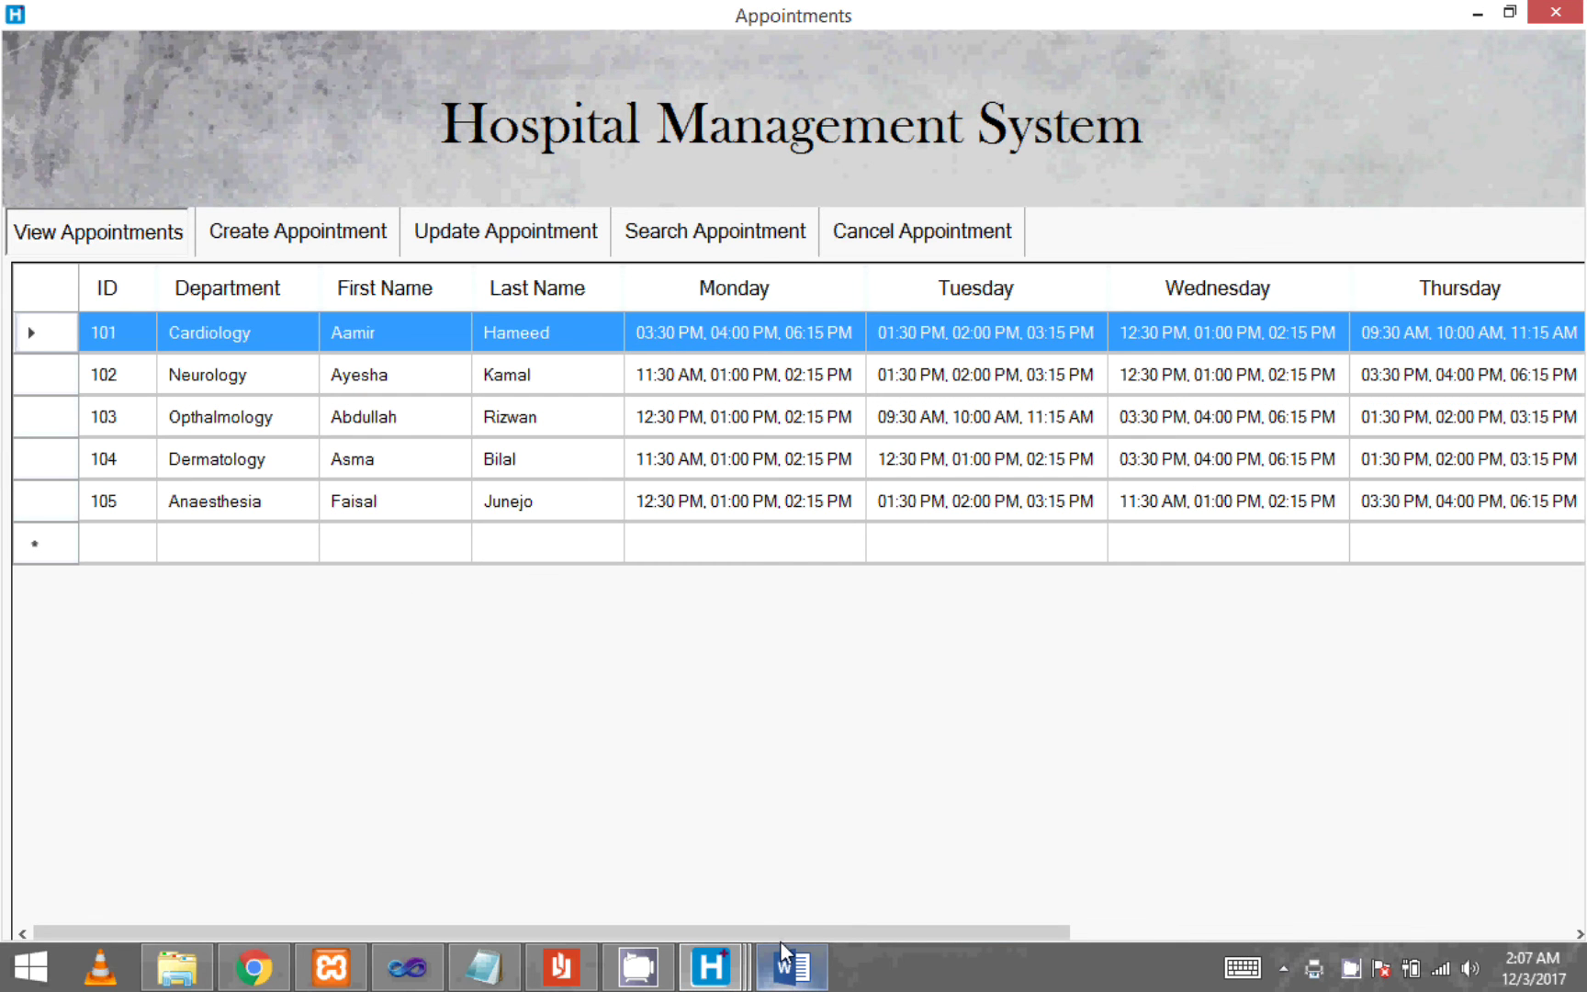
{"action": "left_click_drag", "start_coordinate": [782, 932], "coordinate": [479, 929]}
{"action": "left_click", "coordinate": [335, 237]}
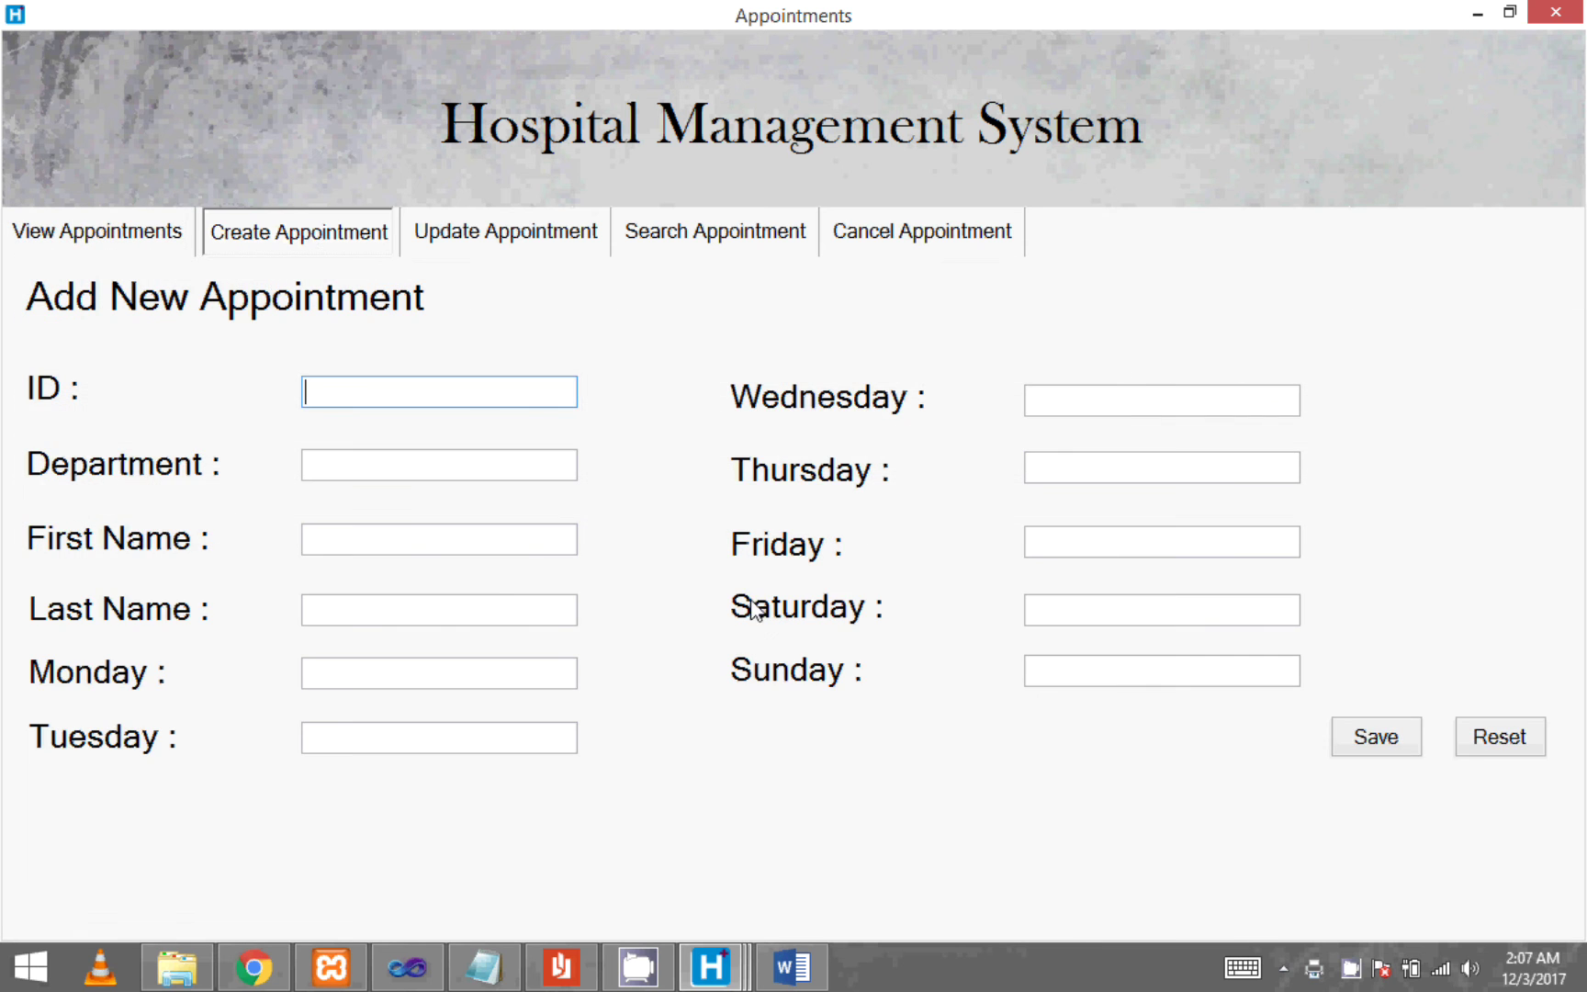
{"action": "left_click", "coordinate": [507, 239]}
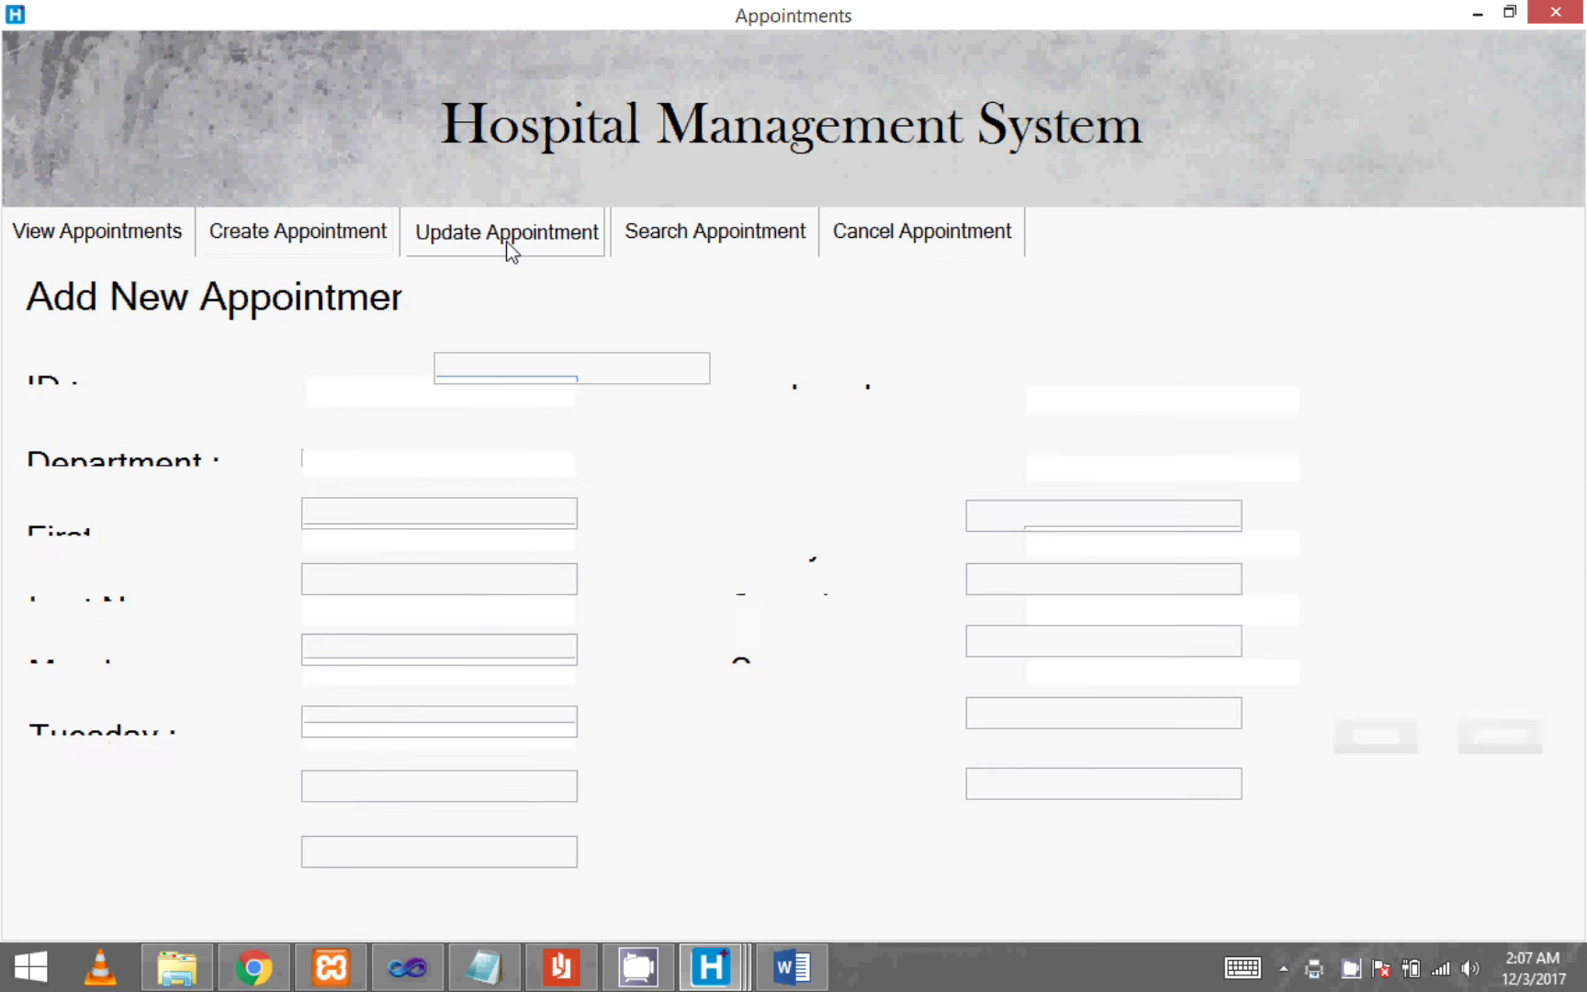
{"action": "left_click", "coordinate": [690, 240]}
{"action": "left_click", "coordinate": [863, 250]}
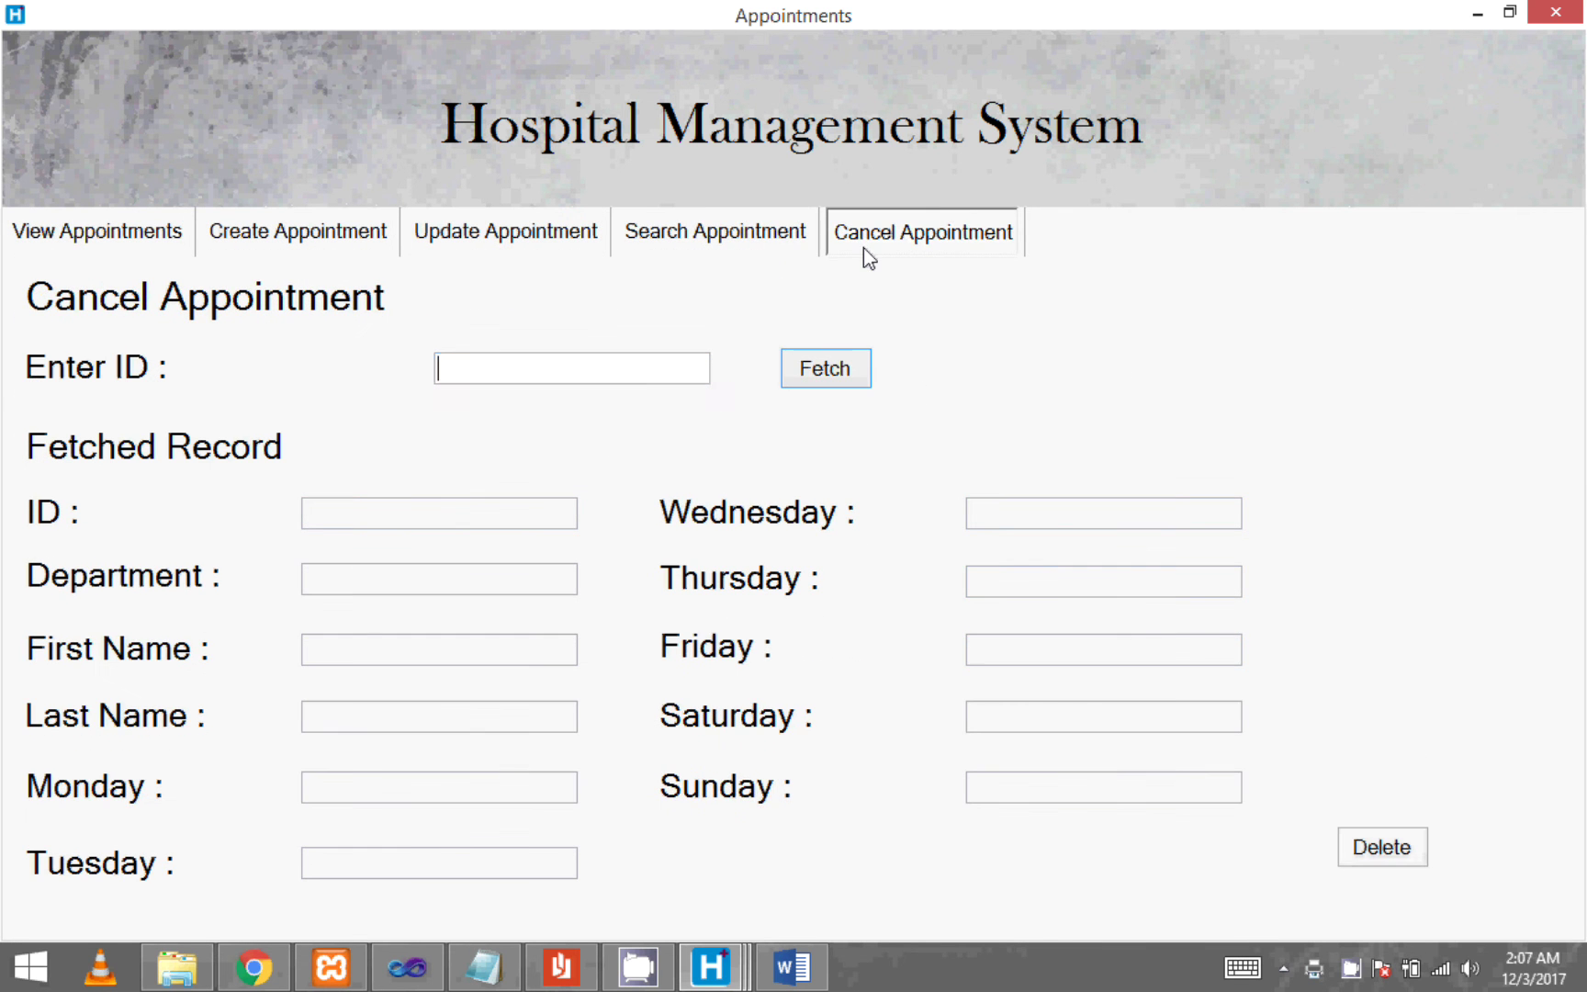
{"action": "left_click", "coordinate": [1556, 11]}
{"action": "left_click", "coordinate": [931, 732]}
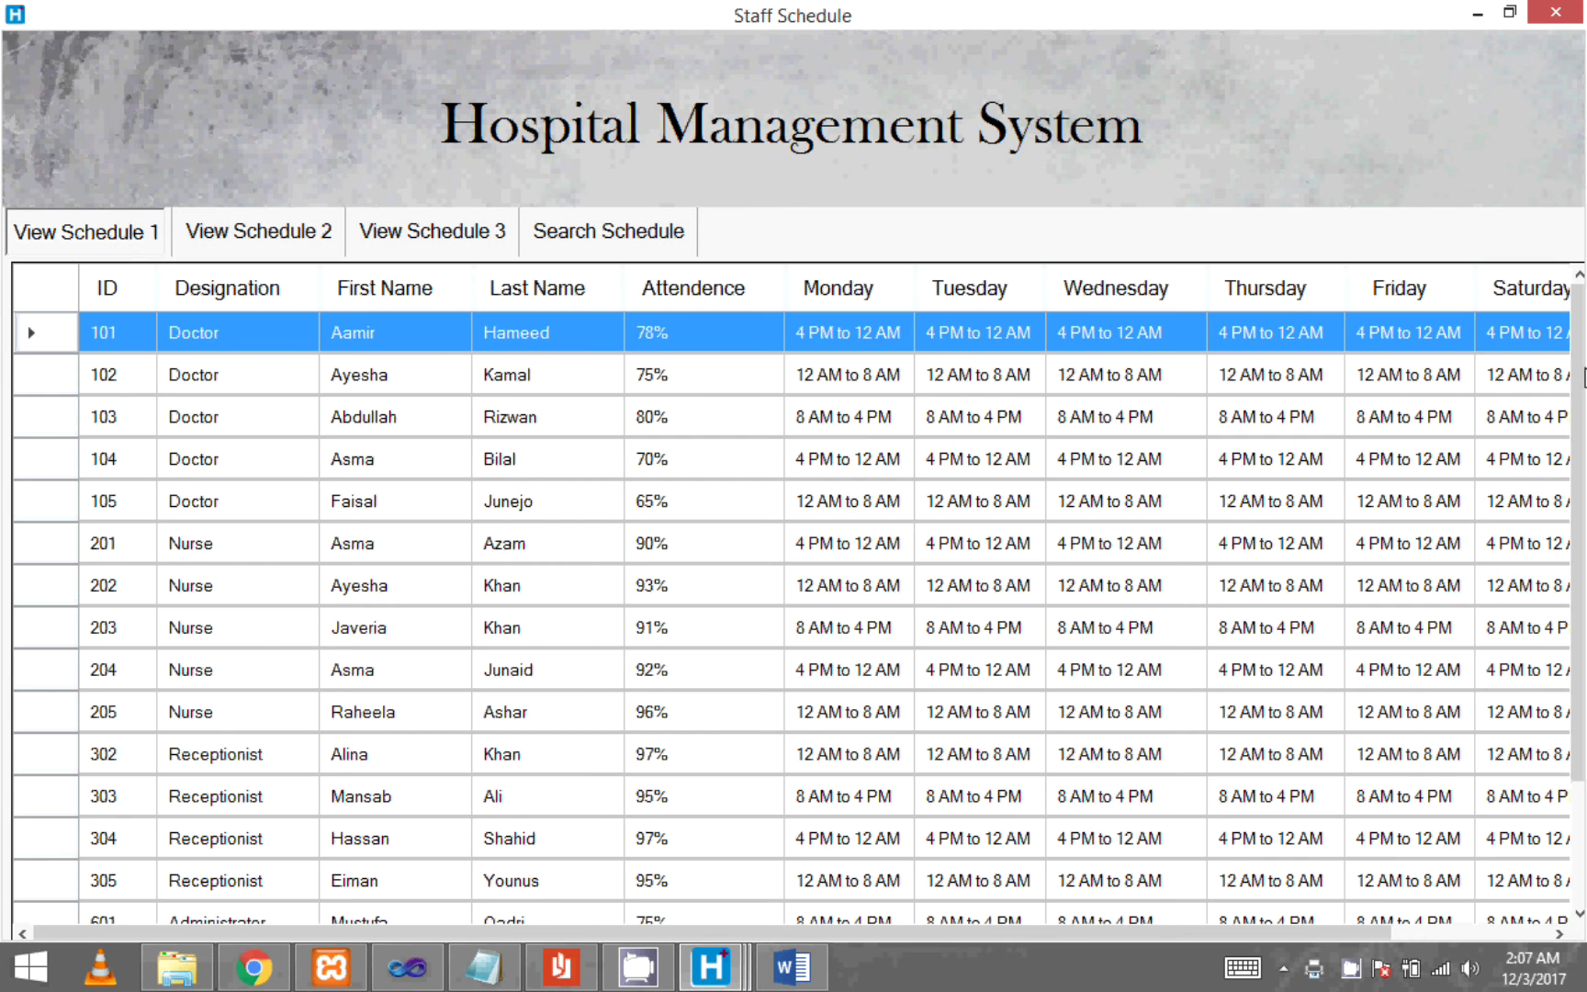
- View Schedule 2, Schedule 3 and Search Schedule, close Staff Schedule, and open E-mail
{"action": "scroll", "coordinate": [790, 597], "scroll_direction": "down", "scroll_amount": 2}
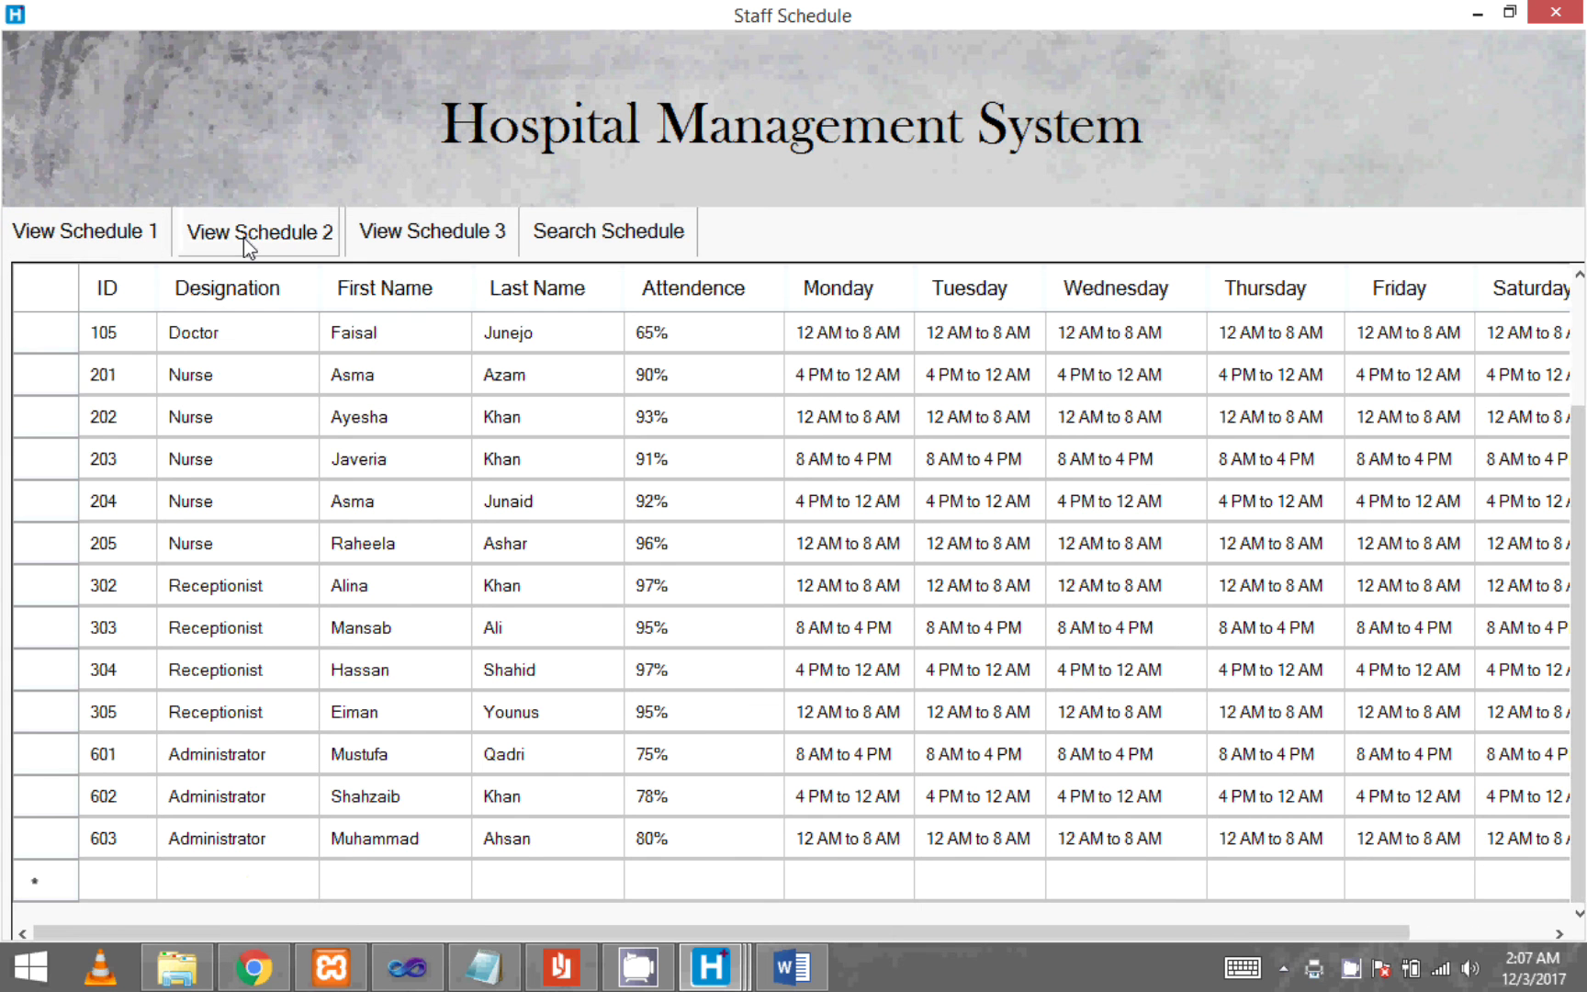
{"action": "left_click", "coordinate": [244, 237]}
{"action": "left_click", "coordinate": [445, 233]}
{"action": "left_click", "coordinate": [592, 233]}
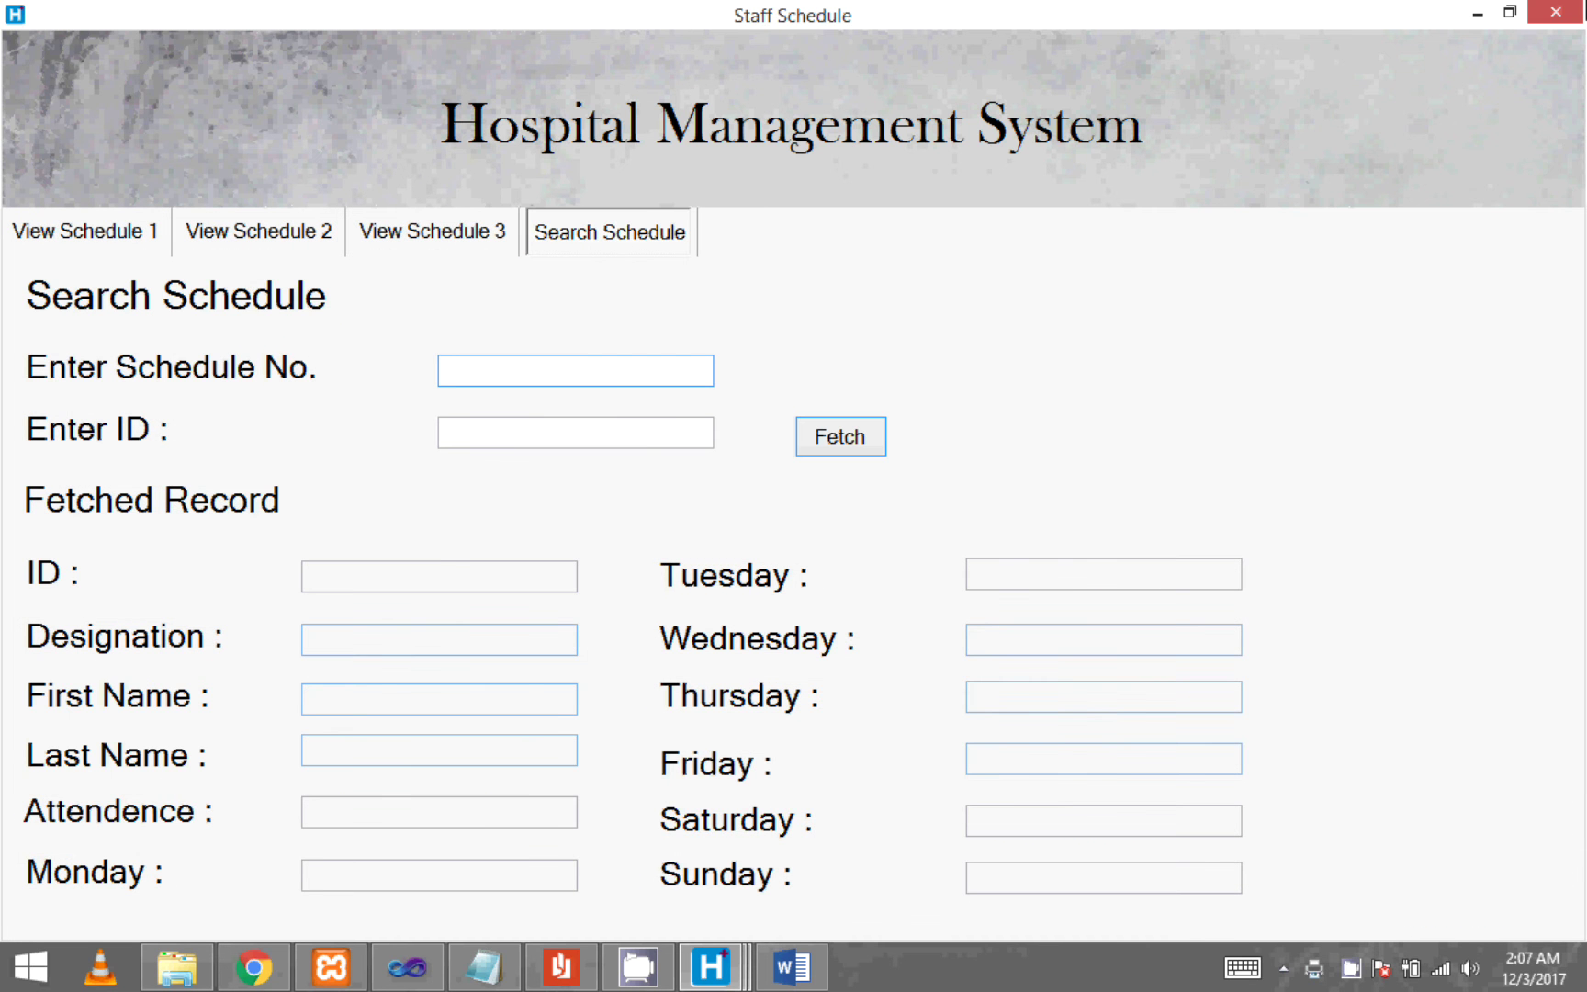
{"action": "left_click", "coordinate": [1555, 11]}
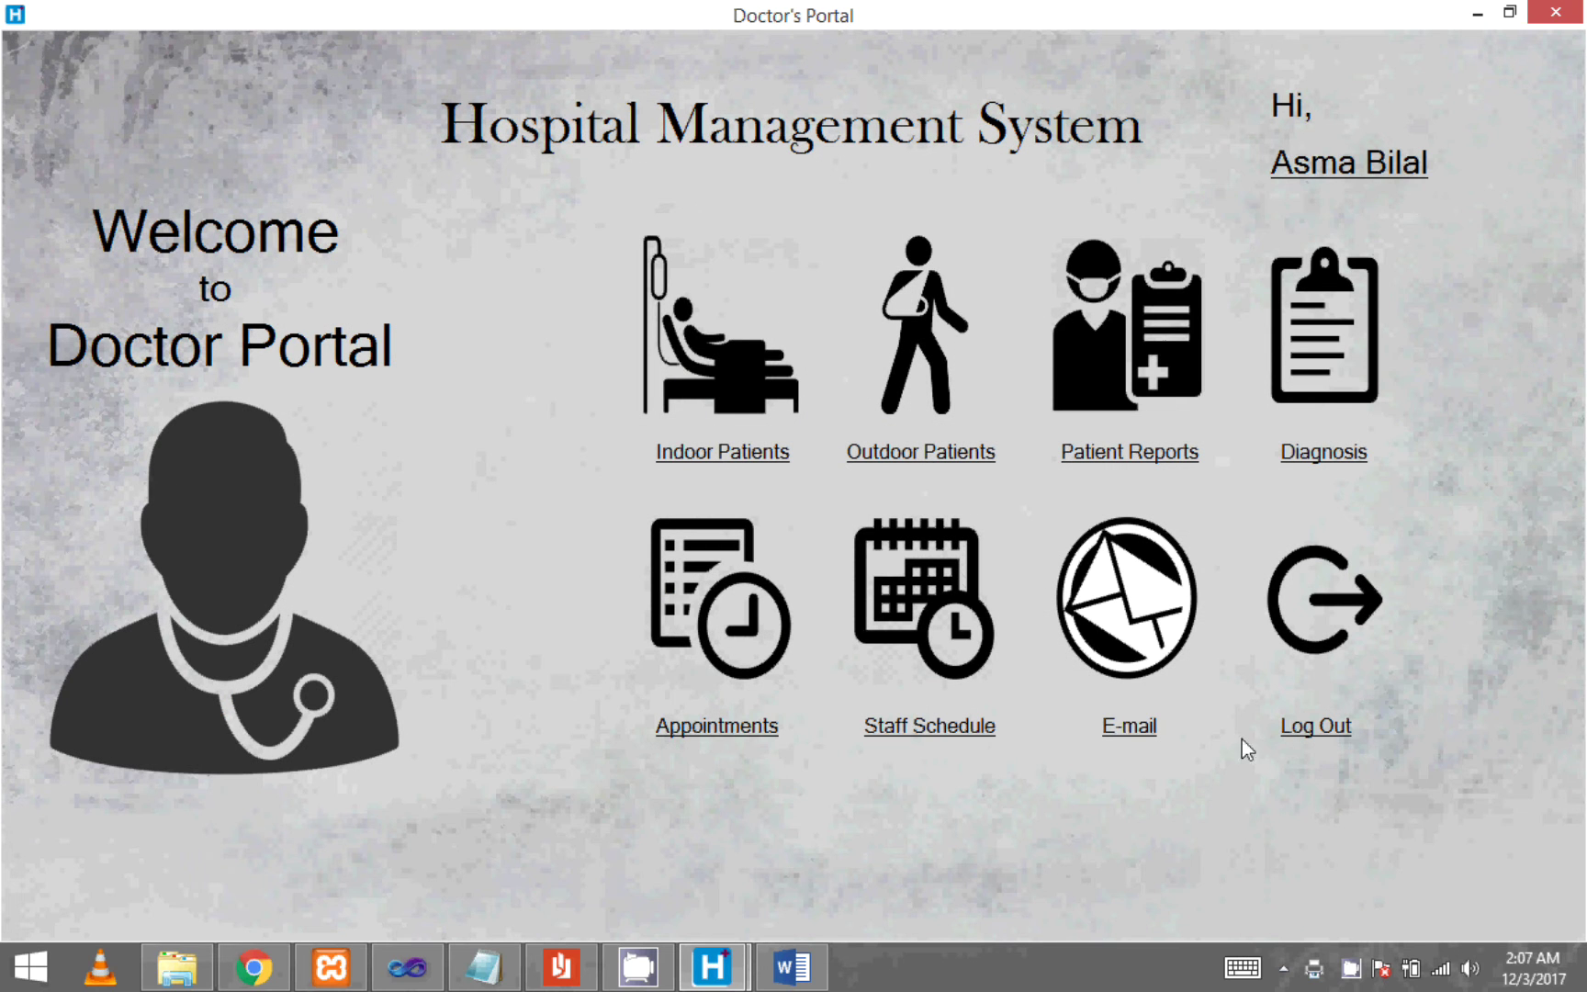
{"action": "left_click", "coordinate": [1131, 735]}
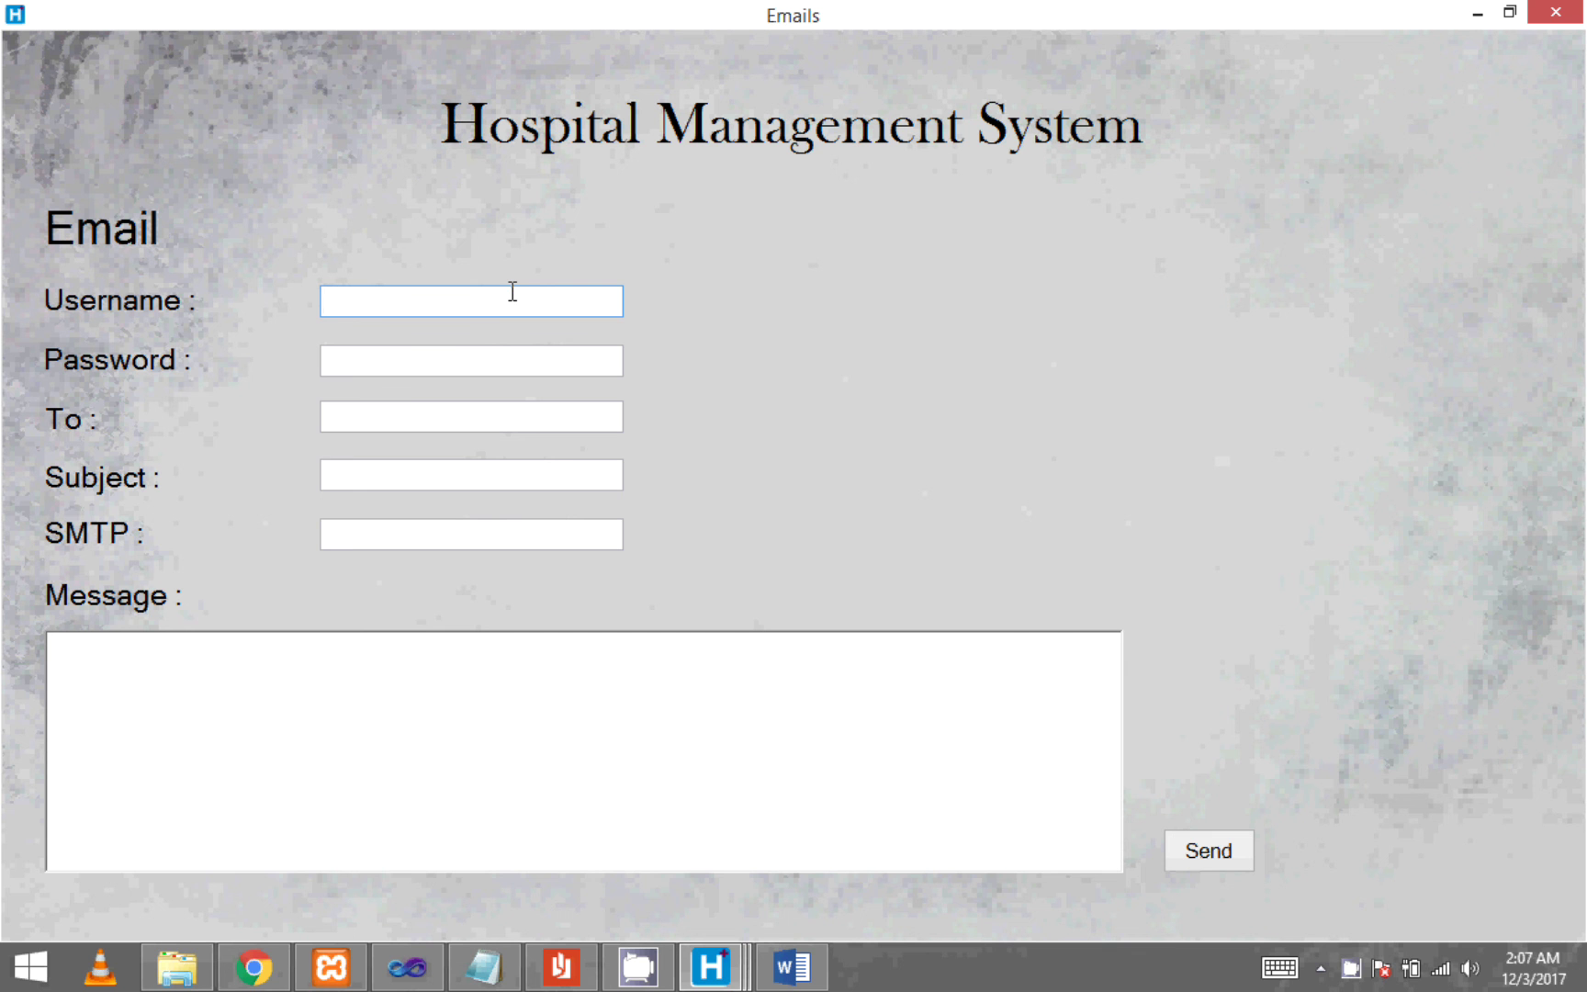
- Close E-mail, log out, and submit the receptionist's username and password
{"action": "left_click", "coordinate": [1555, 11]}
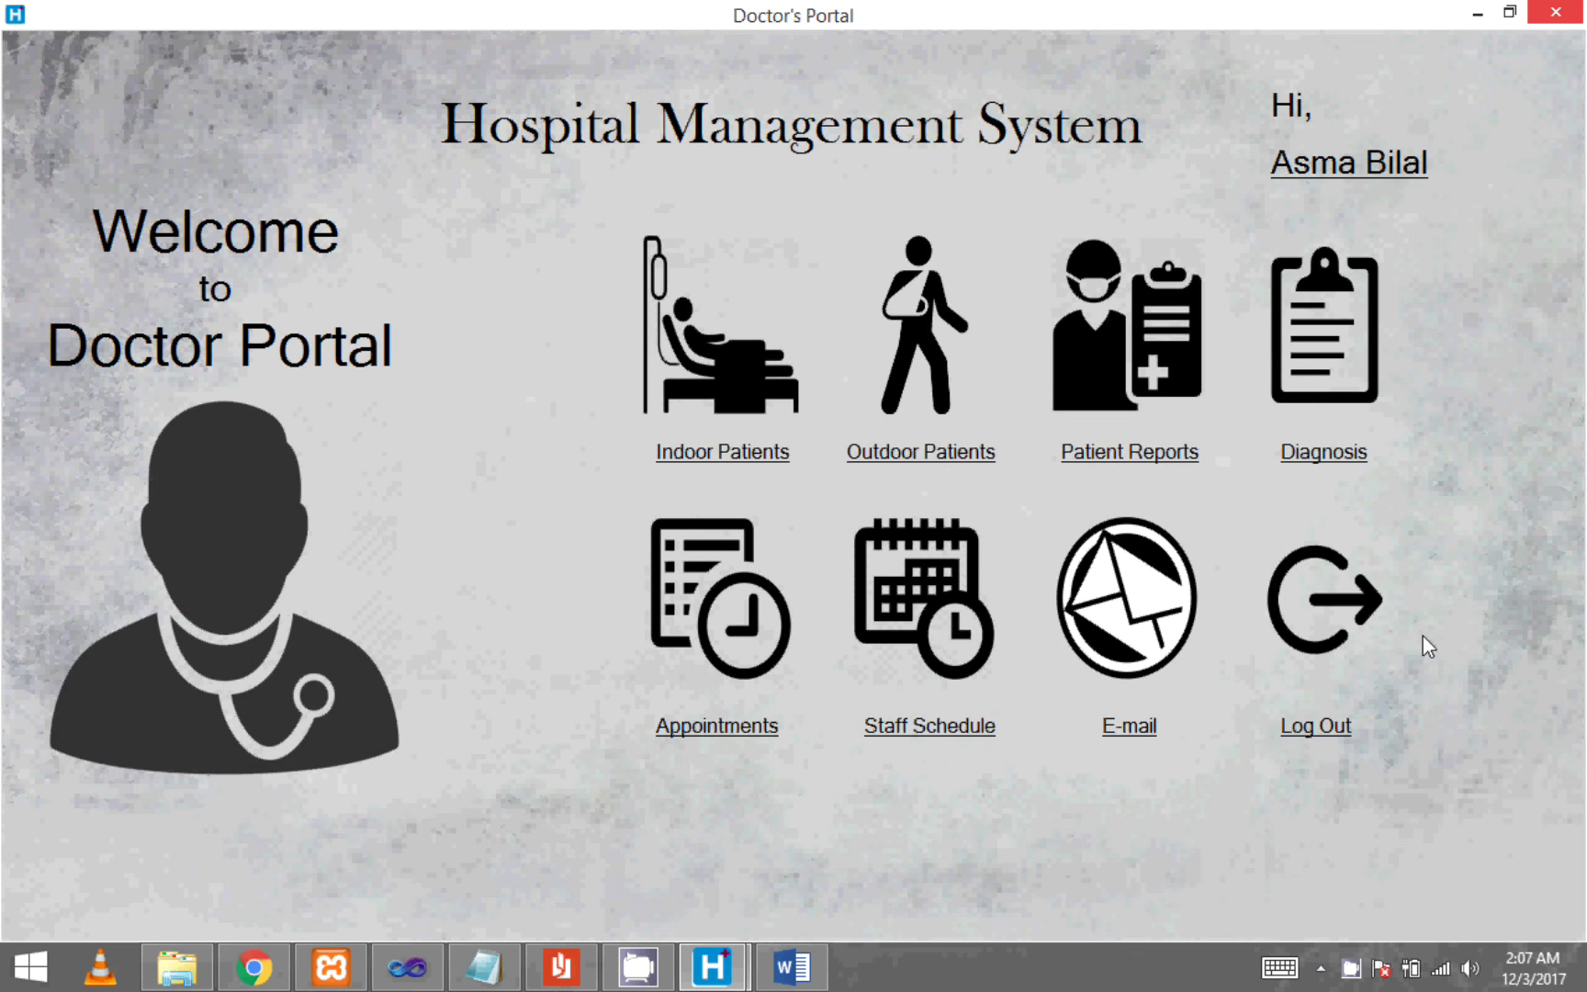
{"action": "left_click", "coordinate": [1317, 731]}
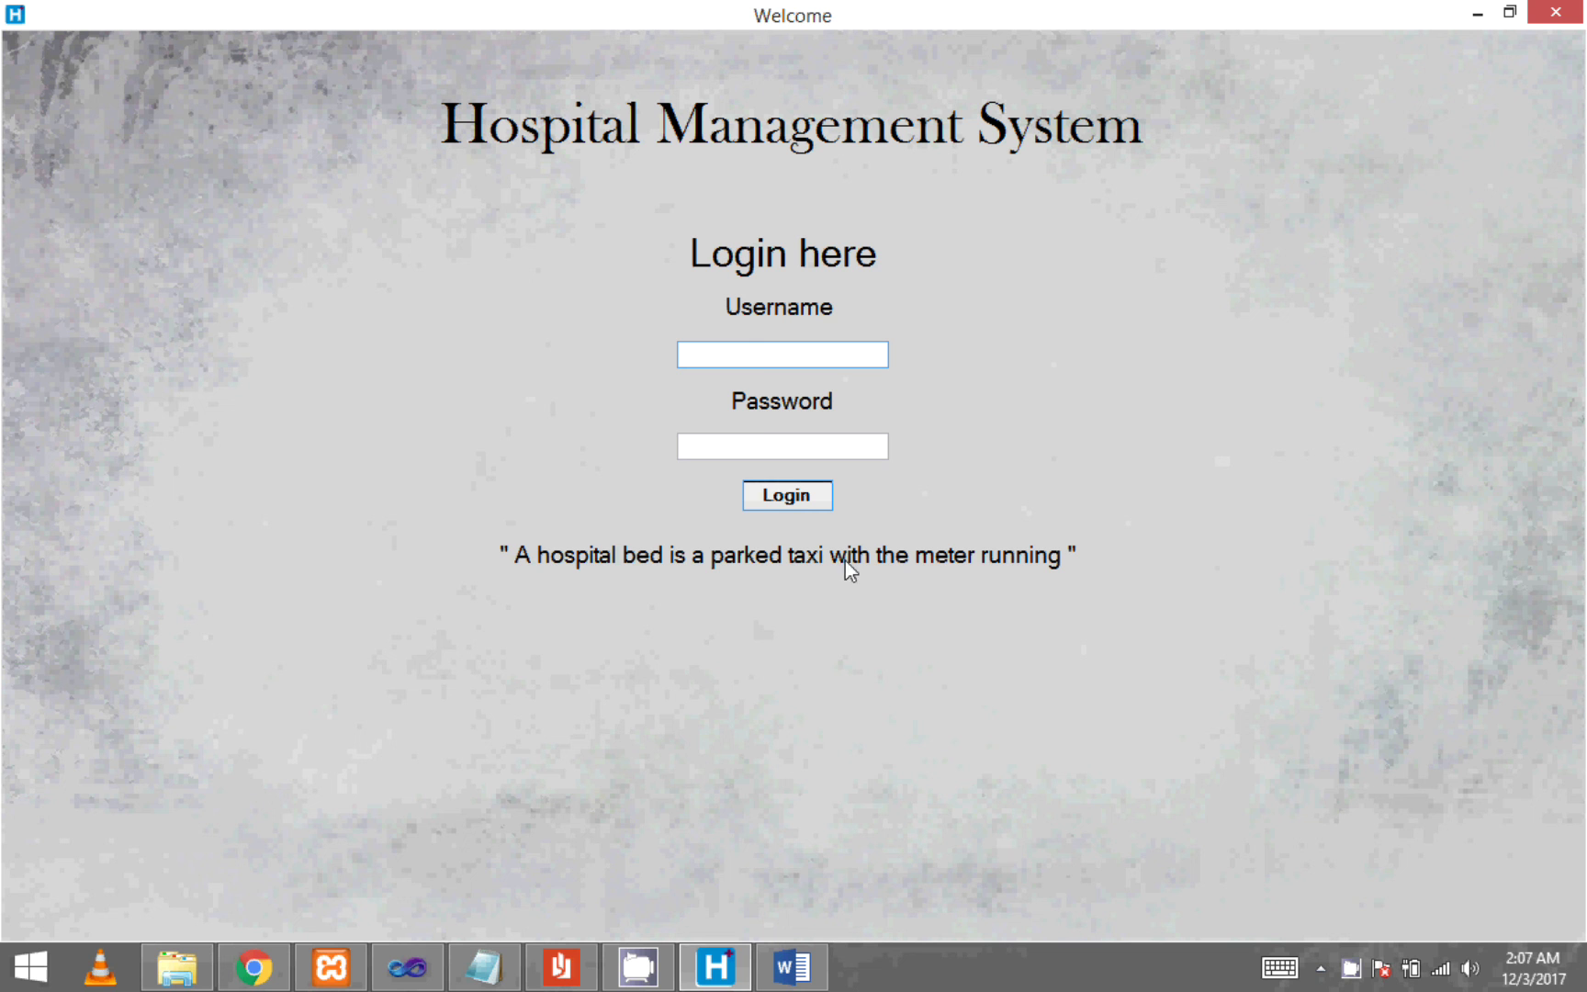
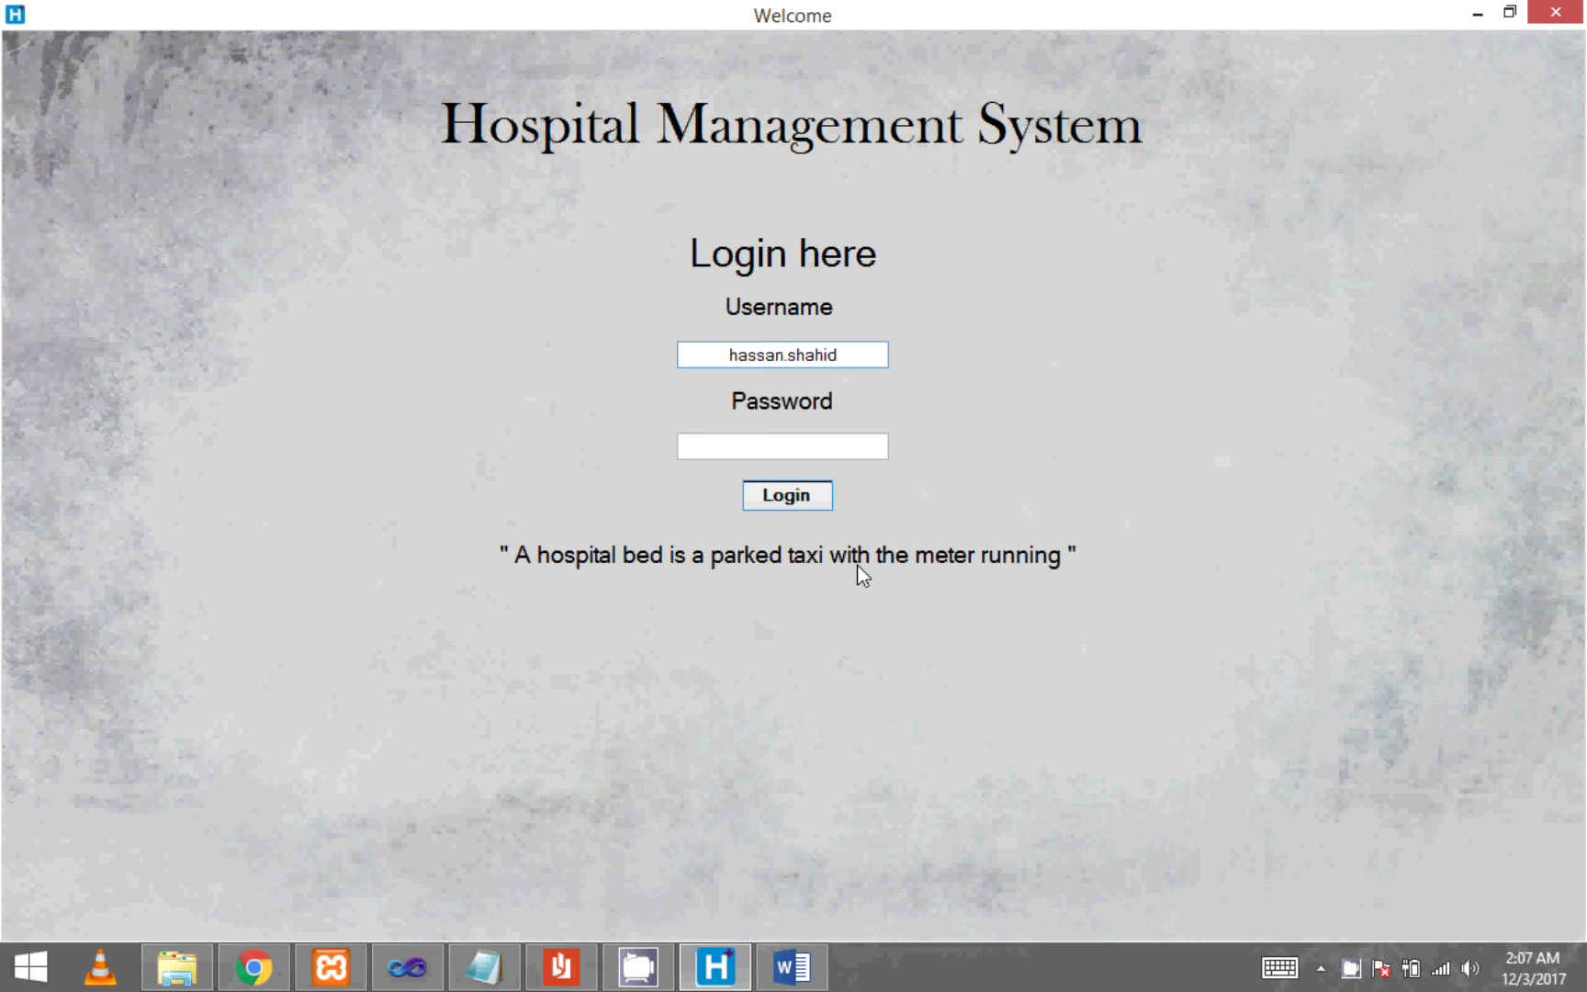
{"action": "key", "text": "Tab"}
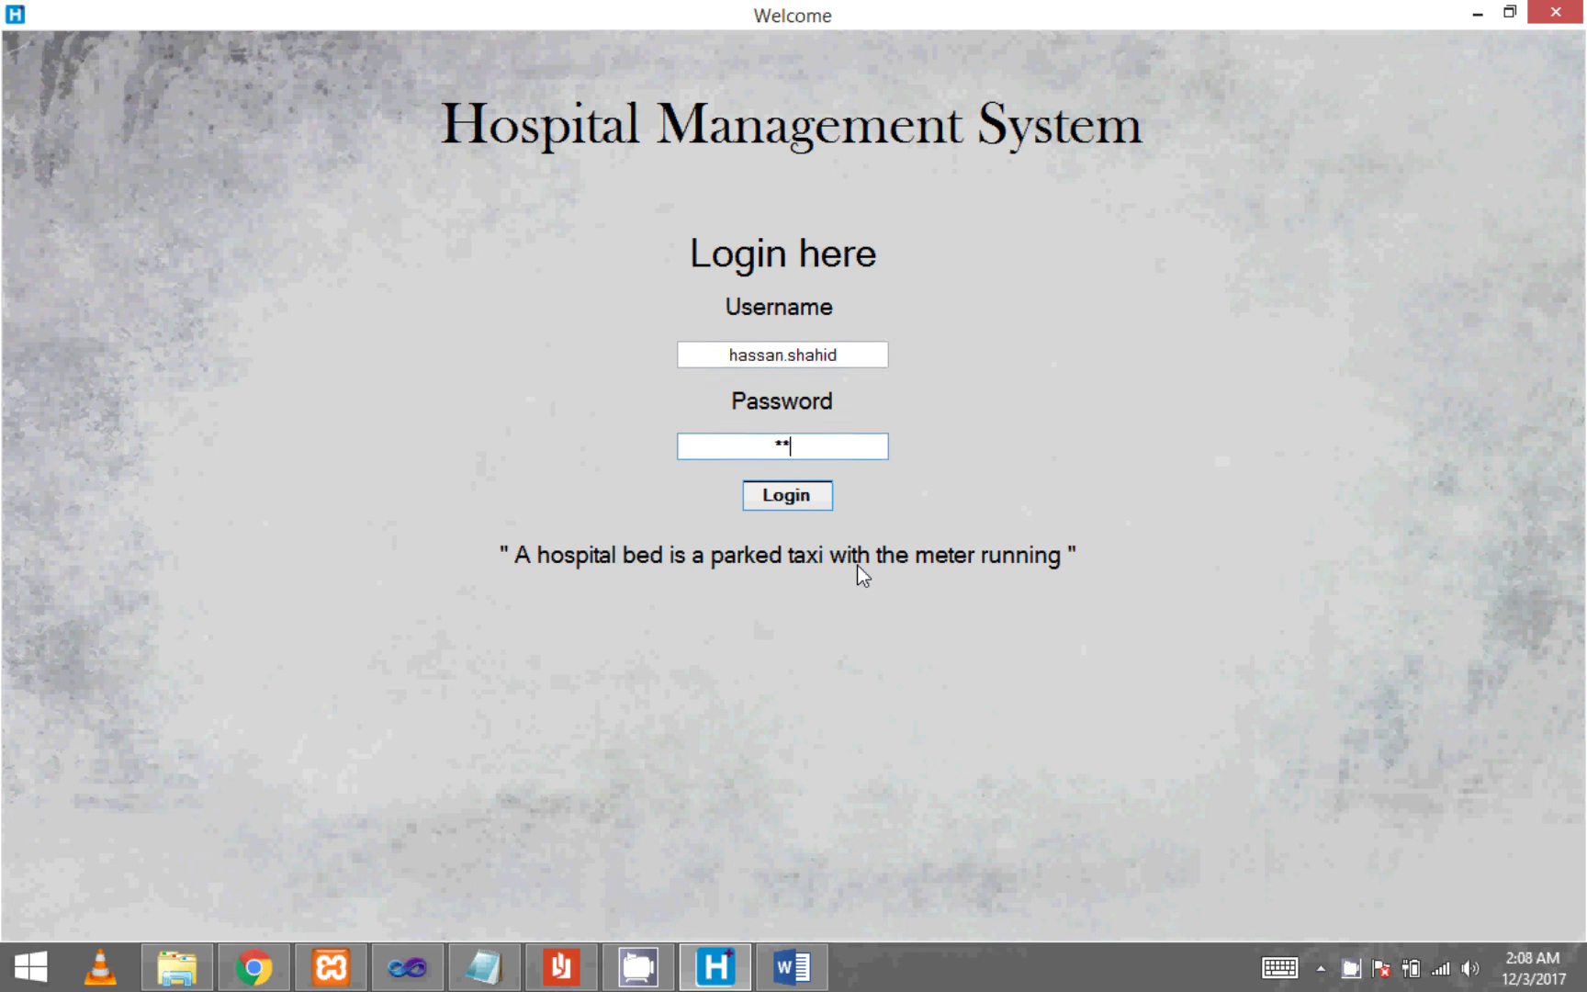
{"action": "key", "text": "Return"}
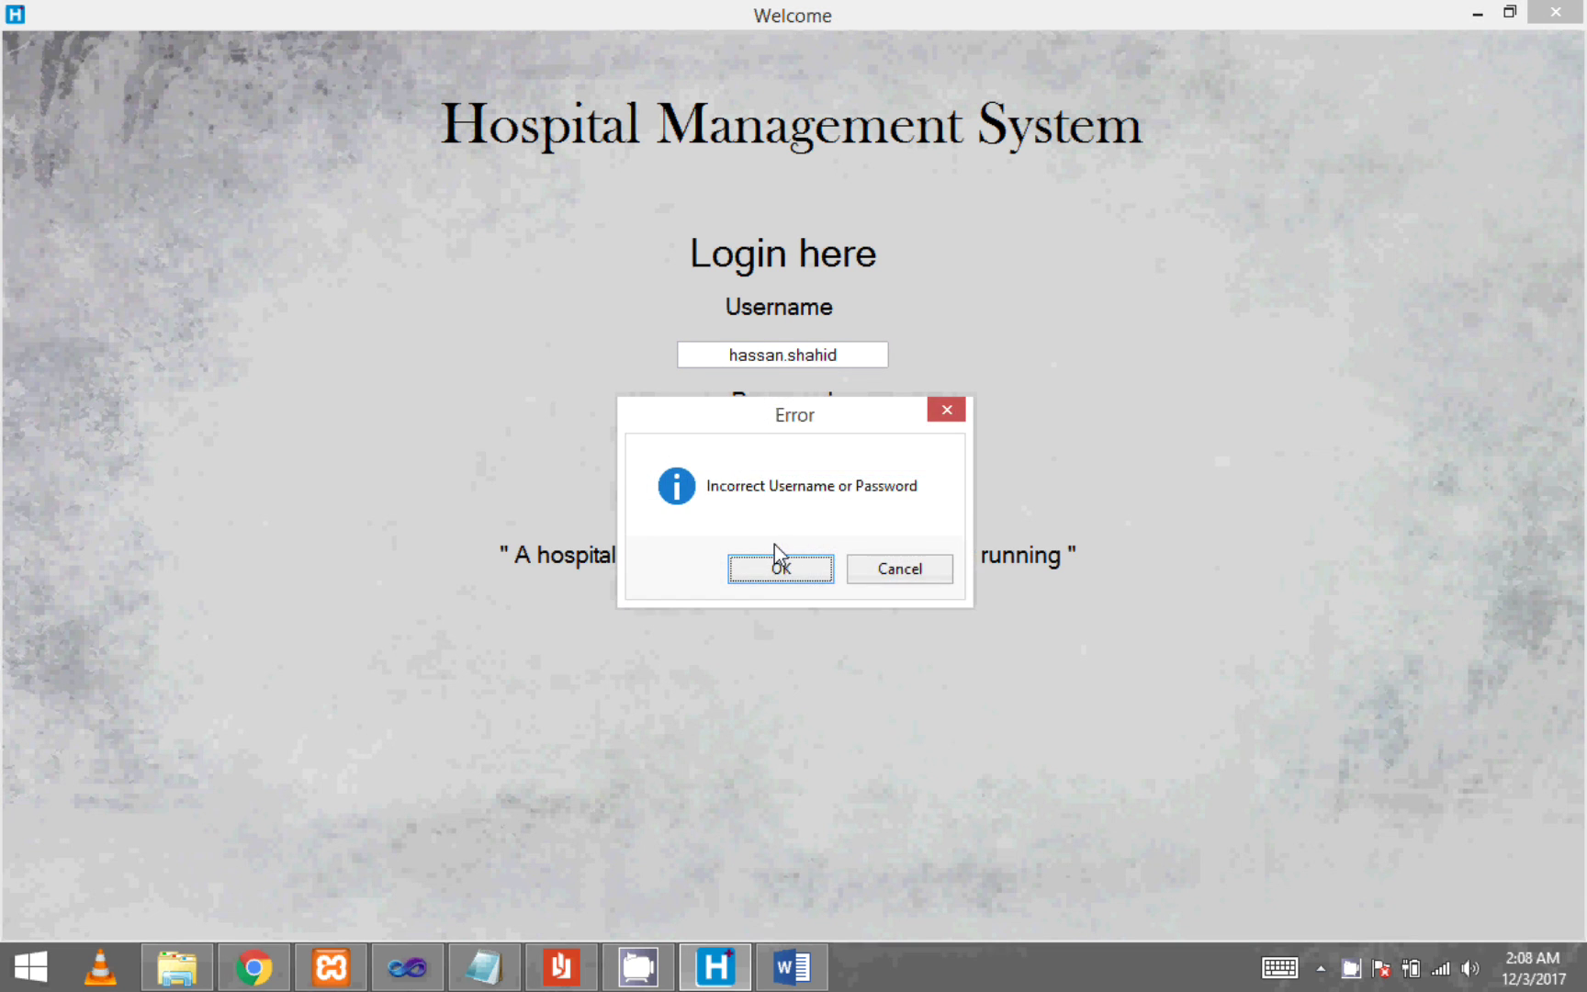
- Dismiss the incorrect-login error, re-enter the receptionist's username, and switch to the browser
{"action": "key", "text": "Return"}
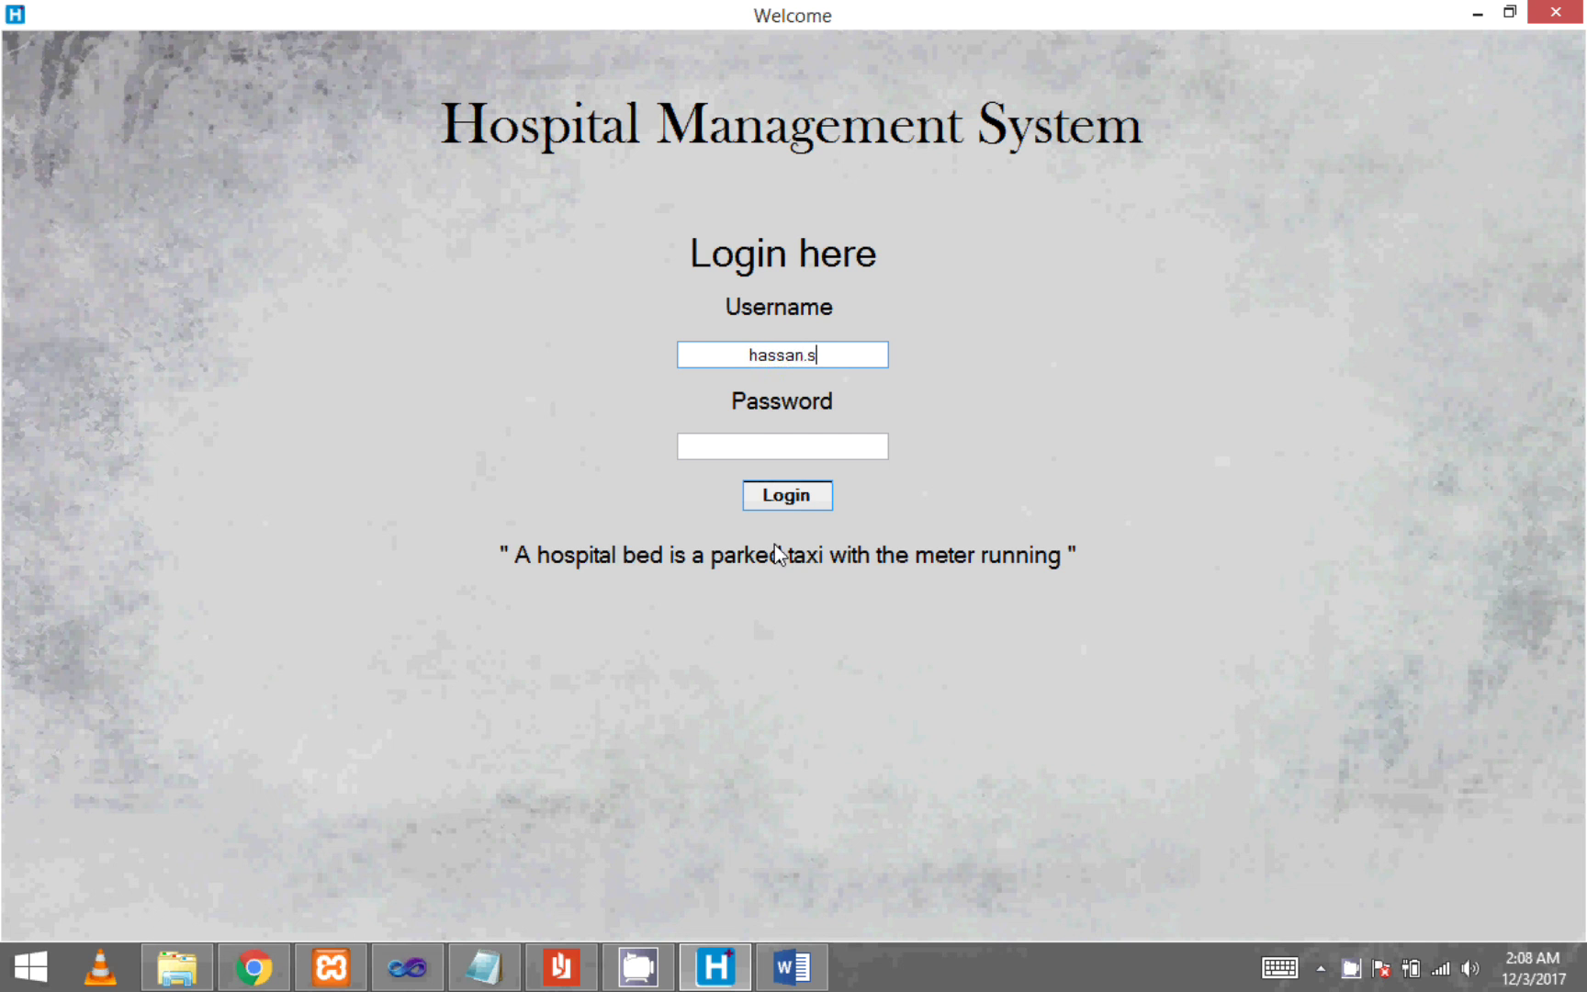
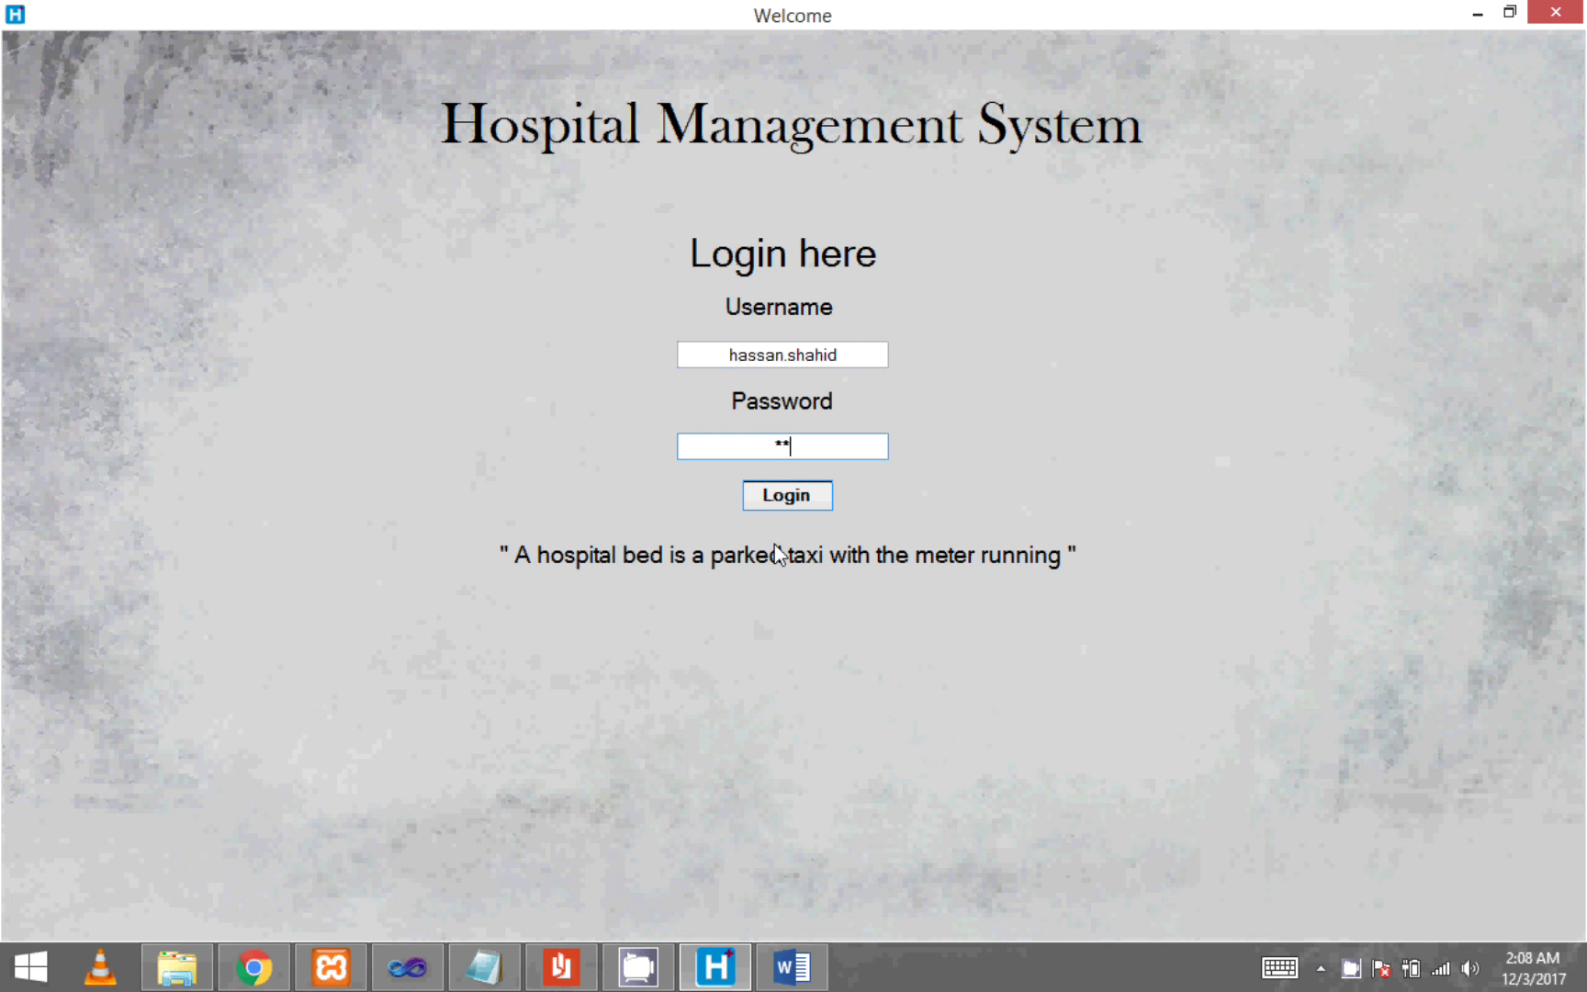
{"action": "left_click", "coordinate": [253, 972]}
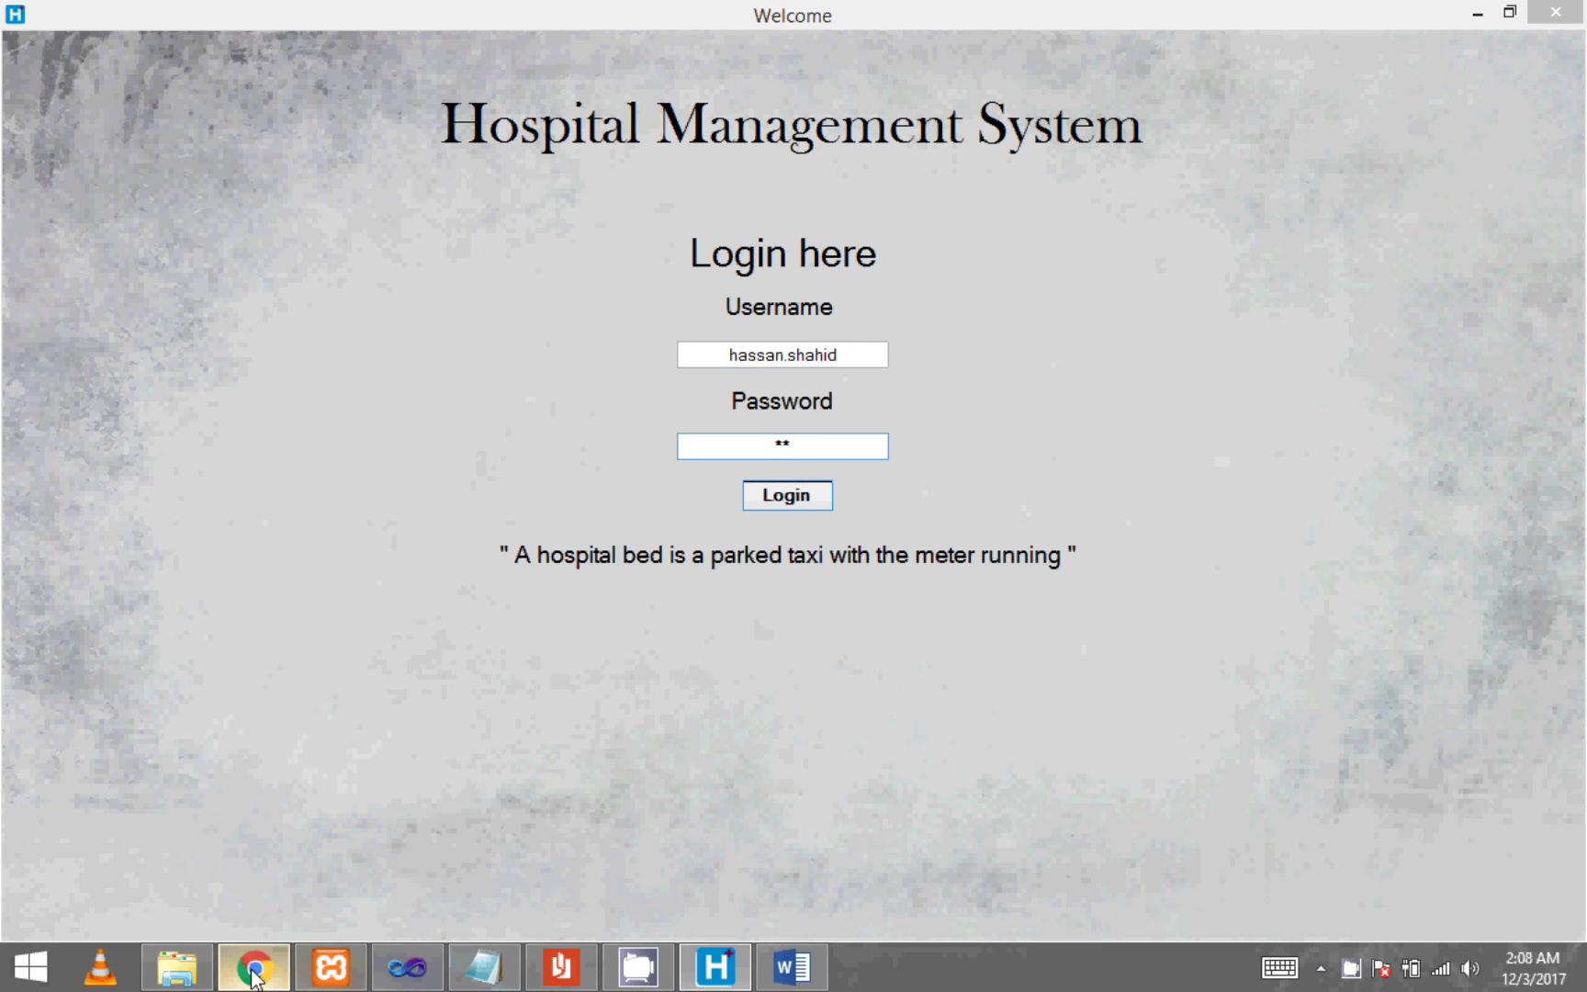
- Check the receptionists table's Username and Password columns in phpMyAdmin, then return to the HMS login
{"action": "key", "text": "ctrl+Tab"}
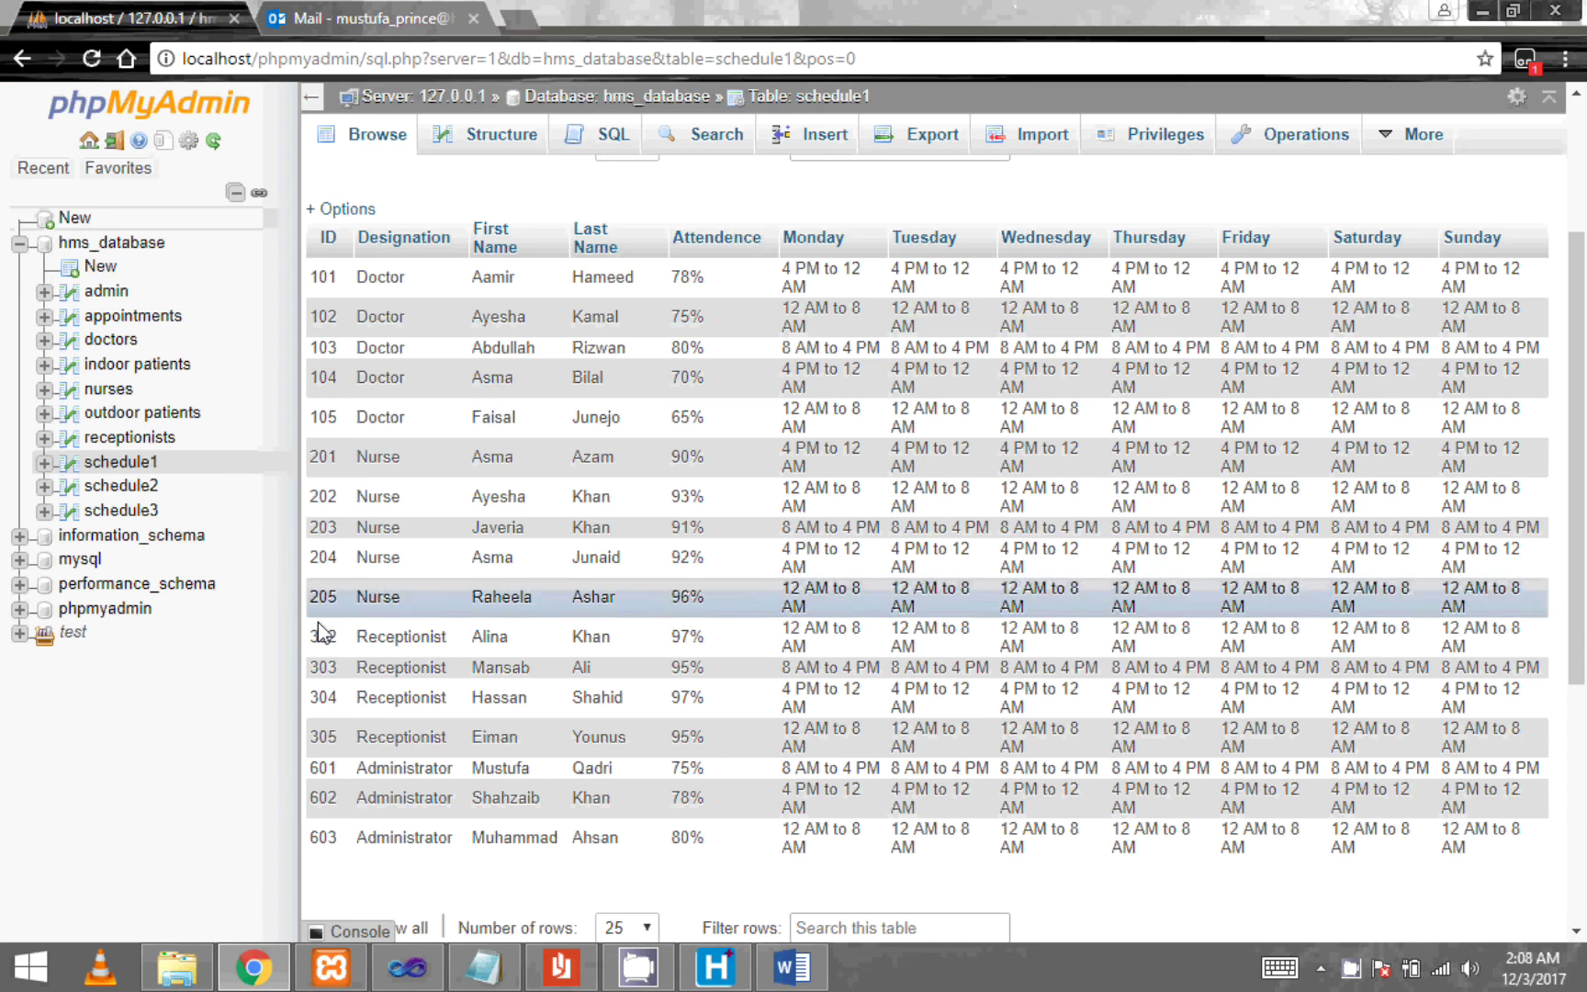
{"action": "left_click", "coordinate": [147, 438]}
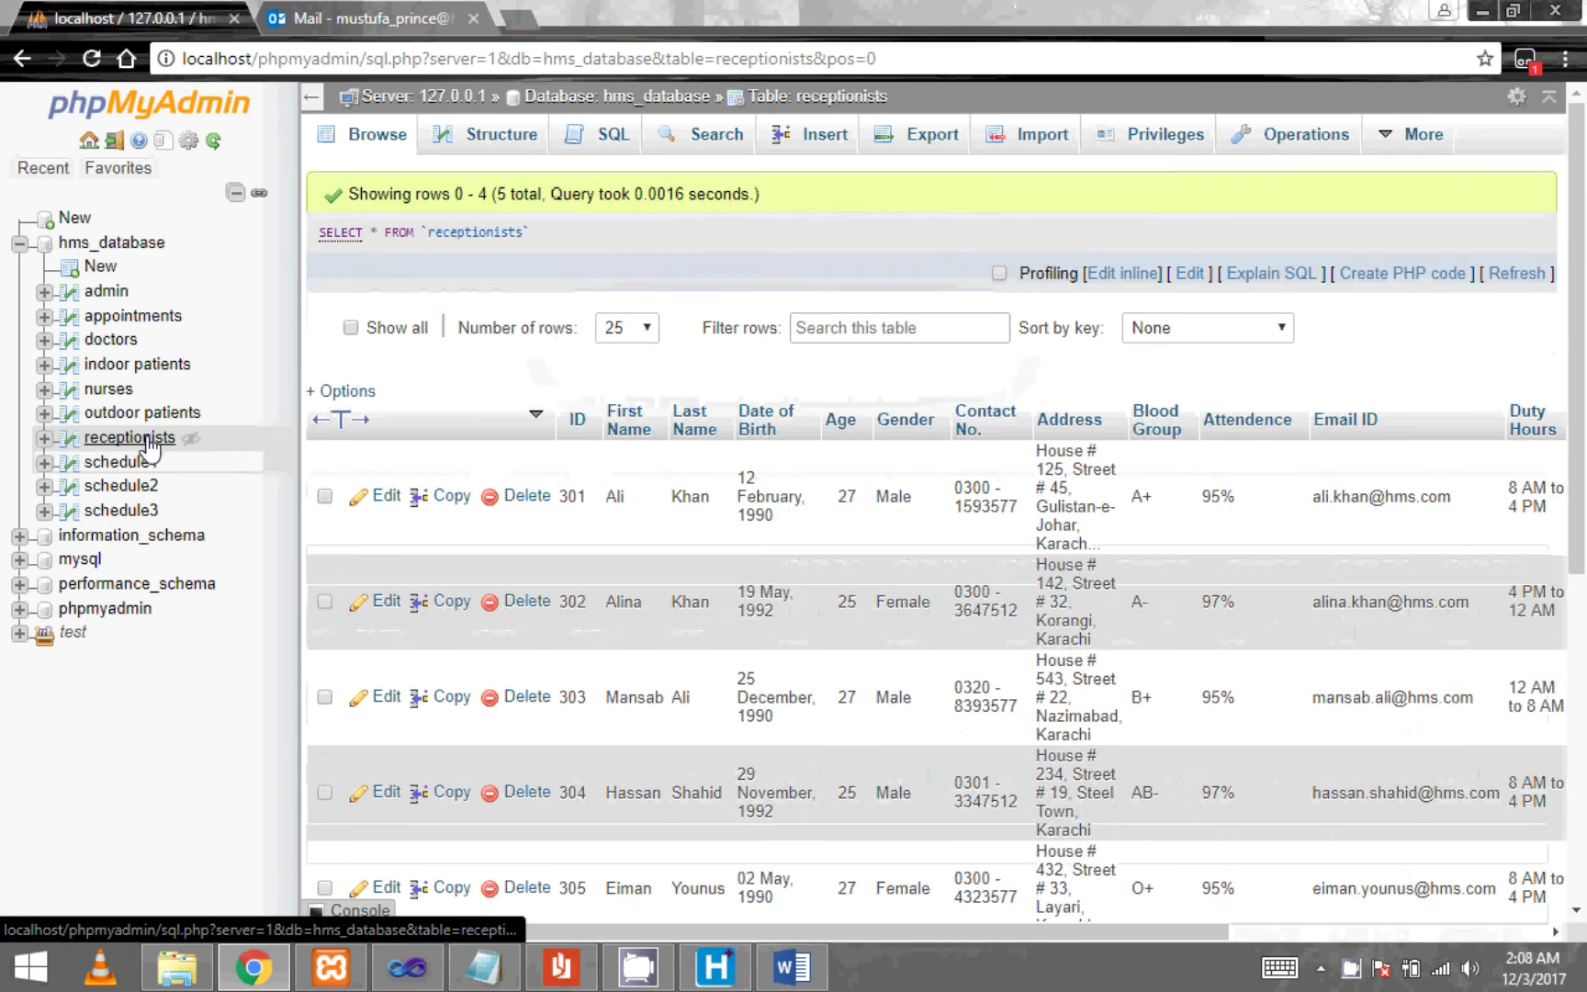
{"action": "scroll", "coordinate": [558, 615], "scroll_direction": "down", "scroll_amount": 3}
{"action": "mouse_move", "coordinate": [668, 550]}
{"action": "left_mouse_down"}
{"action": "mouse_move", "coordinate": [628, 553]}
{"action": "mouse_move", "coordinate": [670, 544]}
{"action": "left_mouse_up"}
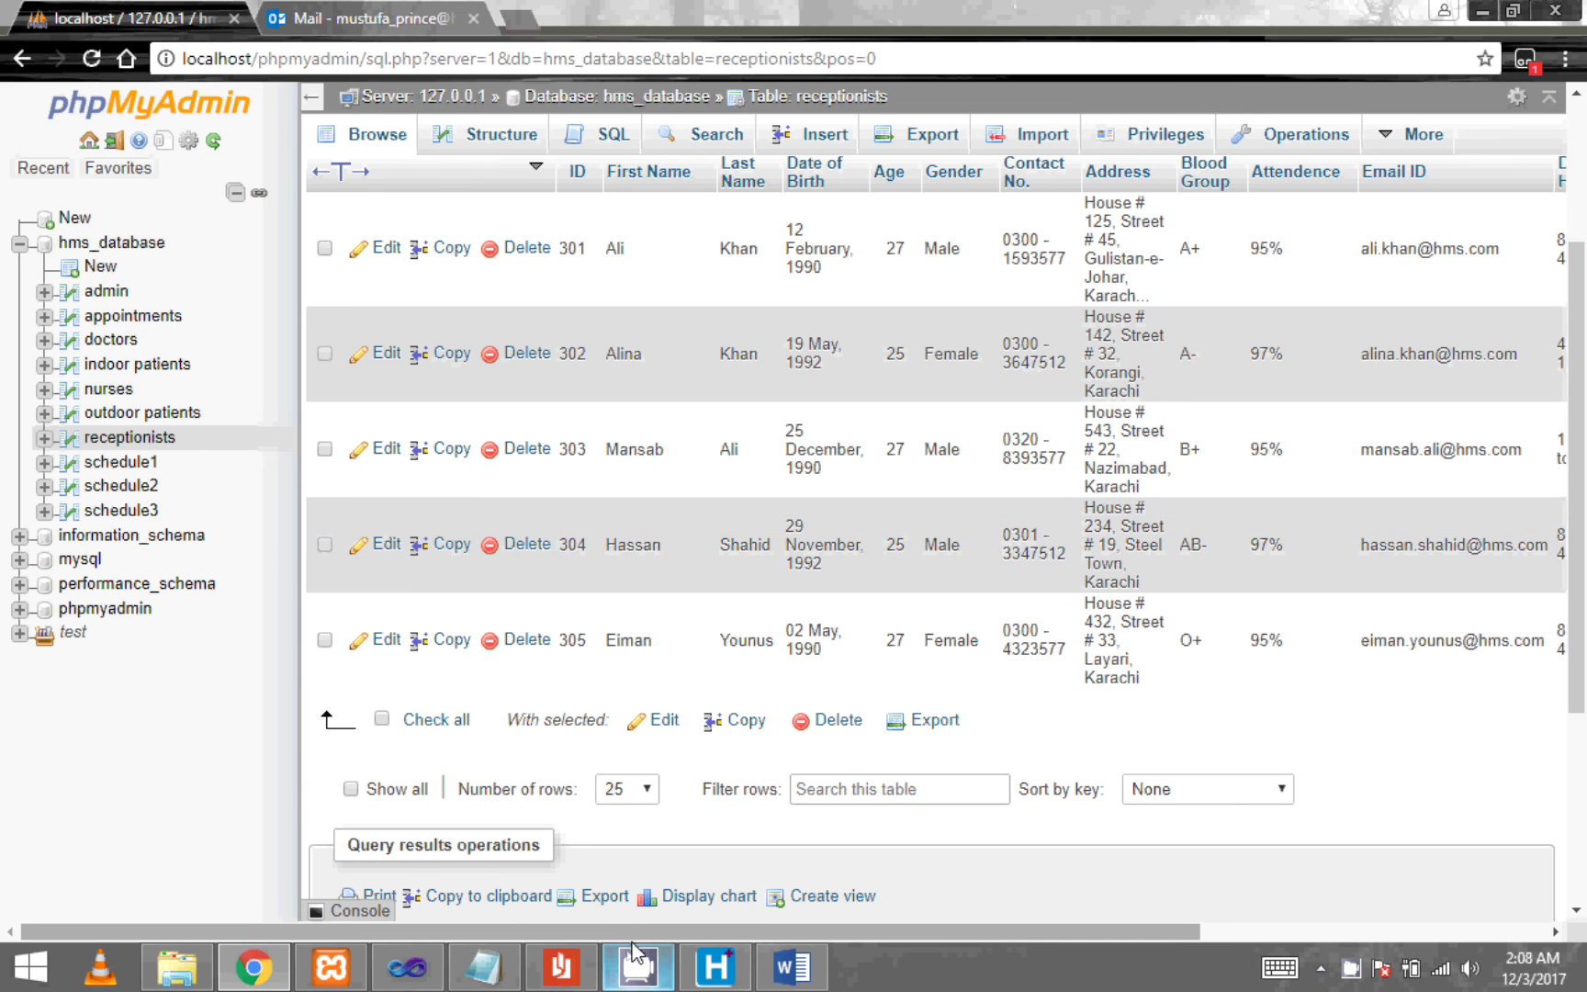
{"action": "left_click_drag", "start_coordinate": [649, 932], "coordinate": [997, 933]}
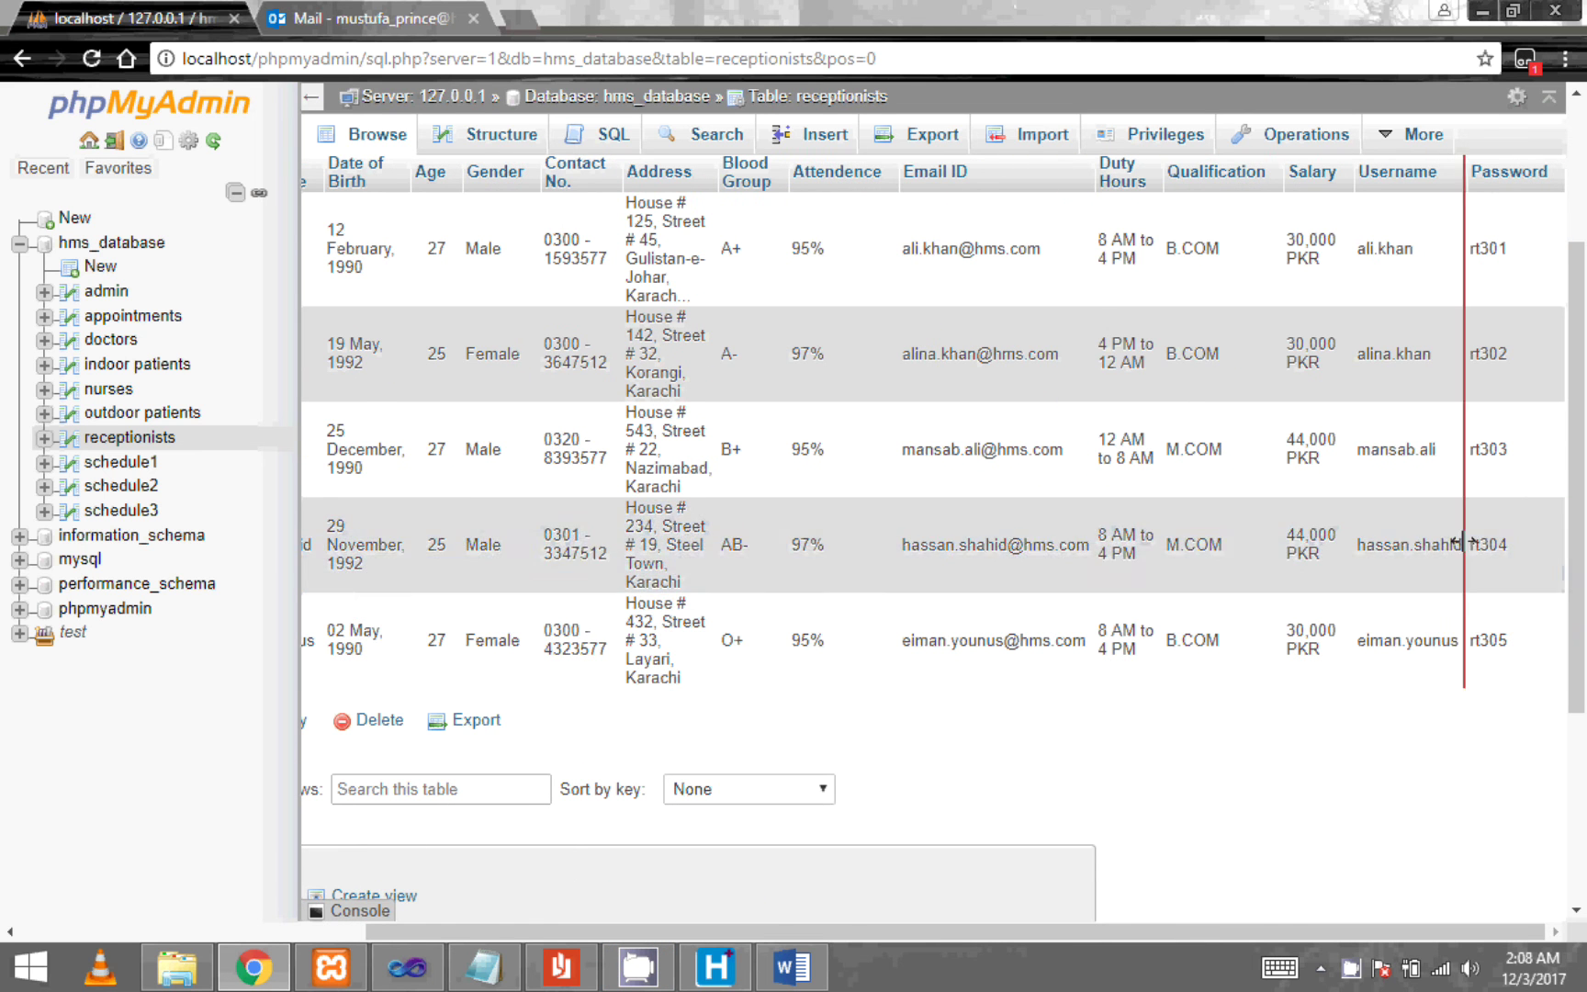
{"action": "scroll", "coordinate": [1527, 544], "scroll_direction": "up", "scroll_amount": 3}
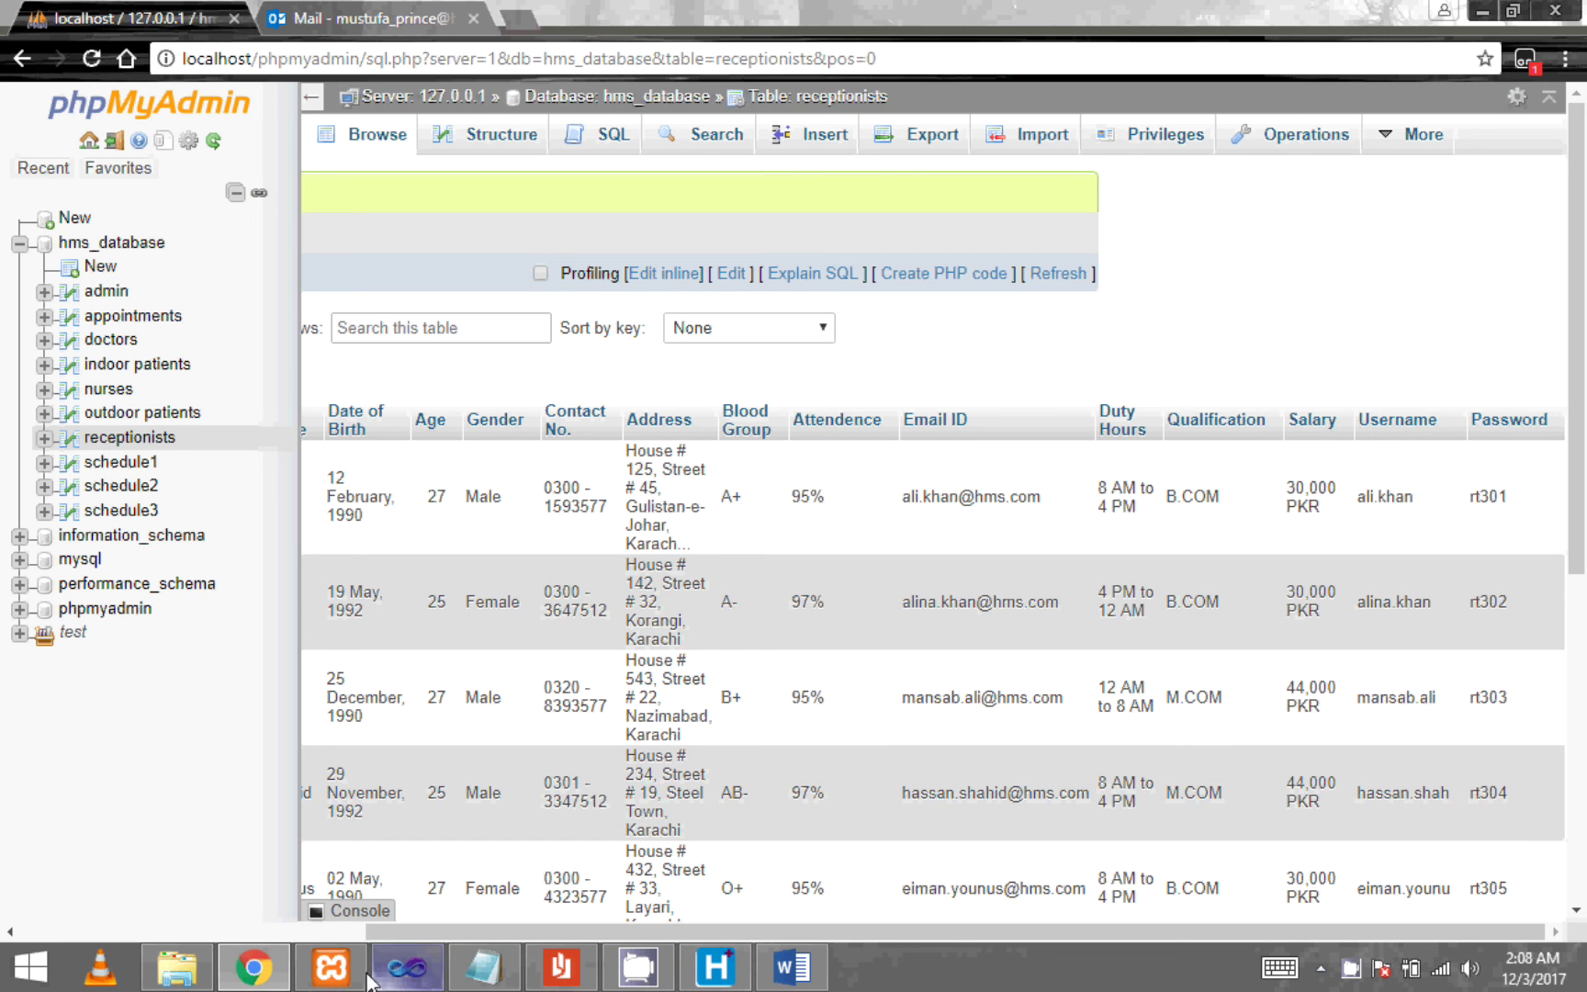
{"action": "left_click", "coordinate": [715, 966]}
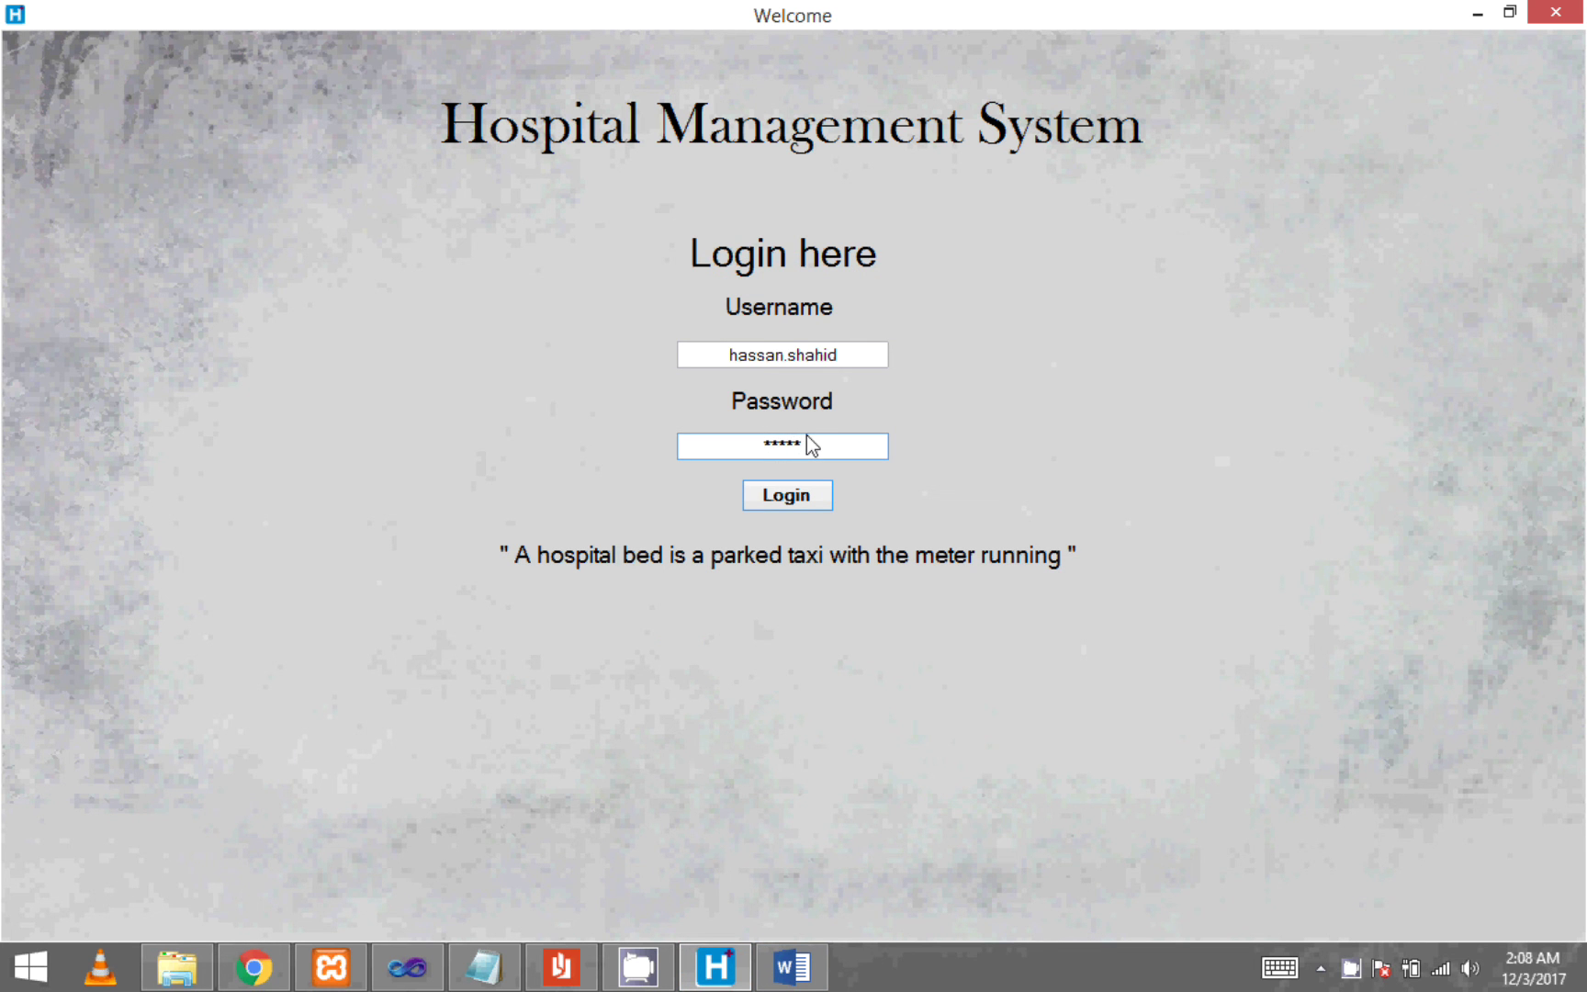
- Log in as receptionist, view the profile, and browse the Indoor Patients add, update and search forms
{"action": "key", "text": "Return"}
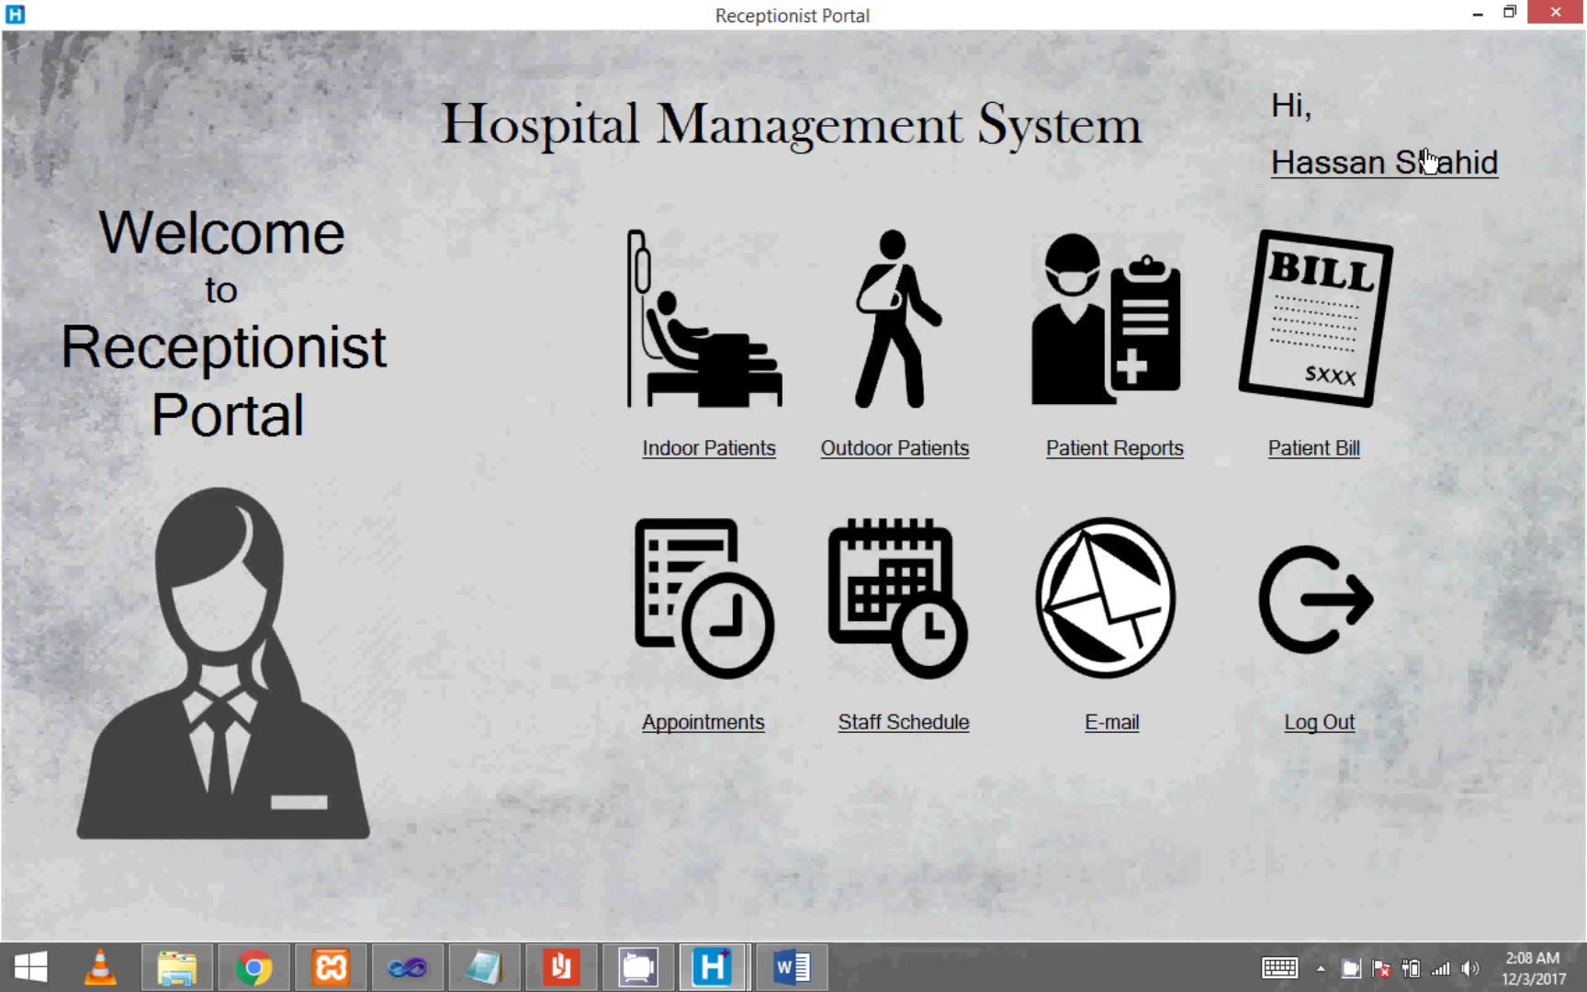
{"action": "left_click", "coordinate": [1419, 164]}
{"action": "left_click", "coordinate": [723, 450]}
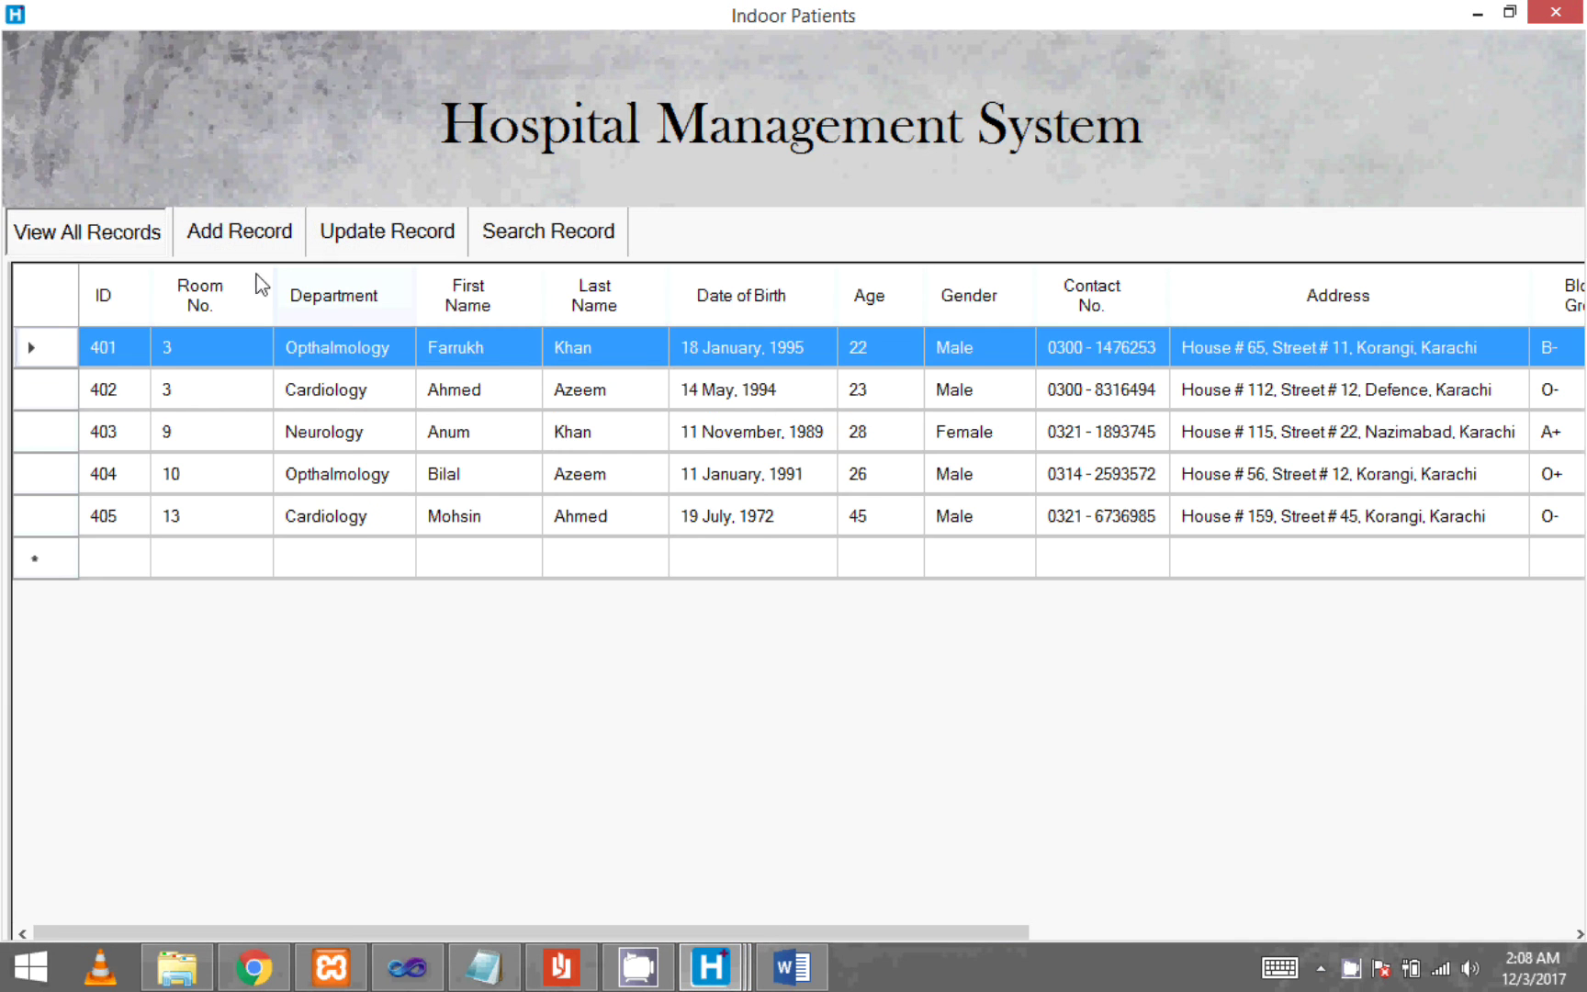
{"action": "left_click", "coordinate": [230, 230]}
{"action": "left_click", "coordinate": [403, 247]}
{"action": "left_click", "coordinate": [545, 235]}
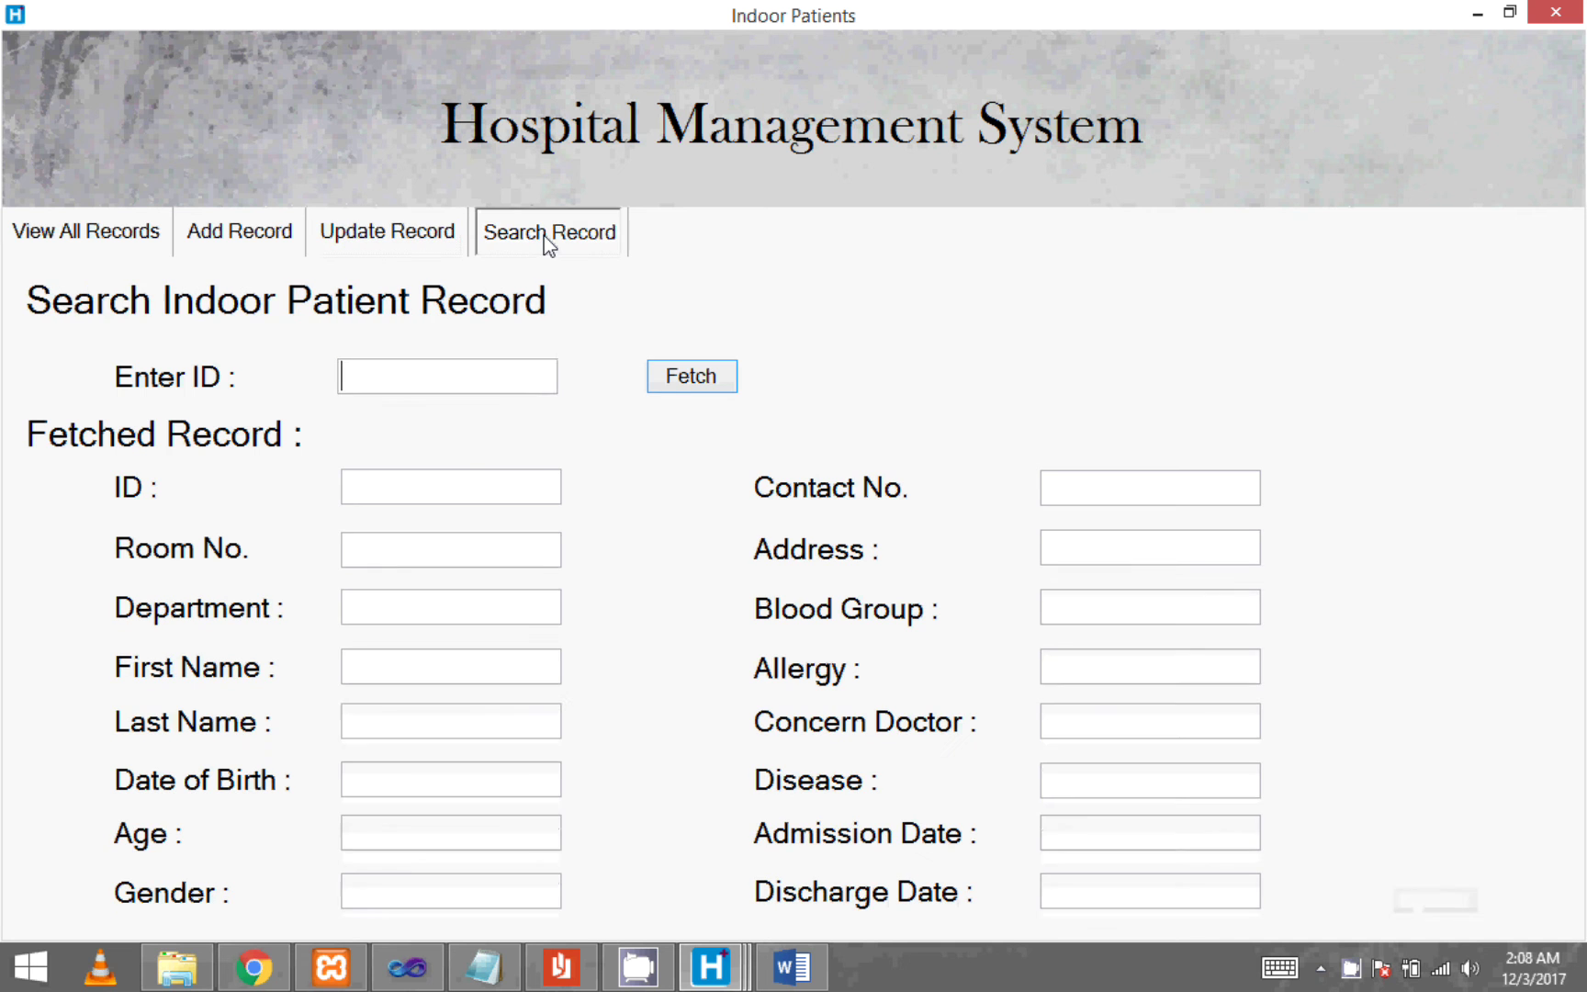
{"action": "left_click", "coordinate": [1555, 11]}
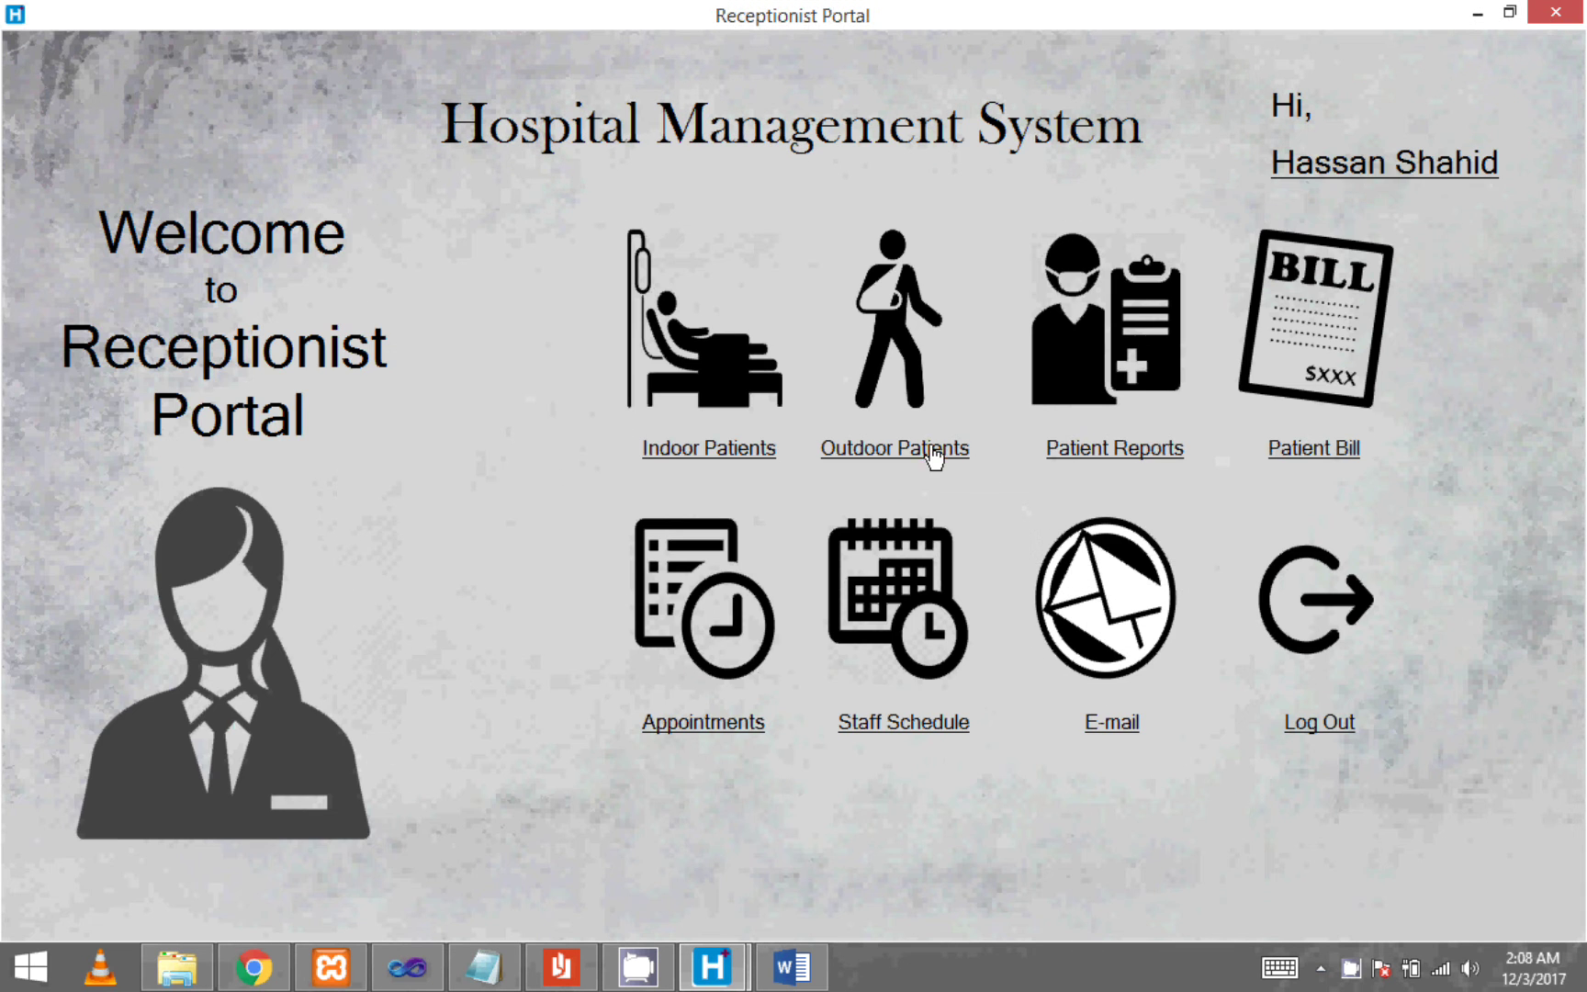
- Browse the Outdoor Patients add, update and search forms, view Patient Reports, then open Patient Bill
{"action": "left_click", "coordinate": [932, 452]}
{"action": "left_click", "coordinate": [264, 230]}
{"action": "left_click", "coordinate": [380, 241]}
{"action": "left_click", "coordinate": [562, 244]}
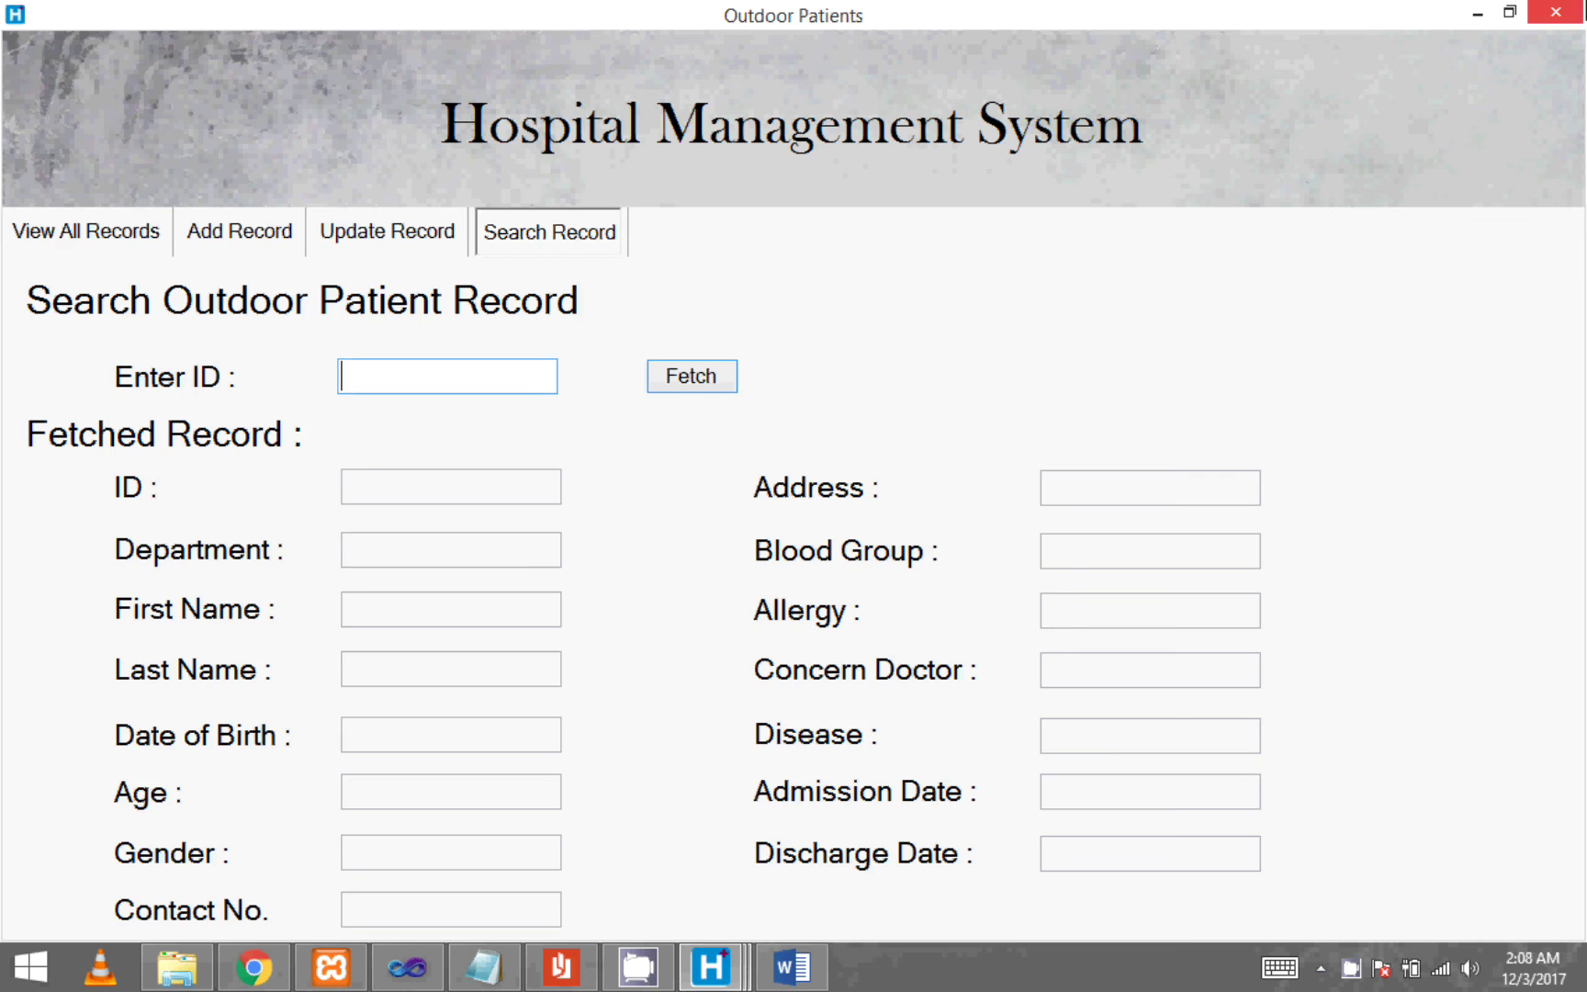
{"action": "left_click", "coordinate": [1555, 11]}
{"action": "left_click", "coordinate": [1144, 459]}
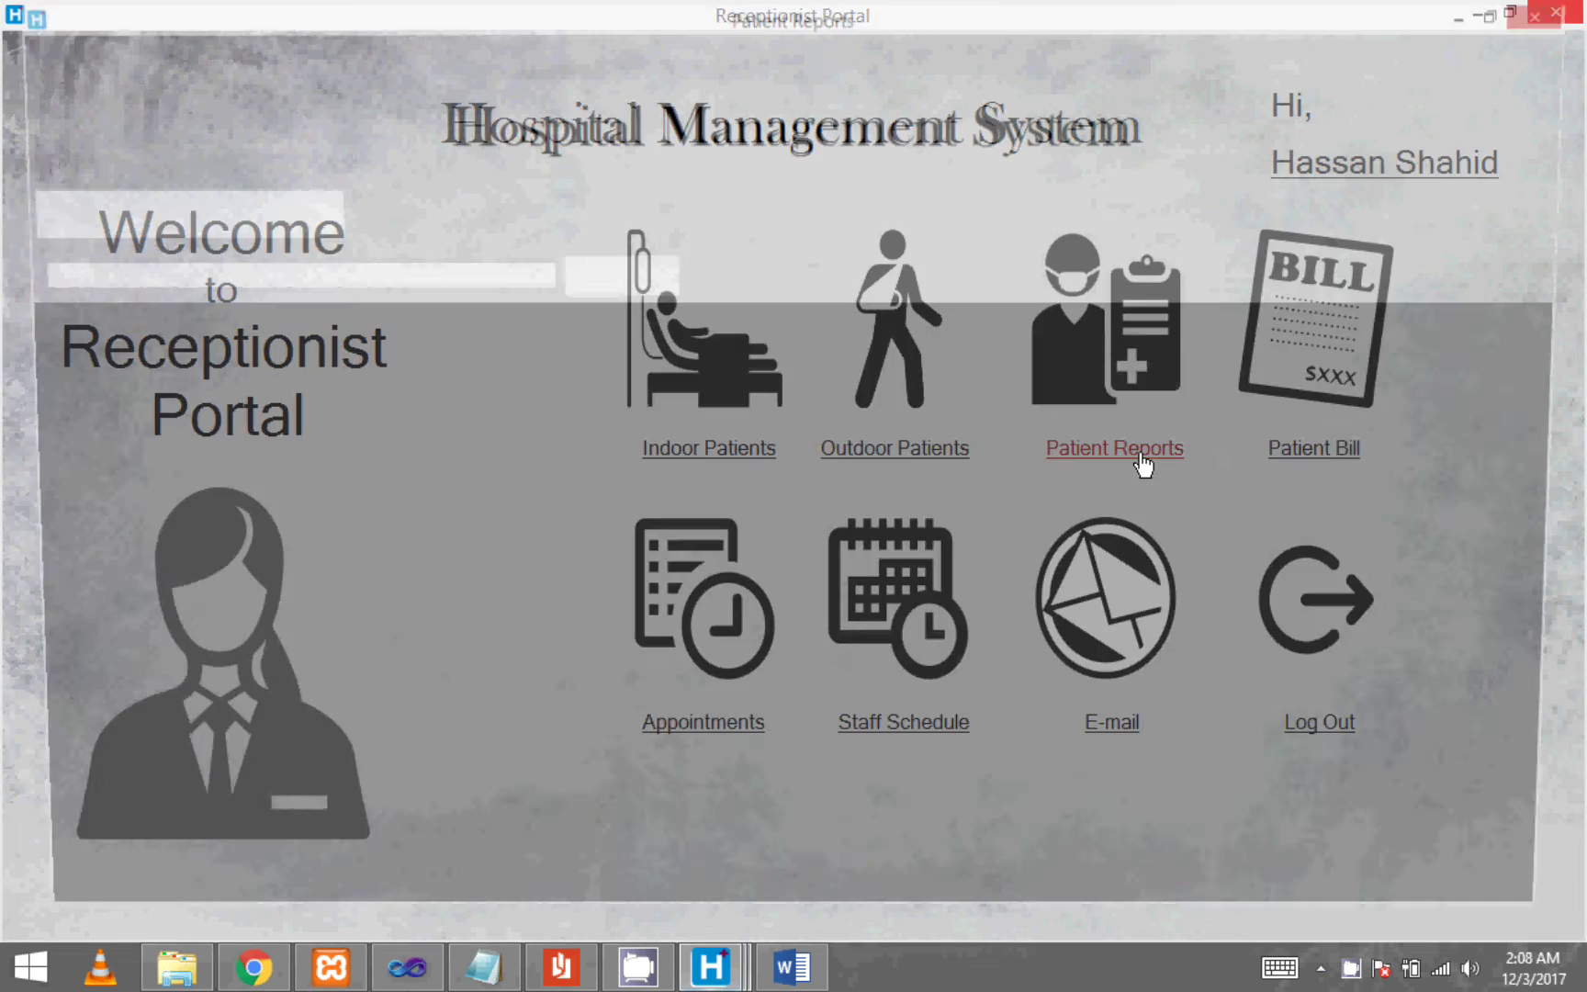
{"action": "left_click", "coordinate": [1555, 11]}
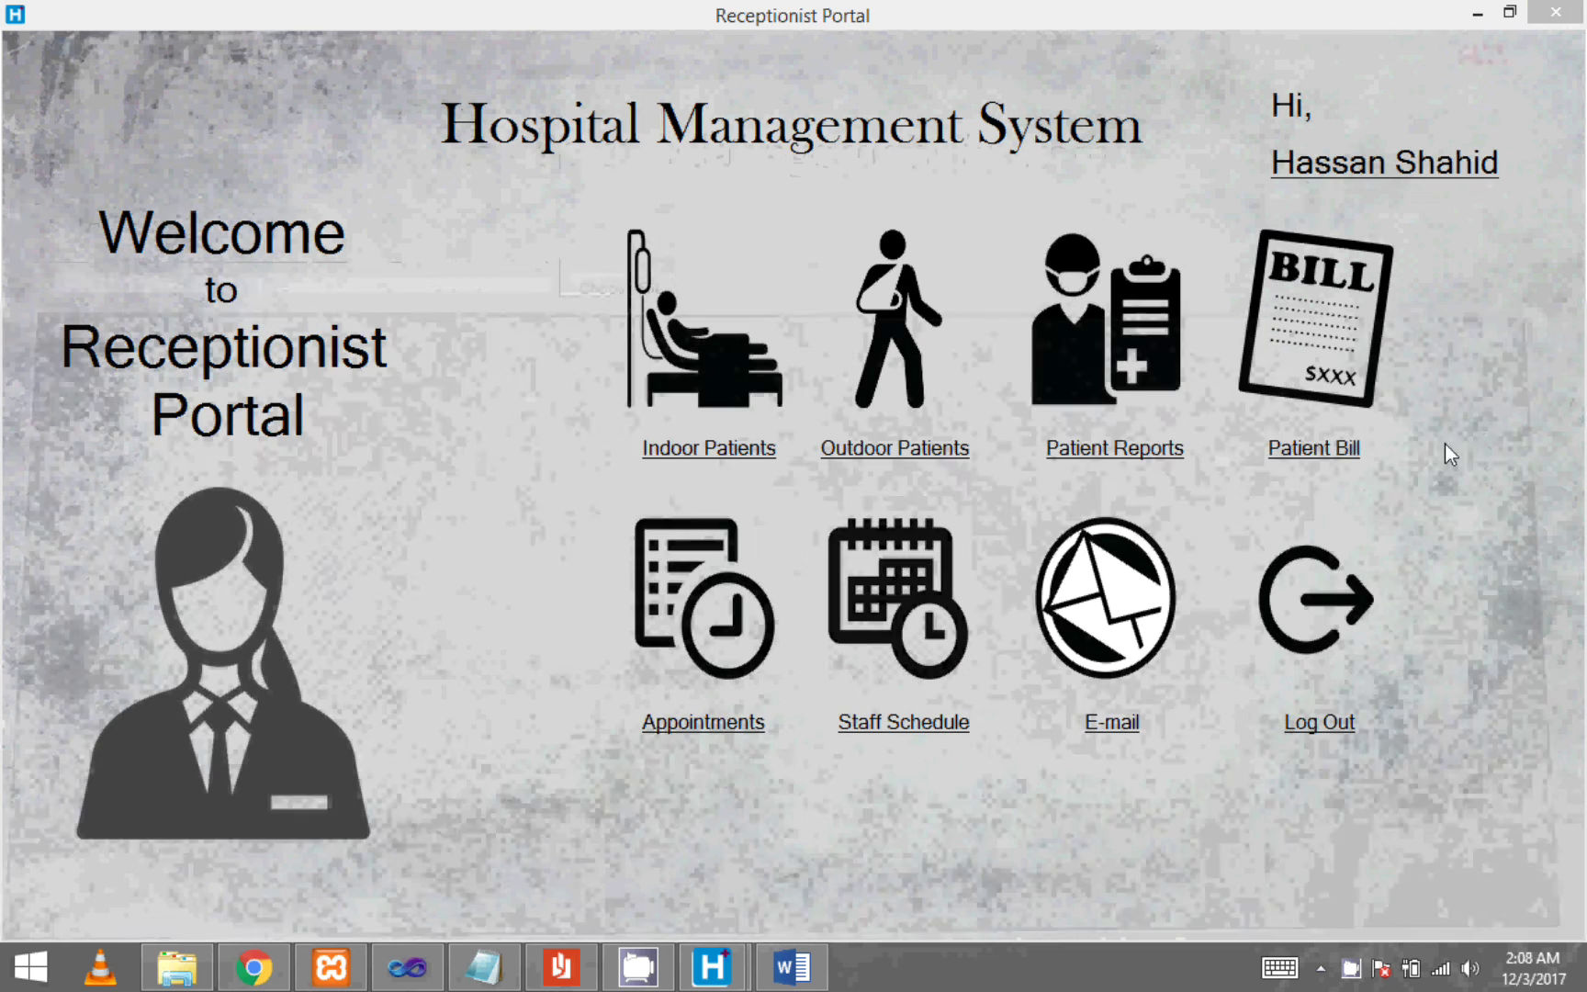
{"action": "left_click", "coordinate": [1313, 450]}
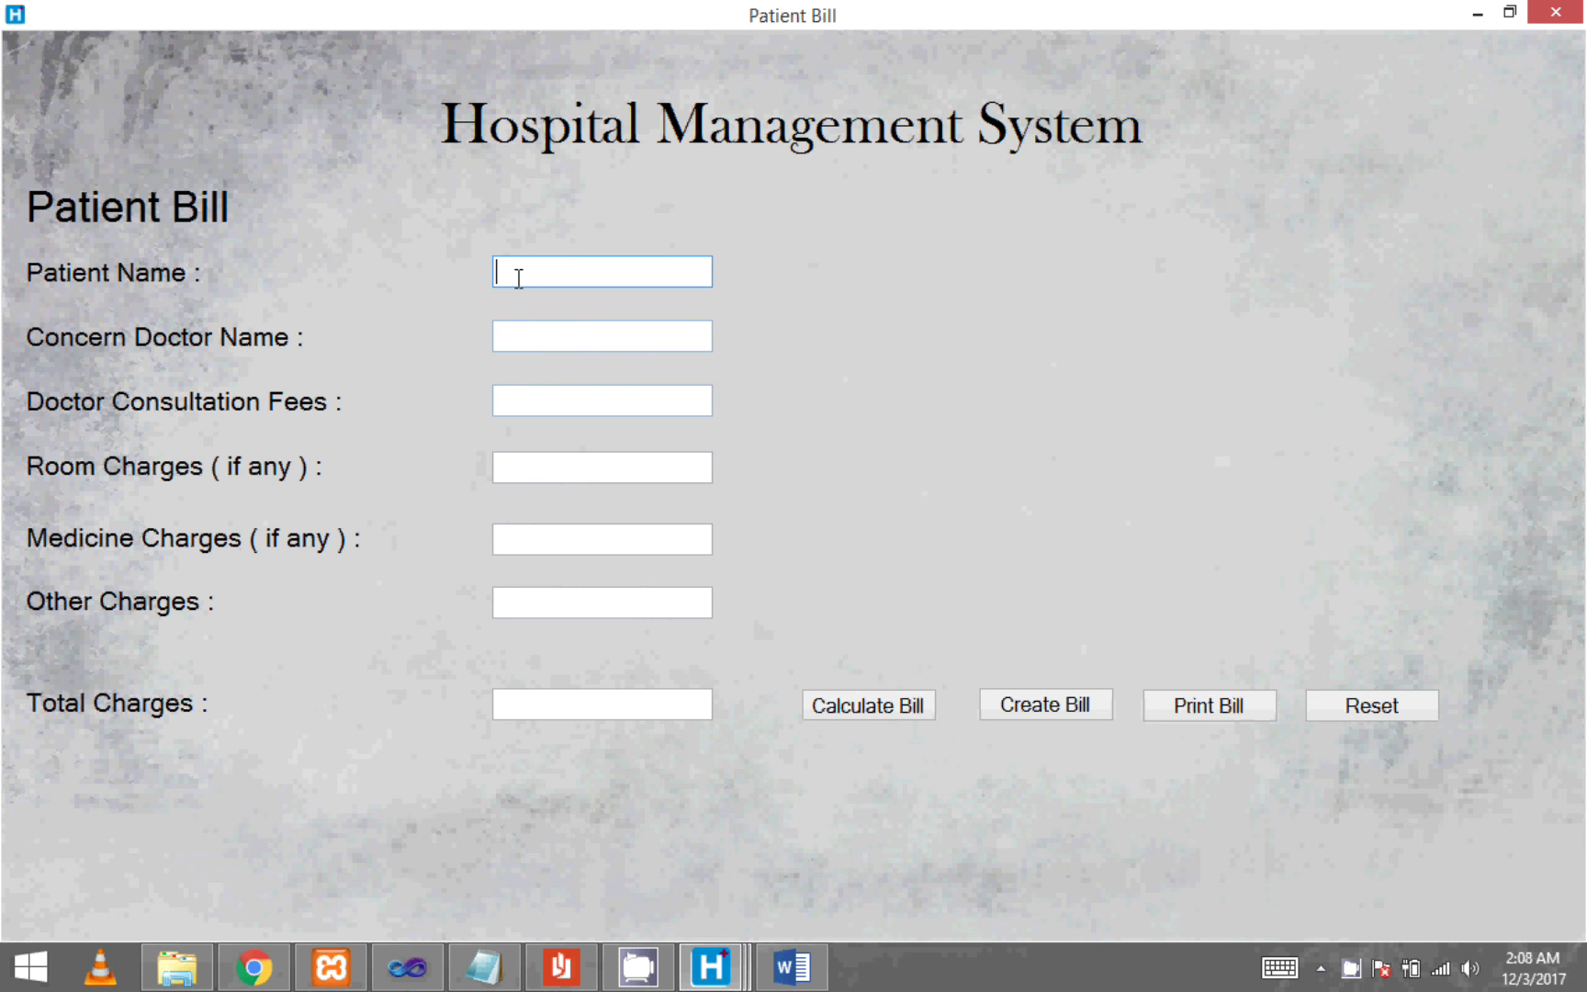
- Enter the patient's name and 1500.12 other charges, calculate the 30000.465 PKR total, and create the receipt
{"action": "key", "text": "Tab"}
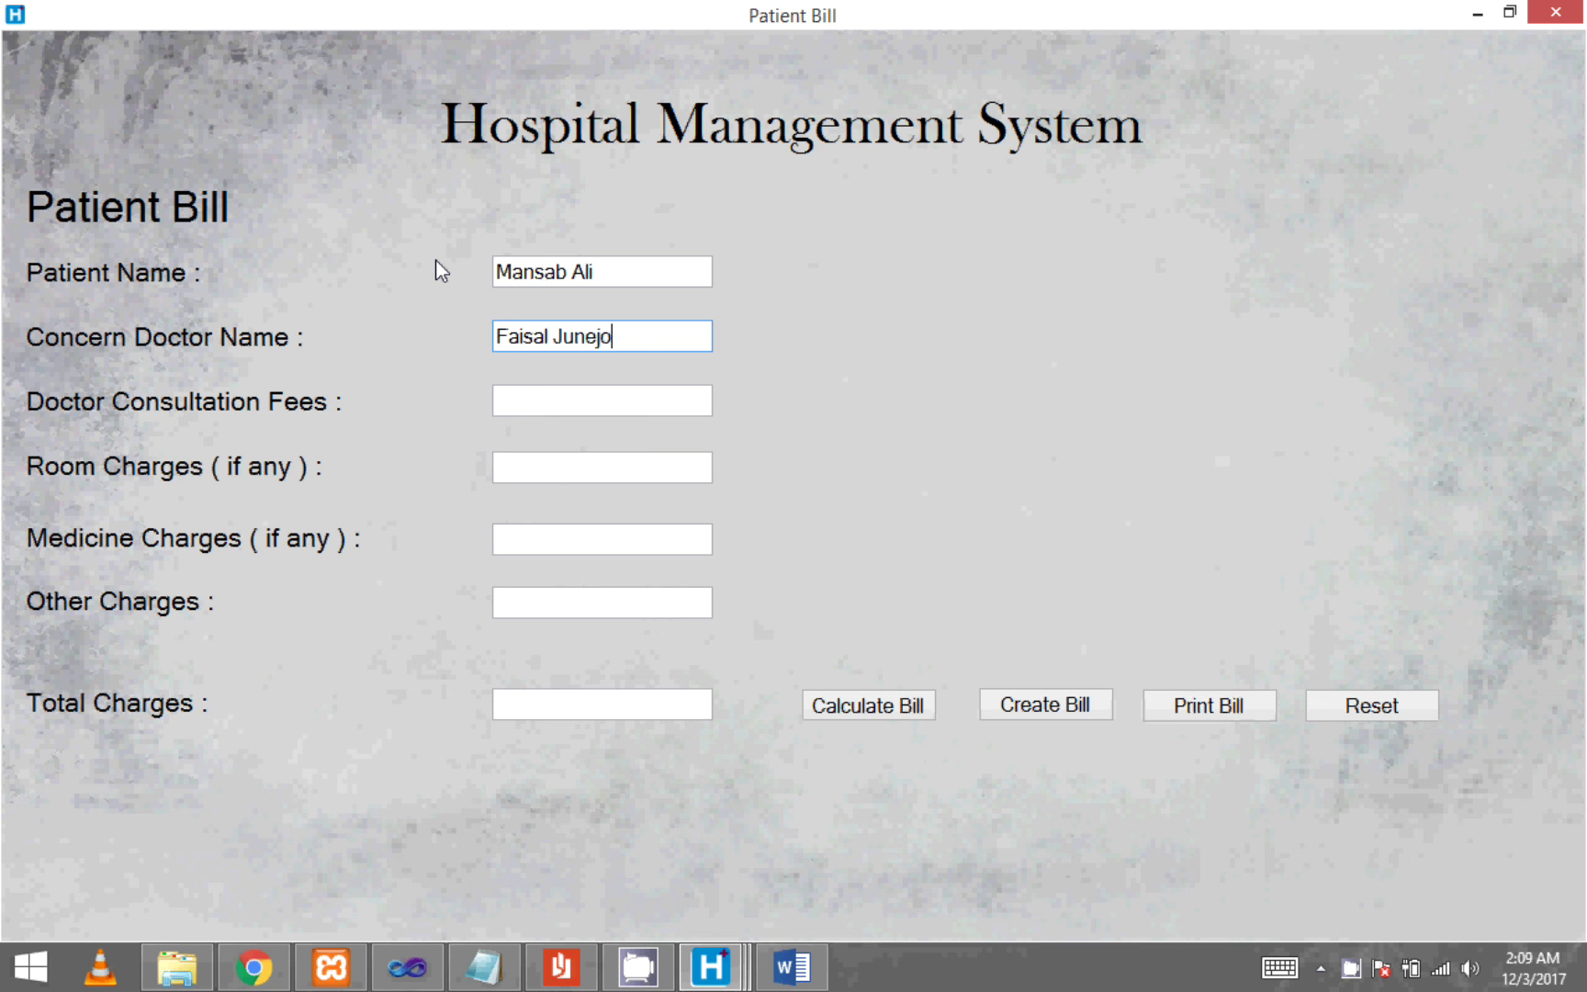
{"action": "key", "text": "Tab"}
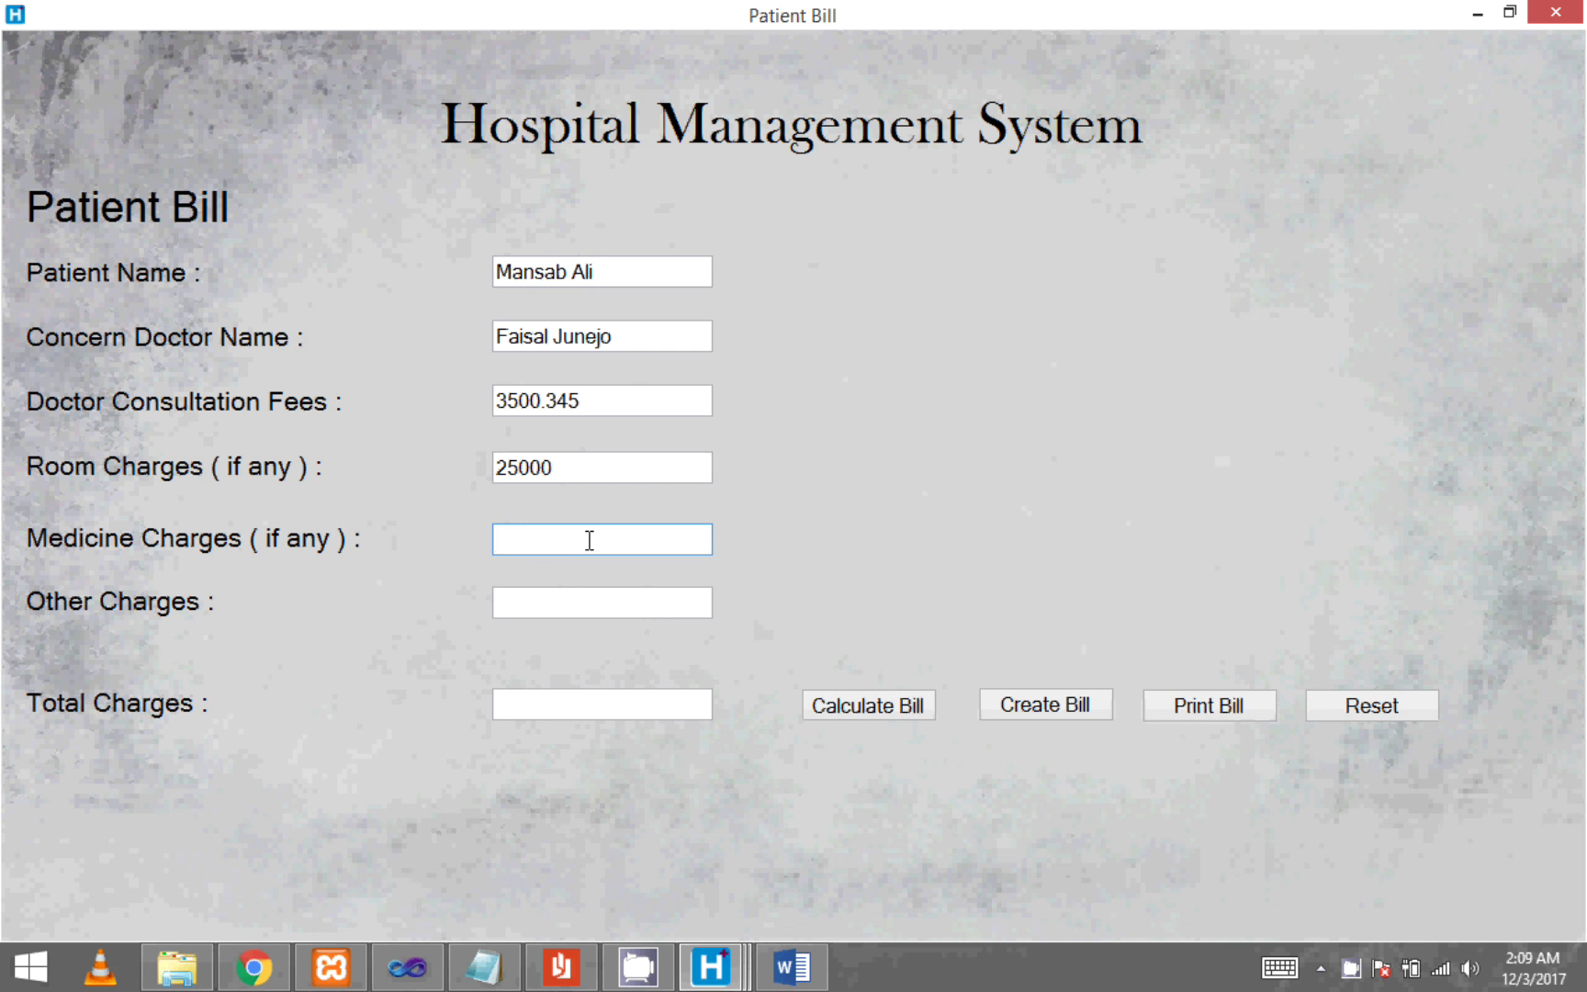
{"action": "left_click", "coordinate": [565, 607]}
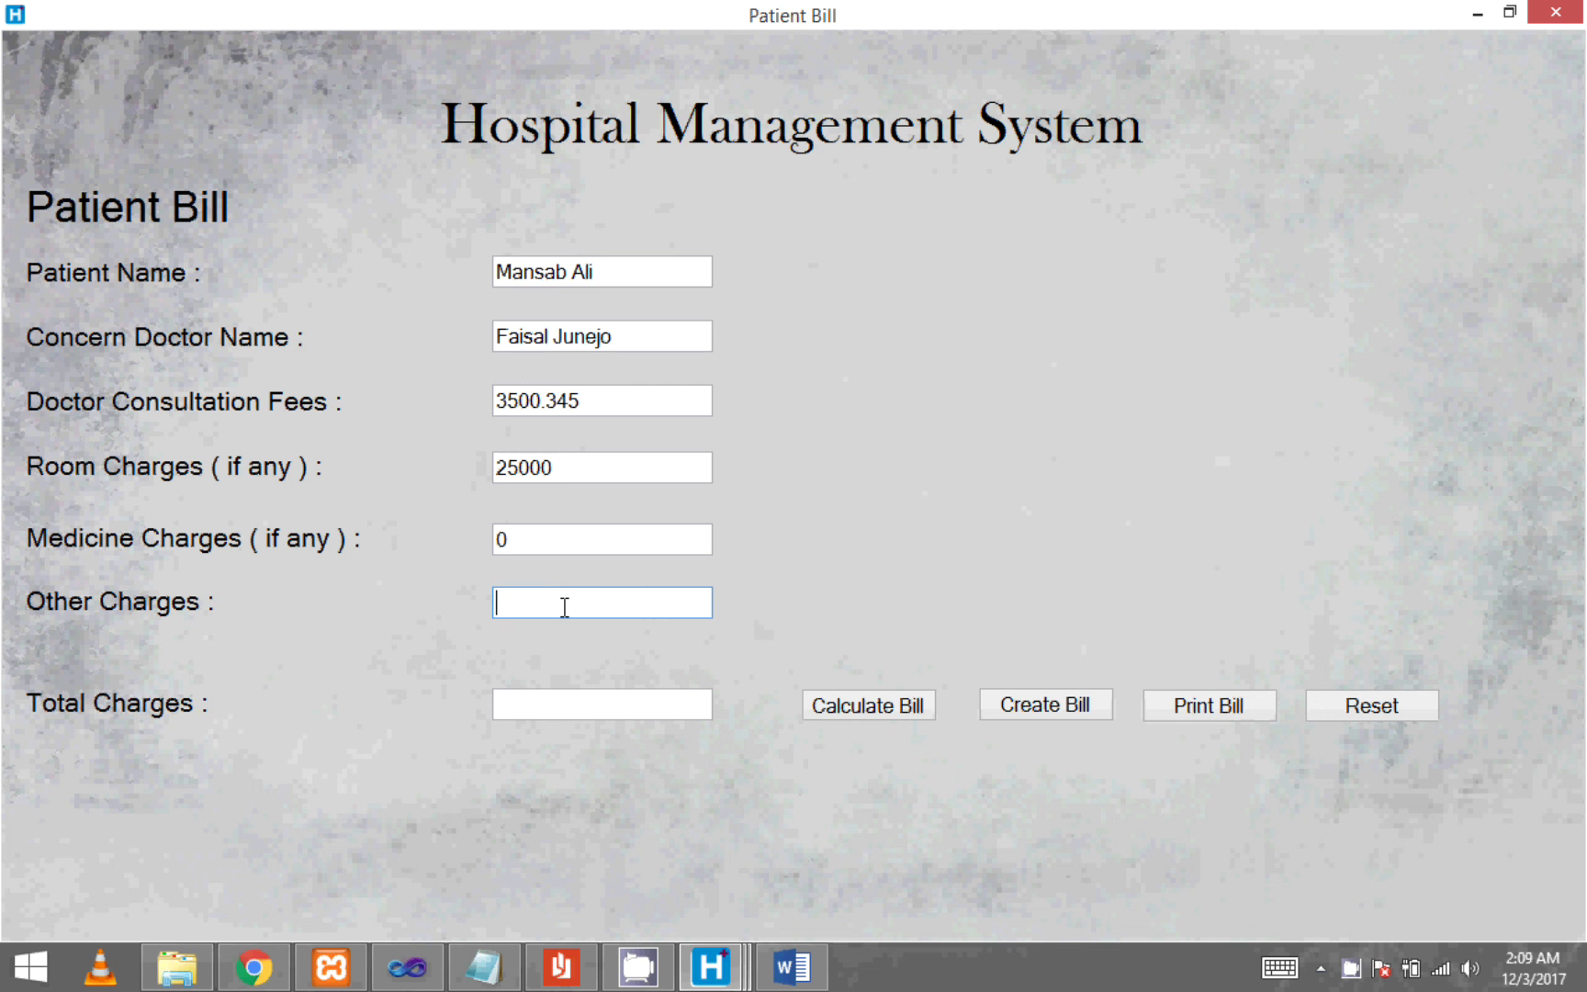
{"action": "type", "text": "1500.12"}
{"action": "left_click", "coordinate": [907, 714]}
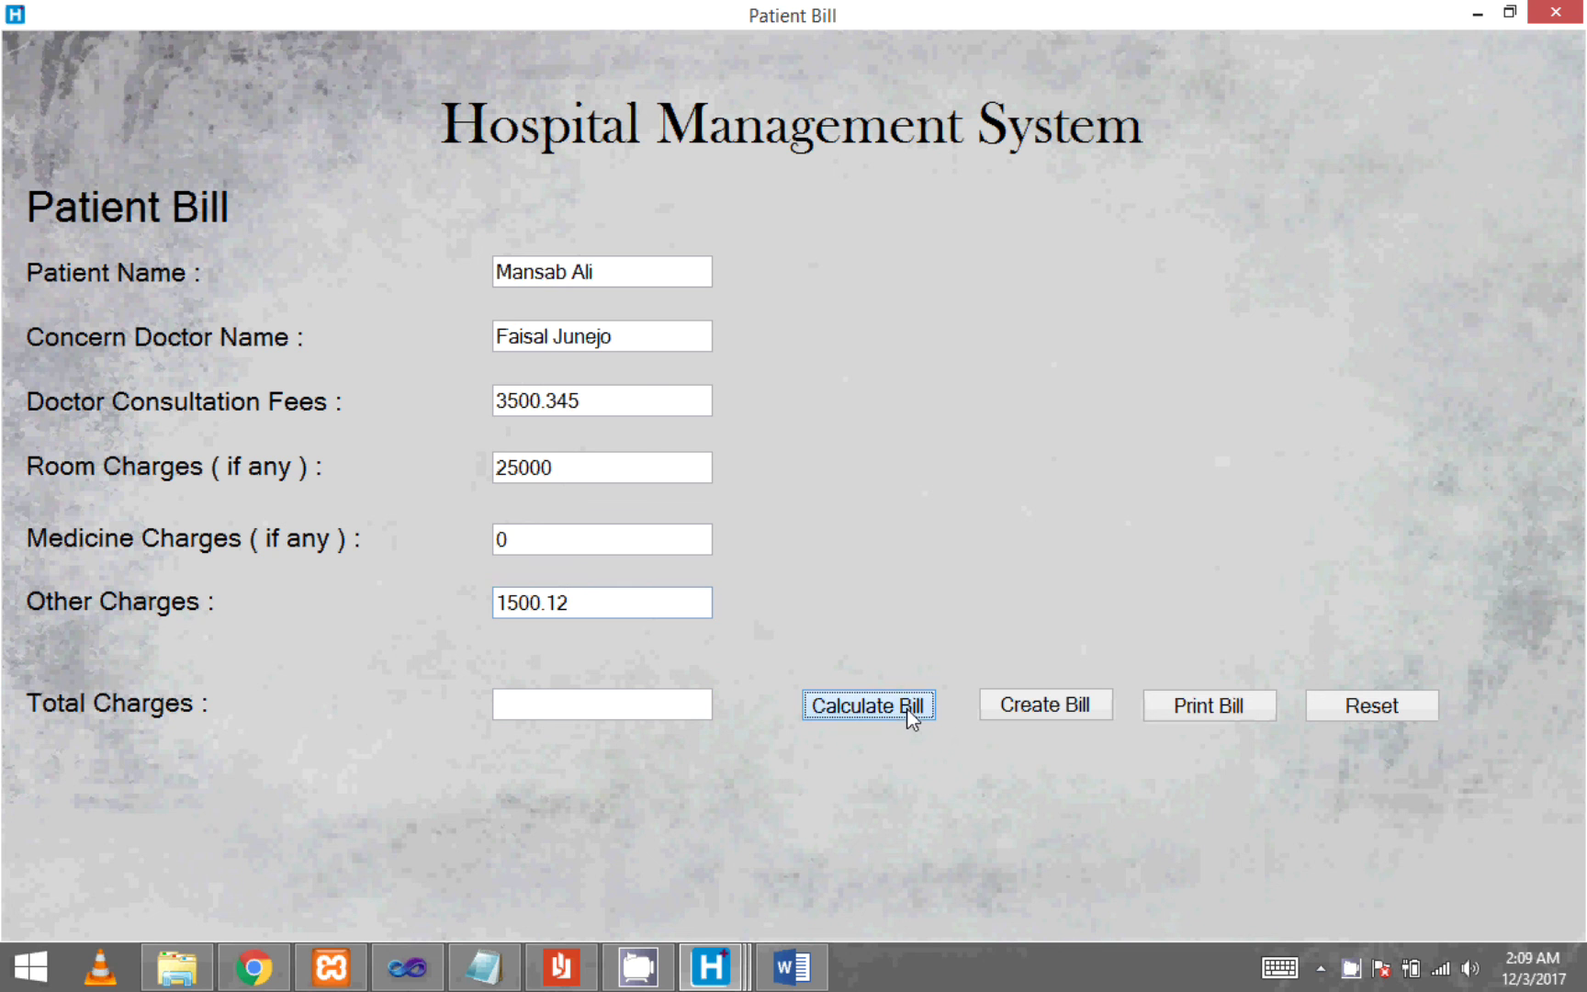
{"action": "left_click", "coordinate": [682, 709]}
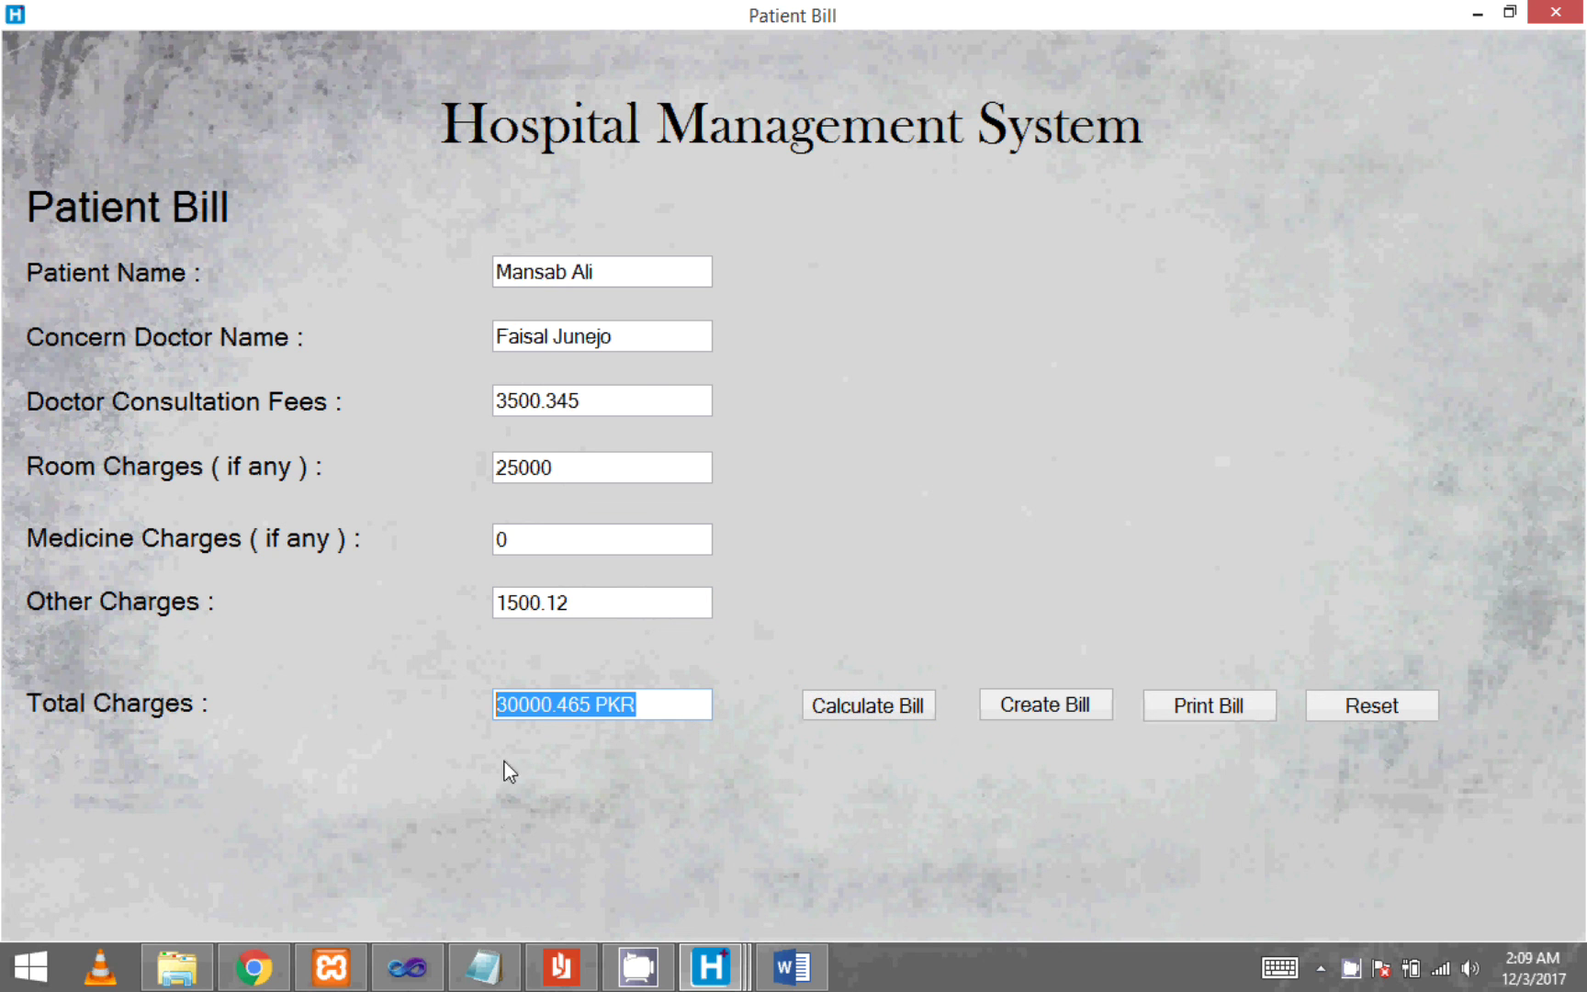
{"action": "left_click", "coordinate": [656, 710]}
{"action": "left_click", "coordinate": [1024, 709]}
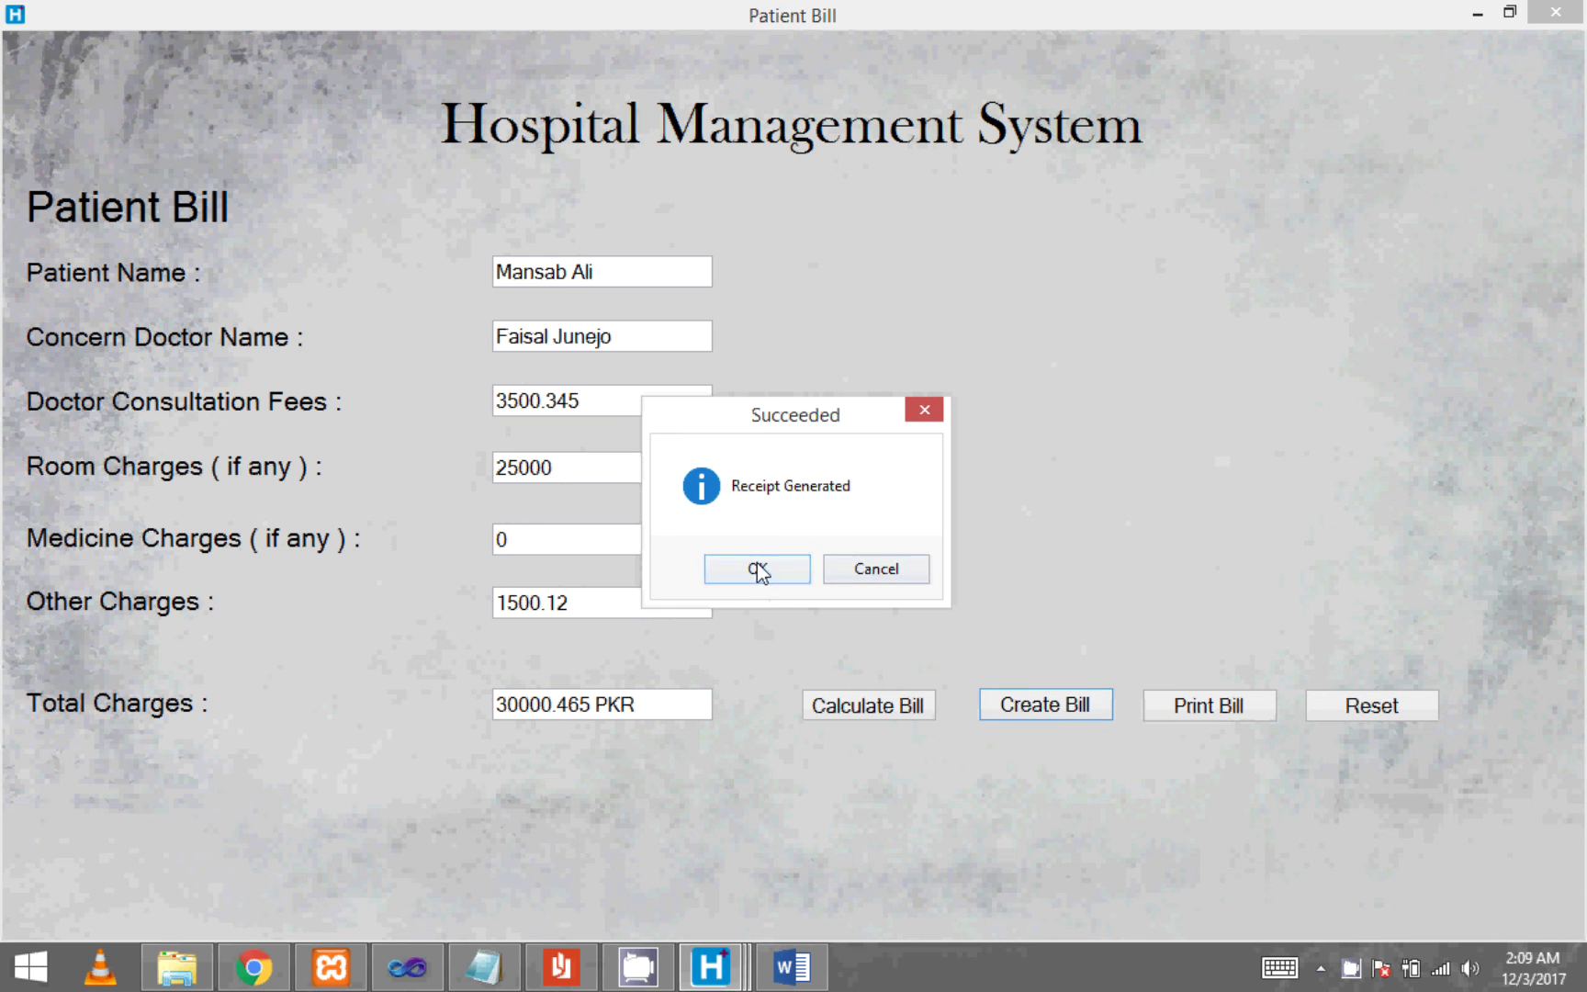
{"action": "left_click", "coordinate": [758, 569]}
- Open the saved bill from HMS Info > Patient Bills in Word
{"action": "left_click", "coordinate": [1226, 709]}
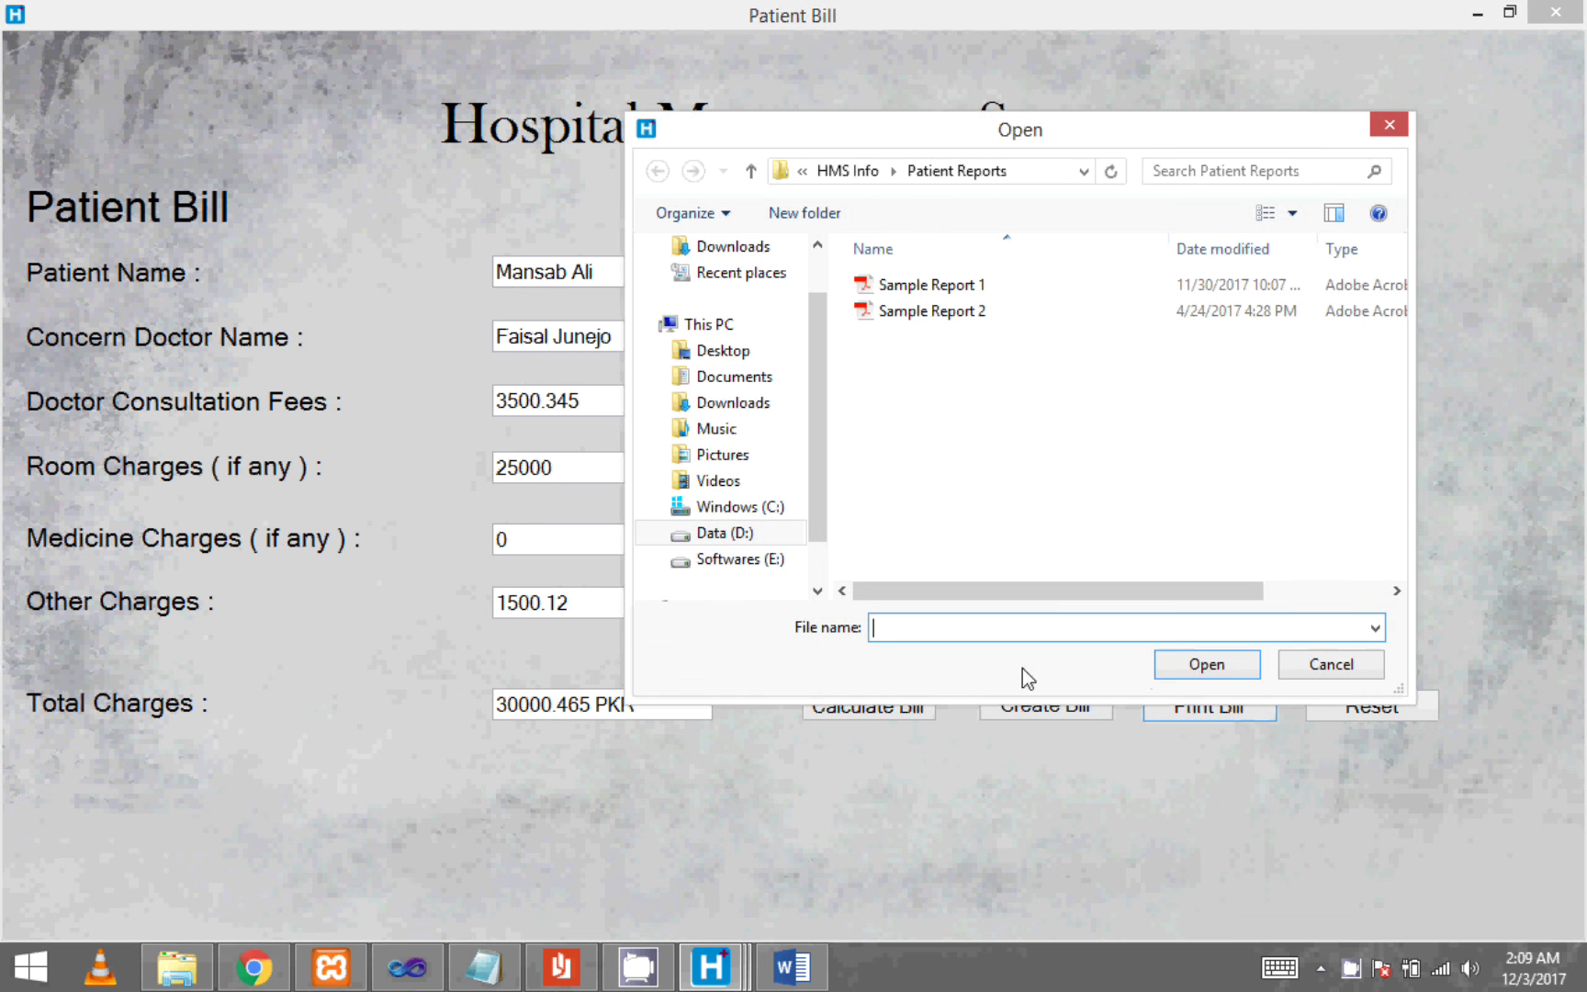
{"action": "left_click", "coordinate": [847, 172]}
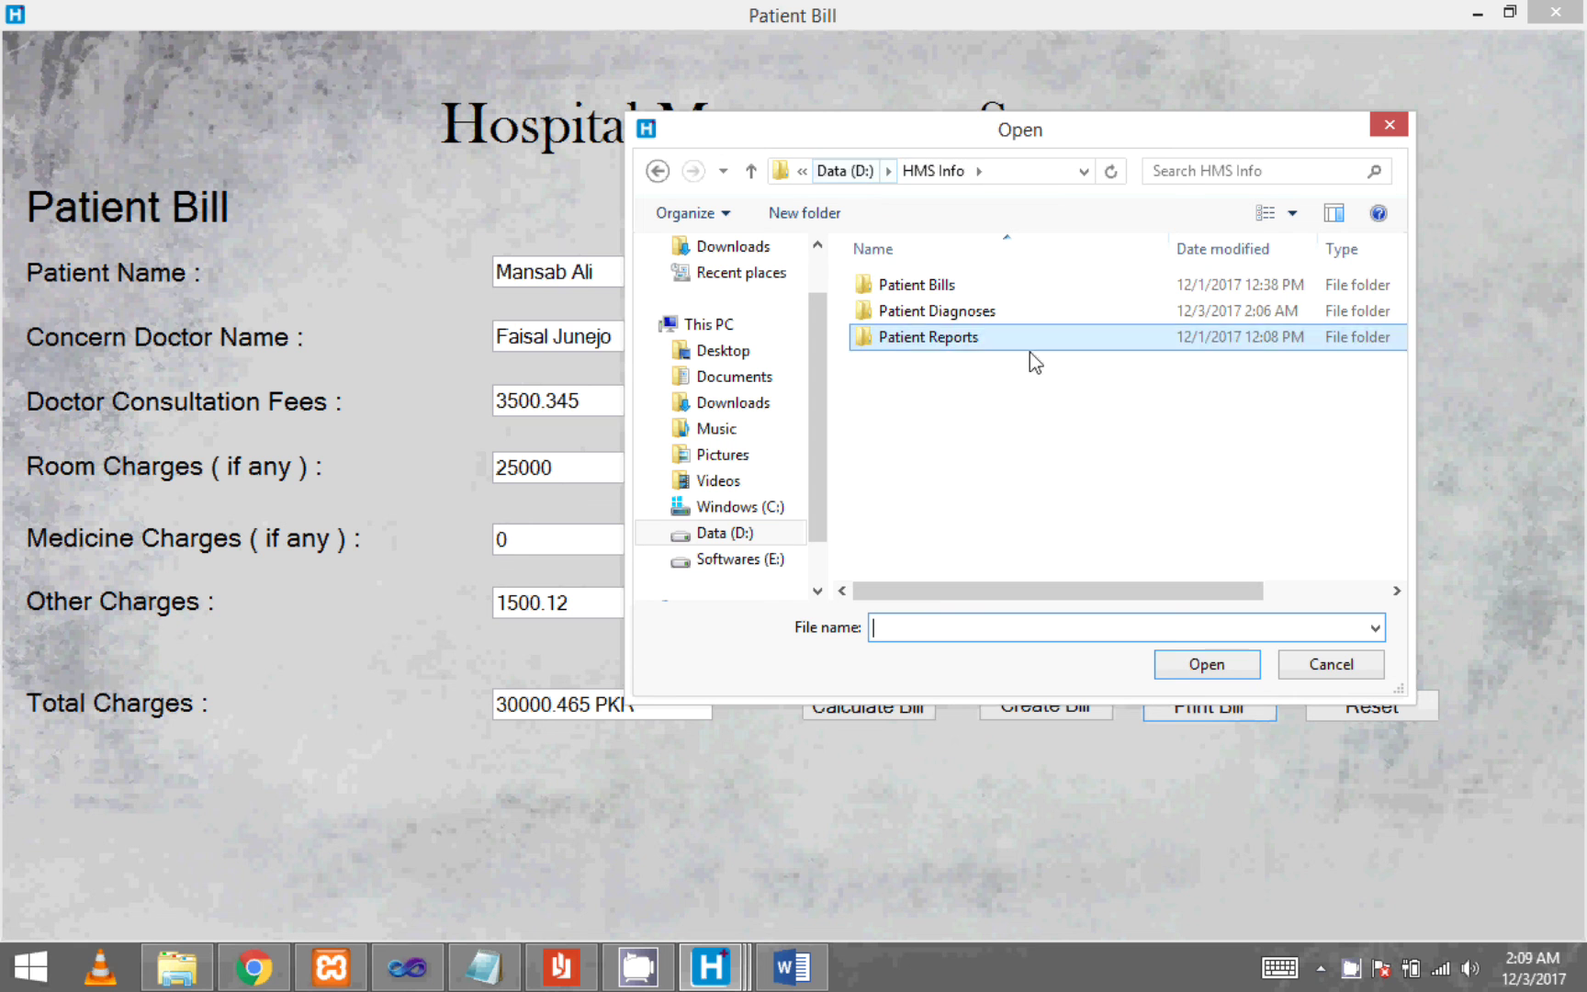
{"action": "double_click", "coordinate": [888, 281]}
{"action": "left_click", "coordinate": [934, 286]}
{"action": "left_click", "coordinate": [546, 271]}
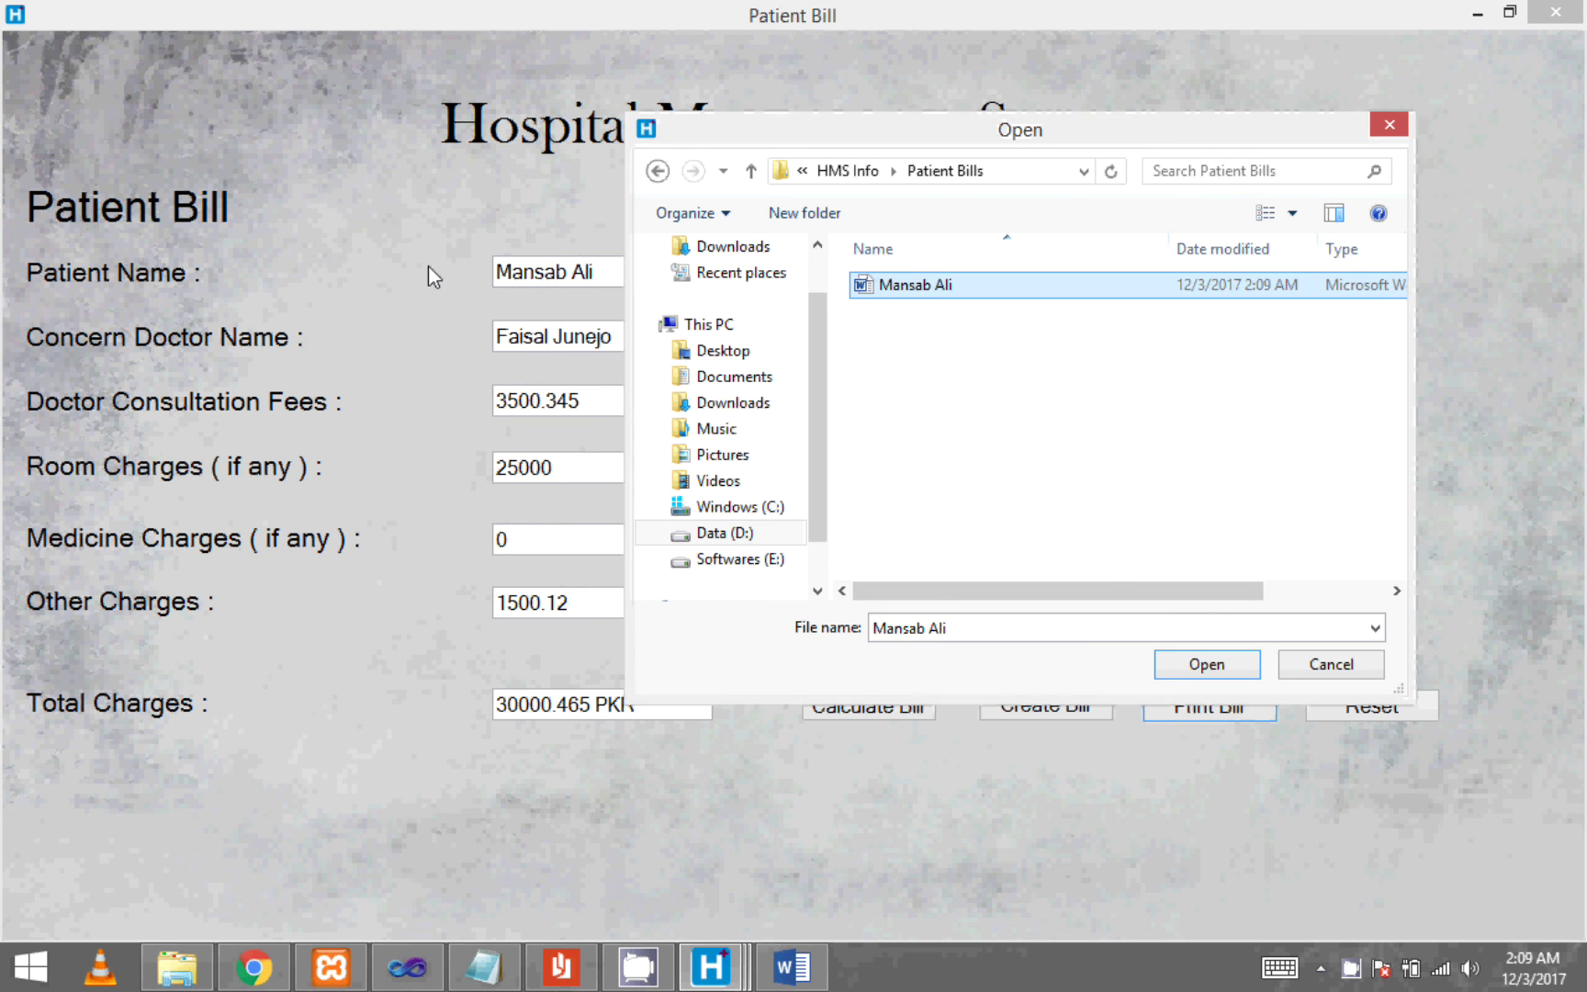
{"action": "right_click", "coordinate": [896, 288]}
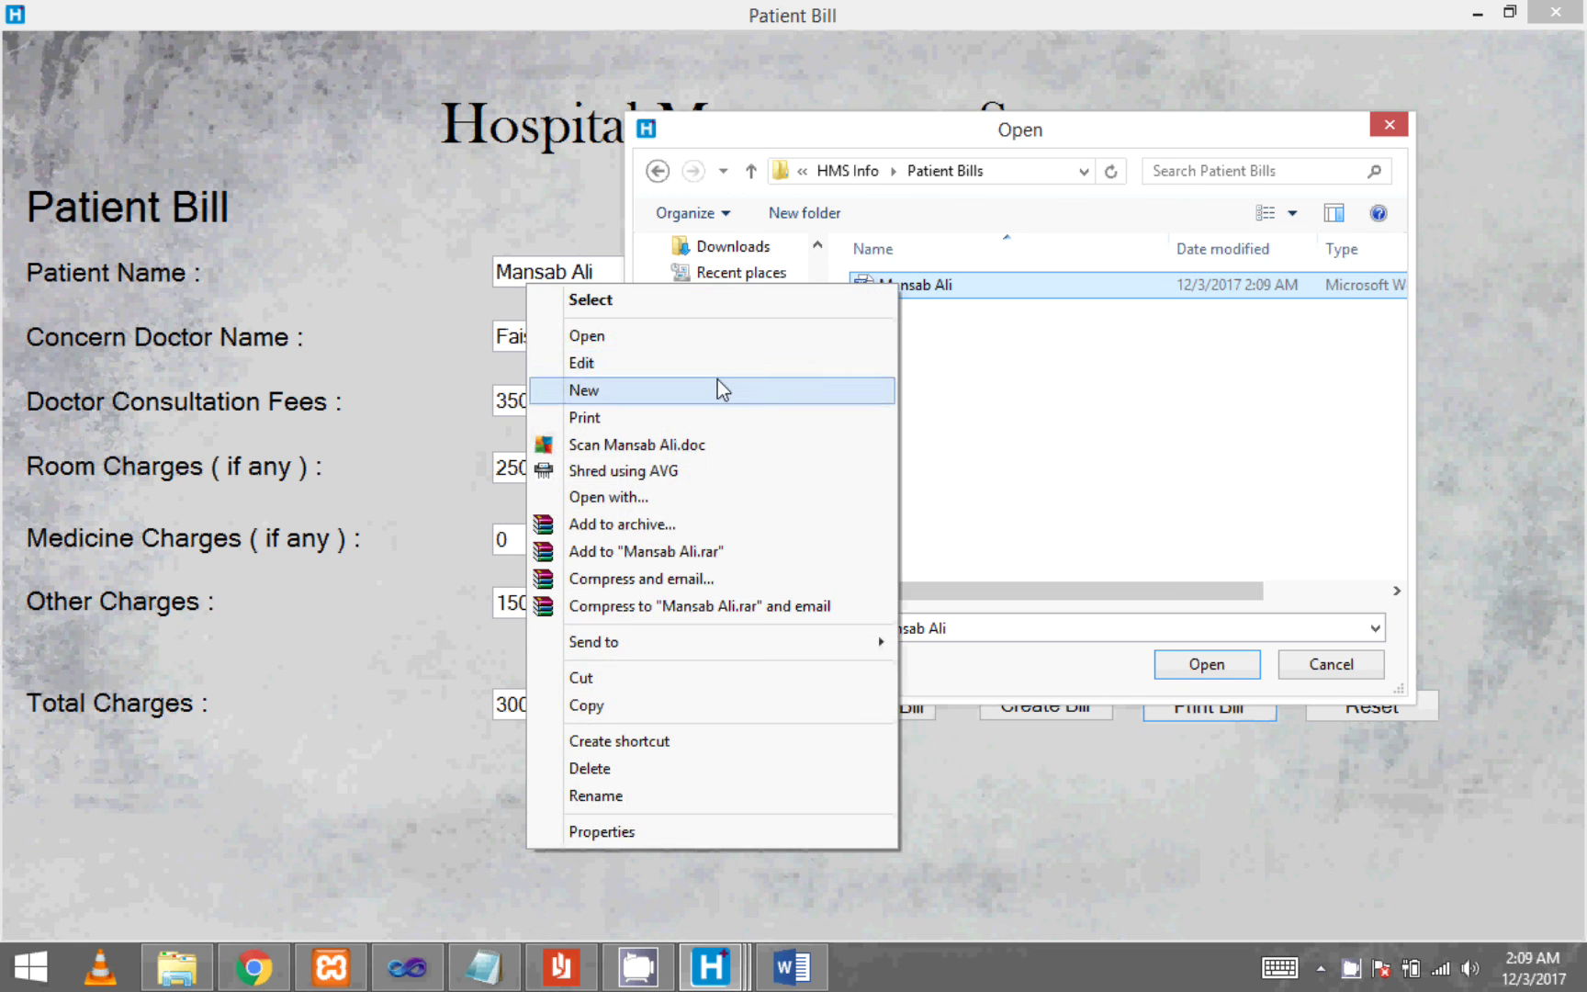
{"action": "left_click", "coordinate": [711, 340]}
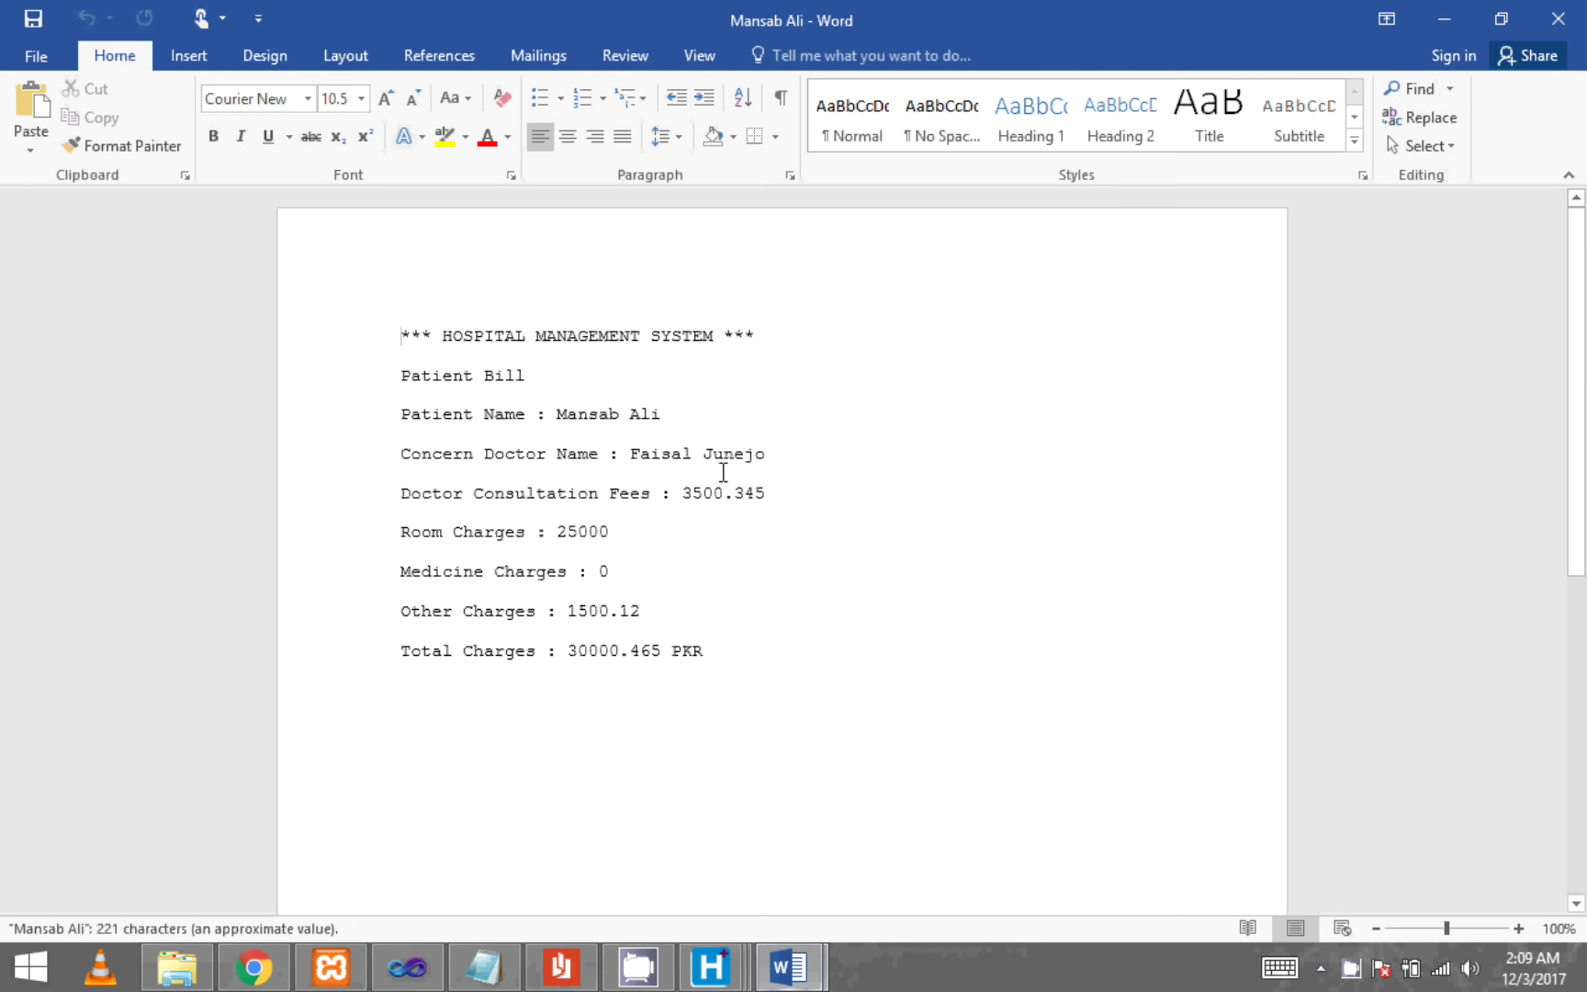
- Print the bill via Microsoft XPS Document Writer as 'bill' on the Desktop, then show the desktop
{"action": "left_click_drag", "start_coordinate": [742, 649], "coordinate": [368, 280]}
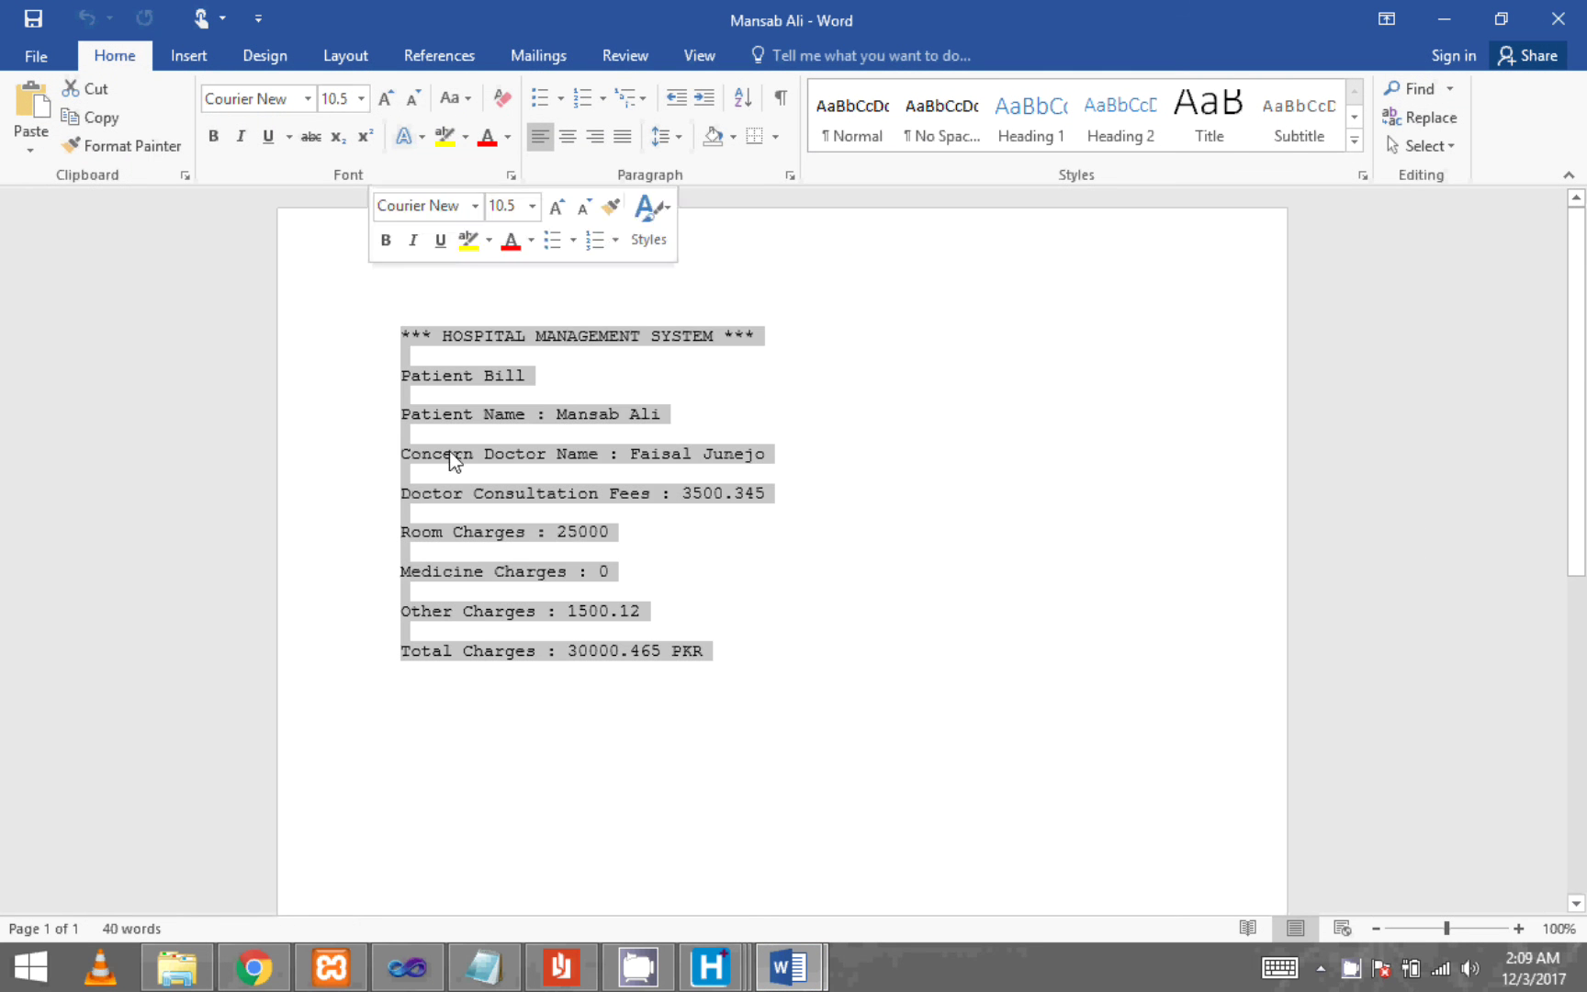
{"action": "left_click", "coordinate": [658, 799]}
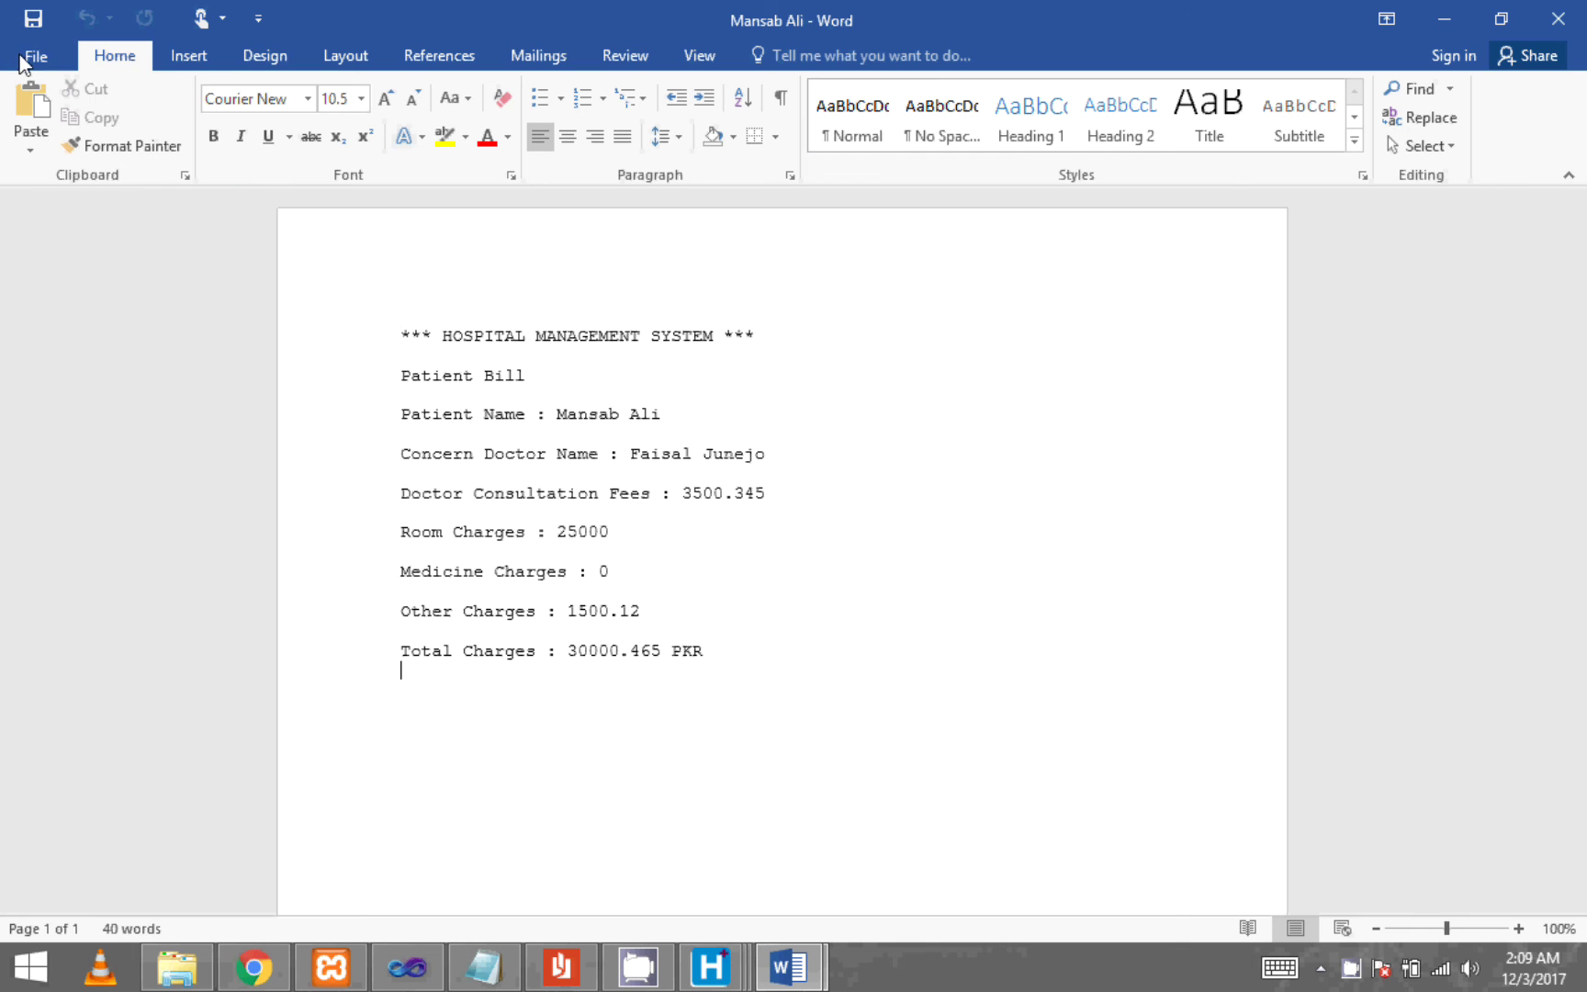
{"action": "left_click", "coordinate": [36, 56]}
{"action": "left_click", "coordinate": [78, 360]}
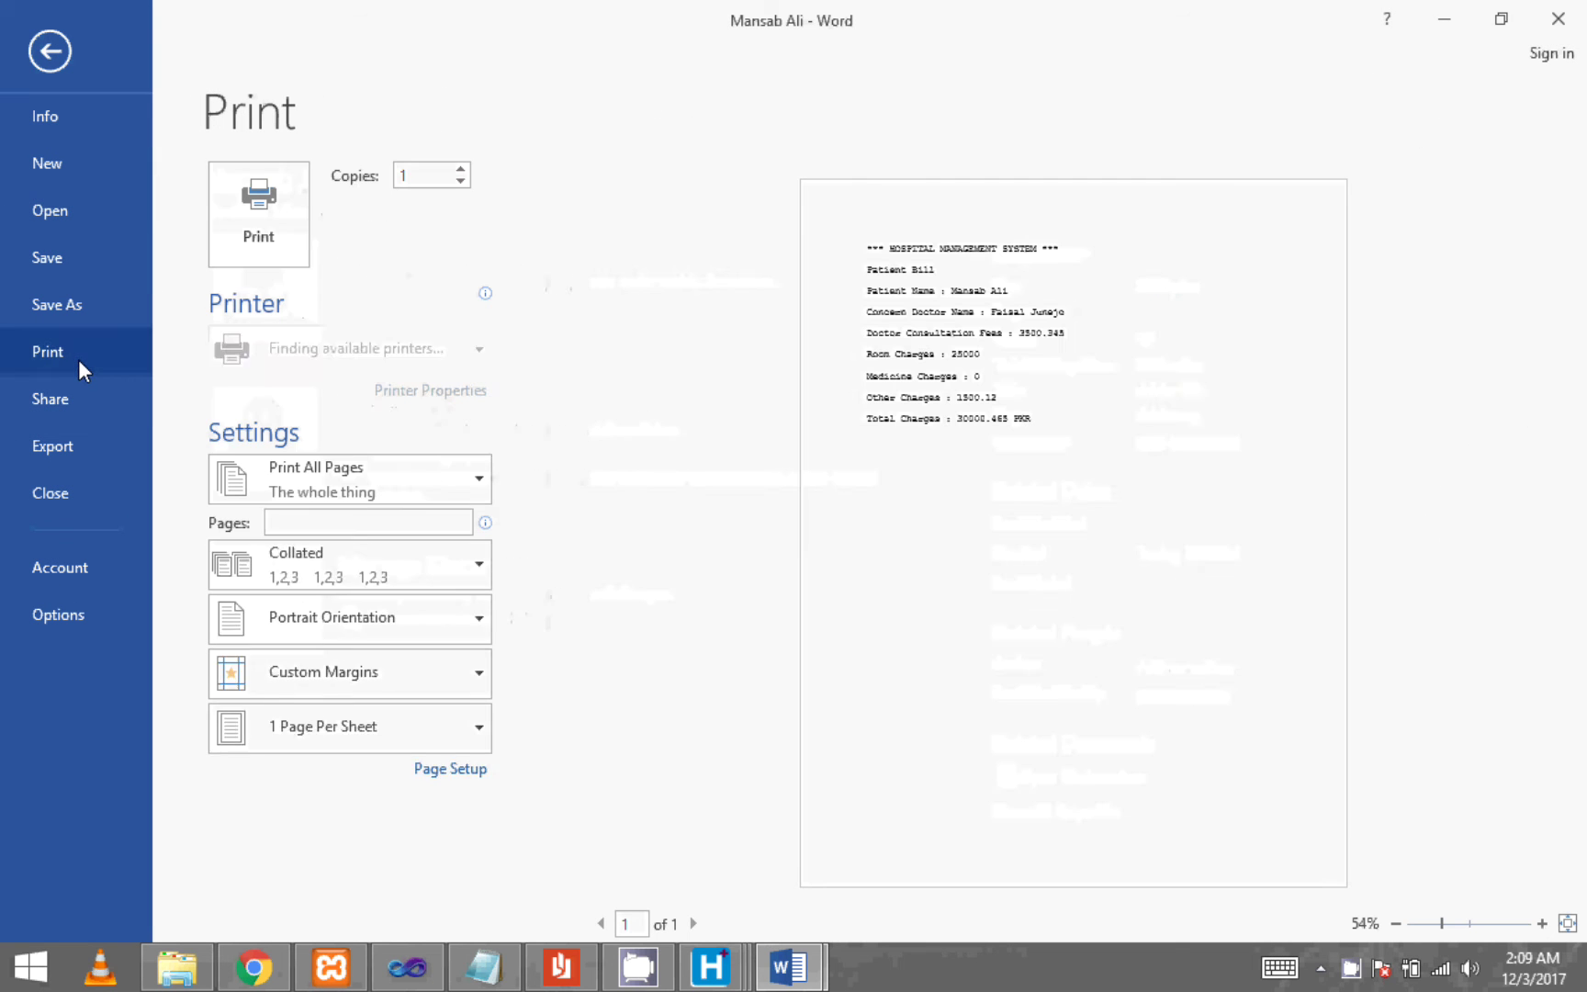
{"action": "left_click", "coordinate": [384, 343]}
{"action": "left_click", "coordinate": [336, 445]}
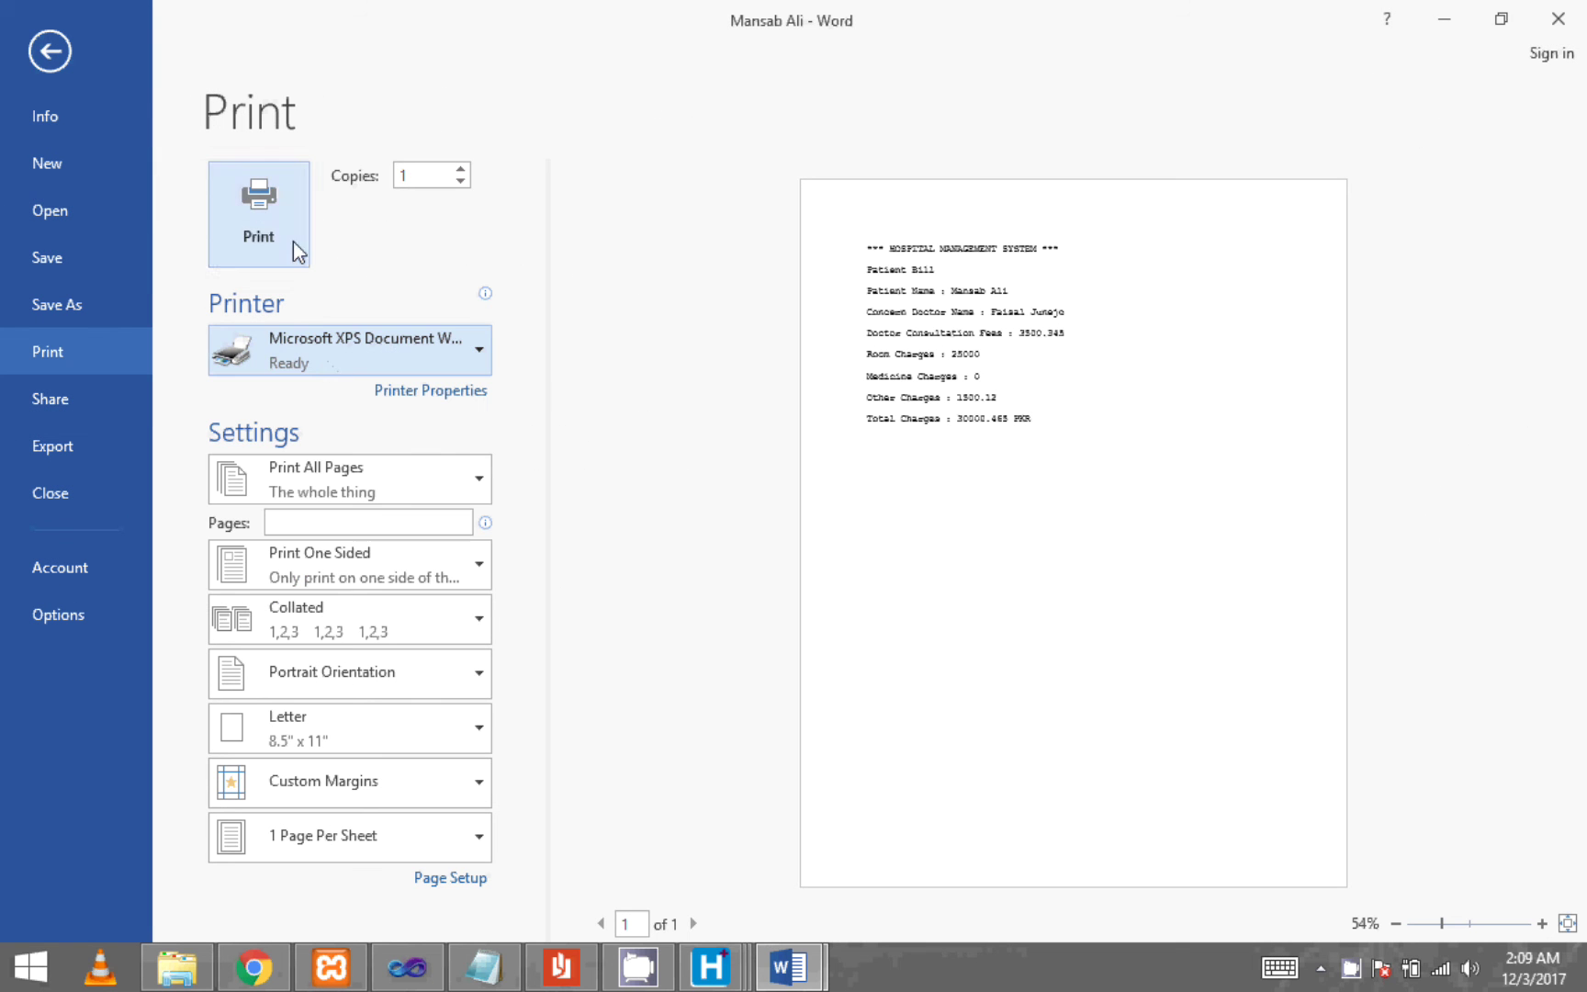
{"action": "left_click", "coordinate": [293, 242]}
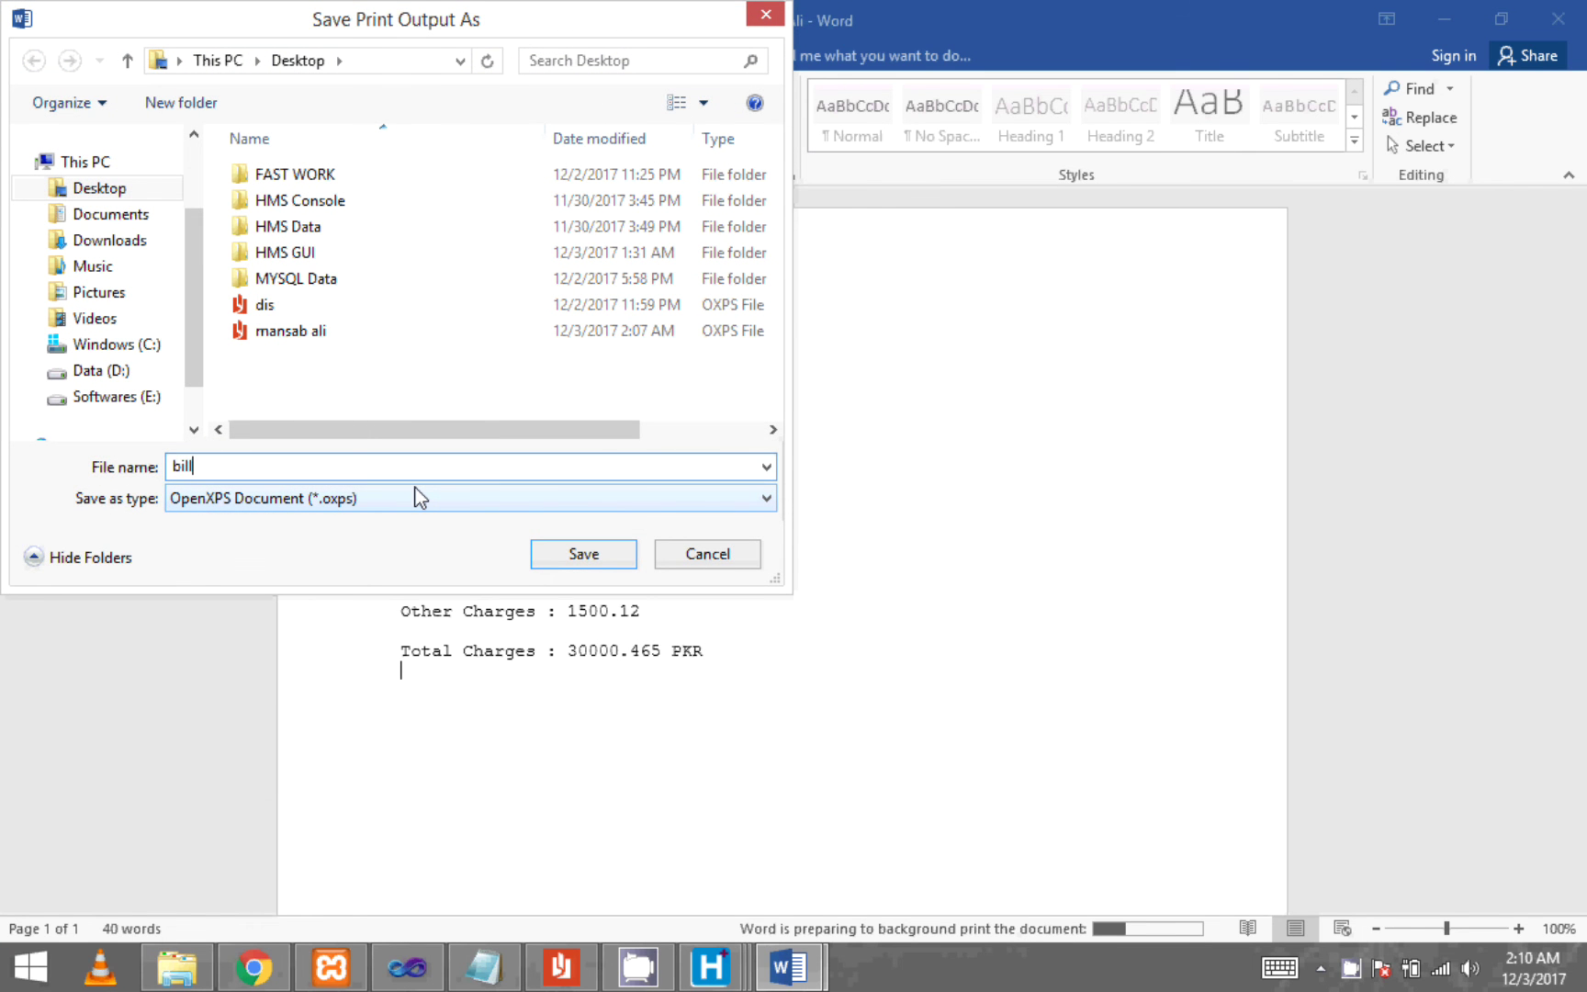
{"action": "type", "text": "bill"}
{"action": "left_click", "coordinate": [587, 551]}
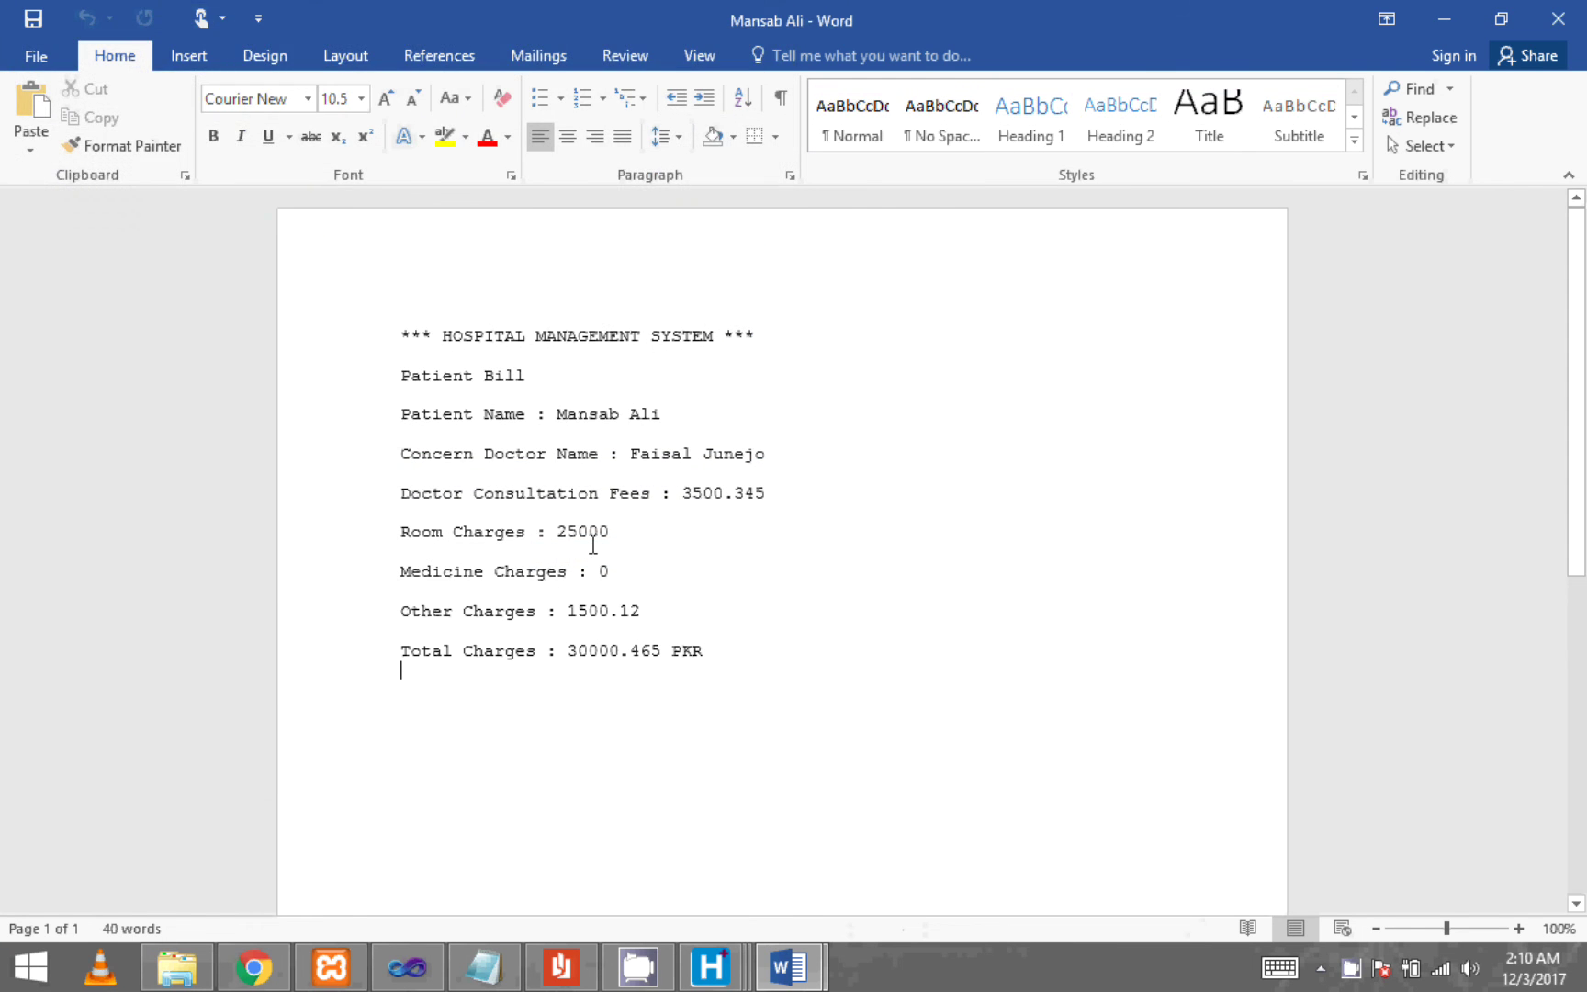
{"action": "key", "text": "super+d"}
- Open the printed patient bill file from the desktop and look it over in XPS Viewer
{"action": "double_click", "coordinate": [323, 479]}
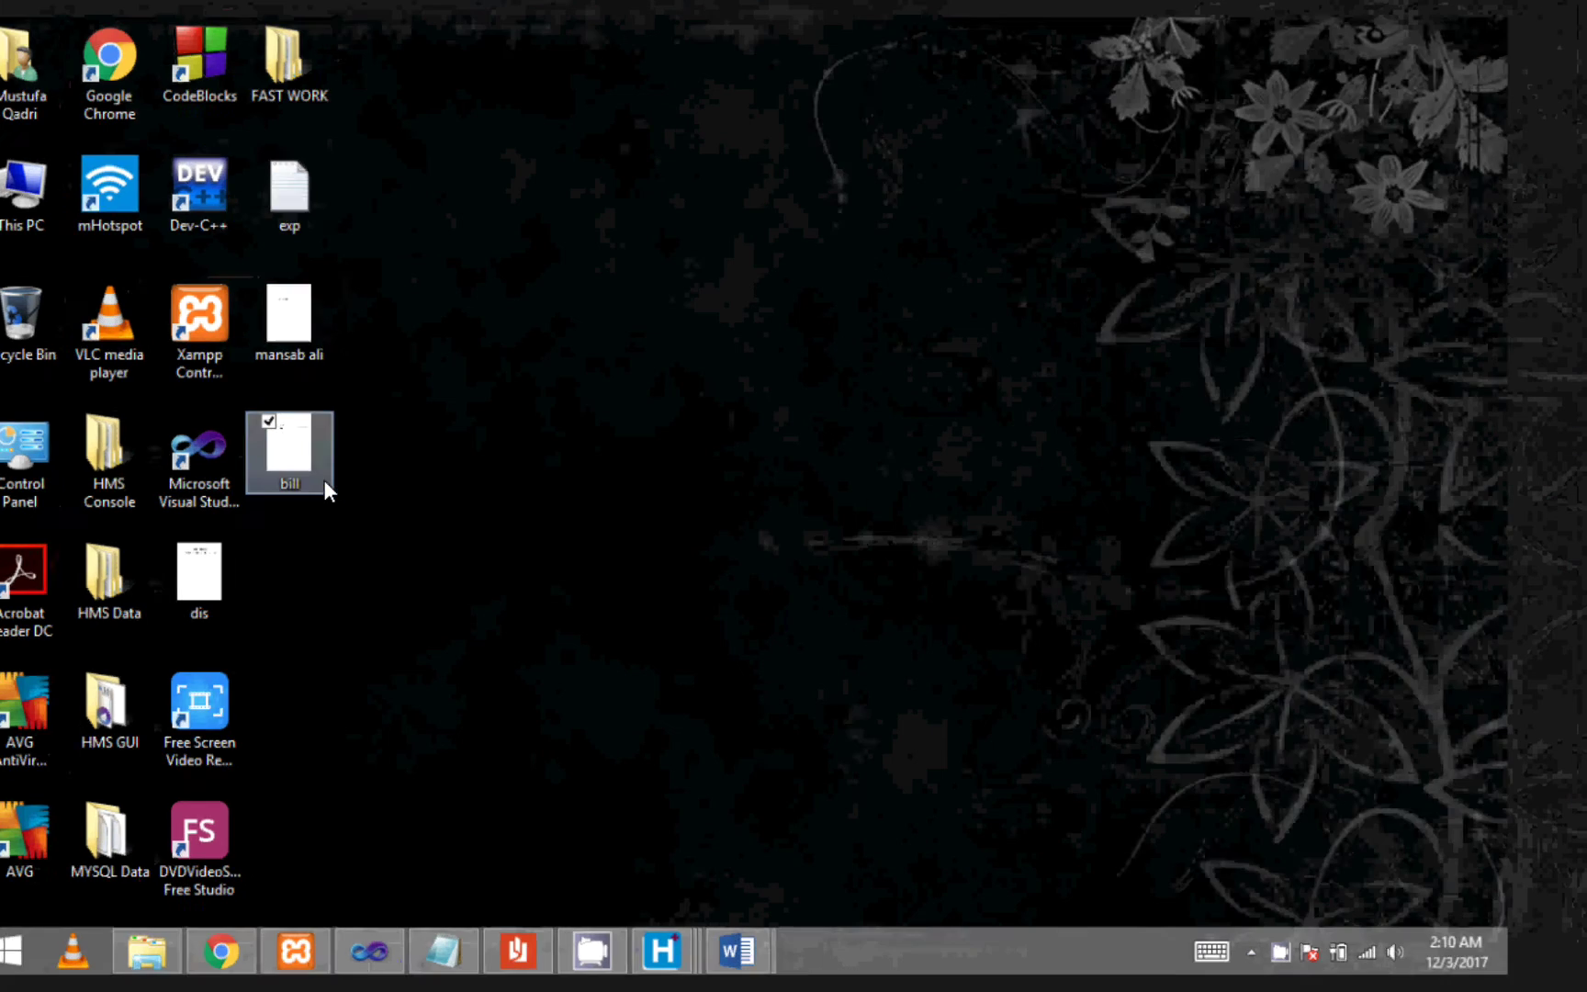
{"action": "scroll", "coordinate": [591, 206], "scroll_direction": "up", "scroll_amount": 2}
{"action": "scroll", "coordinate": [595, 202], "scroll_direction": "down", "scroll_amount": 3}
{"action": "scroll", "coordinate": [597, 202], "scroll_direction": "up", "scroll_amount": 3}
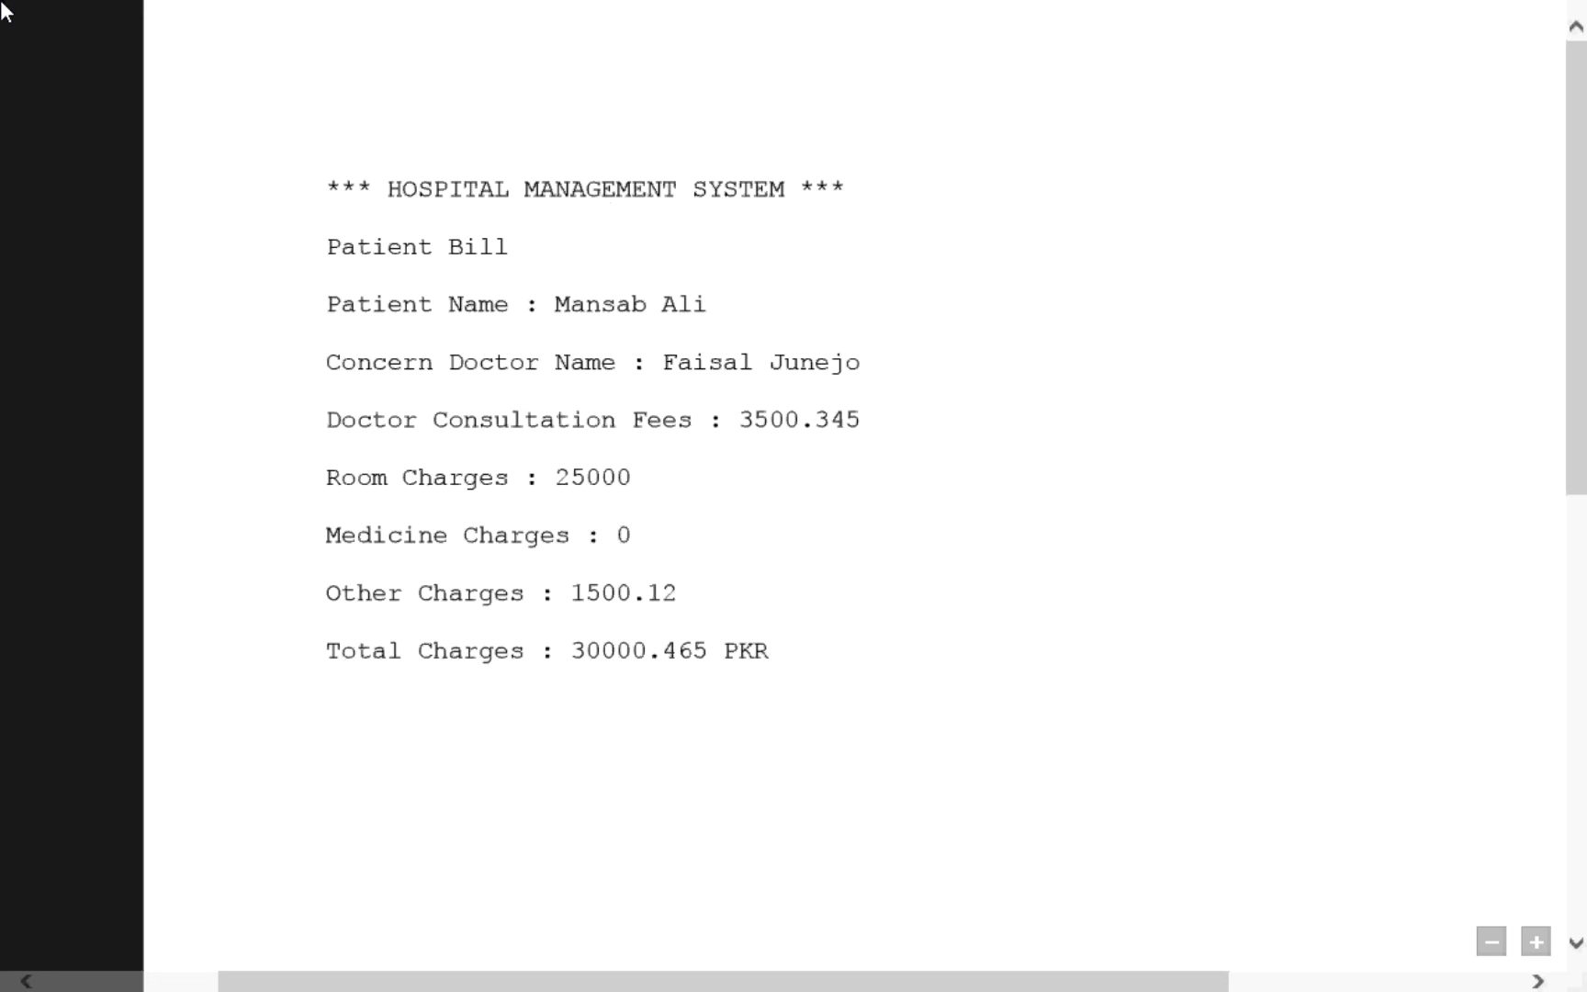
- Back in HMS, cancel the Open dialog, reset the Patient Bill form and close it
{"action": "mouse_move", "coordinate": [3, 8]}
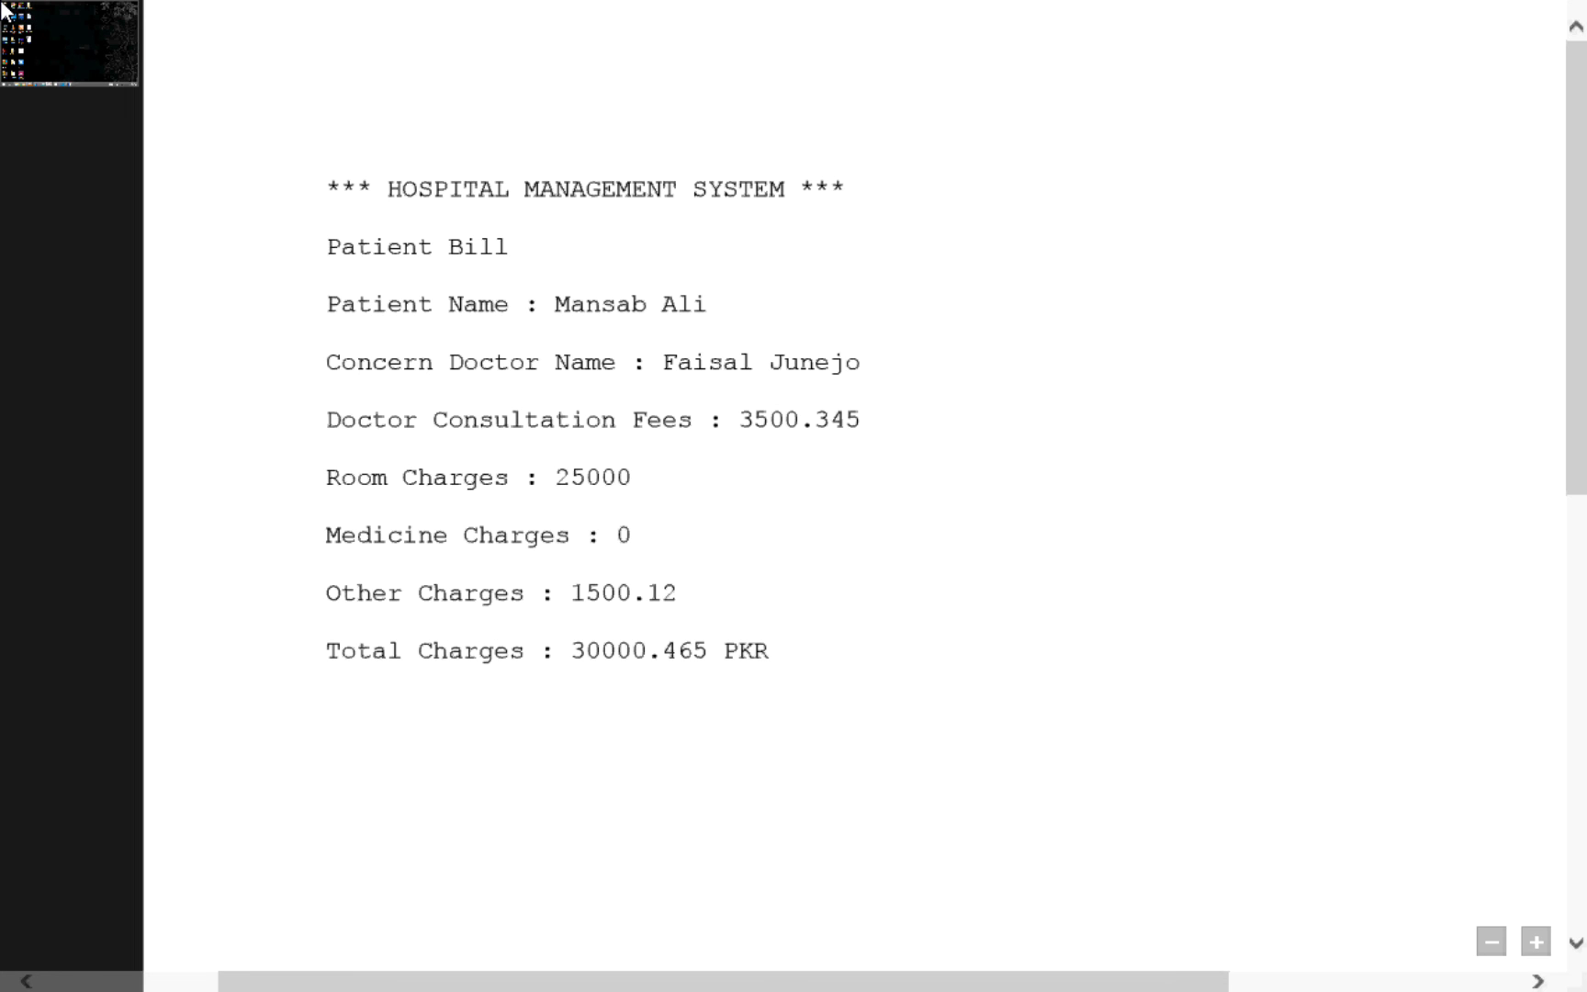
{"action": "left_click", "coordinate": [5, 11]}
{"action": "left_click", "coordinate": [1347, 677]}
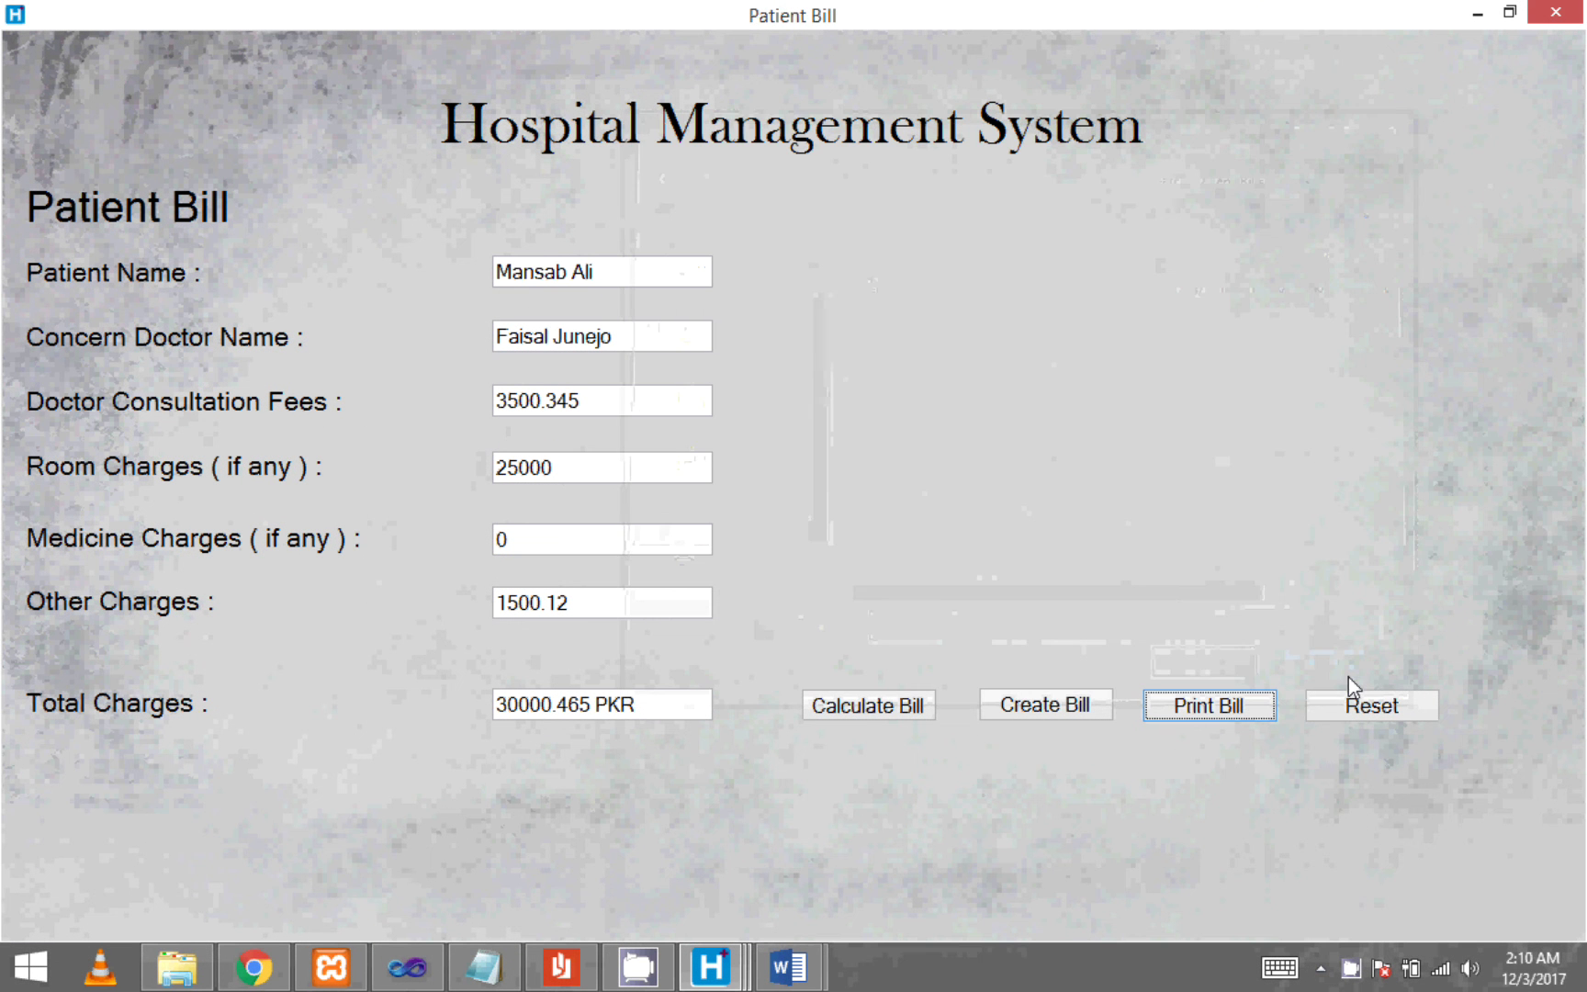
{"action": "left_click", "coordinate": [1362, 705]}
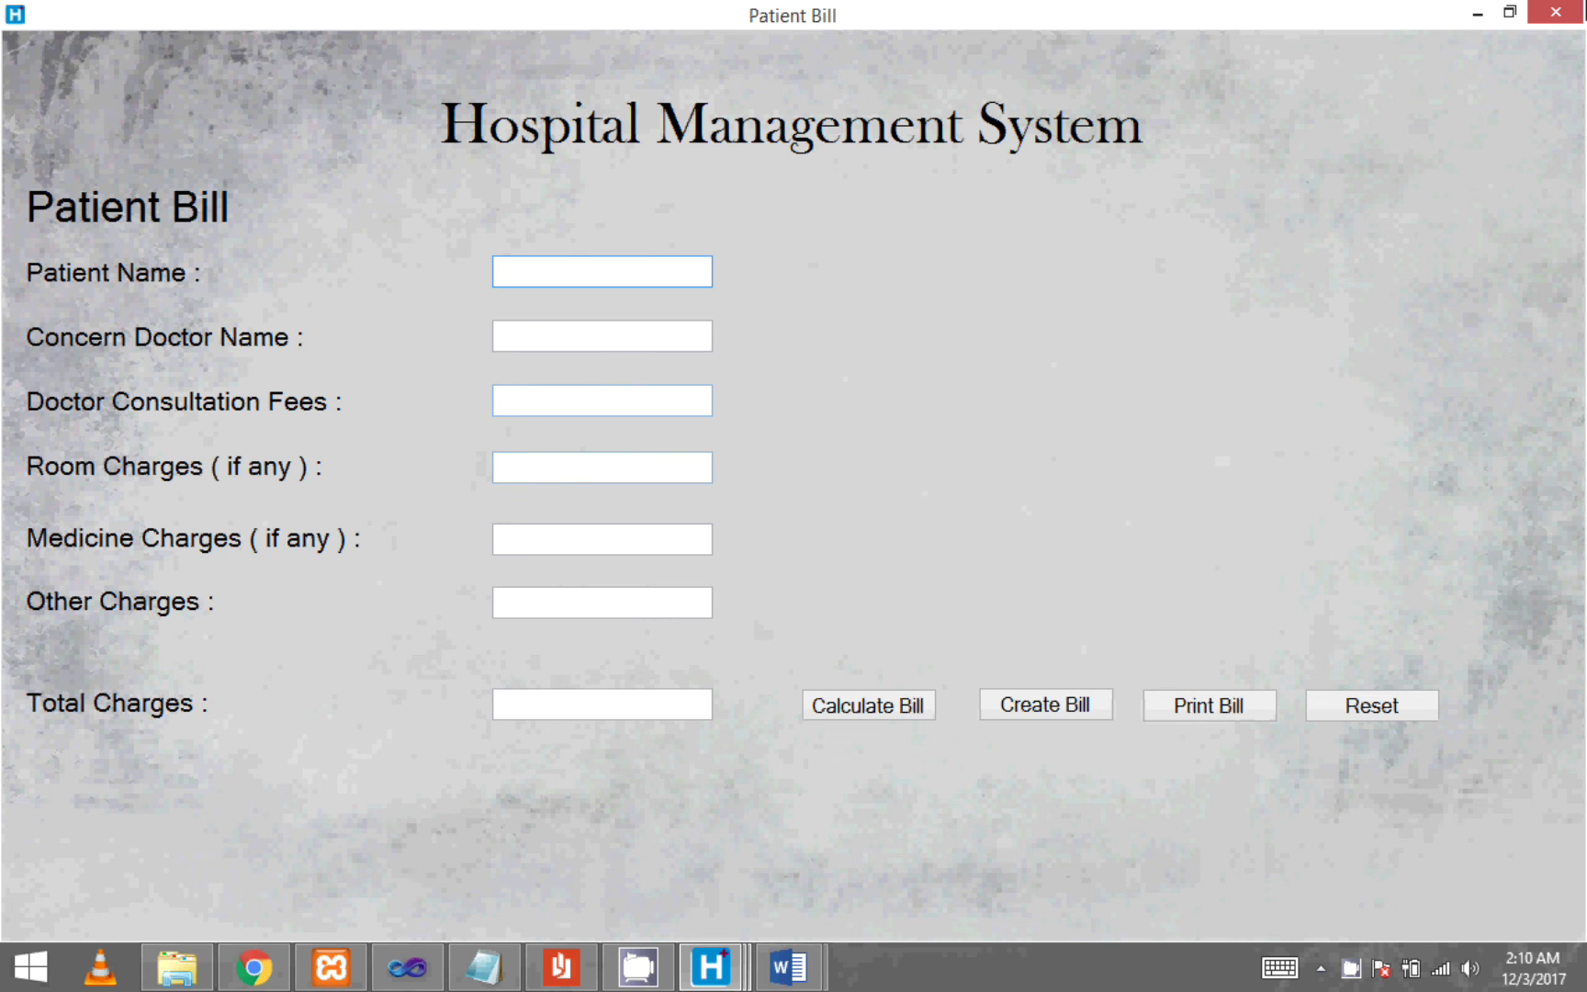
{"action": "left_click", "coordinate": [1555, 11]}
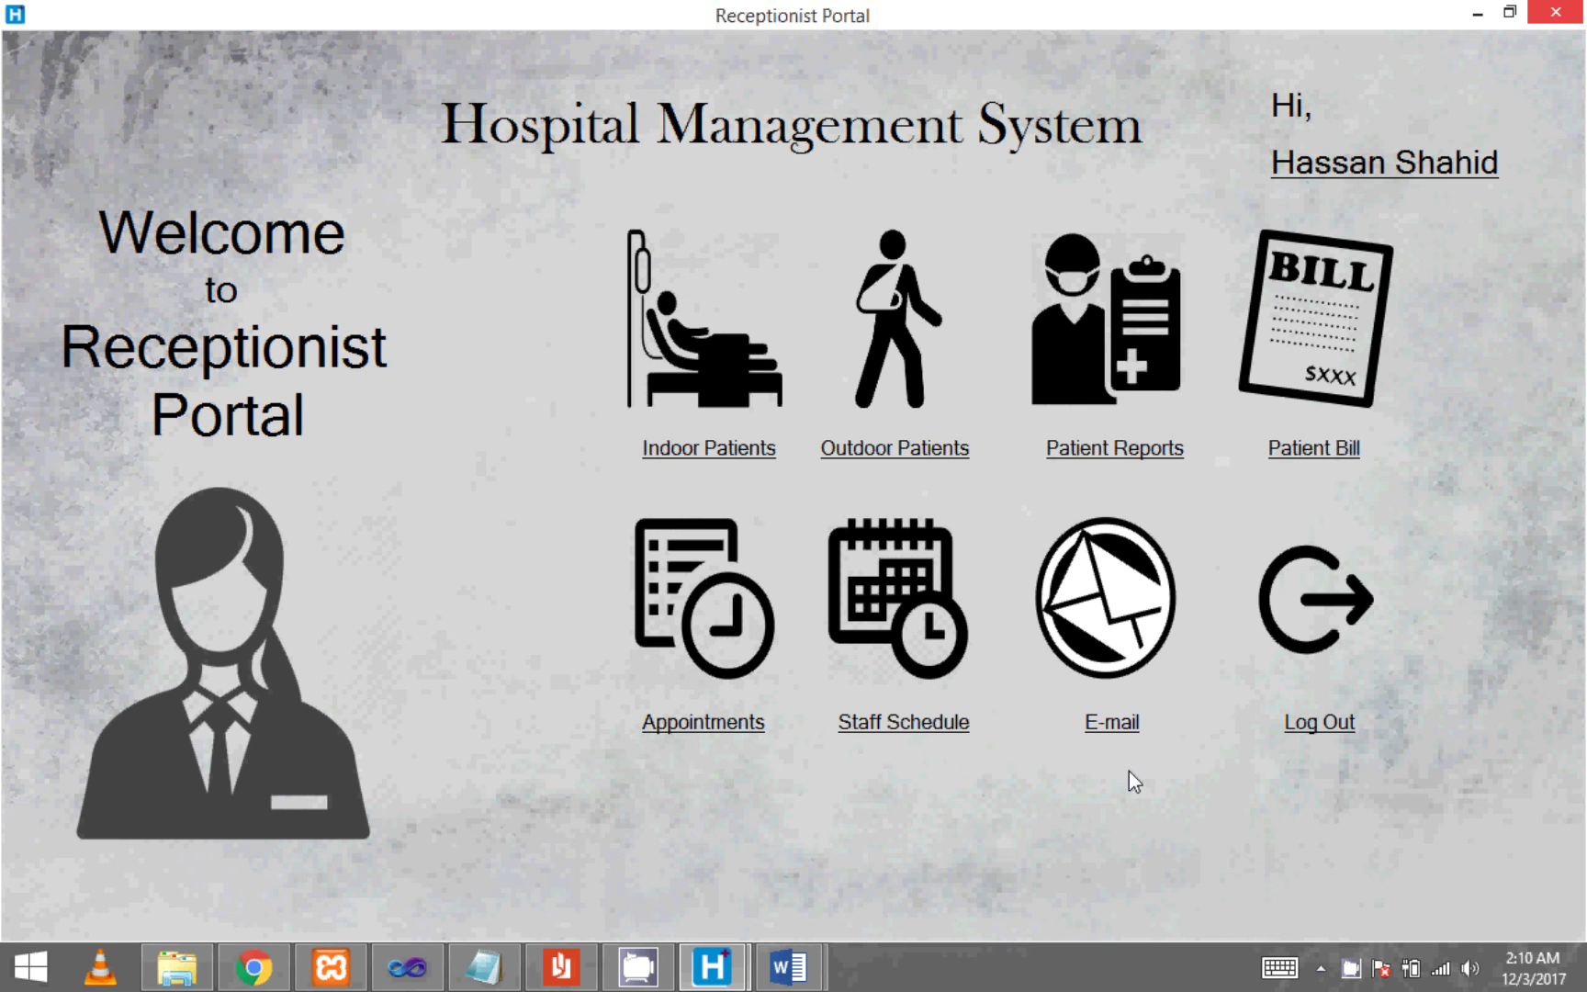
- Review the Create, Update, Search and Cancel appointment forms, then close Appointments
{"action": "left_click", "coordinate": [748, 725]}
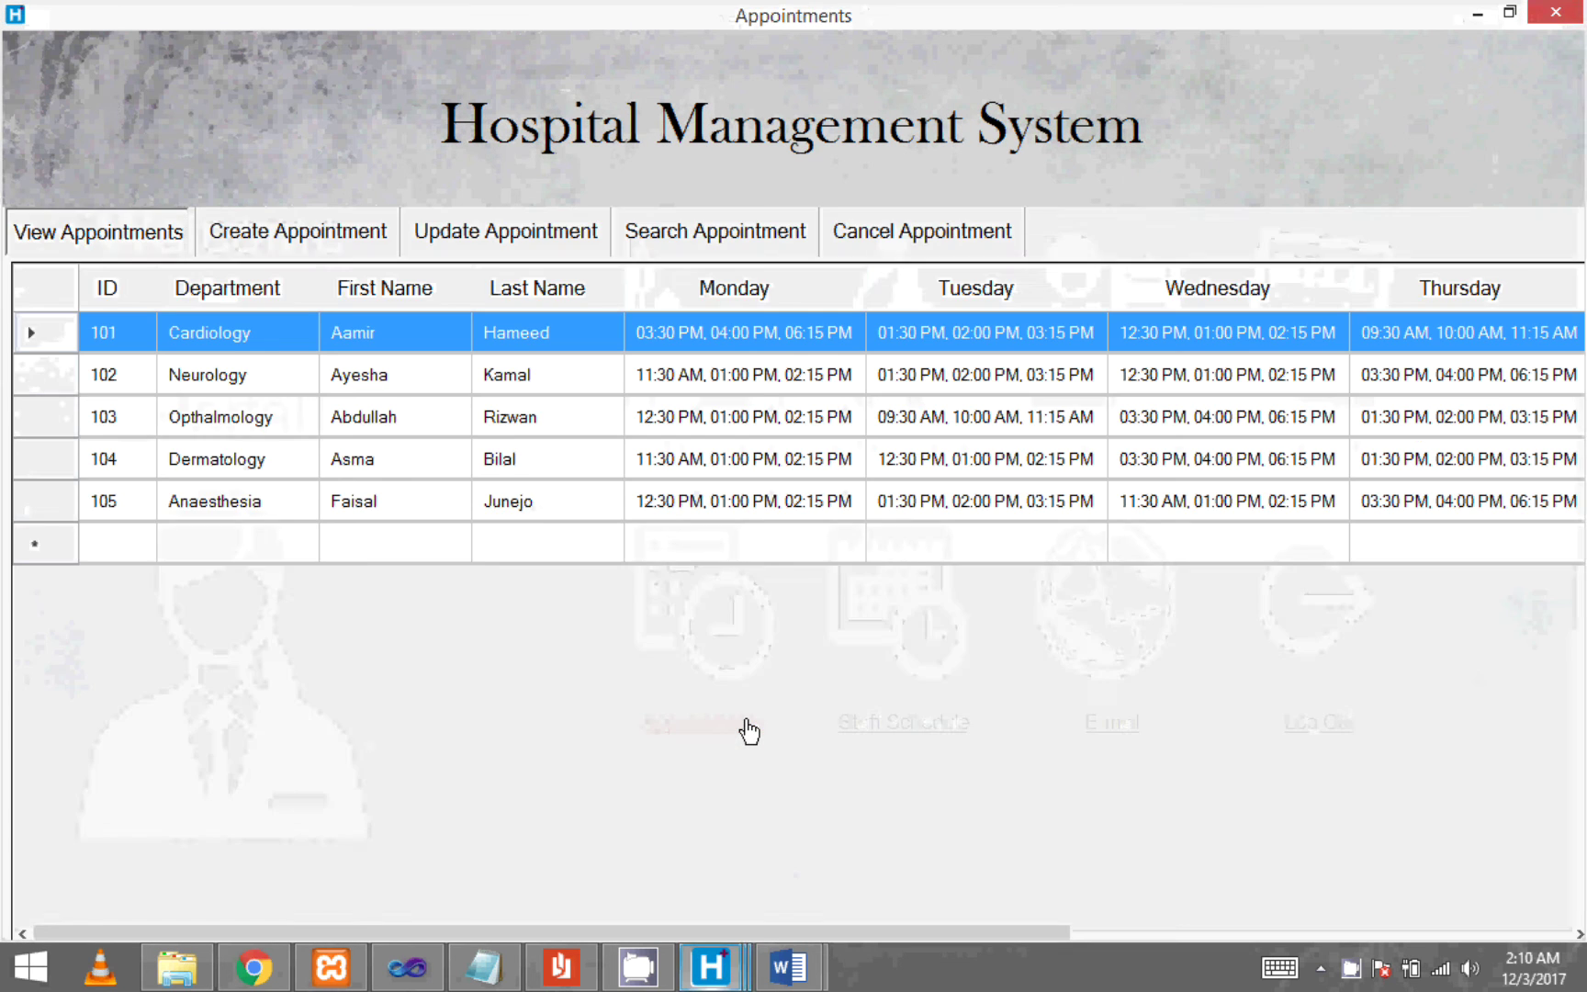
{"action": "left_click", "coordinate": [264, 235]}
{"action": "left_click", "coordinate": [513, 244]}
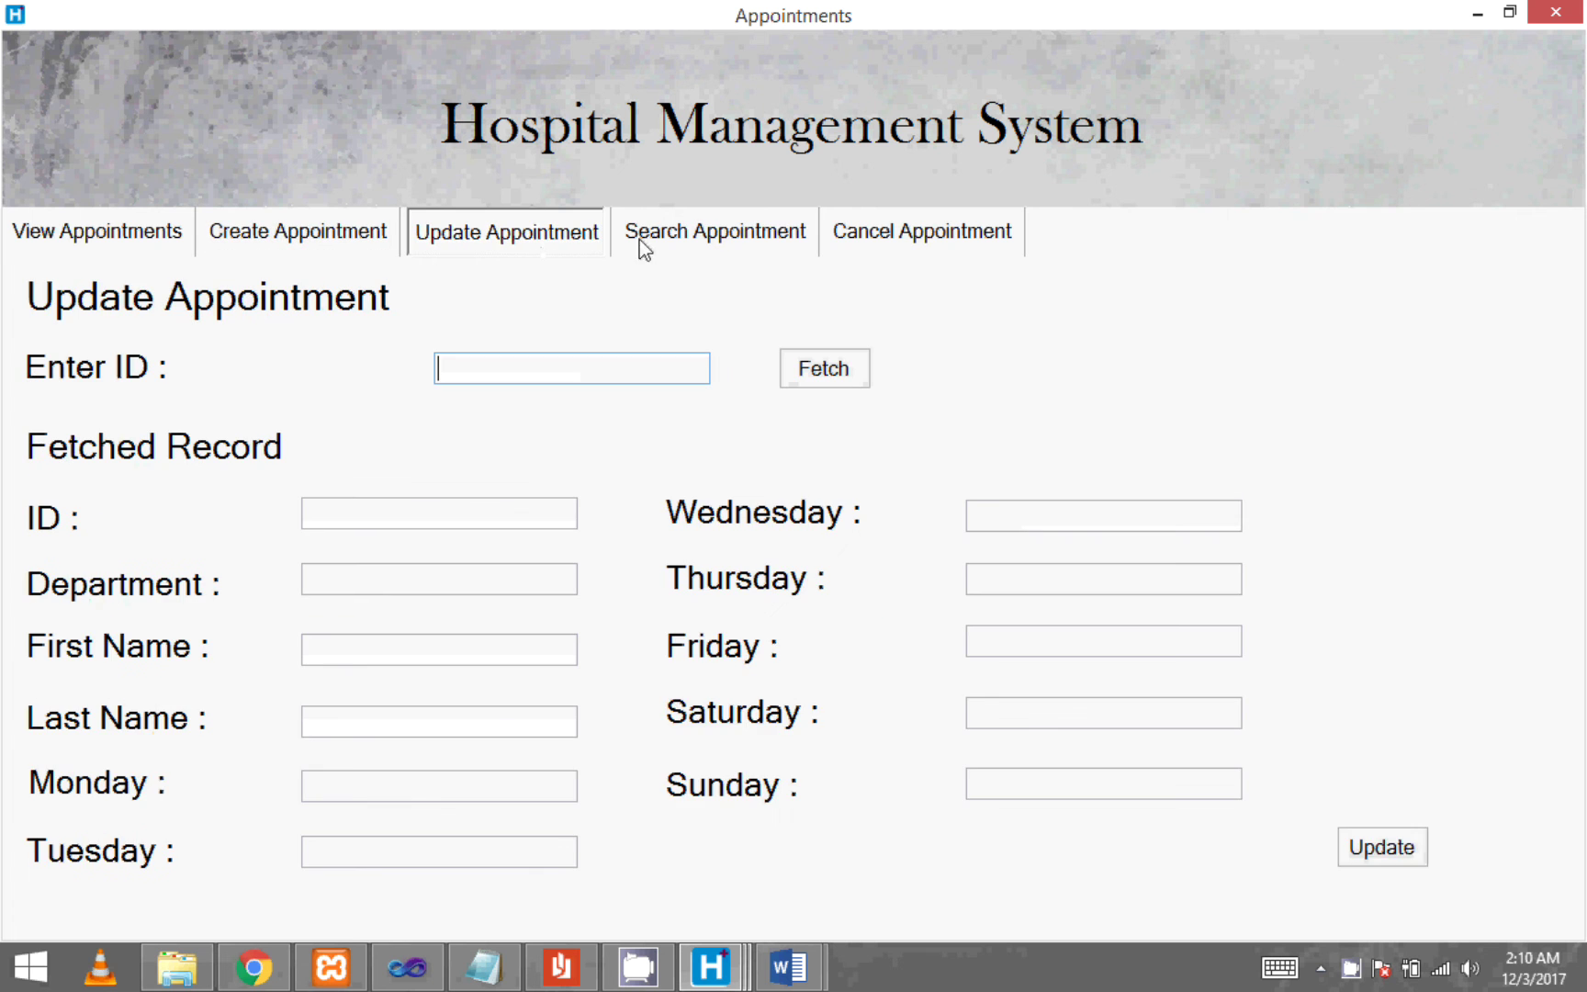
{"action": "left_click", "coordinate": [640, 239]}
{"action": "left_click", "coordinate": [918, 241]}
{"action": "left_click", "coordinate": [1543, 11]}
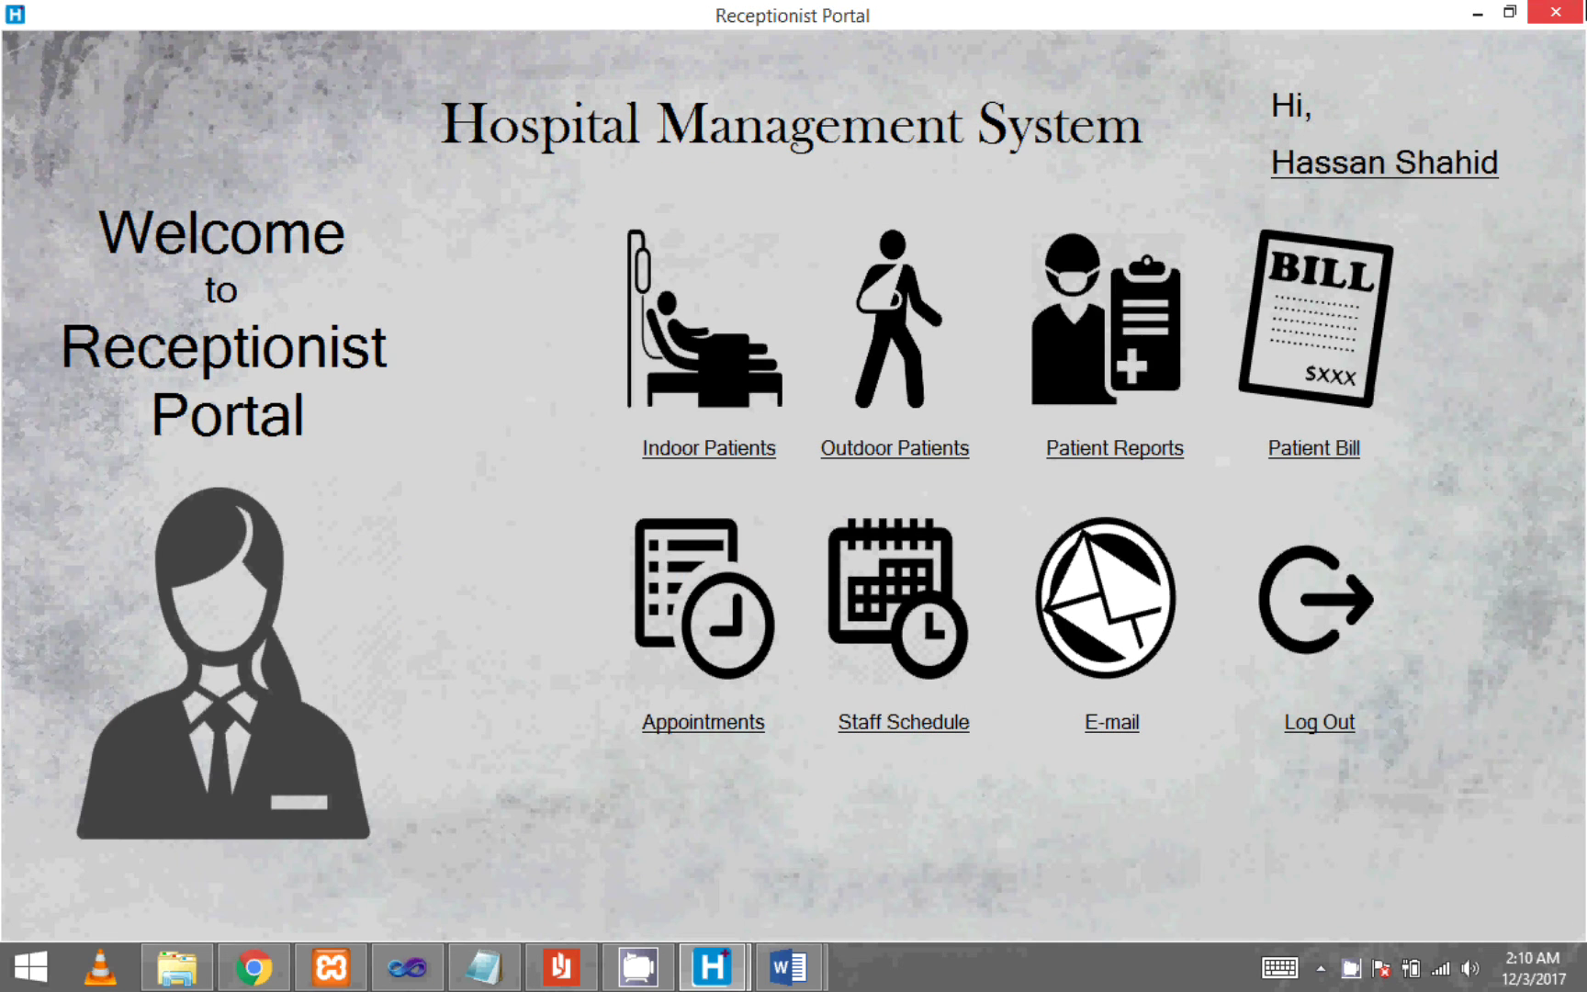
- Review staff schedules 1–3 and Search Schedule, close the window, then open the Email form
{"action": "left_click", "coordinate": [955, 727]}
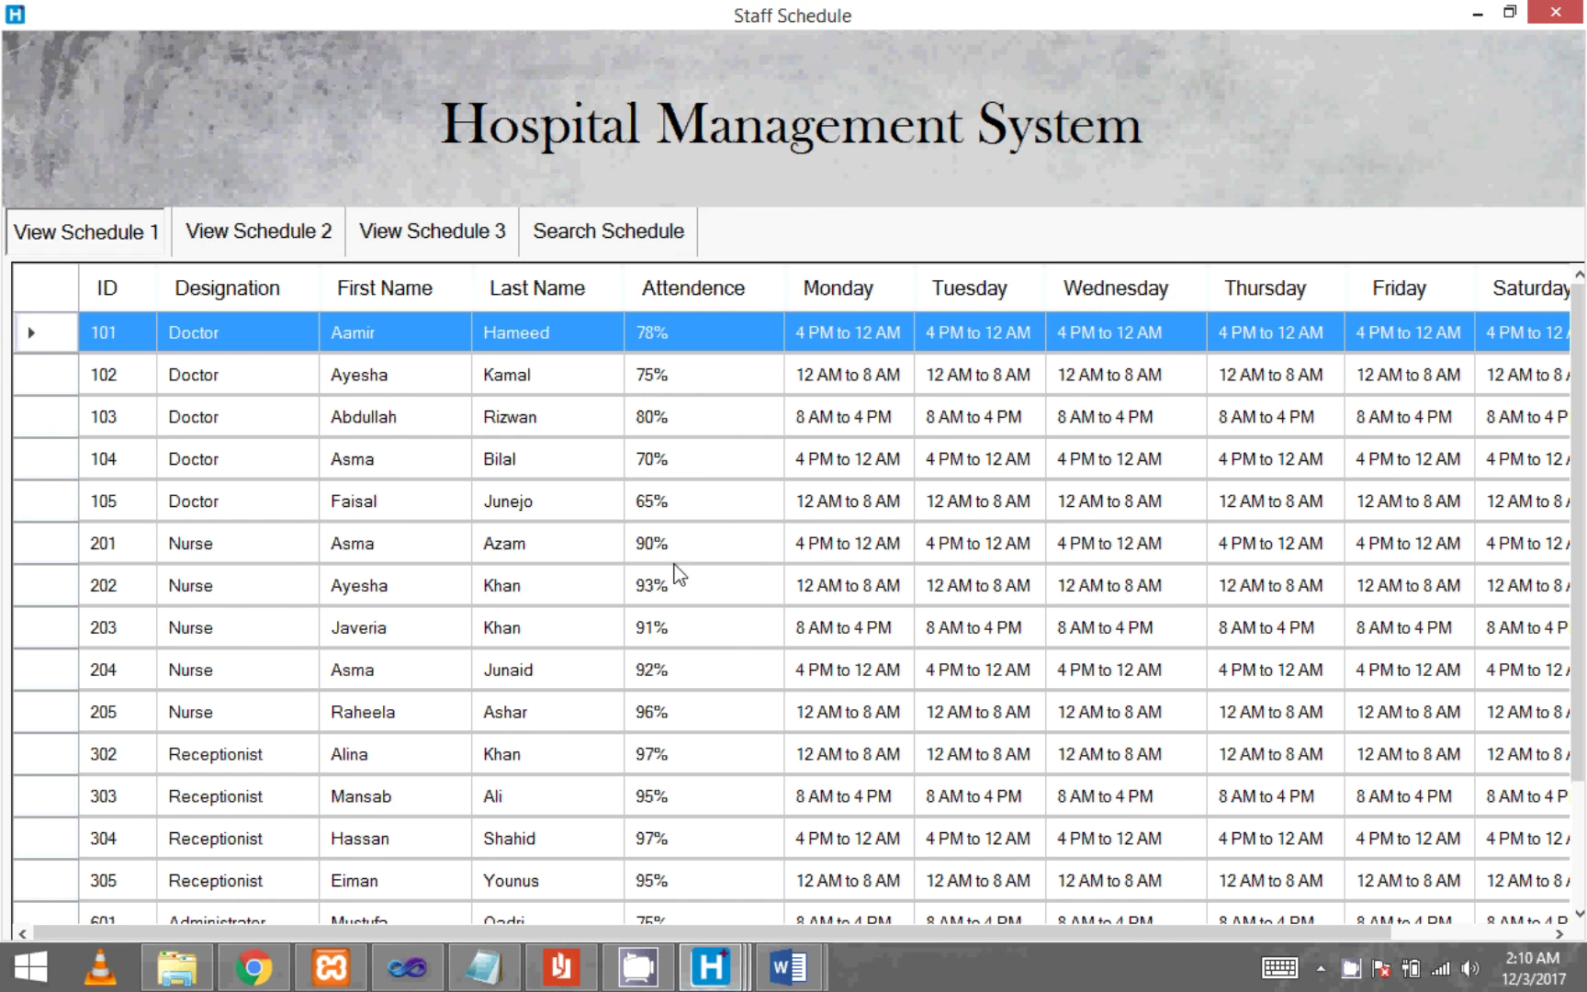
{"action": "left_click", "coordinate": [686, 551]}
{"action": "scroll", "coordinate": [686, 566], "scroll_direction": "down", "scroll_amount": 1}
{"action": "scroll", "coordinate": [685, 566], "scroll_direction": "up", "scroll_amount": 1}
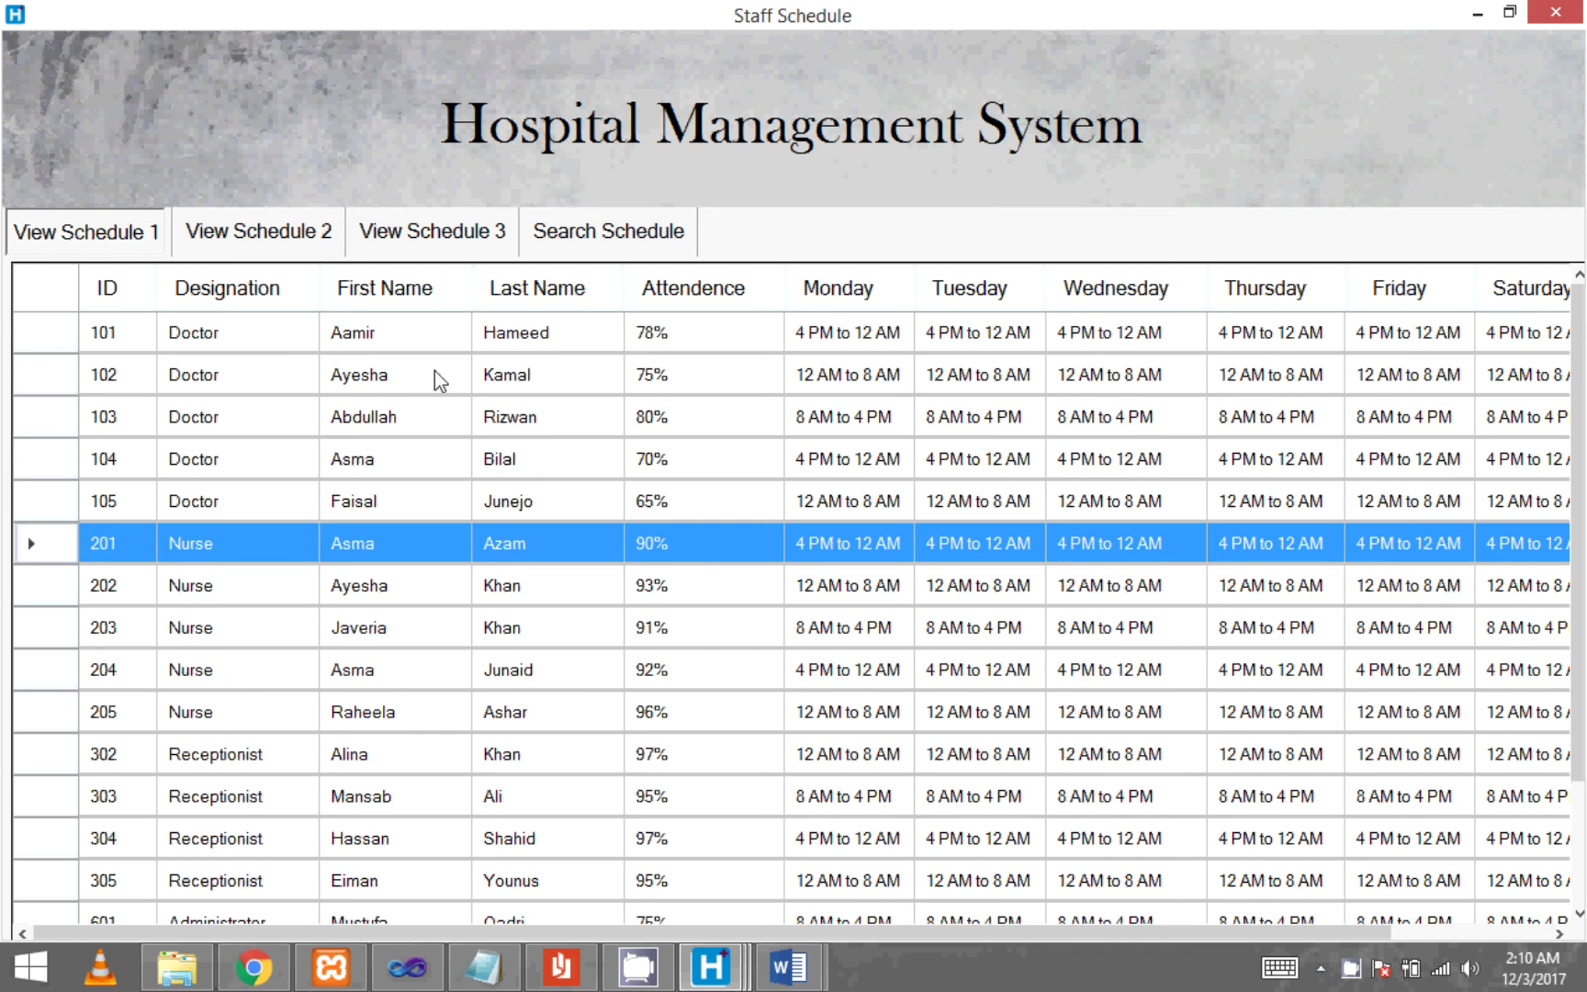
{"action": "left_click", "coordinate": [237, 239]}
{"action": "left_click", "coordinate": [434, 237]}
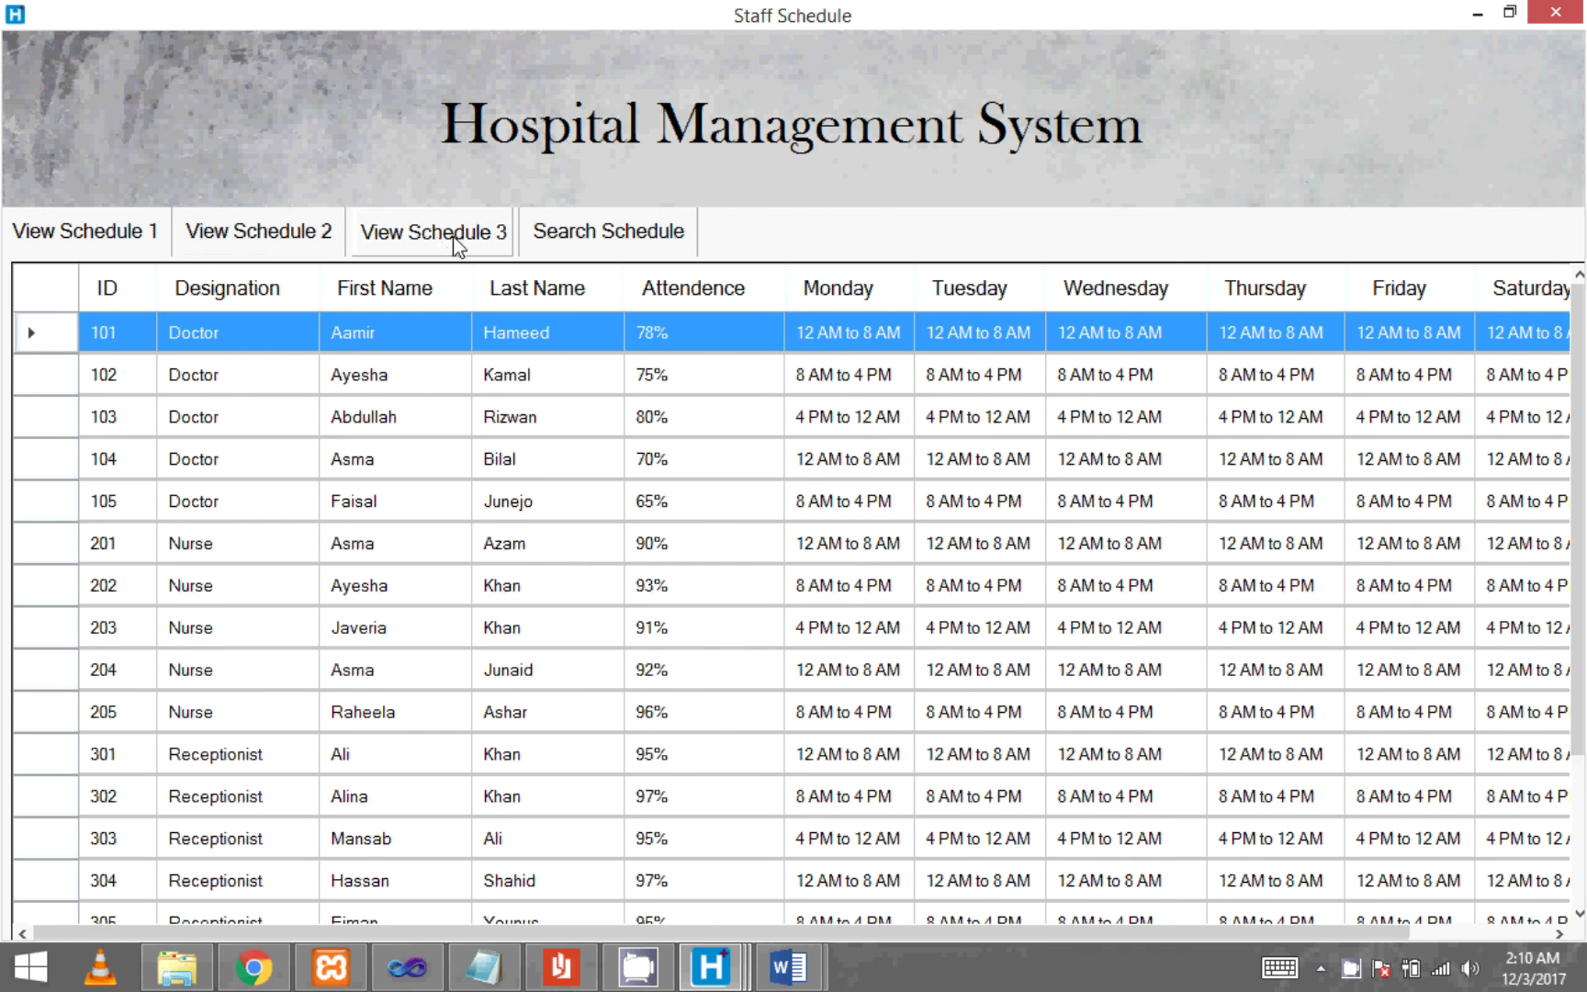
{"action": "left_click", "coordinate": [640, 232]}
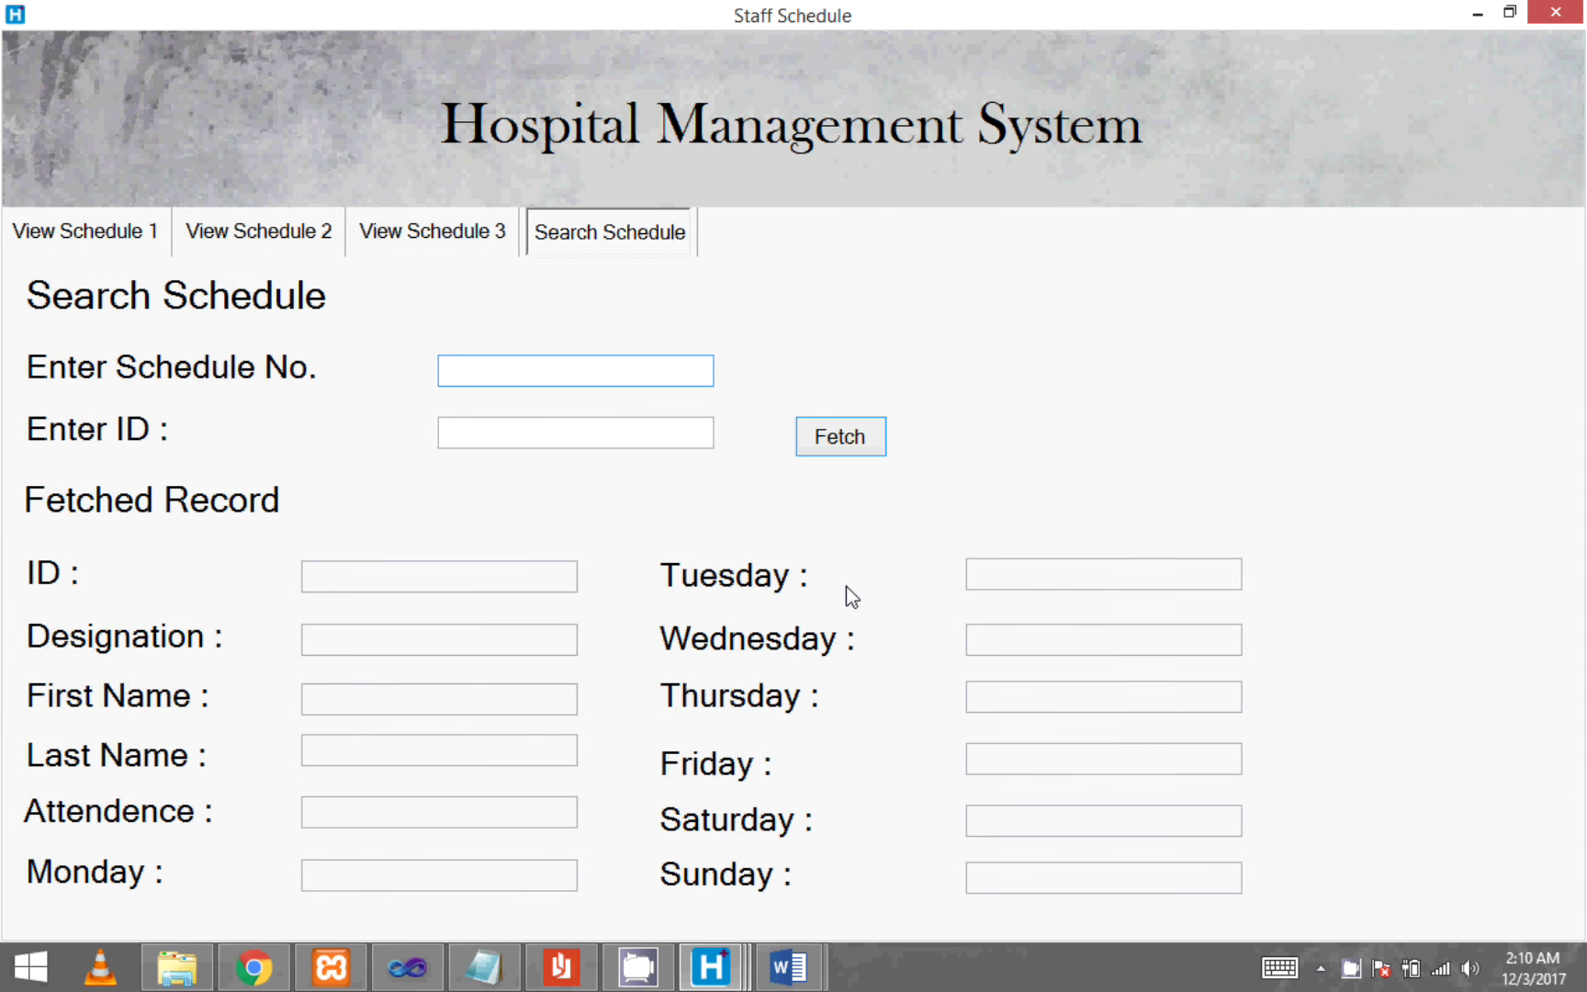
{"action": "key", "text": "alt+F4"}
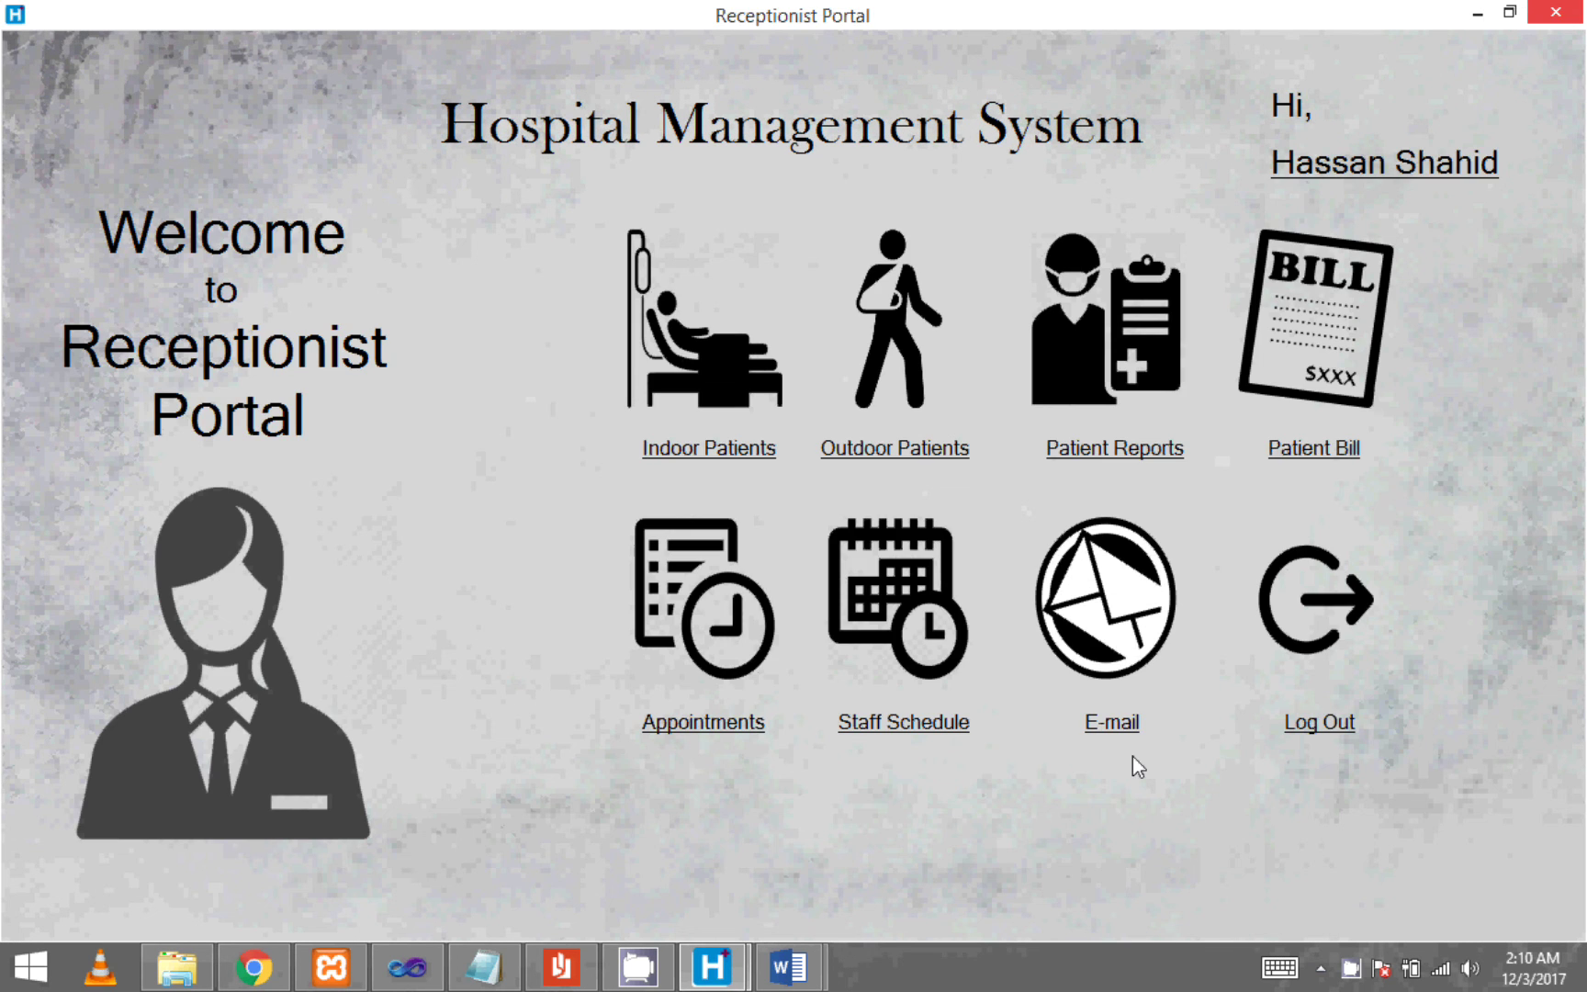
{"action": "left_click", "coordinate": [1134, 744]}
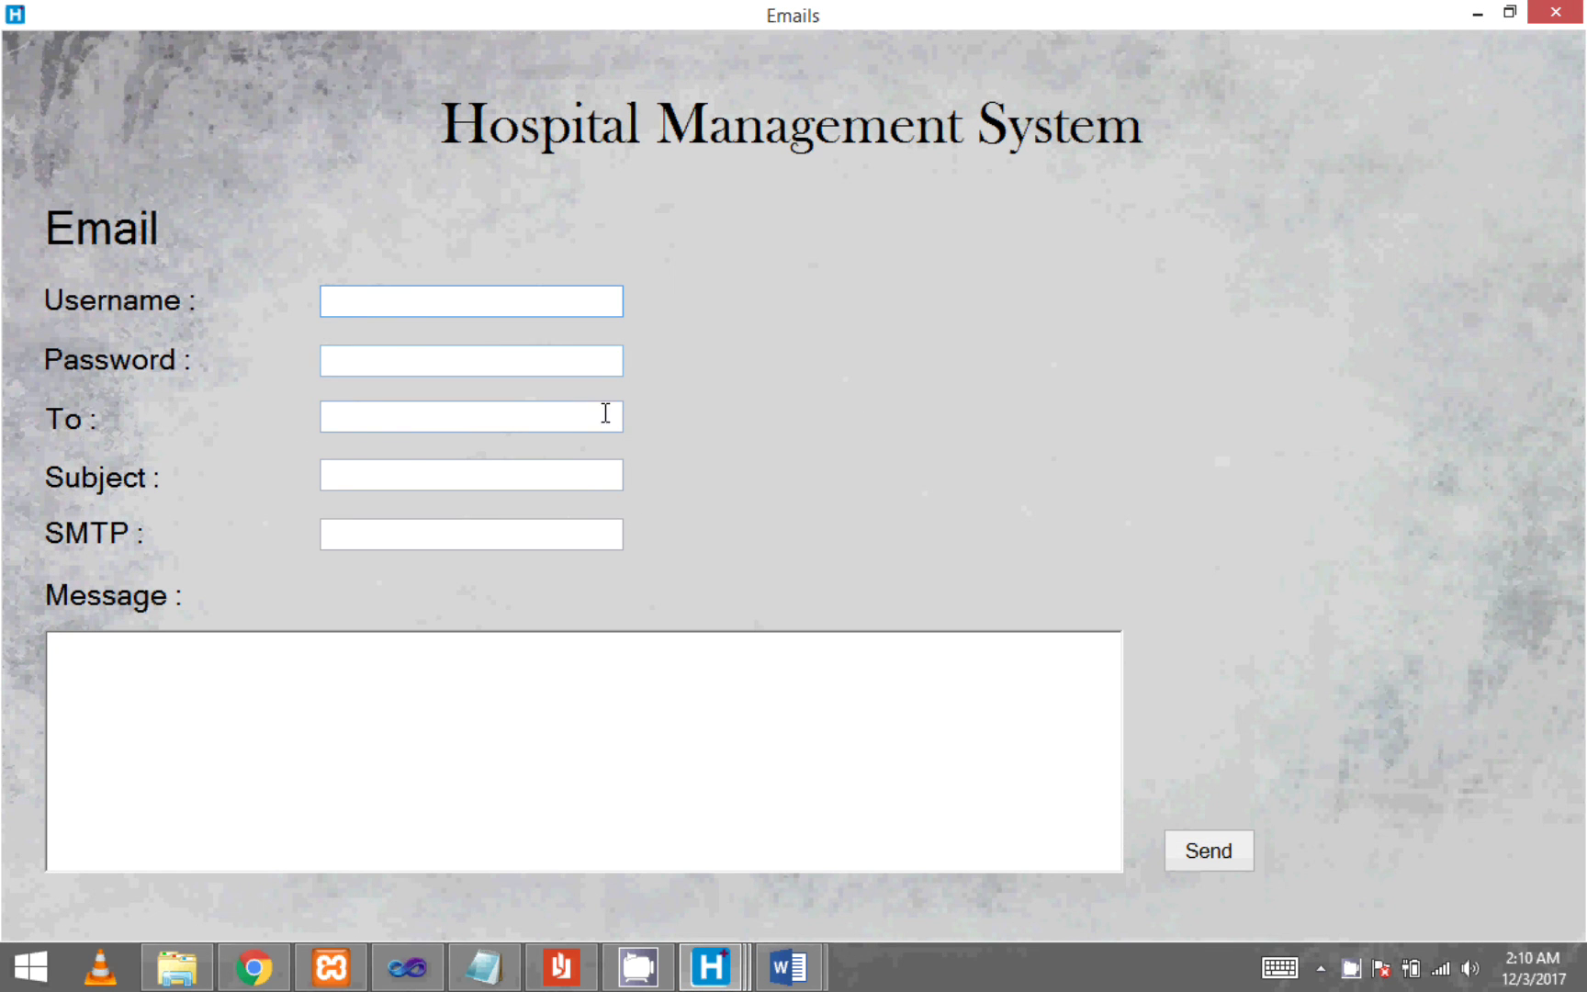
- Open the latest 2:09 AM Testing email in the Outlook inbox and scroll through it
{"action": "left_click", "coordinate": [265, 969]}
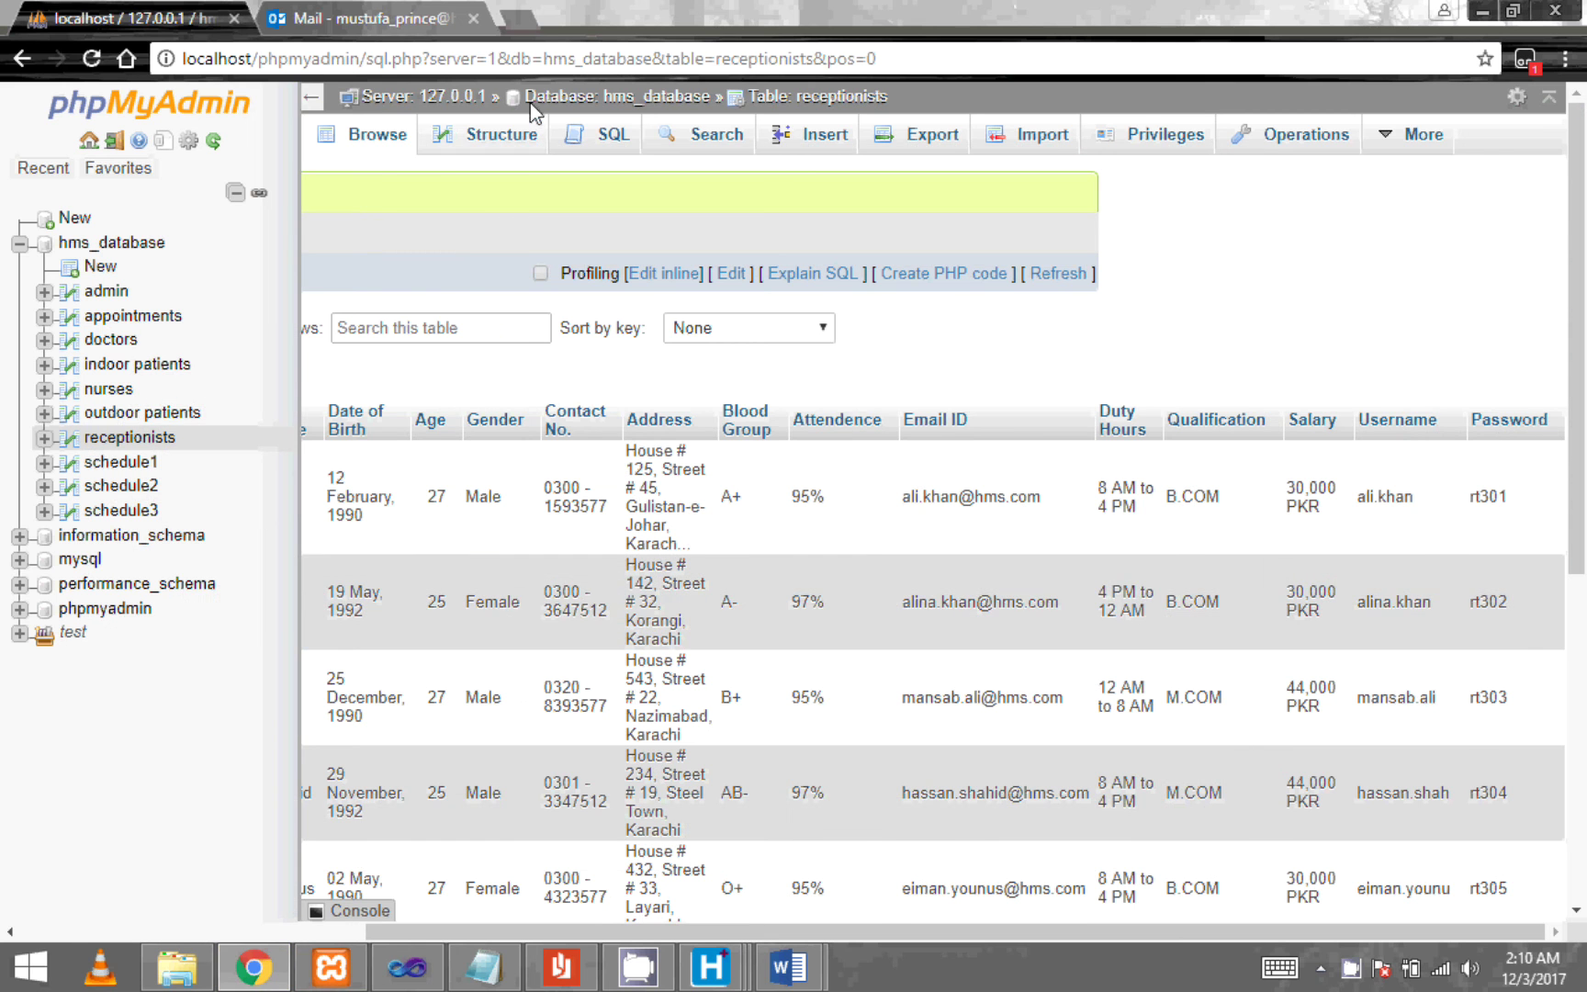
{"action": "left_click", "coordinate": [413, 15]}
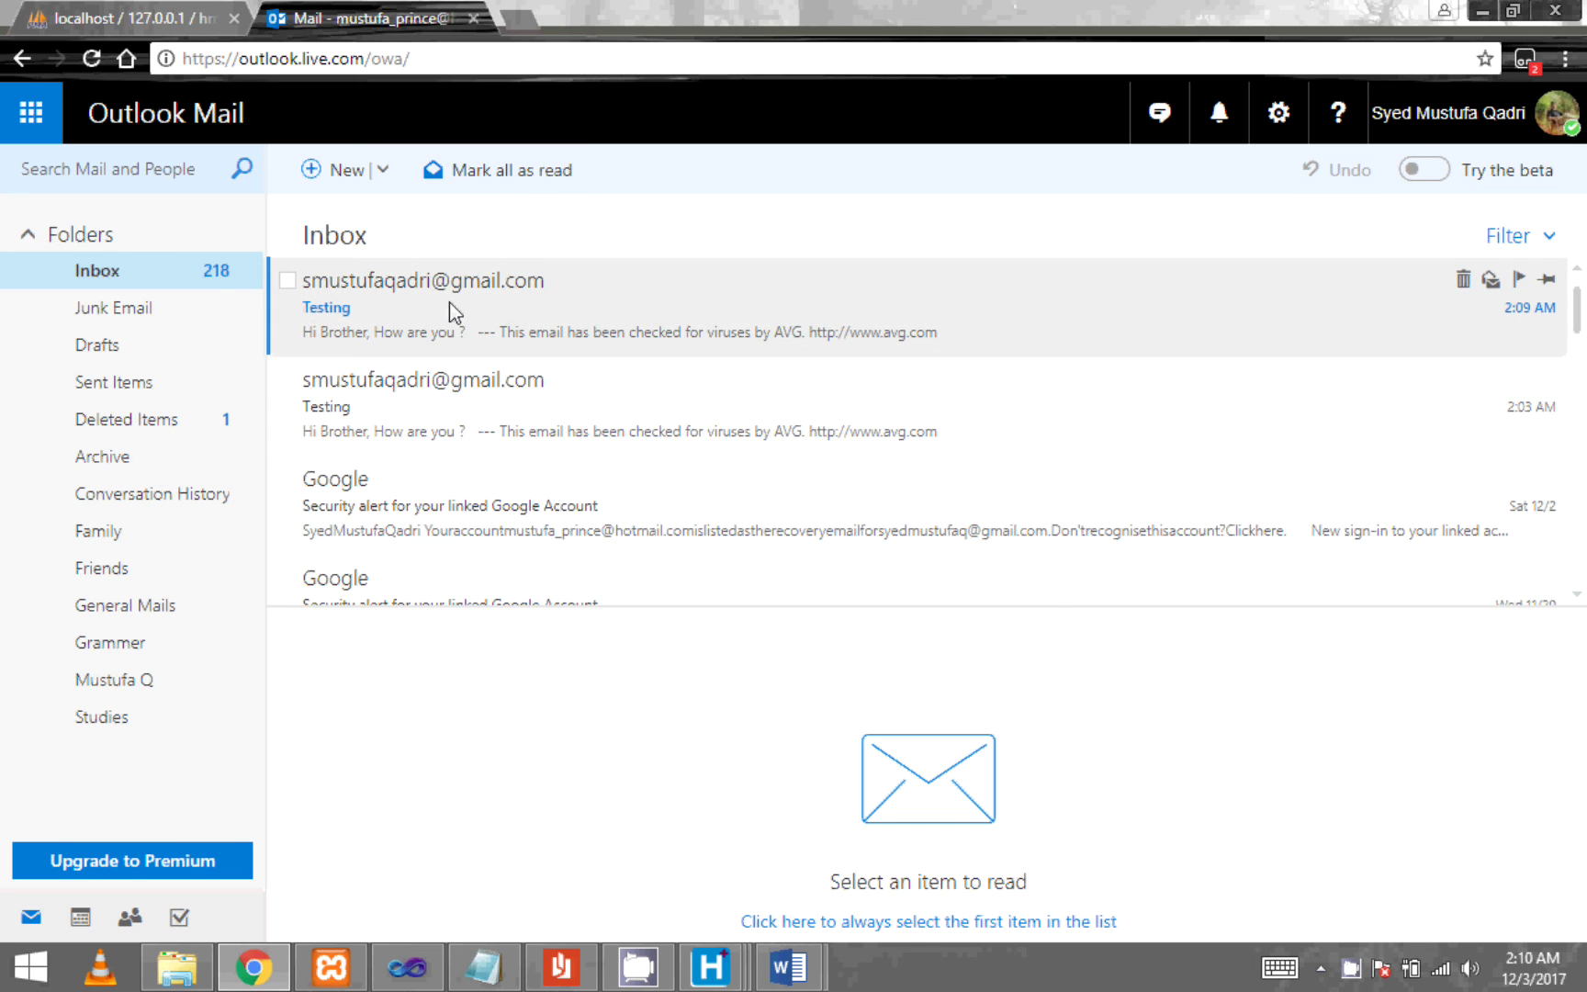
{"action": "left_click", "coordinate": [449, 303]}
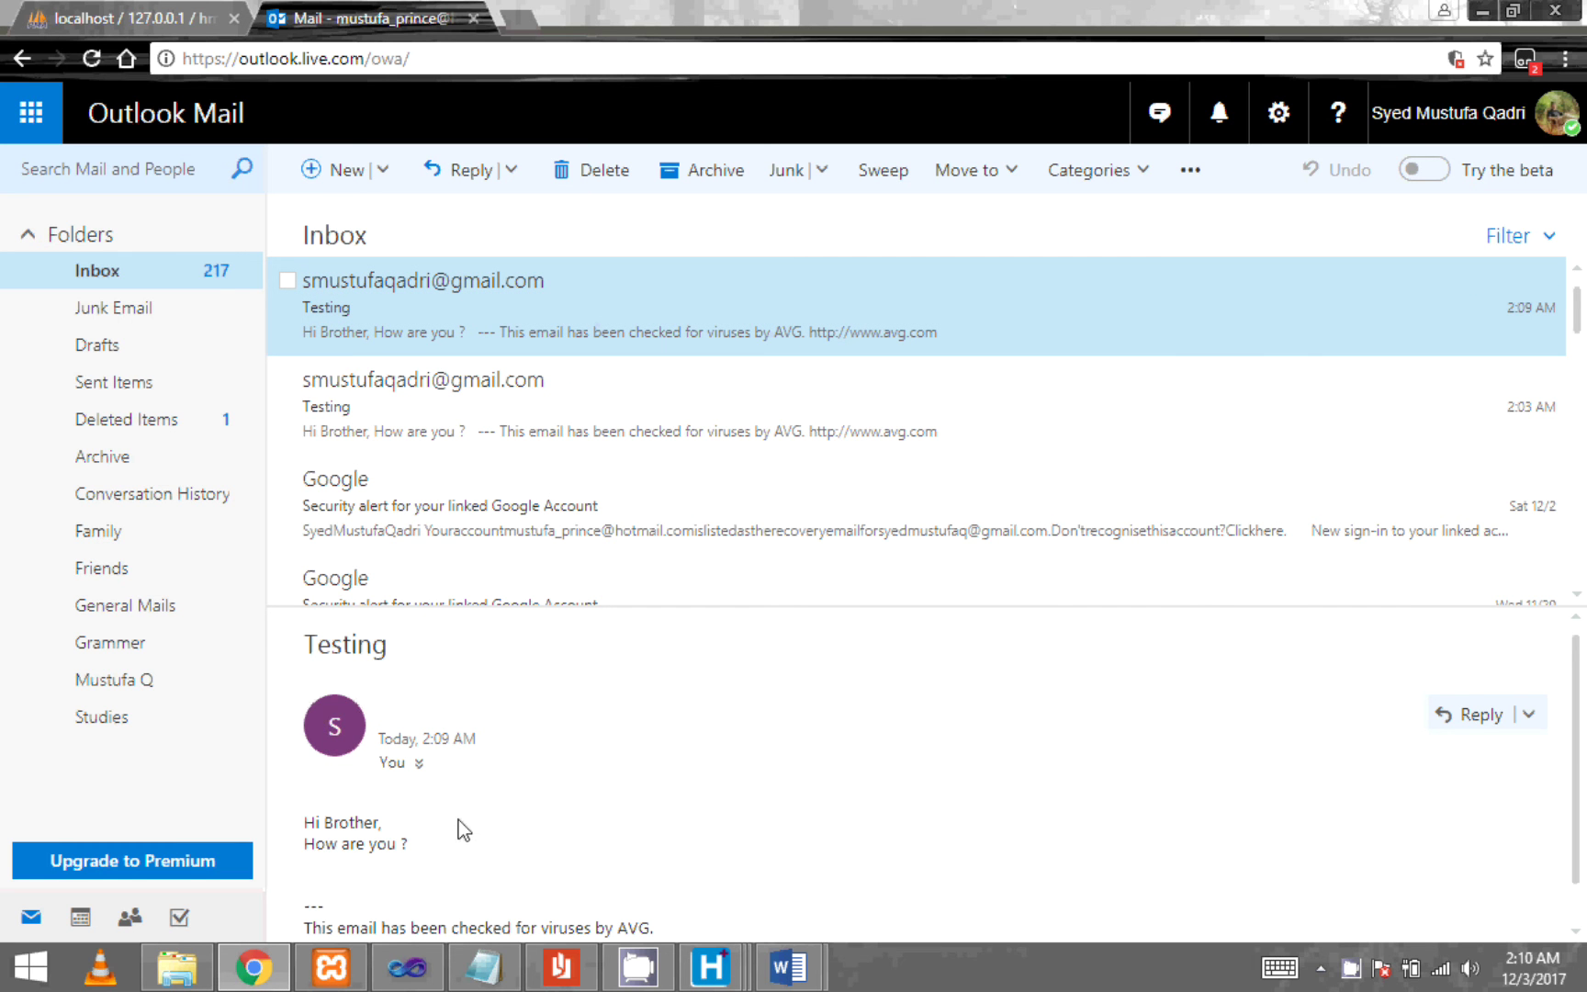
{"action": "scroll", "coordinate": [474, 825], "scroll_direction": "down", "scroll_amount": 3}
{"action": "scroll", "coordinate": [477, 826], "scroll_direction": "up", "scroll_amount": 3}
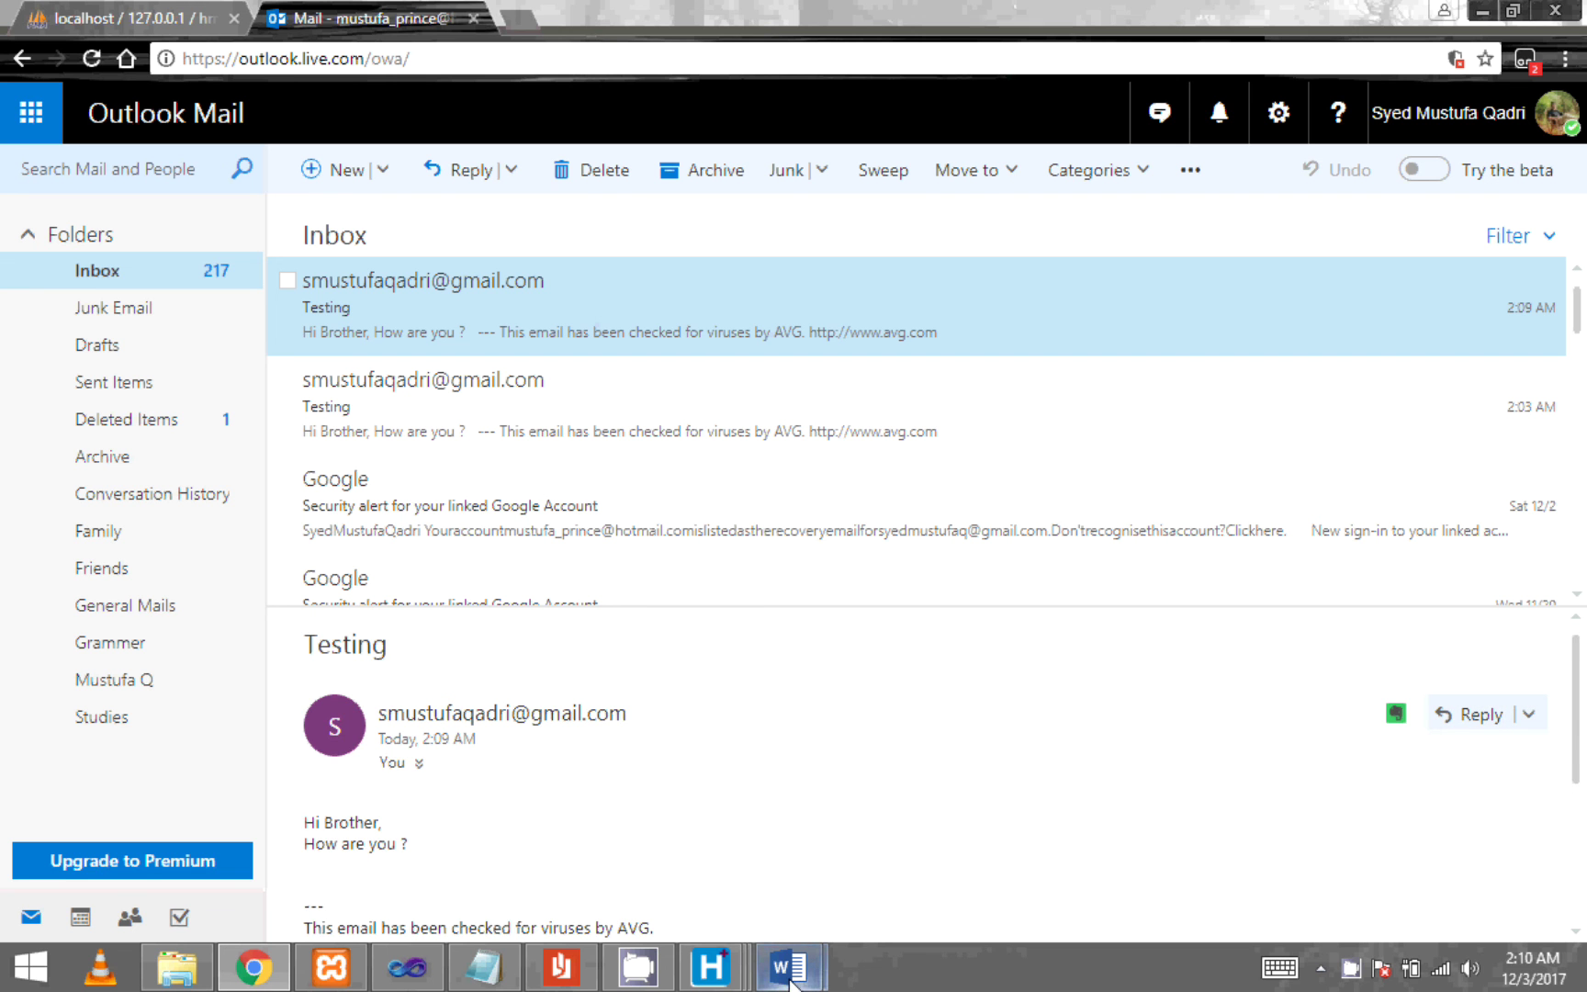
- Close the HMS Emails window, then exit the application and confirm with Yes
{"action": "mouse_move", "coordinate": [710, 966]}
{"action": "left_click", "coordinate": [909, 847]}
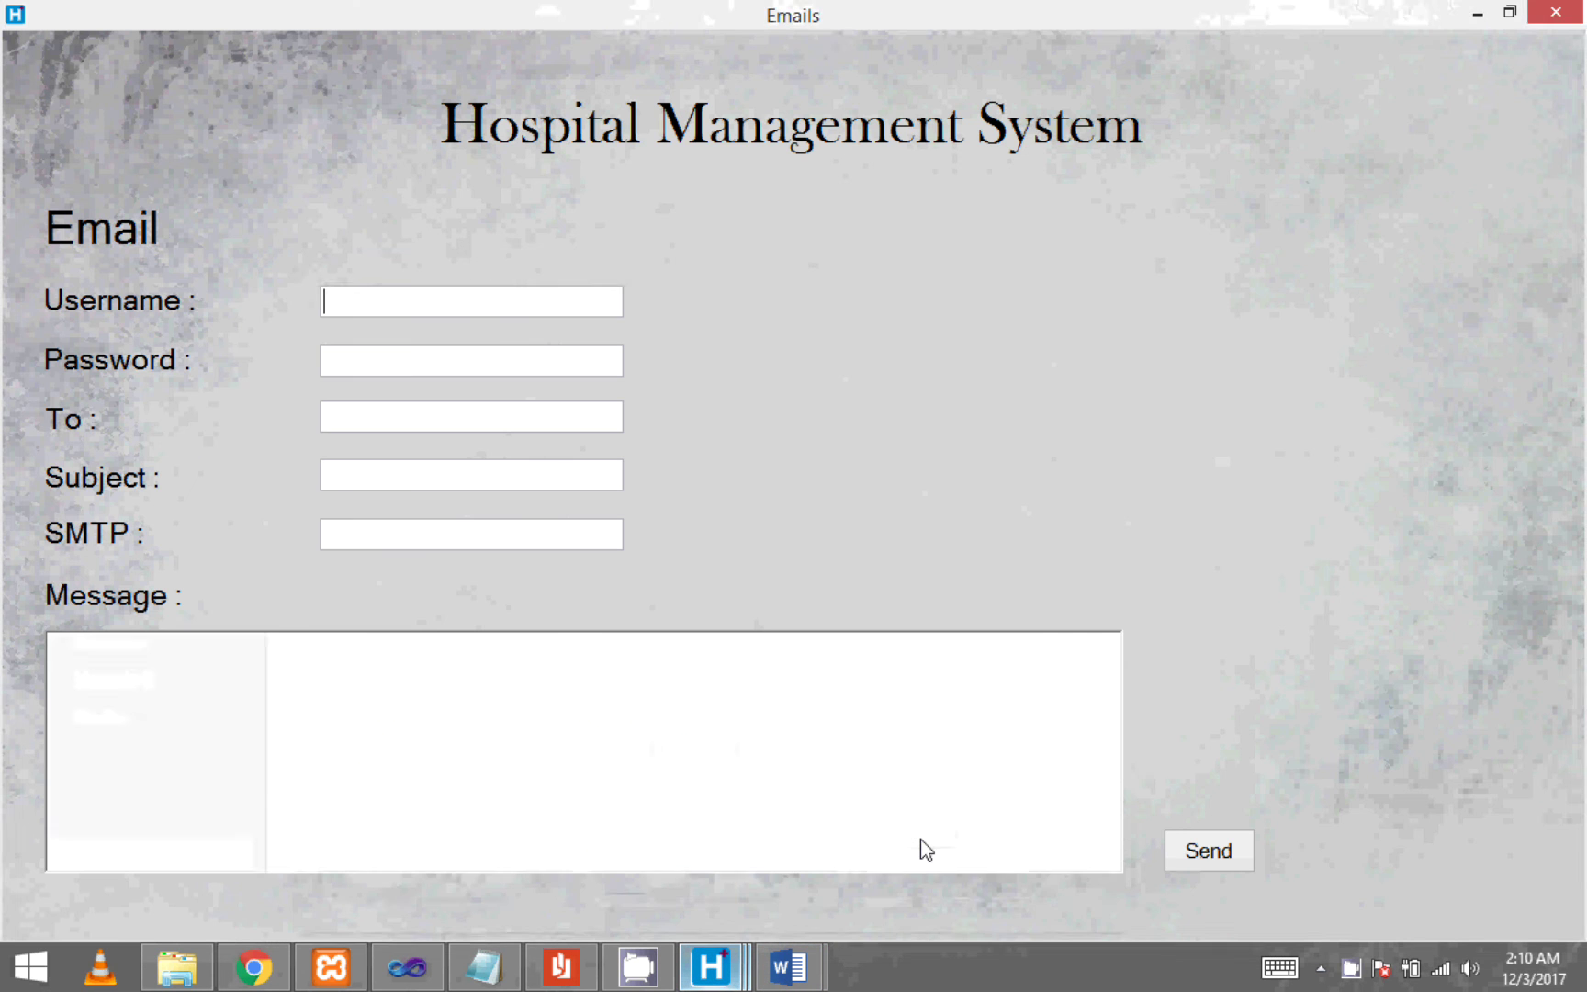
{"action": "left_click", "coordinate": [1555, 11]}
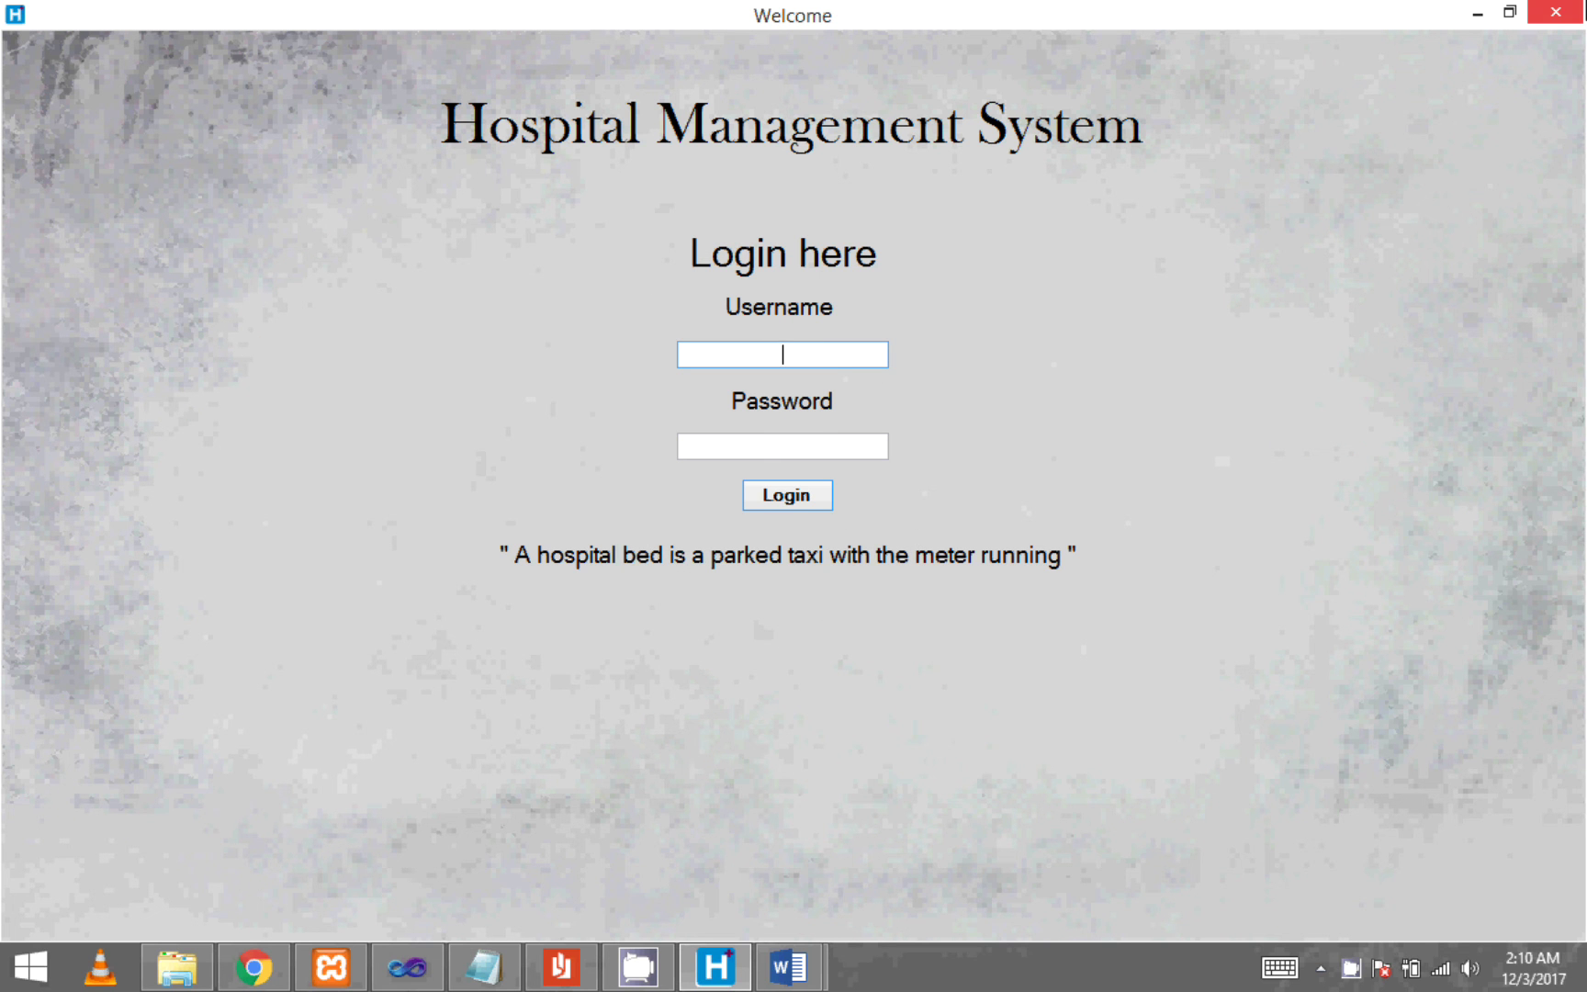
{"action": "left_click", "coordinate": [1555, 11]}
{"action": "left_click", "coordinate": [781, 566]}
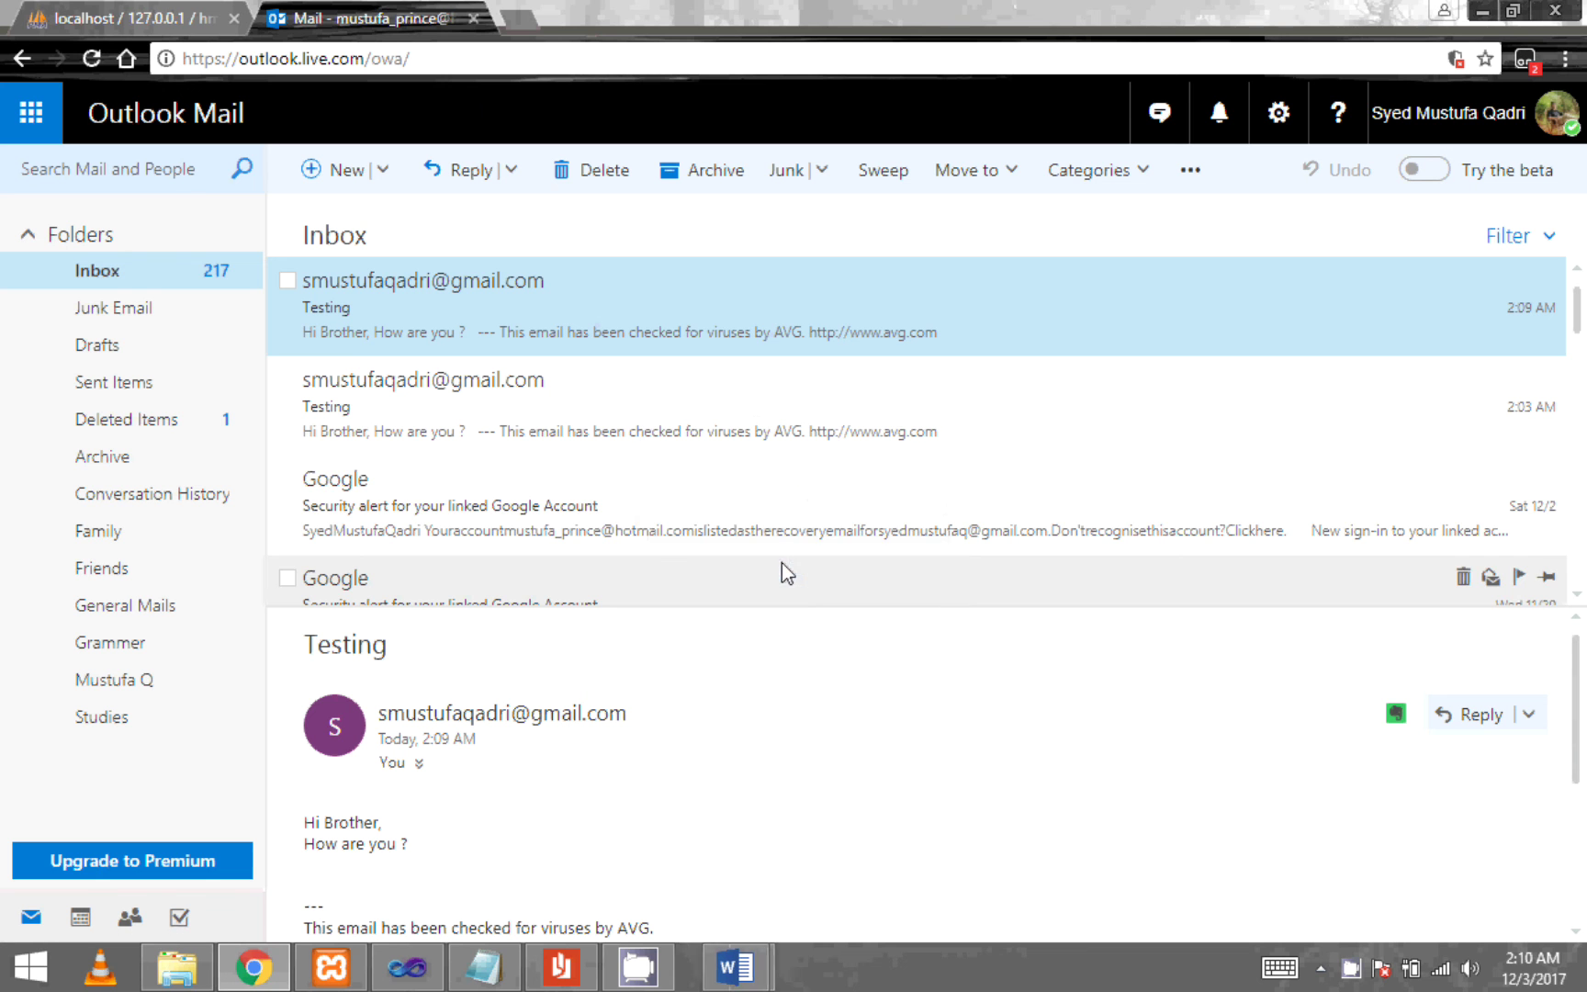
- Look over the HMS gui Form1.h login form design in Visual Studio
{"action": "left_click", "coordinate": [395, 975]}
{"action": "scroll", "coordinate": [840, 402], "scroll_direction": "down", "scroll_amount": 5}
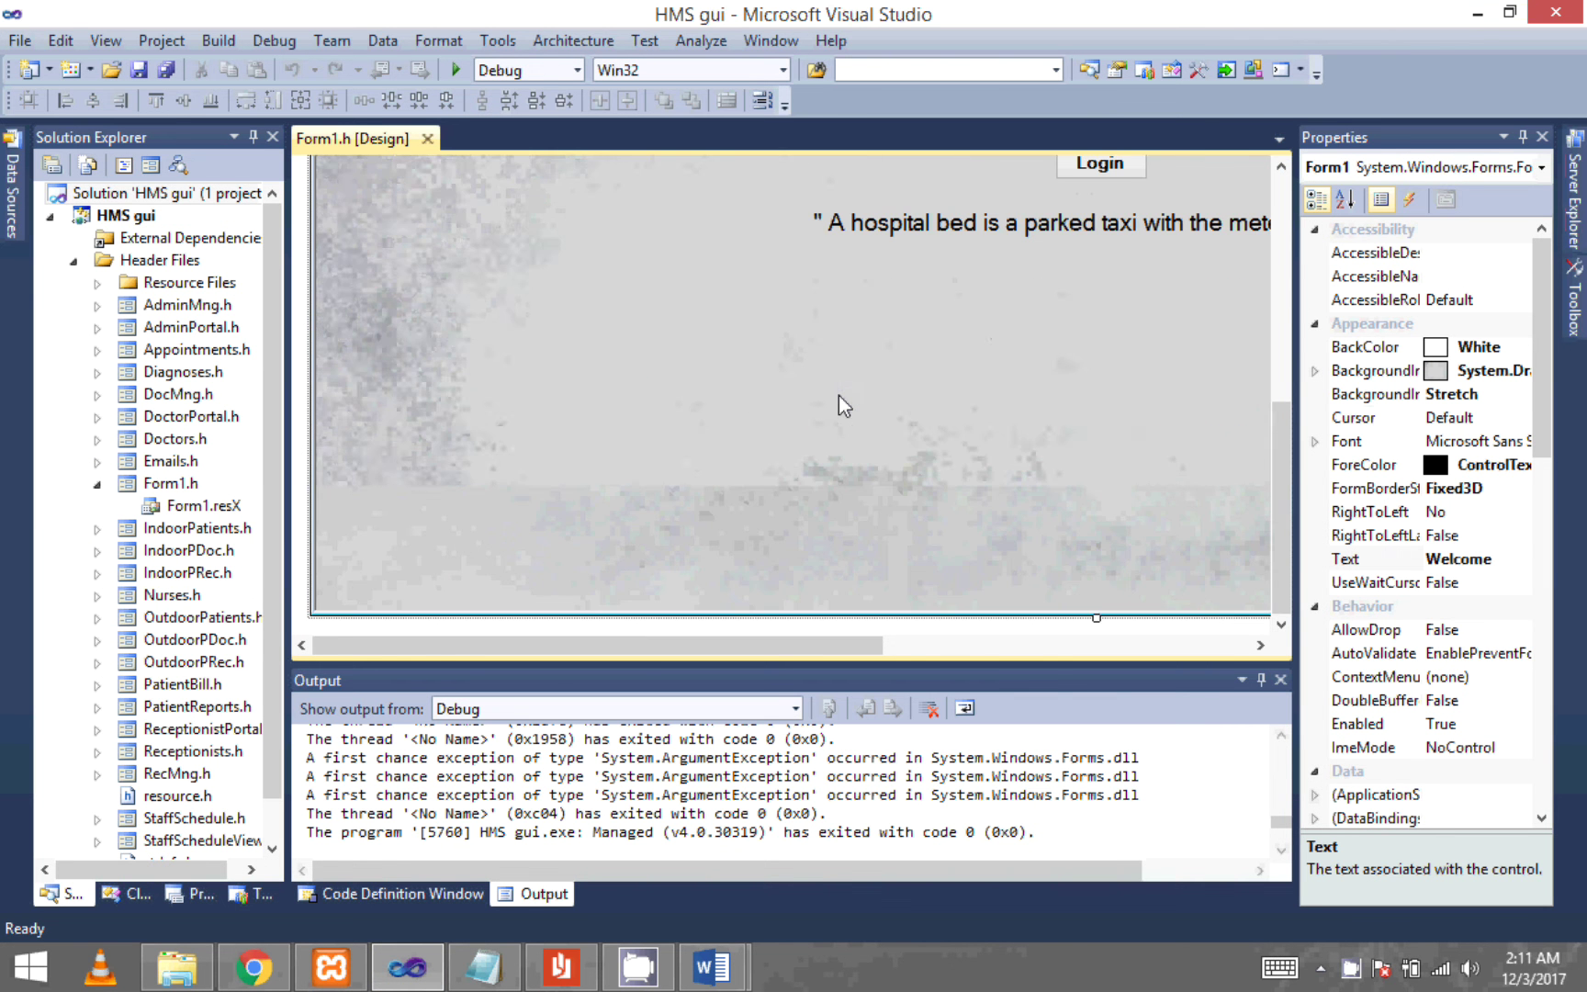
{"action": "scroll", "coordinate": [858, 427], "scroll_direction": "up", "scroll_amount": 5}
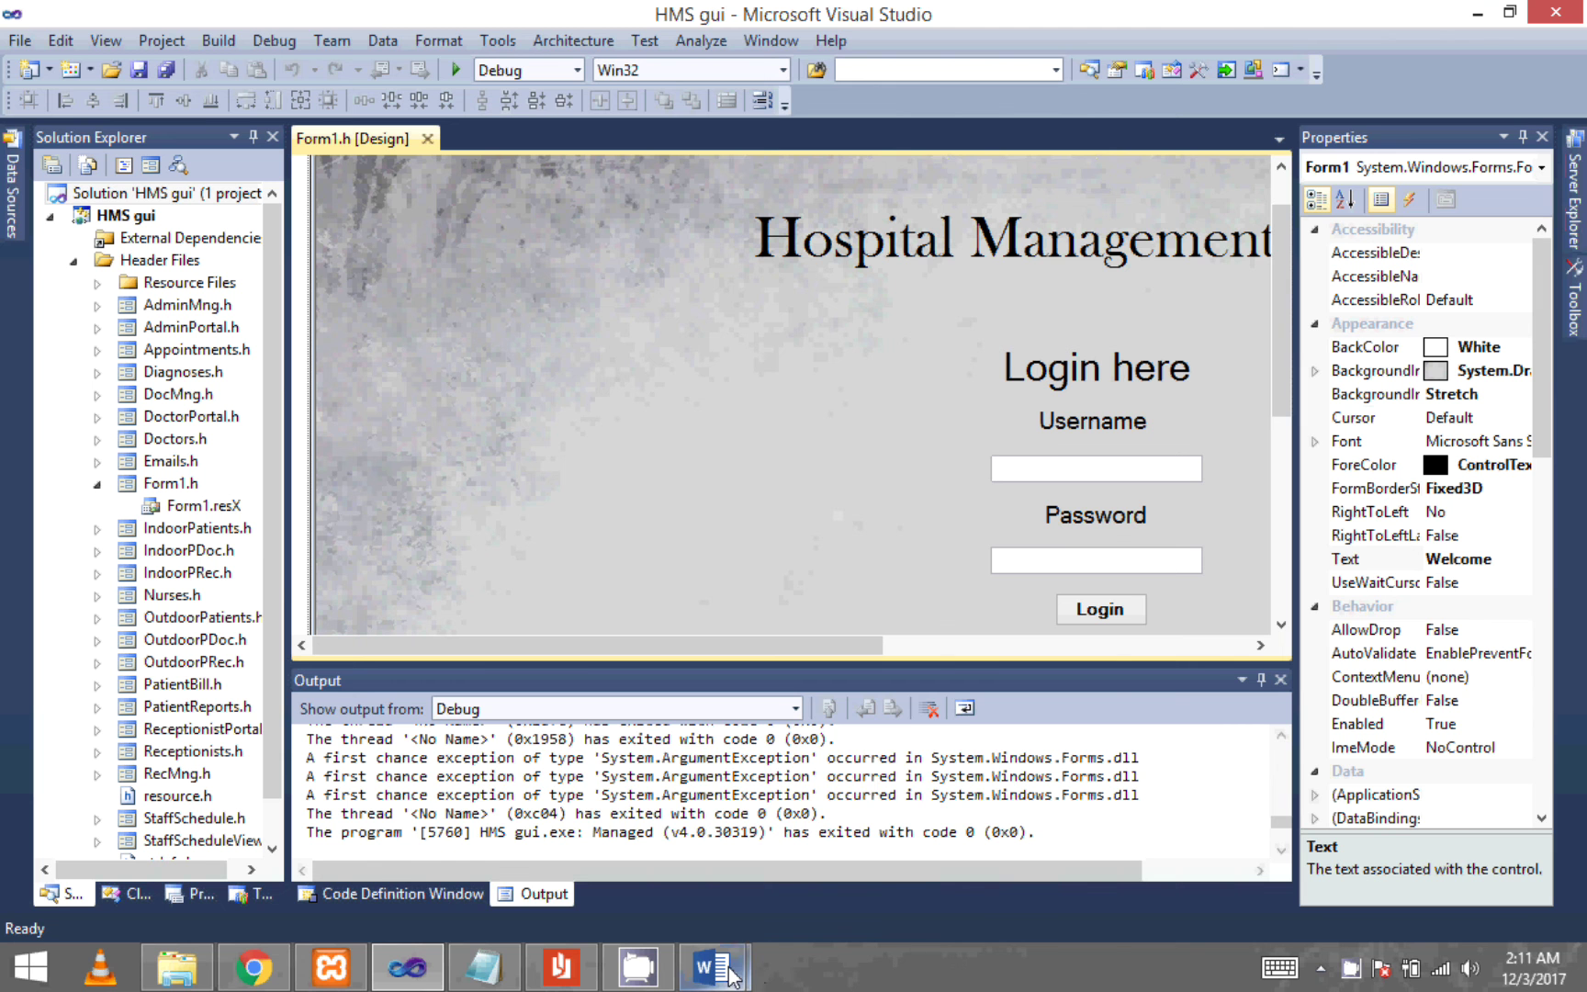
- Bring the exp narration script forward in Notepad and focus its text
{"action": "mouse_move", "coordinate": [730, 976]}
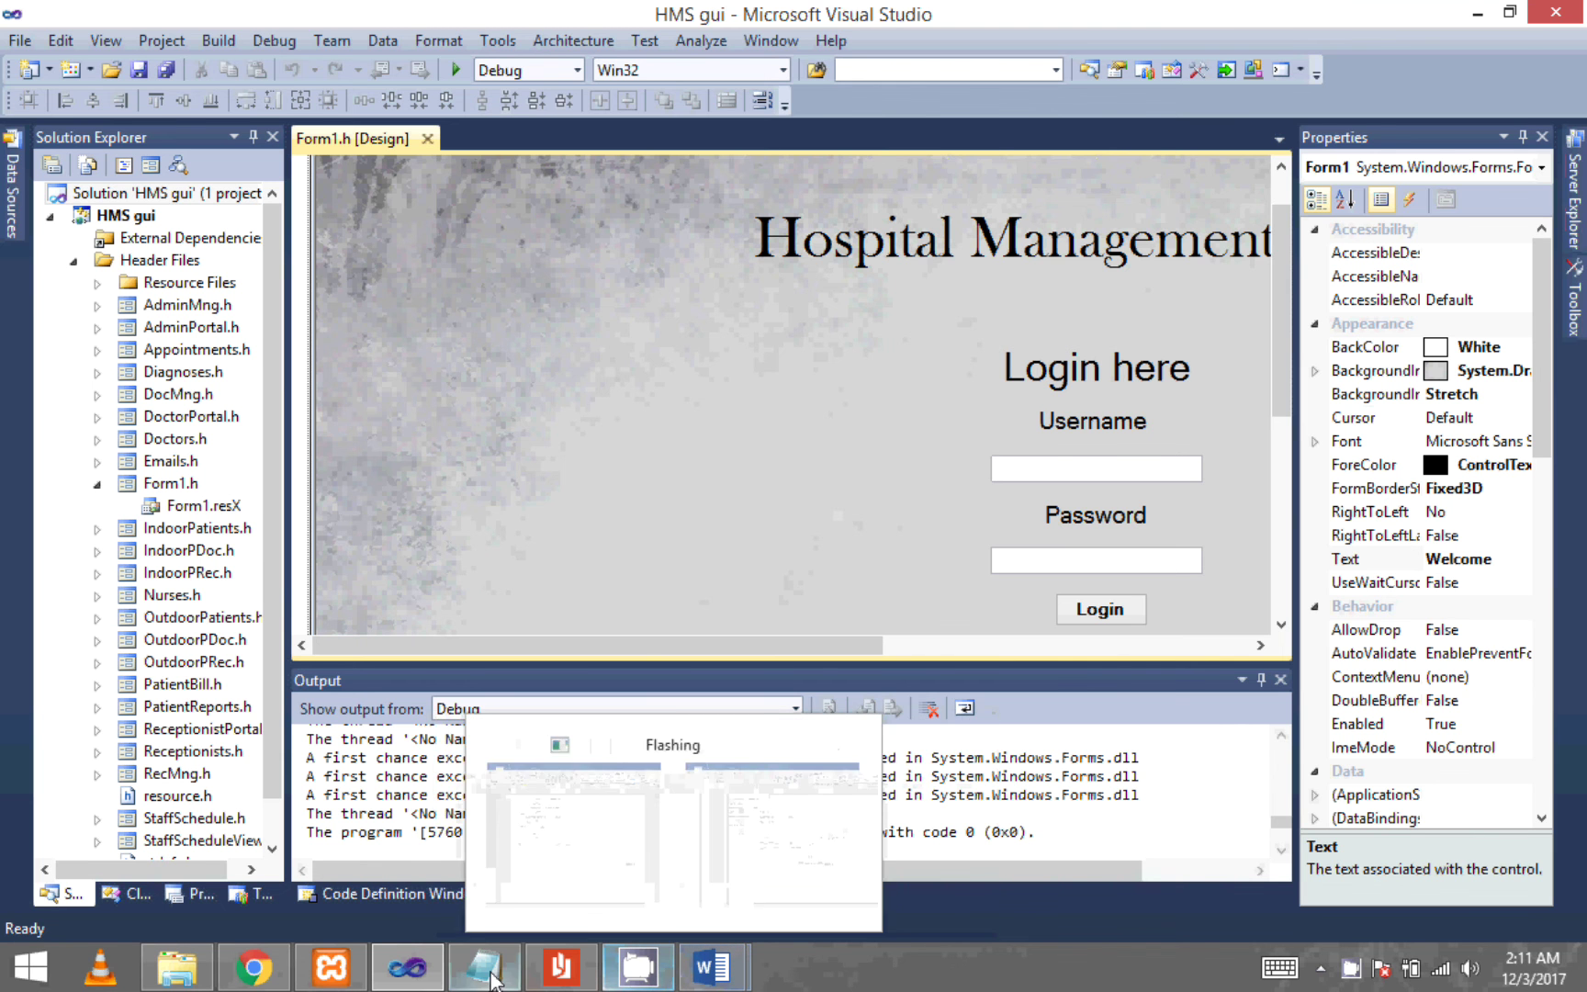
{"action": "left_click", "coordinate": [484, 966]}
{"action": "left_click", "coordinate": [748, 616]}
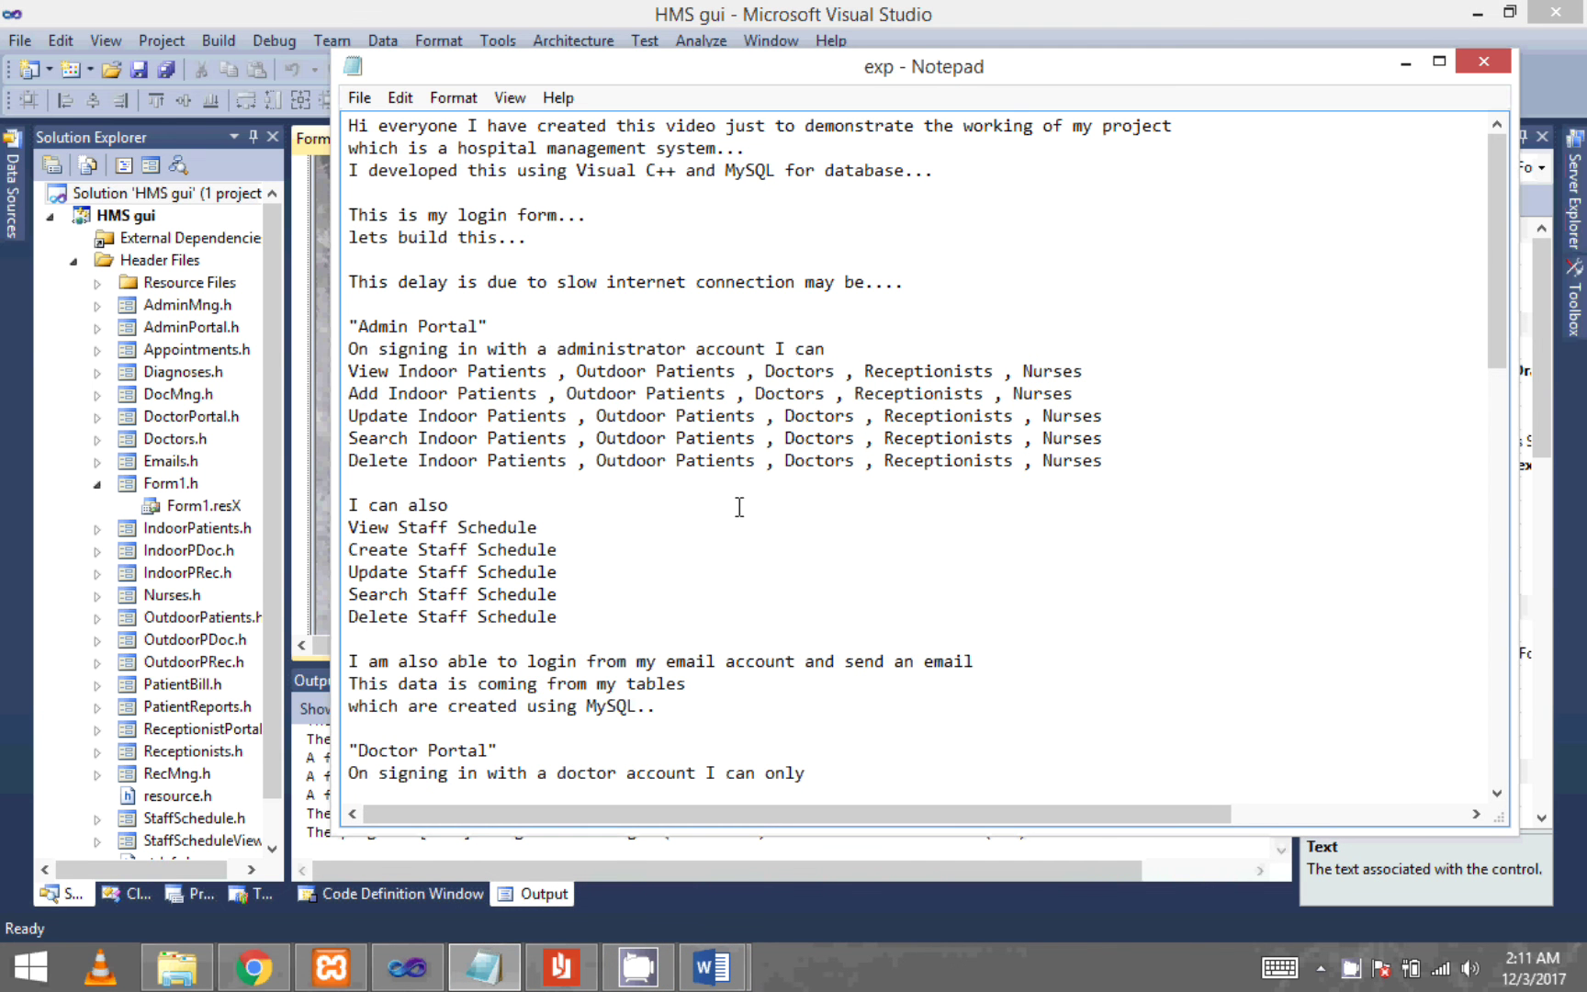
- Highlight the Admin Portal paragraph and the staff schedule lines while reading the script
{"action": "left_click", "coordinate": [754, 574]}
{"action": "left_click_drag", "start_coordinate": [1122, 461], "coordinate": [271, 321]}
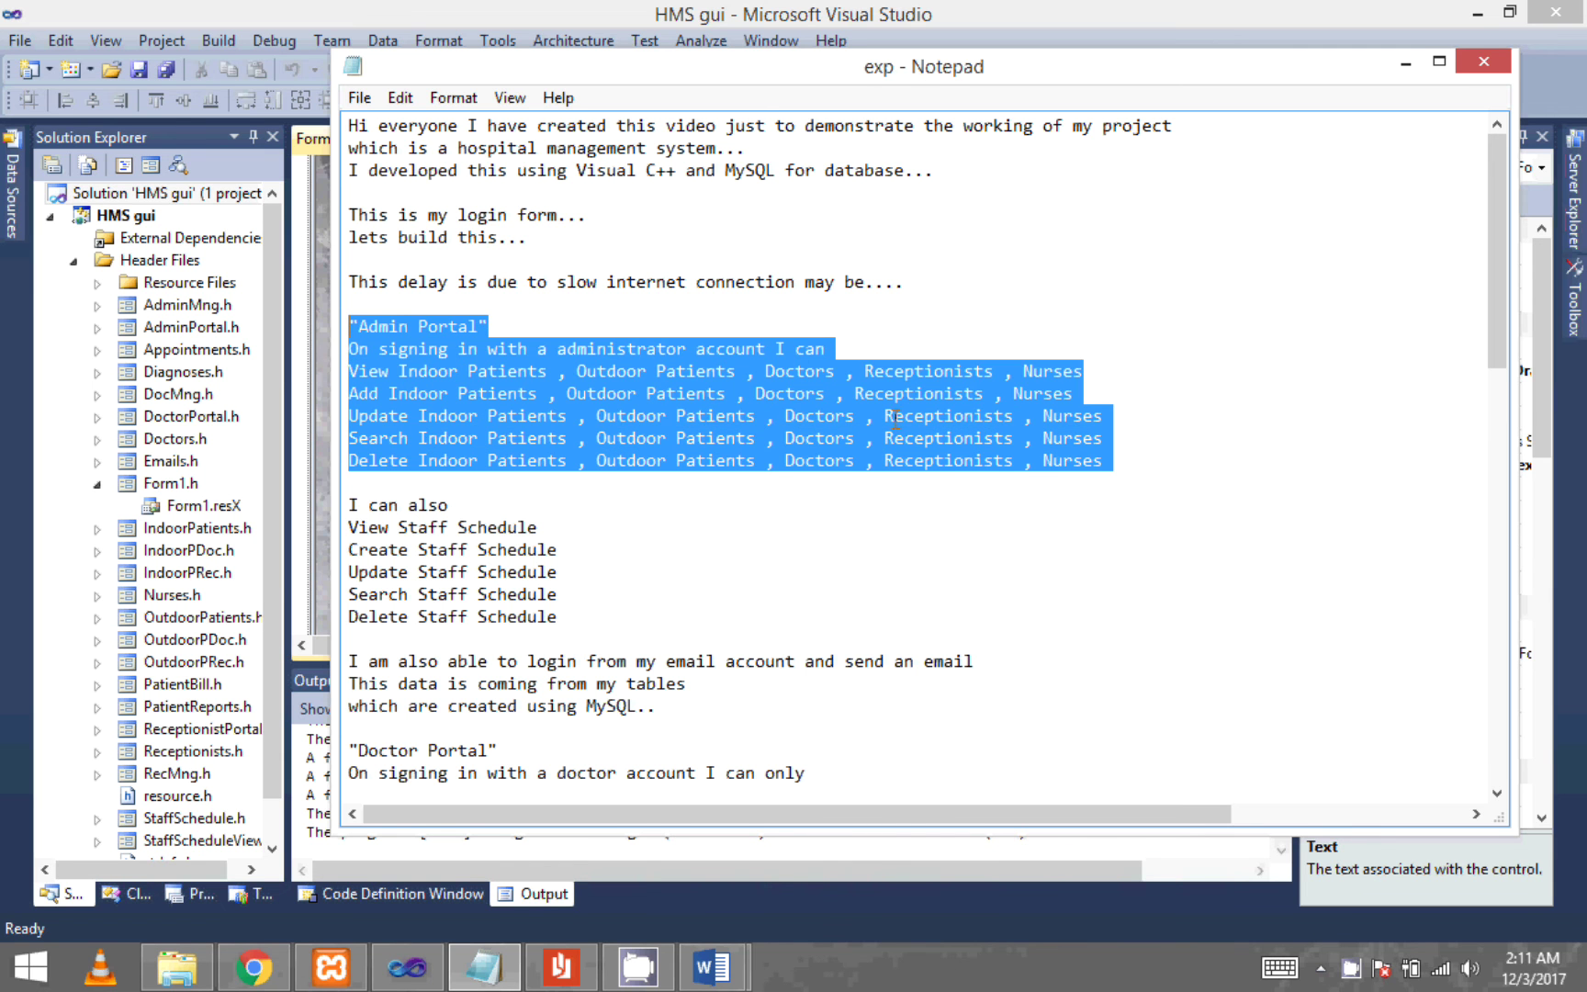
{"action": "left_click", "coordinate": [886, 571]}
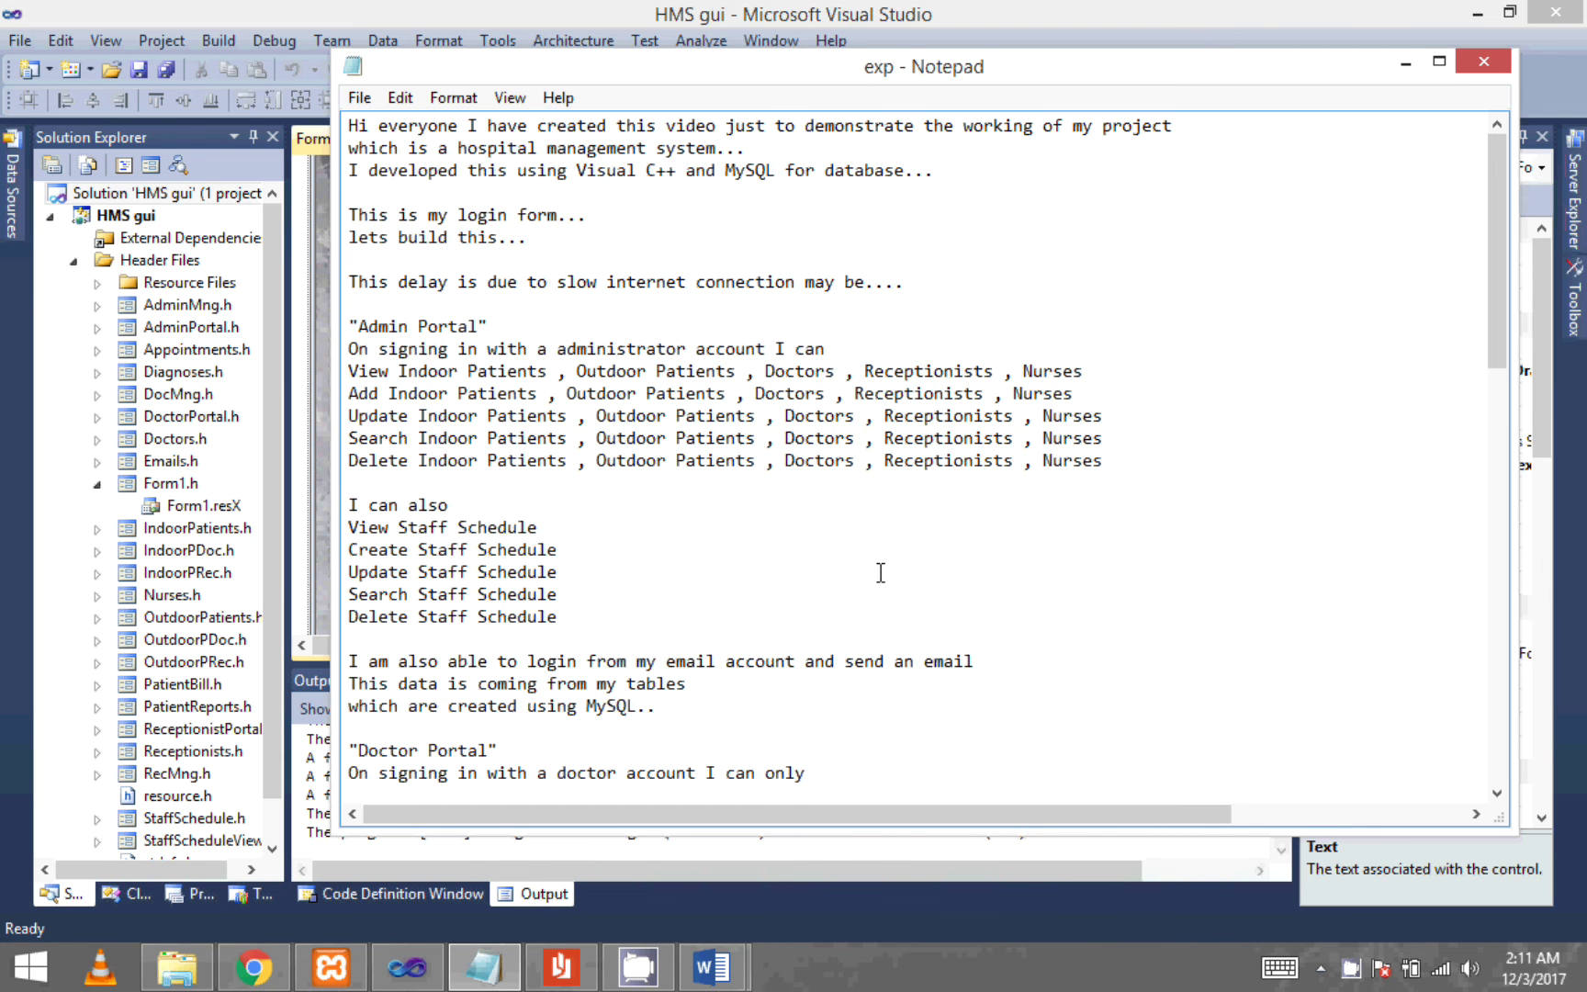
{"action": "left_click_drag", "start_coordinate": [629, 634], "coordinate": [322, 510]}
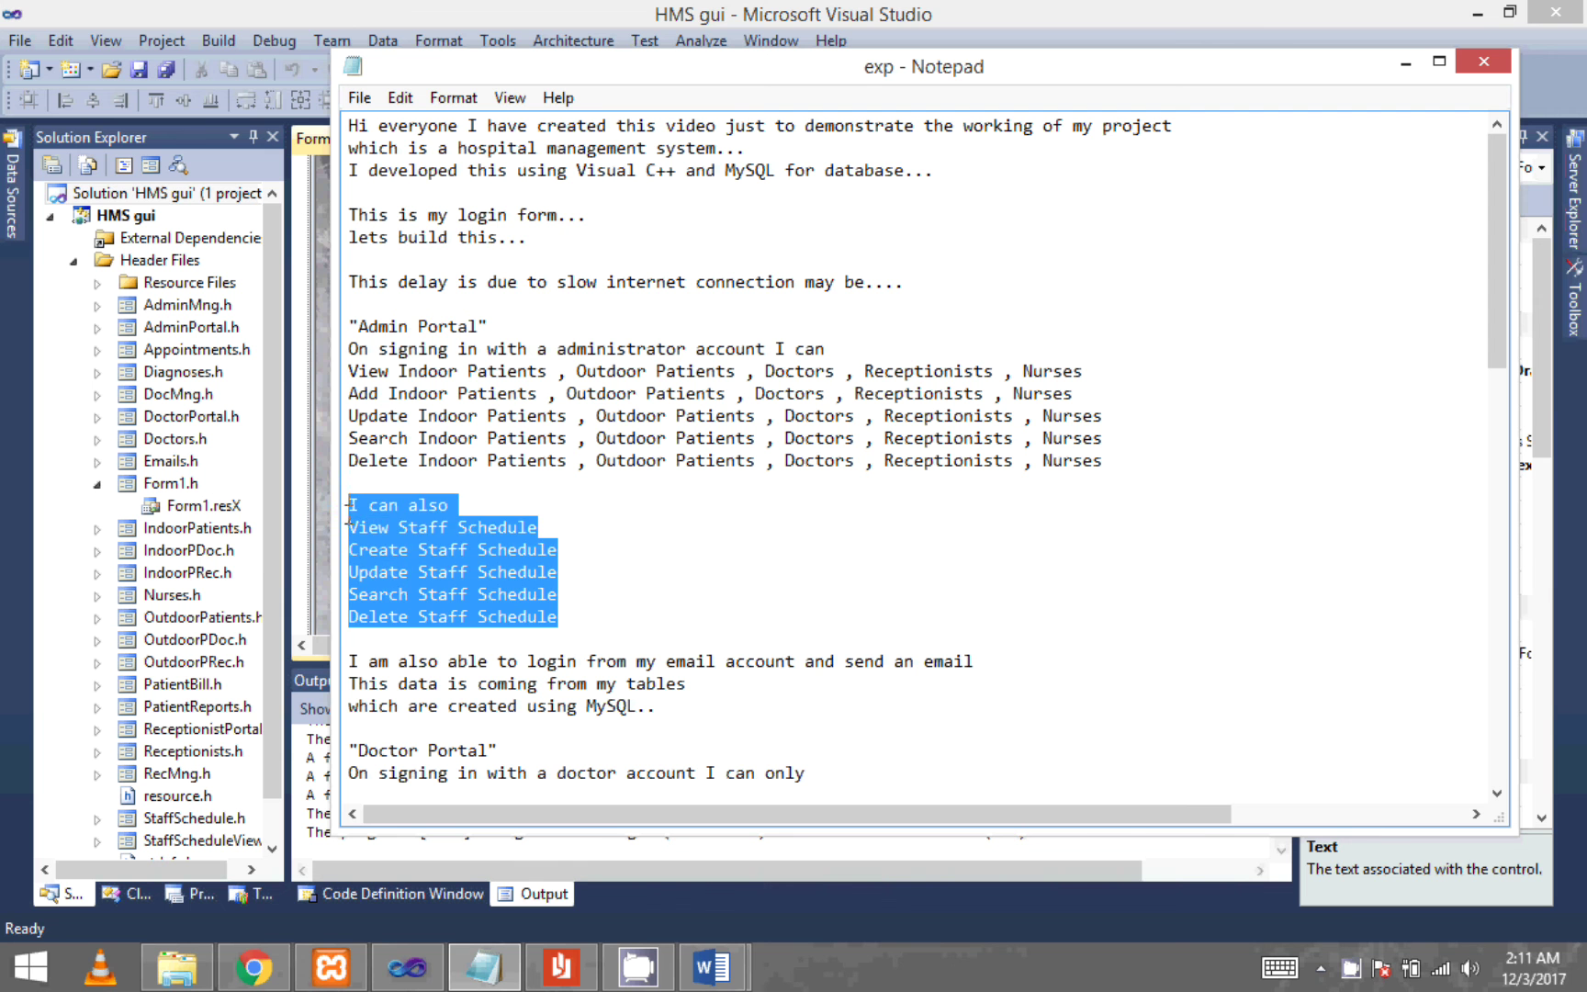
{"action": "left_click", "coordinate": [918, 580]}
- Scroll down the script and highlight the receptionist's additional feature lines
{"action": "scroll", "coordinate": [919, 581], "scroll_direction": "down", "scroll_amount": 3}
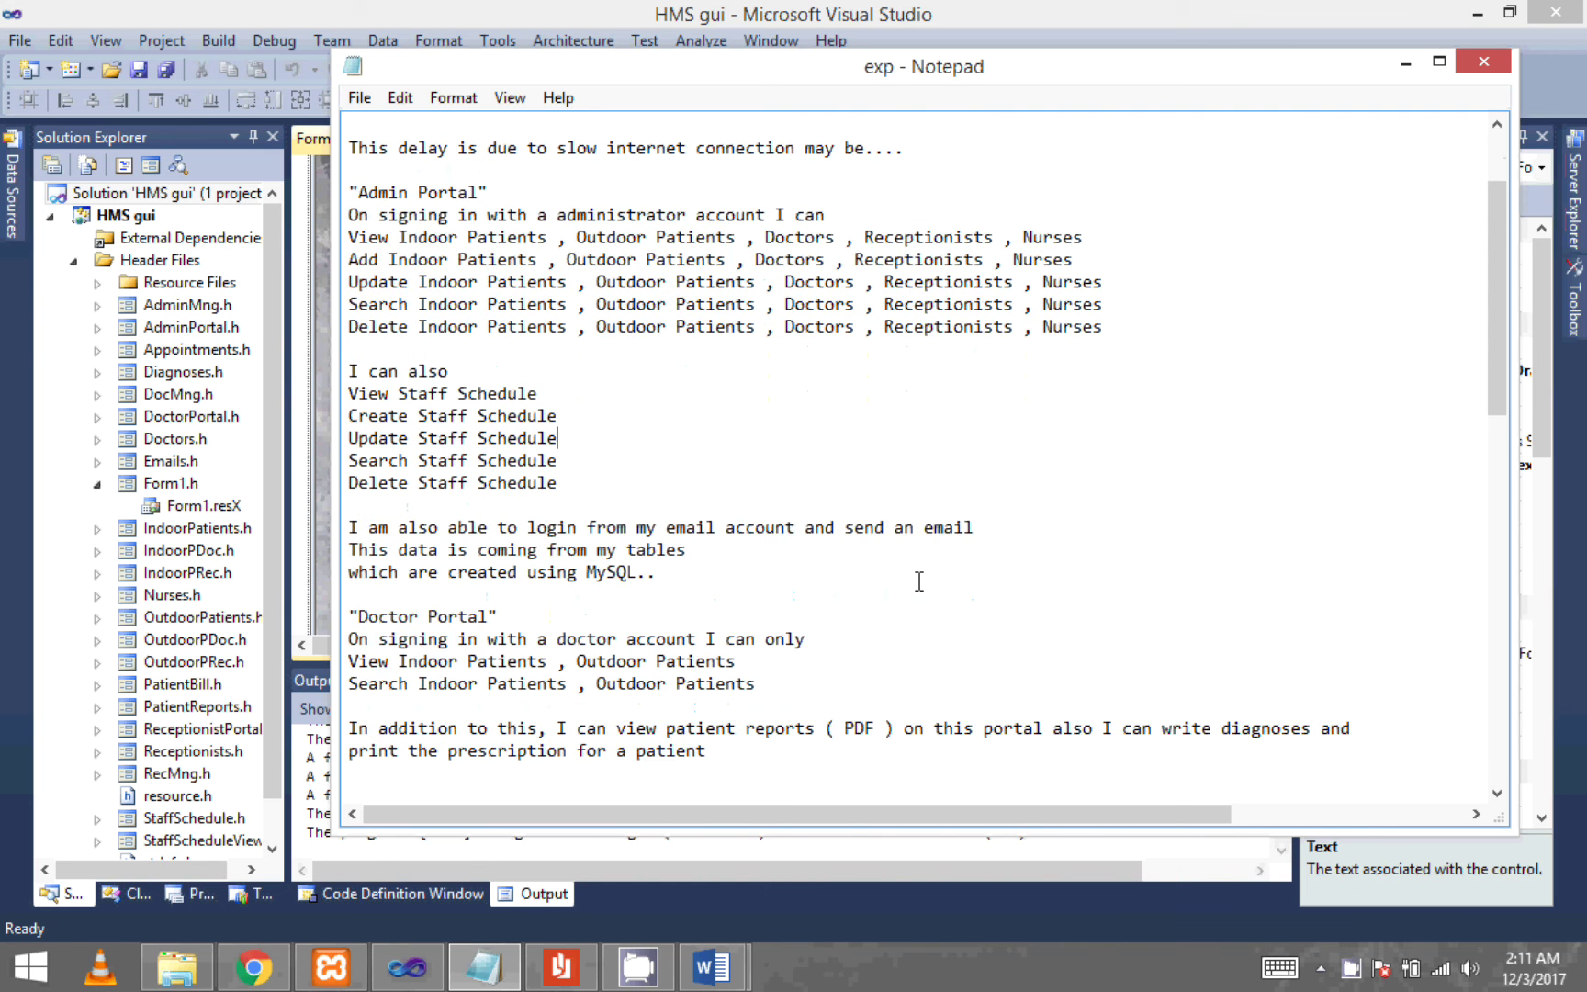
{"action": "scroll", "coordinate": [918, 580], "scroll_direction": "down", "scroll_amount": 3}
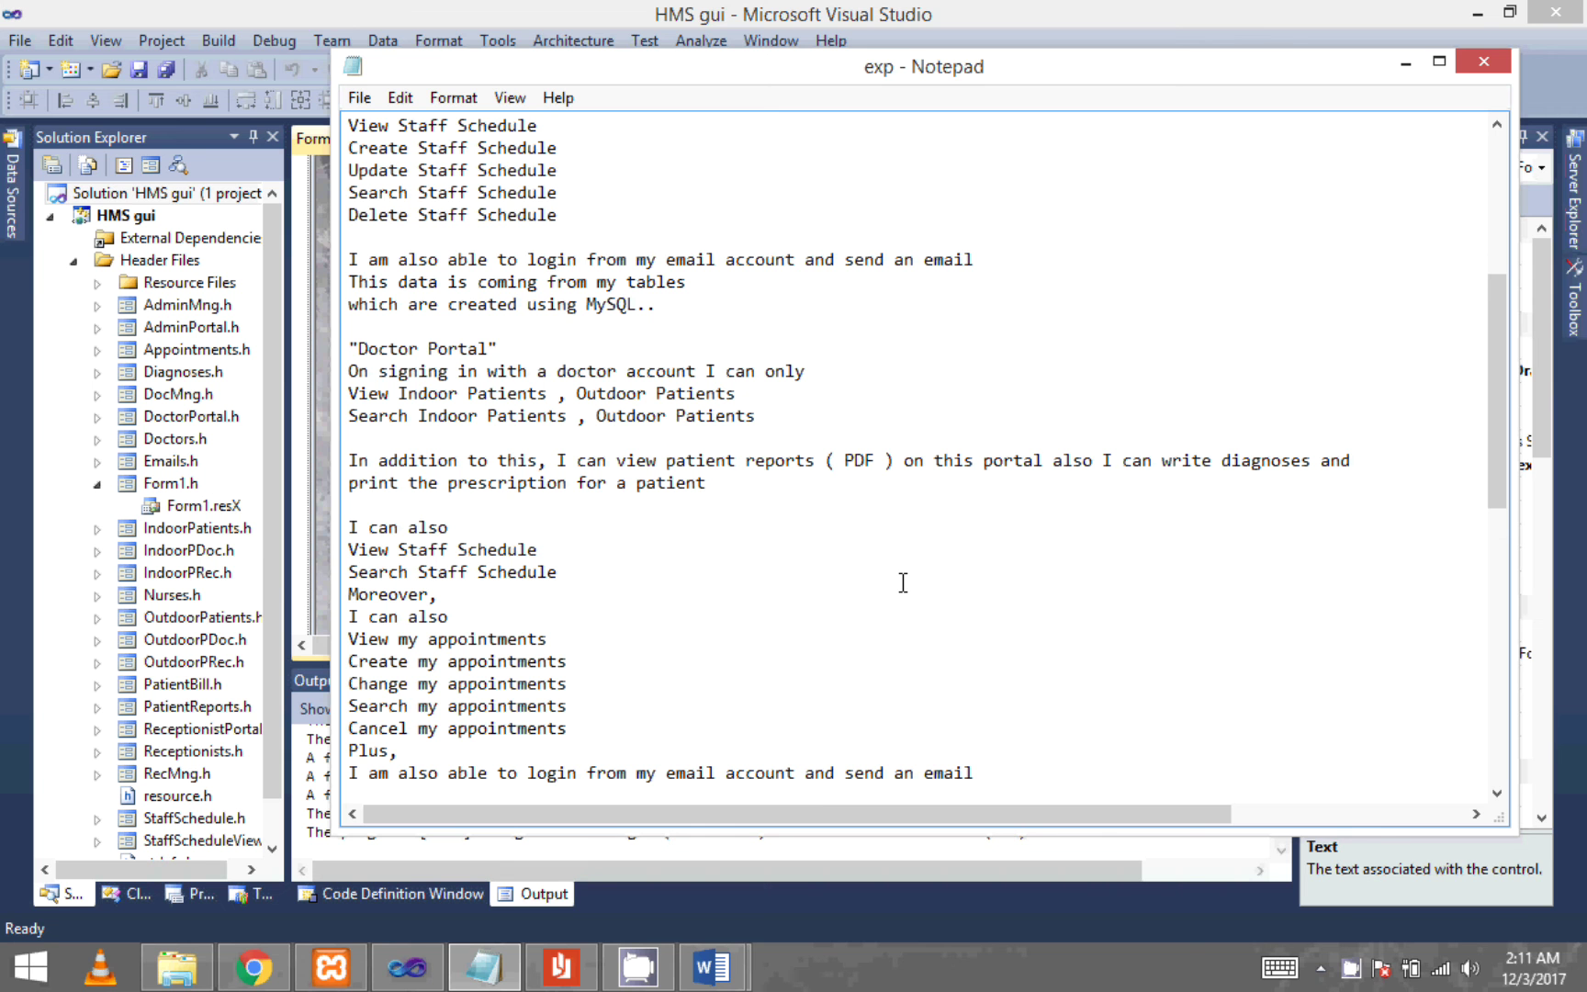
{"action": "scroll", "coordinate": [902, 582], "scroll_direction": "down", "scroll_amount": 1}
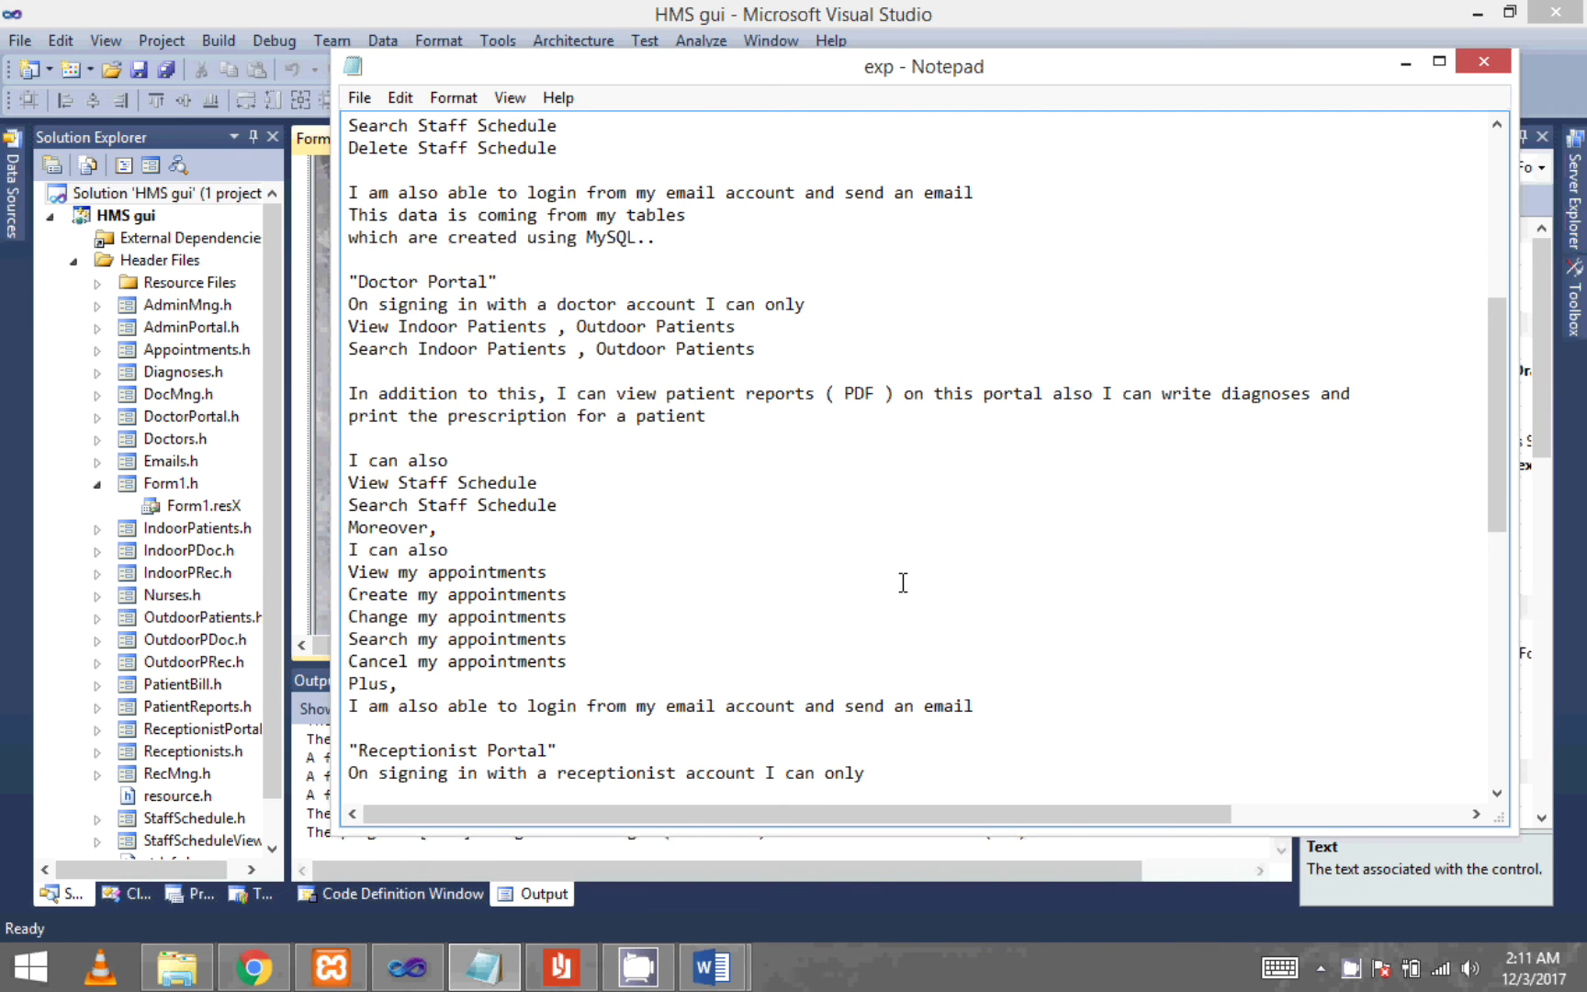
{"action": "scroll", "coordinate": [903, 582], "scroll_direction": "down", "scroll_amount": 1}
{"action": "scroll", "coordinate": [903, 582], "scroll_direction": "down", "scroll_amount": 1}
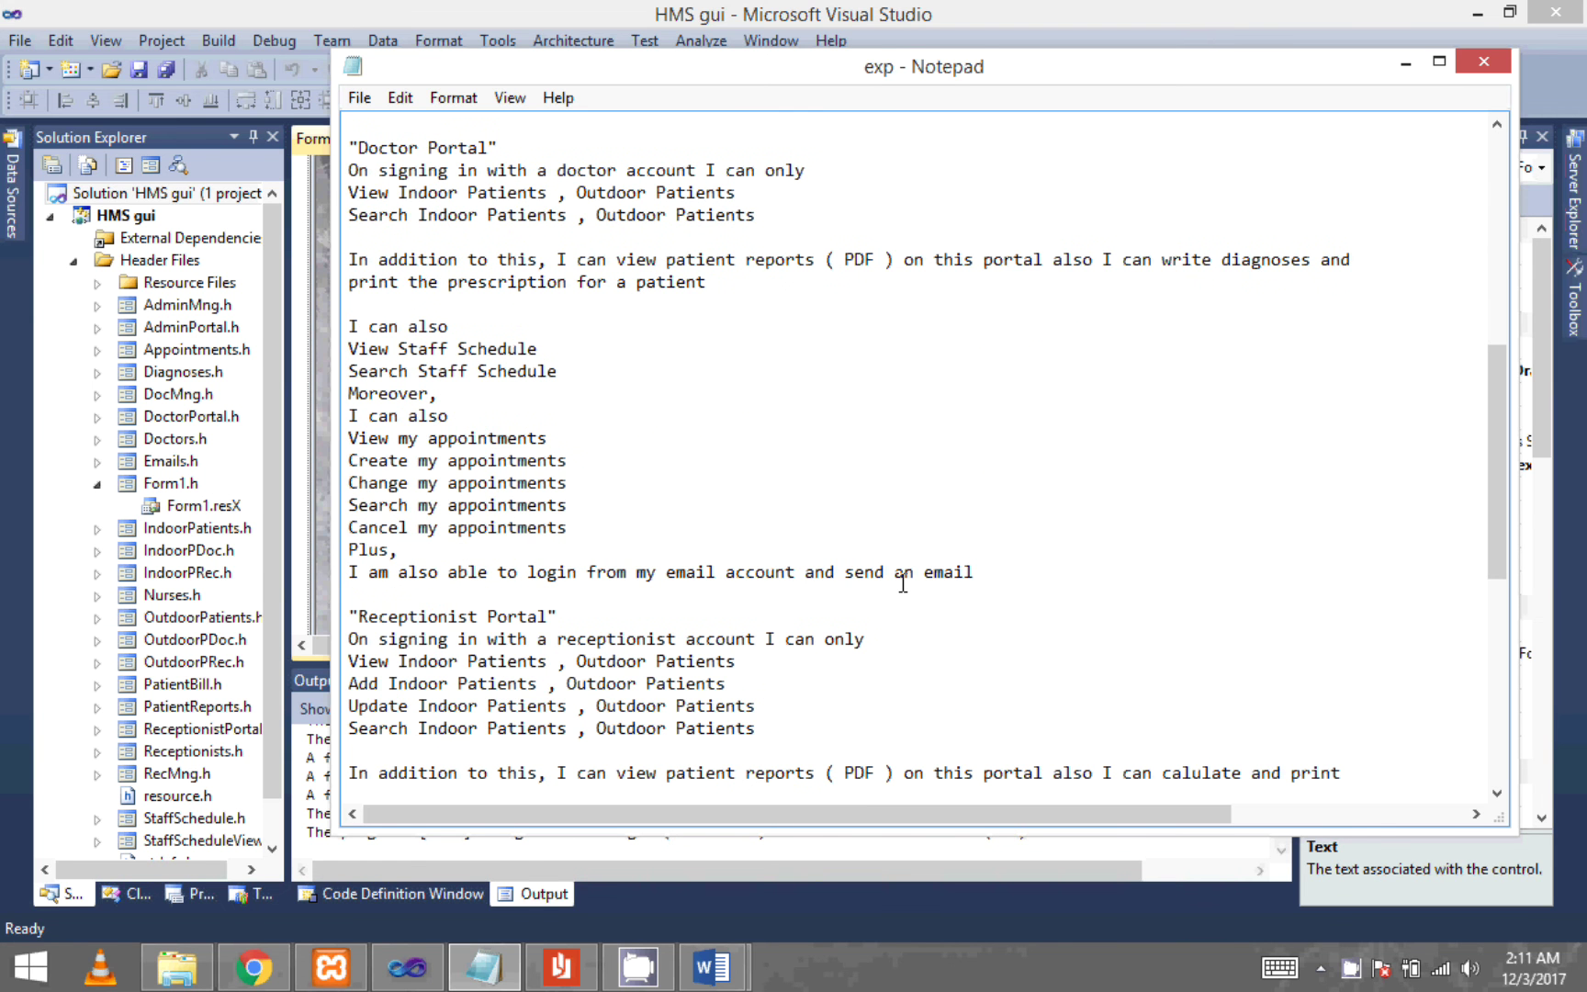
{"action": "scroll", "coordinate": [903, 583], "scroll_direction": "down", "scroll_amount": 1}
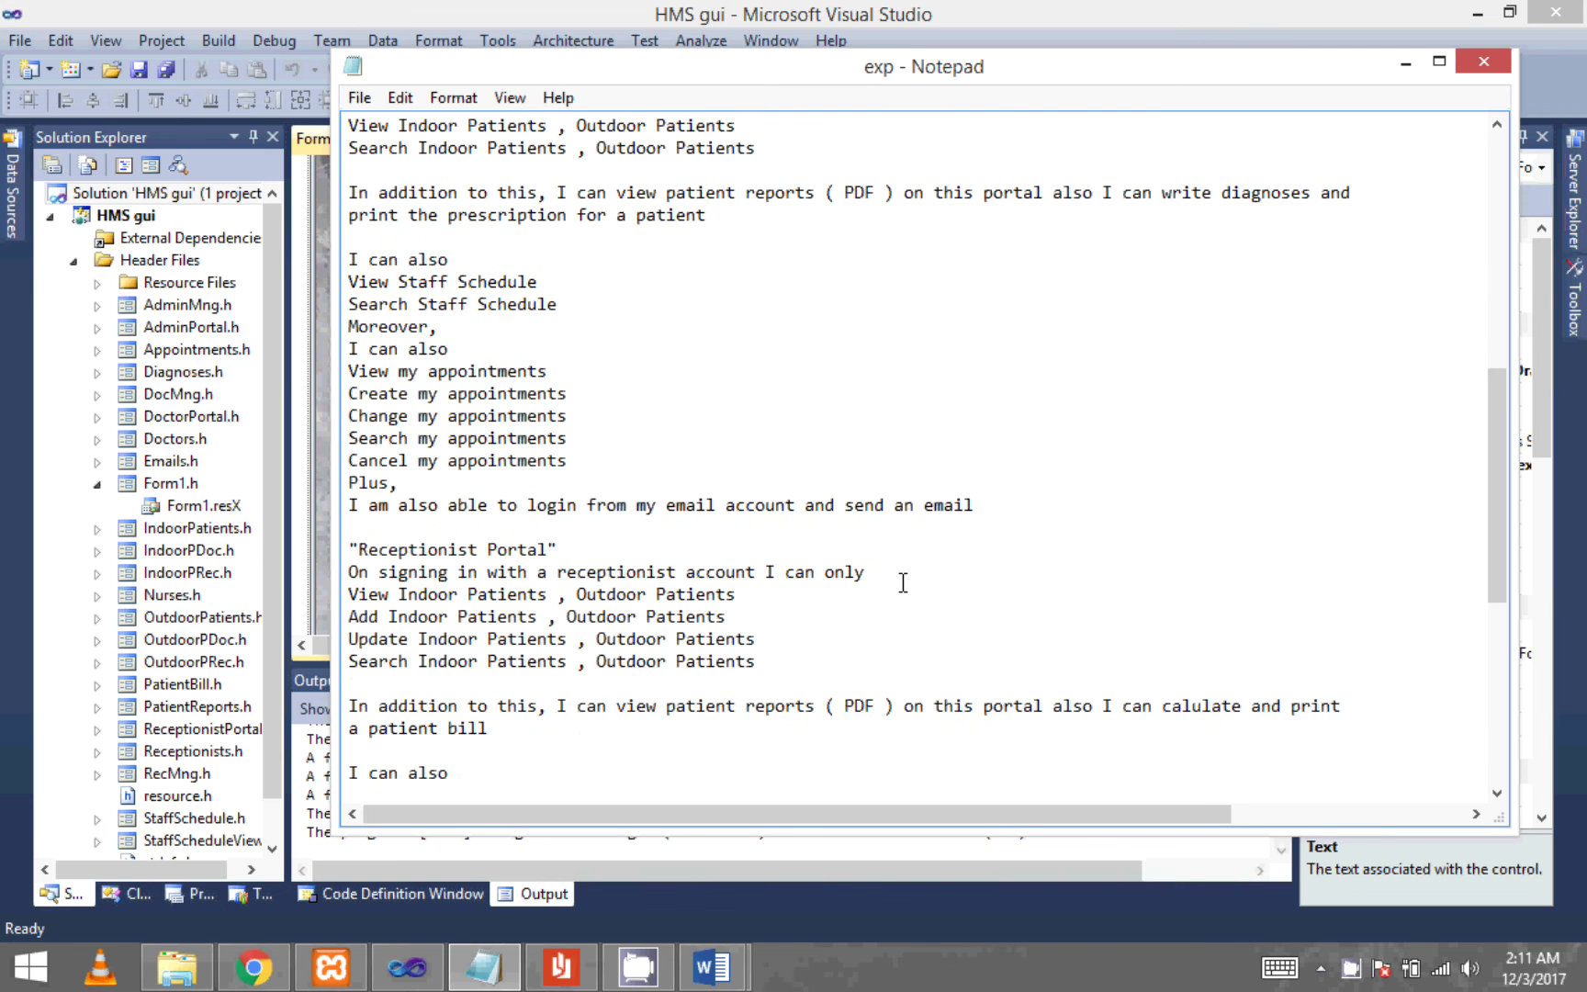
{"action": "scroll", "coordinate": [902, 582], "scroll_direction": "down", "scroll_amount": 1}
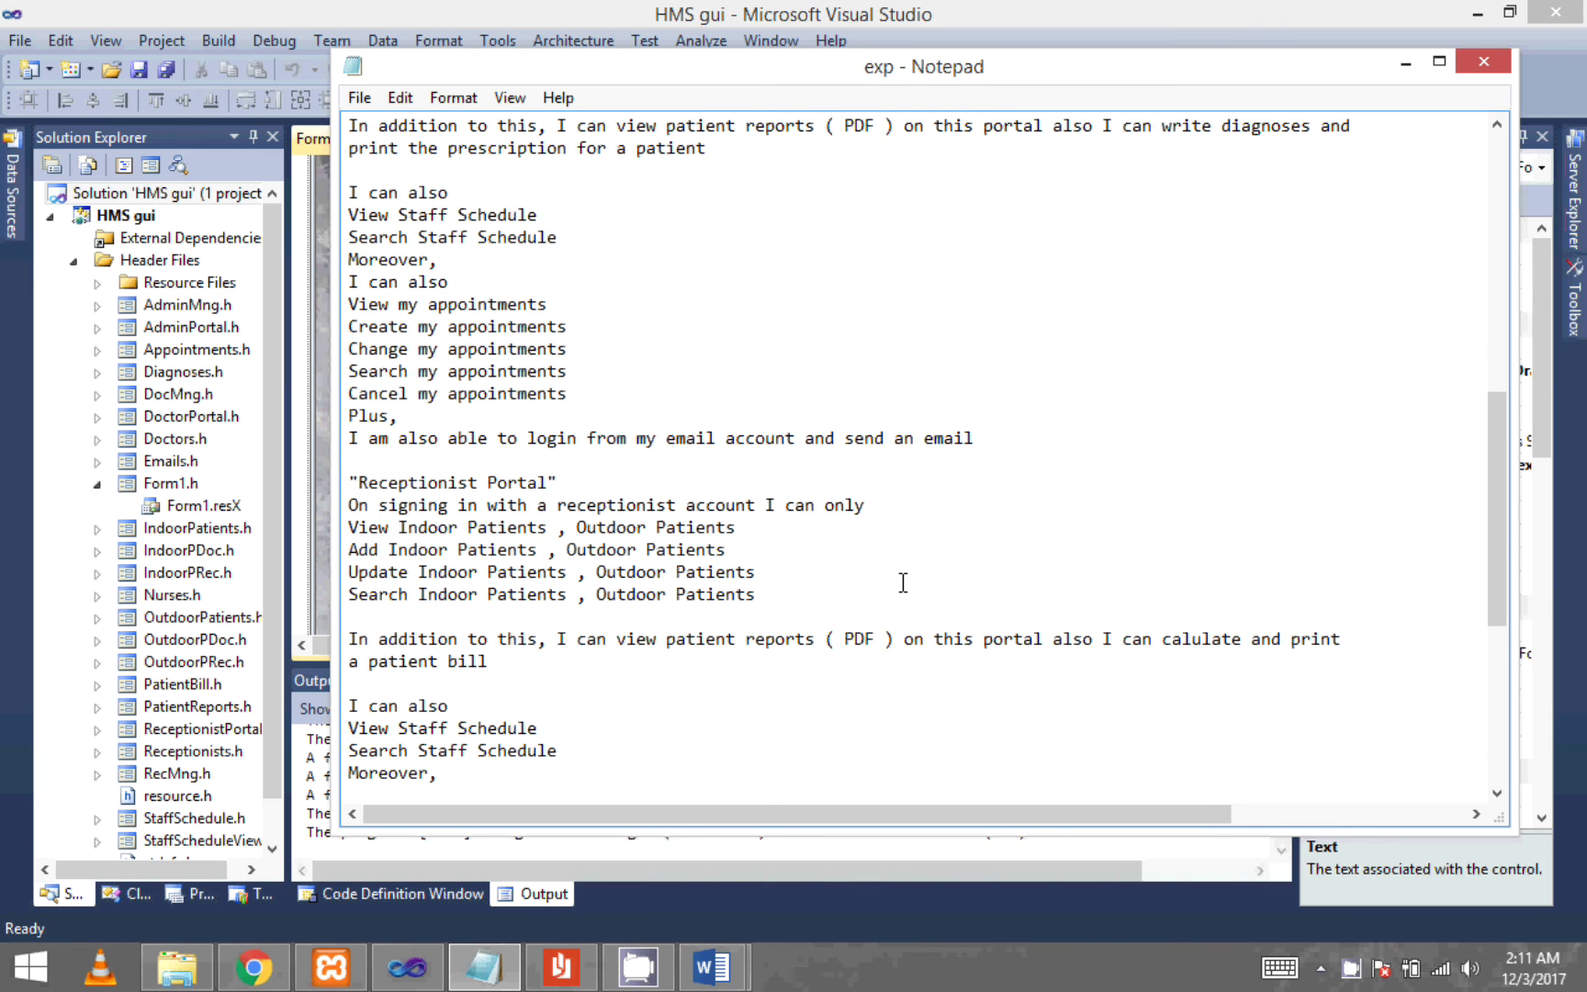
{"action": "scroll", "coordinate": [903, 582], "scroll_direction": "down", "scroll_amount": 1}
{"action": "scroll", "coordinate": [902, 582], "scroll_direction": "down", "scroll_amount": 1}
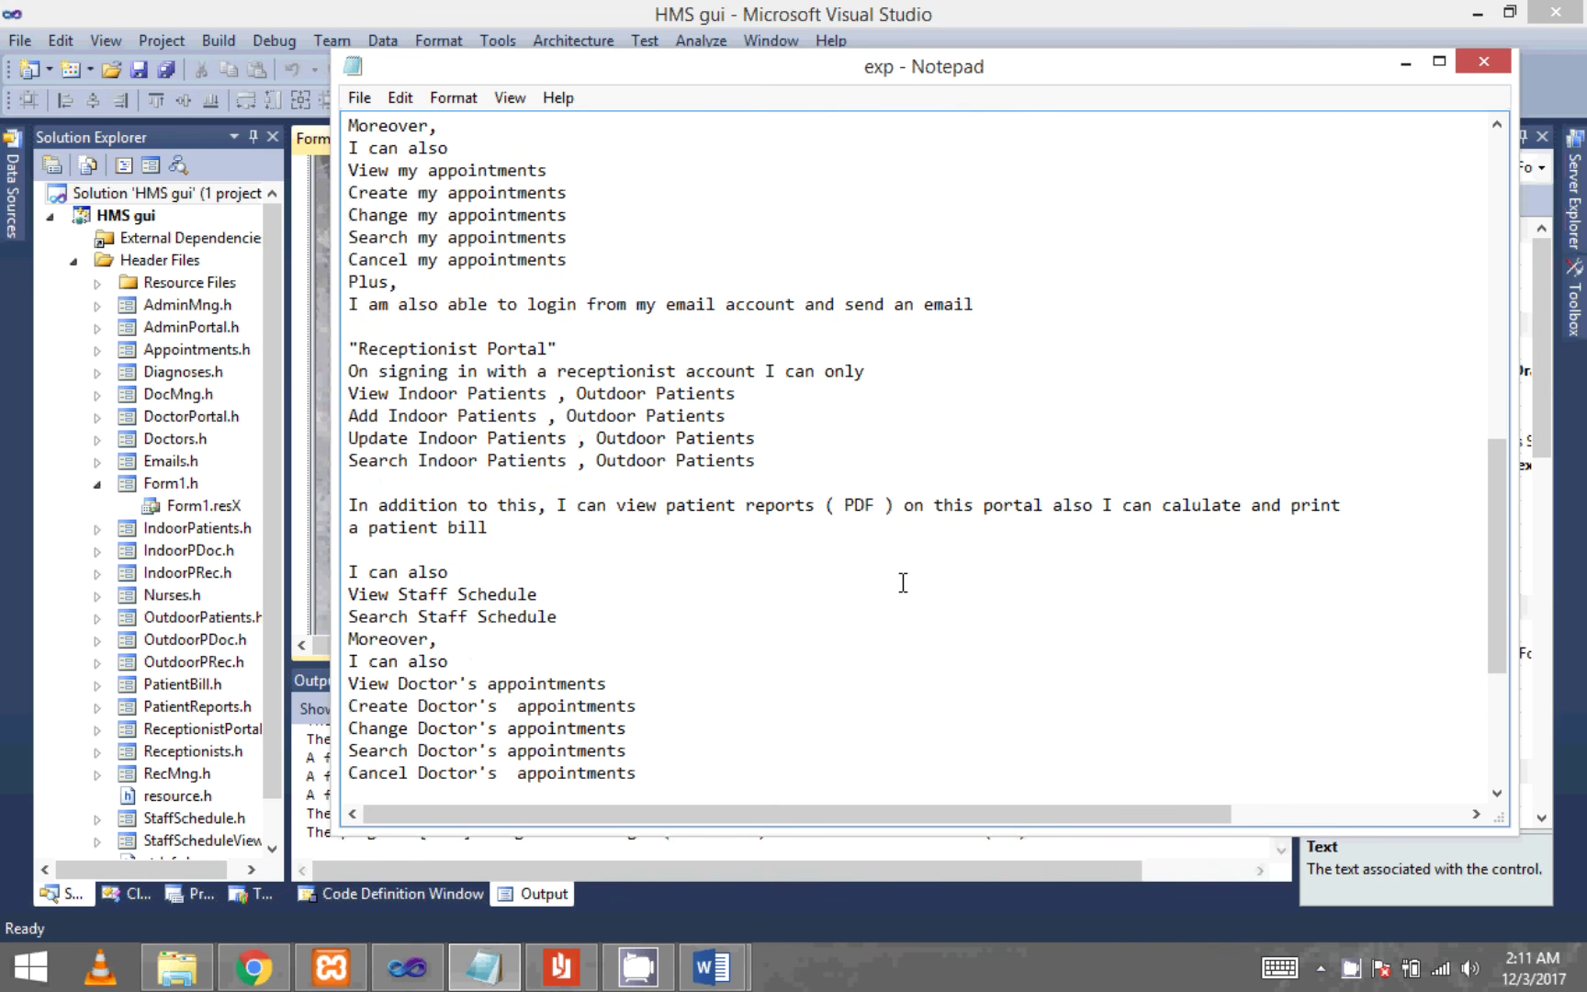
{"action": "scroll", "coordinate": [902, 582], "scroll_direction": "down", "scroll_amount": 1}
{"action": "scroll", "coordinate": [902, 582], "scroll_direction": "down", "scroll_amount": 1}
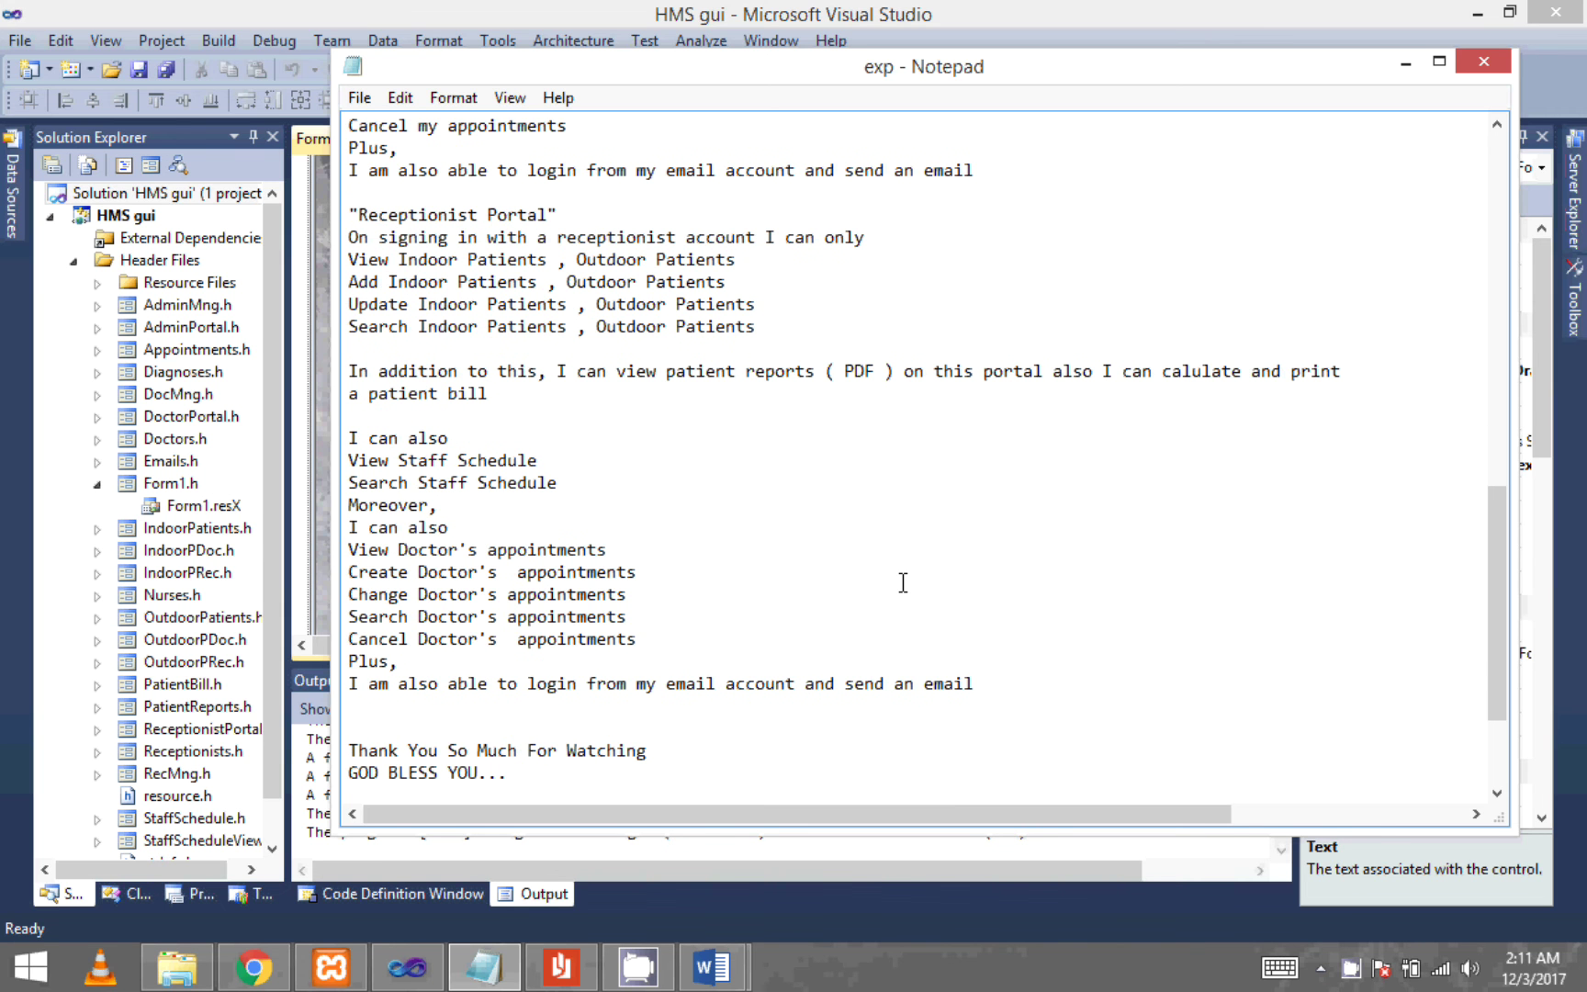
{"action": "scroll", "coordinate": [902, 582], "scroll_direction": "down", "scroll_amount": 1}
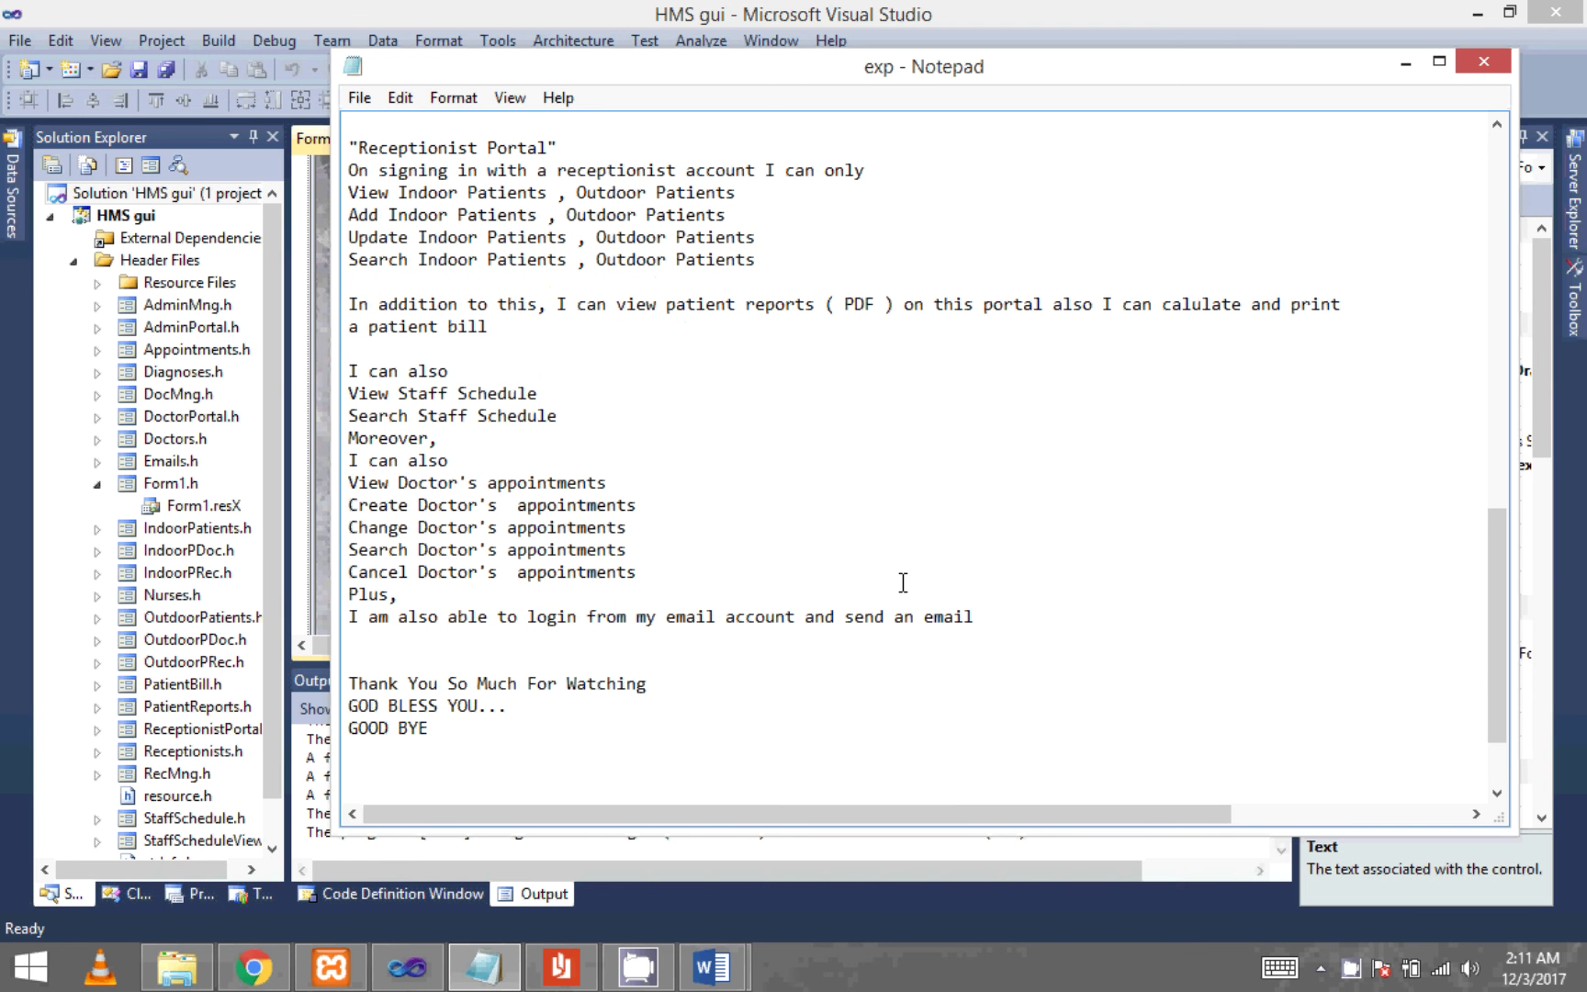
{"action": "left_click_drag", "start_coordinate": [988, 616], "coordinate": [303, 323]}
{"action": "left_click", "coordinate": [905, 477]}
- Select the closing thank-you lines, then type ':' on a new line below GOOD BYE
{"action": "left_click_drag", "start_coordinate": [509, 731], "coordinate": [306, 681]}
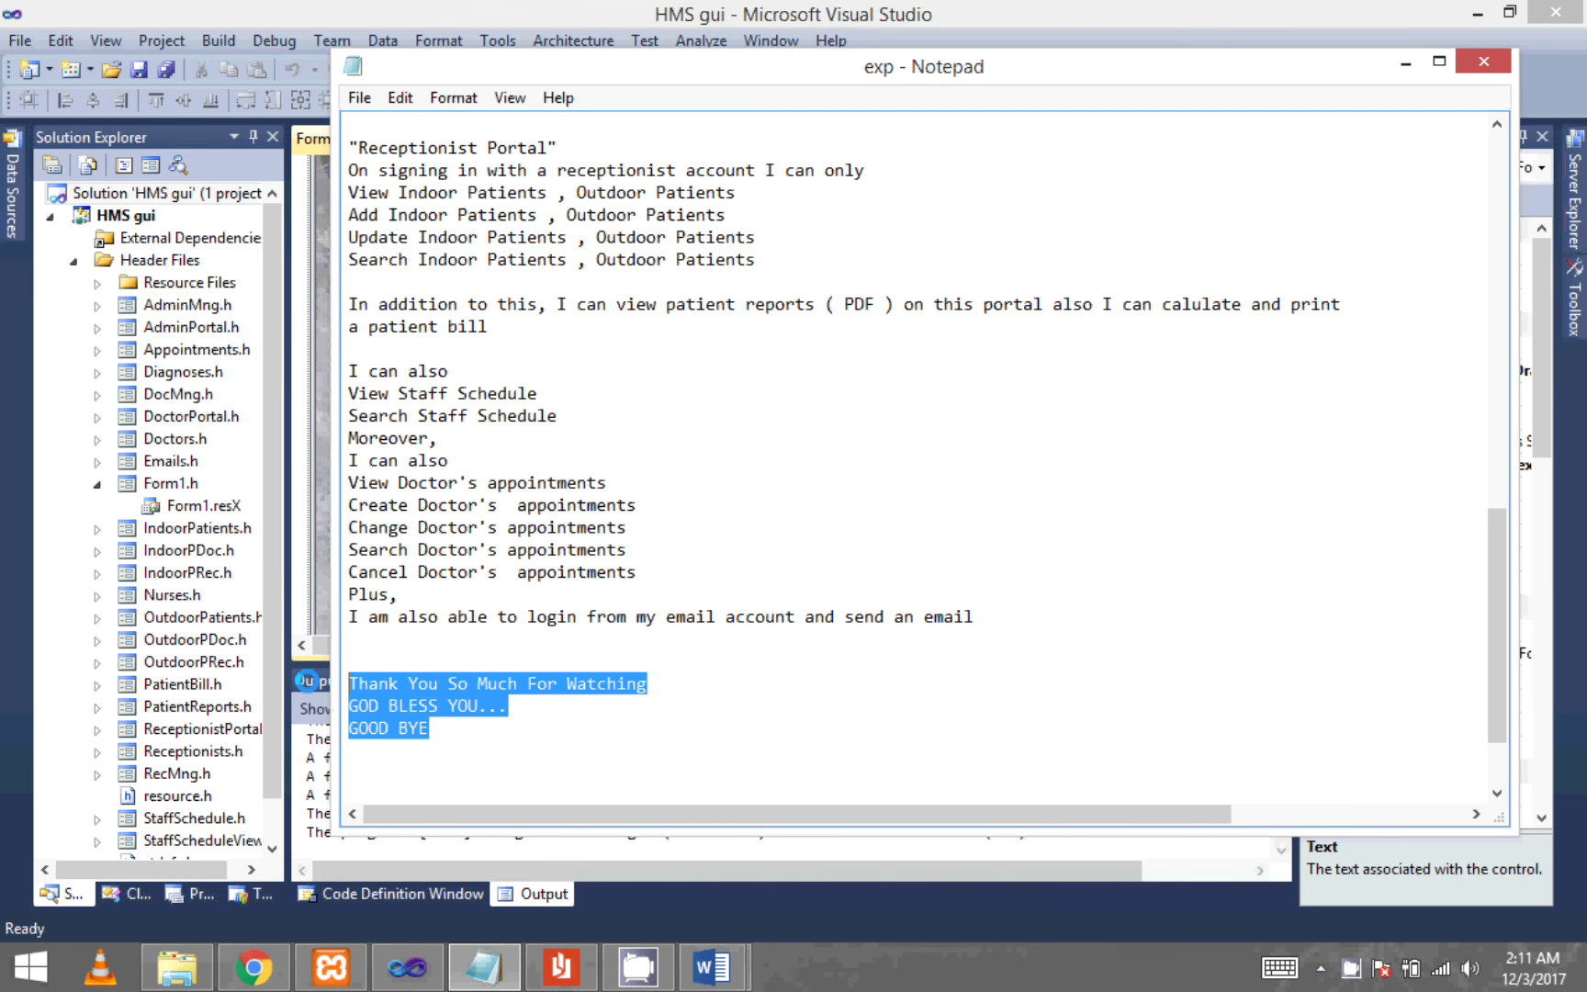
{"action": "left_click", "coordinate": [541, 742]}
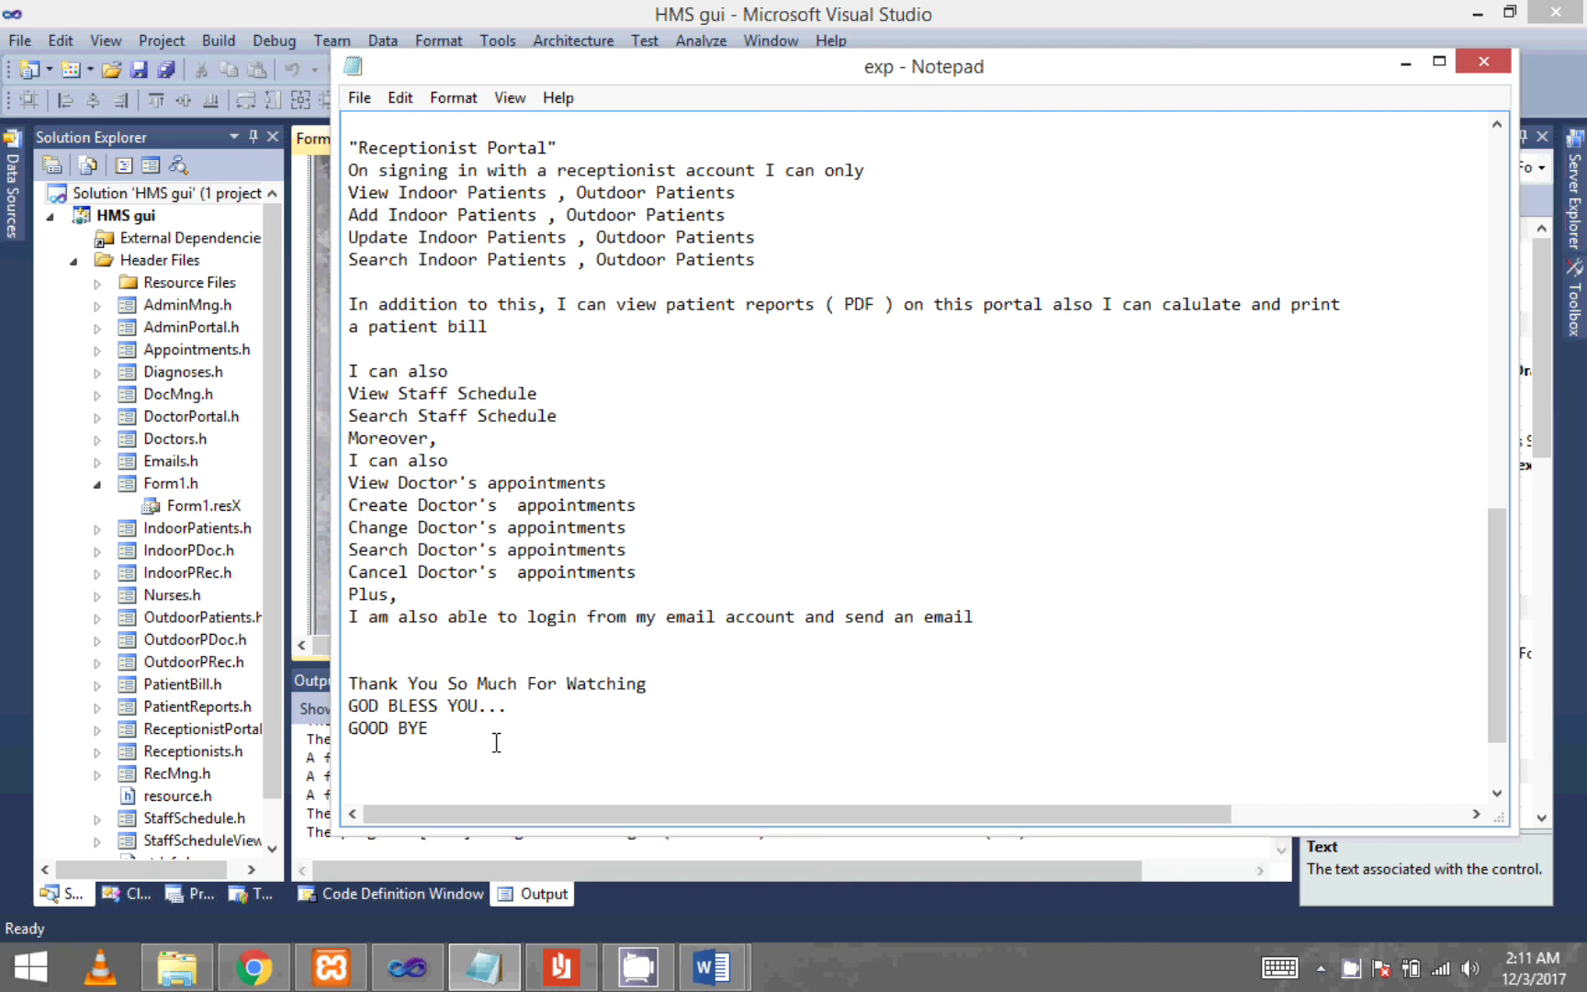
{"action": "type", "text": ":"}
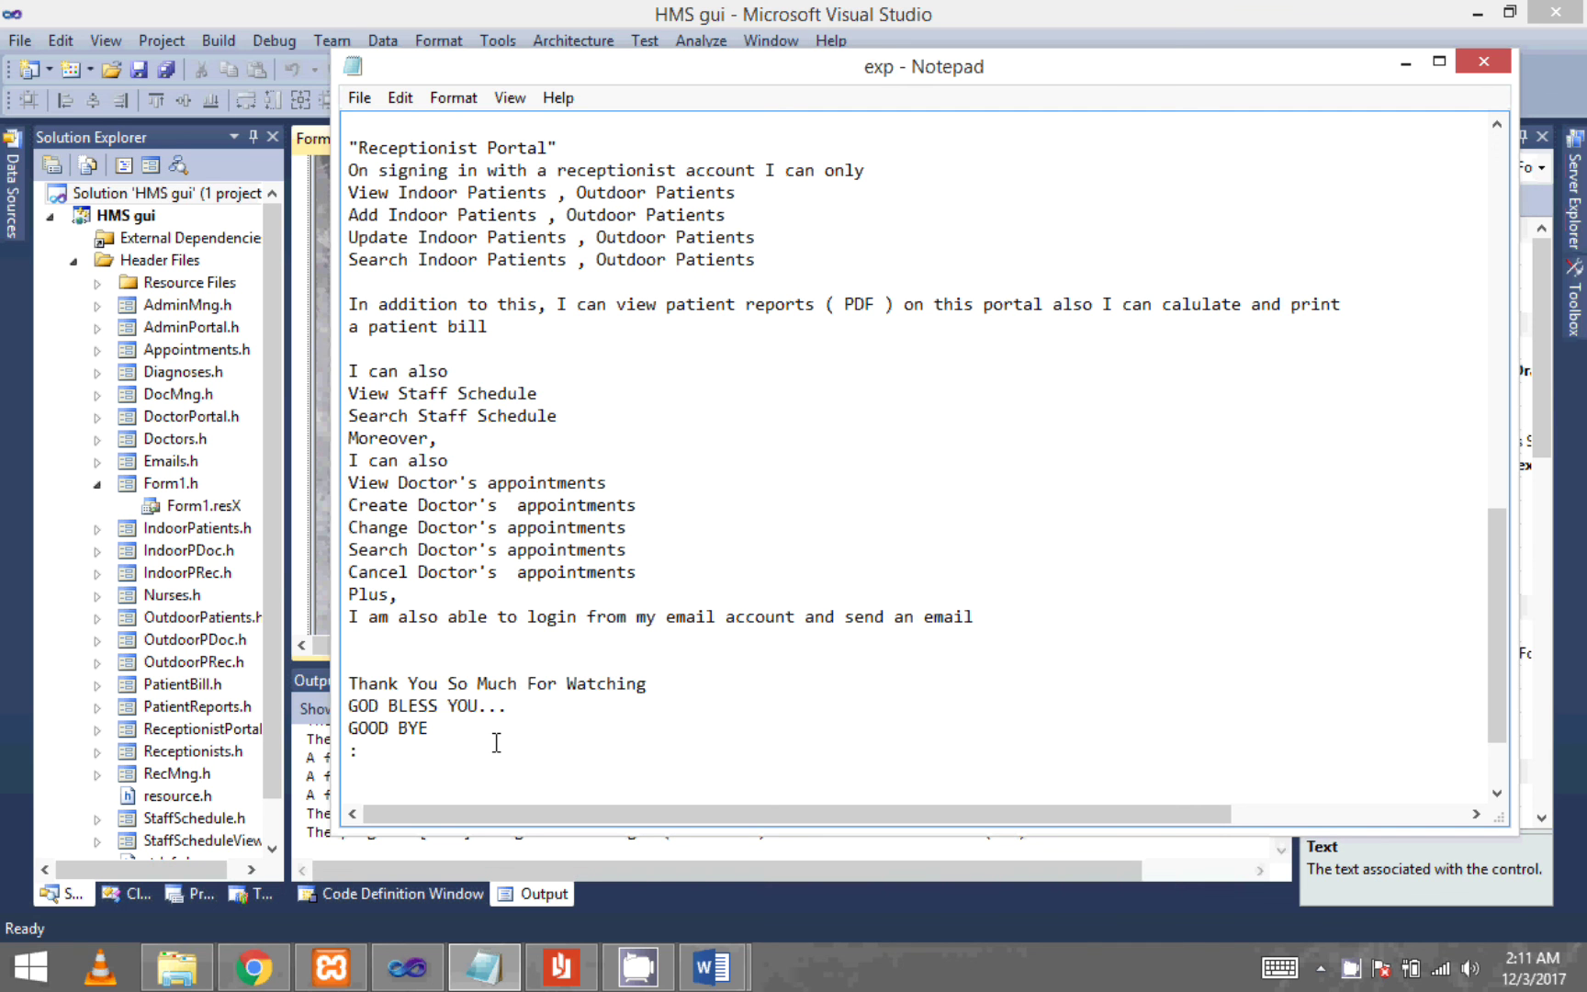